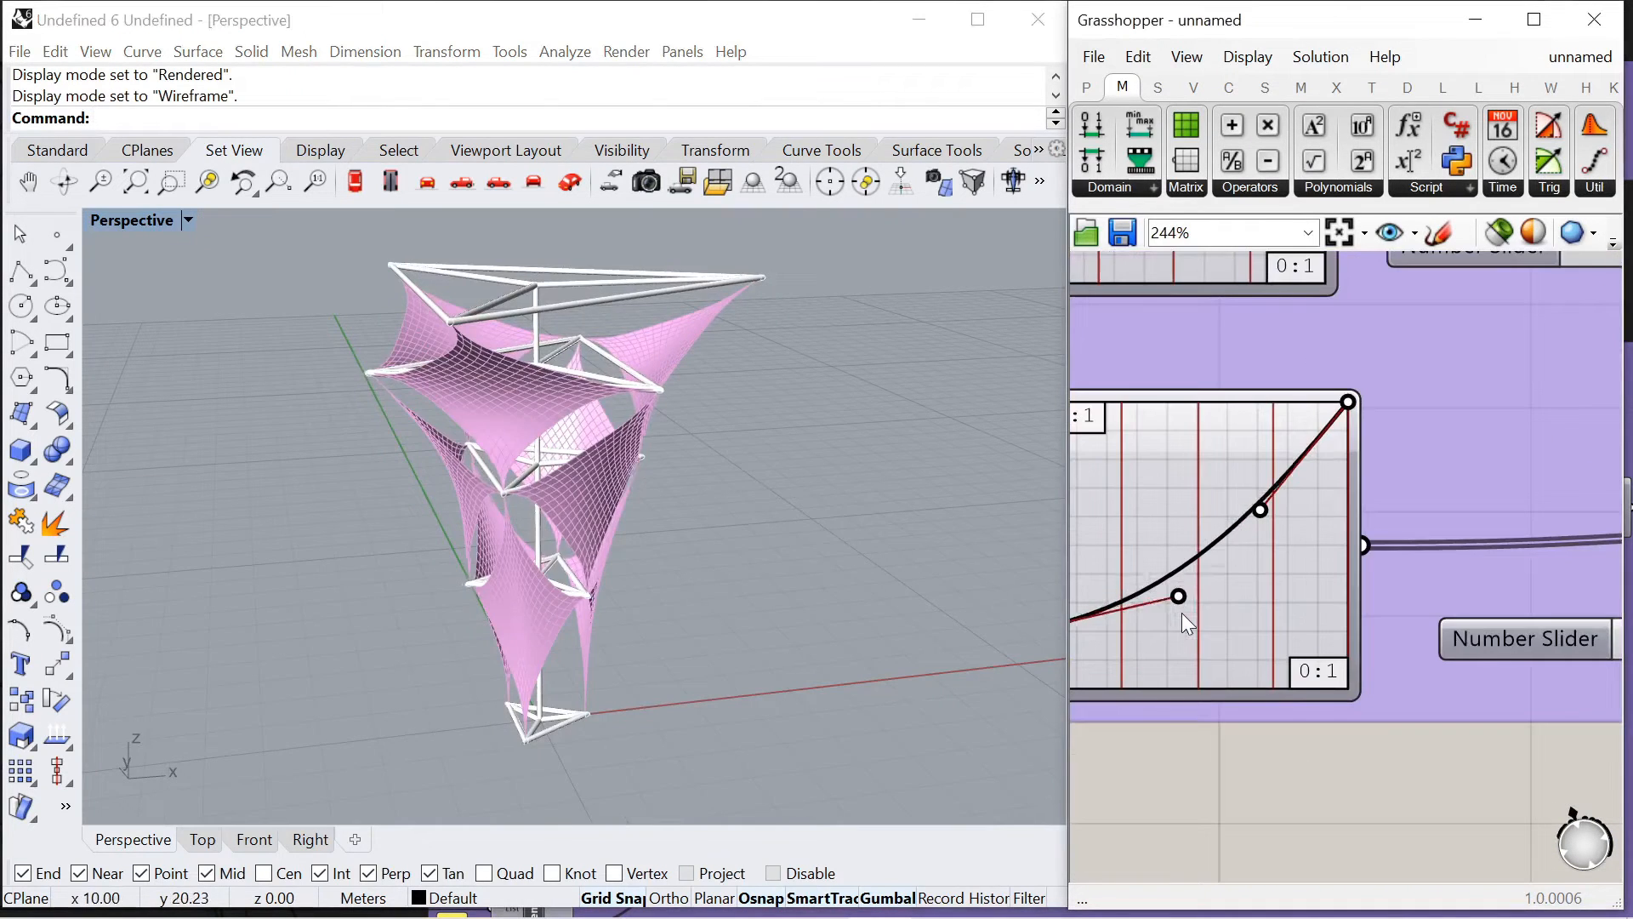
# Reshape the Bezier curve in the finished tower's graph mapper by repositioning its two control handles
pyautogui.moveTo(1181, 613); pyautogui.dragTo(1162, 565)
pyautogui.moveTo(1260, 511); pyautogui.dragTo(1273, 519)
pyautogui.moveTo(1162, 565); pyautogui.dragTo(1163, 590)
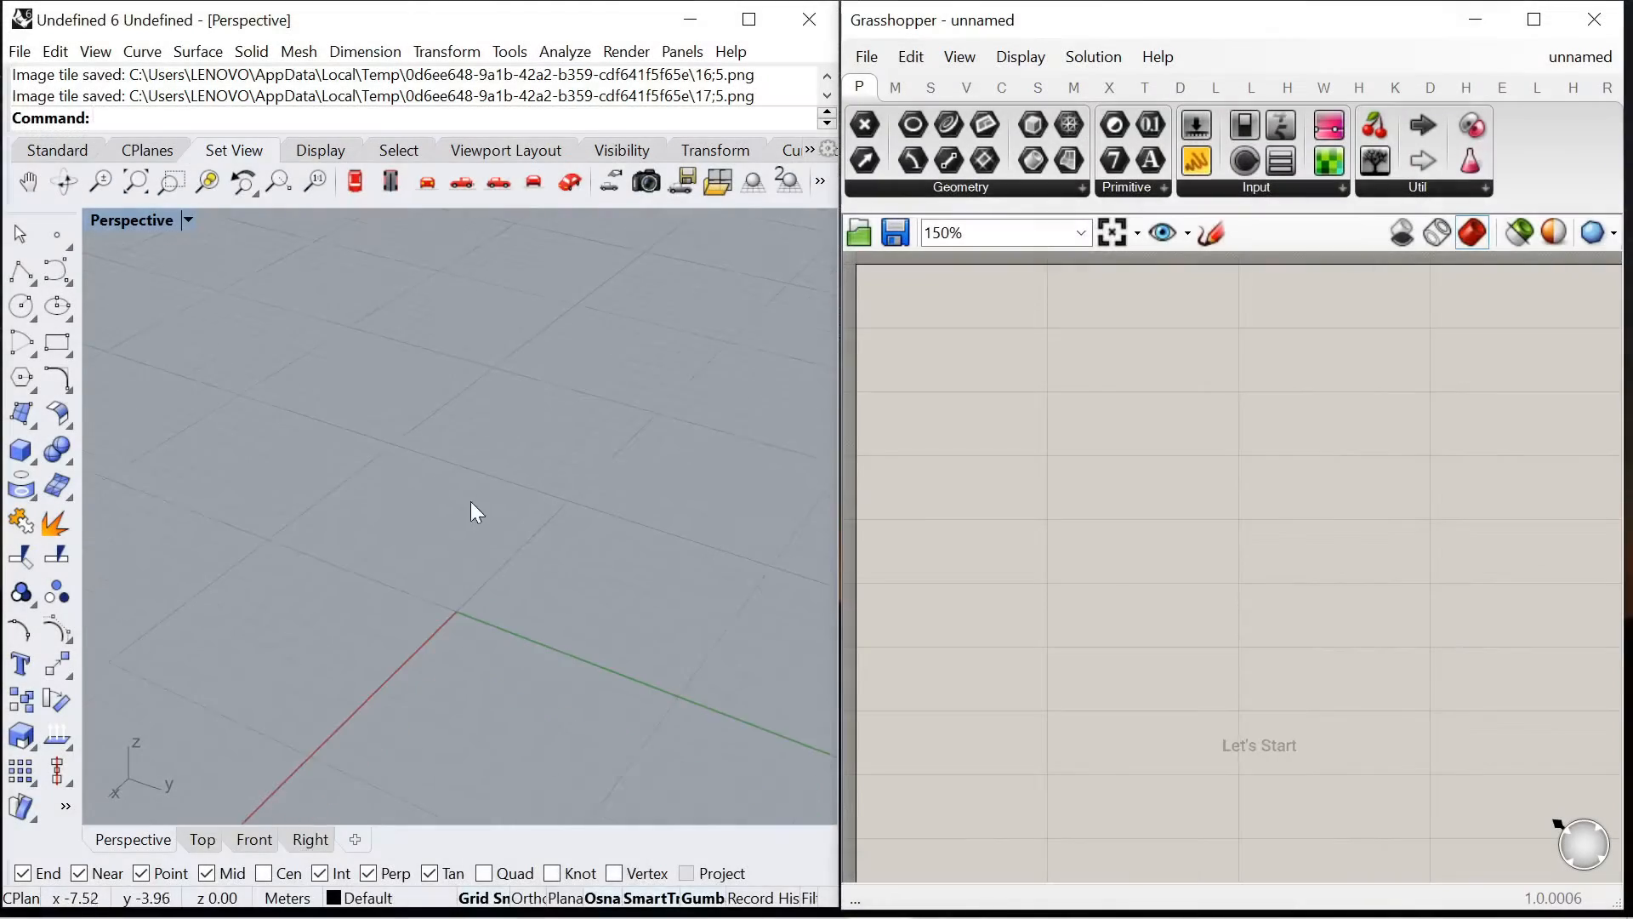
# Add a Polygon component to the empty Grasshopper canvas and place it near the middle
pyautogui.scroll(-3, 955, 408)
pyautogui.scroll(4, 1046, 503)
pyautogui.doubleClick(1046, 497)
pyautogui.write('polygon')
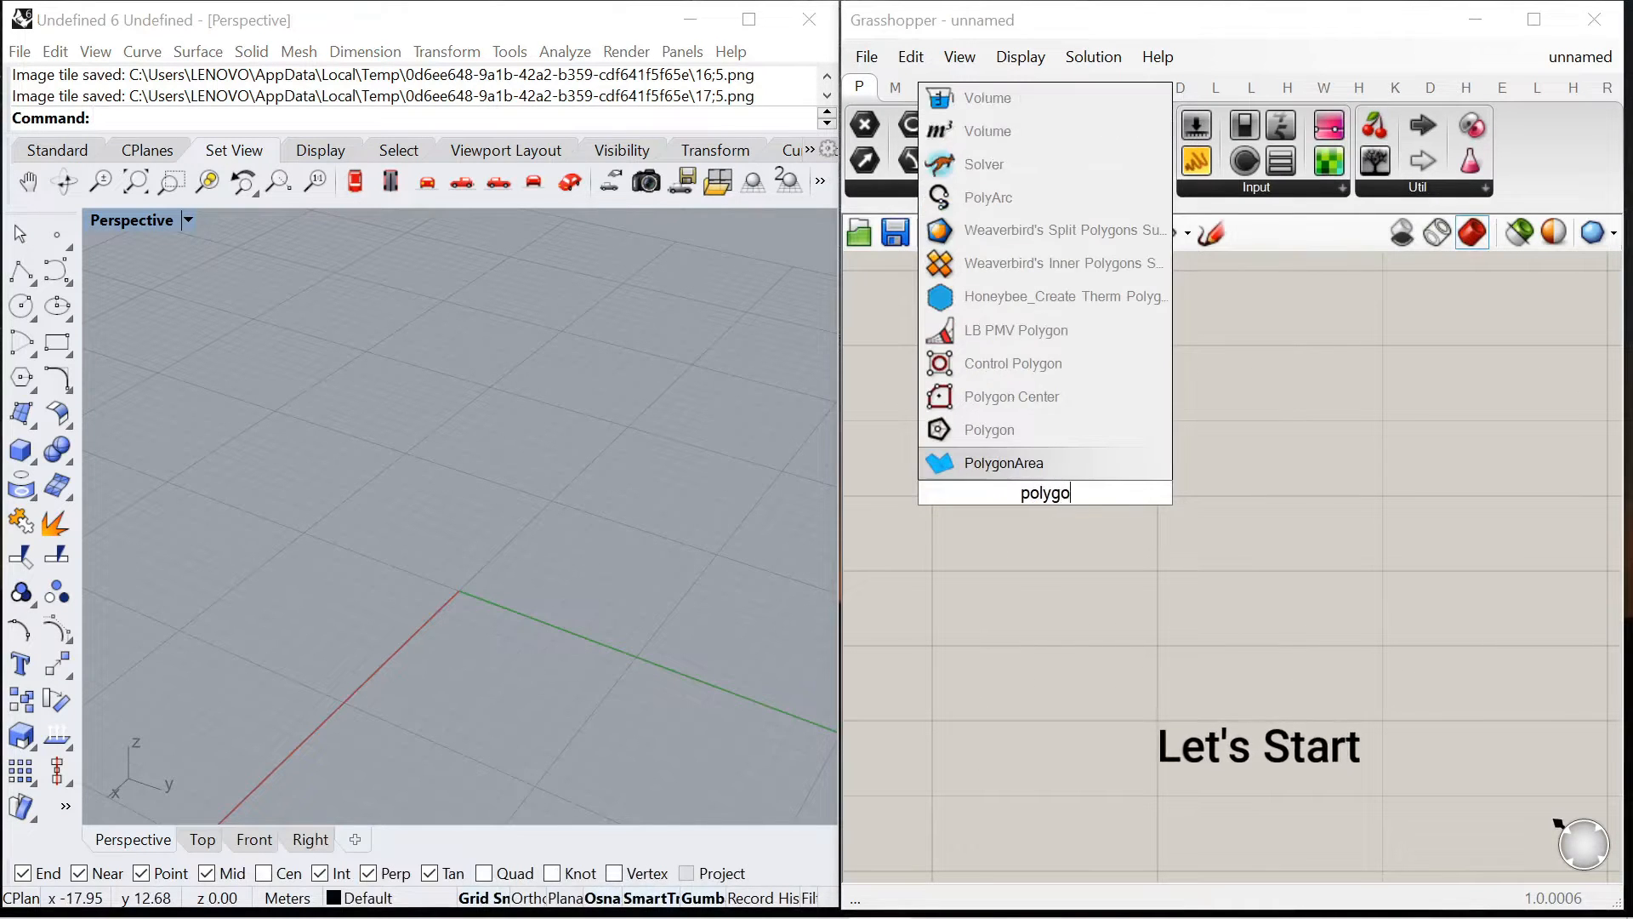
pyautogui.click(995, 463)
pyautogui.moveTo(991, 510); pyautogui.dragTo(1298, 577)
# Add a panel with the value 3, connect it to the Polygon's Segments input and place it close by
pyautogui.doubleClick(1034, 578)
pyautogui.write('"3')
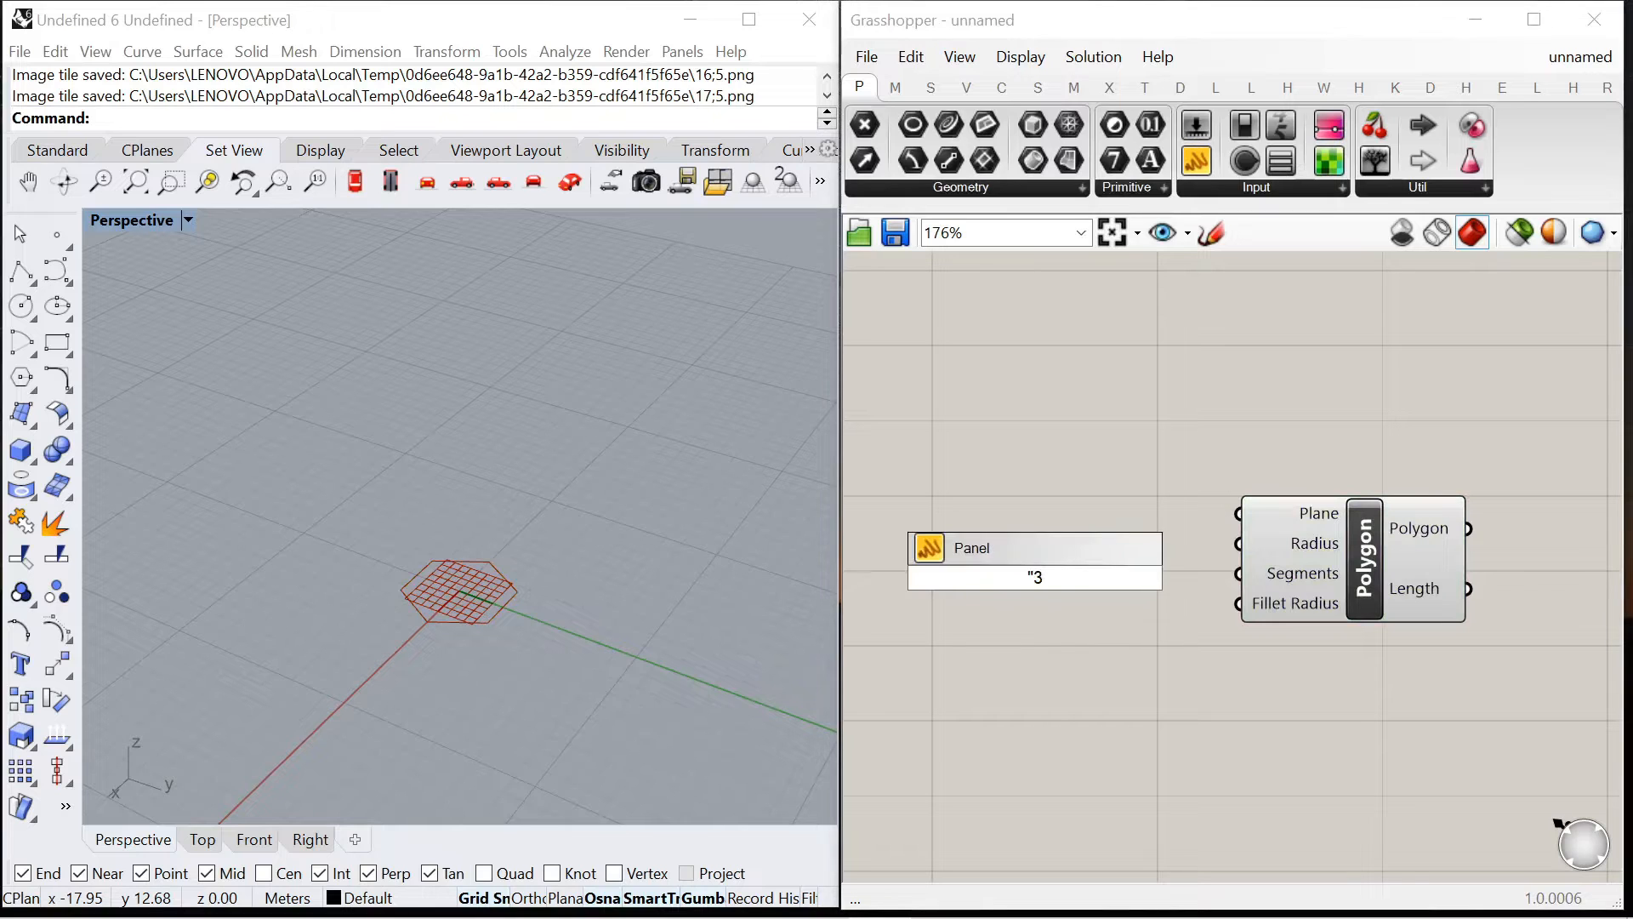
pyautogui.press('Return')
pyautogui.moveTo(1059, 576); pyautogui.dragTo(1211, 580)
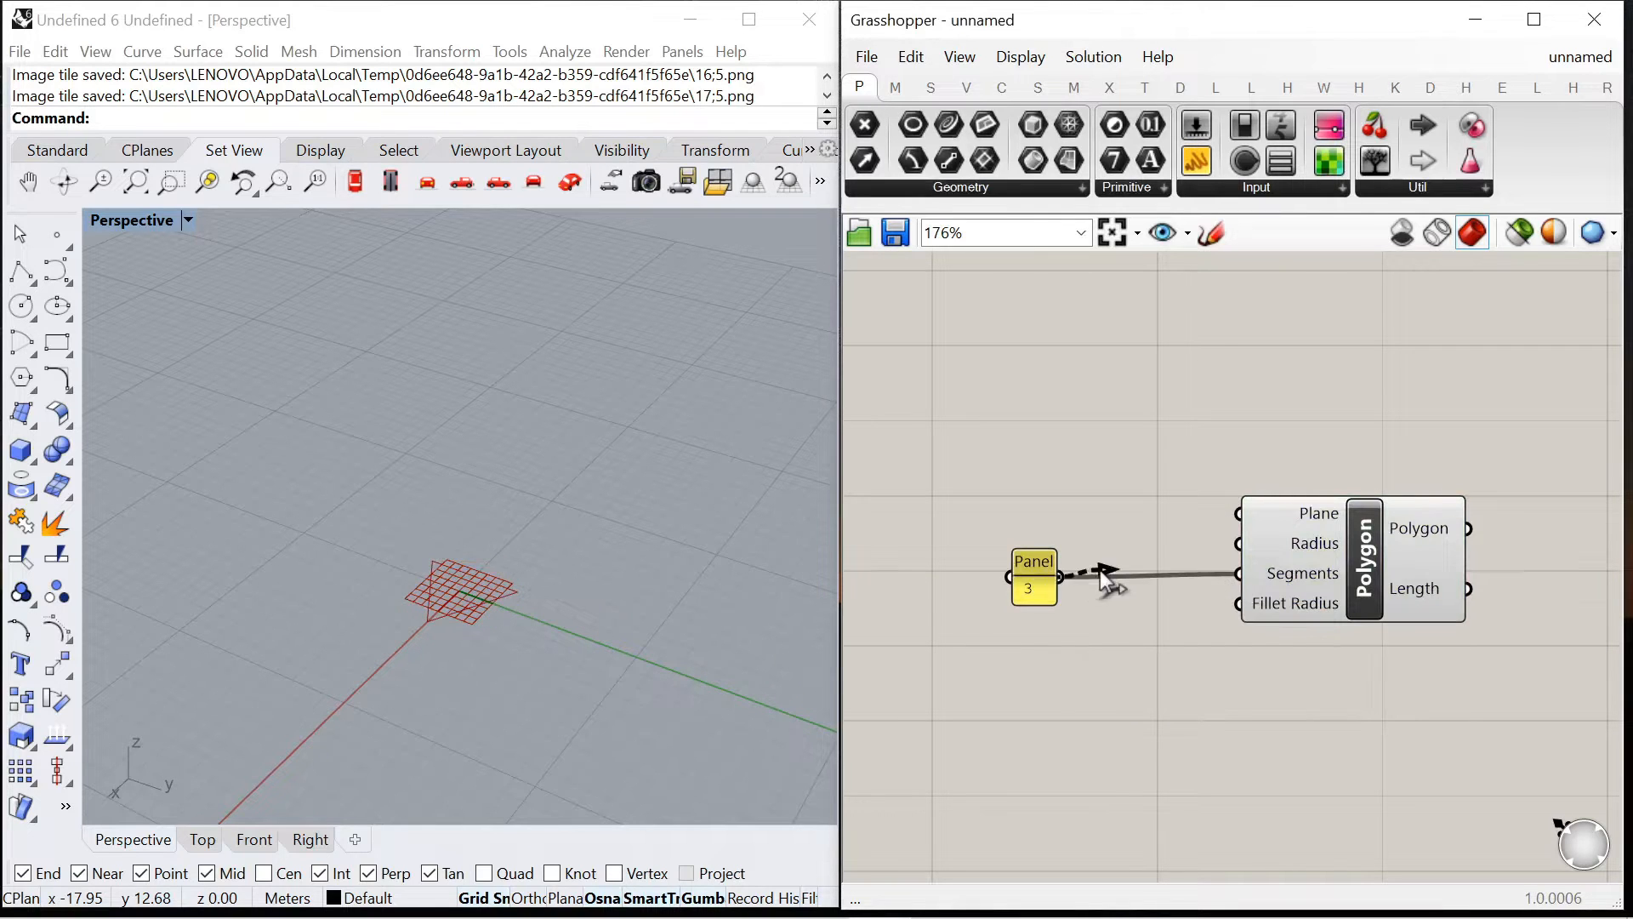
pyautogui.moveTo(1034, 564); pyautogui.dragTo(1117, 562)
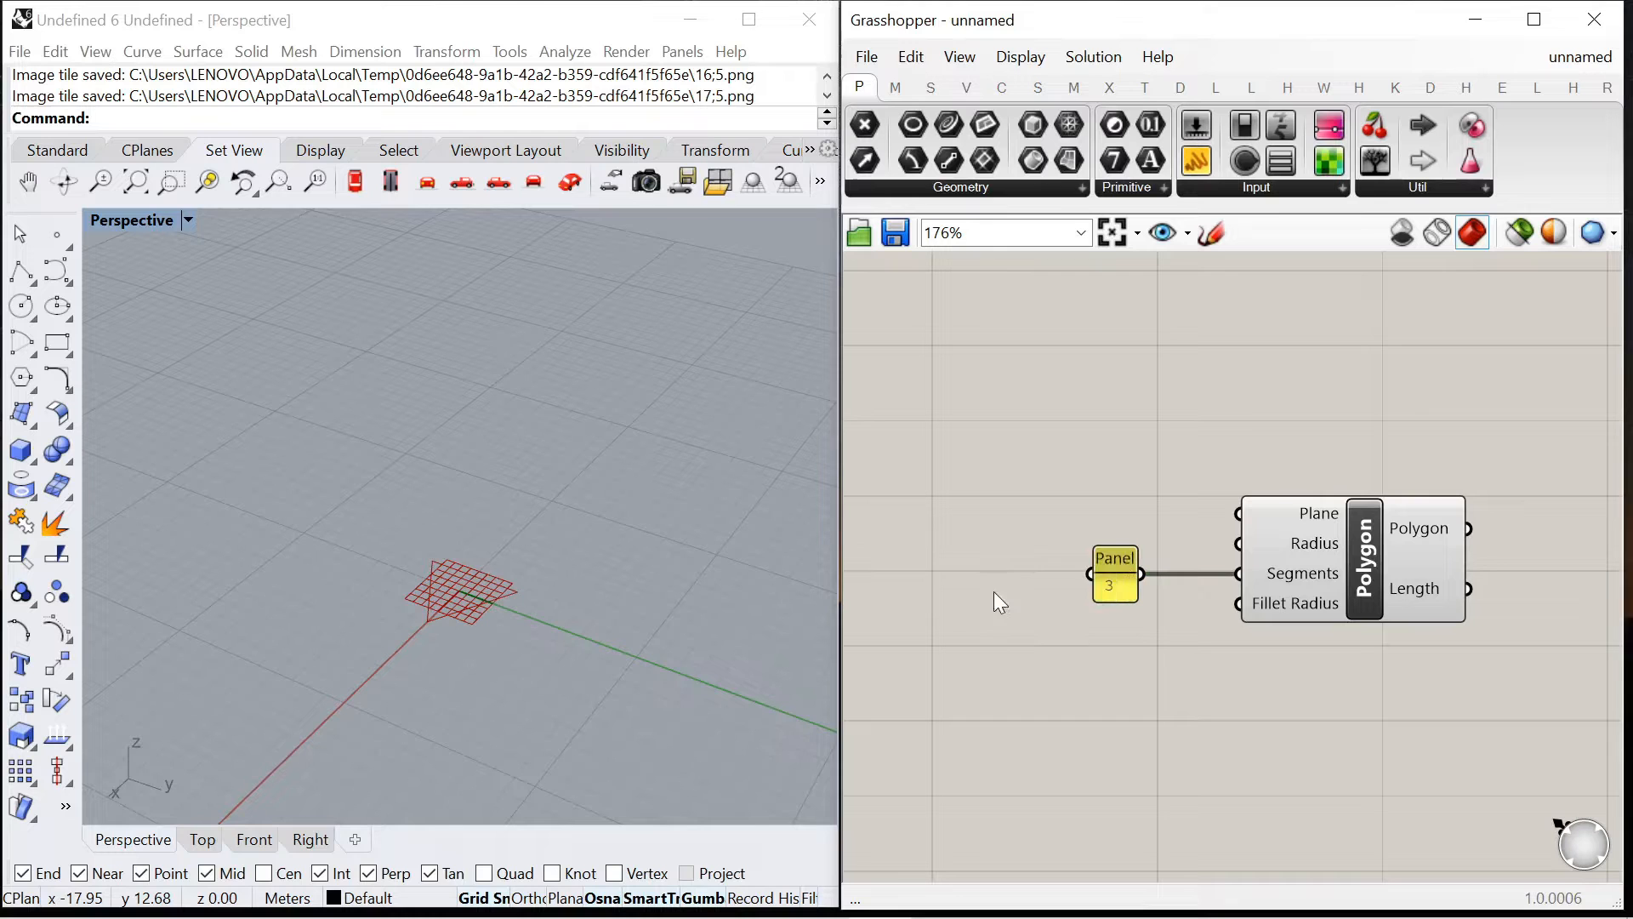
# Add a panel with the value 1, connect it to the Polygon's Radius input and place it beside the other panel
pyautogui.doubleClick(994, 591)
pyautogui.write('"1')
pyautogui.press('Return')
pyautogui.moveTo(1018, 589); pyautogui.dragTo(1238, 542)
pyautogui.moveTo(992, 574); pyautogui.dragTo(999, 532)
# Set the polygon's radius panel to 2
pyautogui.scroll(8, 459, 594)
pyautogui.moveTo(486, 661); pyautogui.dragTo(651, 625, button='right')
pyautogui.doubleClick(1007, 554)
pyautogui.write('2')
pyautogui.click(1077, 755)
# Rearrange the Polygon component and its input panels on the canvas
pyautogui.scroll(-4, 459, 516)
pyautogui.moveTo(452, 507); pyautogui.dragTo(397, 460, button='right')
pyautogui.scroll(-5, 1138, 545)
pyautogui.click(1233, 536)
pyautogui.moveTo(985, 467); pyautogui.dragTo(1276, 602)
pyautogui.moveTo(1224, 545); pyautogui.dragTo(1303, 524)
pyautogui.click(1514, 633)
# Add a Move component and connect the Polygon output to its Geometry input
pyautogui.moveTo(1521, 643); pyautogui.dragTo(1272, 582, button='right')
pyautogui.scroll(1, 1272, 582)
pyautogui.doubleClick(1270, 581)
pyautogui.write('move')
pyautogui.press('Return')
pyautogui.scroll(4, 1127, 535)
pyautogui.moveTo(1026, 481); pyautogui.dragTo(1289, 607)
# Add a Unit Z vector component and connect it to the Move component's Motion input
pyautogui.doubleClick(1203, 705)
pyautogui.write('z')
pyautogui.click(1182, 674)
pyautogui.moveTo(1291, 706); pyautogui.dragTo(1291, 638)
# Shift the Move and Unit Z components away from Polygon to make room between them
pyautogui.scroll(-4, 1097, 592)
pyautogui.moveTo(1098, 582); pyautogui.dragTo(1310, 679)
pyautogui.moveTo(1254, 616); pyautogui.dragTo(1450, 554)
pyautogui.click(1202, 676)
pyautogui.scroll(5, 1371, 555)
pyautogui.moveTo(1328, 637); pyautogui.dragTo(1267, 640)
# Add a Range component in the free space between Polygon and Unit Z
pyautogui.moveTo(913, 760); pyautogui.dragTo(1111, 682, button='right')
pyautogui.scroll(1, 1111, 683)
pyautogui.doubleClick(1111, 683)
pyautogui.write('range')
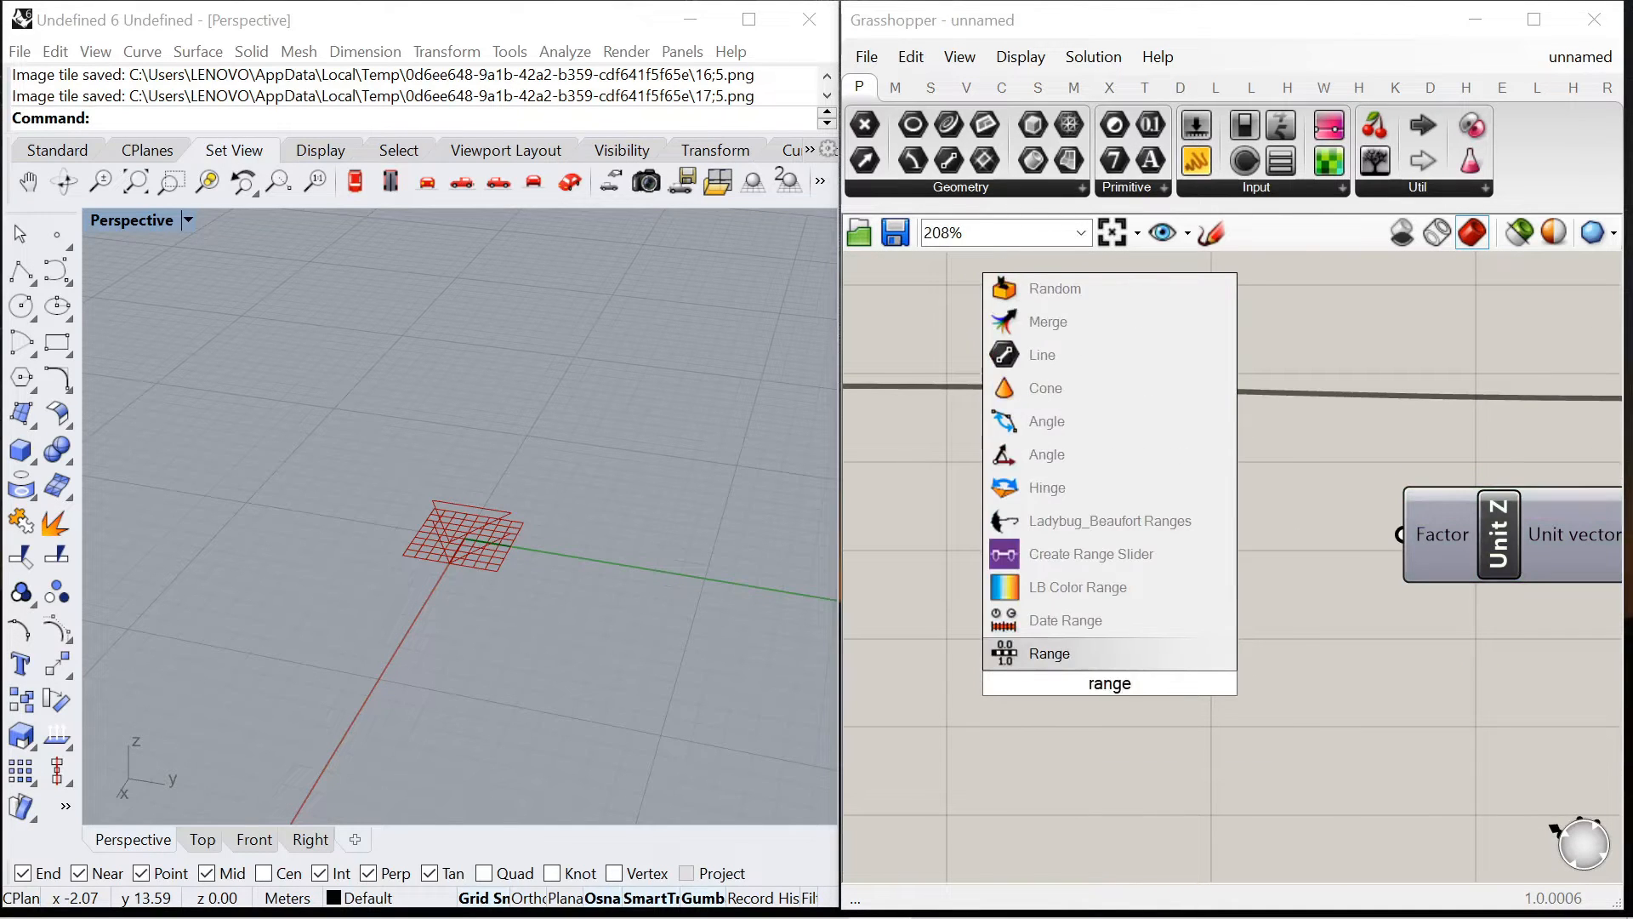
pyautogui.press('Return')
pyautogui.scroll(-1, 1049, 707)
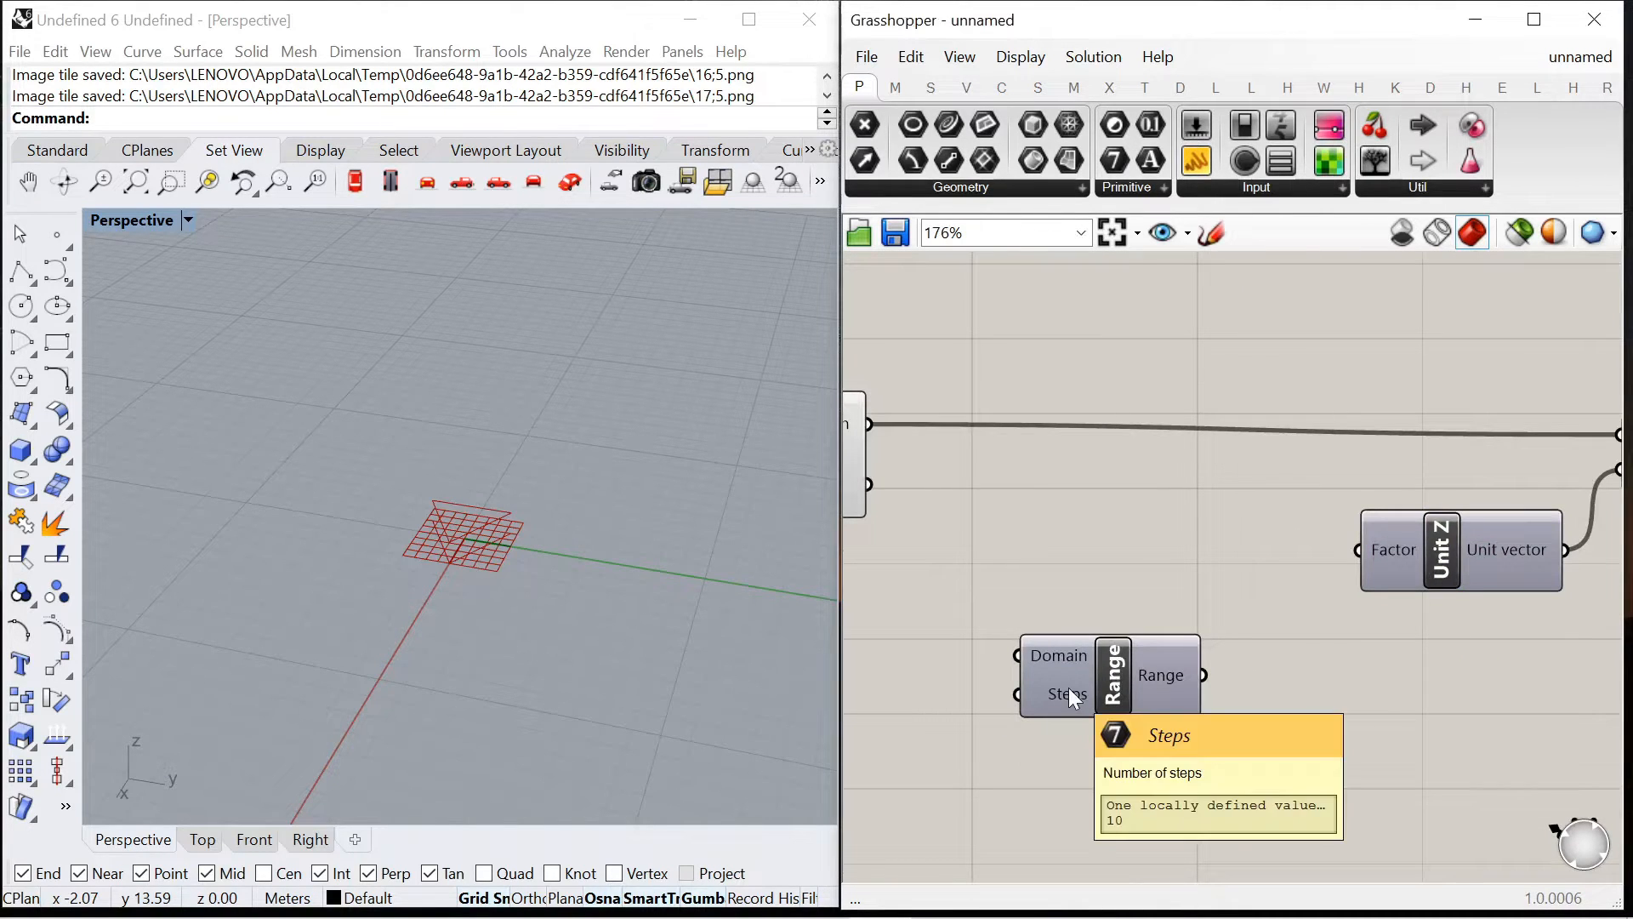
# Add a panel with the value 4, connect it to the Range's Steps input and check the output list
pyautogui.scroll(-1, 1069, 687)
pyautogui.moveTo(850, 755); pyautogui.dragTo(1012, 709, button='right')
pyautogui.scroll(1, 1012, 709)
pyautogui.doubleClick(1064, 676)
pyautogui.write('4')
pyautogui.press('Return')
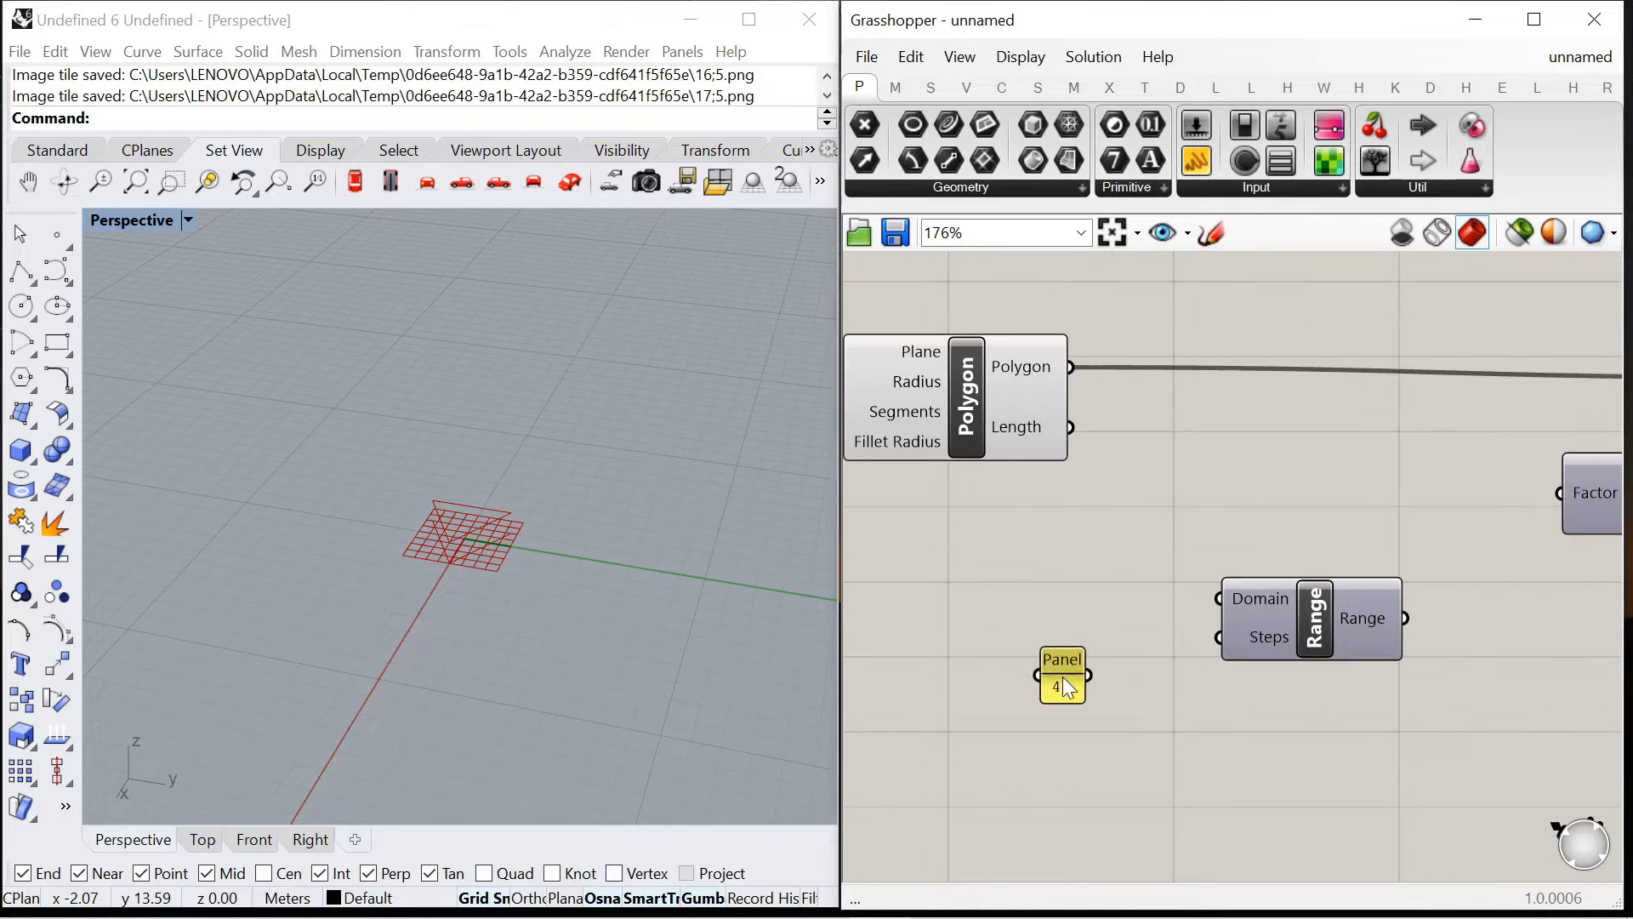
pyautogui.moveTo(1352, 616)
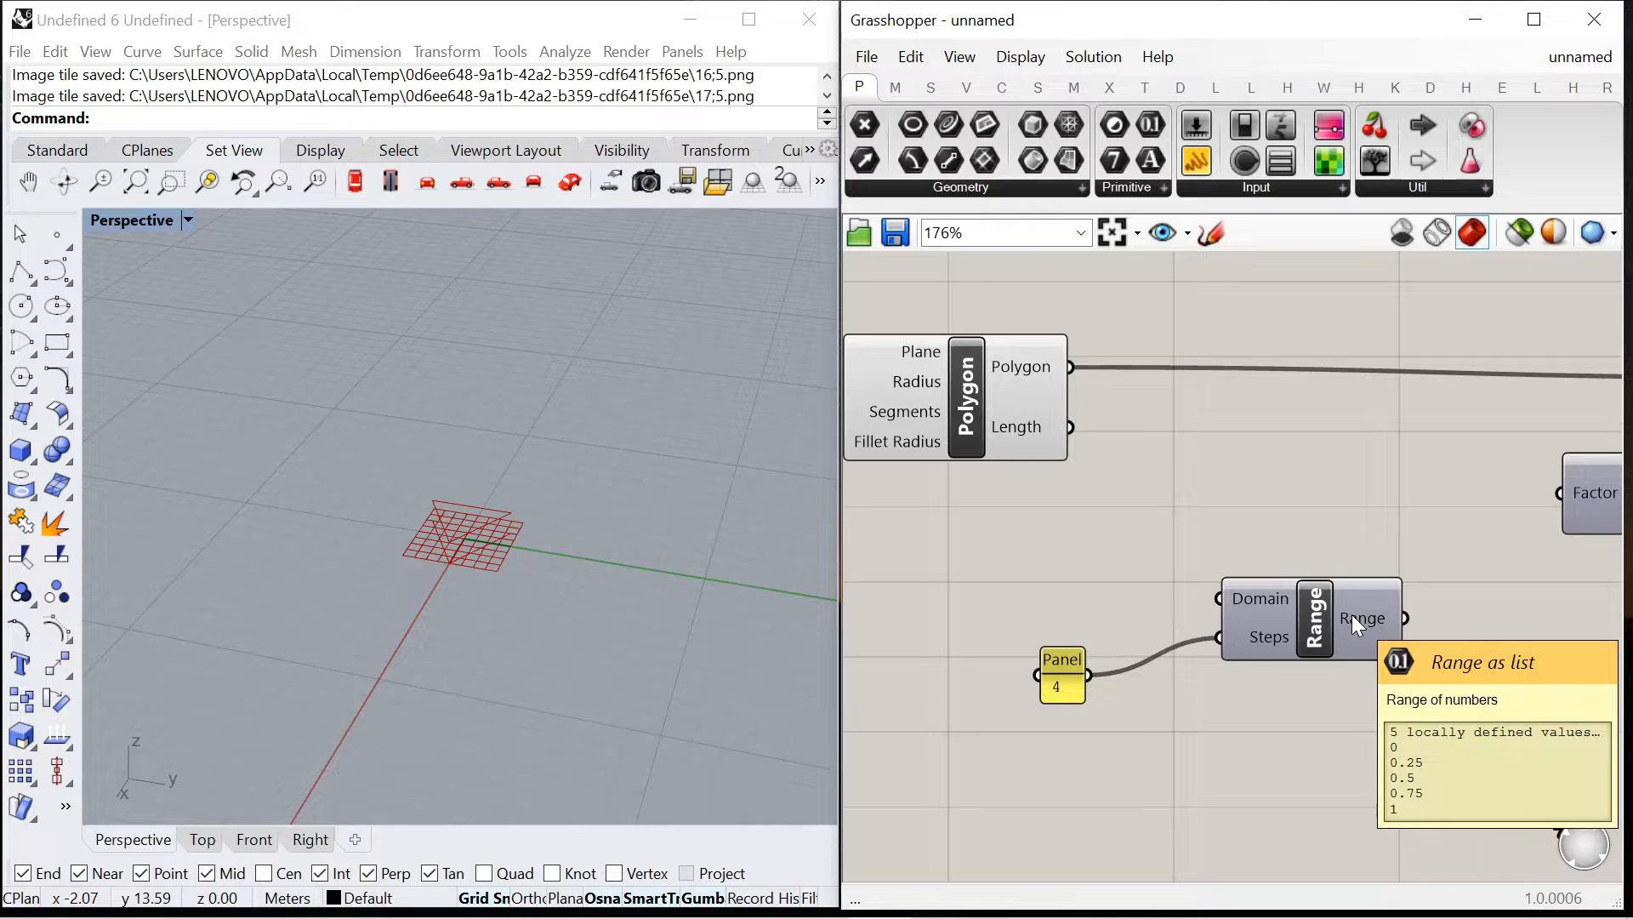
# Place the steps panel beside Range and shift both closer beneath the Polygon component
pyautogui.scroll(-3, 1171, 634)
pyautogui.moveTo(1100, 660); pyautogui.dragTo(1132, 632)
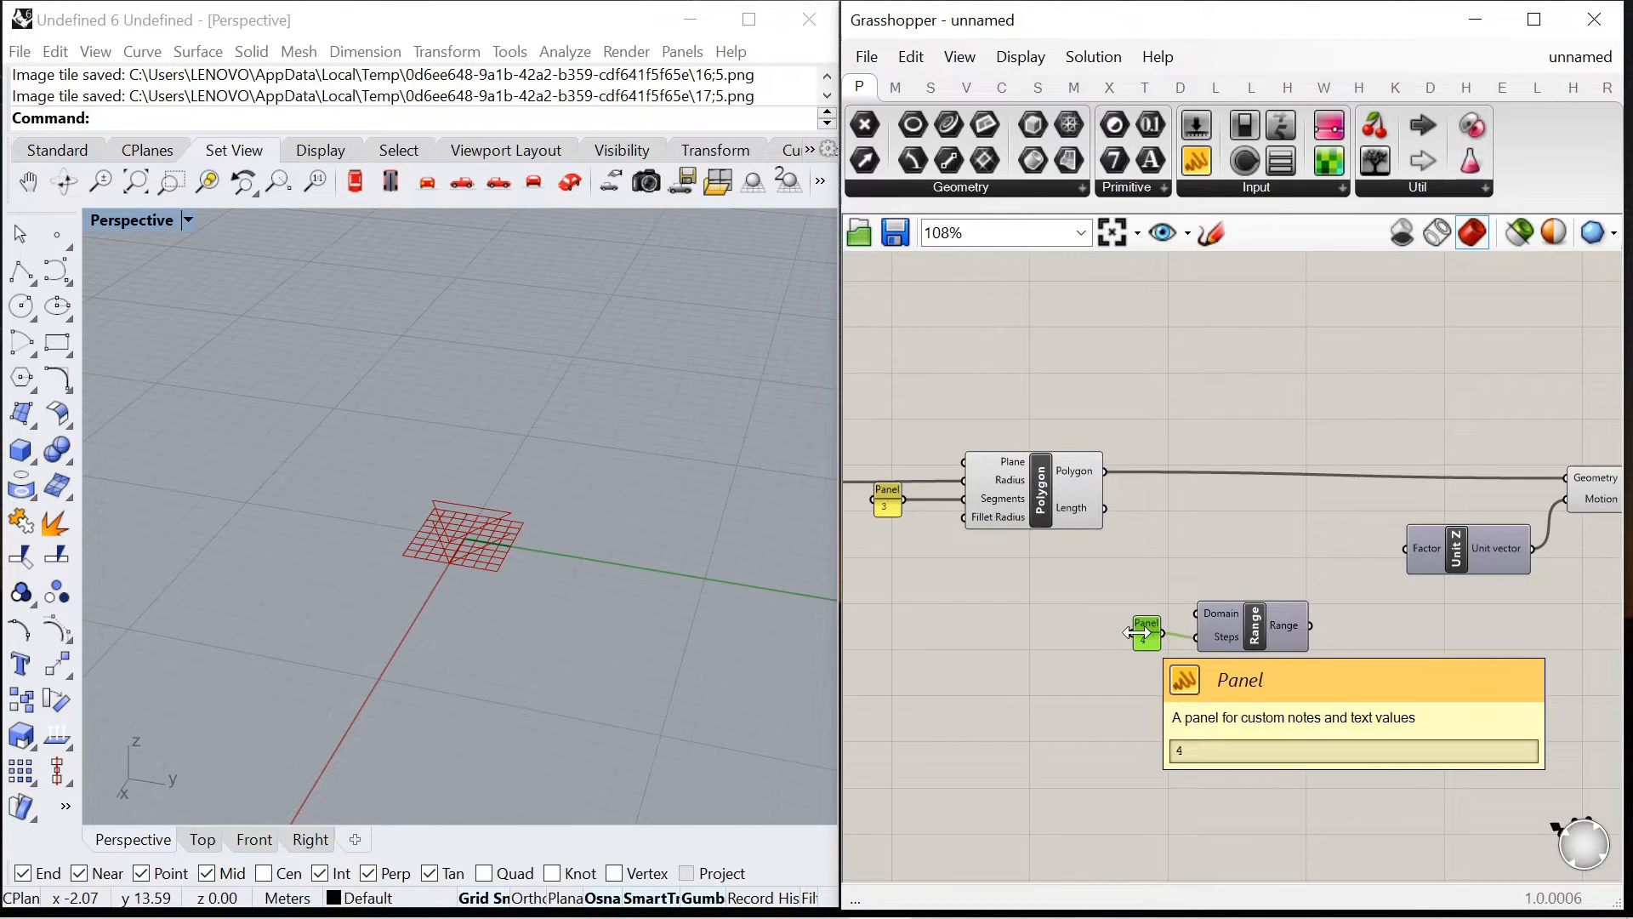
pyautogui.scroll(-3, 1063, 614)
pyautogui.scroll(4, 1185, 625)
pyautogui.moveTo(1182, 671); pyautogui.dragTo(1036, 584)
pyautogui.moveTo(1172, 631); pyautogui.dragTo(1091, 619)
# Add a Graph Mapper next to Range and connect the Range output to its input
pyautogui.click(1275, 690)
pyautogui.doubleClick(1236, 681)
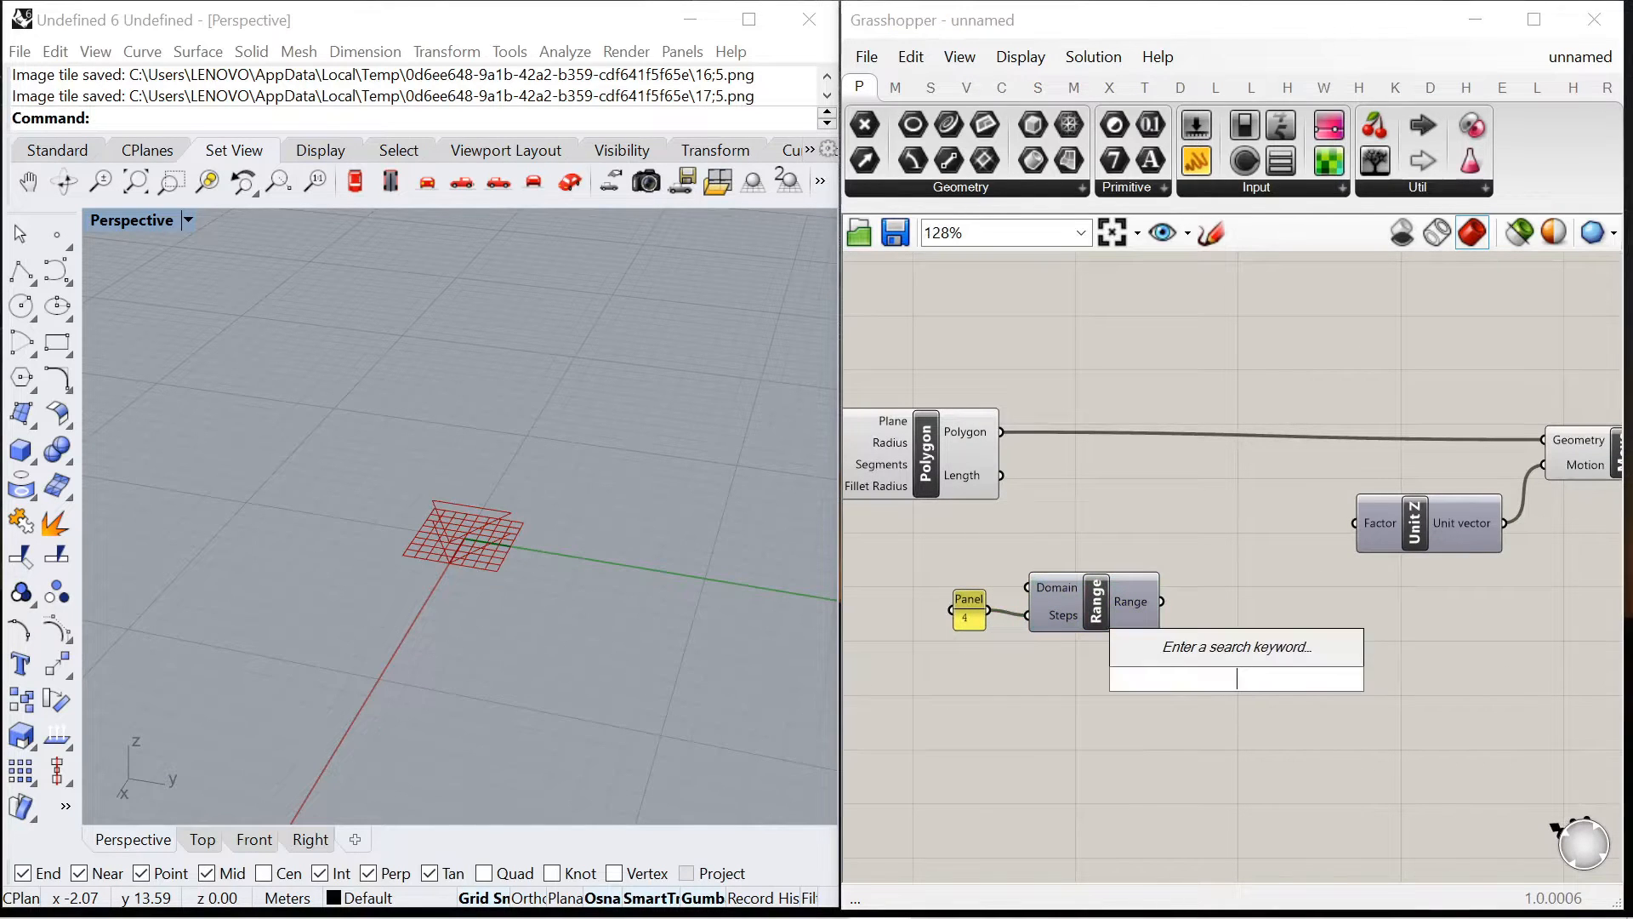
pyautogui.write('grap')
pyautogui.click(1146, 650)
pyautogui.moveTo(1208, 634); pyautogui.dragTo(1269, 584)
pyautogui.moveTo(1160, 601); pyautogui.dragTo(1230, 637)
# Shift the Move and Unit Z components farther from the graph mapper
pyautogui.scroll(-4, 1084, 591)
pyautogui.moveTo(1187, 499); pyautogui.dragTo(1371, 587)
pyautogui.moveTo(1324, 525); pyautogui.dragTo(1434, 536)
pyautogui.scroll(5, 1172, 612)
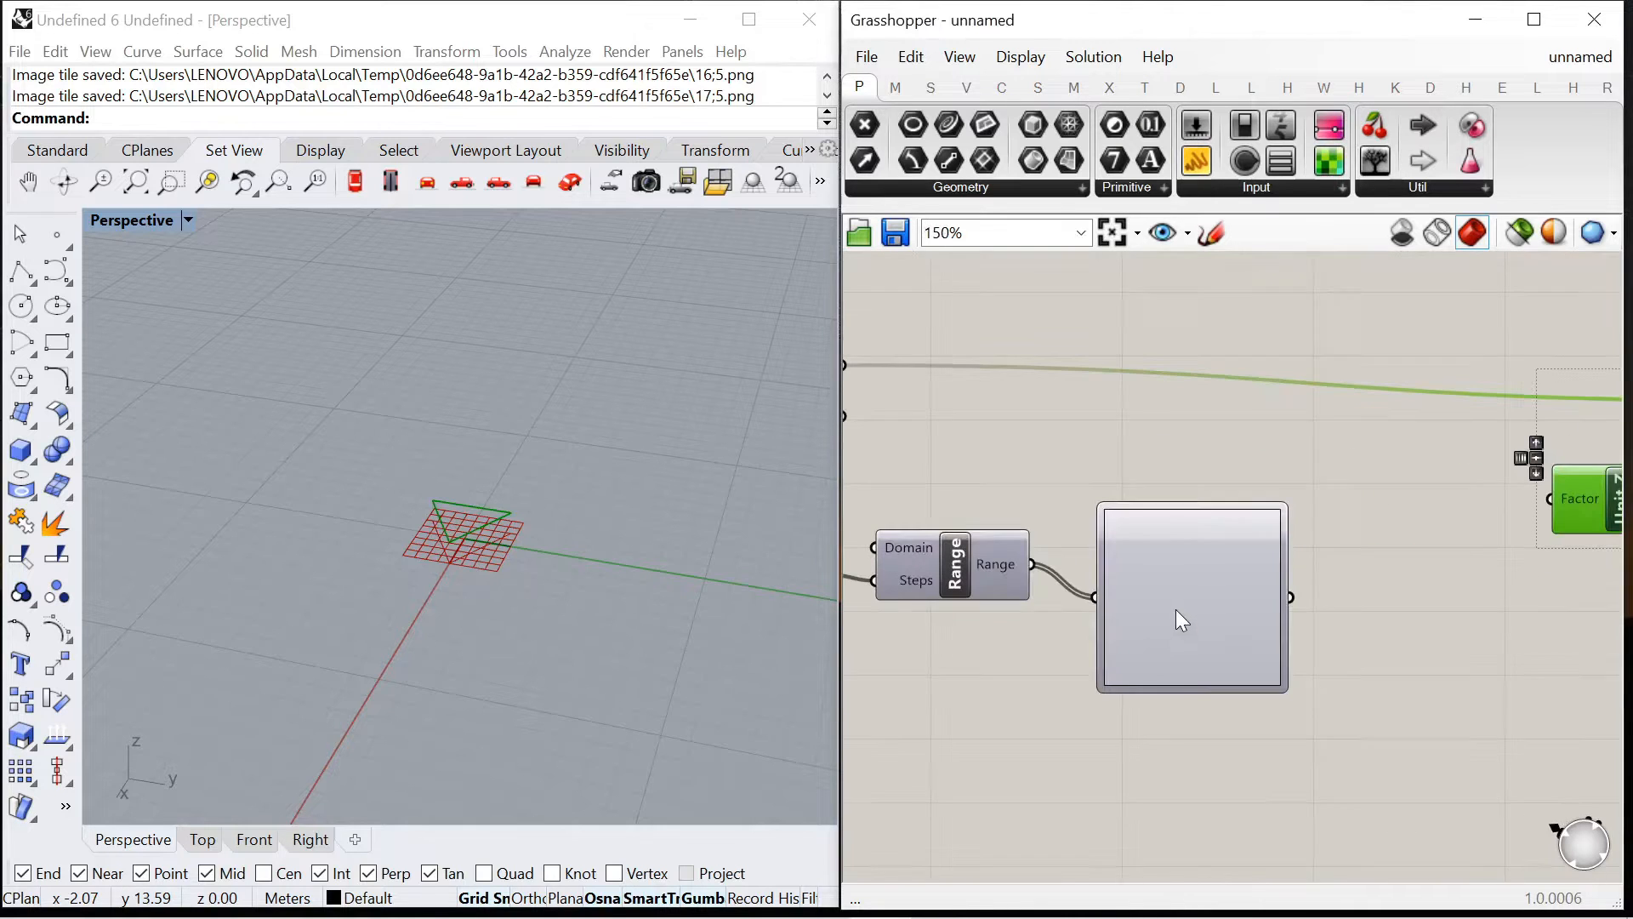
# Set the graph mapper's graph type to Bezier
pyautogui.rightClick(1176, 609)
pyautogui.moveTo(1265, 880)
pyautogui.click(1422, 648)
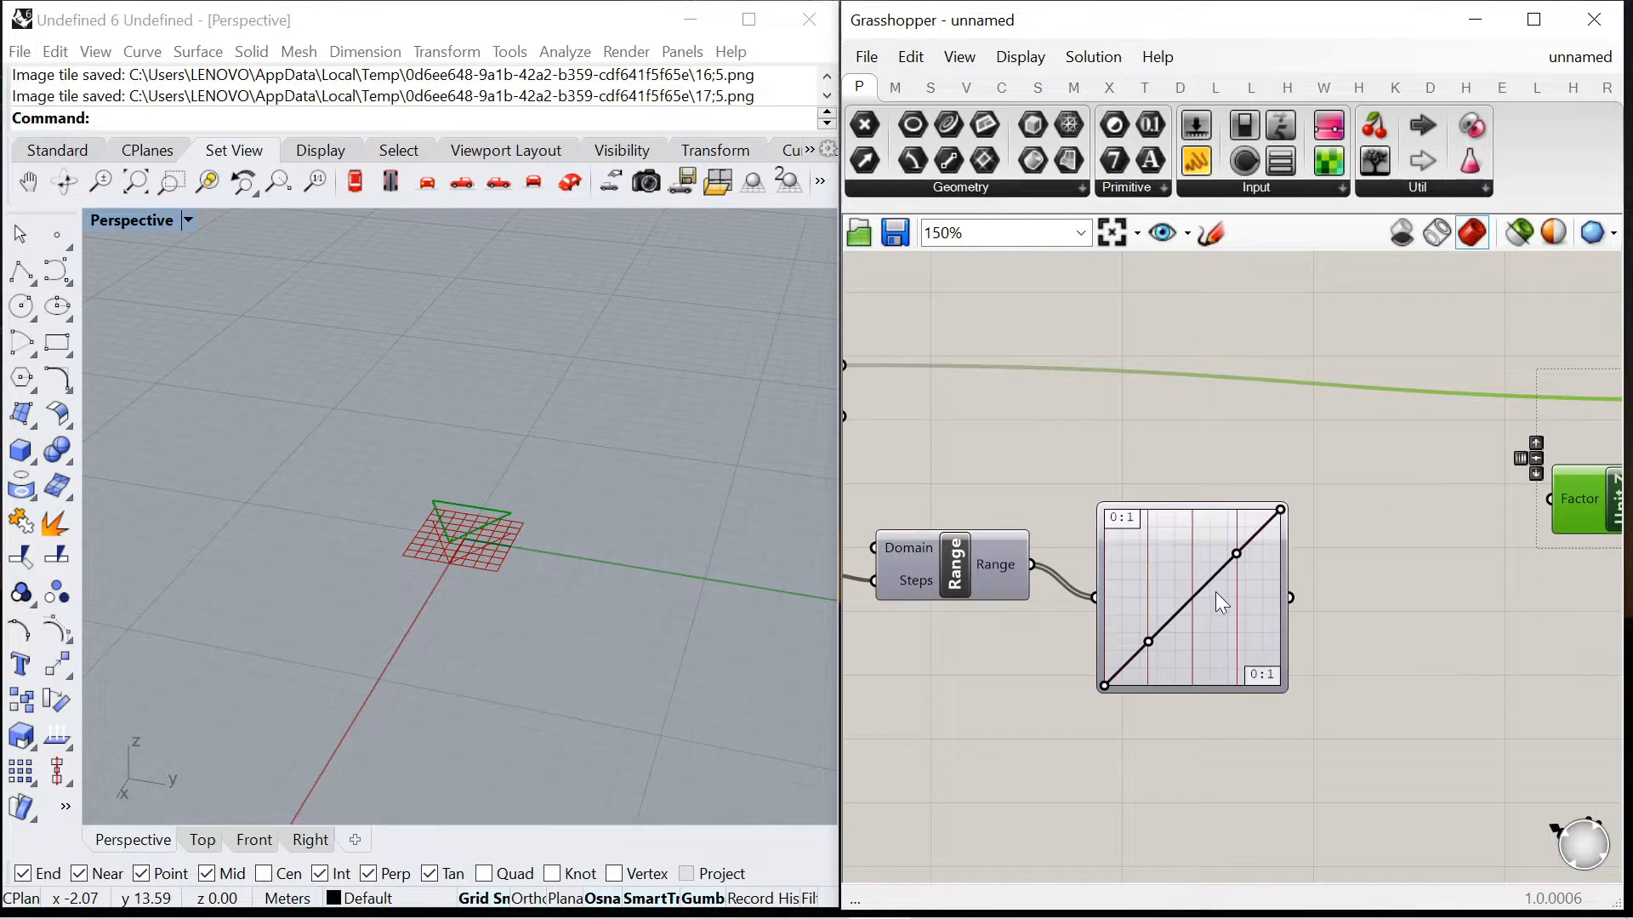
# Add a Multiplication component and connect the graph mapper's output to its A input
pyautogui.moveTo(1216, 591); pyautogui.dragTo(1187, 574, button='right')
pyautogui.click(895, 87)
pyautogui.moveTo(1041, 125); pyautogui.dragTo(1172, 432)
pyautogui.moveTo(1246, 474); pyautogui.dragTo(1283, 515)
# Add a panel with the value 2 and connect it to the Multiplication's B input
pyautogui.doubleClick(1094, 584)
pyautogui.write('2')
pyautogui.press('Return')
pyautogui.moveTo(1115, 585); pyautogui.dragTo(1284, 404)
# Connect the Multiplication result to the Unit Z component's Factor input
pyautogui.scroll(-3, 1165, 524)
pyautogui.moveTo(1382, 426); pyautogui.dragTo(1397, 395)
pyautogui.click(1493, 351)
pyautogui.scroll(-3, 1487, 456)
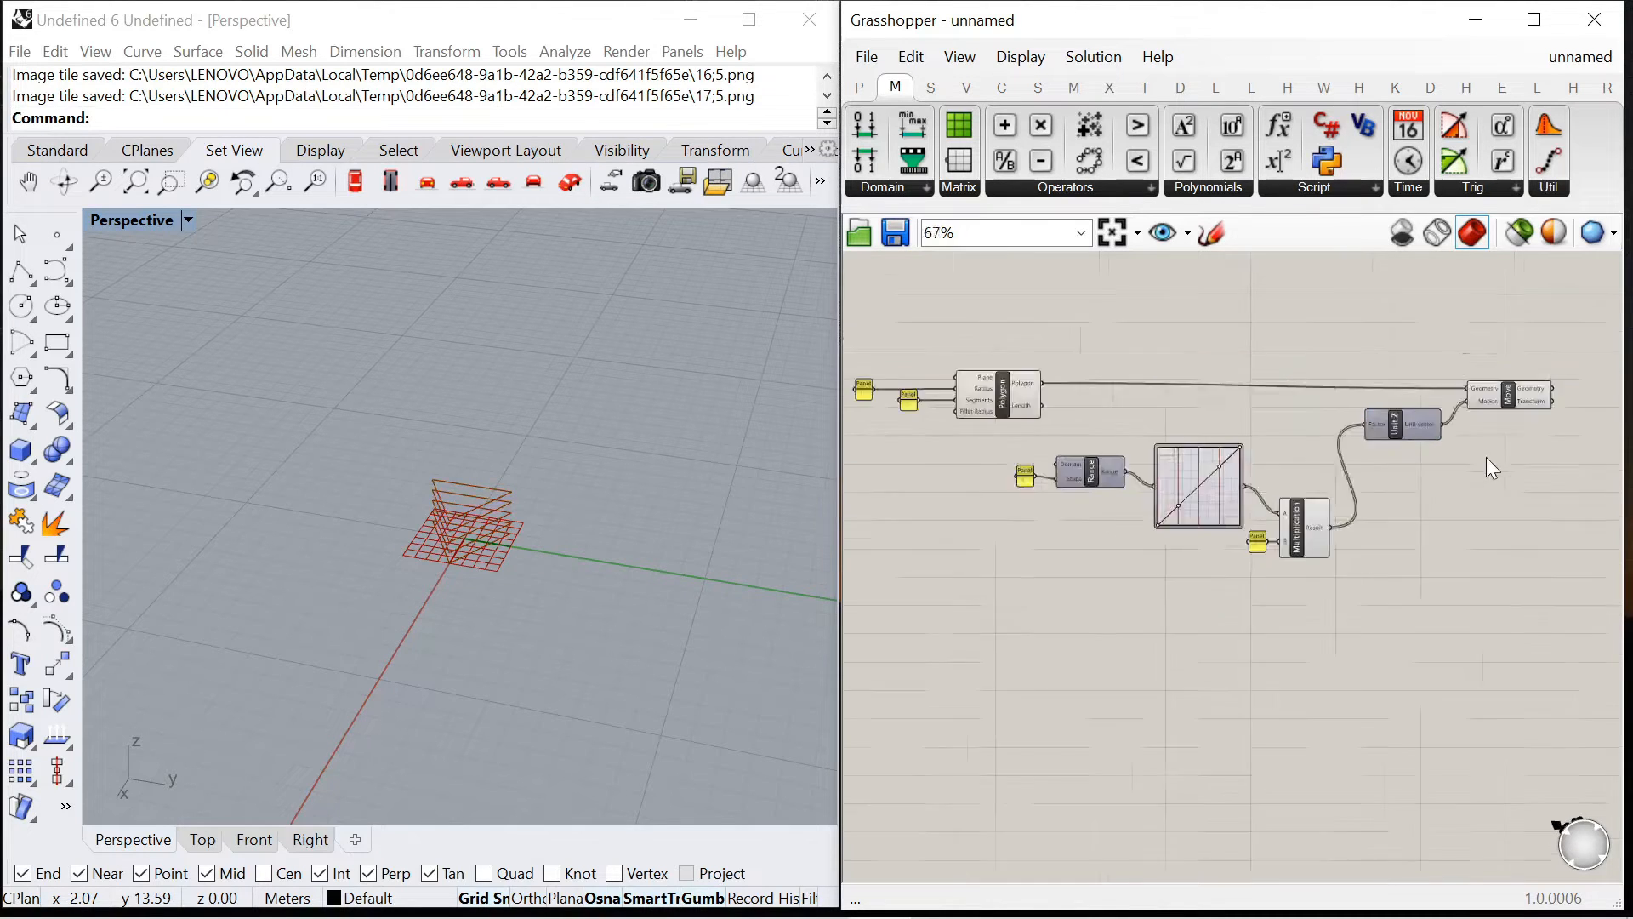
# Align the Multiplication component and its panel with the graph mapper's output
pyautogui.scroll(3, 1349, 502)
pyautogui.click(1349, 502)
pyautogui.moveTo(1258, 566); pyautogui.dragTo(1280, 520)
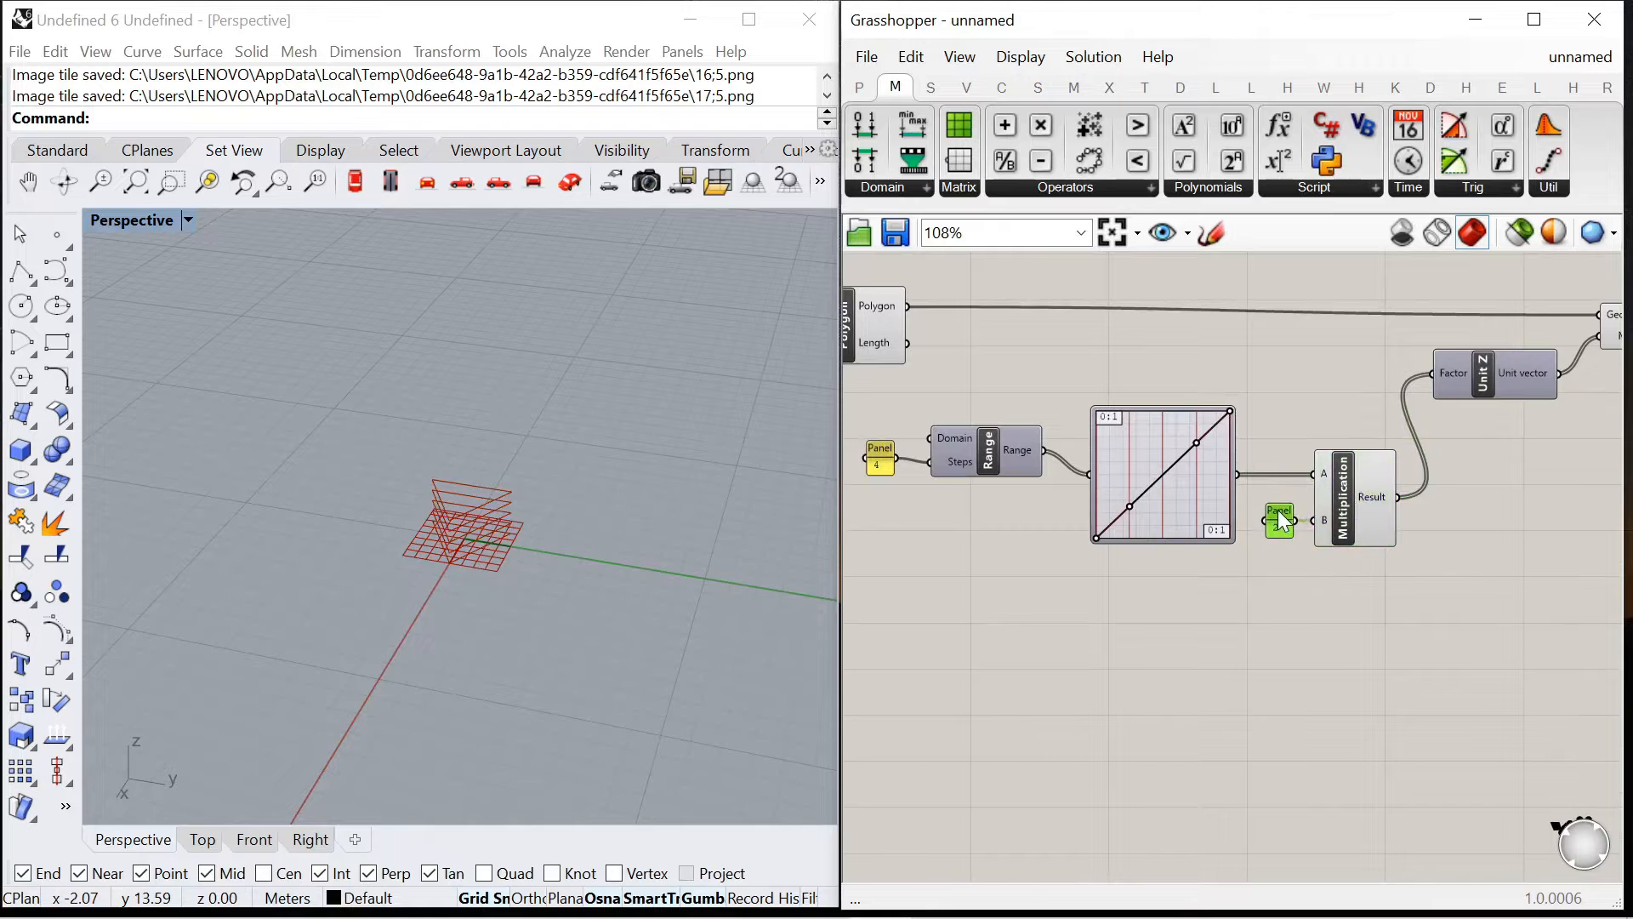
# Reshape the graph mapper's Bezier curve into an upward bulge by raising both control handles
pyautogui.scroll(5, 1140, 485)
pyautogui.scroll(-2, 1204, 518)
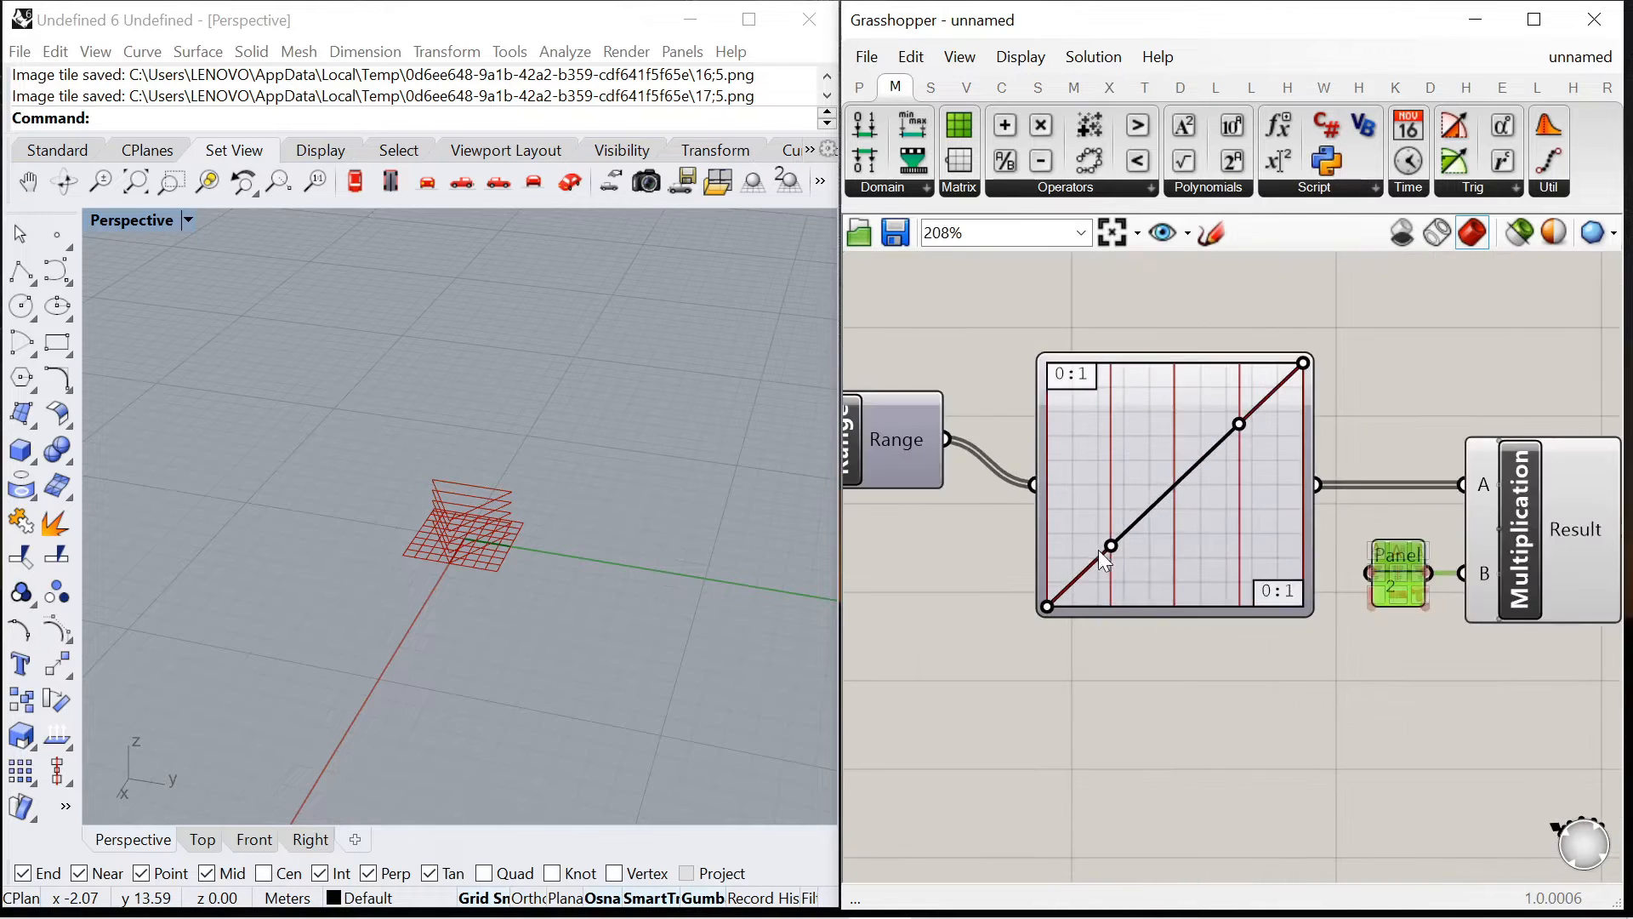
pyautogui.scroll(1, 1099, 549)
pyautogui.moveTo(1097, 547); pyautogui.dragTo(1095, 469)
pyautogui.moveTo(1254, 405); pyautogui.dragTo(1239, 387)
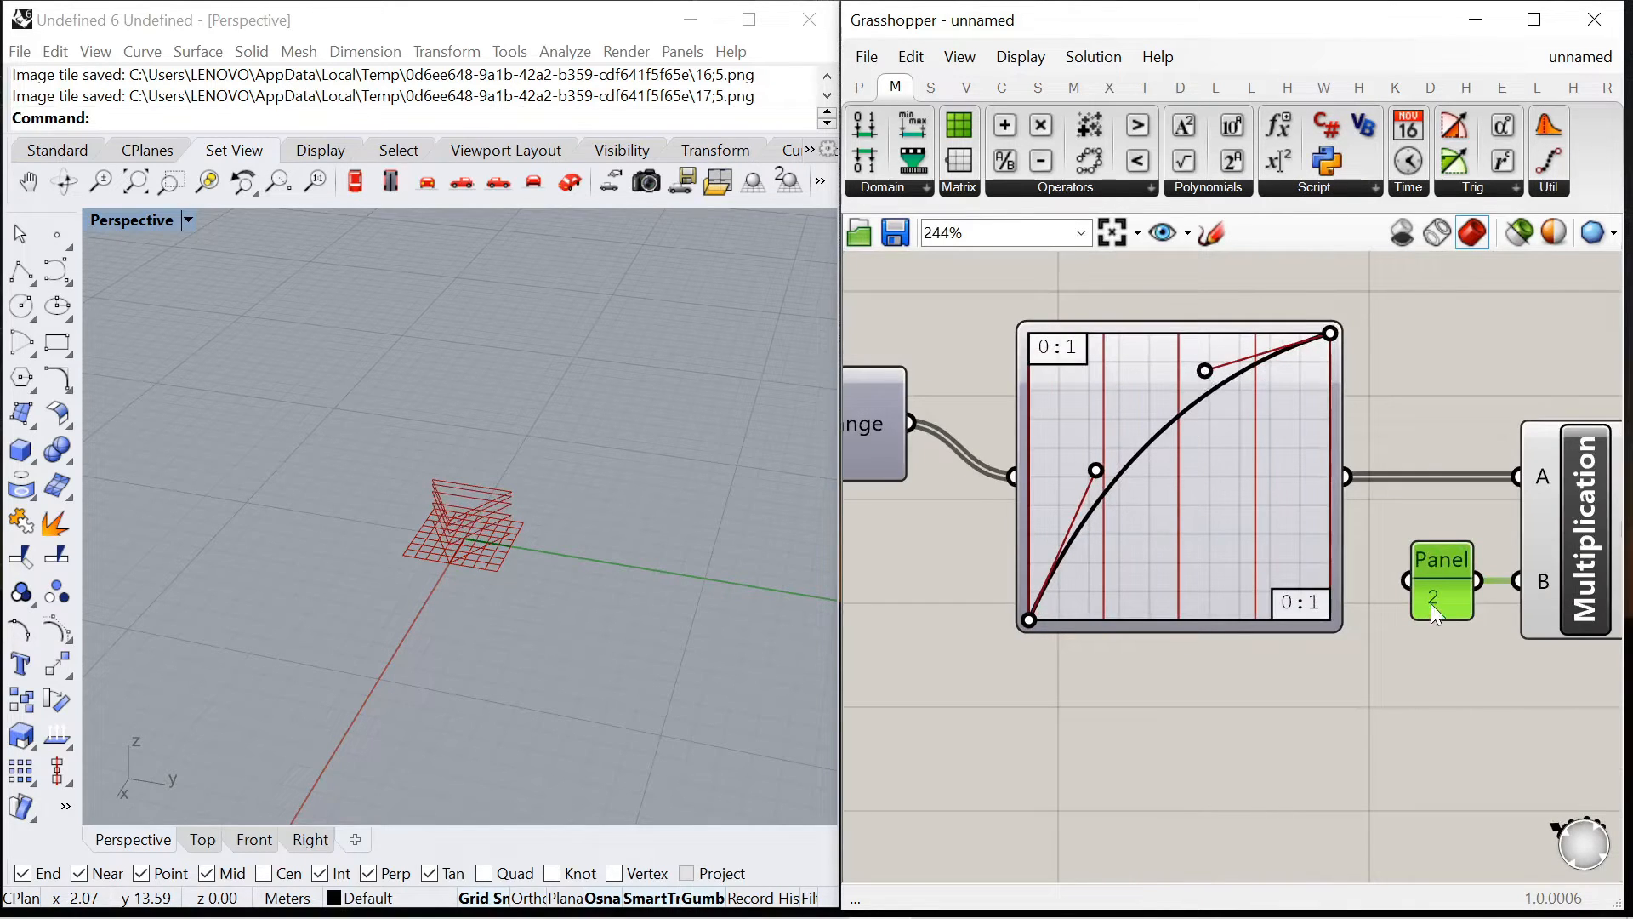
# Set the Multiplication's factor panel to 8
pyautogui.doubleClick(1434, 599)
pyautogui.write('8')
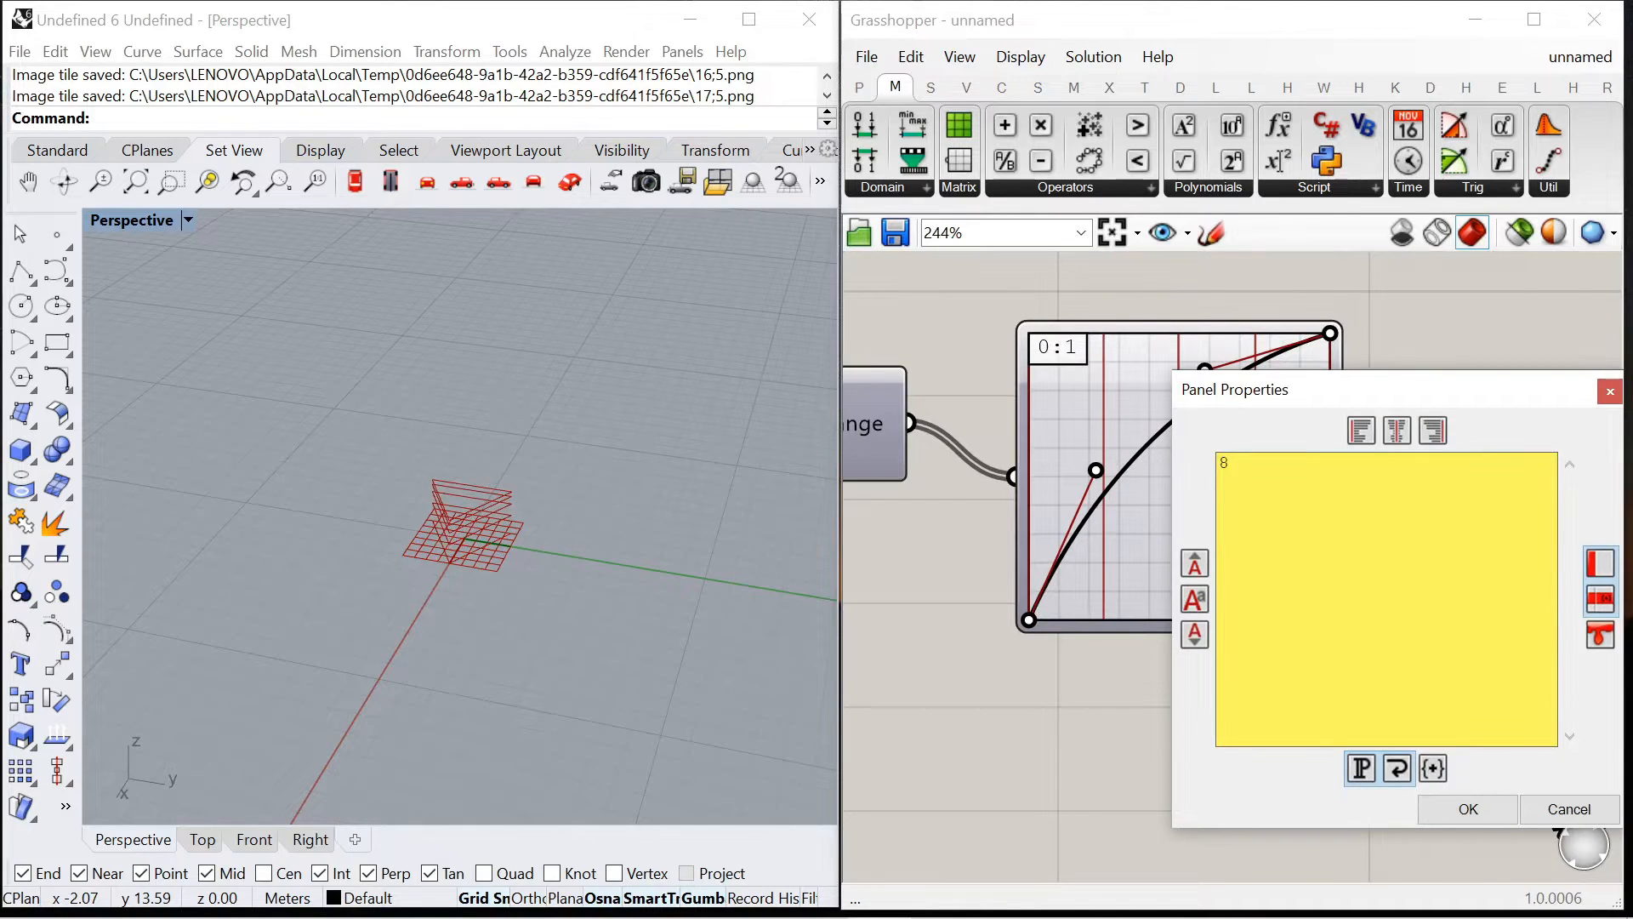
pyautogui.click(1468, 804)
# Add a number slider, connect it to the Multiplication's B input and raise its value
pyautogui.scroll(-1, 1238, 661)
pyautogui.doubleClick(1242, 664)
pyautogui.write('num')
pyautogui.press('Return')
pyautogui.moveTo(1424, 663); pyautogui.dragTo(1329, 520)
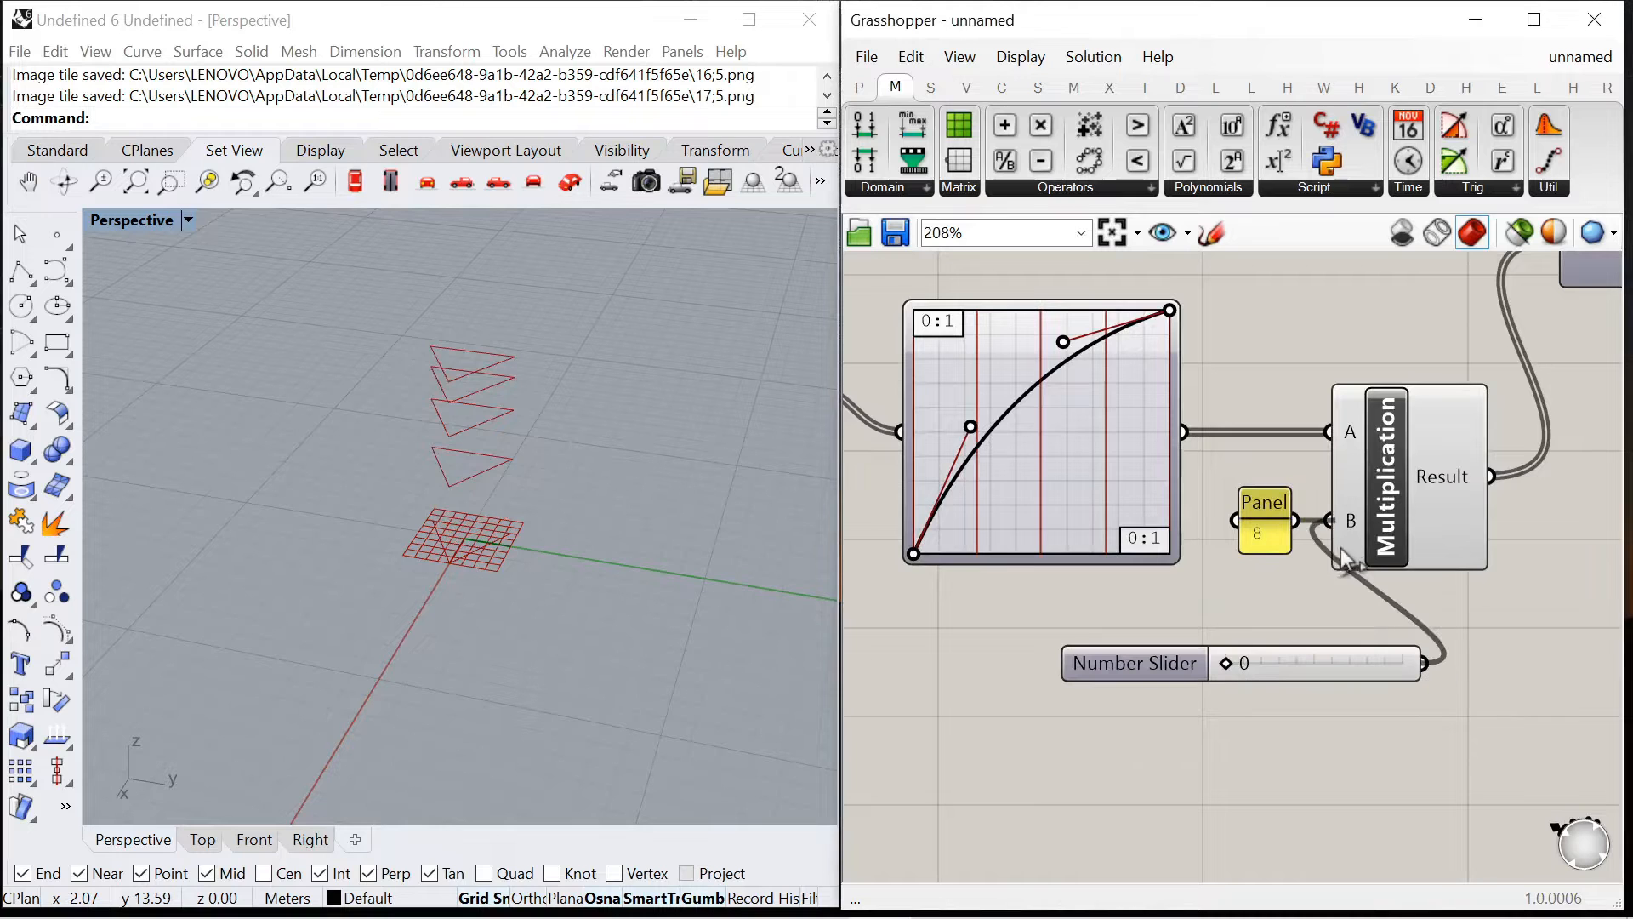
pyautogui.moveTo(1227, 663); pyautogui.dragTo(1403, 664)
# Disconnect the panel from the Multiplication's B input and delete it, leaving the slider as the factor
pyautogui.scroll(-1, 1282, 517)
pyautogui.scroll(1, 1281, 517)
pyautogui.moveTo(1297, 516); pyautogui.dragTo(1334, 515)
pyautogui.click(1281, 508)
pyautogui.press('Delete')
# Lower the Bezier curve's control handles to adjust the vertical spacing of the triangles
pyautogui.scroll(-6, 1269, 487)
pyautogui.scroll(2, 738, 477)
pyautogui.moveTo(437, 461); pyautogui.dragTo(424, 437, button='right')
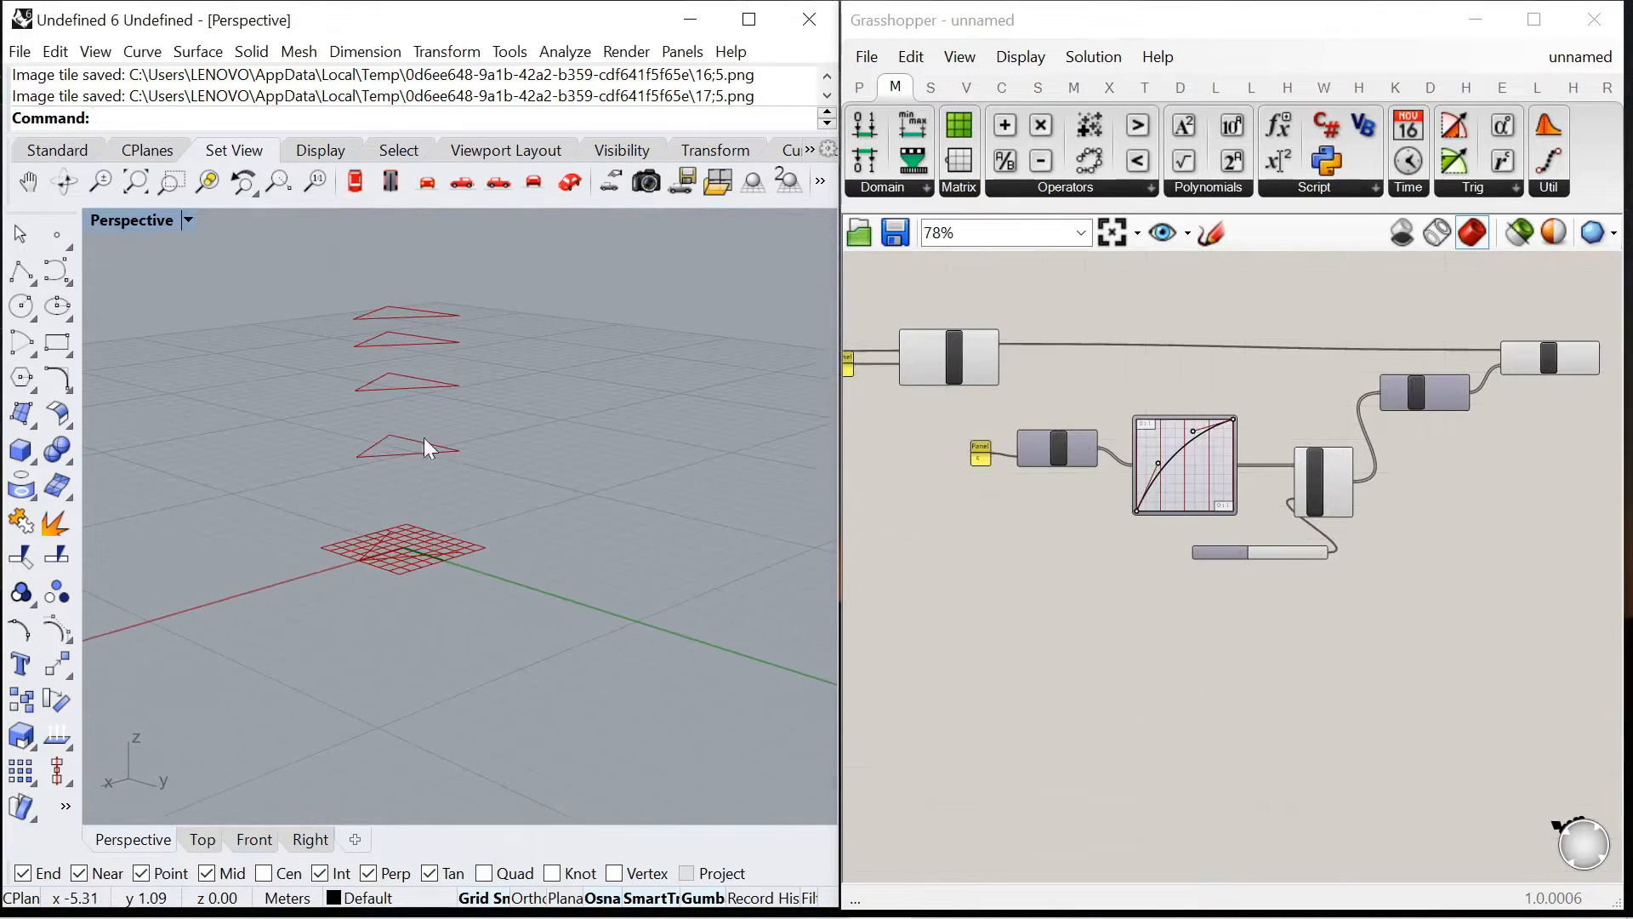
pyautogui.scroll(8, 1170, 459)
pyautogui.moveTo(1119, 474); pyautogui.dragTo(1099, 519)
pyautogui.moveTo(1269, 337)
pyautogui.mouseDown()
pyautogui.moveTo(1274, 293)
pyautogui.moveTo(1276, 347)
pyautogui.moveTo(1294, 358)
pyautogui.moveTo(1278, 351)
pyautogui.mouseUp()
pyautogui.moveTo(1102, 517); pyautogui.dragTo(1123, 532)
pyautogui.moveTo(416, 557); pyautogui.dragTo(451, 573, button='right')
# Turn off the preview of the original Polygon component
pyautogui.scroll(-12, 1157, 558)
pyautogui.click(1055, 500)
pyautogui.middleClick(1105, 452)
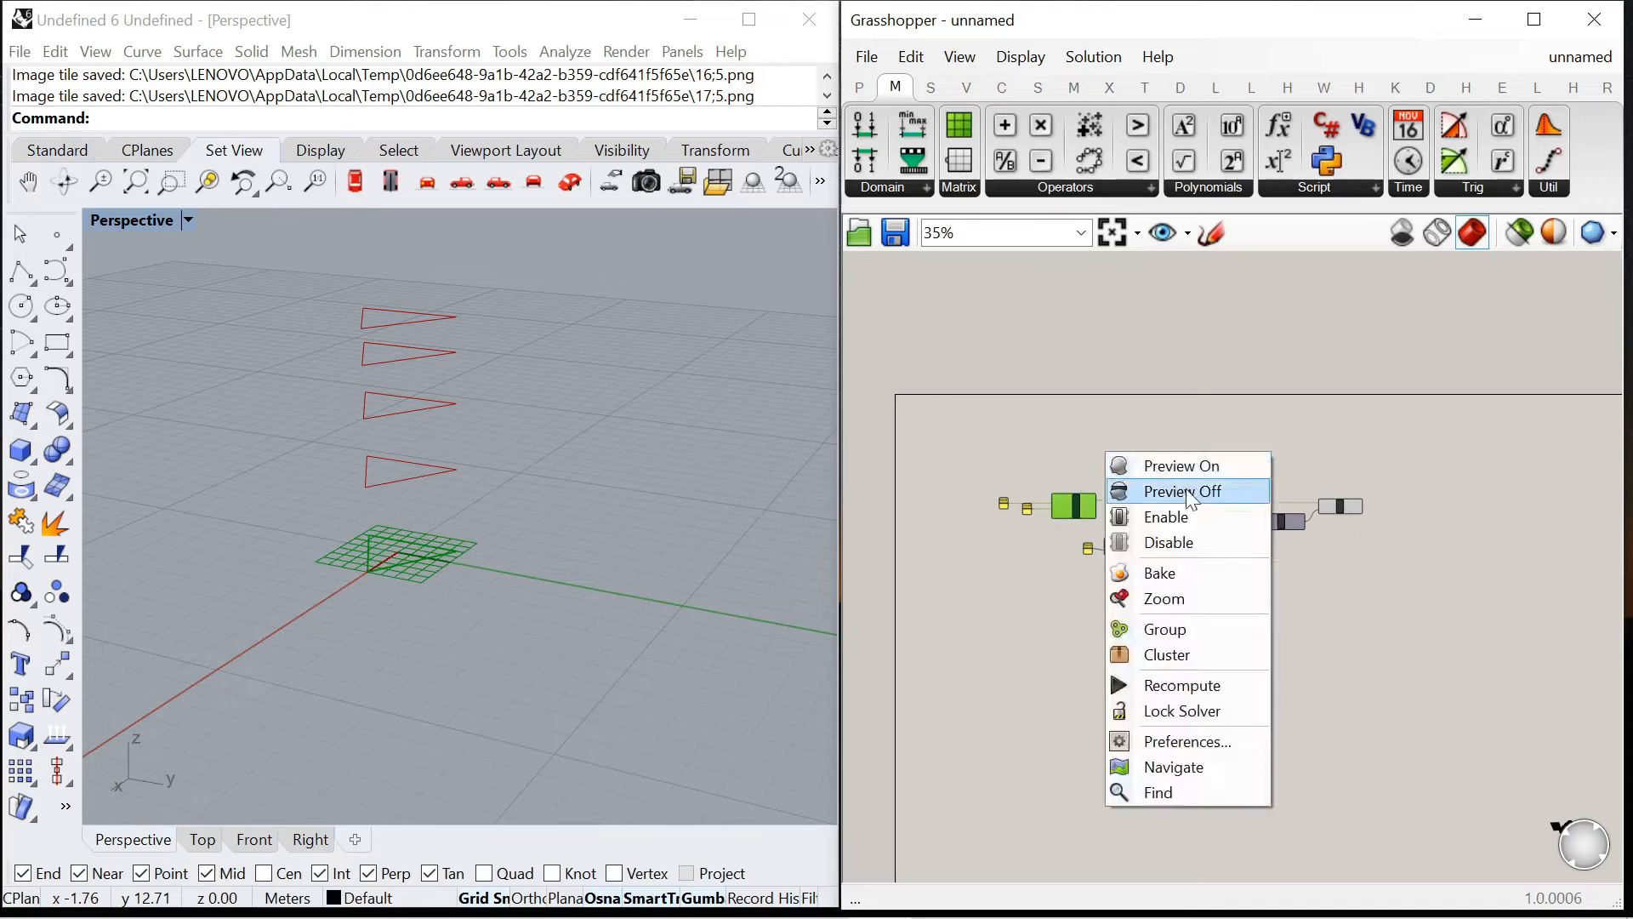
pyautogui.click(1186, 492)
# Tidy the spacing of the components leading to Move and check the moved triangles in the viewport
pyautogui.scroll(6, 1263, 565)
pyautogui.scroll(-2, 1213, 586)
pyautogui.moveTo(1441, 644); pyautogui.dragTo(1127, 472)
pyautogui.moveTo(1248, 503); pyautogui.dragTo(1327, 497)
pyautogui.scroll(4, 1208, 581)
pyautogui.click(1167, 723)
pyautogui.moveTo(1186, 656); pyautogui.dragTo(1090, 553)
pyautogui.scroll(-4, 1110, 614)
pyautogui.scroll(4, 1014, 564)
pyautogui.click(1021, 545)
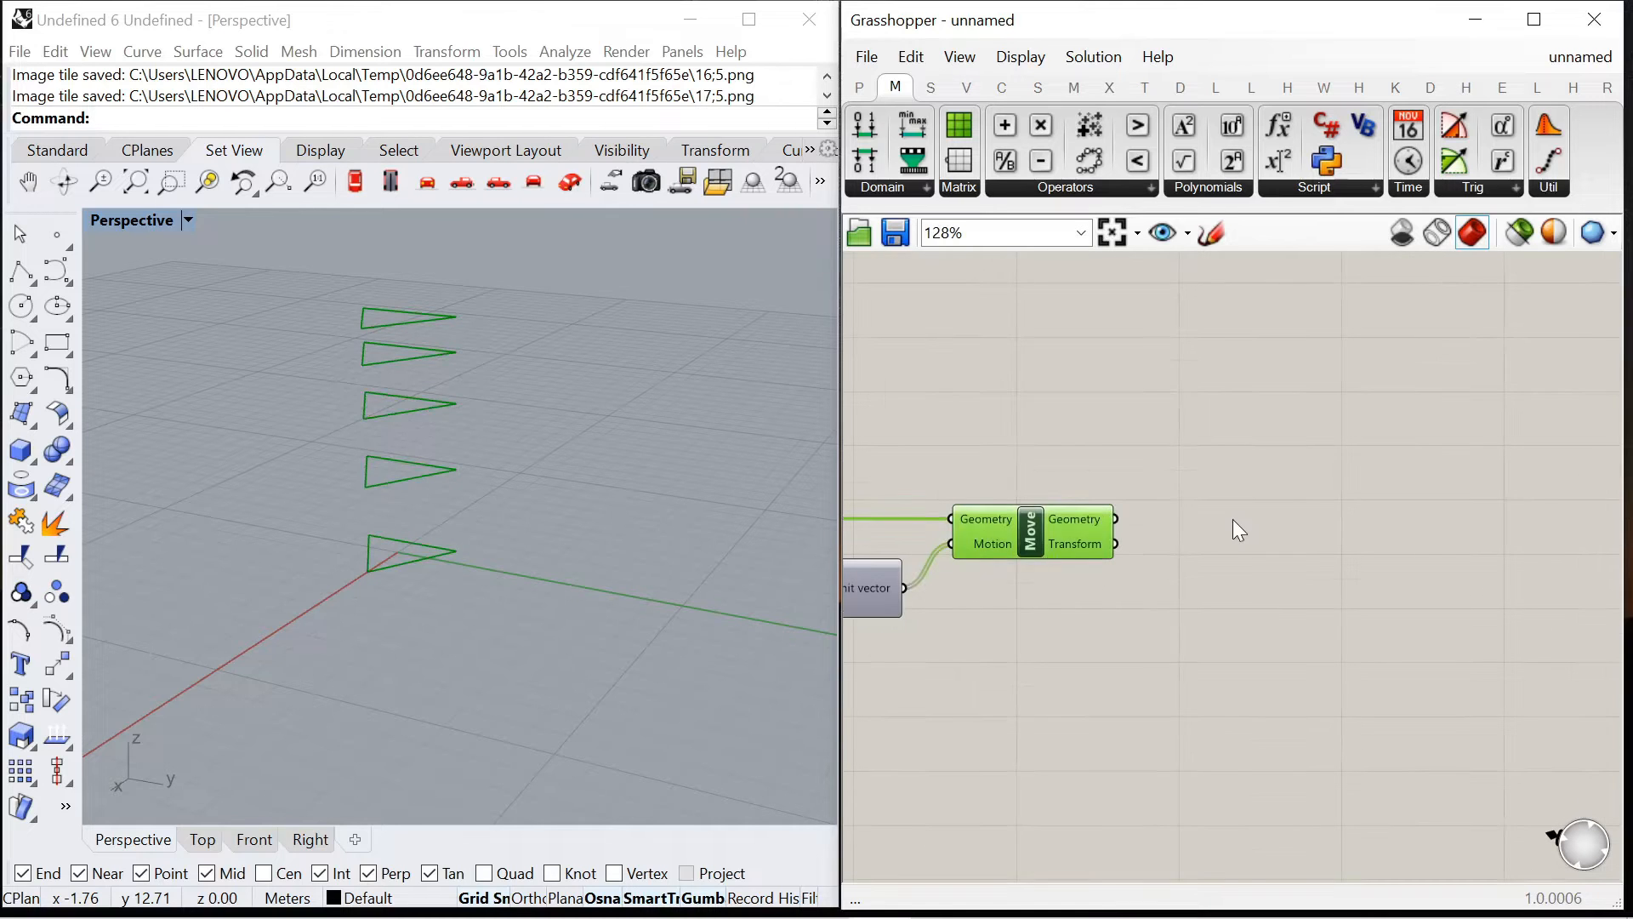
# Add a Scale component and connect the Move's Geometry output to its Geometry input
pyautogui.doubleClick(1233, 519)
pyautogui.write('scale')
pyautogui.press('Return')
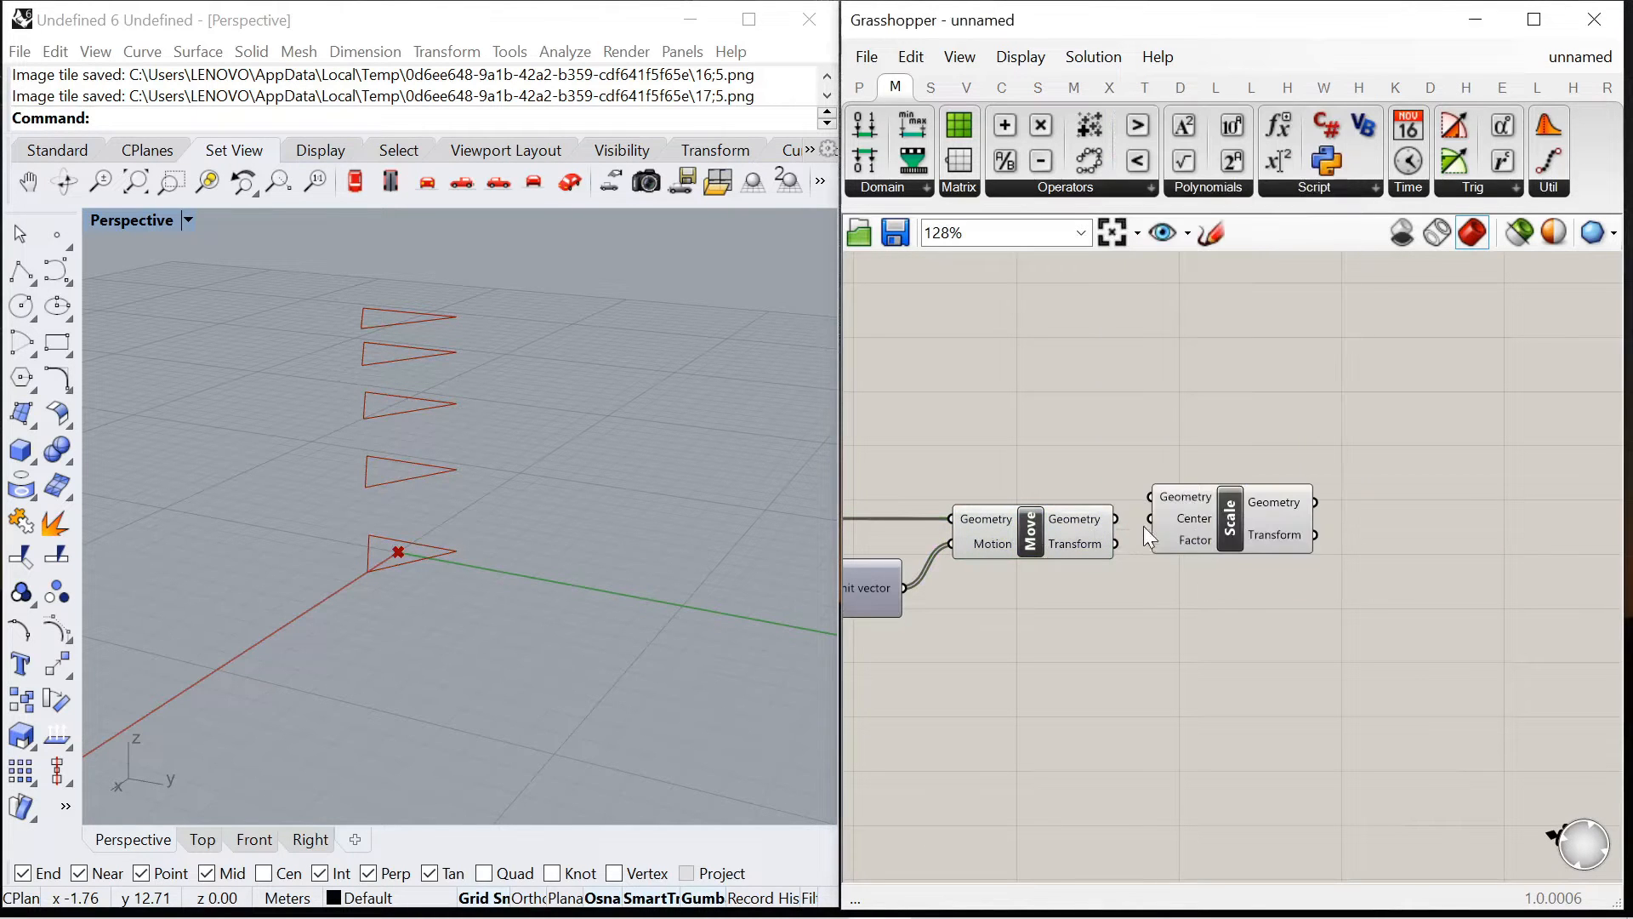
pyautogui.moveTo(1155, 495); pyautogui.dragTo(1336, 518)
# Add an Area component and connect the moved geometry to its input
pyautogui.doubleClick(1293, 625)
pyautogui.write('area')
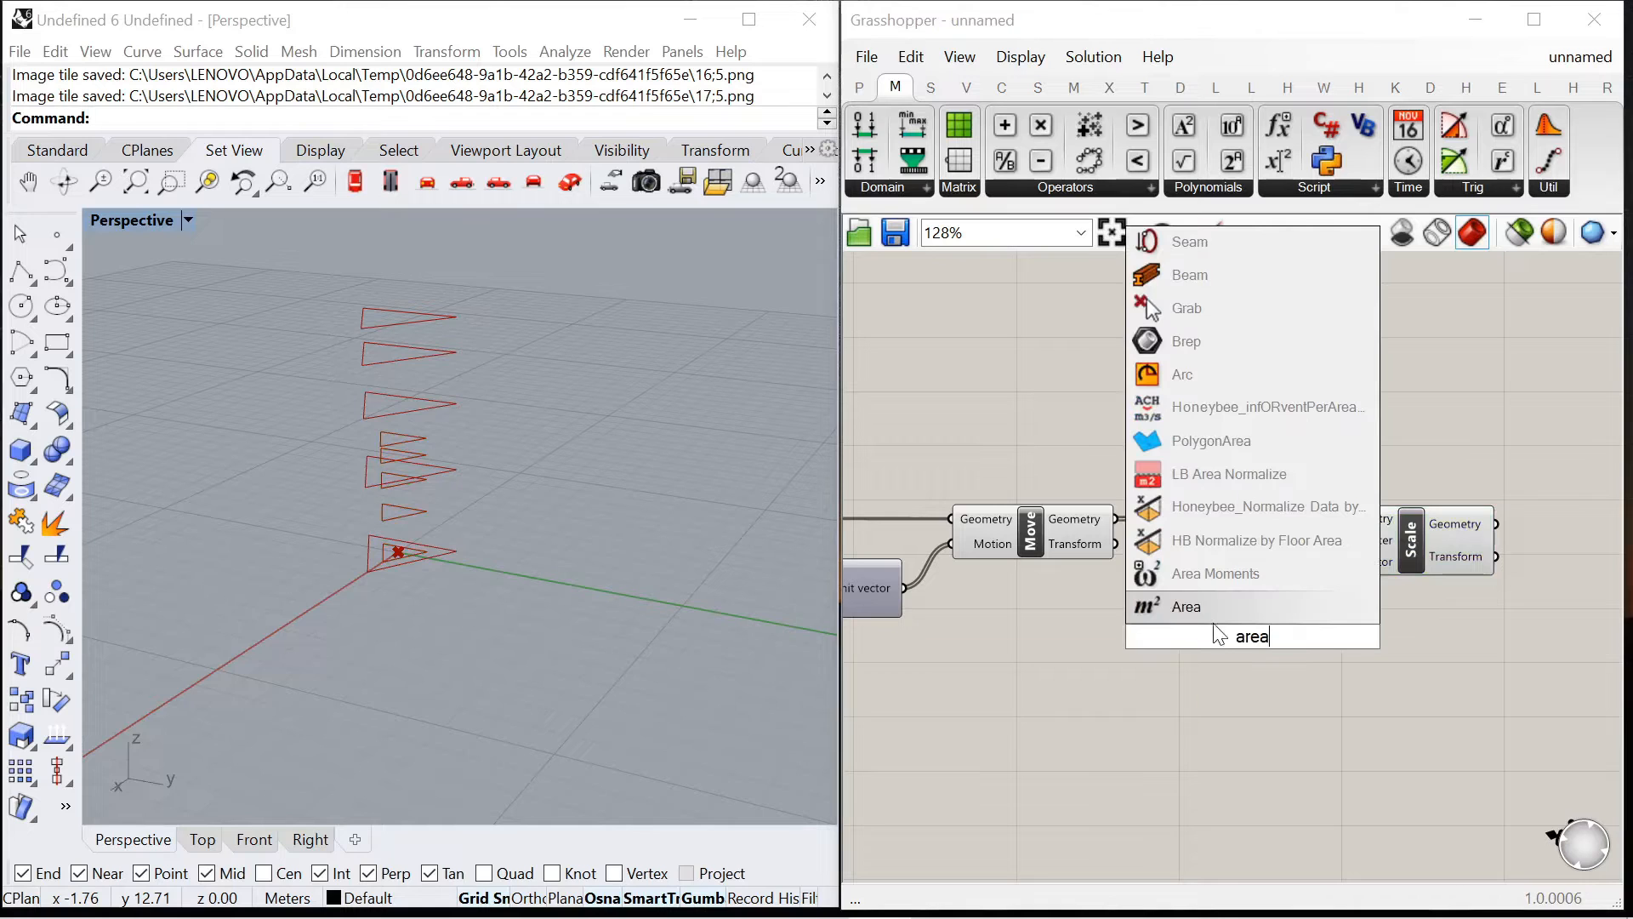
pyautogui.click(1211, 615)
pyautogui.moveTo(1117, 520); pyautogui.dragTo(1174, 638)
# Add an XY Plane component between Area and Scale, linking the Centroid to Origin and the Plane to Scale's Center
pyautogui.scroll(1, 1421, 596)
pyautogui.moveTo(1420, 596); pyautogui.dragTo(1301, 597, button='right')
pyautogui.moveTo(1303, 533); pyautogui.dragTo(1543, 543)
pyautogui.doubleClick(1238, 638)
pyautogui.write('xy plane')
pyautogui.press('Return')
pyautogui.moveTo(1307, 635); pyautogui.dragTo(1365, 583)
pyautogui.moveTo(1135, 647); pyautogui.dragTo(1325, 585)
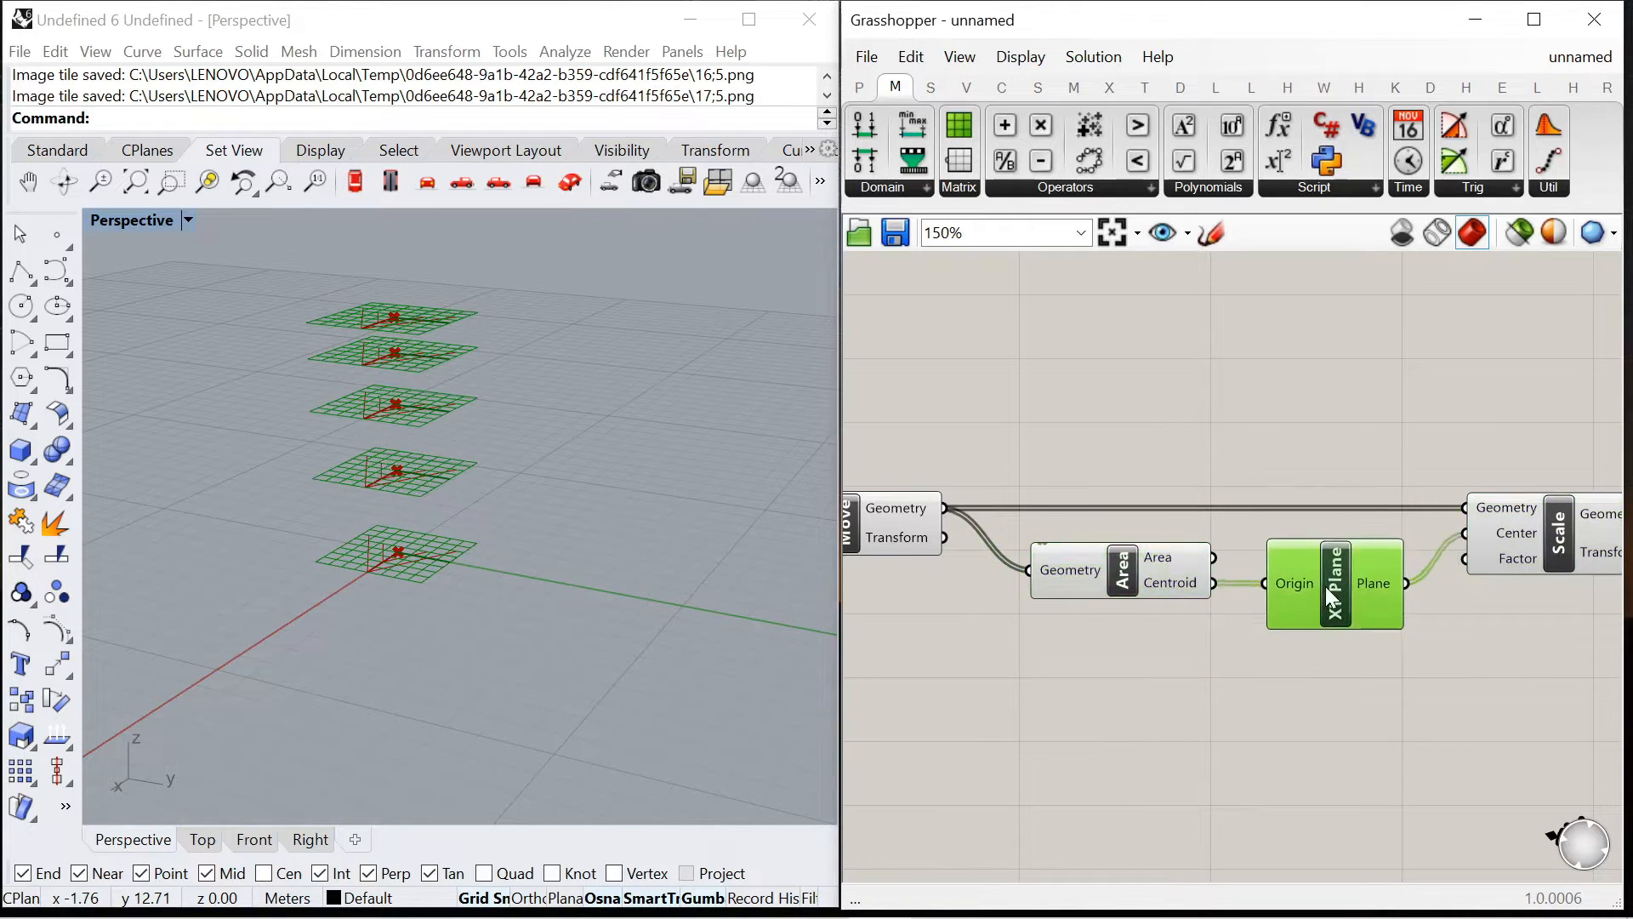
# Reposition the Scale component farther from the XY Plane component
pyautogui.scroll(-4, 1323, 583)
pyautogui.scroll(5, 1326, 585)
pyautogui.moveTo(1401, 521); pyautogui.dragTo(1491, 520)
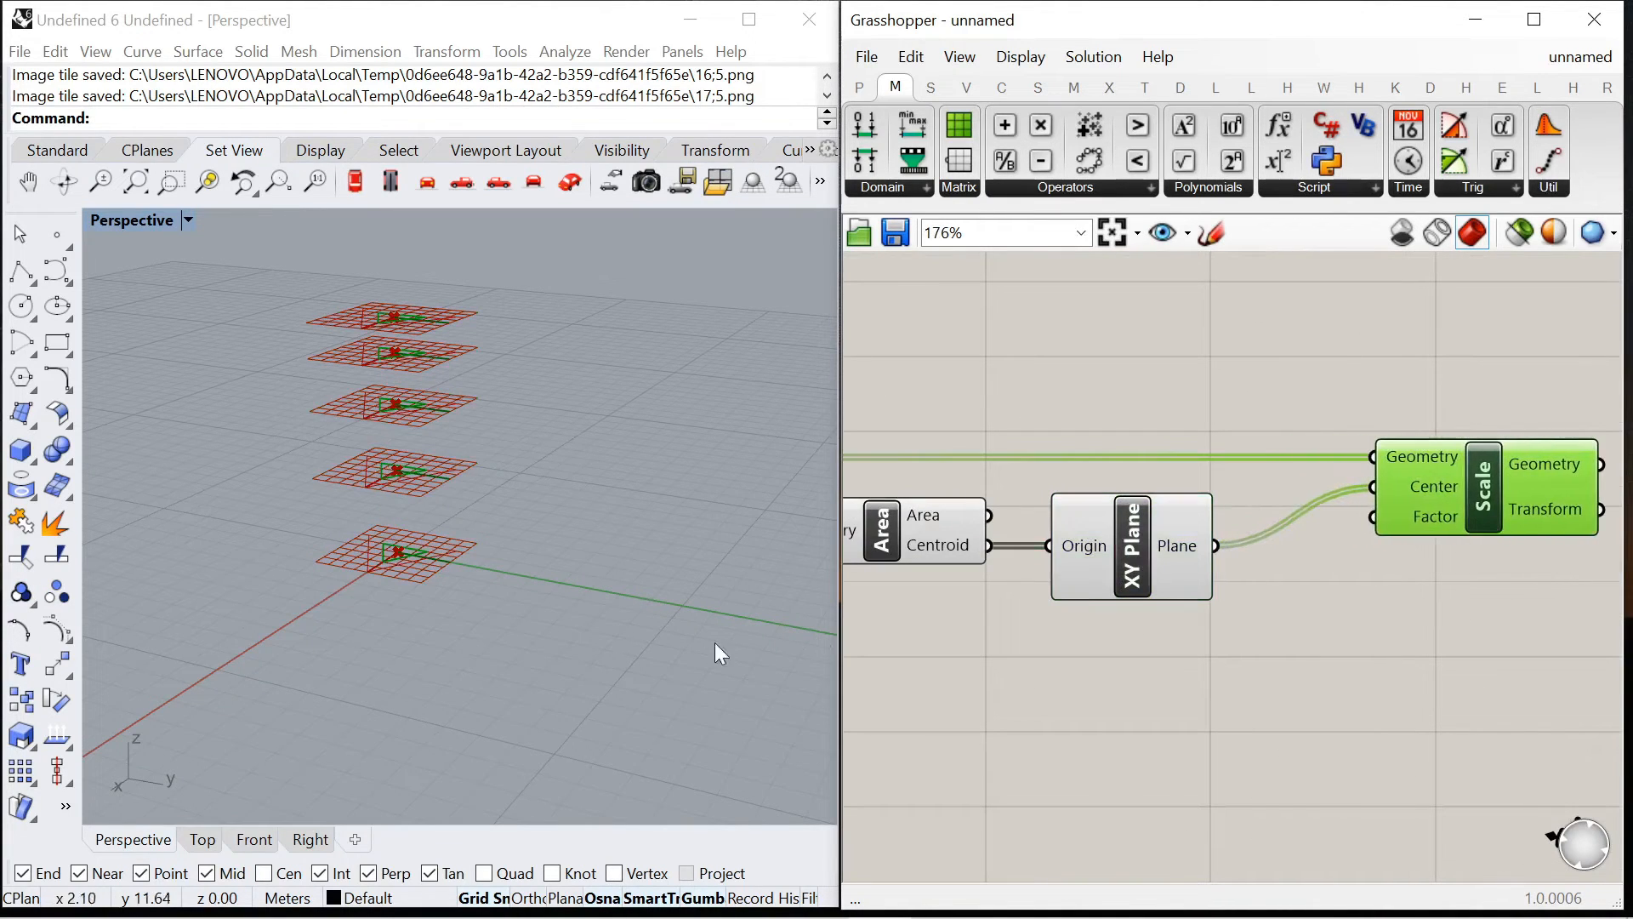
pyautogui.scroll(-3, 510, 553)
pyautogui.scroll(3, 455, 539)
pyautogui.moveTo(1227, 638); pyautogui.dragTo(1422, 462, button='right')
pyautogui.scroll(-1, 1423, 462)
pyautogui.scroll(-1, 1423, 464)
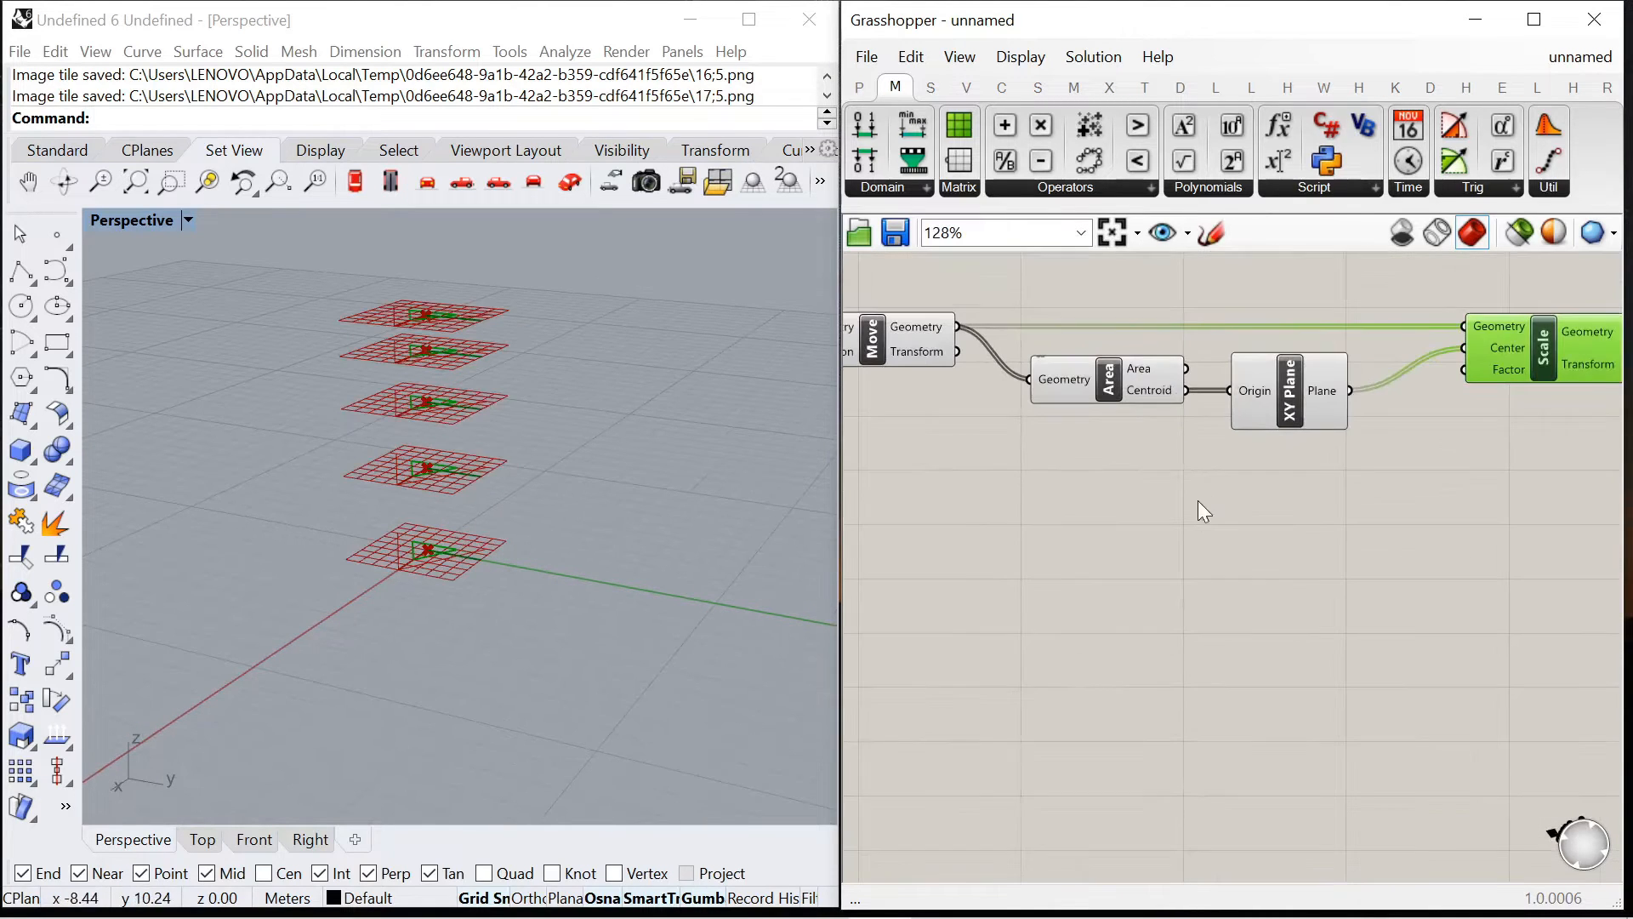
pyautogui.doubleClick(1203, 511)
pyautogui.write('range')
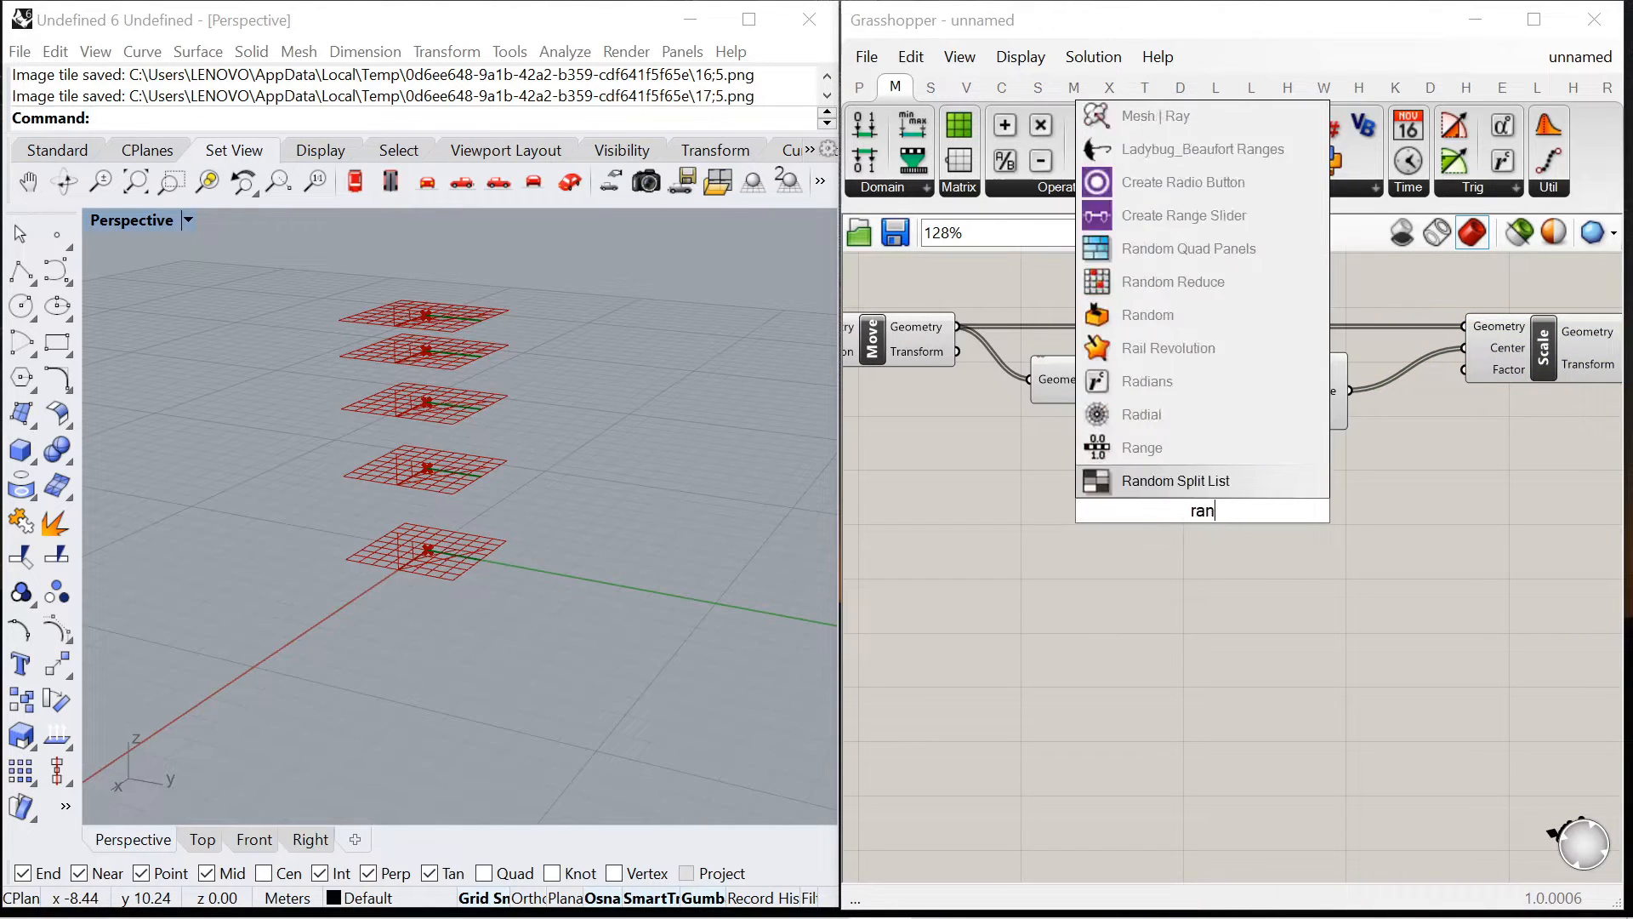
pyautogui.click(1177, 569)
# Duplicate the Bezier graph mapper below the original and feed the copy from the same Range output
pyautogui.scroll(-8, 1267, 464)
pyautogui.scroll(4, 1076, 473)
pyautogui.moveTo(1076, 475); pyautogui.dragTo(1372, 481, button='right')
pyautogui.scroll(4, 1289, 447)
pyautogui.keyDown('alt'); pyautogui.moveTo(1287, 483); pyautogui.dragTo(1299, 695); pyautogui.keyUp('alt')
pyautogui.moveTo(1121, 575); pyautogui.dragTo(940, 460)
pyautogui.moveTo(1075, 476); pyautogui.dragTo(1011, 627)
# Reshape the copied graph mapper's Bezier into an upward-bending curve, with its start point raised slightly above zero
pyautogui.moveTo(1258, 753); pyautogui.dragTo(1168, 673, button='right')
pyautogui.scroll(2, 1171, 676)
pyautogui.moveTo(1181, 631); pyautogui.dragTo(1227, 671)
pyautogui.moveTo(1263, 539); pyautogui.dragTo(1291, 574)
pyautogui.moveTo(1130, 711); pyautogui.dragTo(1130, 683)
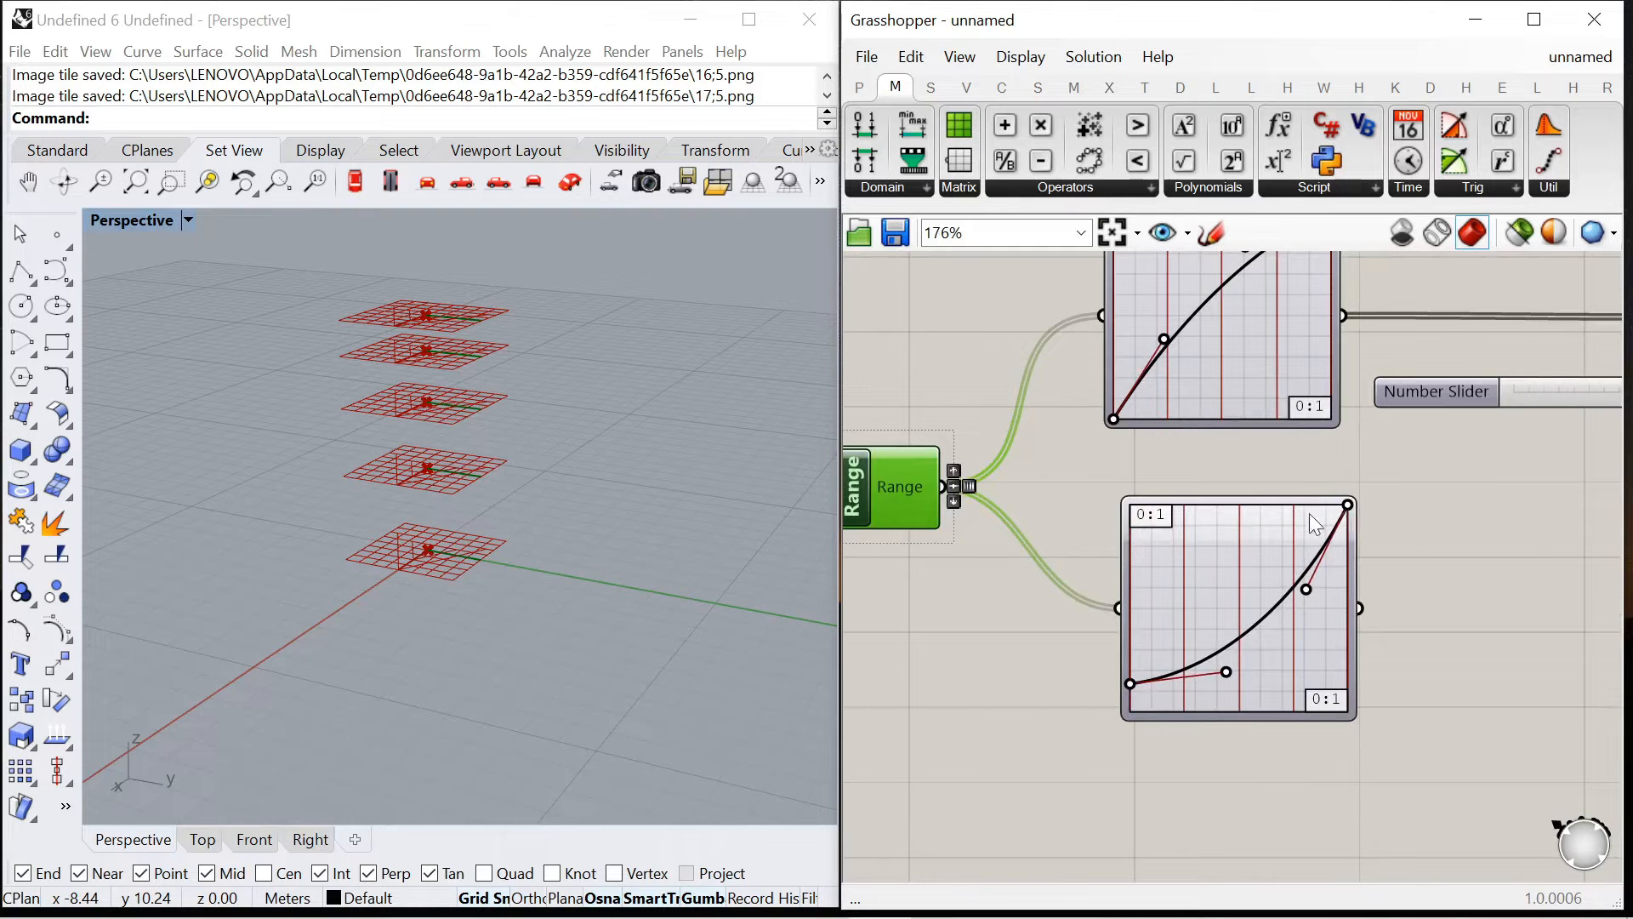
# Duplicate the Number Slider and Multiplication components and connect the second graph mapper's output to the copied Multiplication
pyautogui.scroll(-3, 1344, 505)
pyautogui.moveTo(1572, 532); pyautogui.dragTo(1376, 524, button='right')
pyautogui.scroll(-2, 1376, 524)
pyautogui.moveTo(1395, 502); pyautogui.dragTo(1388, 588)
pyautogui.scroll(3, 1353, 551)
pyautogui.moveTo(1057, 528); pyautogui.dragTo(1345, 551)
# Lower the copied slider's value and connect the second multiplication result to Scale's Factor input
pyautogui.scroll(5, 1276, 596)
pyautogui.moveTo(1321, 619); pyautogui.dragTo(1147, 649)
pyautogui.scroll(-5, 1150, 524)
pyautogui.scroll(-2, 1284, 518)
pyautogui.scroll(3, 1285, 400)
pyautogui.moveTo(1090, 672); pyautogui.dragTo(1064, 592, button='right')
pyautogui.moveTo(1064, 594); pyautogui.dragTo(1357, 444)
pyautogui.scroll(-3, 1403, 418)
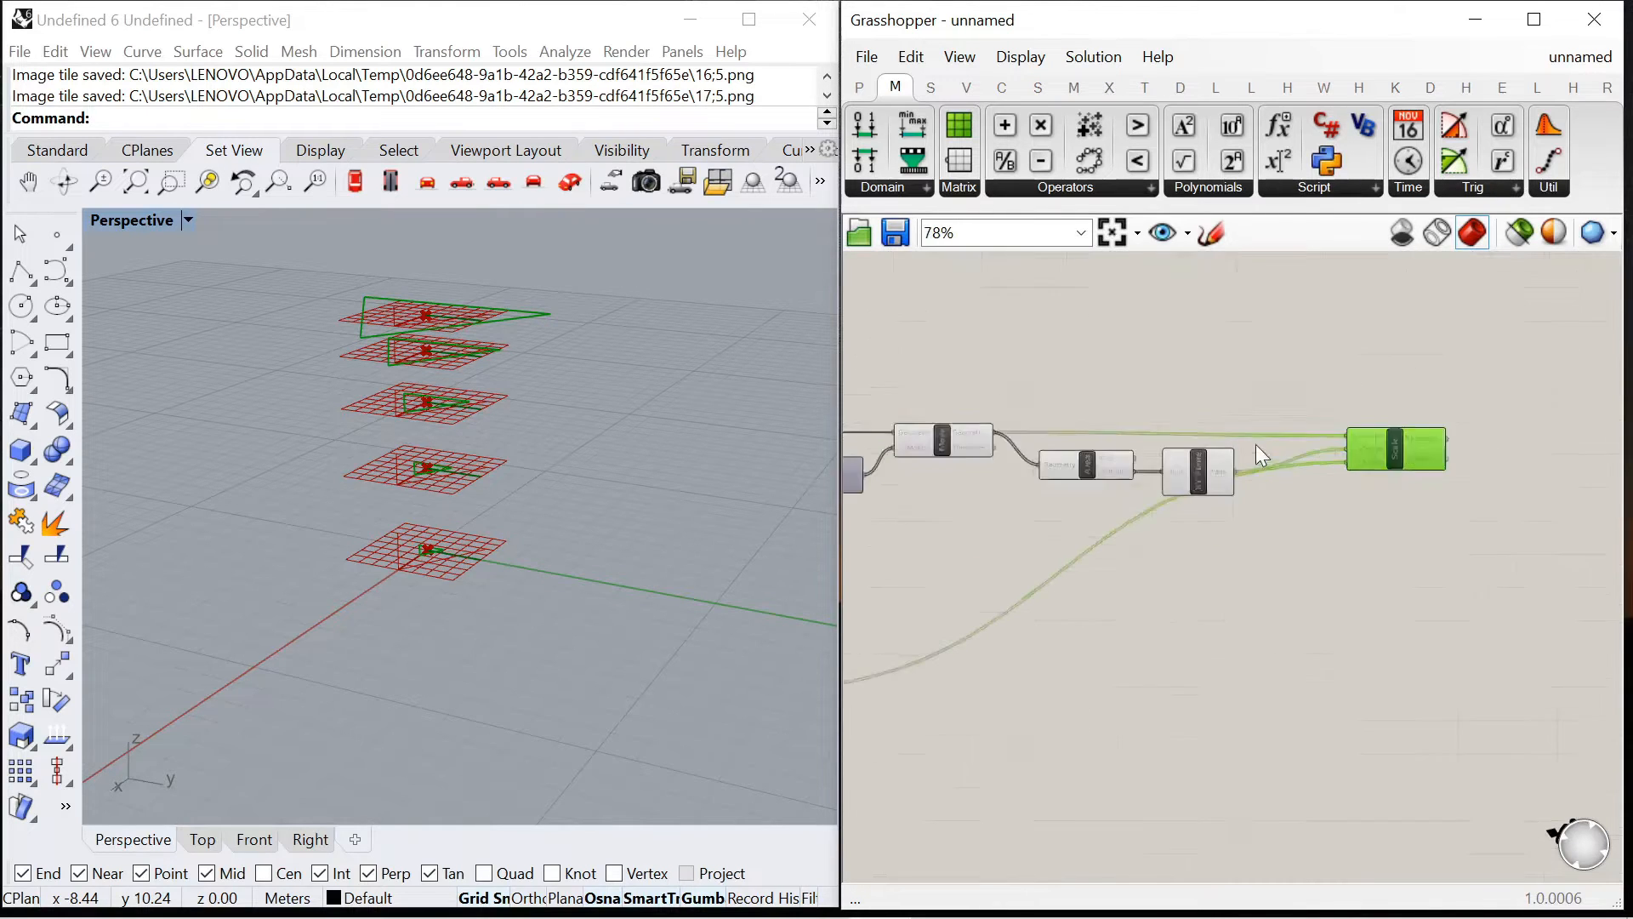
# Reposition the XY Plane and Area components above the wire running from Move to Scale
pyautogui.scroll(4, 1255, 444)
pyautogui.moveTo(1158, 481); pyautogui.dragTo(1180, 370)
pyautogui.moveTo(951, 479); pyautogui.dragTo(985, 357)
# Turn off the preview of the Move, Area and XY Plane components
pyautogui.scroll(-5, 1232, 370)
pyautogui.moveTo(1235, 541); pyautogui.dragTo(995, 351)
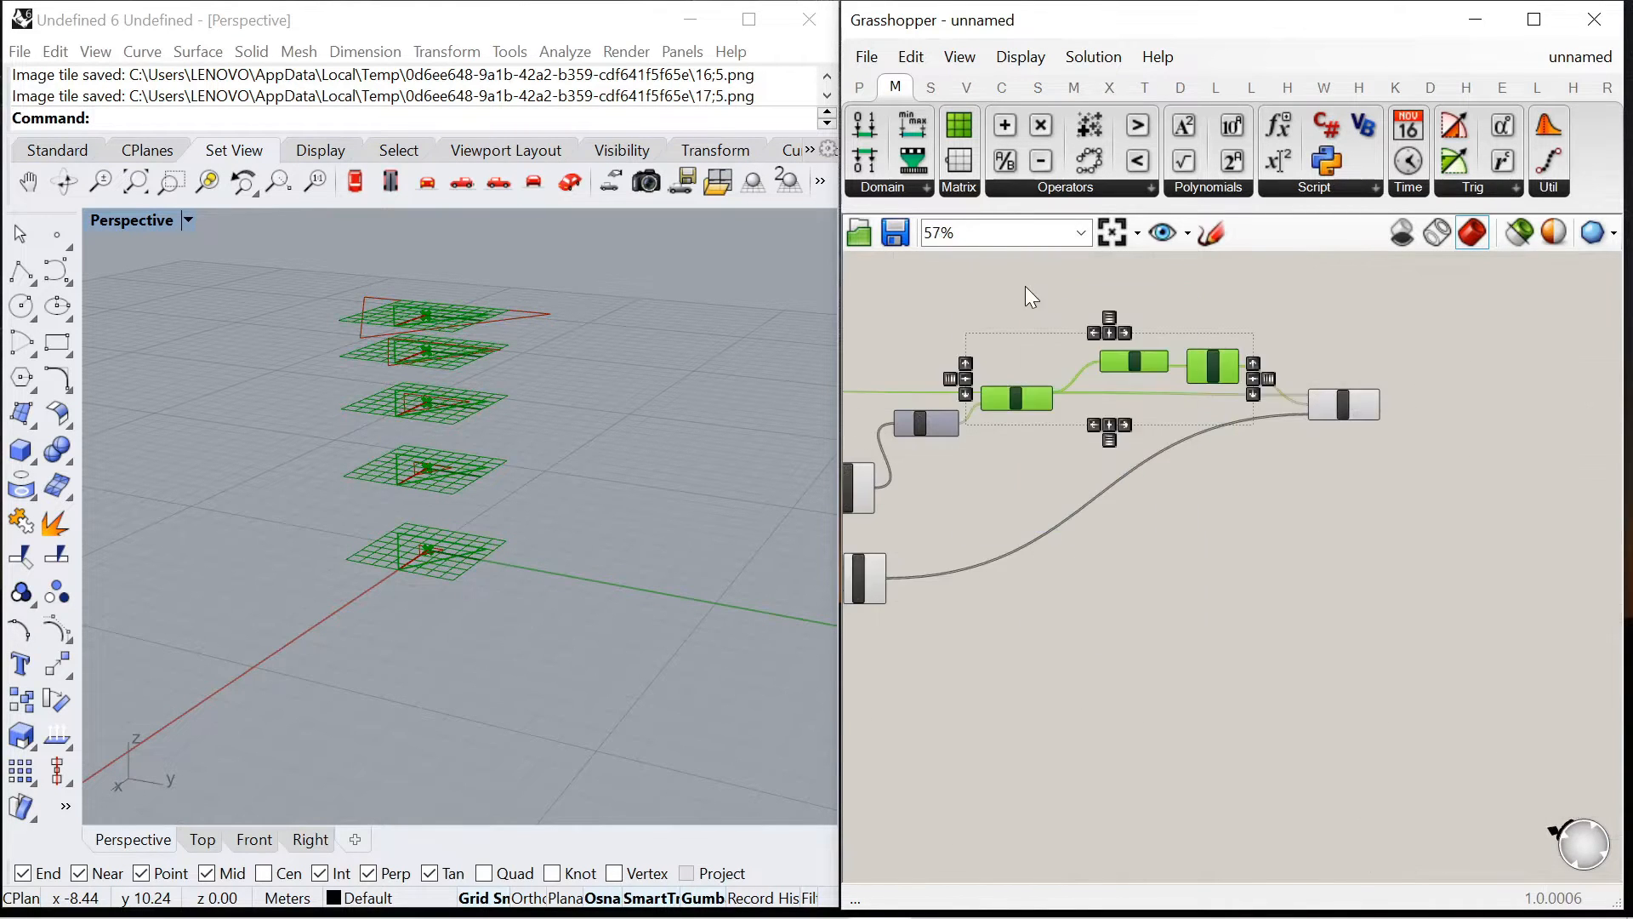
pyautogui.rightClick(1024, 291)
pyautogui.click(1073, 358)
pyautogui.scroll(-6, 1258, 463)
pyautogui.scroll(4, 1082, 484)
pyautogui.click(1079, 558)
pyautogui.moveTo(478, 520); pyautogui.dragTo(444, 533, button='right')
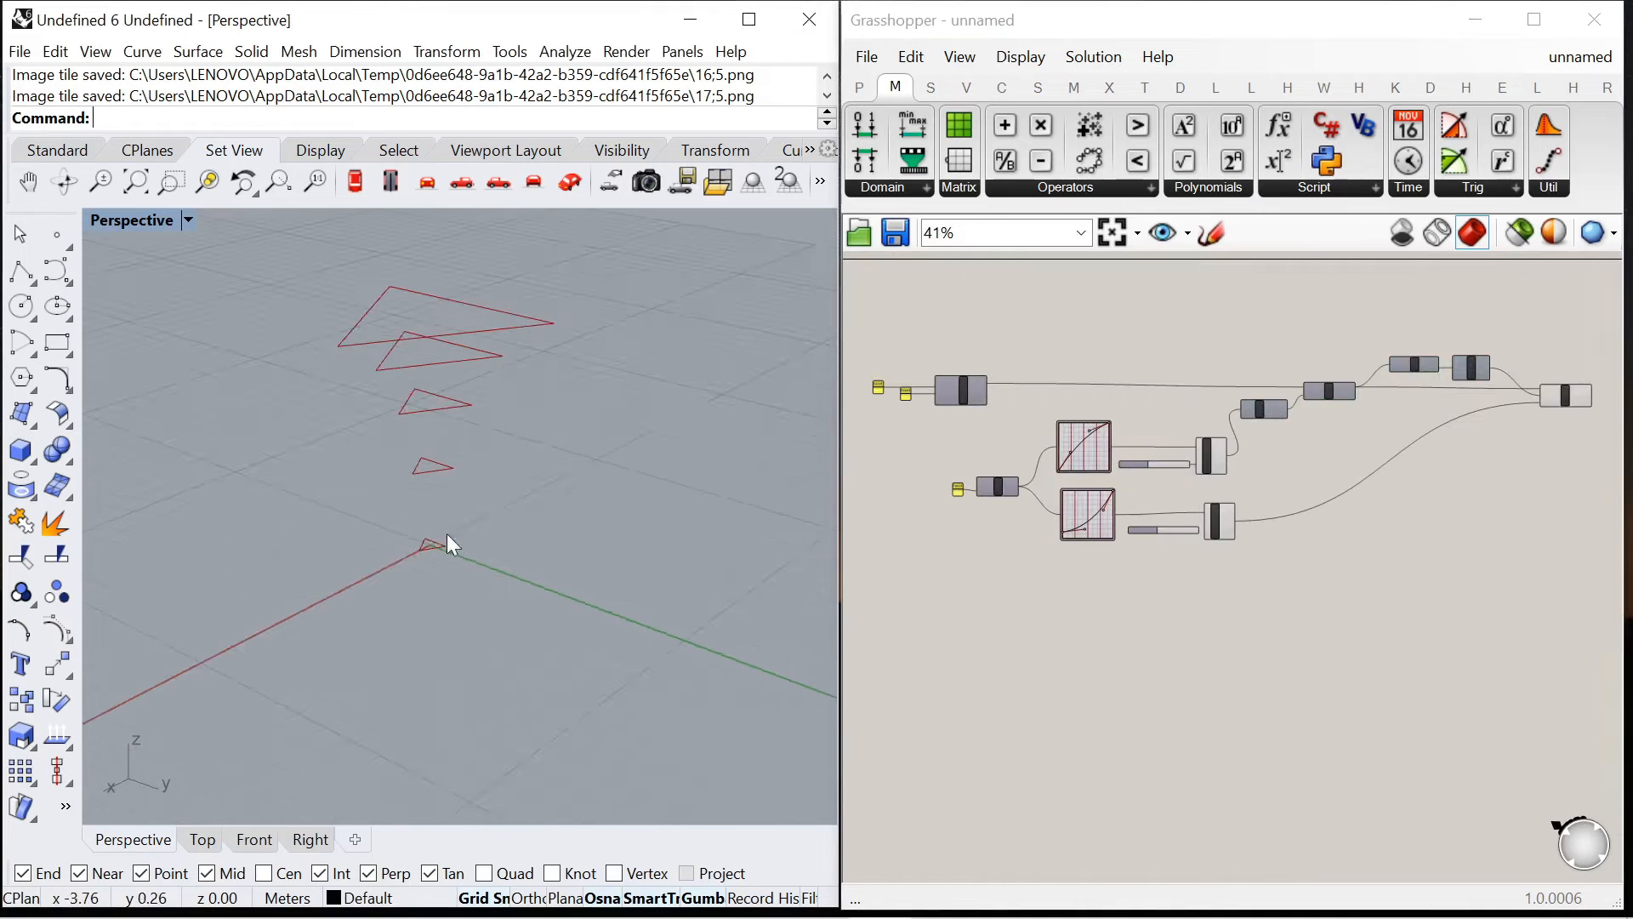
# Fine-tune the Bezier curve of the graph mapper that drives the triangles' scale
pyautogui.scroll(8, 1095, 543)
pyautogui.moveTo(1367, 554)
pyautogui.mouseDown()
pyautogui.moveTo(1354, 507)
pyautogui.moveTo(1359, 527)
pyautogui.mouseUp()
pyautogui.moveTo(1059, 590); pyautogui.dragTo(1039, 540)
pyautogui.scroll(-6, 1034, 619)
pyautogui.scroll(5, 1248, 497)
pyautogui.moveTo(603, 520); pyautogui.dragTo(651, 430, button='right')
# Adjust both Bezier handles of the graph mapper that controls the triangles' vertical spacing
pyautogui.scroll(-4, 1329, 371)
pyautogui.scroll(2, 1191, 447)
pyautogui.moveTo(1194, 451); pyautogui.dragTo(1201, 456)
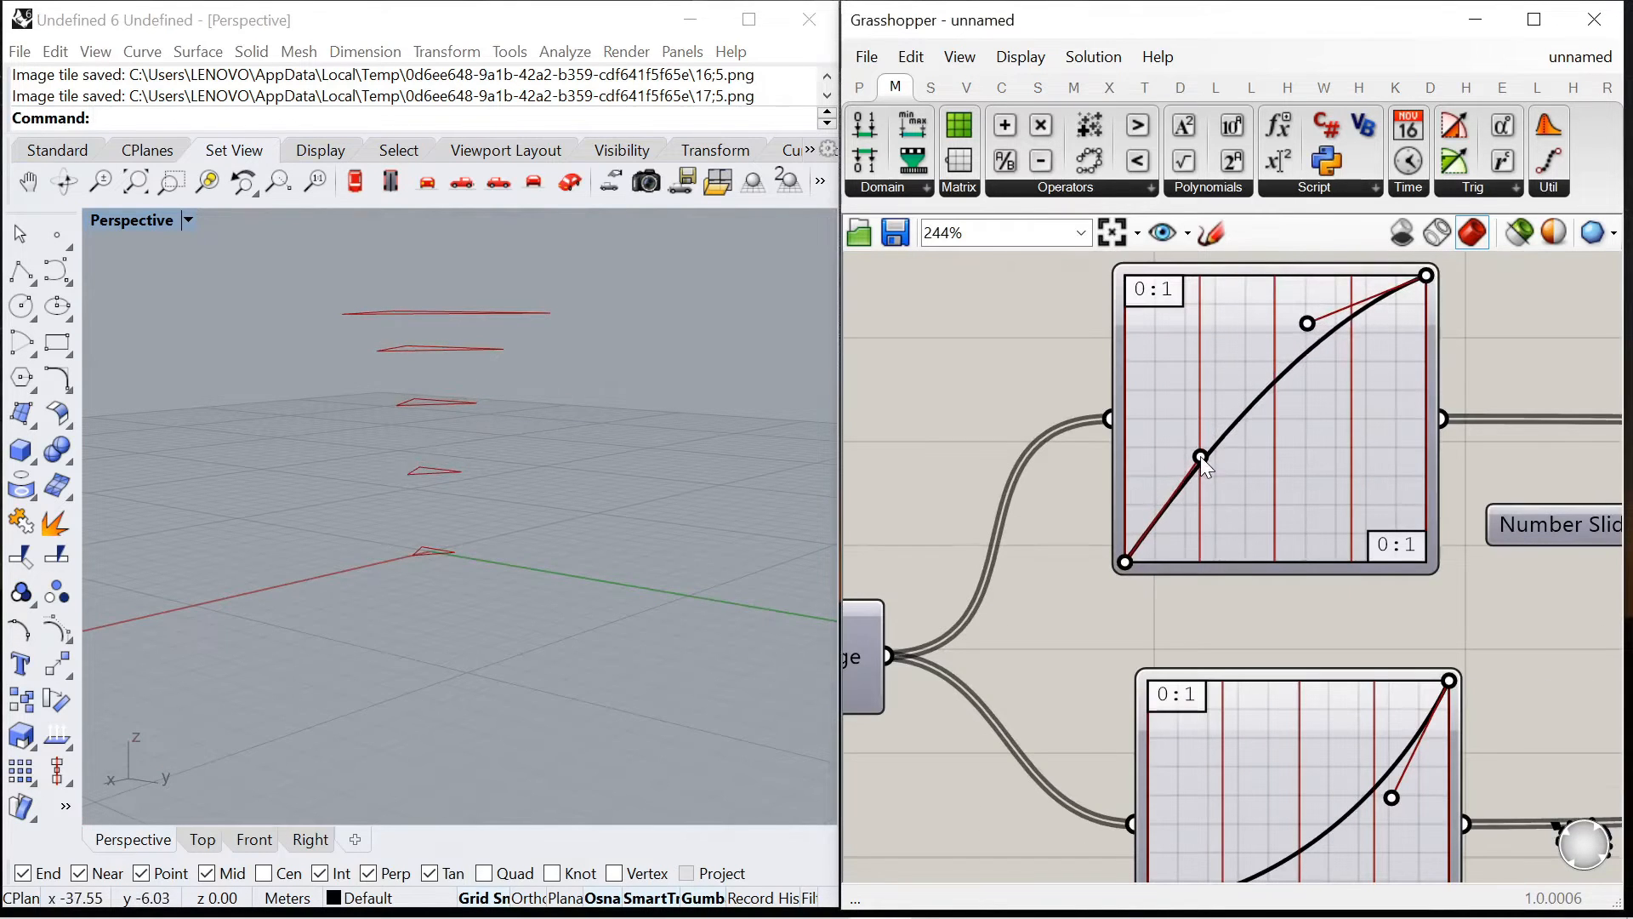
pyautogui.moveTo(1308, 324); pyautogui.dragTo(1313, 338)
pyautogui.moveTo(464, 586); pyautogui.dragTo(477, 634, button='right')
# Add a Dispatch component after Scale and connect Scale's Geometry output to its List input
pyautogui.scroll(-10, 1127, 458)
pyautogui.scroll(4, 1319, 427)
pyautogui.scroll(8, 1291, 460)
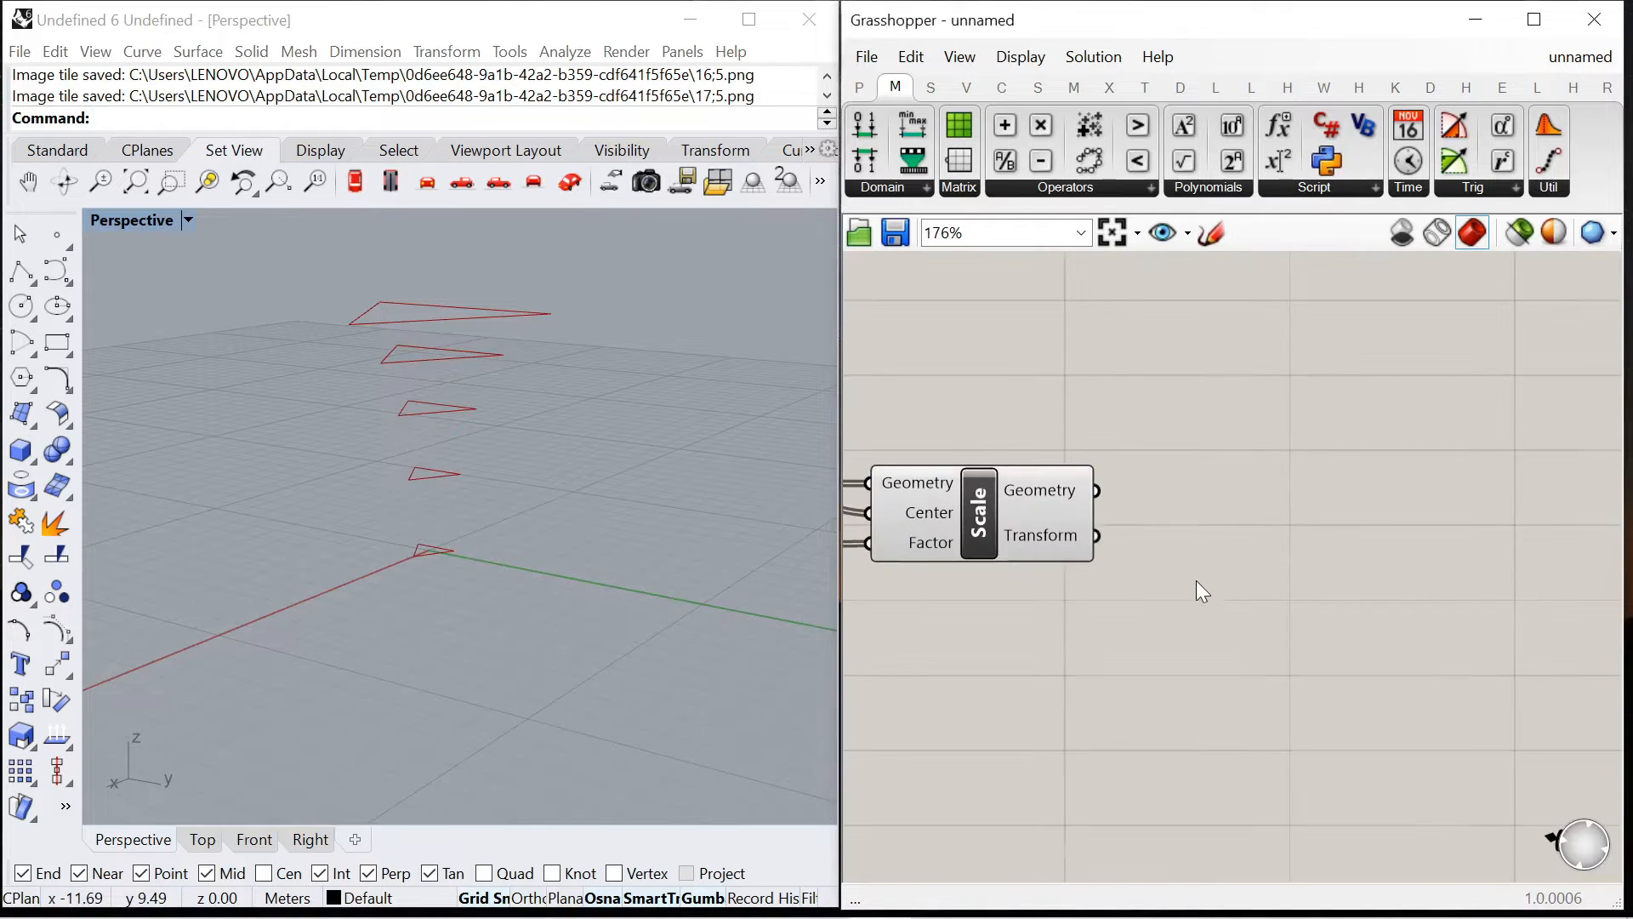
pyautogui.doubleClick(1196, 580)
pyautogui.write('distapch')
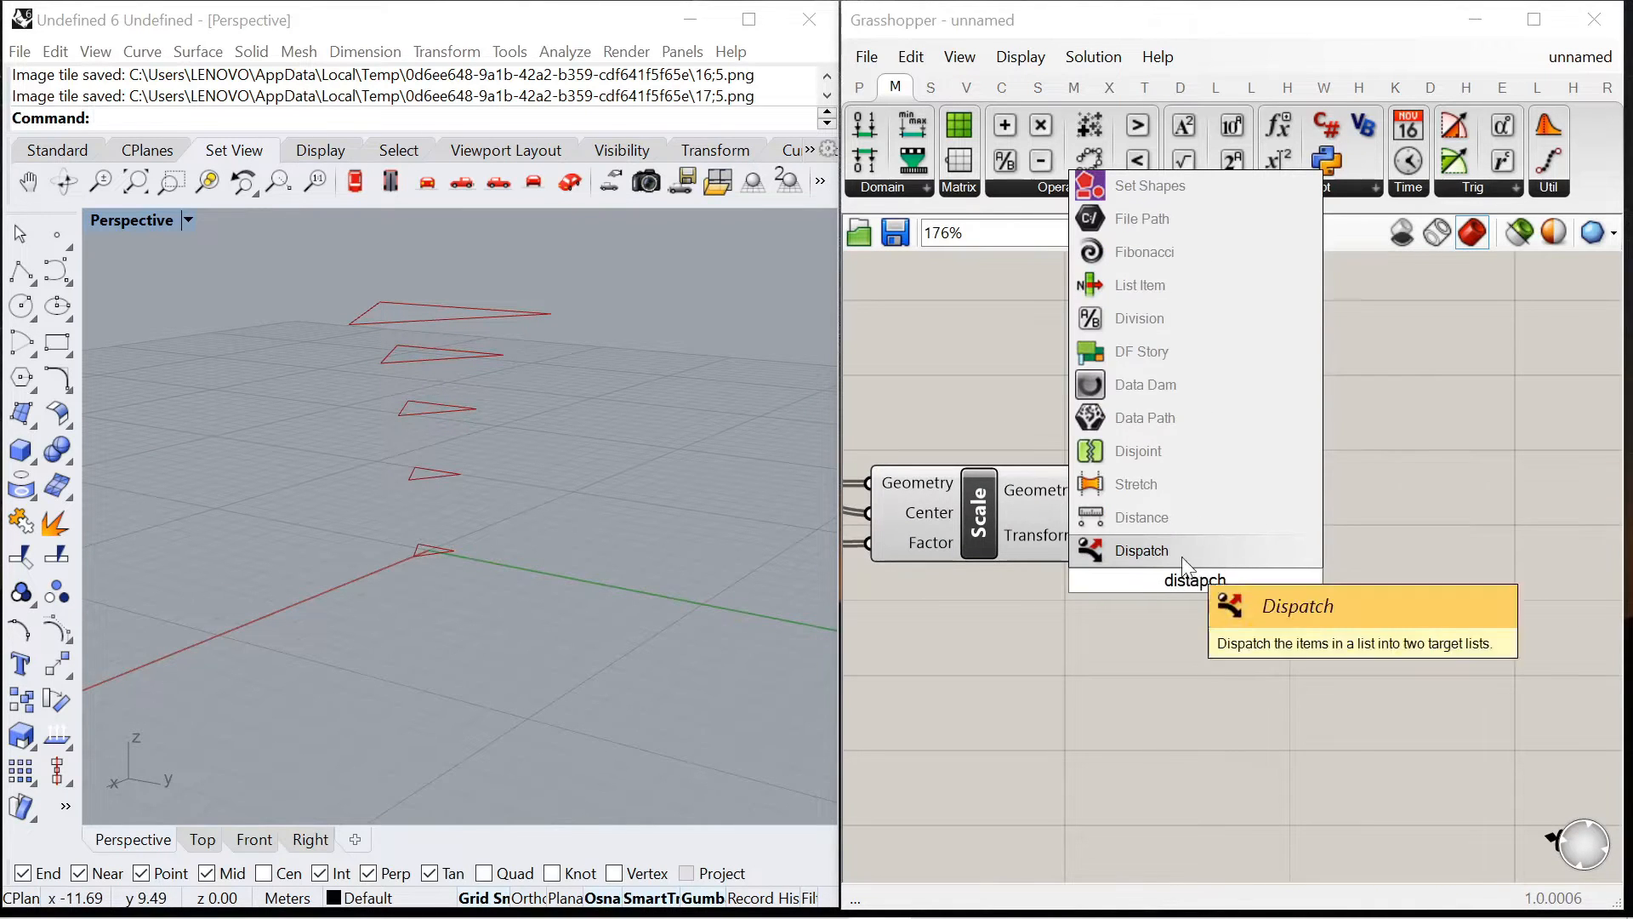
pyautogui.press('Return')
pyautogui.moveTo(1205, 569); pyautogui.dragTo(1307, 572)
pyautogui.moveTo(1094, 488); pyautogui.dragTo(1178, 565)
# Add a Rotate component and connect Dispatch's List B output to its Geometry input
pyautogui.scroll(-4, 1125, 549)
pyautogui.scroll(4, 1174, 540)
pyautogui.scroll(-2, 1308, 585)
pyautogui.scroll(2, 1308, 585)
pyautogui.doubleClick(1309, 585)
pyautogui.write('rotate')
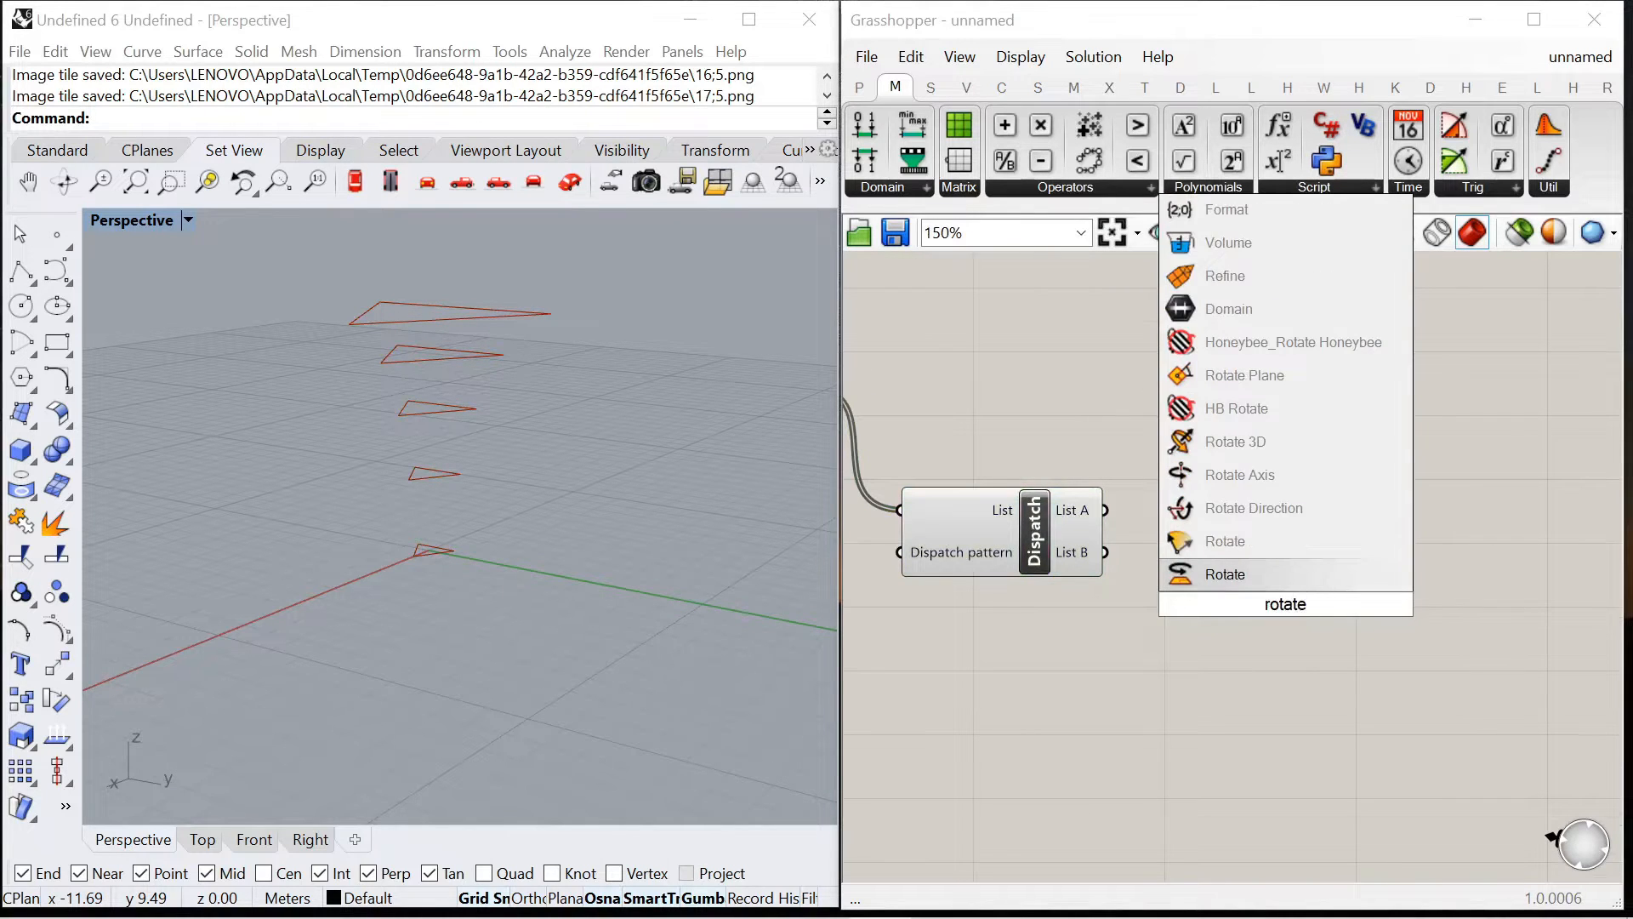
pyautogui.press('Return')
pyautogui.moveTo(1105, 552); pyautogui.dragTo(1189, 578)
pyautogui.moveTo(1315, 633); pyautogui.dragTo(1400, 656)
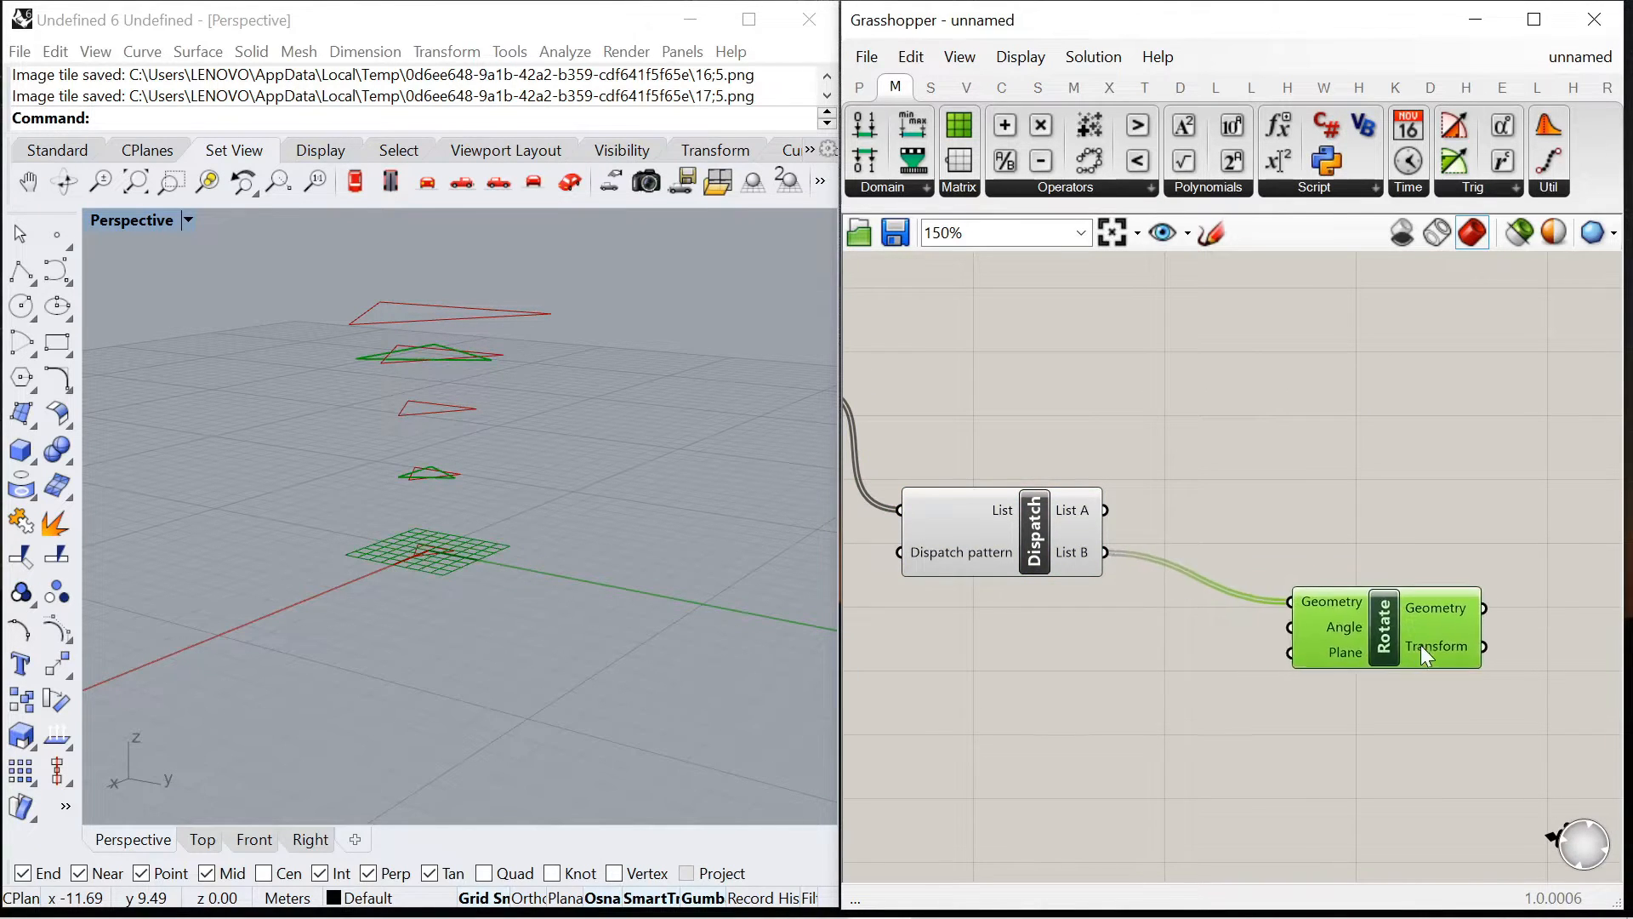
# Switch Rotate's Angle input to degrees and feed it from a new panel containing 60
pyautogui.rightClick(1353, 626)
pyautogui.click(1412, 684)
pyautogui.click(1270, 696)
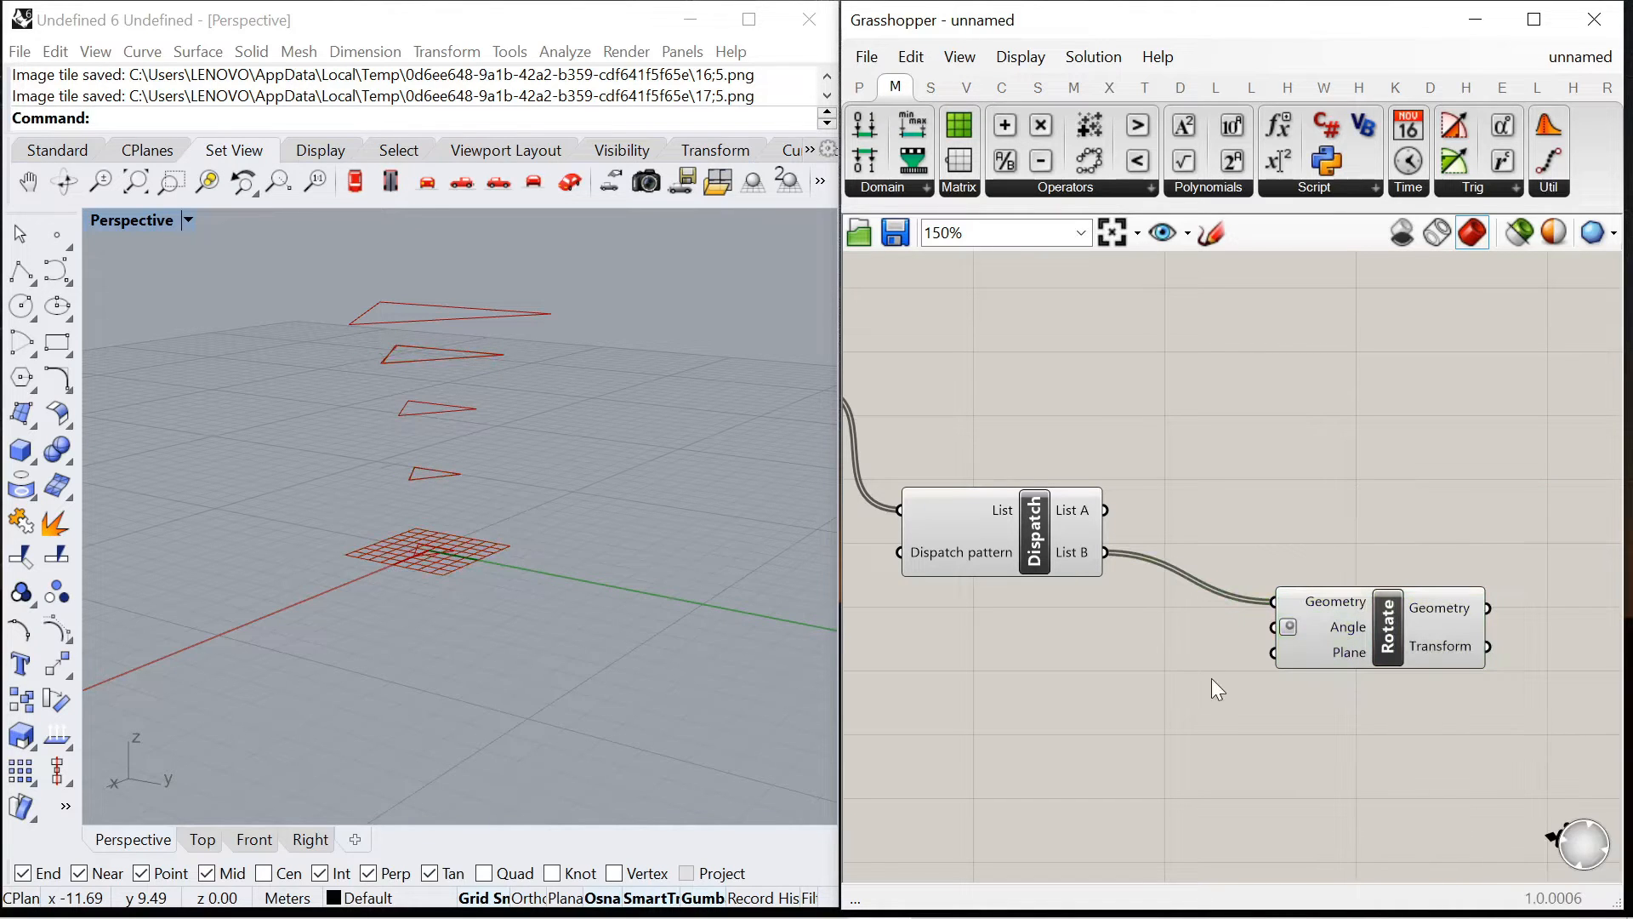
pyautogui.doubleClick(1211, 677)
pyautogui.write('"60')
pyautogui.press('Return')
pyautogui.scroll(3, 1244, 677)
pyautogui.moveTo(1231, 680); pyautogui.dragTo(1327, 593)
# Turn off the preview of the Scale and Dispatch components
pyautogui.scroll(-5, 1278, 553)
pyautogui.click(1097, 497)
pyautogui.rightClick(1115, 353)
pyautogui.click(1174, 392)
pyautogui.click(1293, 615)
pyautogui.moveTo(1230, 599); pyautogui.dragTo(1242, 576)
pyautogui.scroll(-3, 1221, 508)
pyautogui.click(1047, 449)
pyautogui.rightClick(1074, 390)
pyautogui.click(1146, 428)
pyautogui.scroll(6, 1329, 515)
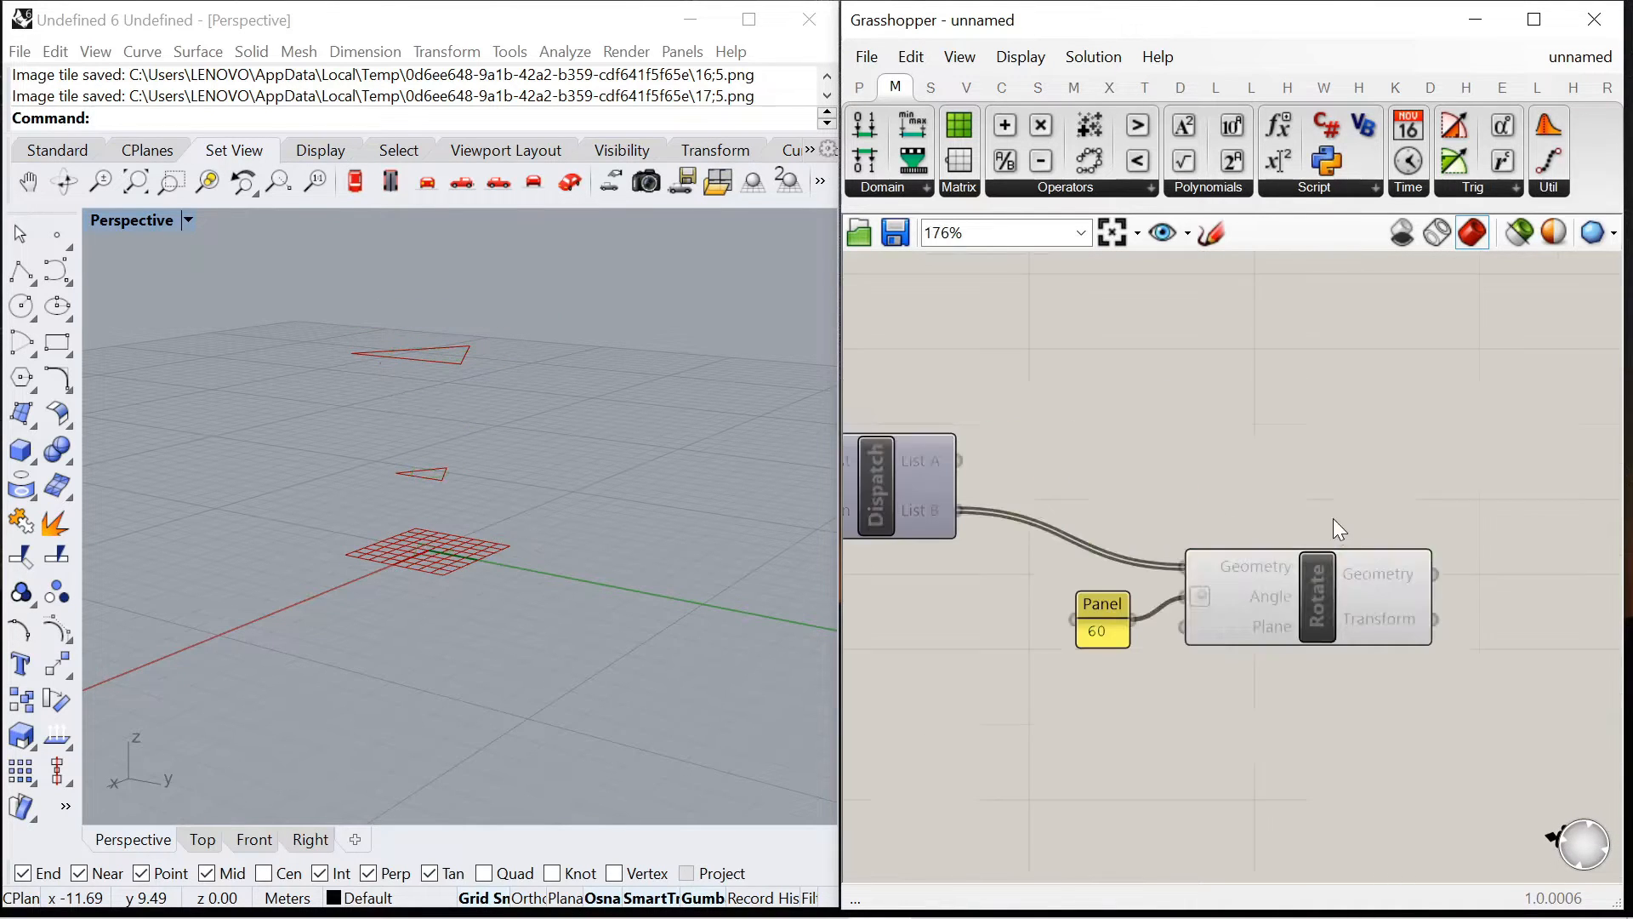
# Add a Curve parameter, connect Dispatch's List A output to it, and place it above the Rotate component
pyautogui.doubleClick(1272, 468)
pyautogui.write('cur')
pyautogui.press('Return')
pyautogui.moveTo(1002, 462); pyautogui.dragTo(1232, 467)
pyautogui.scroll(-2, 1137, 447)
pyautogui.moveTo(426, 528)
pyautogui.mouseDown(button='right')
pyautogui.moveTo(417, 437)
pyautogui.moveTo(532, 442)
pyautogui.moveTo(441, 481)
pyautogui.moveTo(438, 525)
pyautogui.mouseUp(button='right')
pyautogui.moveTo(1324, 510); pyautogui.dragTo(1187, 498, button='right')
pyautogui.moveTo(1106, 446); pyautogui.dragTo(1192, 444)
# Examine which triangles of the tower belong to the Rotate component and which to the Curve parameter
pyautogui.click(1201, 350)
pyautogui.scroll(-3, 1238, 444)
pyautogui.scroll(2, 1262, 416)
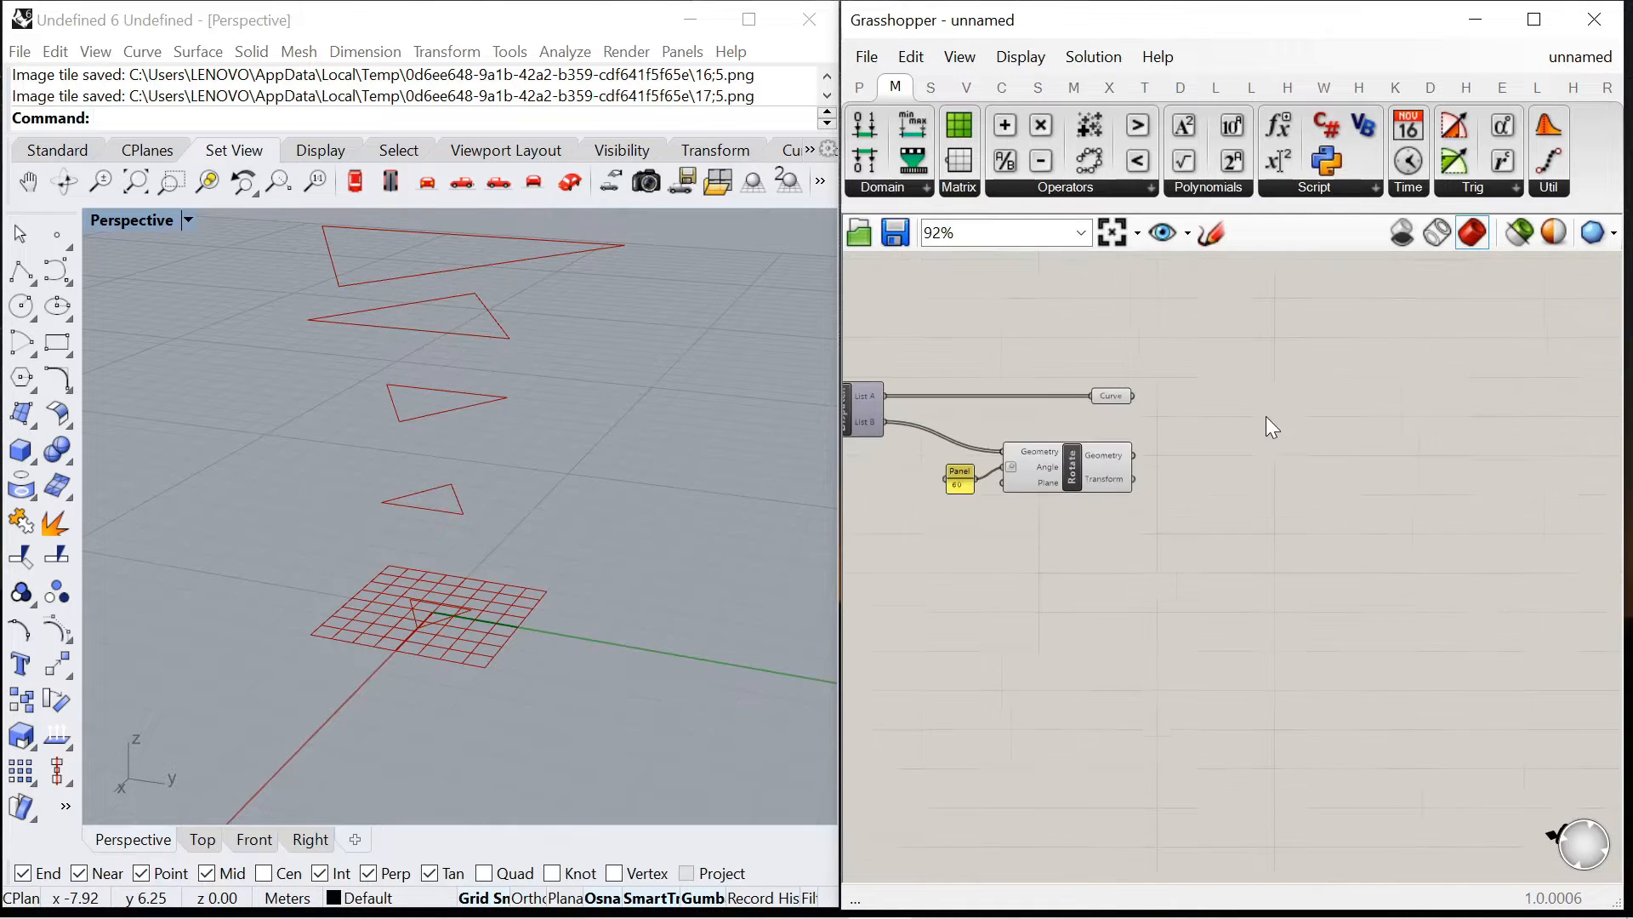
pyautogui.scroll(2, 1257, 404)
pyautogui.click(1063, 471)
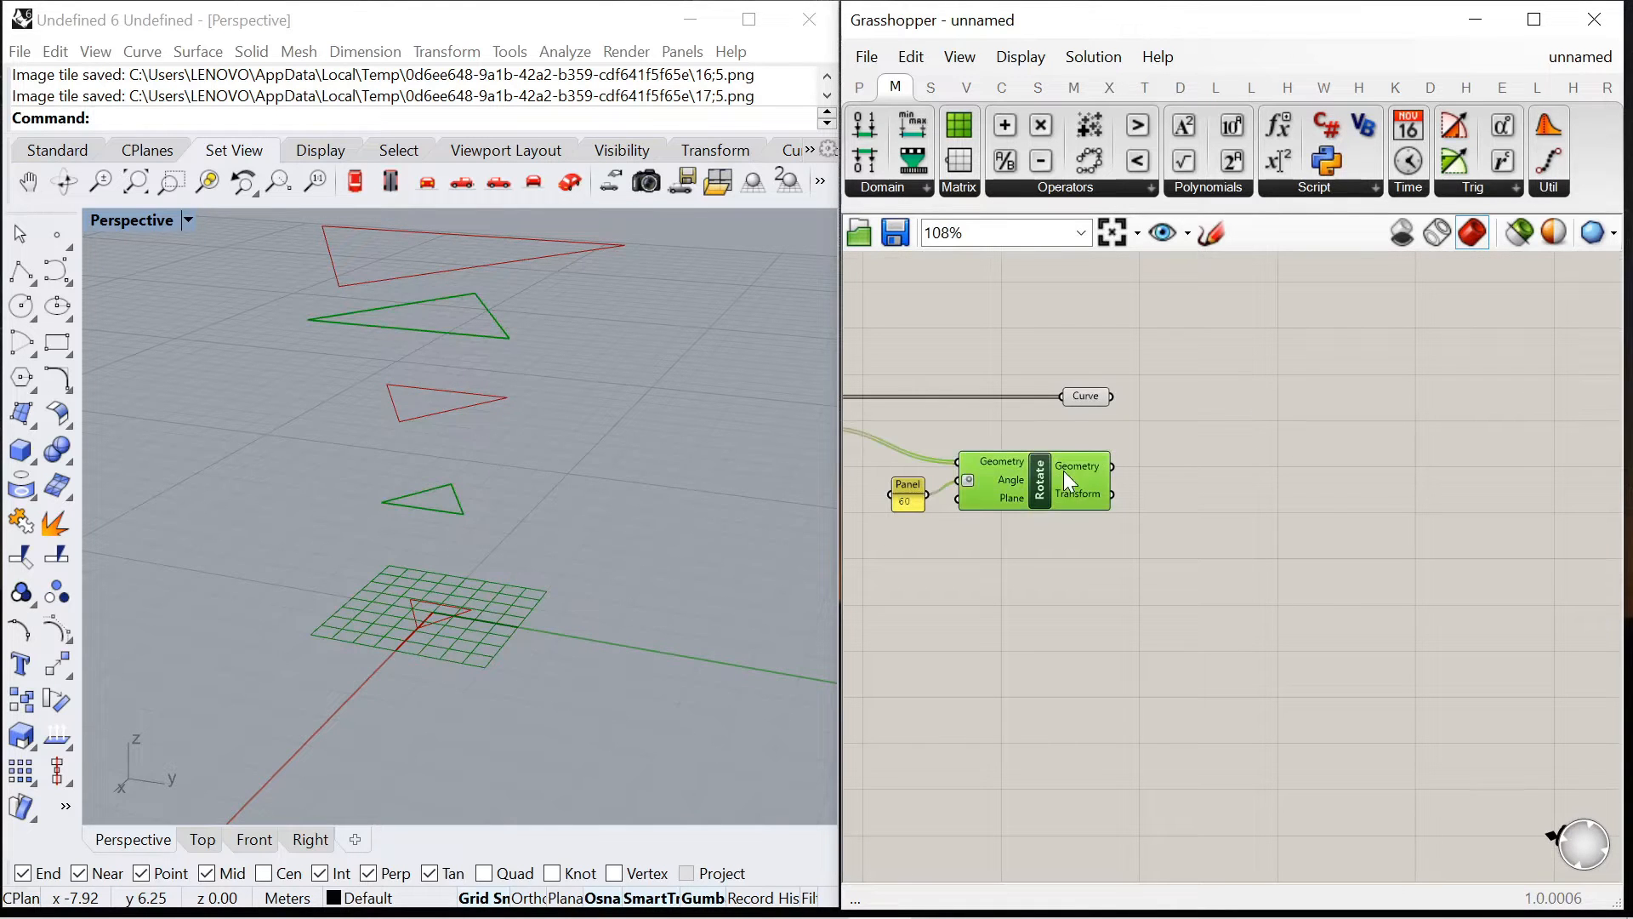
pyautogui.click(1097, 391)
pyautogui.click(1212, 420)
pyautogui.scroll(2, 1223, 415)
# Add two Deconstruct Brep components for the Curve parameter and Rotate's Geometry output, wiring them to the Brep inputs
pyautogui.doubleClick(1224, 415)
pyautogui.write('deconstruct brep')
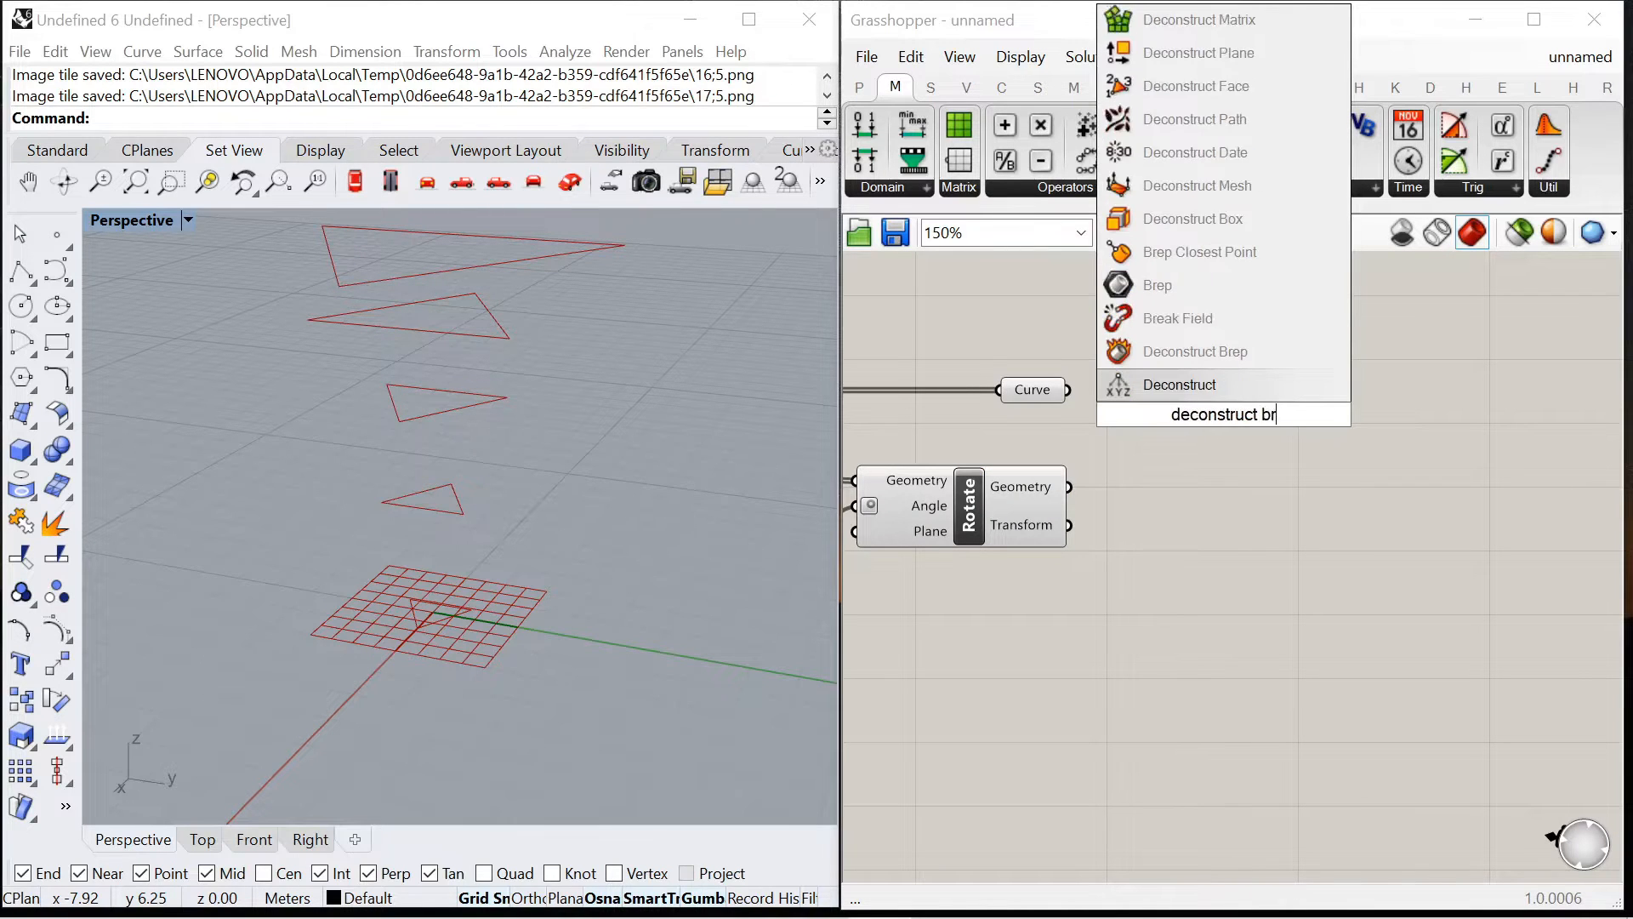
pyautogui.click(1261, 386)
pyautogui.moveTo(1070, 390); pyautogui.dragTo(1247, 626)
pyautogui.moveTo(1069, 489); pyautogui.dragTo(1168, 606)
pyautogui.scroll(-4, 1365, 495)
pyautogui.scroll(-1, 1365, 493)
pyautogui.moveTo(1246, 464); pyautogui.dragTo(1199, 610)
# Arrange the Curve, Rotate and Deconstruct Brep components into two tidy parallel rows
pyautogui.scroll(4, 1213, 500)
pyautogui.click(1194, 507)
pyautogui.moveTo(1405, 424); pyautogui.dragTo(1278, 453, button='right')
pyautogui.moveTo(1275, 439); pyautogui.dragTo(1284, 438)
pyautogui.click(1404, 408)
pyautogui.scroll(-3, 1429, 407)
pyautogui.scroll(4, 1232, 419)
pyautogui.click(1230, 417)
pyautogui.moveTo(1198, 324); pyautogui.dragTo(1371, 684)
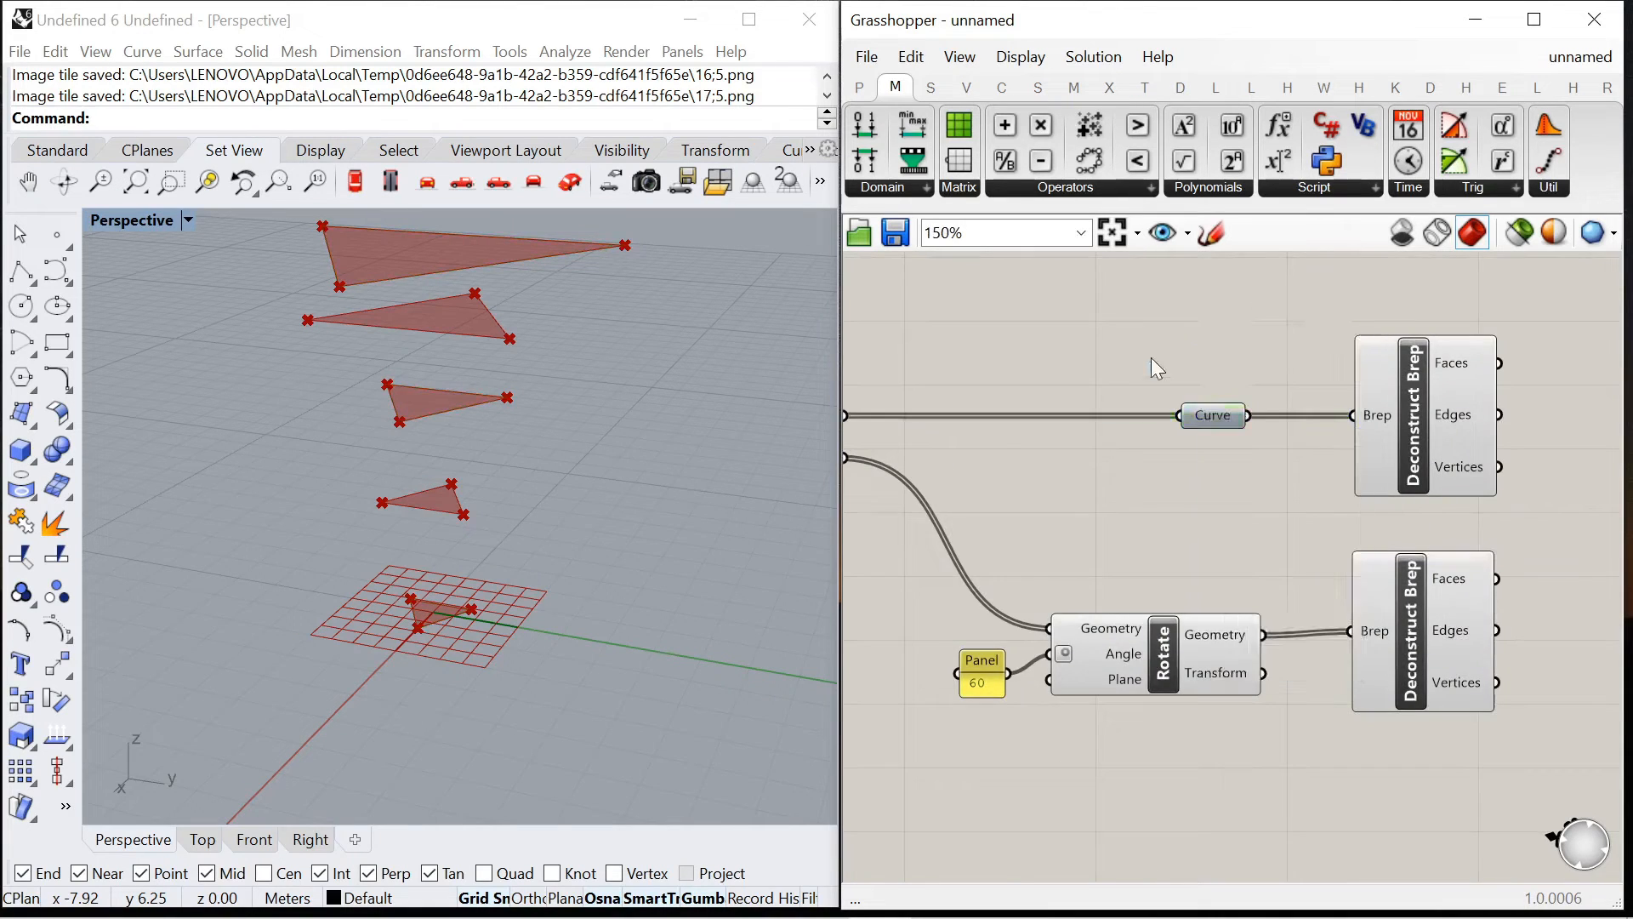
# Group all components of the definition
pyautogui.scroll(-13, 1340, 397)
pyautogui.moveTo(1016, 337); pyautogui.dragTo(1379, 502)
pyautogui.rightClick(1255, 416)
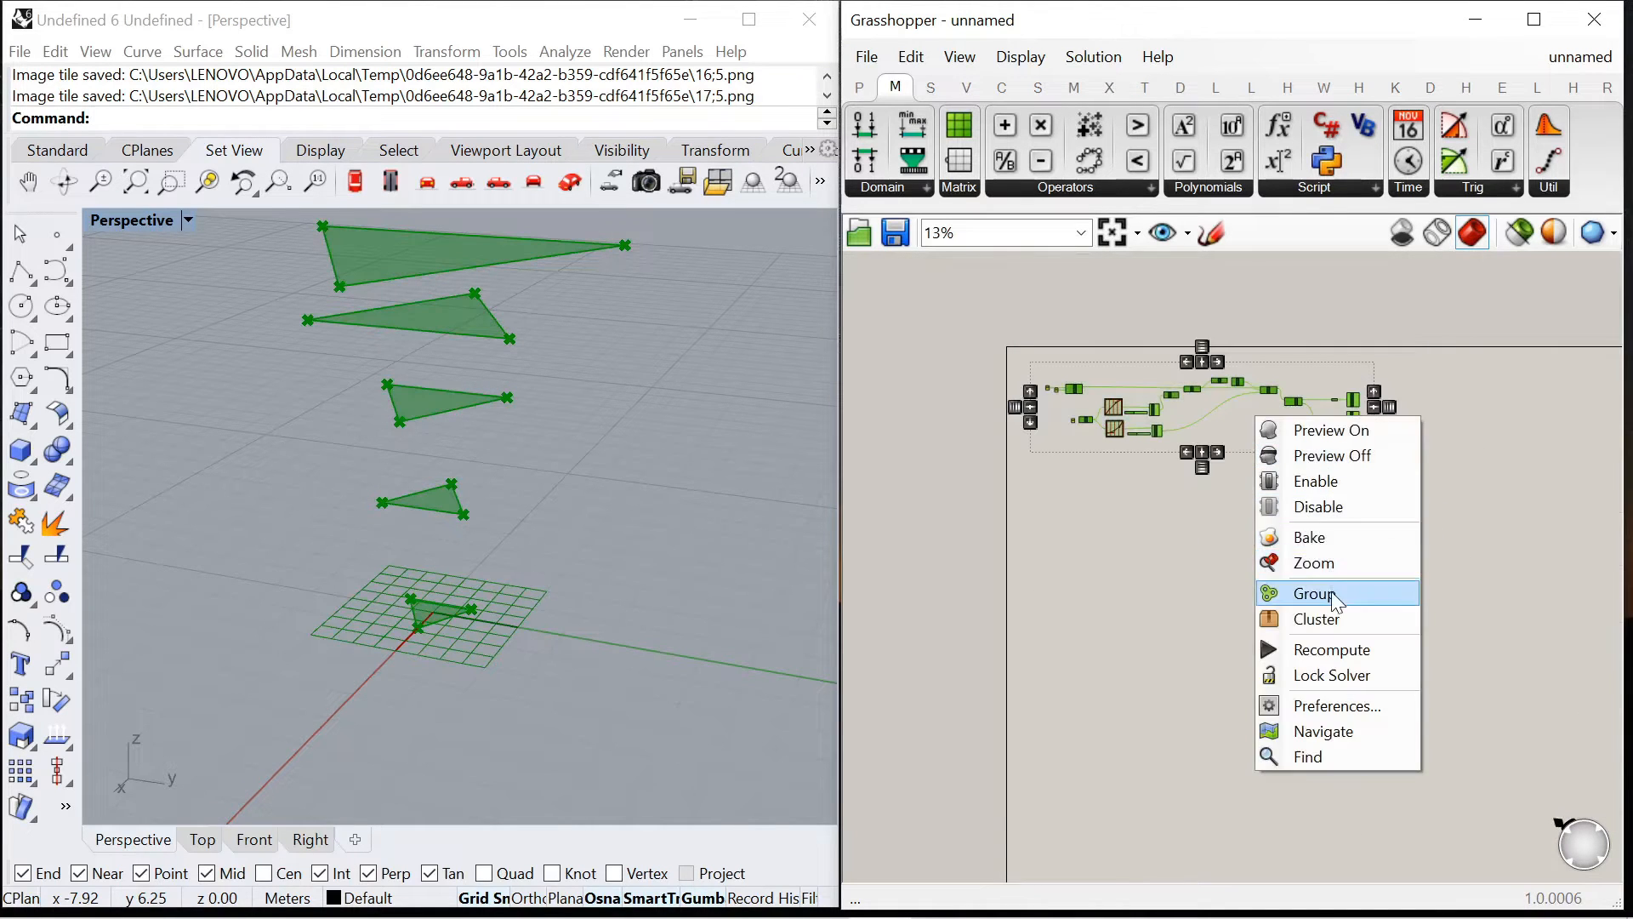
pyautogui.click(1297, 593)
pyautogui.click(1390, 461)
pyautogui.scroll(12, 1361, 459)
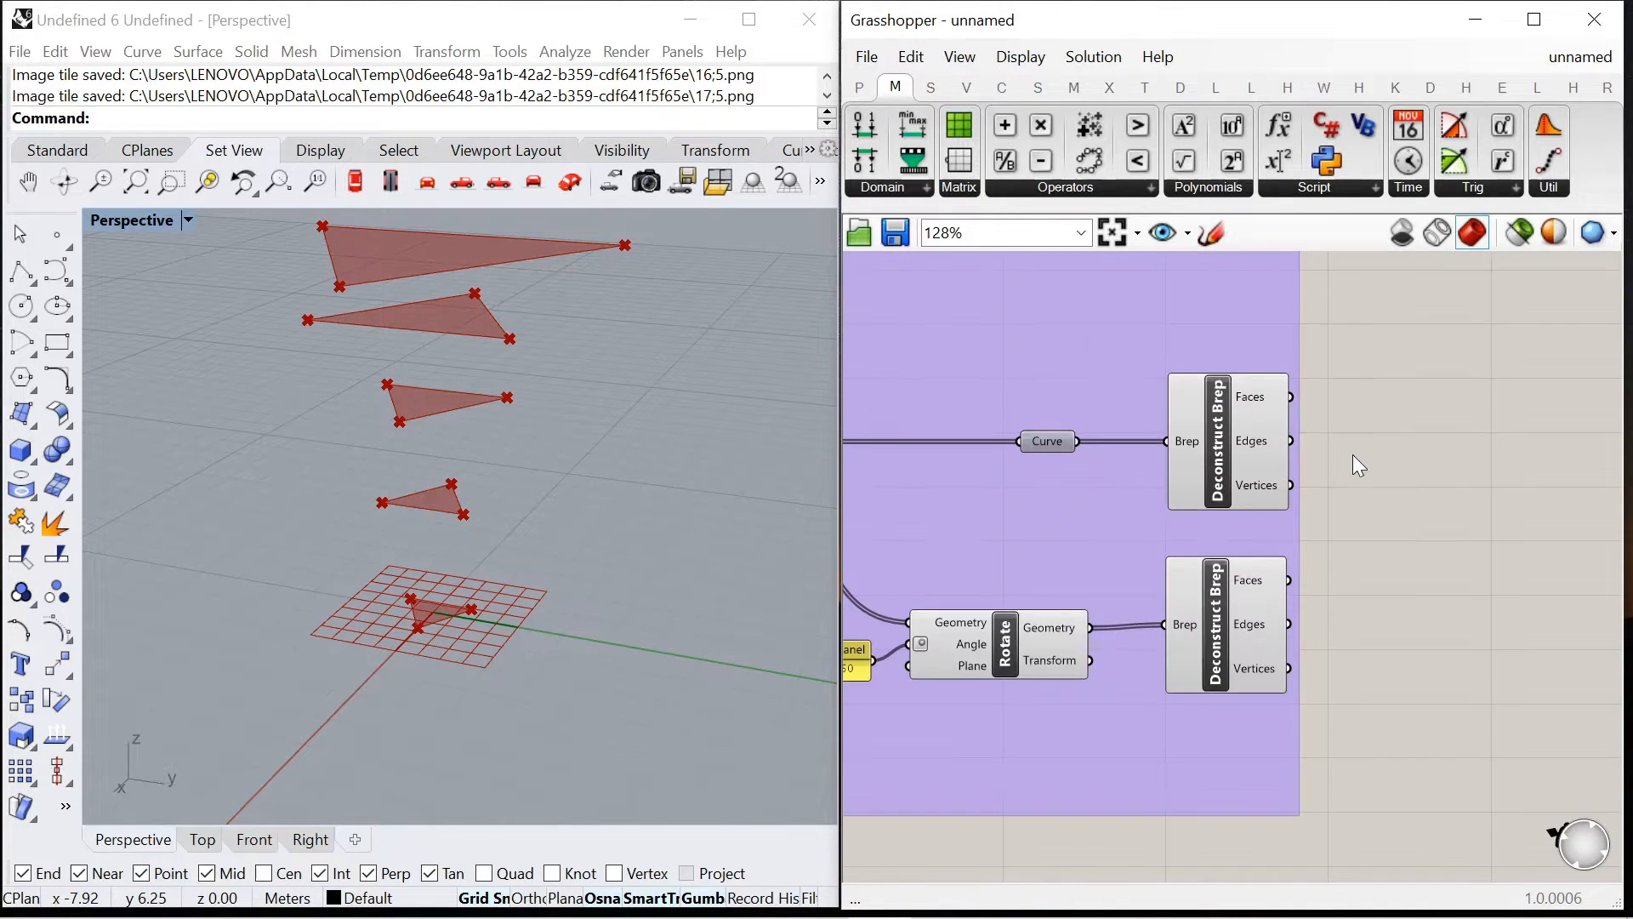
# Add a Point parameter for each Deconstruct Brep and connect the respective Vertices output to it
pyautogui.moveTo(1404, 519); pyautogui.dragTo(1245, 478, button='right')
pyautogui.scroll(1, 1245, 478)
pyautogui.doubleClick(1245, 478)
pyautogui.write('pt')
pyautogui.press('Return')
pyautogui.moveTo(1114, 439); pyautogui.dragTo(1243, 445)
pyautogui.moveTo(1178, 643); pyautogui.dragTo(1181, 644)
pyautogui.moveTo(1220, 647); pyautogui.dragTo(1268, 663)
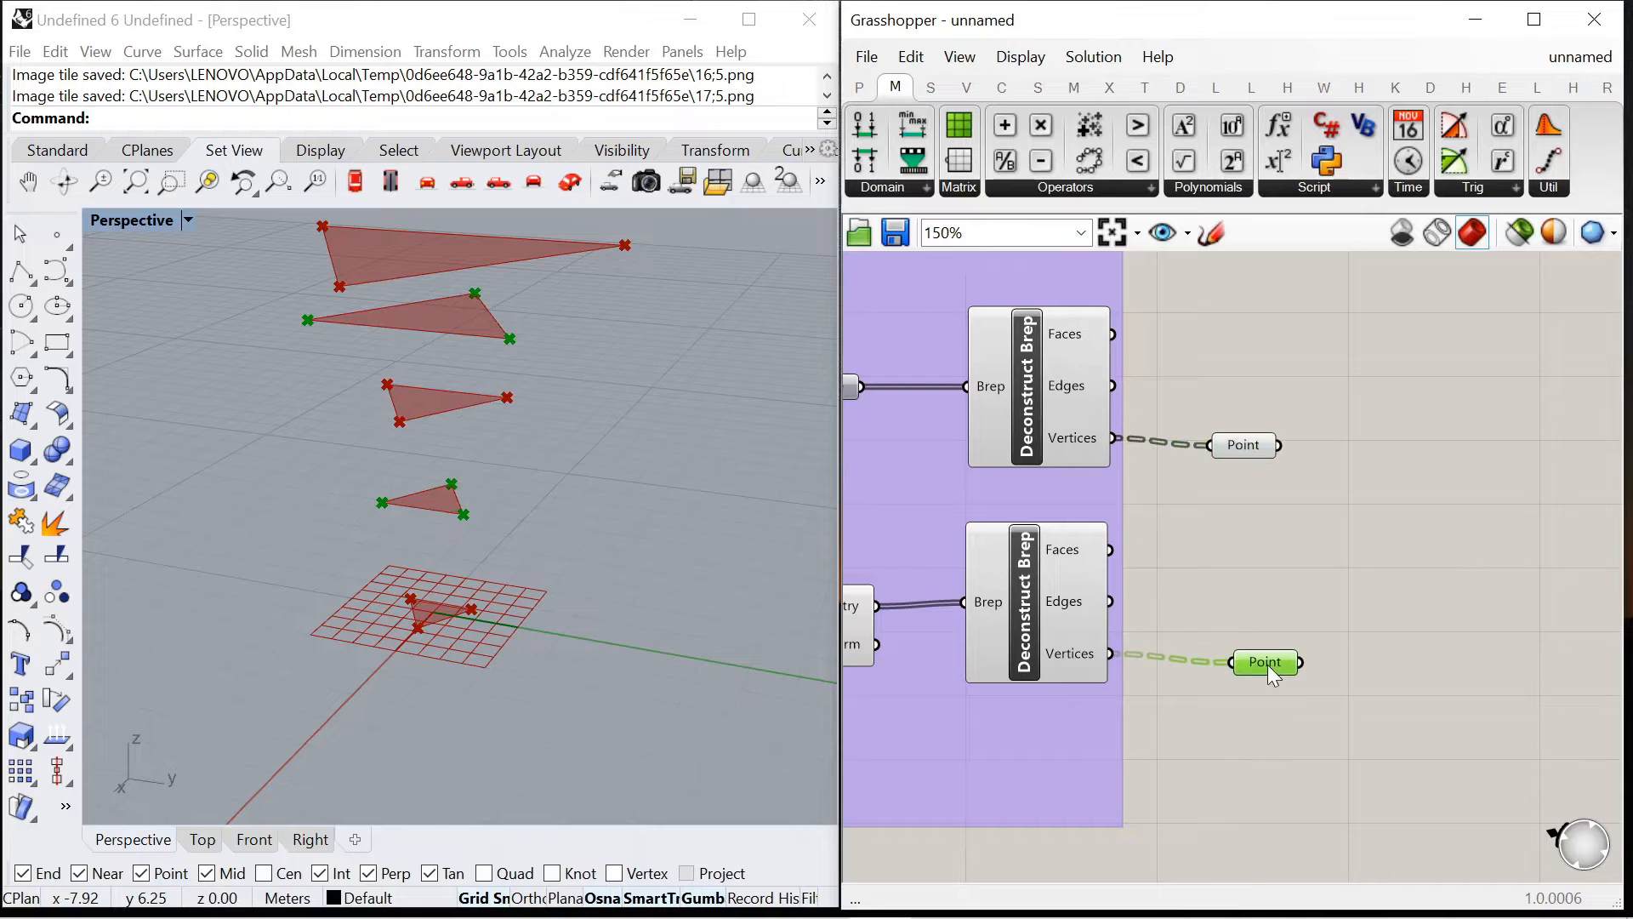
pyautogui.click(1248, 446)
# Add an Explode Tree component and connect the upper Point parameter to its Data input
pyautogui.doubleClick(1371, 478)
pyautogui.write('explode')
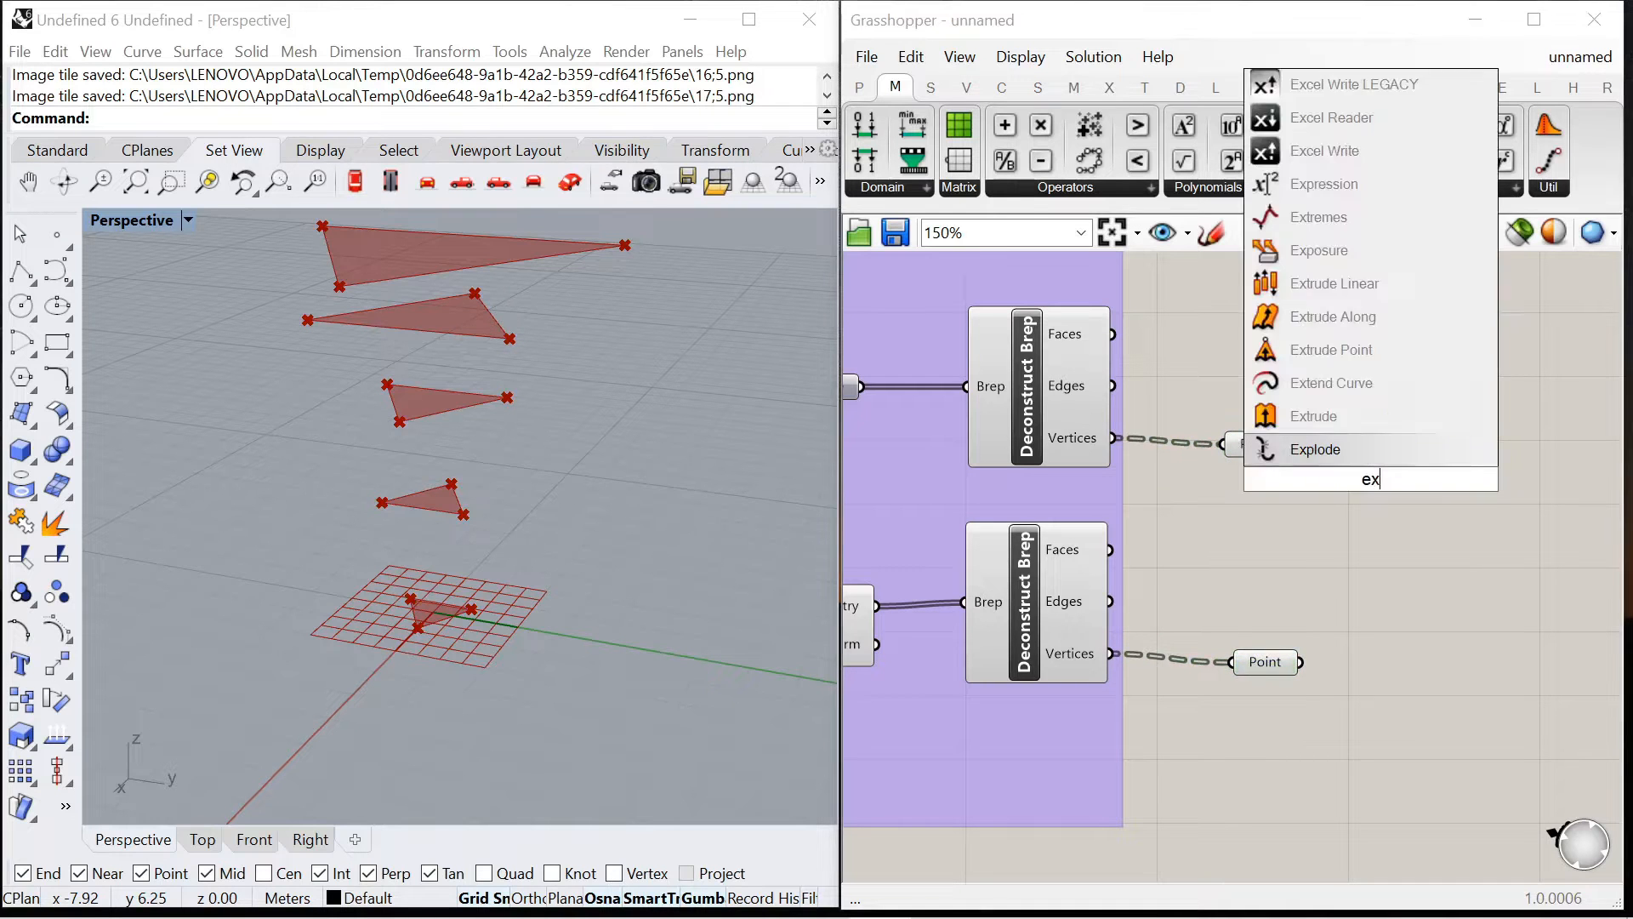
pyautogui.press('BackSpace')
pyautogui.press('BackSpace')
pyautogui.press('BackSpace')
pyautogui.press('BackSpace')
pyautogui.press('BackSpace')
pyautogui.press('BackSpace')
pyautogui.press('BackSpace')
pyautogui.write('bang')
pyautogui.click(1361, 449)
pyautogui.moveTo(1290, 445); pyautogui.dragTo(1323, 443)
# Match the Explode Tree's outputs to the incoming branches {0;0;0}, {0;0;1} and {0;0;2}
pyautogui.scroll(4, 1394, 462)
pyautogui.rightClick(1384, 486)
pyautogui.click(1440, 636)
pyautogui.scroll(-4, 1340, 336)
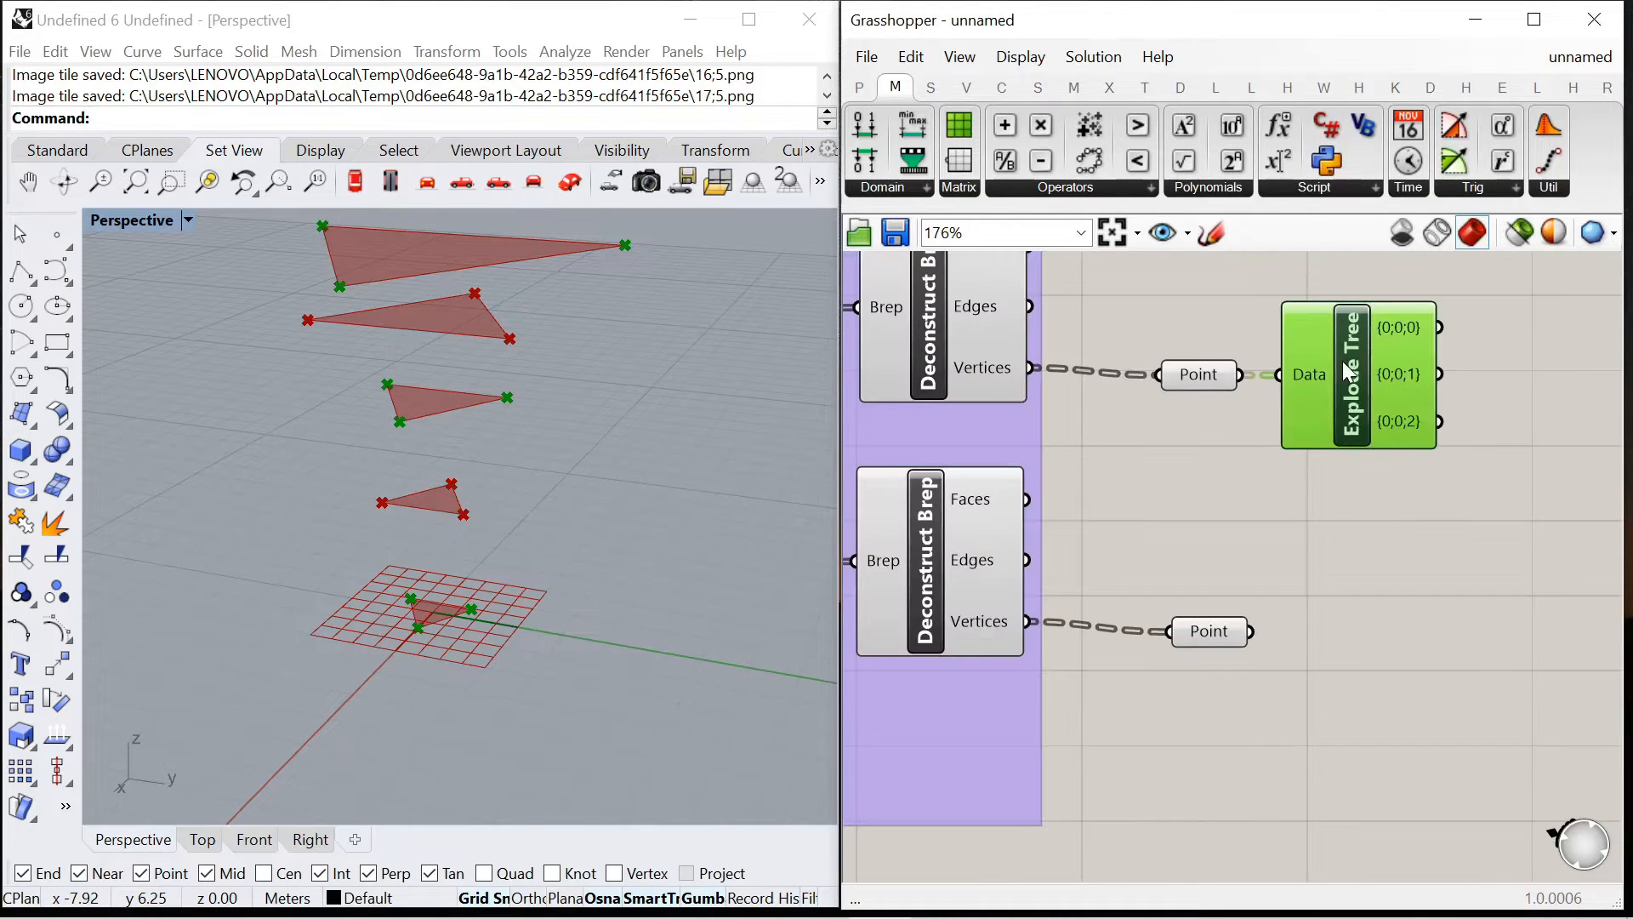
# Duplicate the Explode Tree component and connect the lower Point parameter to the copy's Data input
pyautogui.keyDown('alt'); pyautogui.moveTo(1344, 360); pyautogui.dragTo(1384, 616); pyautogui.keyUp('alt')
pyautogui.scroll(-3, 1327, 510)
pyautogui.scroll(2, 1339, 415)
pyautogui.click(1357, 415)
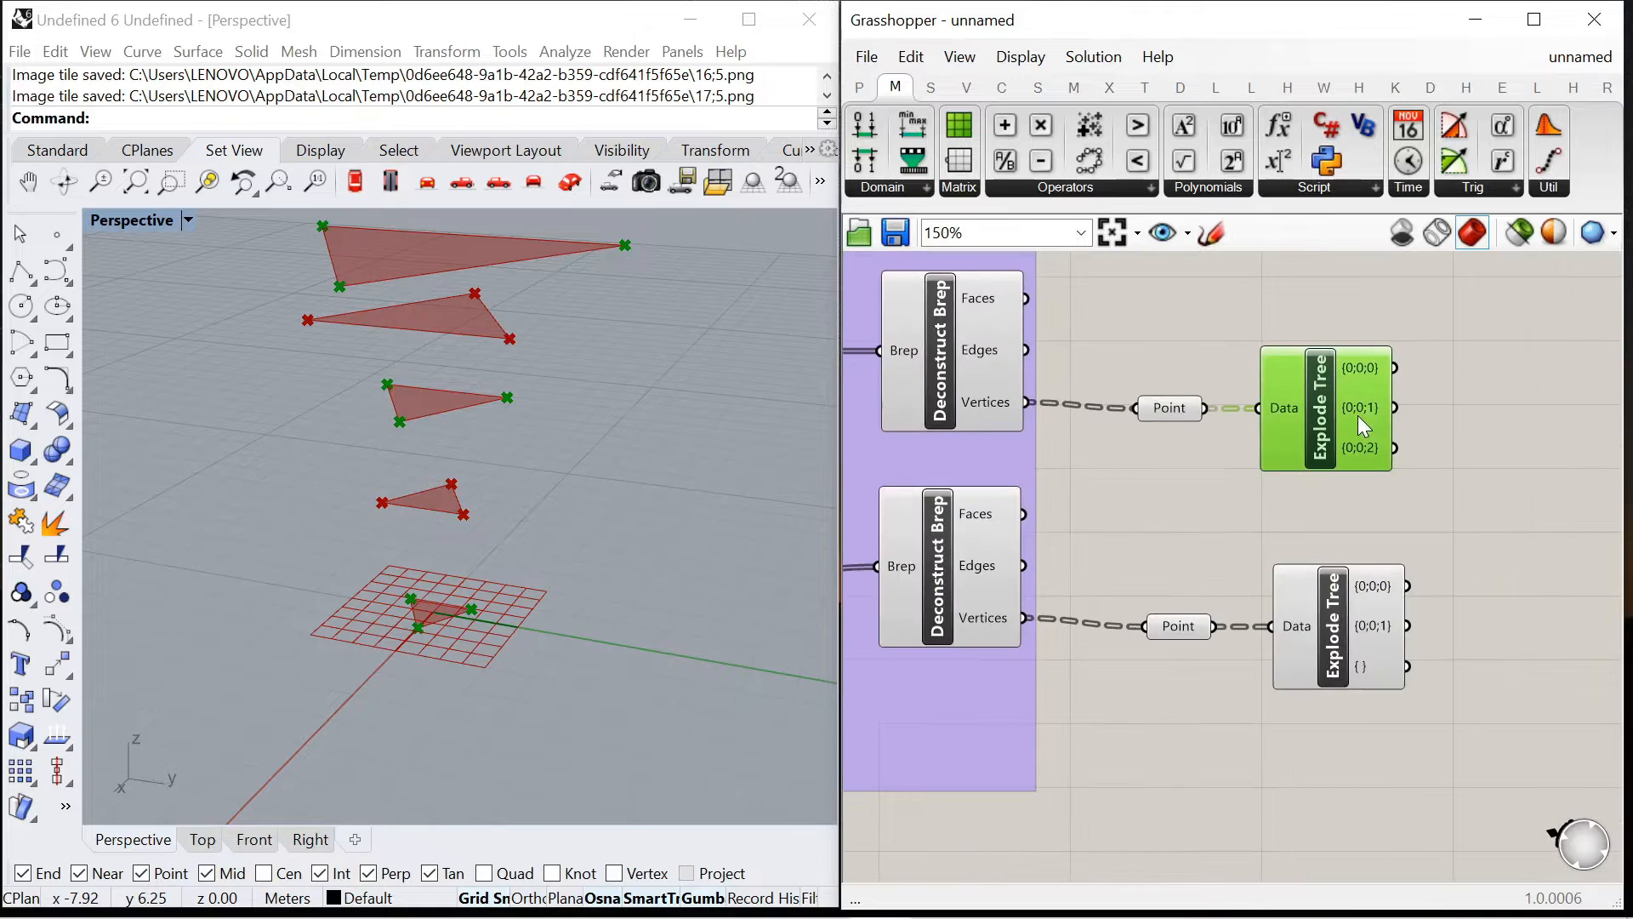
pyautogui.click(1339, 580)
pyautogui.click(1294, 712)
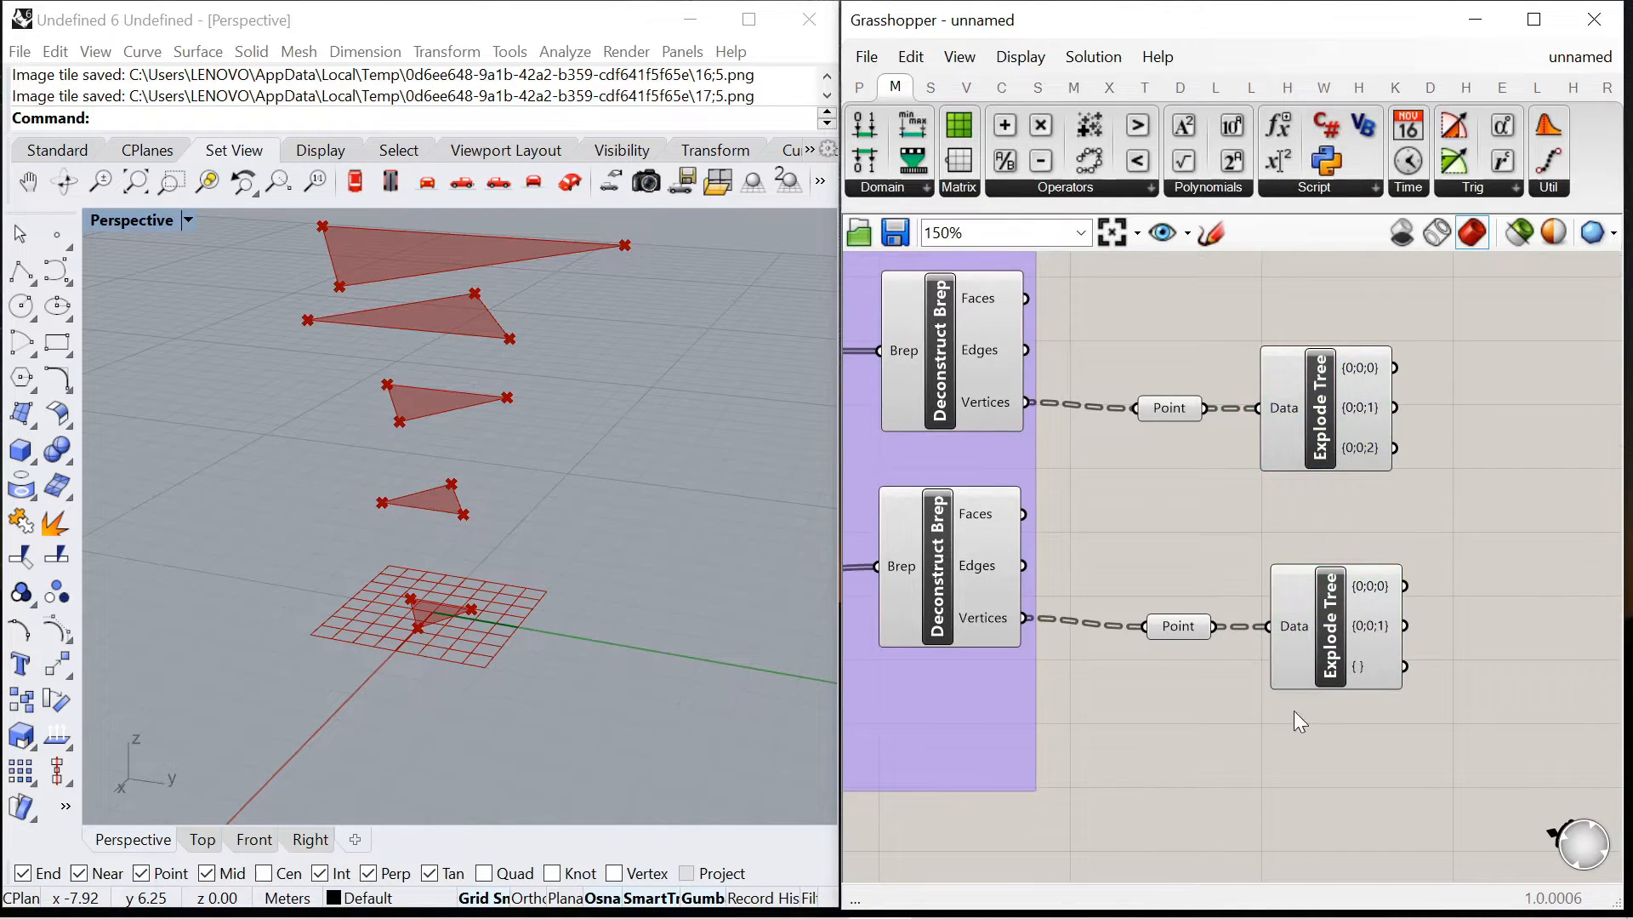
pyautogui.click(1324, 410)
pyautogui.scroll(-4, 1179, 460)
pyautogui.scroll(4, 1480, 427)
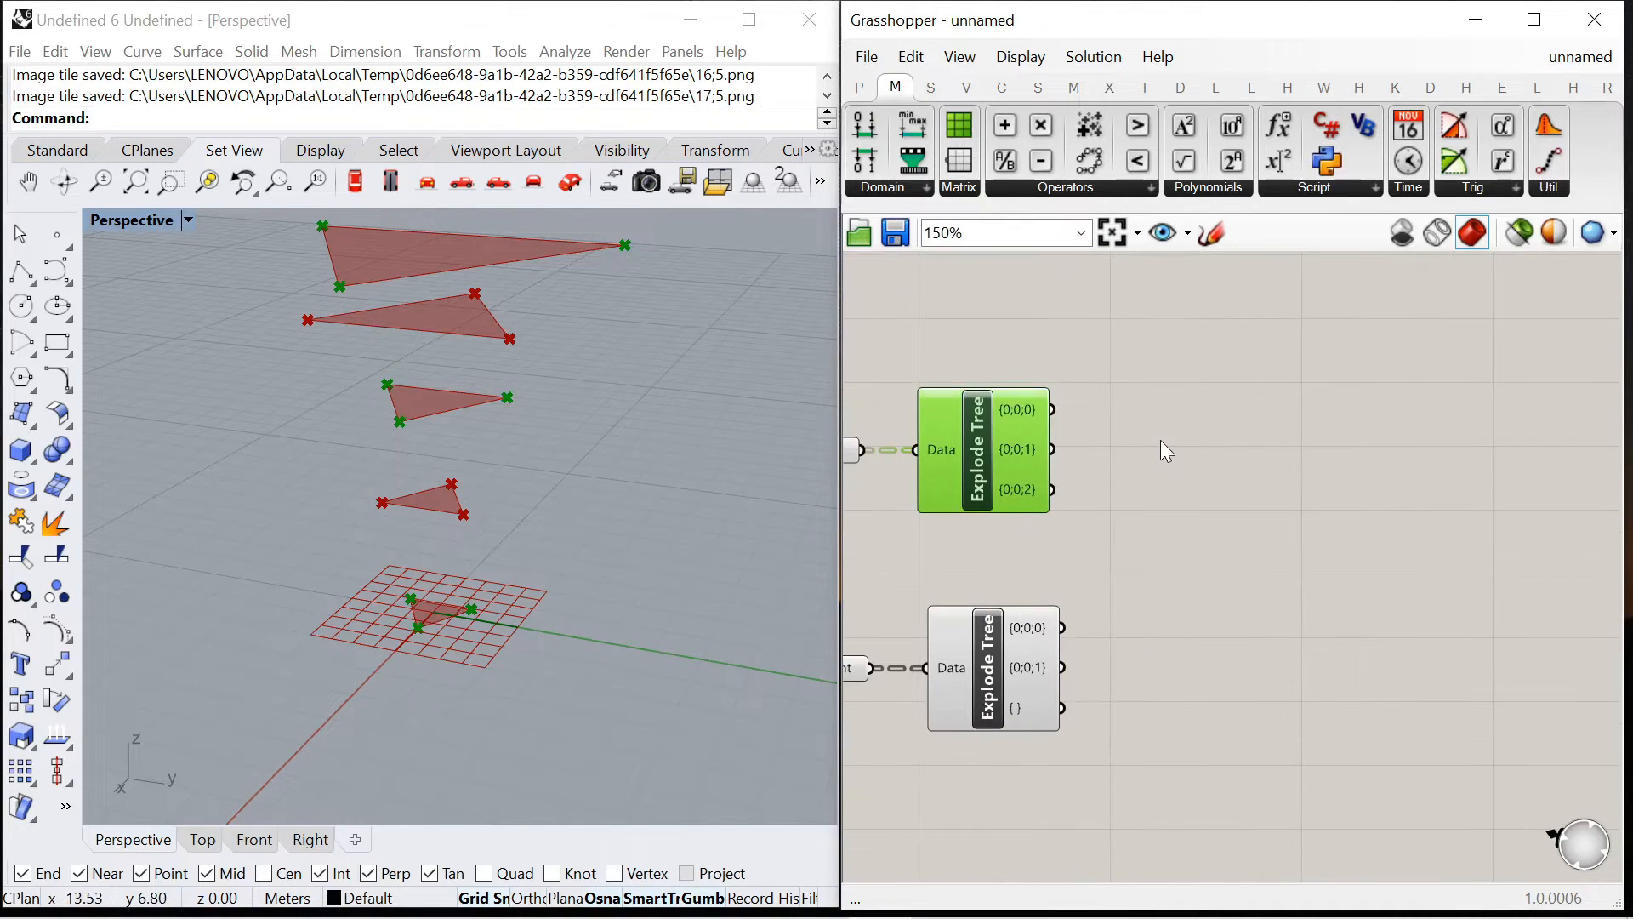
# Add a Point List component and connect the upper Explode Tree's {0;0;0} output to its Points input
pyautogui.doubleClick(1167, 428)
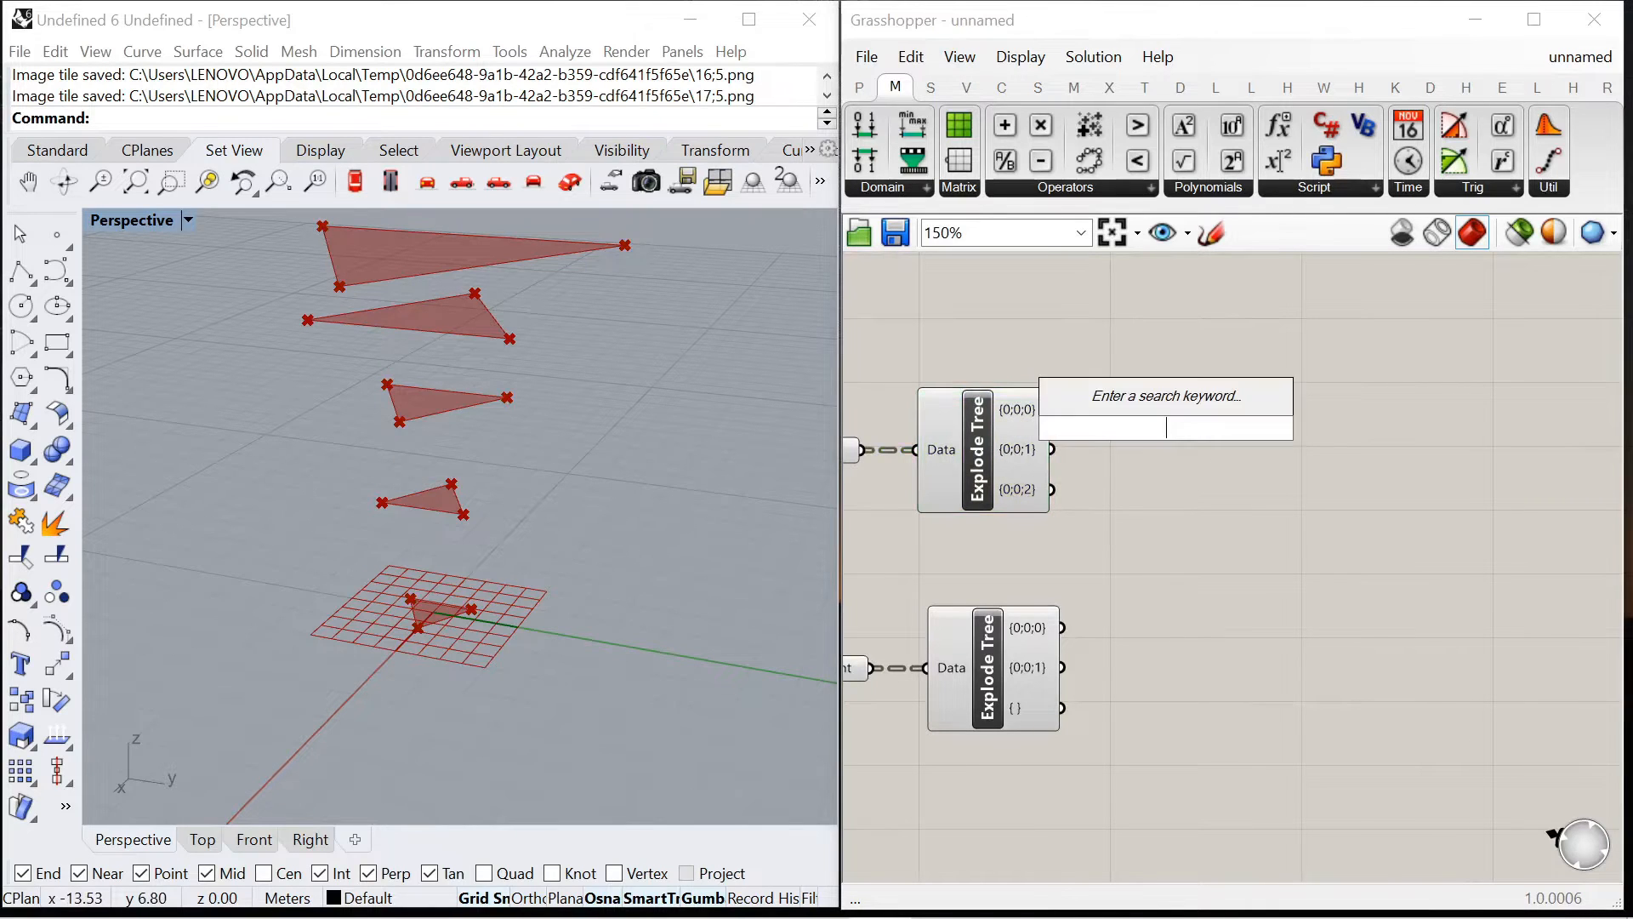
pyautogui.write('poin')
pyautogui.press('Return')
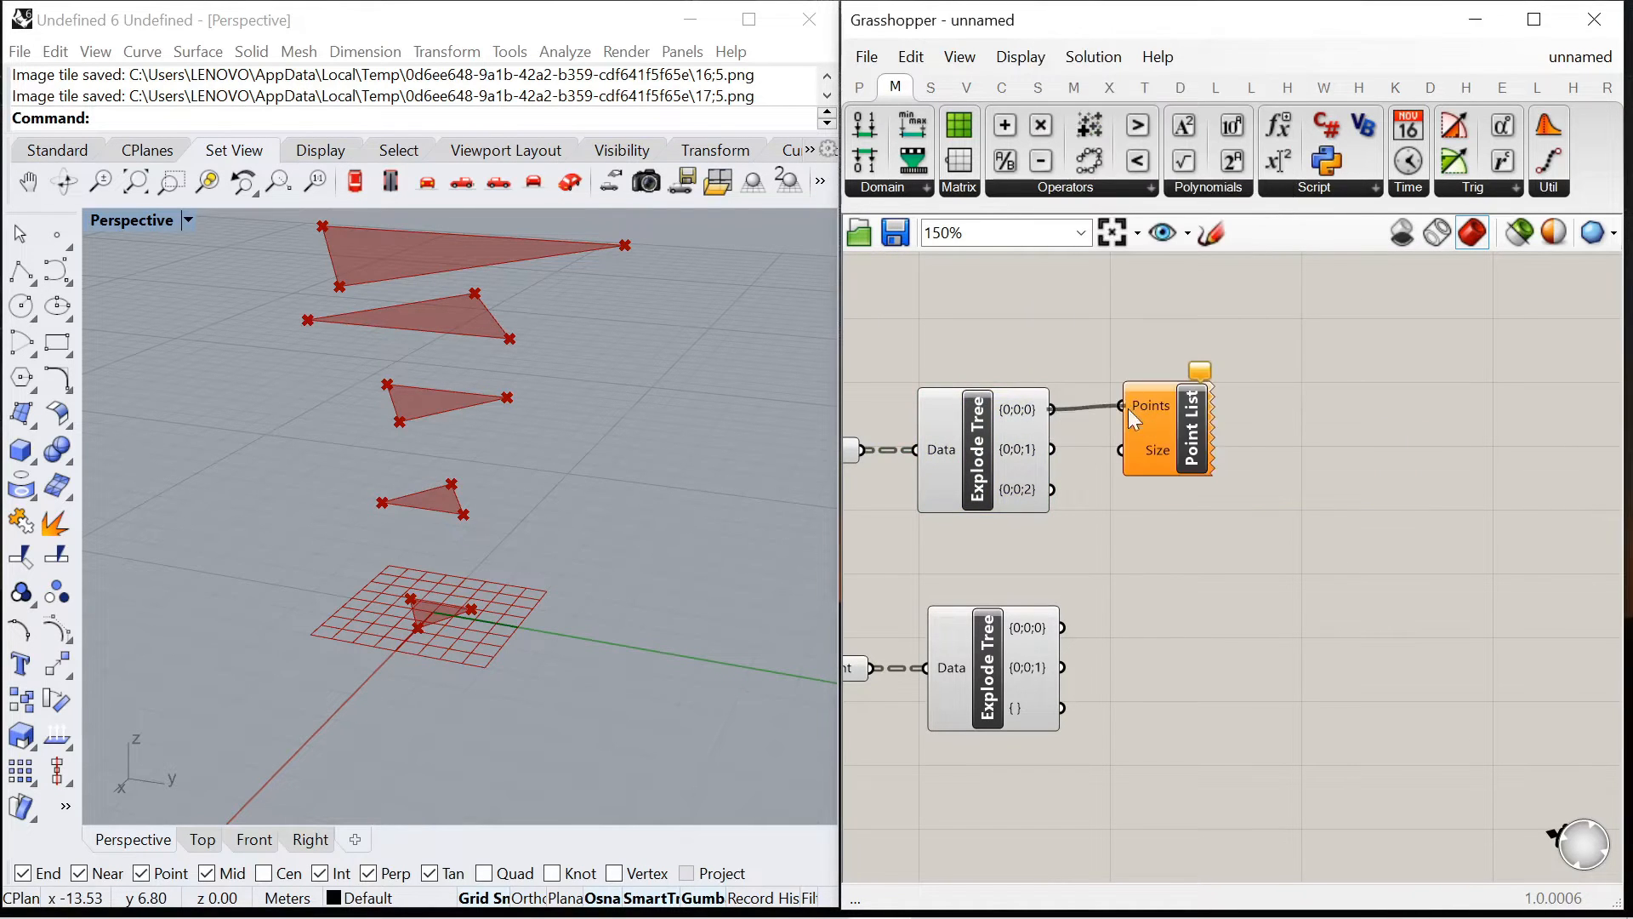
pyautogui.moveTo(1131, 416); pyautogui.dragTo(1256, 316)
# Add a panel containing 0.5 and connect it to the Point List's Size input
pyautogui.doubleClick(1065, 319)
pyautogui.write('0.5')
pyautogui.press('Return')
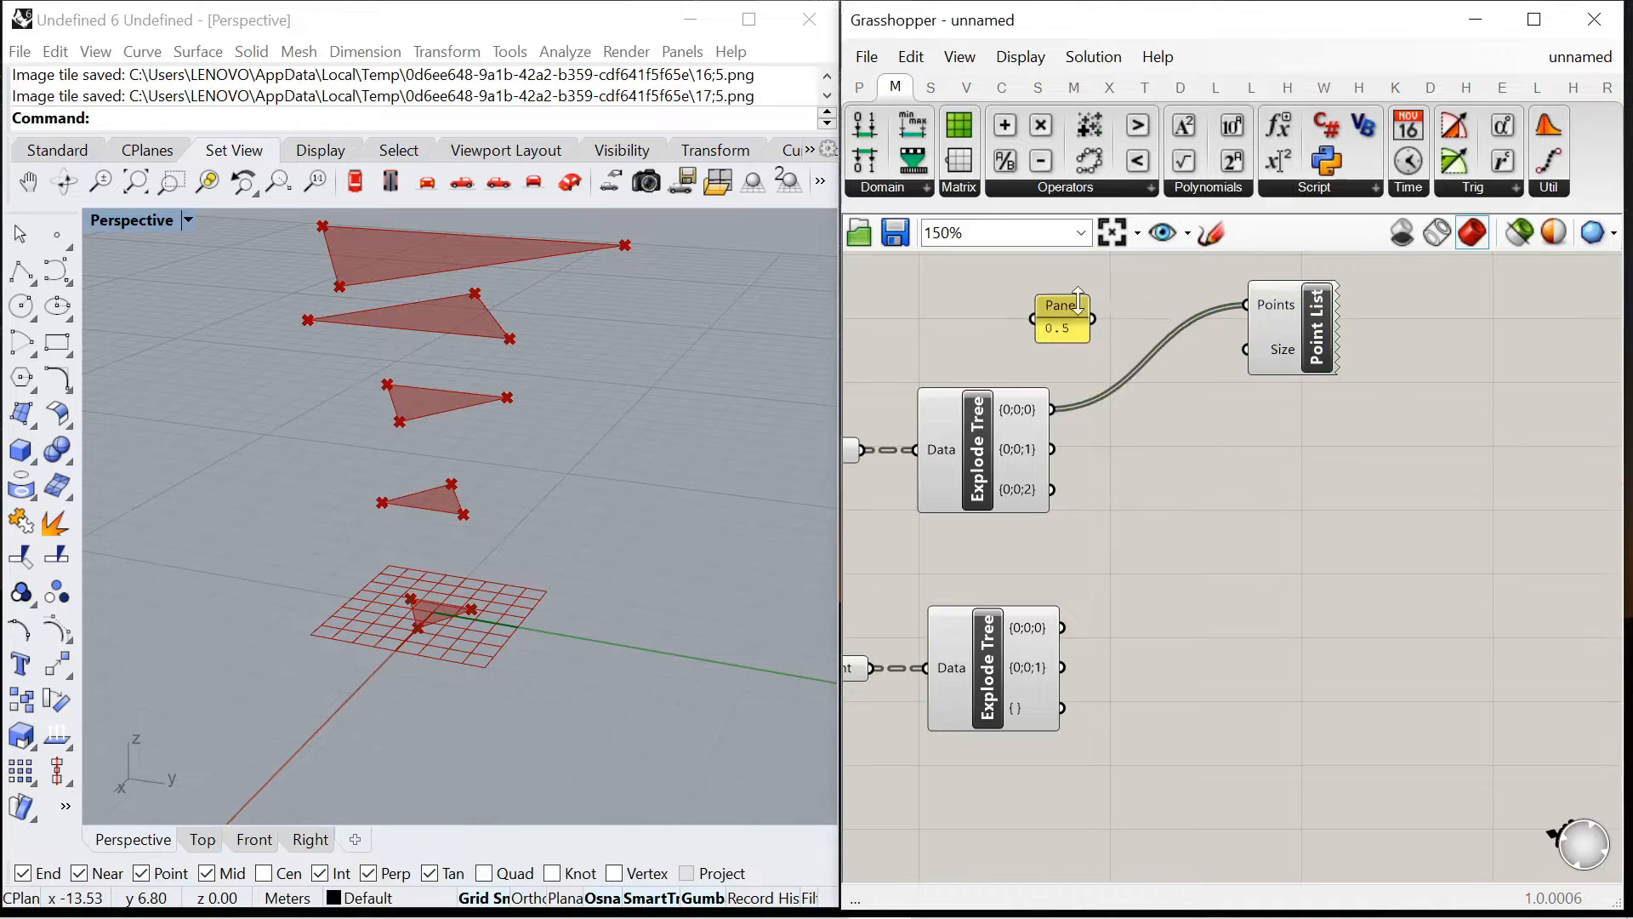
pyautogui.scroll(3, 1081, 325)
pyautogui.scroll(6, 438, 627)
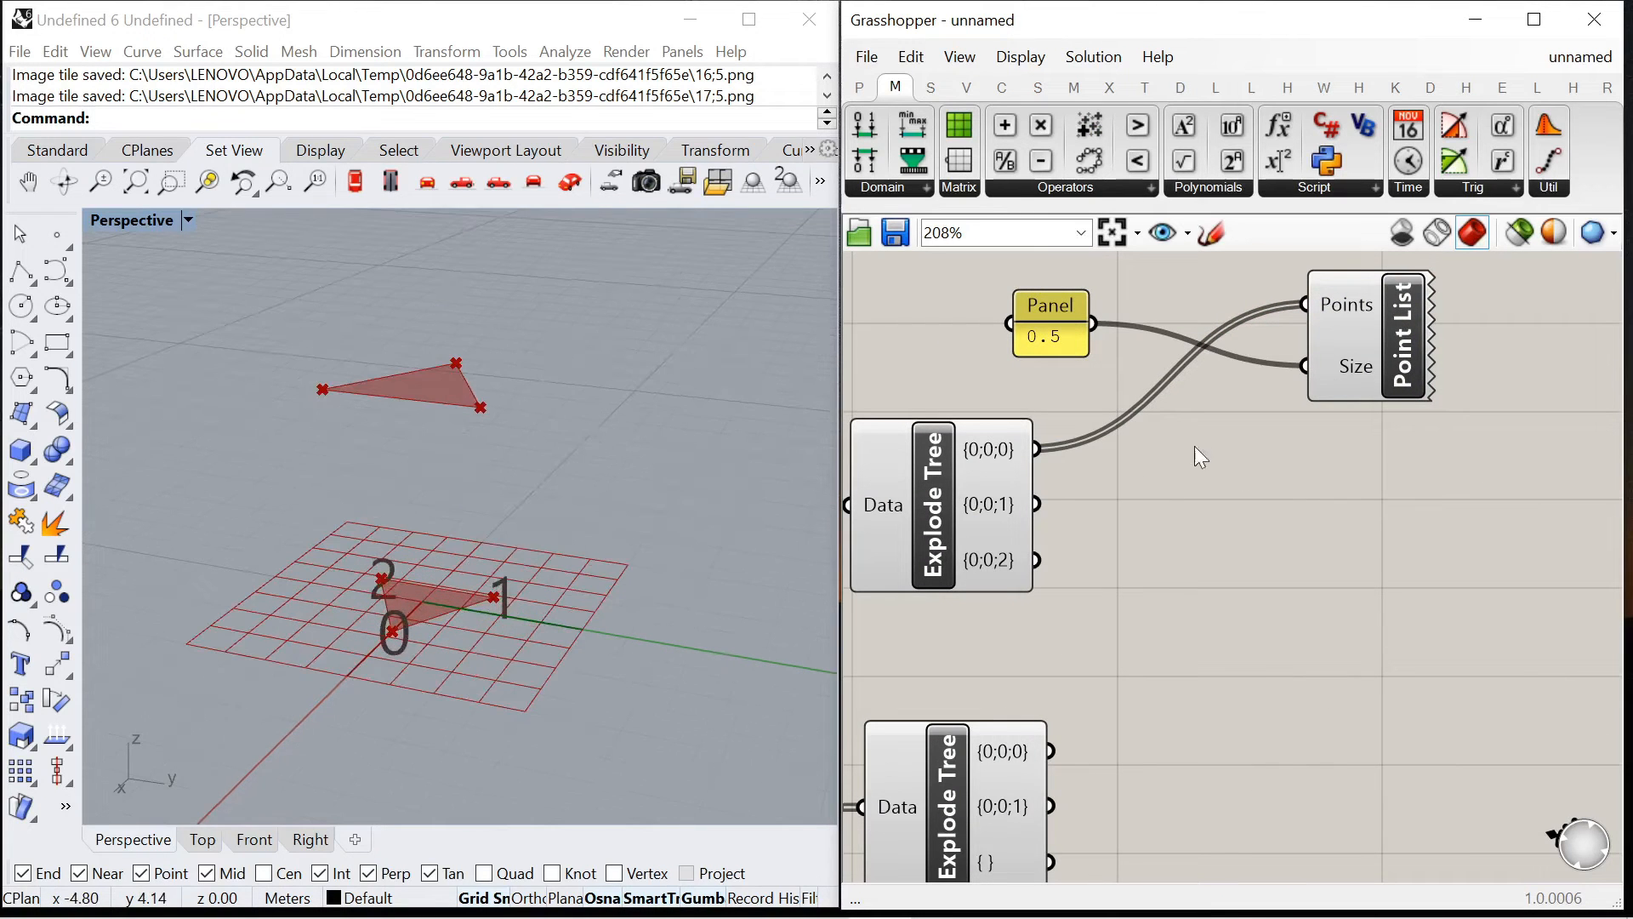
# Add a List Item component, feed its List from the upper Explode Tree's {0;0;0} output, and place it well away from the tree
pyautogui.scroll(-5, 1022, 482)
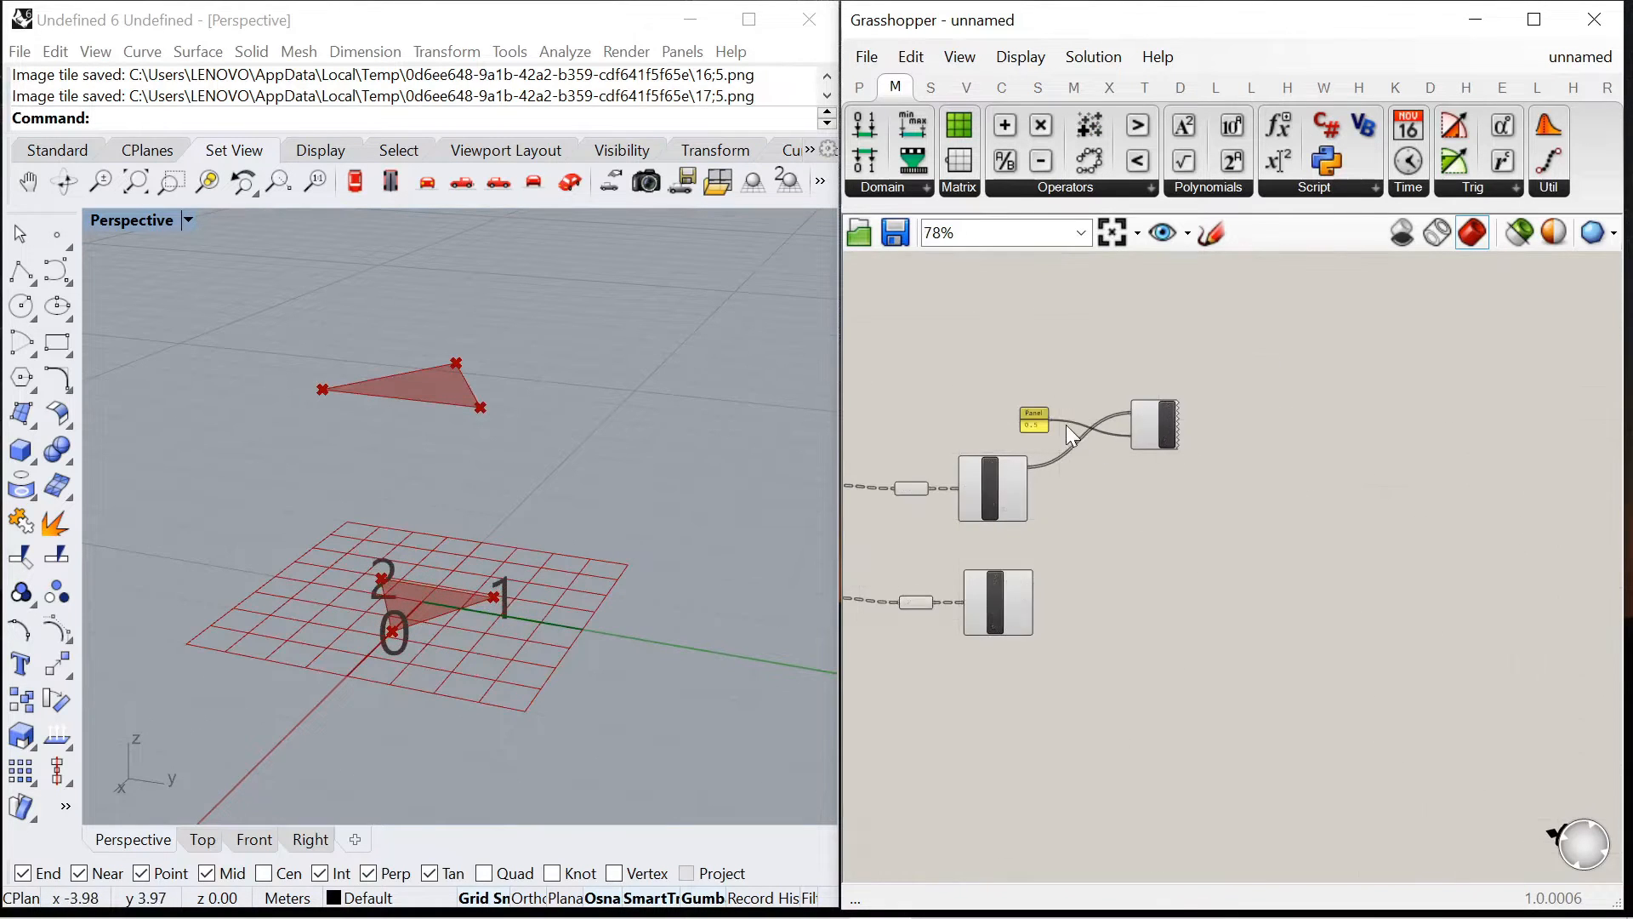
pyautogui.scroll(2, 1067, 425)
pyautogui.doubleClick(992, 497)
pyautogui.write('list item')
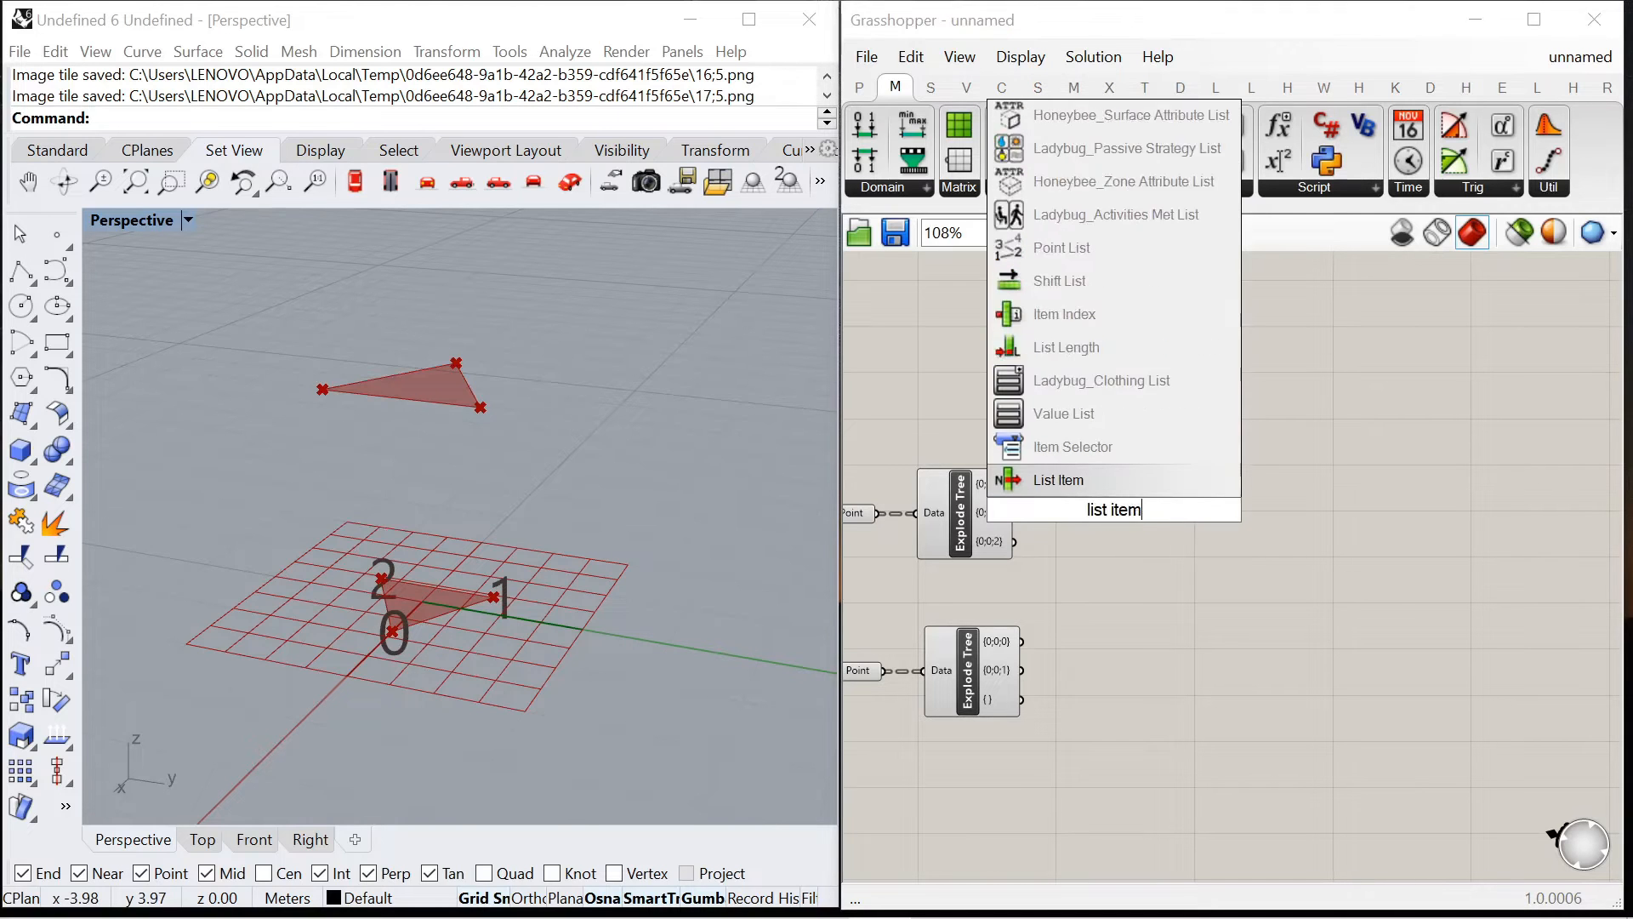
pyautogui.press('Return')
pyautogui.moveTo(1014, 484); pyautogui.dragTo(1069, 489)
pyautogui.scroll(-2, 987, 532)
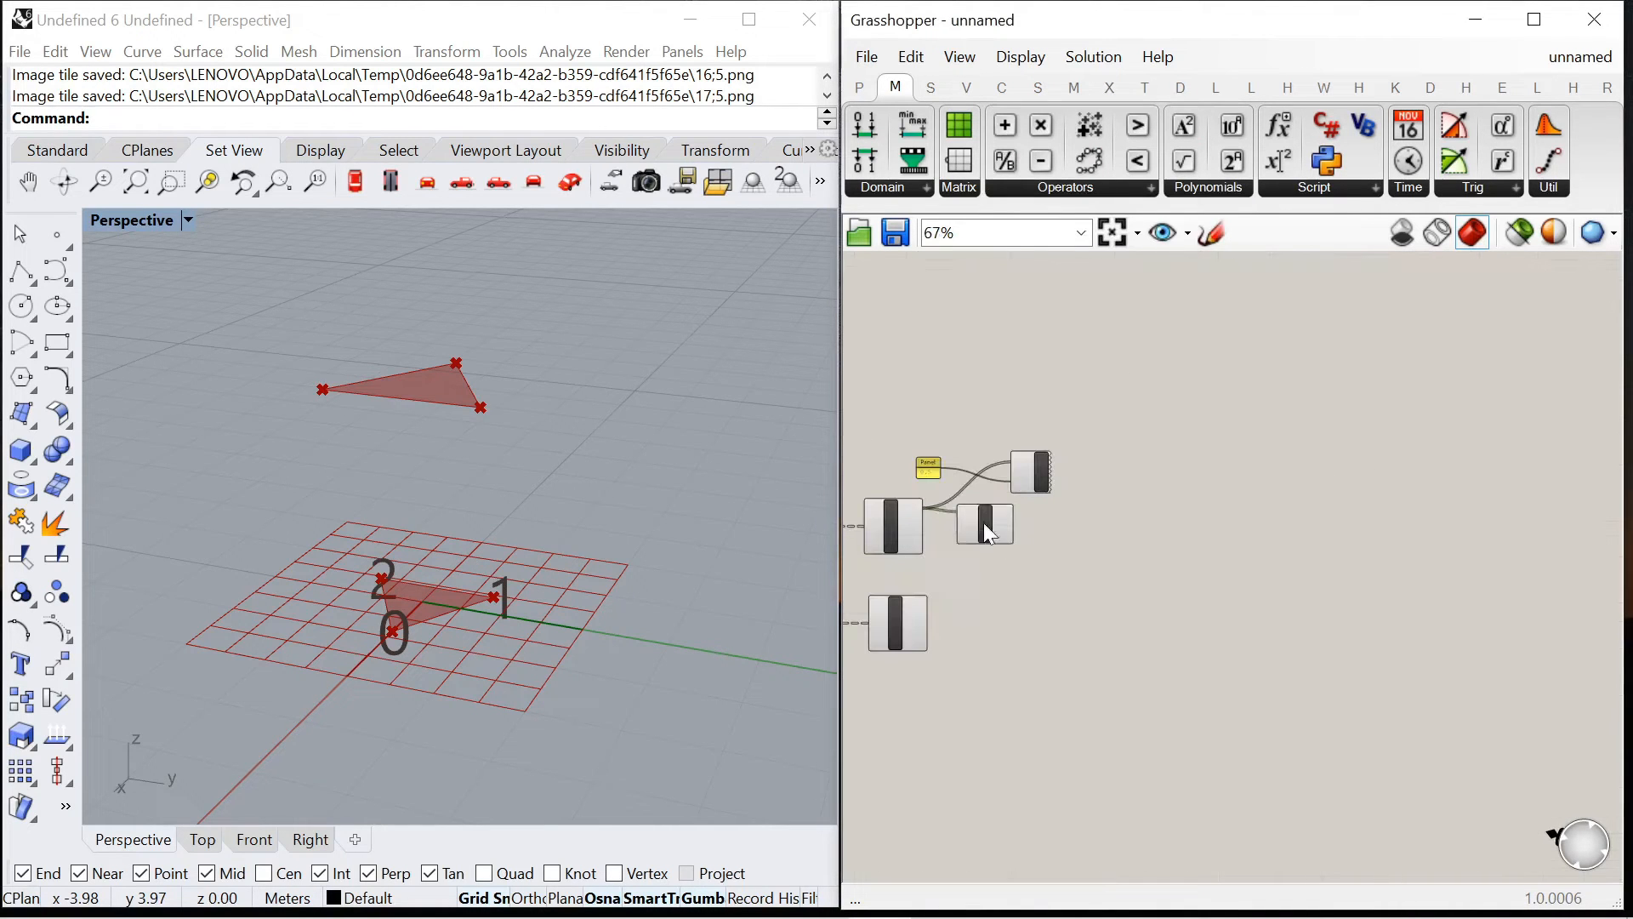
pyautogui.scroll(5, 928, 568)
pyautogui.scroll(-3, 744, 472)
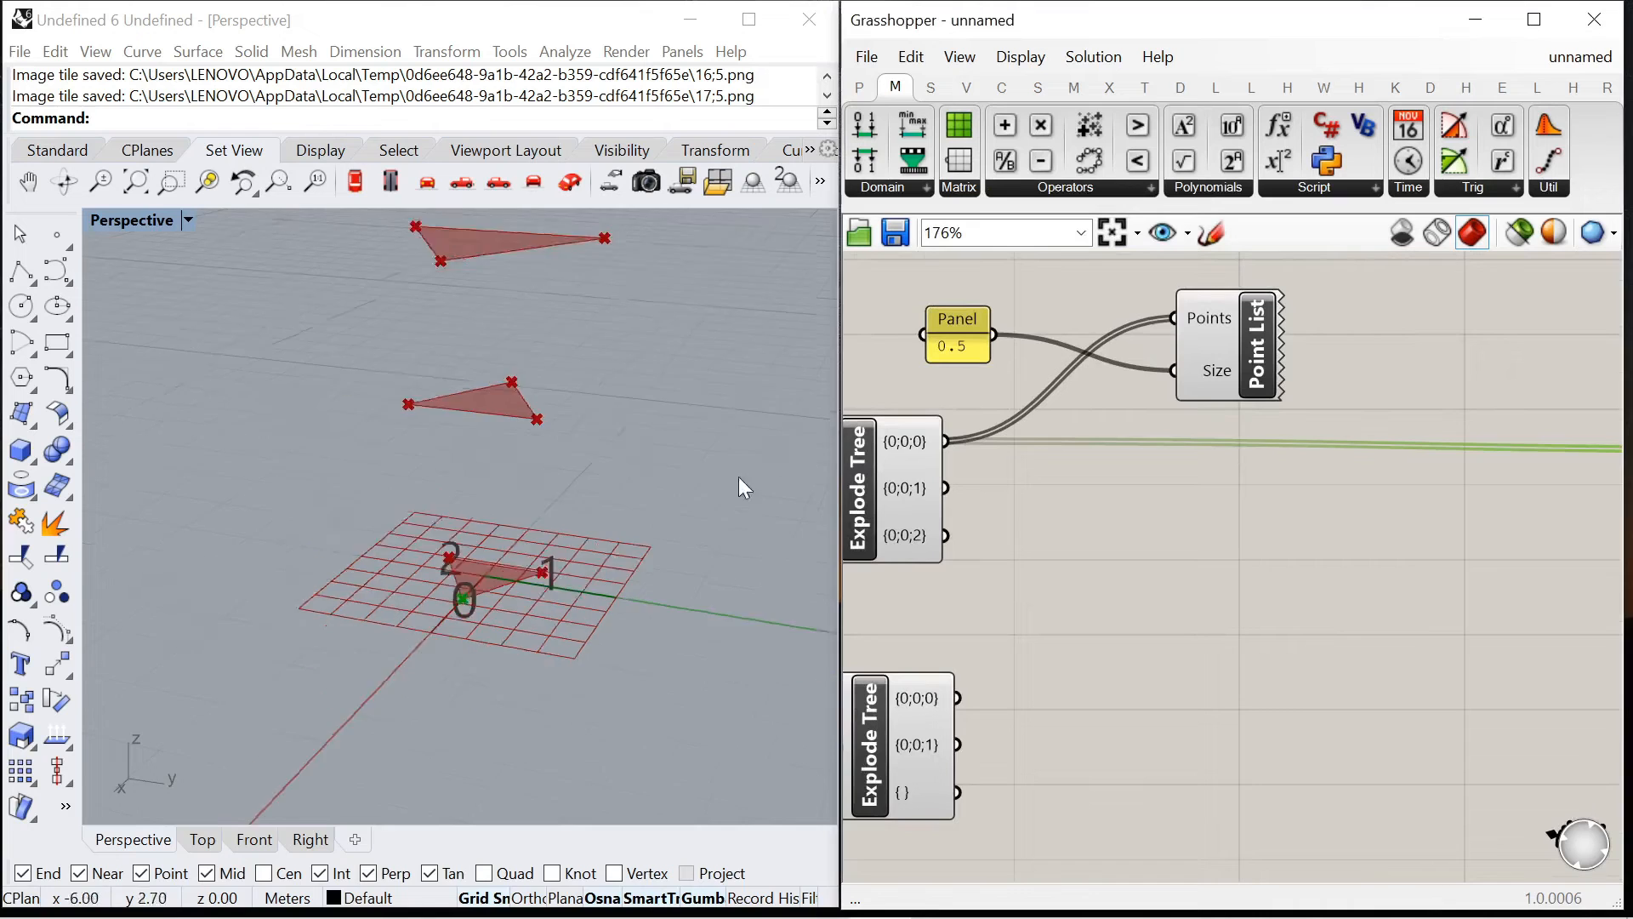
# Make two copies of the List Item and feed both from the lower Explode Tree's {0;0;0} output
pyautogui.scroll(-1, 1318, 470)
pyautogui.scroll(-3, 1318, 469)
pyautogui.moveTo(1462, 438); pyautogui.dragTo(1511, 554)
pyautogui.keyDown('alt'); pyautogui.moveTo(1507, 637); pyautogui.dragTo(1507, 638); pyautogui.keyUp('alt')
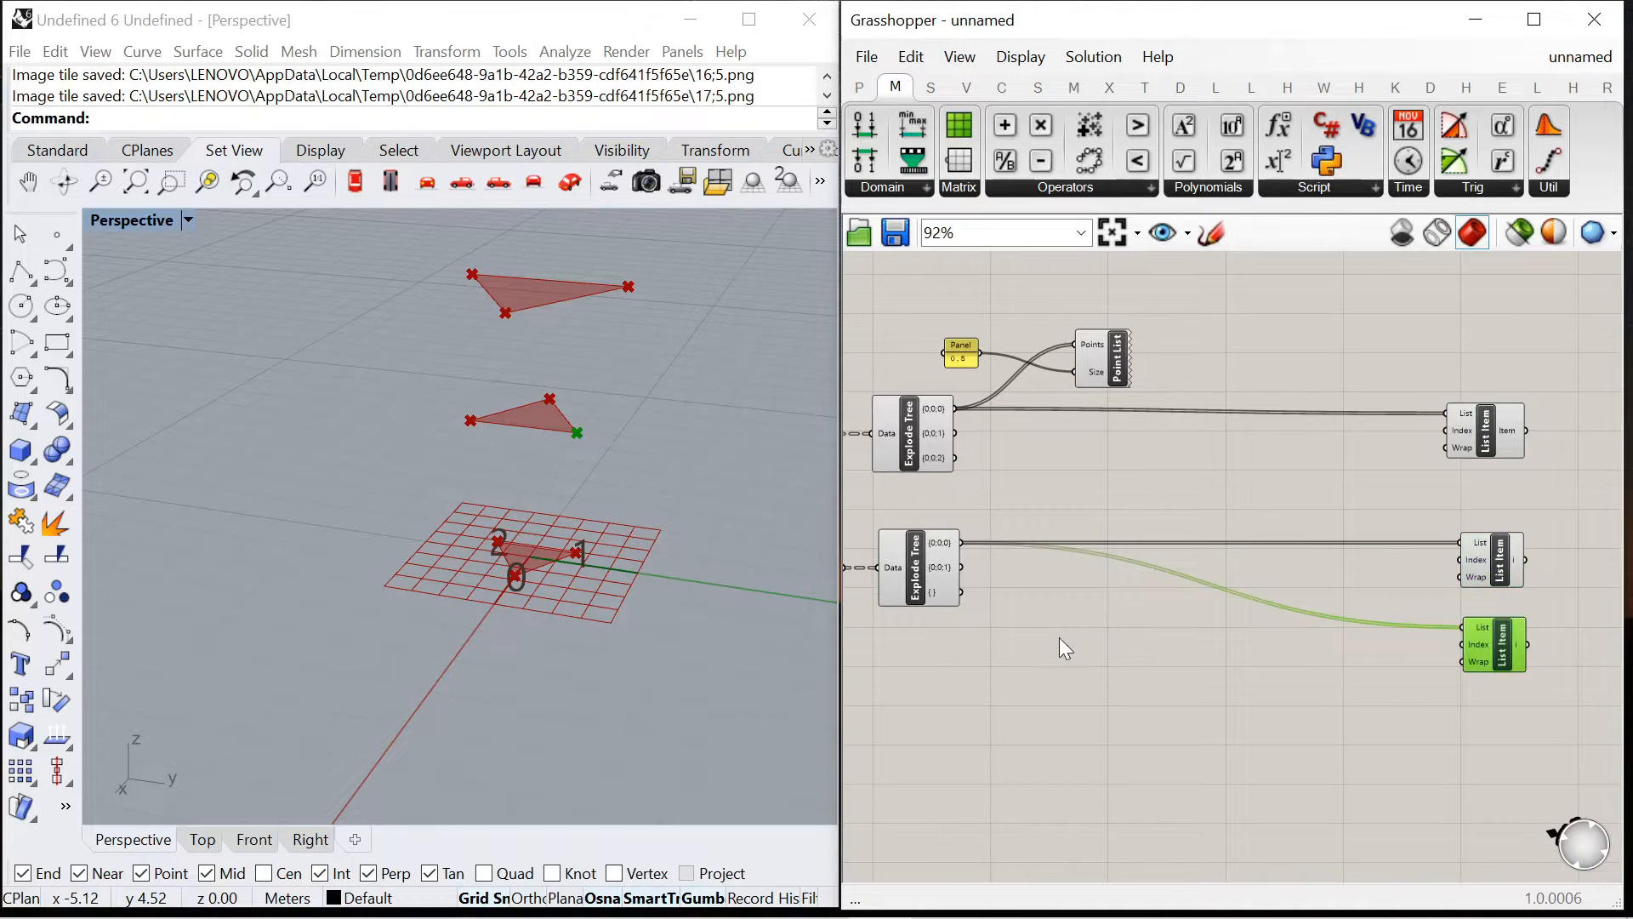
# Add a panel containing -1 and connect it to the Index input of the lowest List Item
pyautogui.scroll(2, 1517, 639)
pyautogui.scroll(-3, 1327, 583)
pyautogui.scroll(3, 1291, 580)
pyautogui.doubleClick(1309, 600)
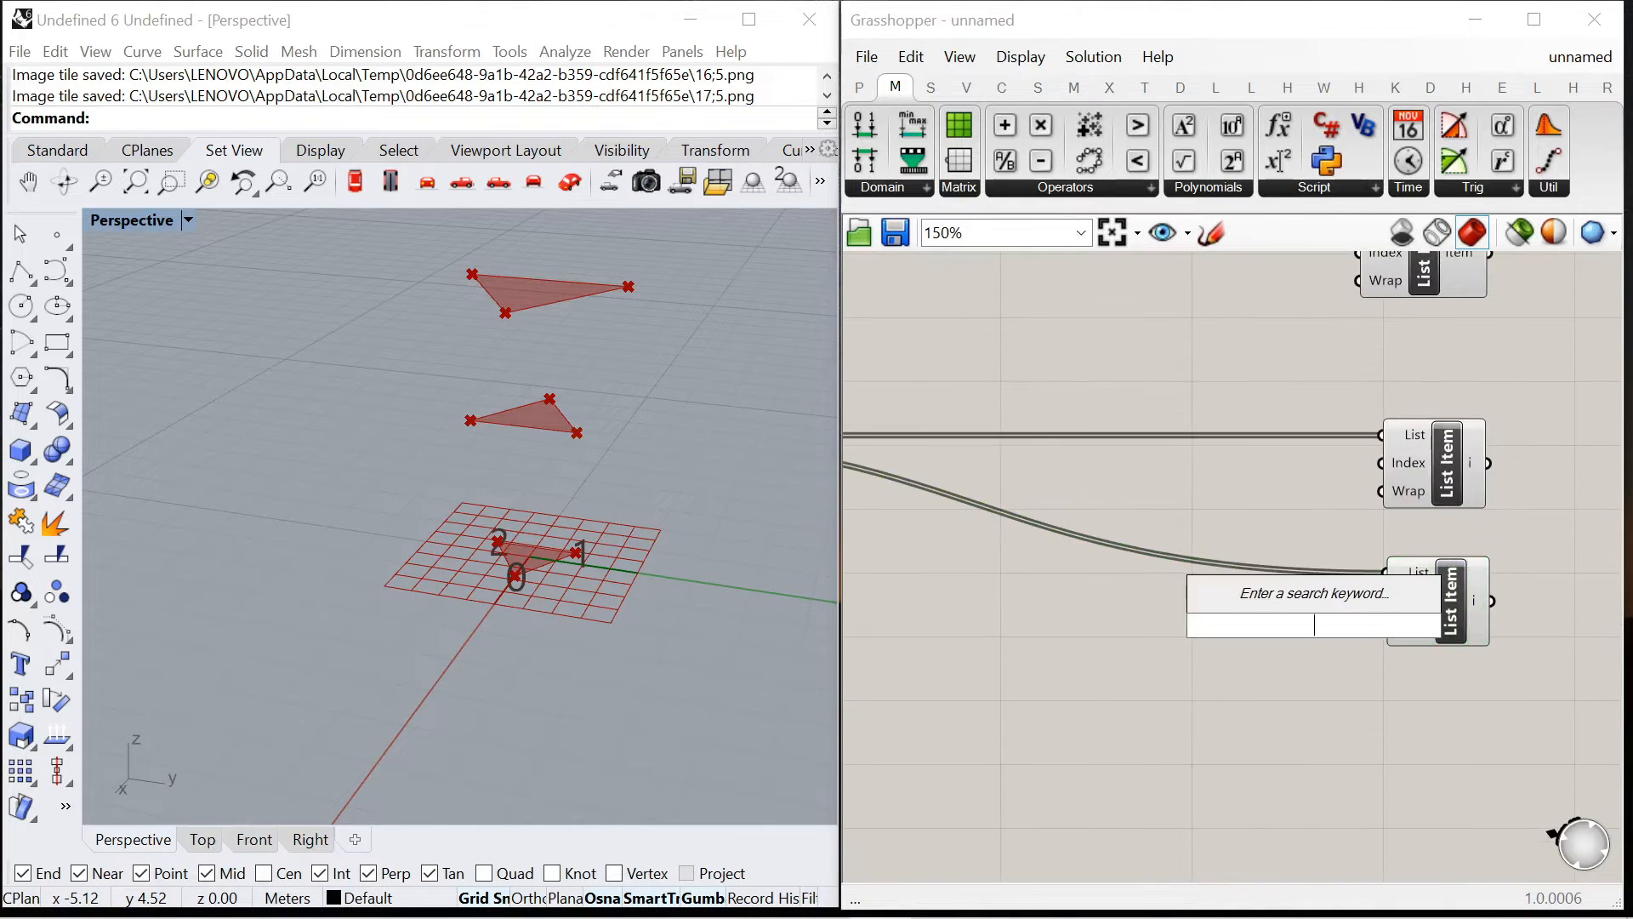
pyautogui.write('-1')
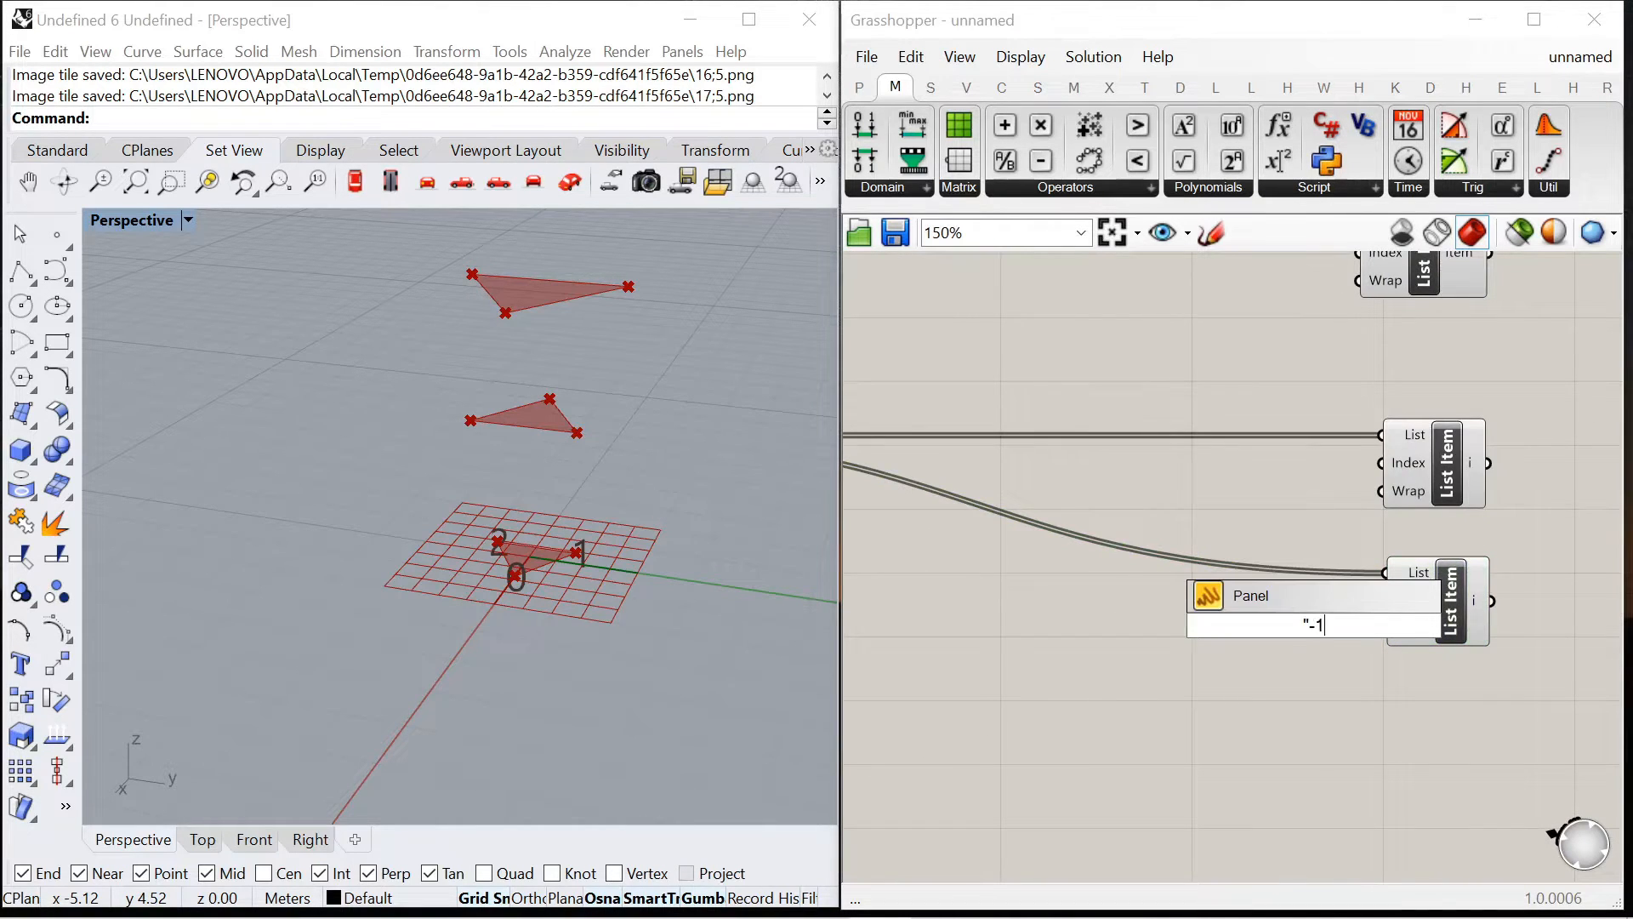
pyautogui.press('Return')
pyautogui.scroll(2, 1354, 638)
pyautogui.moveTo(1331, 622); pyautogui.dragTo(1392, 588)
pyautogui.scroll(-4, 1325, 532)
pyautogui.scroll(2, 1132, 408)
pyautogui.scroll(-2, 1138, 408)
pyautogui.scroll(2, 1321, 369)
# Duplicate the uppermost List Item and connect the upper Explode Tree's {0;0;1} output to the copy's List input
pyautogui.click(1402, 385)
pyautogui.keyDown('alt'); pyautogui.moveTo(1402, 384); pyautogui.dragTo(1407, 477); pyautogui.keyUp('alt')
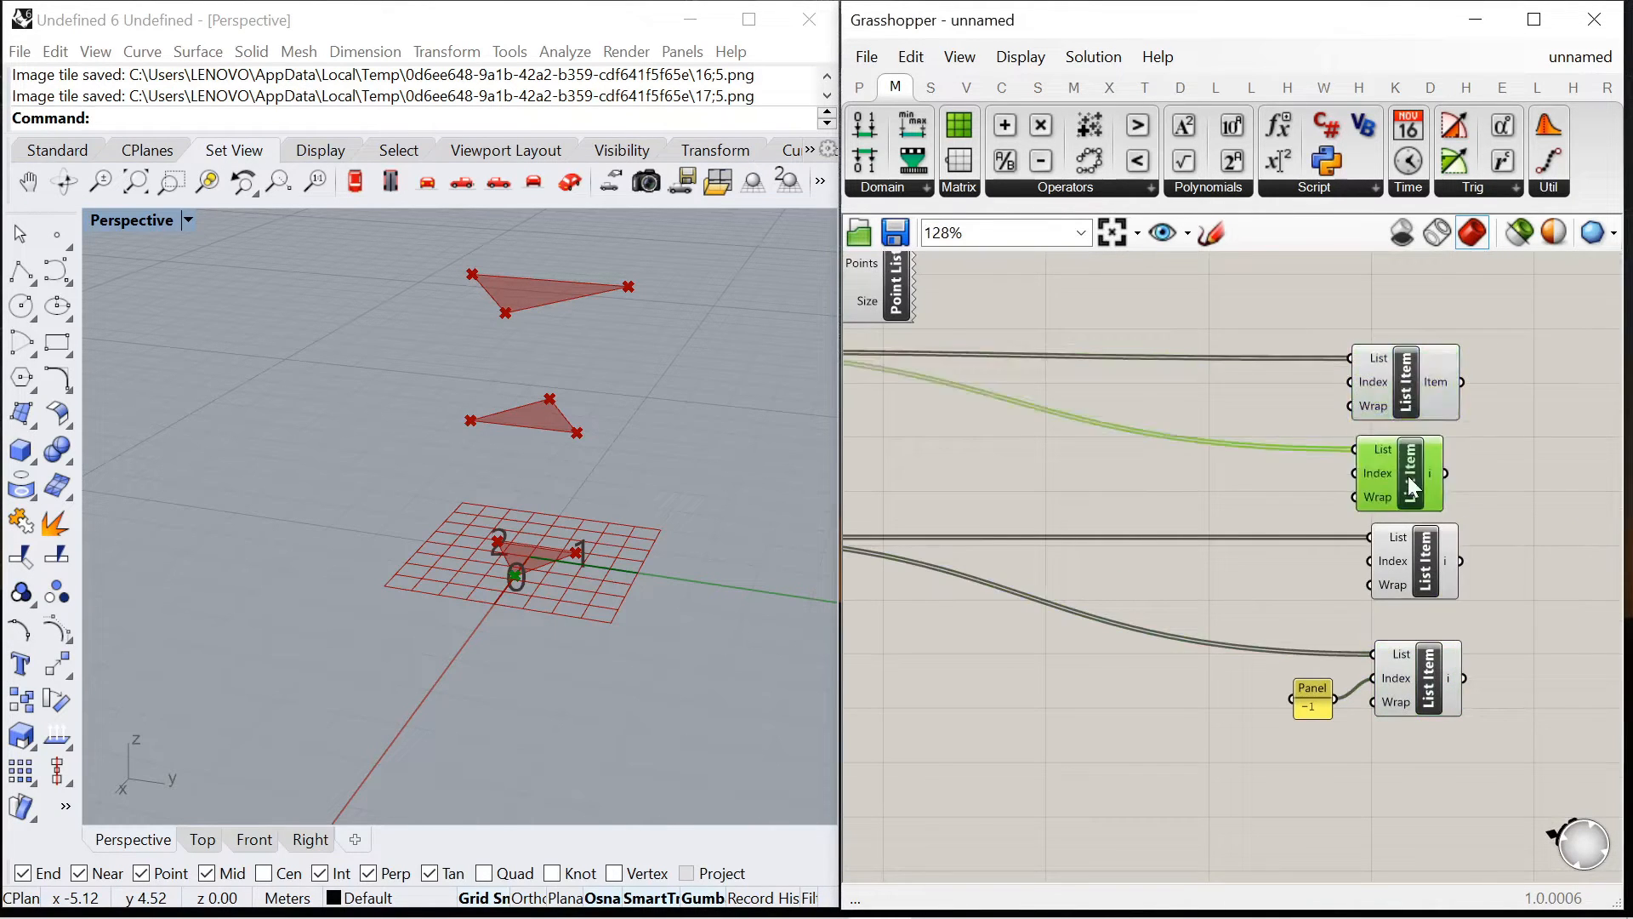
pyautogui.scroll(-3, 1407, 477)
pyautogui.scroll(2, 995, 416)
pyautogui.moveTo(1571, 468); pyautogui.dragTo(1554, 469)
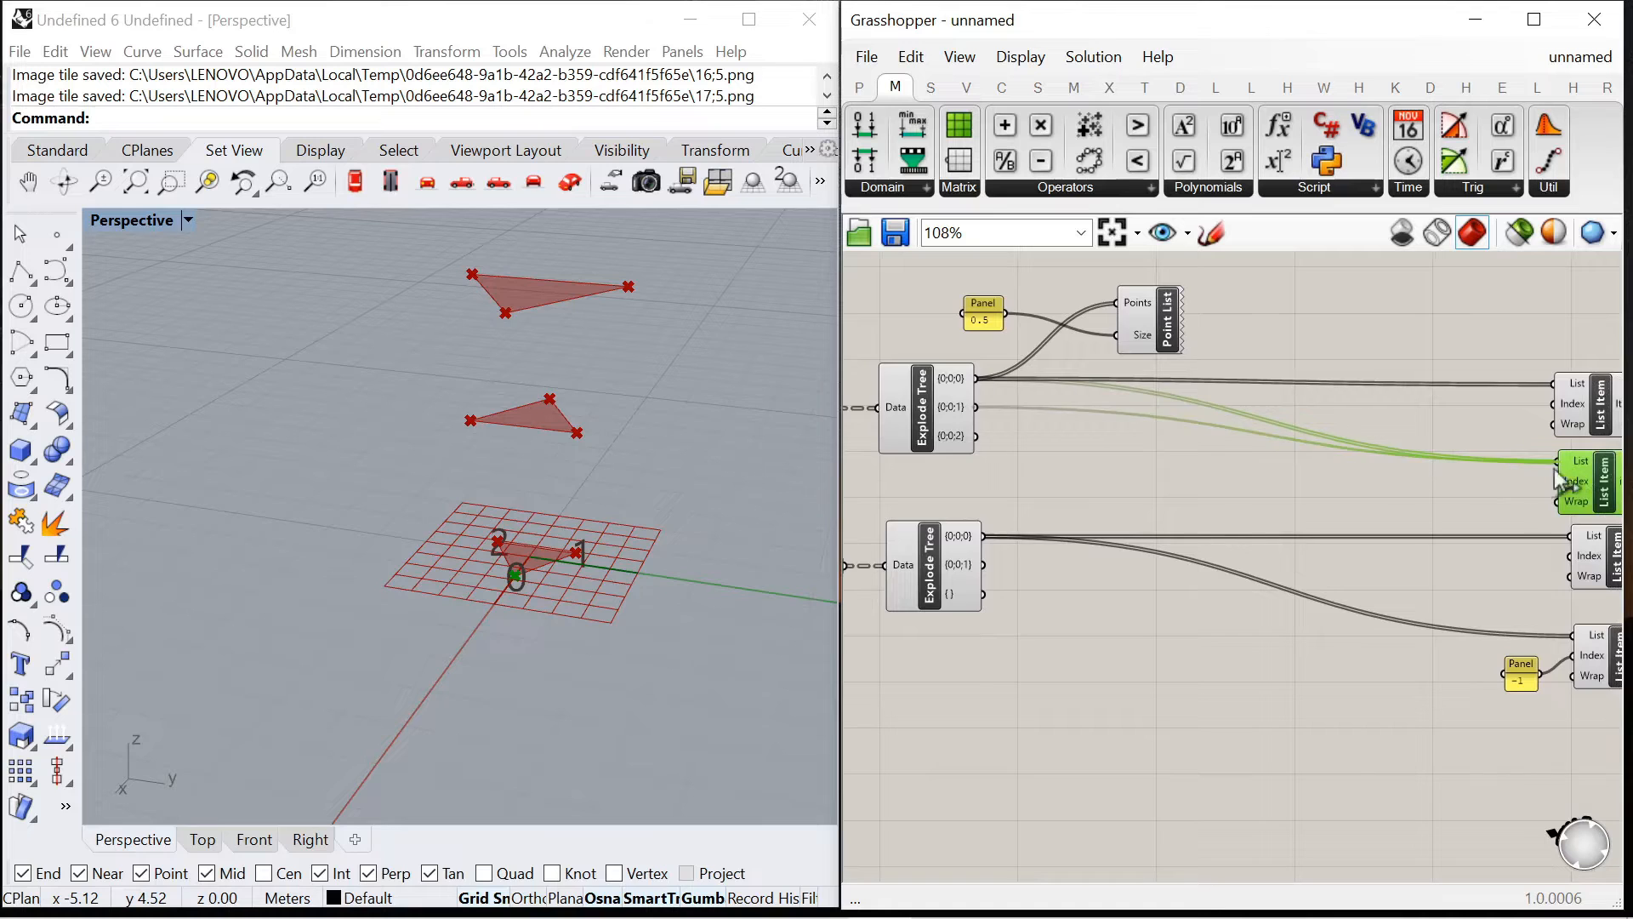
# Keep only the {0;0;1} wire on the copied List Item and place it third, below the first List Item of the lower tree
pyautogui.moveTo(1228, 412); pyautogui.dragTo(1200, 417, button='right')
pyautogui.click(1242, 360)
pyautogui.click(1238, 413)
pyautogui.moveTo(1238, 414); pyautogui.dragTo(1025, 398)
pyautogui.moveTo(1259, 490); pyautogui.dragTo(1259, 415)
pyautogui.moveTo(1029, 409); pyautogui.dragTo(1267, 504)
pyautogui.scroll(-8, 1240, 575)
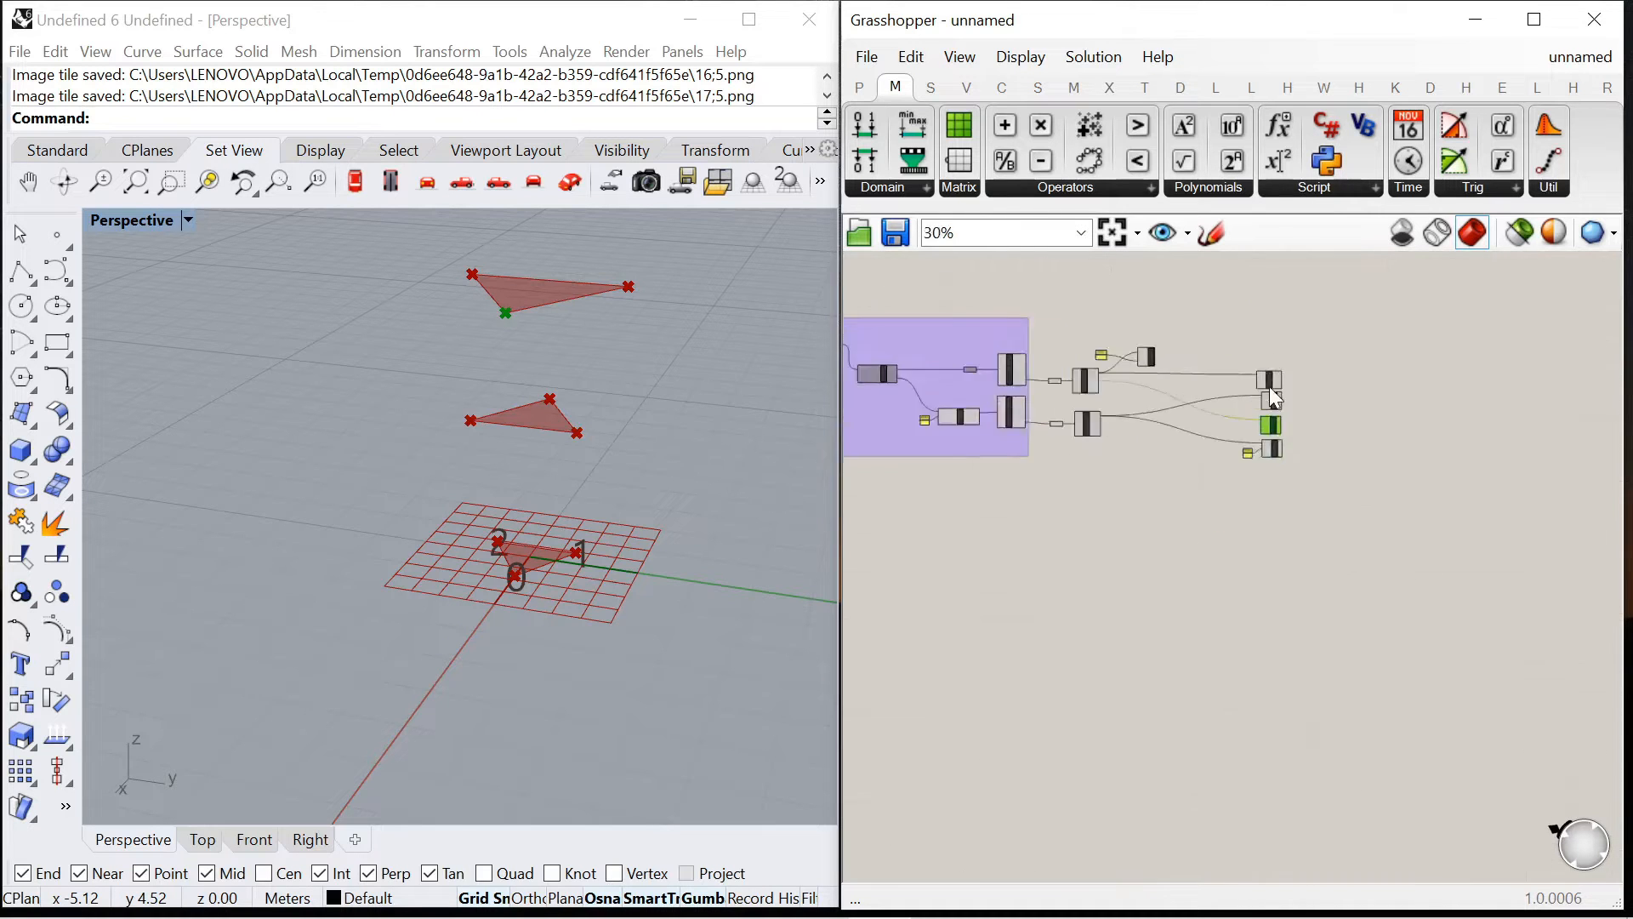
# Move the four List Item components together farther away from the Explode Trees
pyautogui.scroll(9, 1105, 388)
pyautogui.scroll(-7, 1114, 396)
pyautogui.scroll(2, 1142, 381)
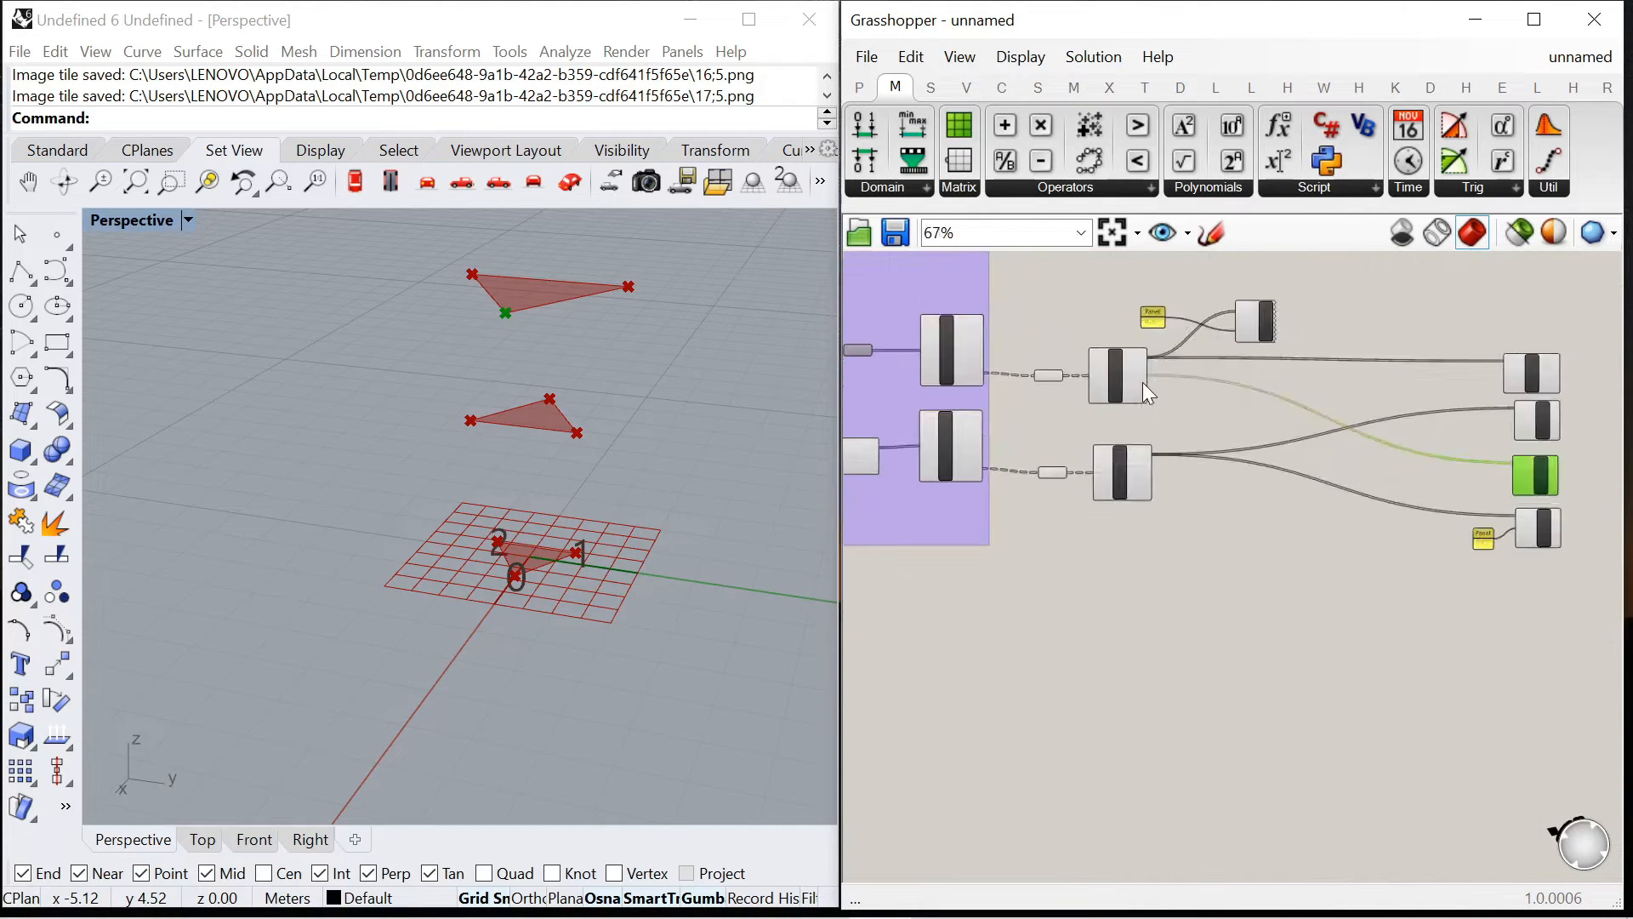
pyautogui.scroll(2, 1142, 381)
pyautogui.scroll(-6, 1225, 387)
pyautogui.moveTo(1314, 357); pyautogui.dragTo(1421, 500)
pyautogui.moveTo(1367, 385); pyautogui.dragTo(1453, 384)
# Turn off the preview of the Point List component
pyautogui.click(1324, 325)
pyautogui.scroll(3, 1324, 325)
pyautogui.click(1133, 366)
pyautogui.rightClick(1206, 279)
pyautogui.click(1263, 344)
pyautogui.scroll(-2, 1484, 412)
pyautogui.scroll(7, 1483, 412)
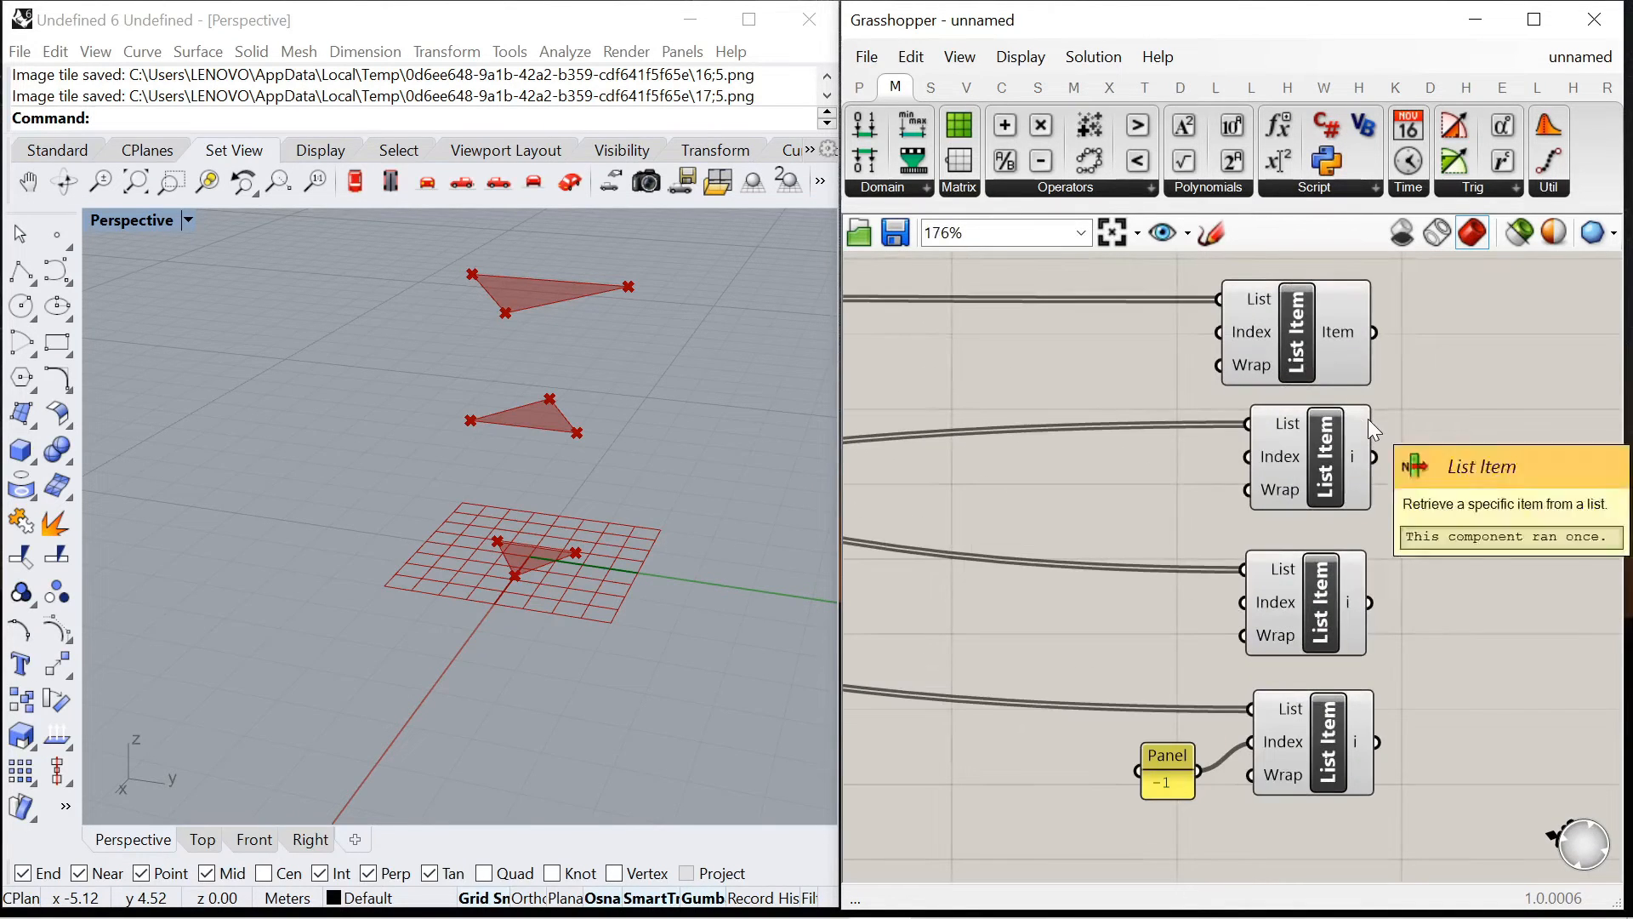
# Add another List Item component and connect the upper Explode Tree's {0;0;0} output to its List input
pyautogui.scroll(-10, 1134, 534)
pyautogui.scroll(10, 1034, 513)
pyautogui.doubleClick(1007, 509)
pyautogui.write('list item')
pyautogui.click(948, 483)
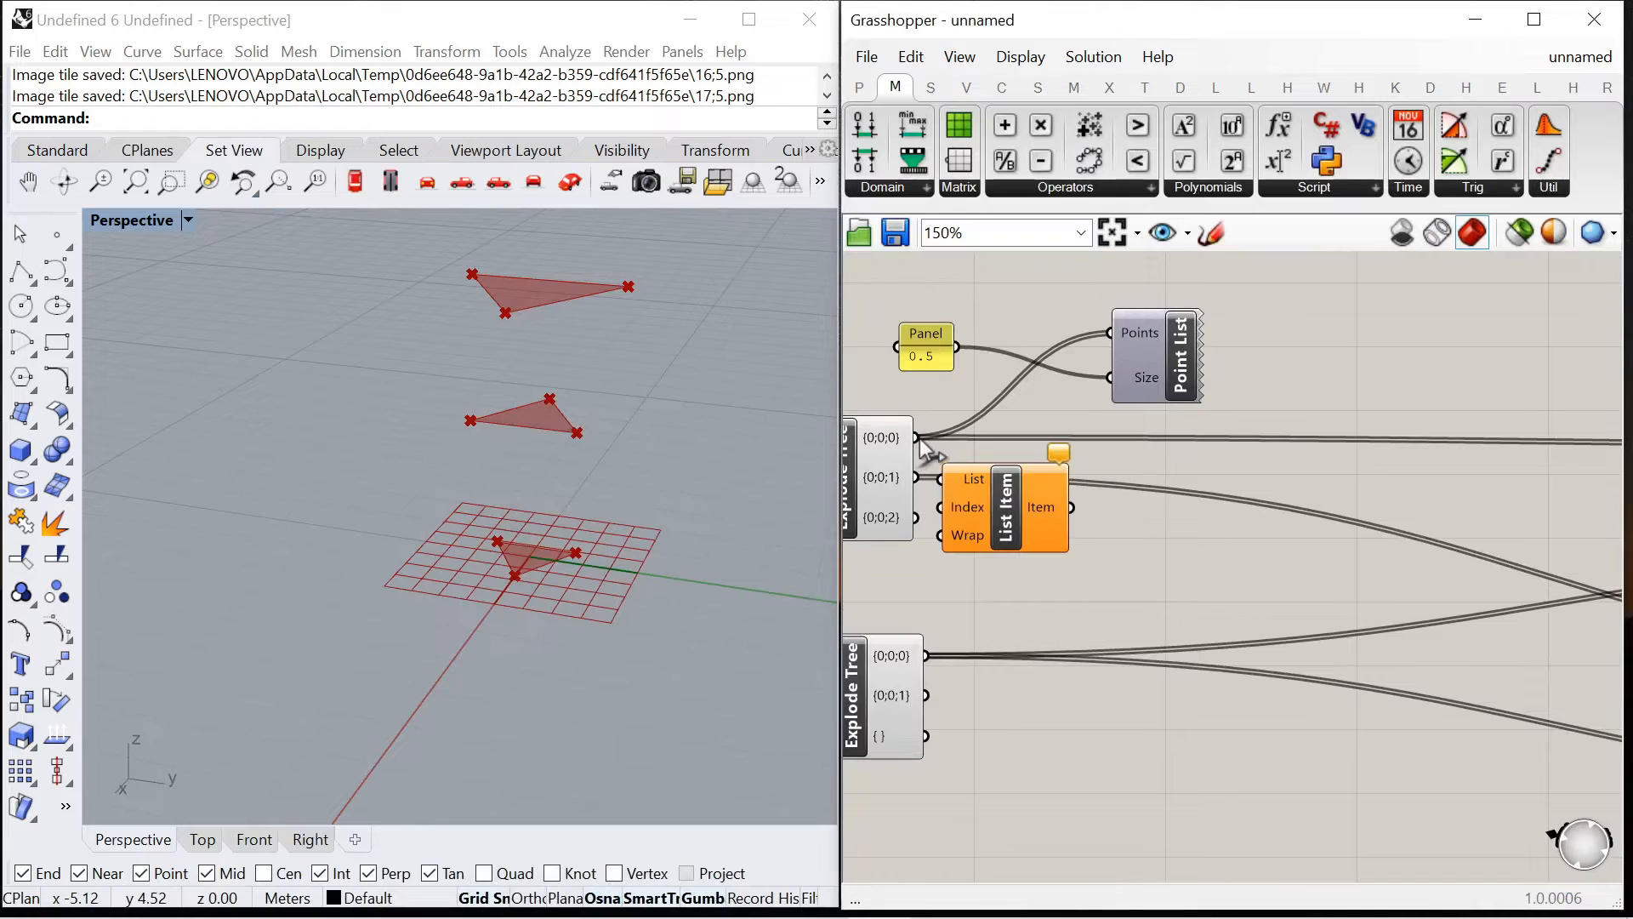
# Place the new List Item in the free space above the trees and shift the Point List with its 0.5 panel
pyautogui.scroll(-4, 997, 505)
pyautogui.moveTo(968, 517); pyautogui.dragTo(1131, 376)
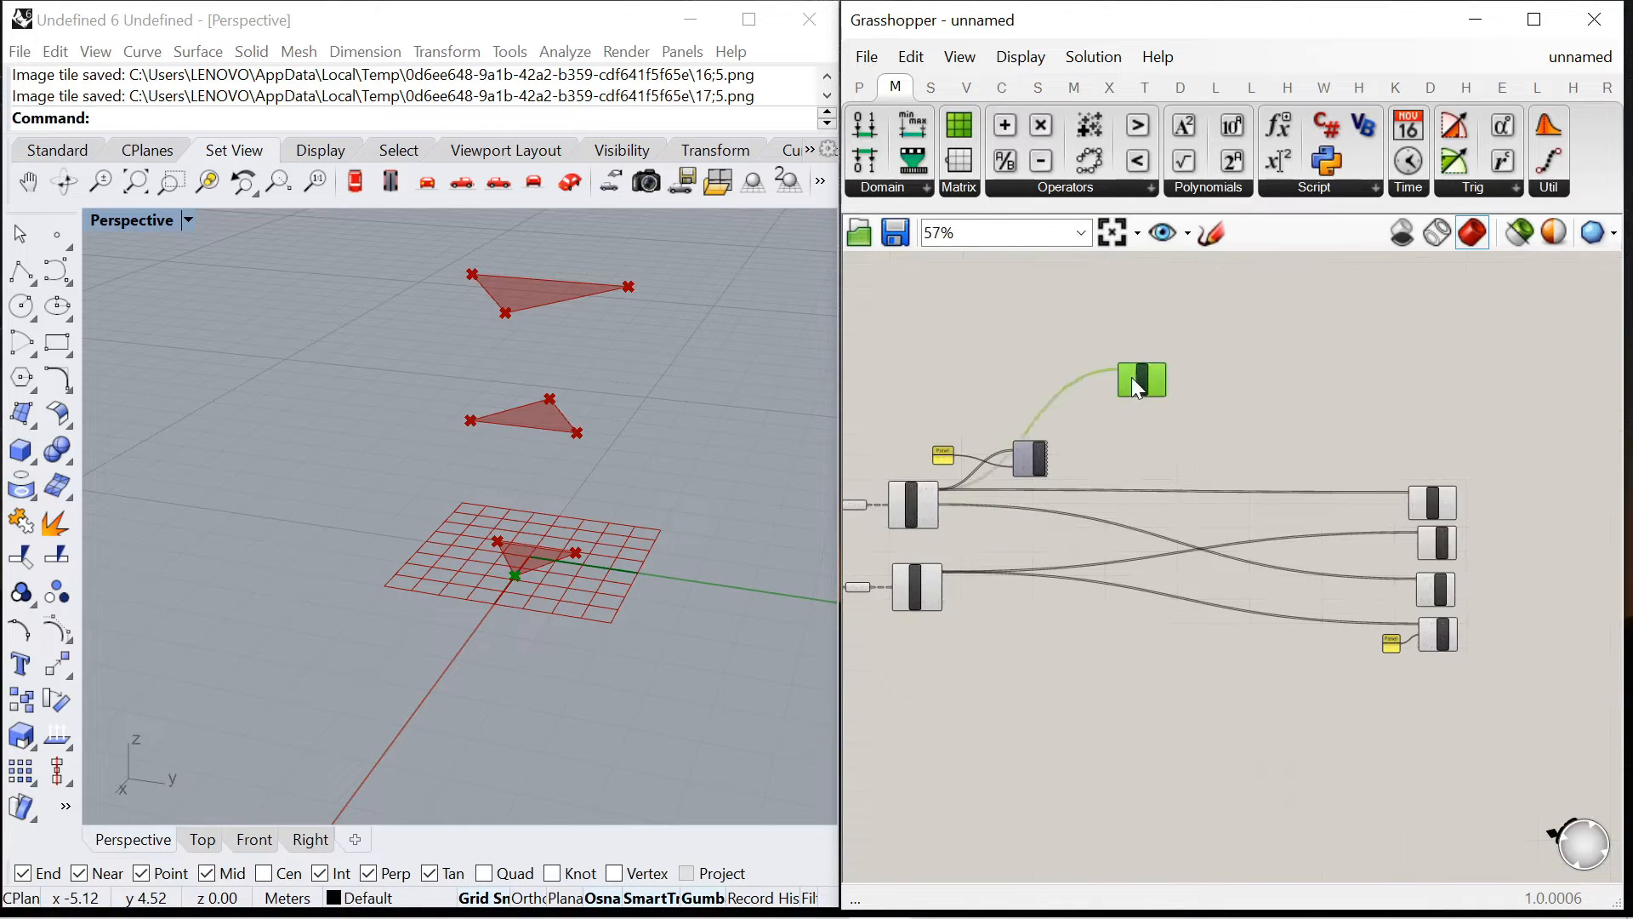
pyautogui.moveTo(893, 420); pyautogui.dragTo(1145, 456)
pyautogui.click(1160, 388)
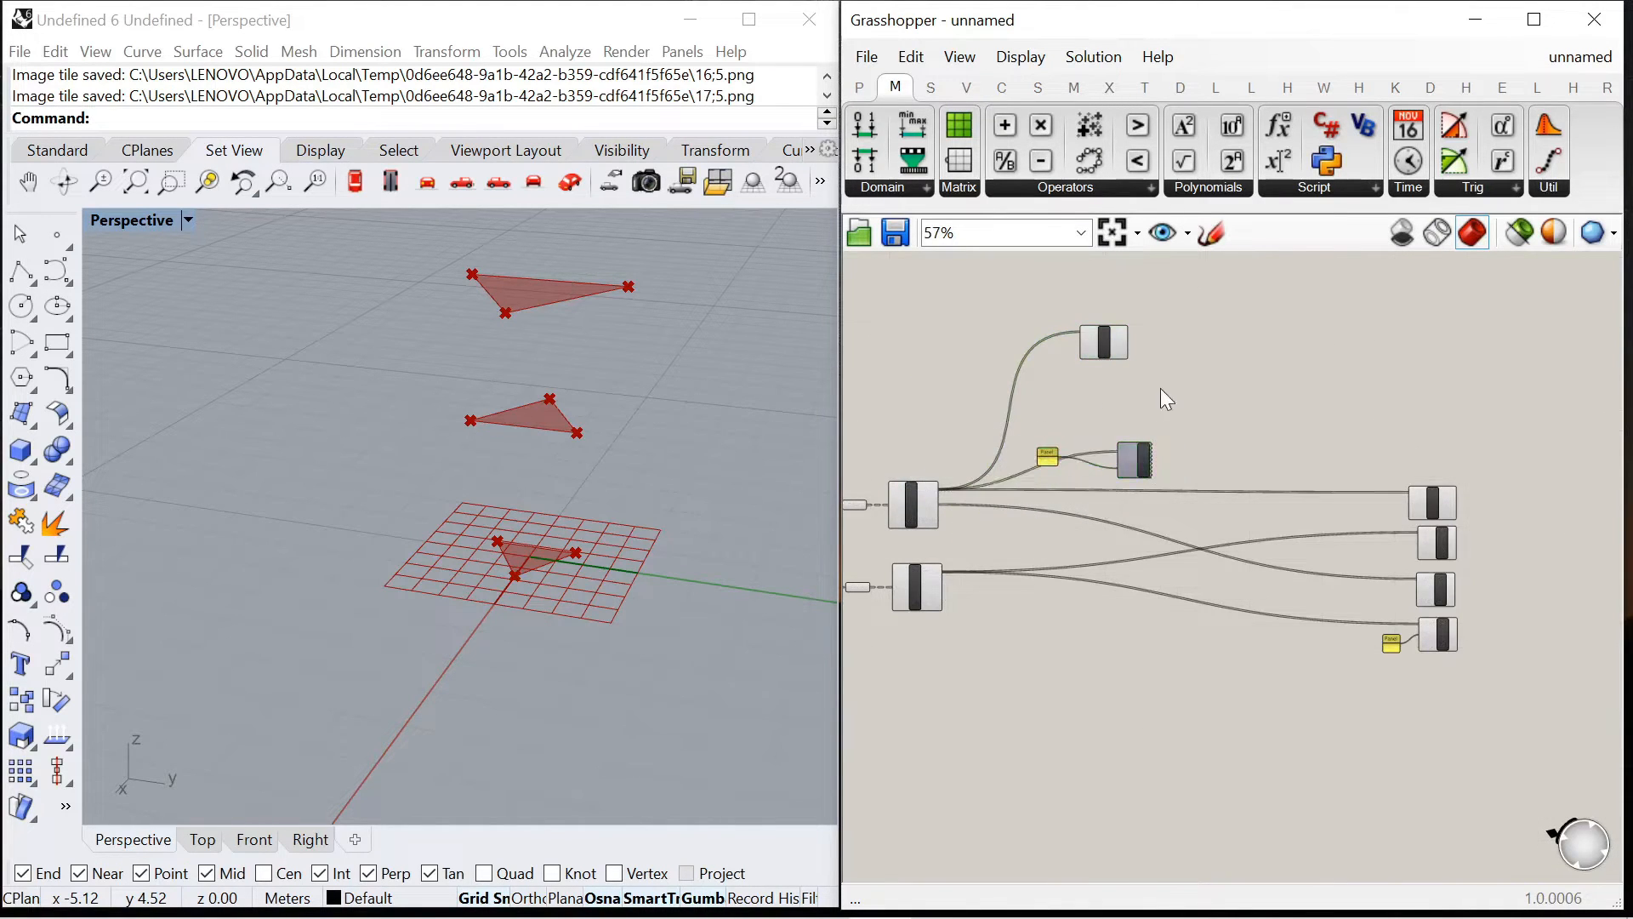
# Add a Rectangle component and connect the new List Item's Item output to its Plane input
pyautogui.scroll(3, 1039, 493)
pyautogui.scroll(-4, 1043, 478)
pyautogui.scroll(4, 1109, 375)
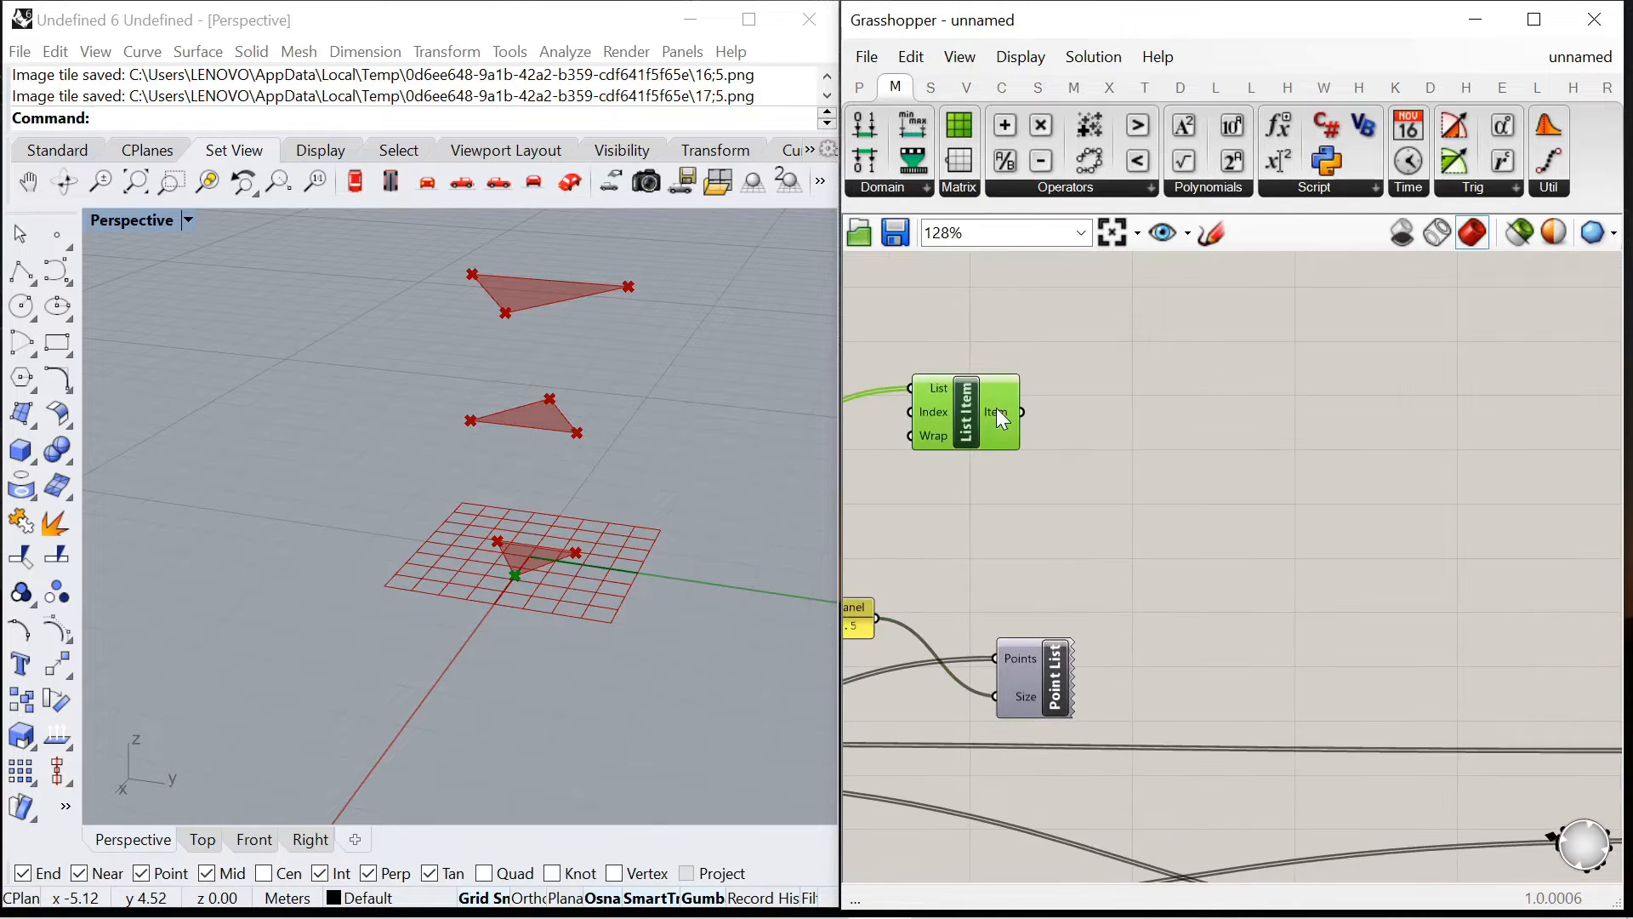
pyautogui.doubleClick(1106, 383)
pyautogui.write('rectangle')
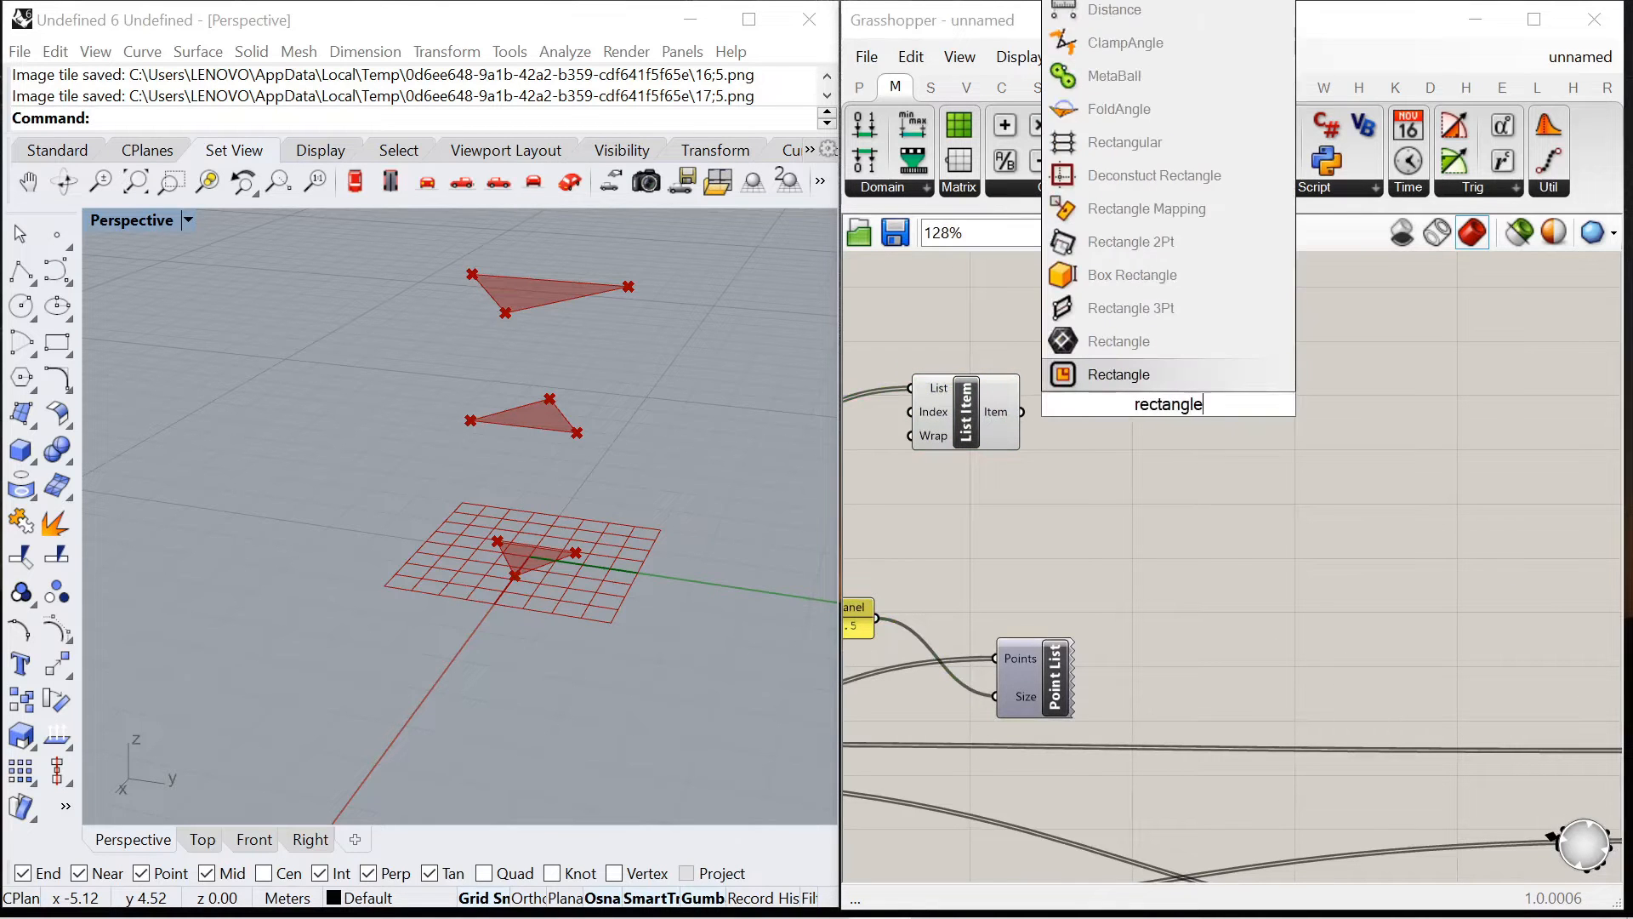
pyautogui.press('Return')
pyautogui.moveTo(1089, 370); pyautogui.dragTo(1094, 371)
pyautogui.moveTo(1176, 406); pyautogui.dragTo(1383, 453)
pyautogui.scroll(3, 1321, 417)
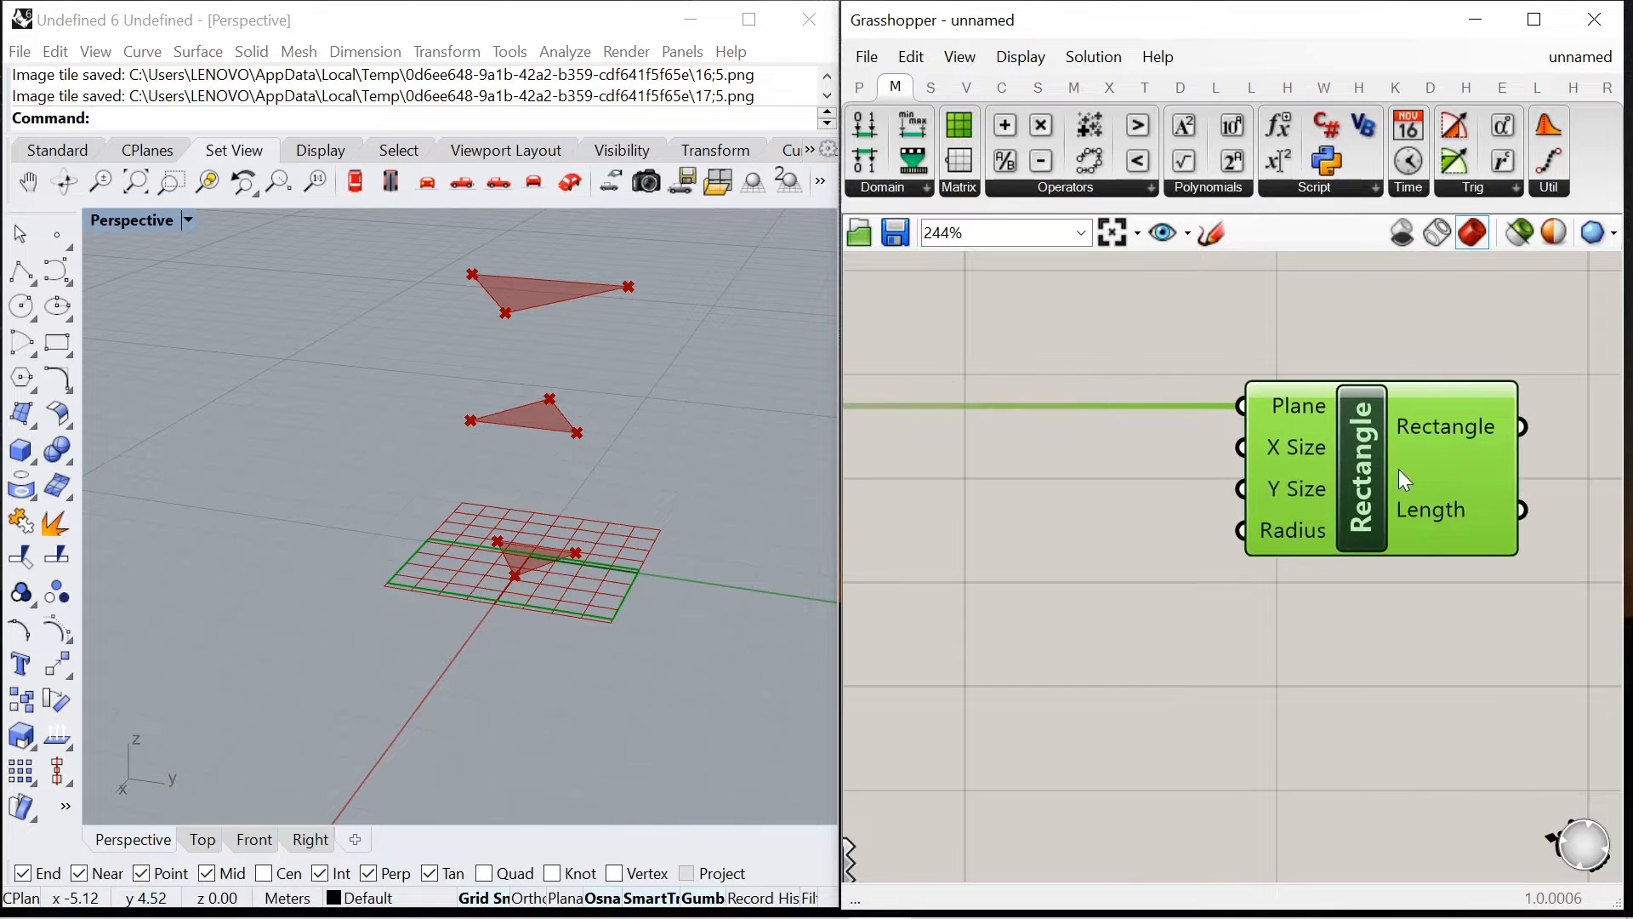
# Add a Construct Domain component and connect its Domain output to the Rectangle's X Size input
pyautogui.doubleClick(1076, 507)
pyautogui.write('domain')
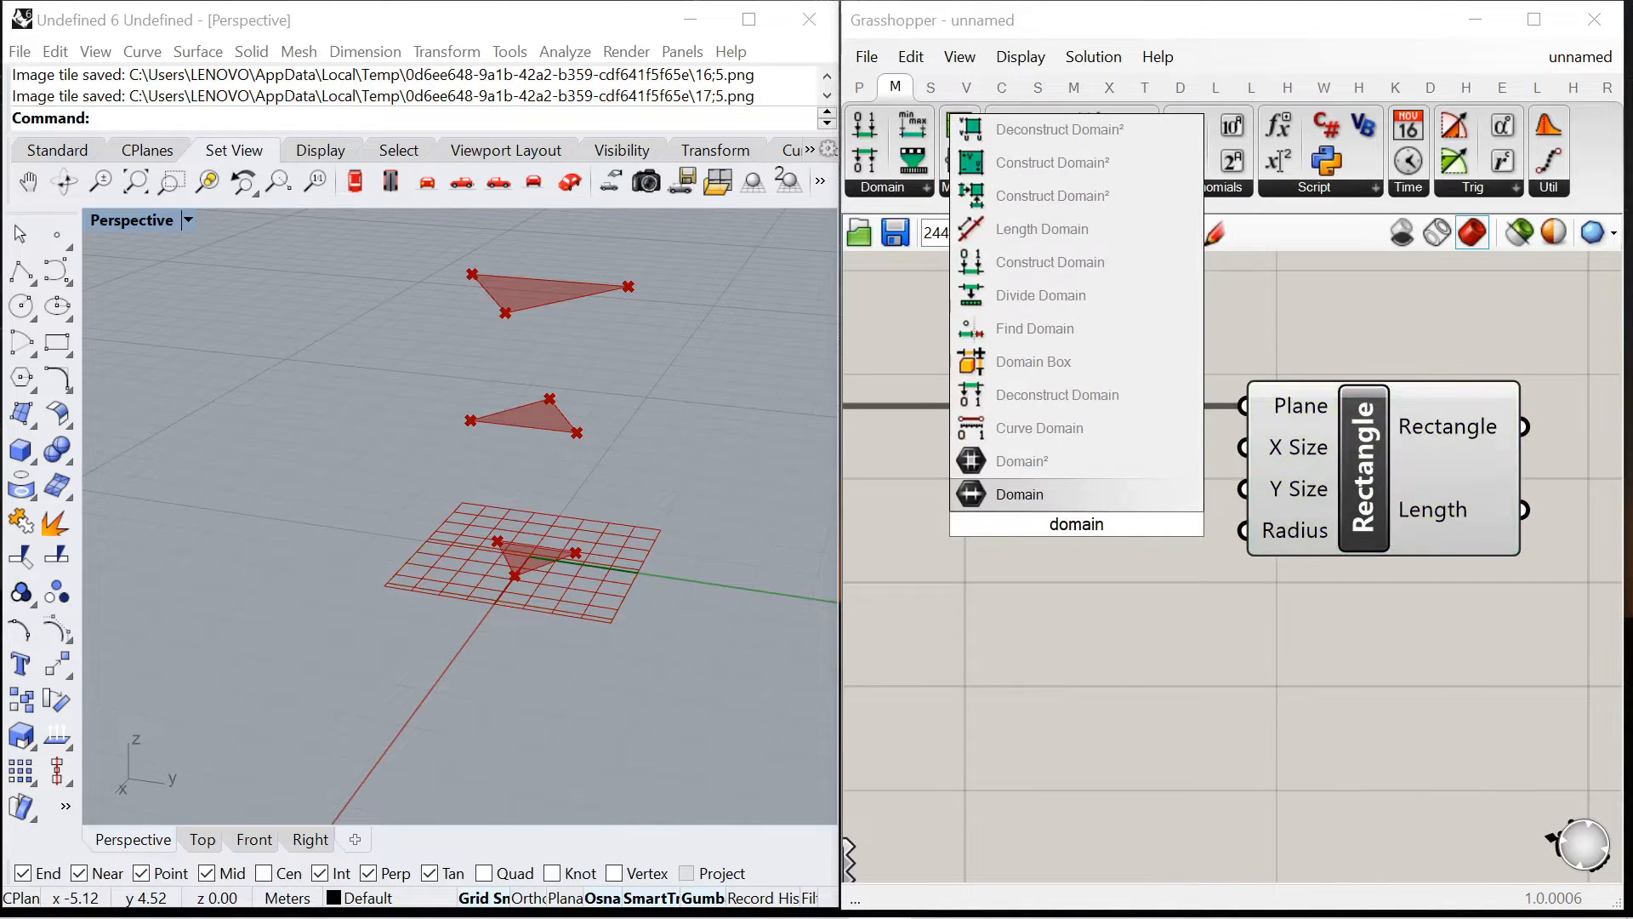
pyautogui.click(1052, 265)
pyautogui.scroll(-4, 1174, 481)
pyautogui.moveTo(1146, 474); pyautogui.dragTo(1123, 337)
pyautogui.click(1263, 476)
pyautogui.scroll(2, 1014, 333)
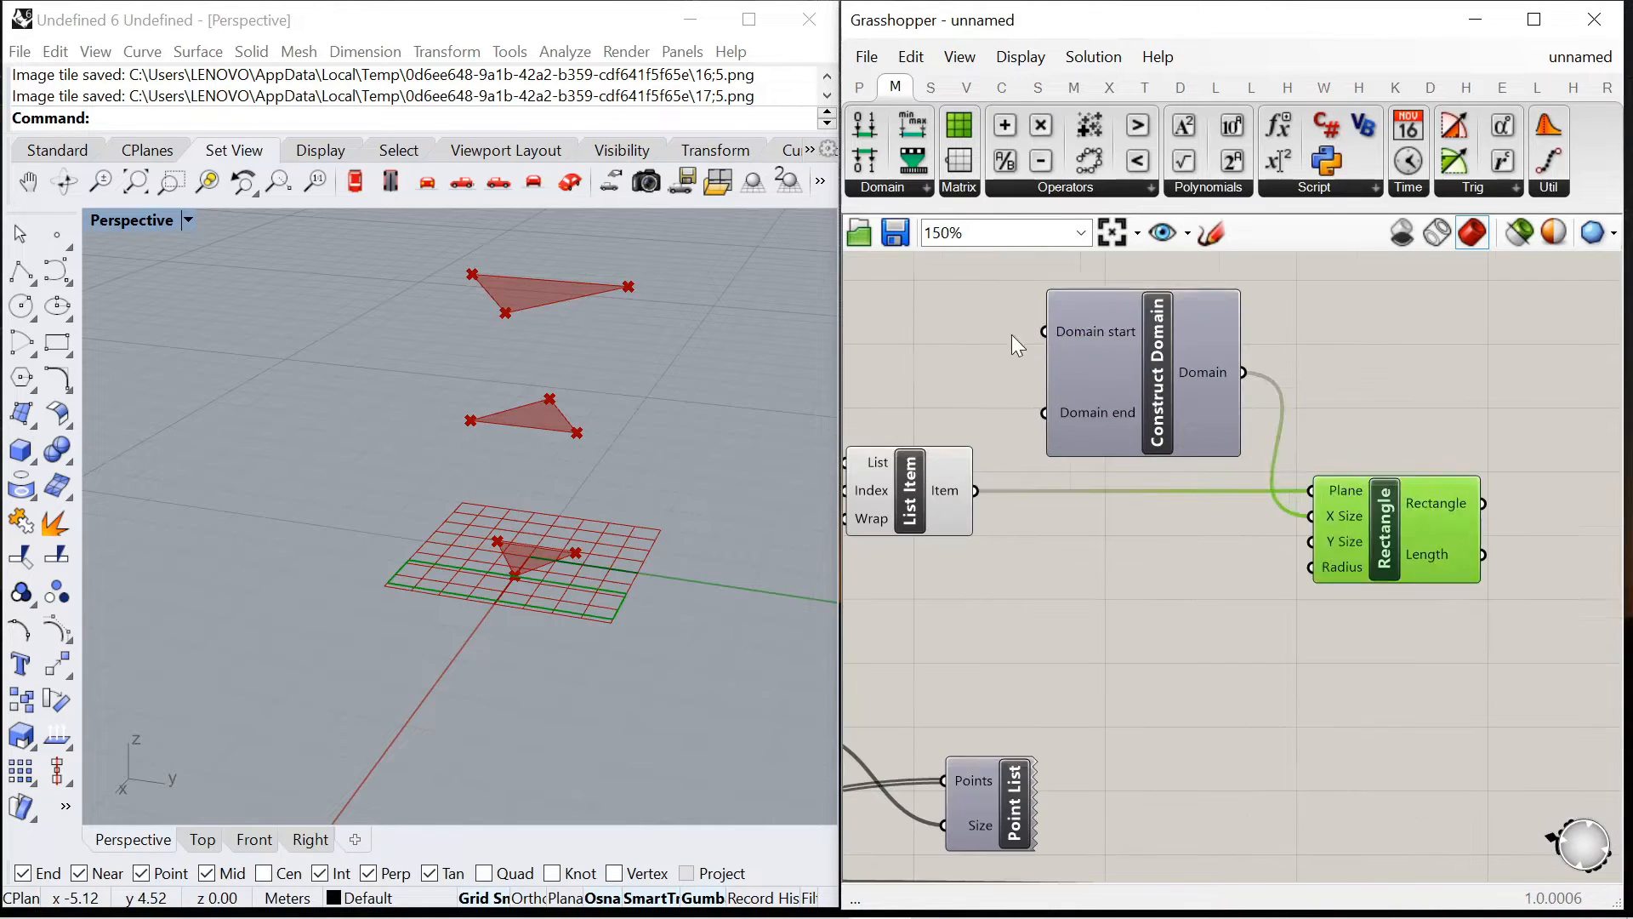
# Add a number slider ranging from 0 to 3.0 and place it beside the Construct Domain component
pyautogui.doubleClick(1012, 334)
pyautogui.write('0')
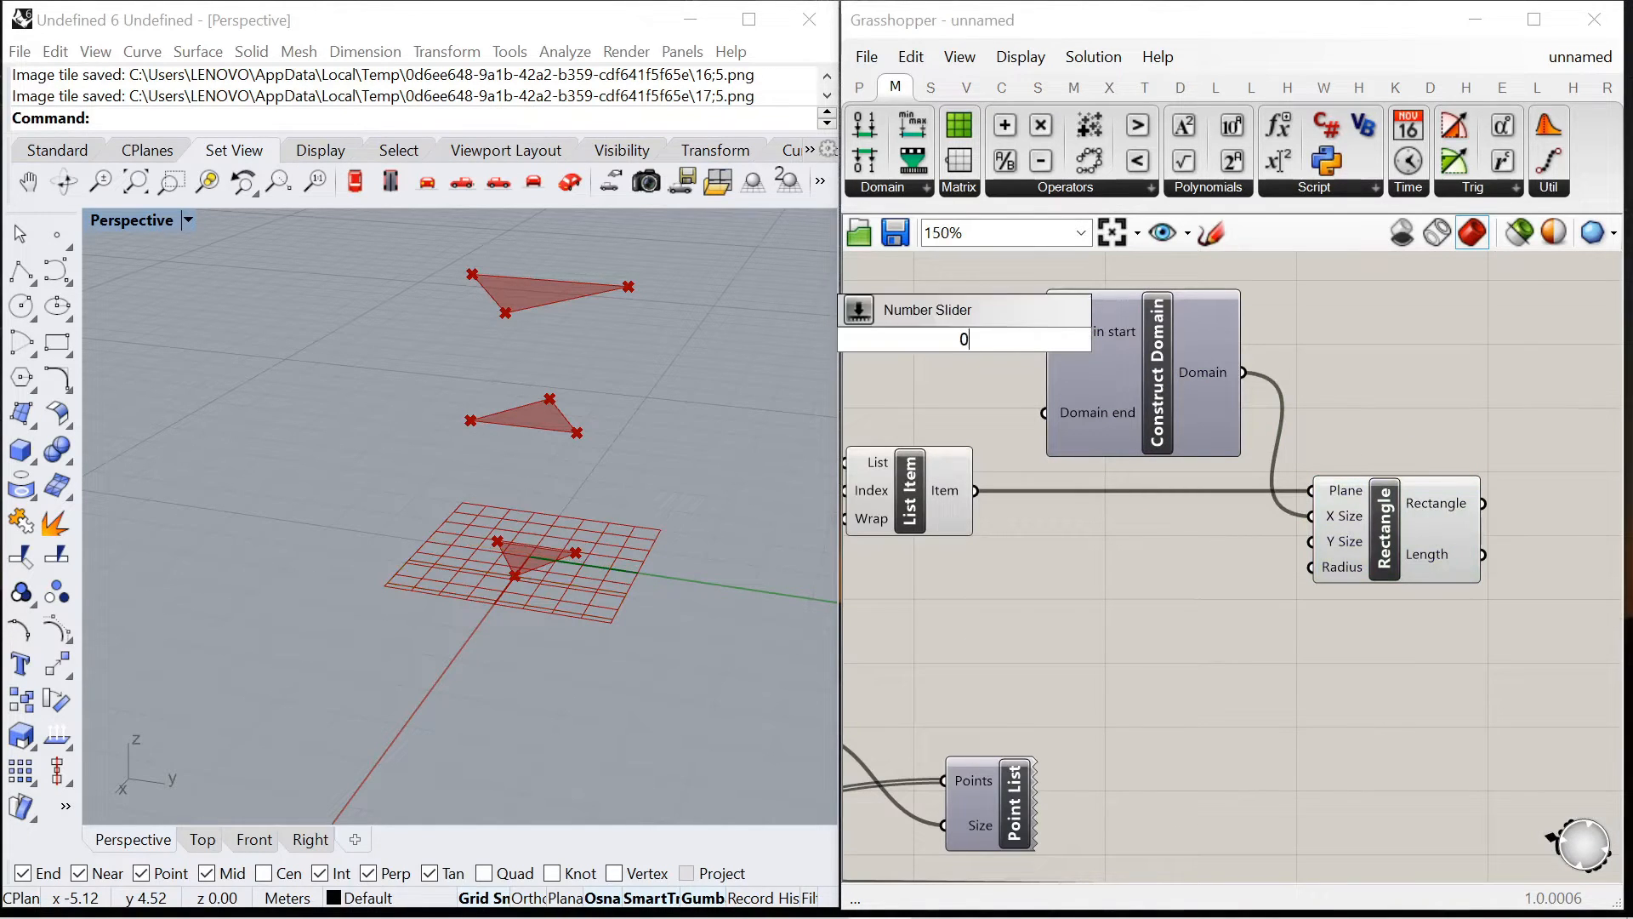
pyautogui.write('<3.0')
pyautogui.press('Return')
pyautogui.scroll(-3, 993, 347)
pyautogui.moveTo(851, 314); pyautogui.dragTo(1100, 284, button='right')
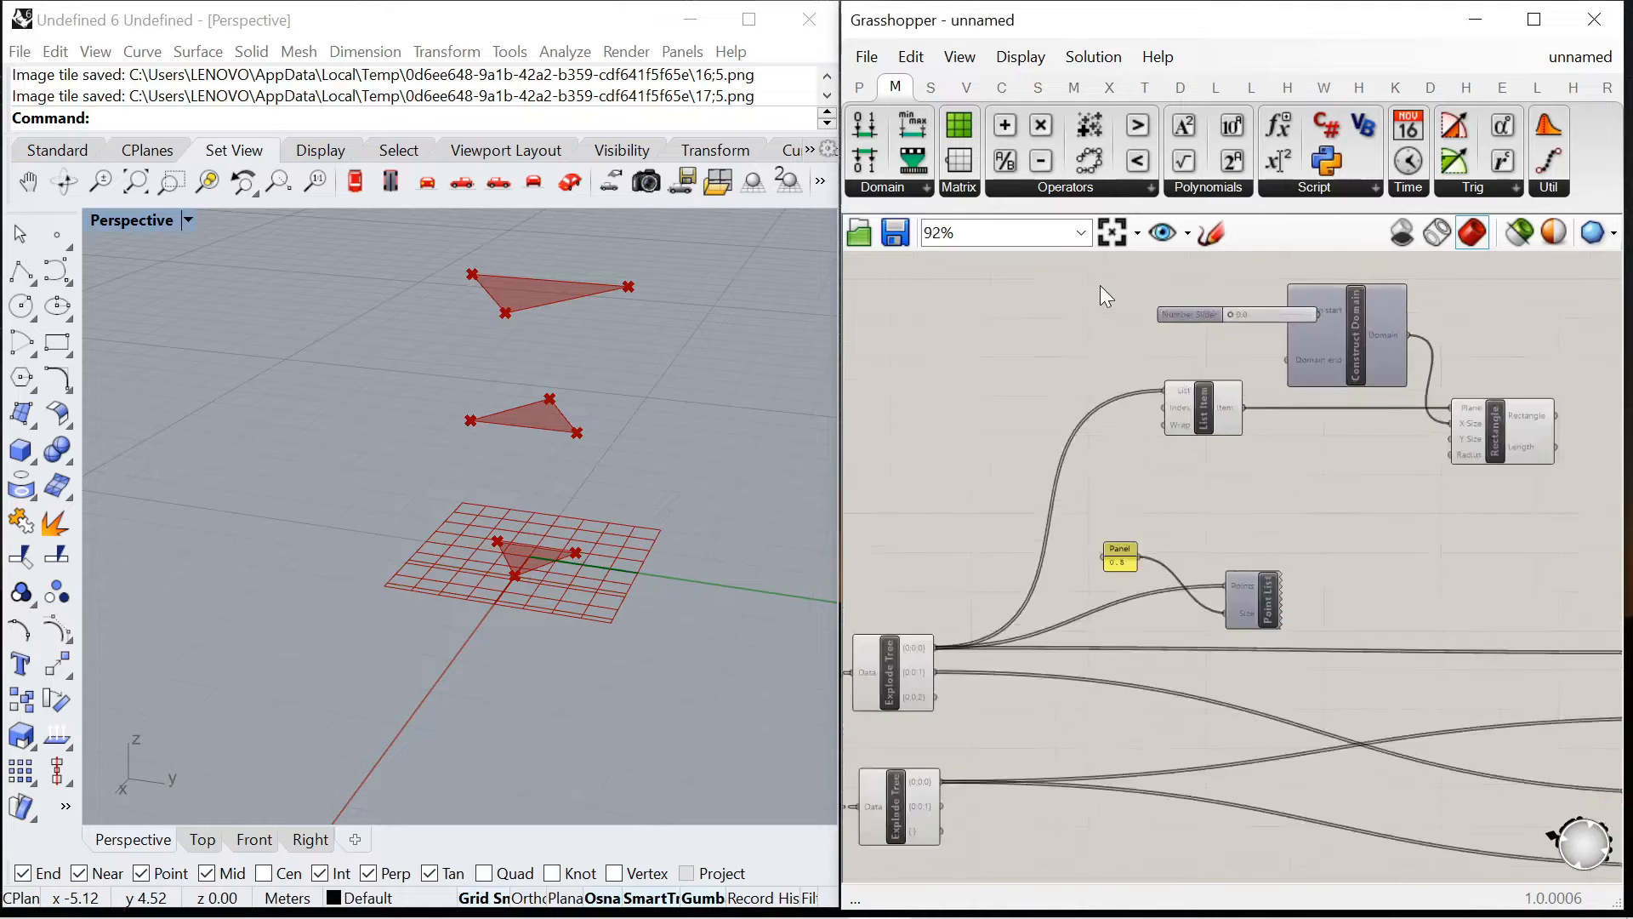
pyautogui.scroll(5, 1100, 284)
pyautogui.moveTo(1308, 353); pyautogui.dragTo(1104, 338)
pyautogui.moveTo(1299, 351); pyautogui.dragTo(1108, 336)
# Add a Negative component and connect its Result to the Construct Domain's Domain start input
pyautogui.doubleClick(1240, 361)
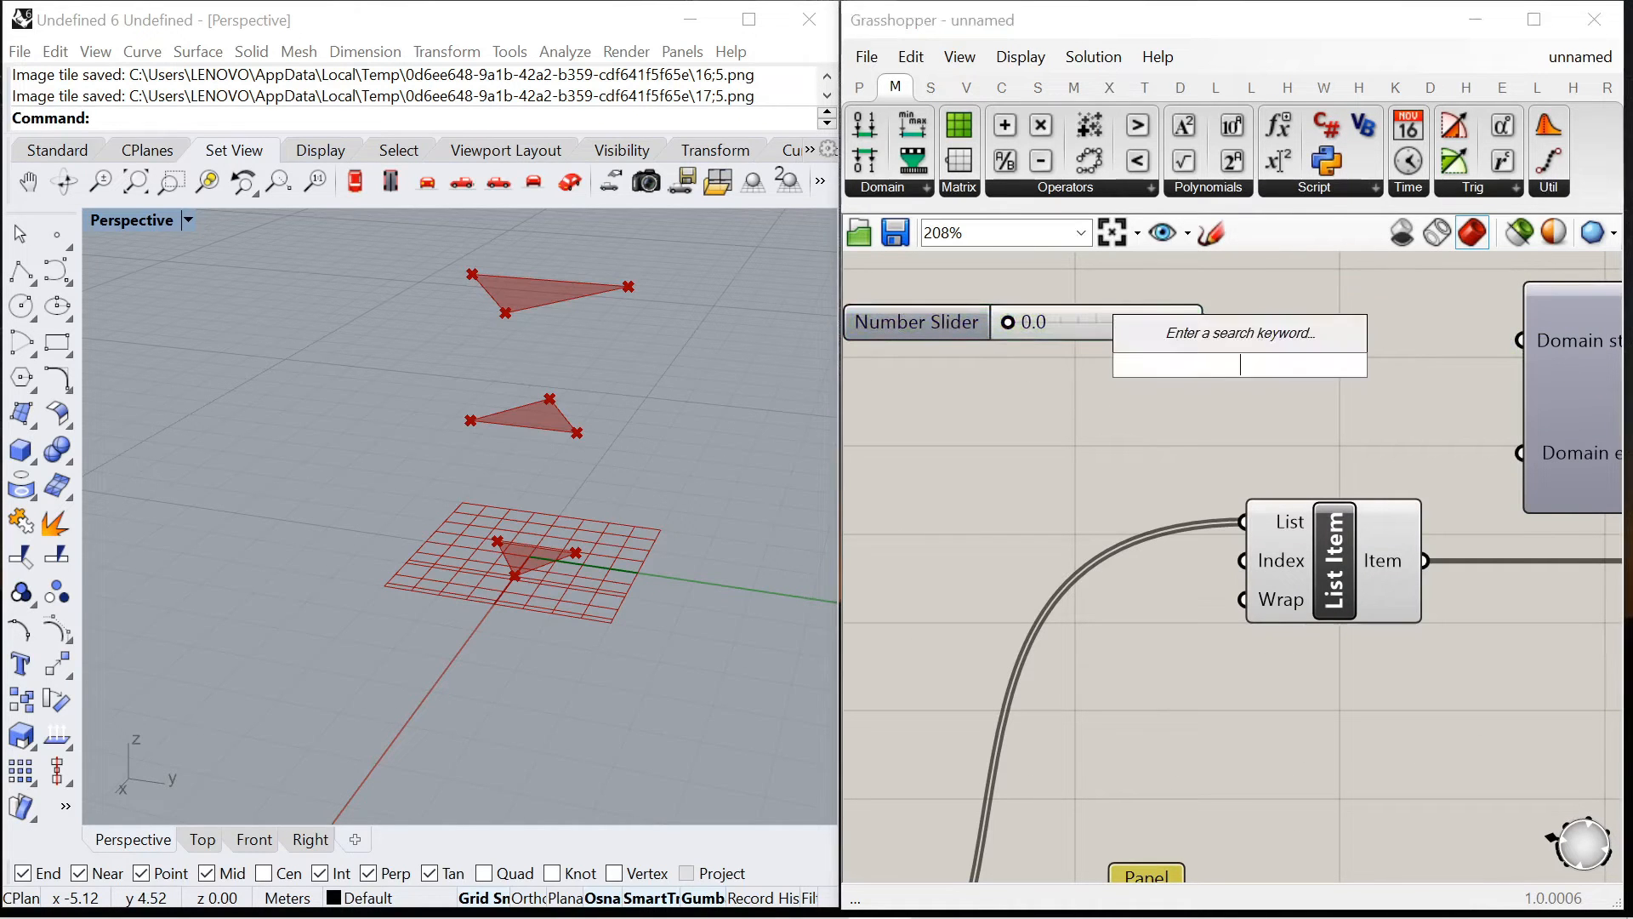
pyautogui.write('negative')
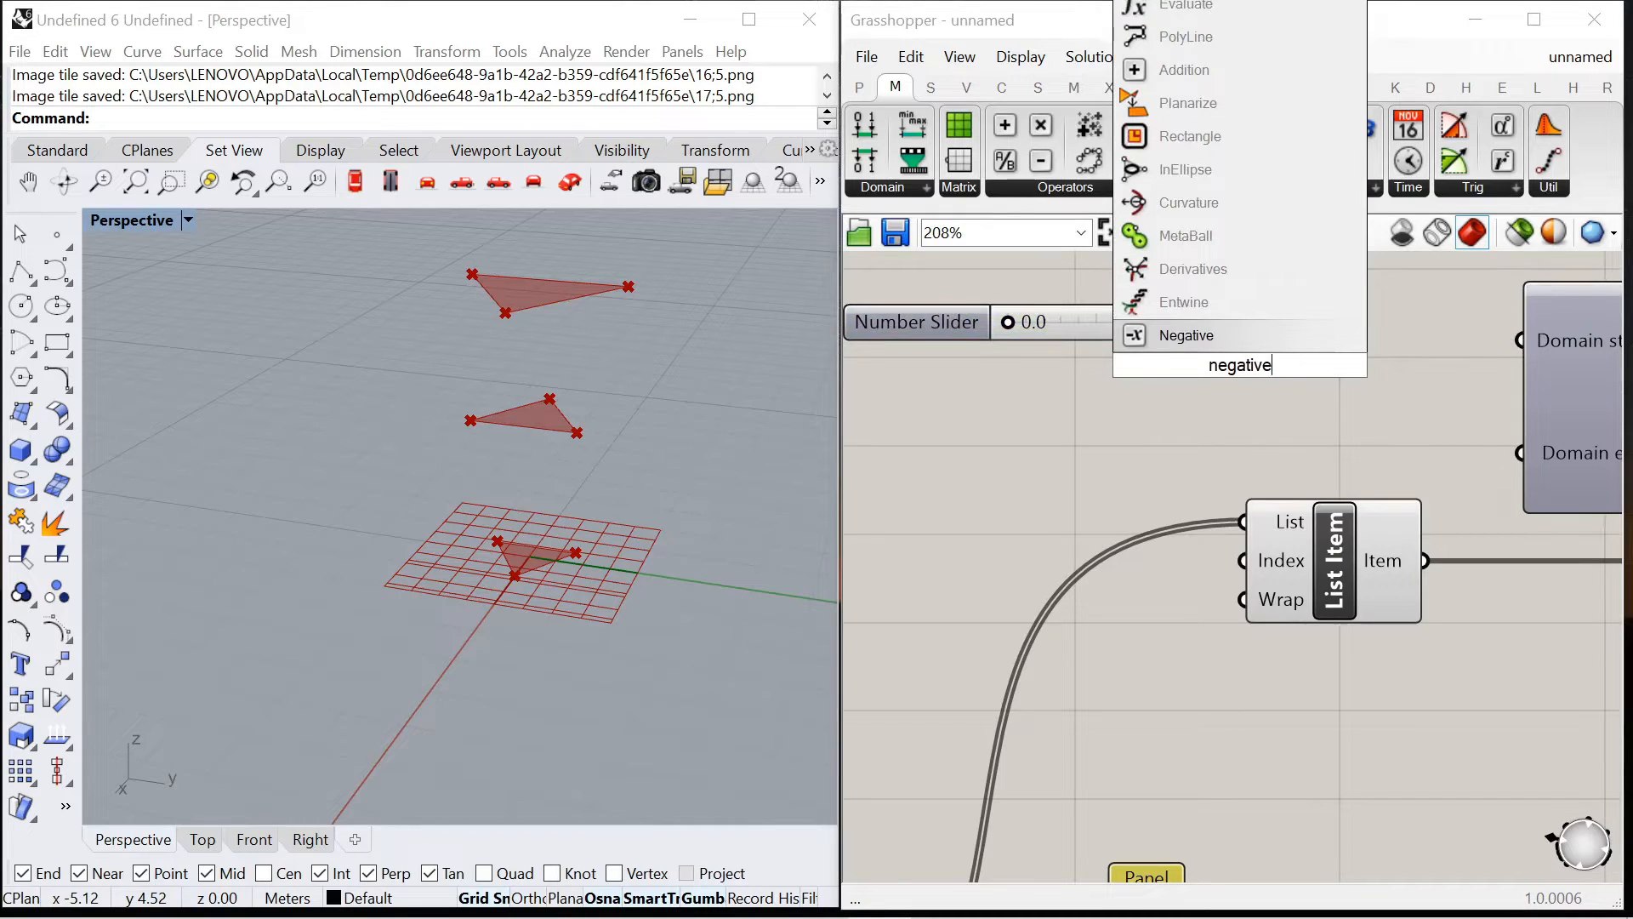
pyautogui.press('Return')
pyautogui.scroll(-1, 1238, 353)
pyautogui.moveTo(1274, 357); pyautogui.dragTo(1479, 341)
pyautogui.moveTo(1364, 354); pyautogui.dragTo(1204, 358, button='right')
pyautogui.scroll(-1, 1204, 358)
pyautogui.moveTo(1442, 376); pyautogui.dragTo(1447, 351)
pyautogui.moveTo(1227, 342); pyautogui.dragTo(1233, 318)
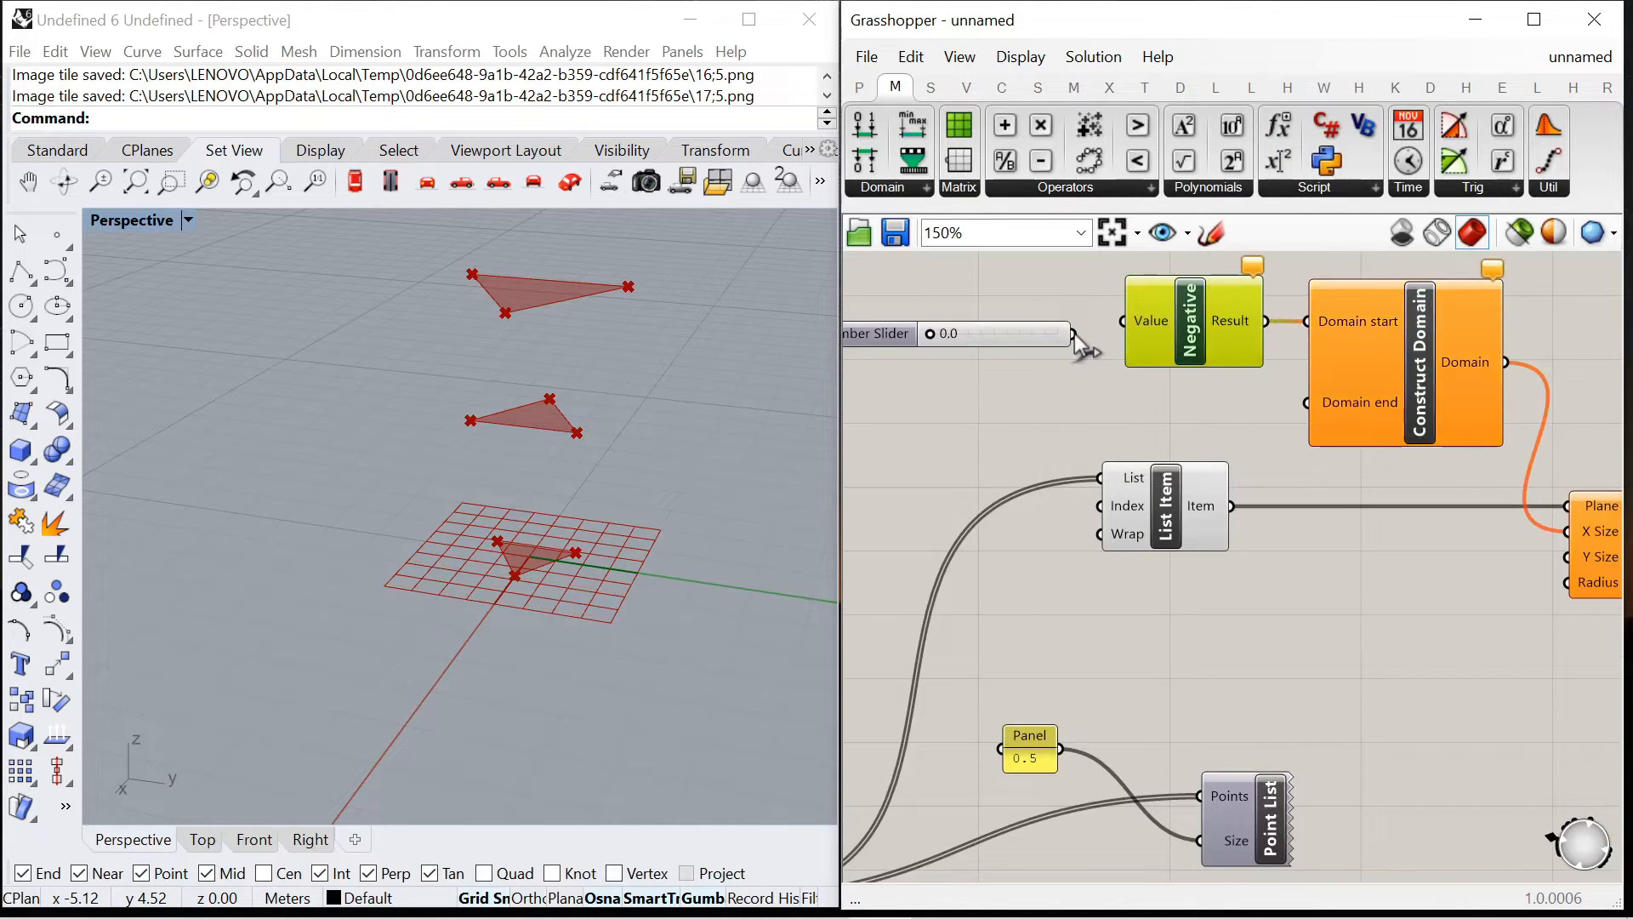
# Connect the number slider to both the Negative component's Value and the Construct Domain's Domain end
pyautogui.moveTo(1074, 334); pyautogui.dragTo(1075, 338)
pyautogui.moveTo(1315, 439); pyautogui.dragTo(1310, 404)
pyautogui.scroll(-3, 1310, 394)
pyautogui.scroll(4, 1003, 353)
# Move the domain slider below the Negative component, set it to 0.1, and connect Domain to the Rectangle's Y Size as well
pyautogui.moveTo(1062, 358); pyautogui.dragTo(1043, 421)
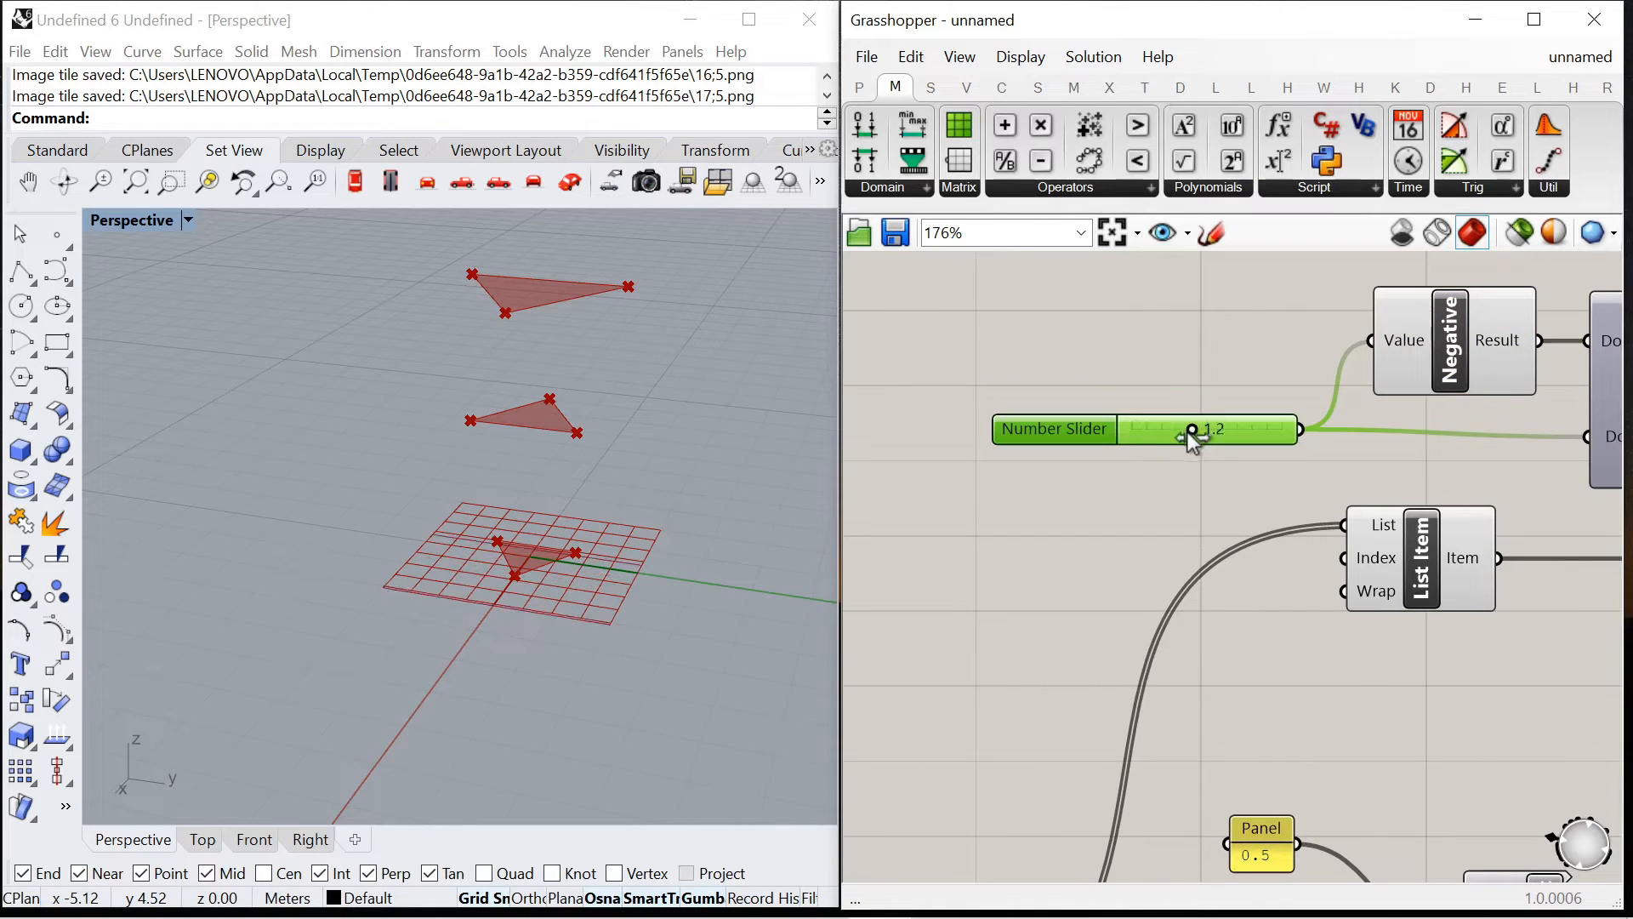
pyautogui.moveTo(1146, 433); pyautogui.dragTo(1134, 433)
pyautogui.scroll(-6, 1089, 374)
pyautogui.scroll(5, 1366, 408)
pyautogui.moveTo(1264, 356); pyautogui.dragTo(1271, 479)
pyautogui.scroll(1, 1326, 563)
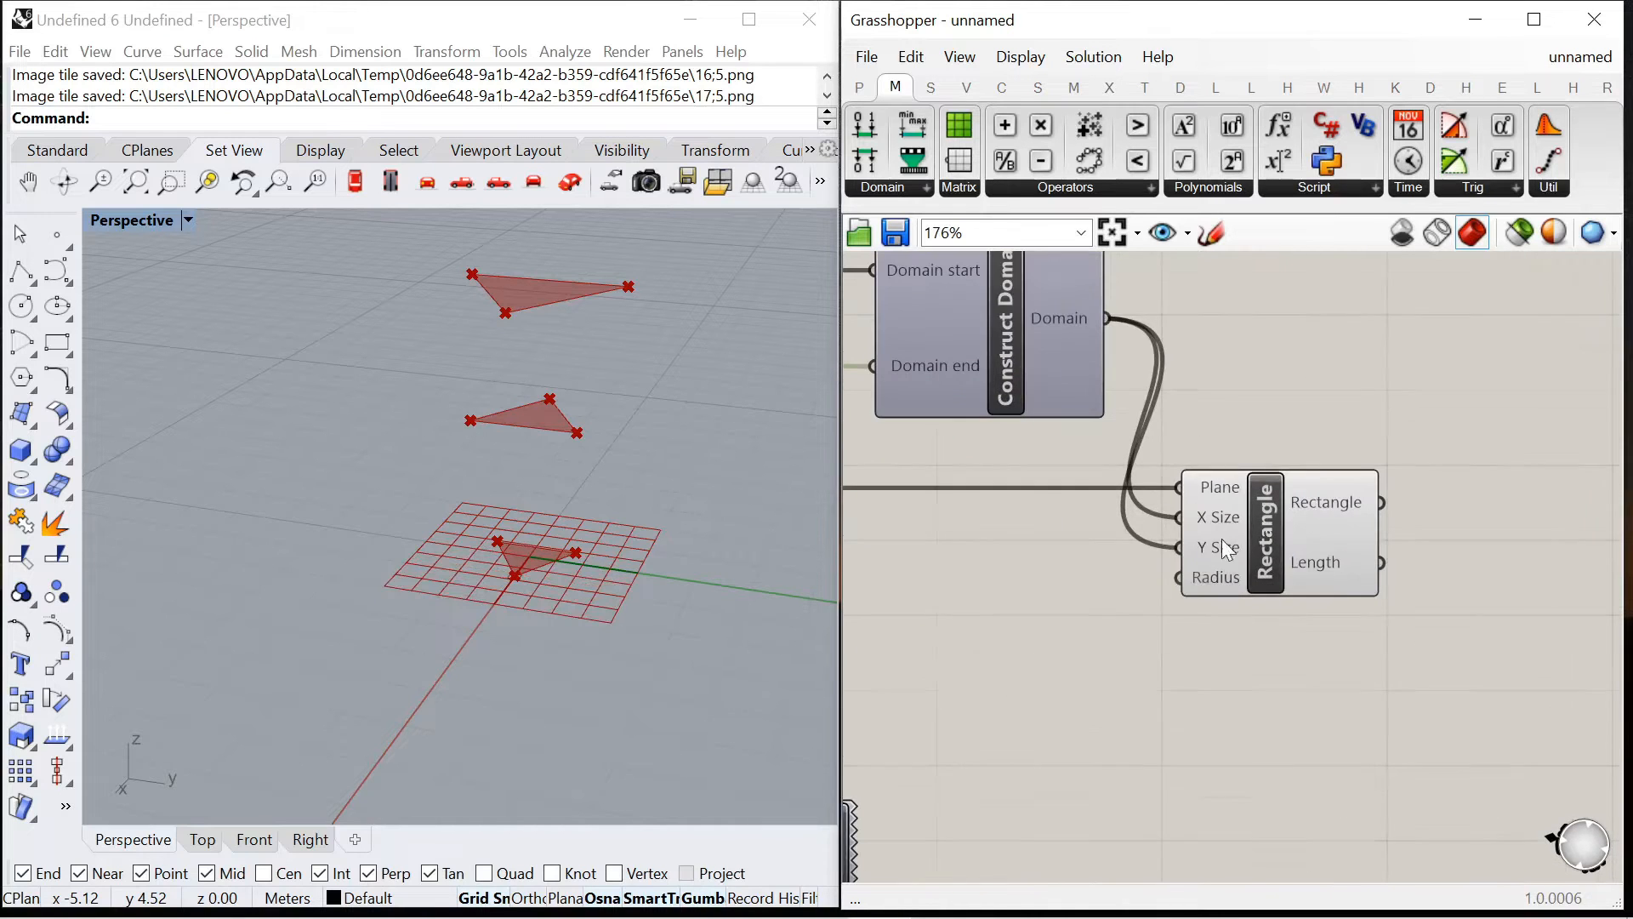
# Add a second number slider ranging from 0 to 3.0 next to the Rectangle component
pyautogui.doubleClick(1111, 567)
pyautogui.write('0<')
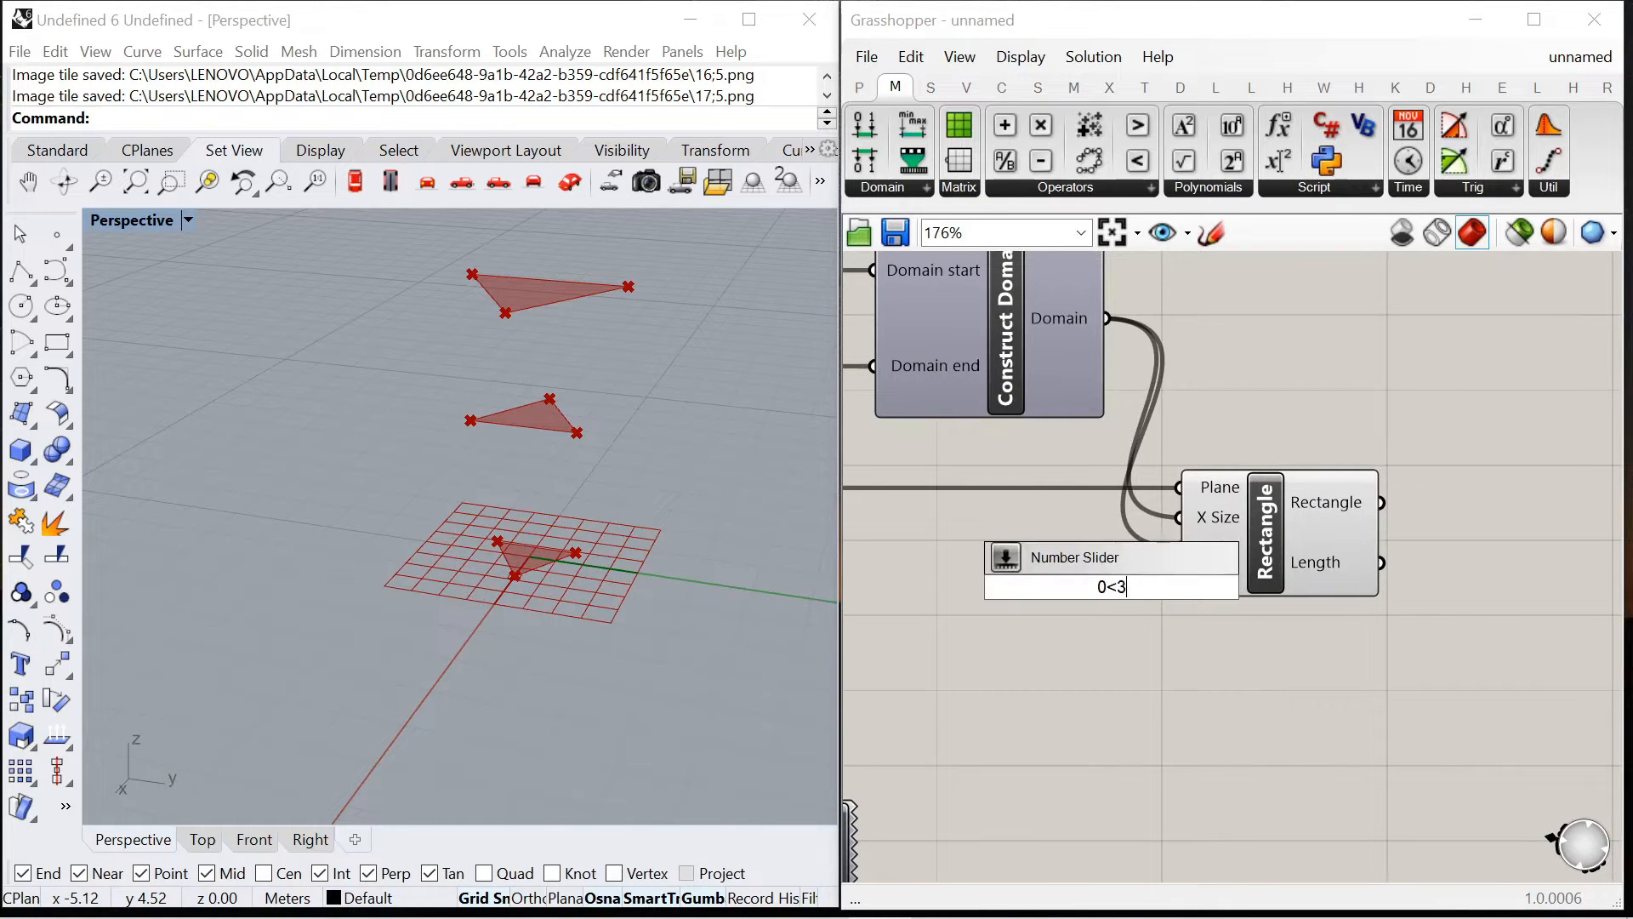
pyautogui.write('3.0')
pyautogui.press('Return')
pyautogui.scroll(-5, 1400, 551)
pyautogui.scroll(6, 1359, 527)
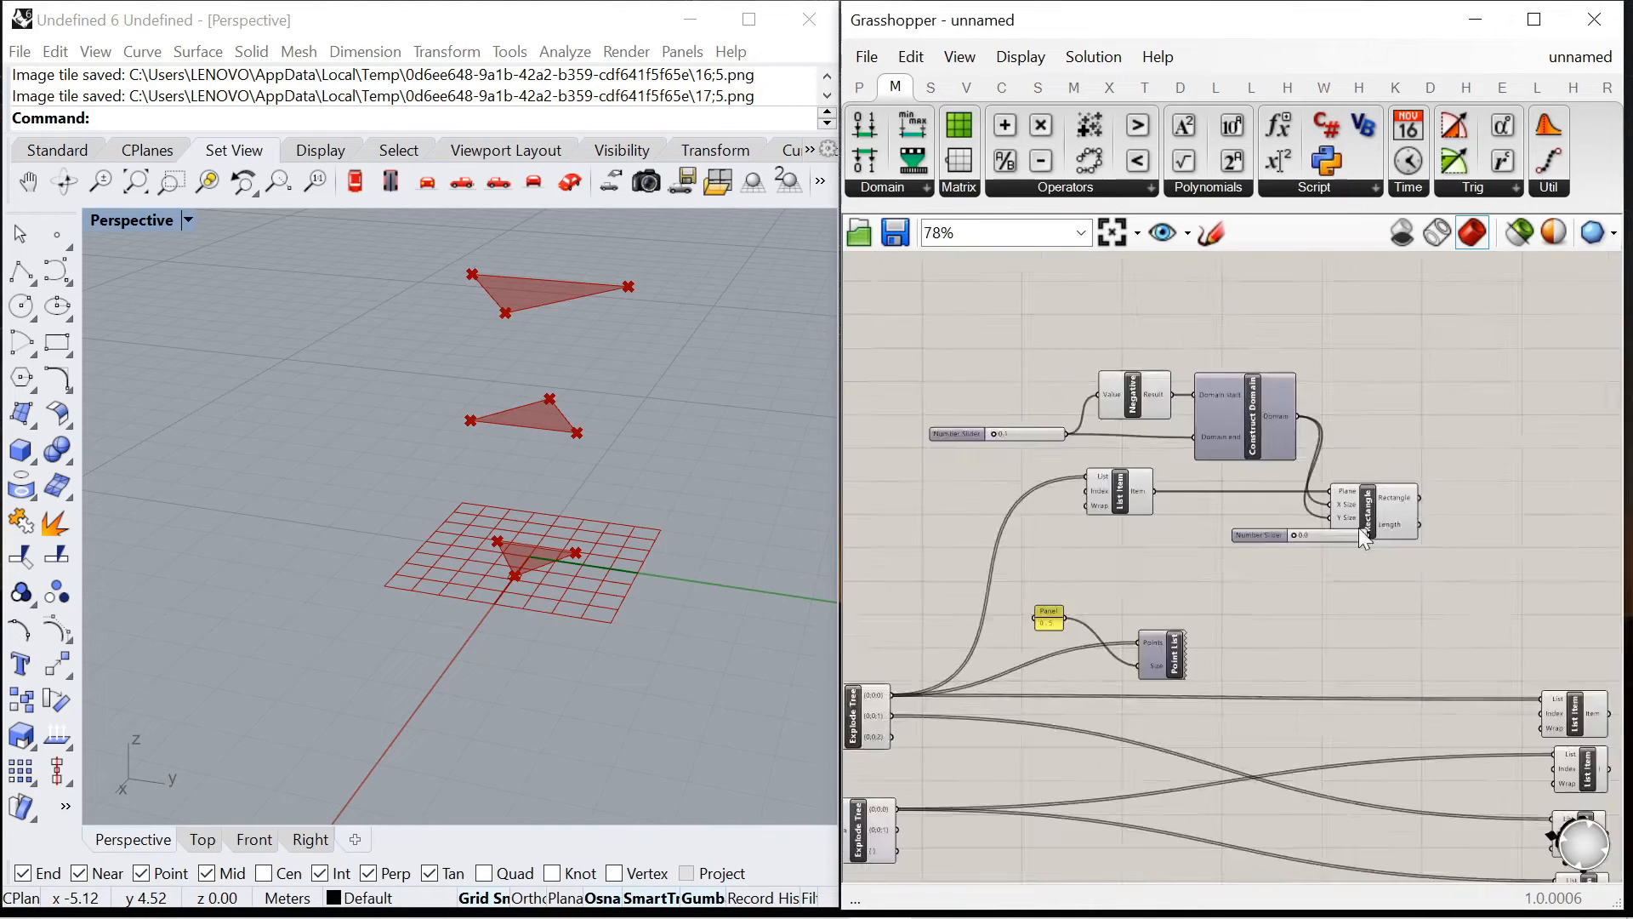
# Replace the domain on the Rectangle's X Size with the new slider and set that slider to 3.0
pyautogui.click(1460, 497)
pyautogui.moveTo(1460, 497); pyautogui.dragTo(1470, 490)
pyautogui.moveTo(1324, 483); pyautogui.dragTo(1325, 462)
pyautogui.moveTo(1077, 542); pyautogui.dragTo(980, 470)
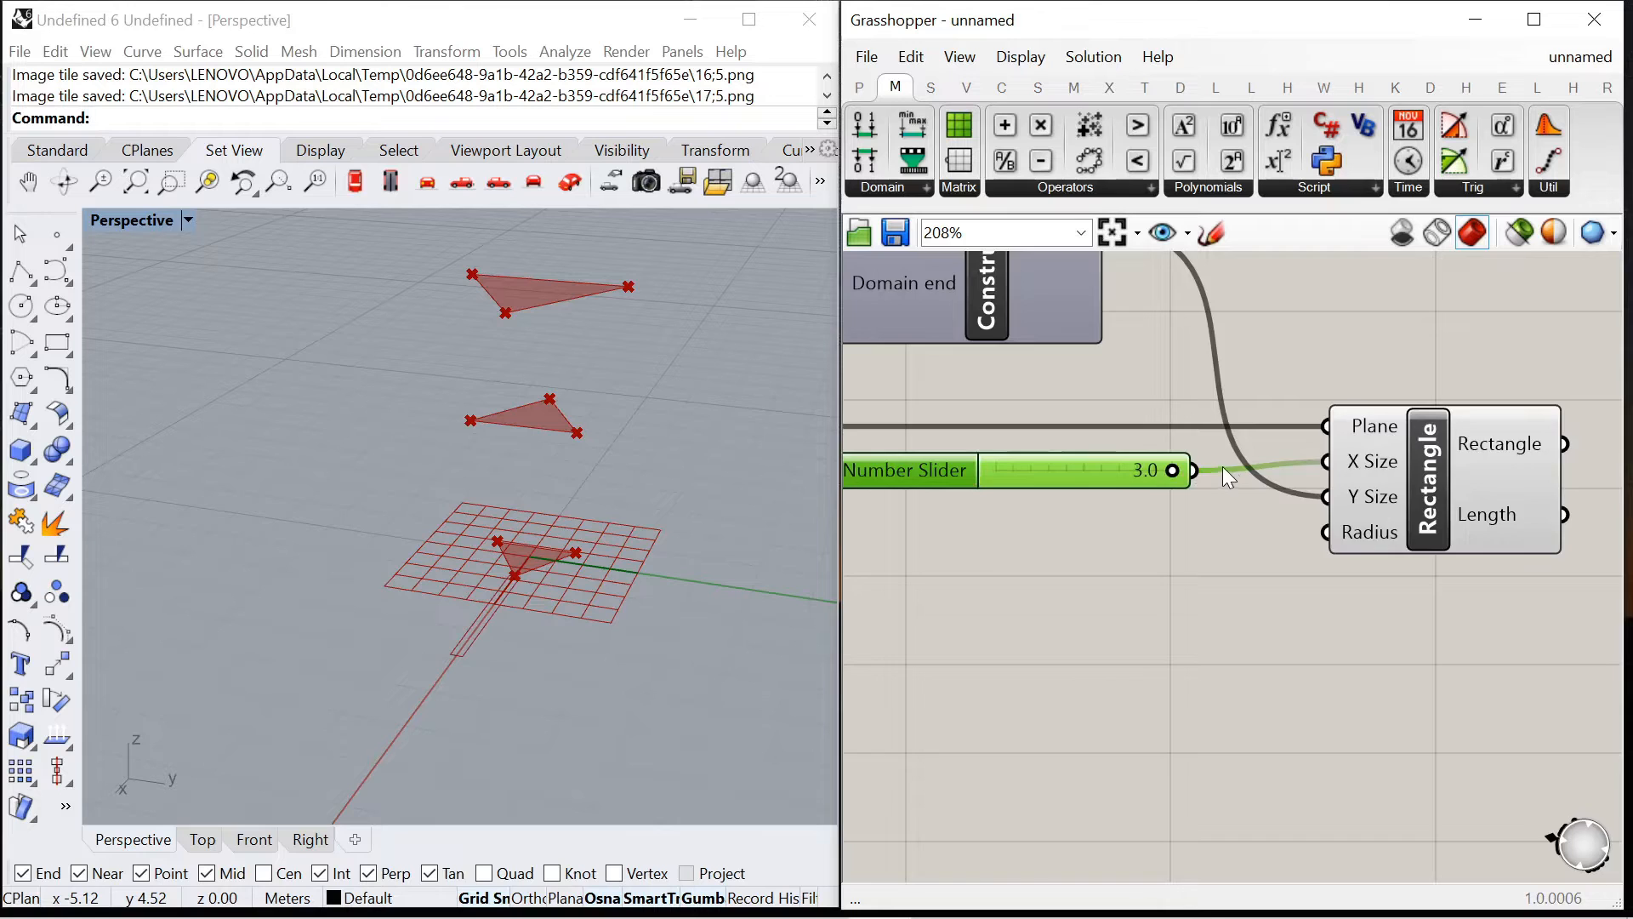
# Widen the rectangle by raising the slider that feeds the Negative and Construct Domain components
pyautogui.scroll(-2, 1222, 466)
pyautogui.scroll(4, 903, 405)
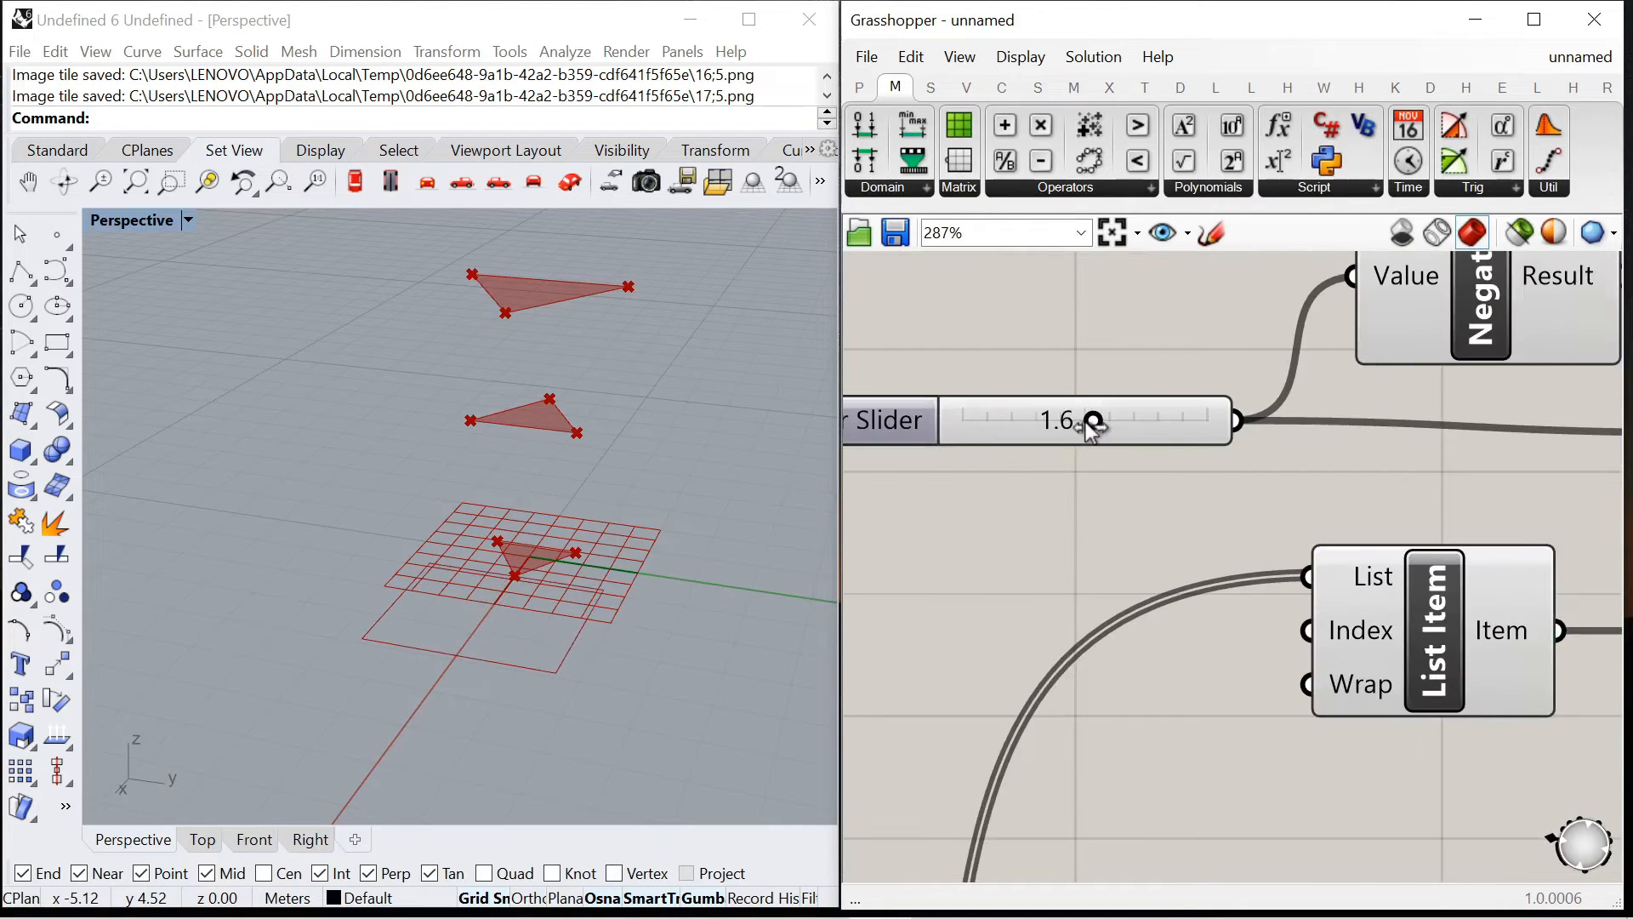
pyautogui.scroll(-5, 1125, 425)
pyautogui.scroll(5, 1140, 416)
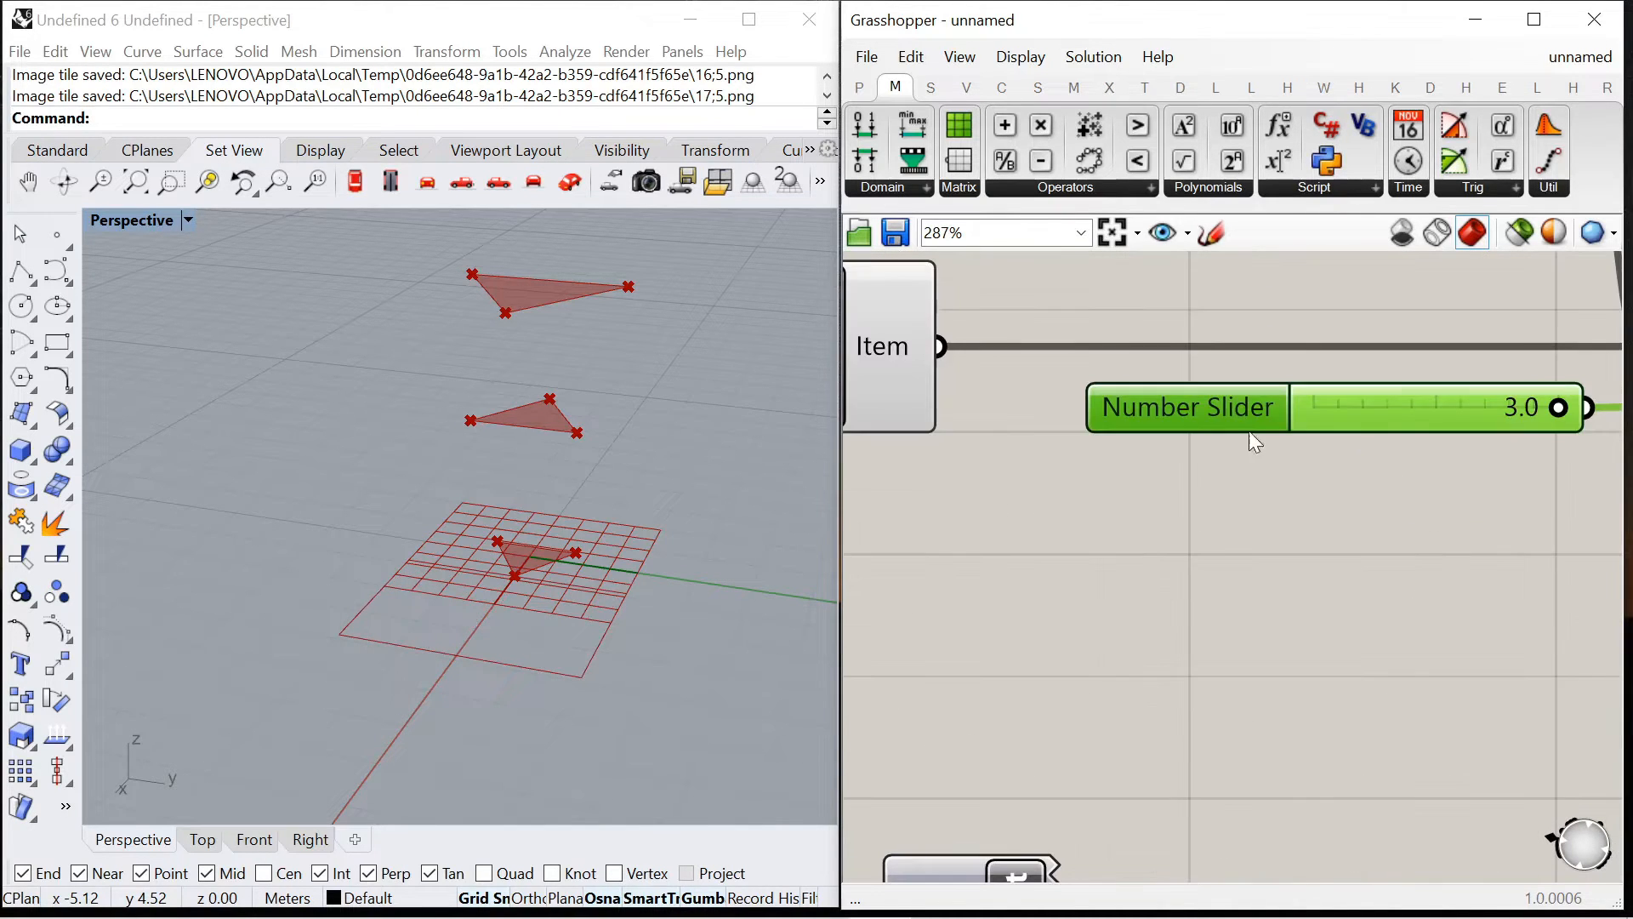
# Raise the maximum of the number slider feeding the Rectangle's X Size to 5
pyautogui.doubleClick(1233, 417)
pyautogui.doubleClick(1307, 492)
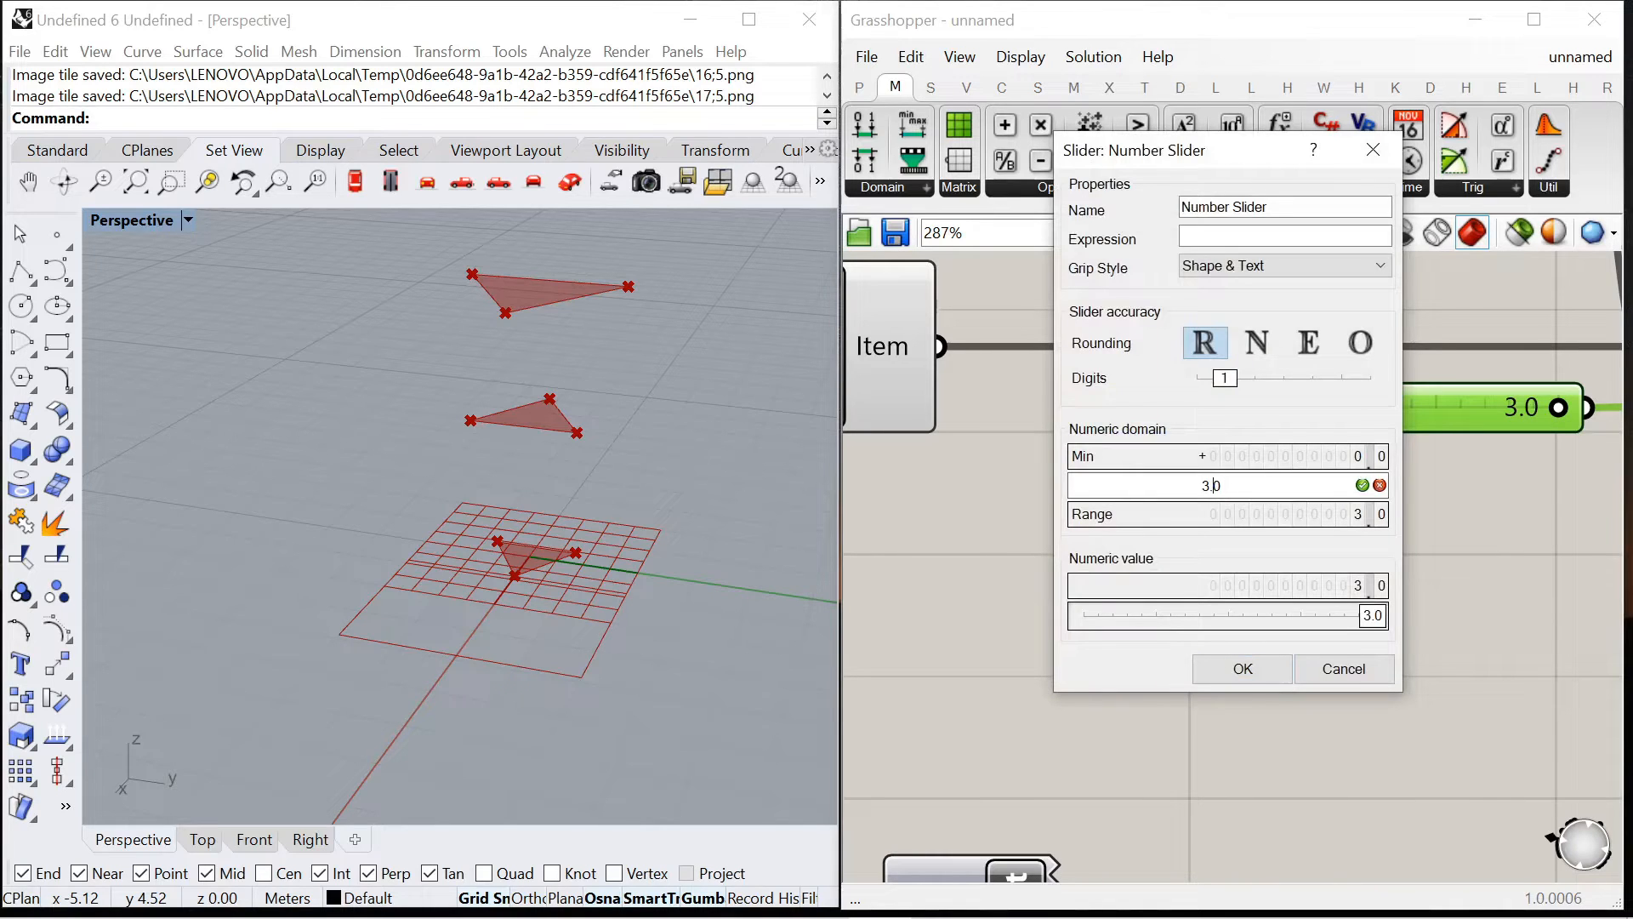
pyautogui.write('5')
pyautogui.click(1363, 487)
pyautogui.click(1241, 671)
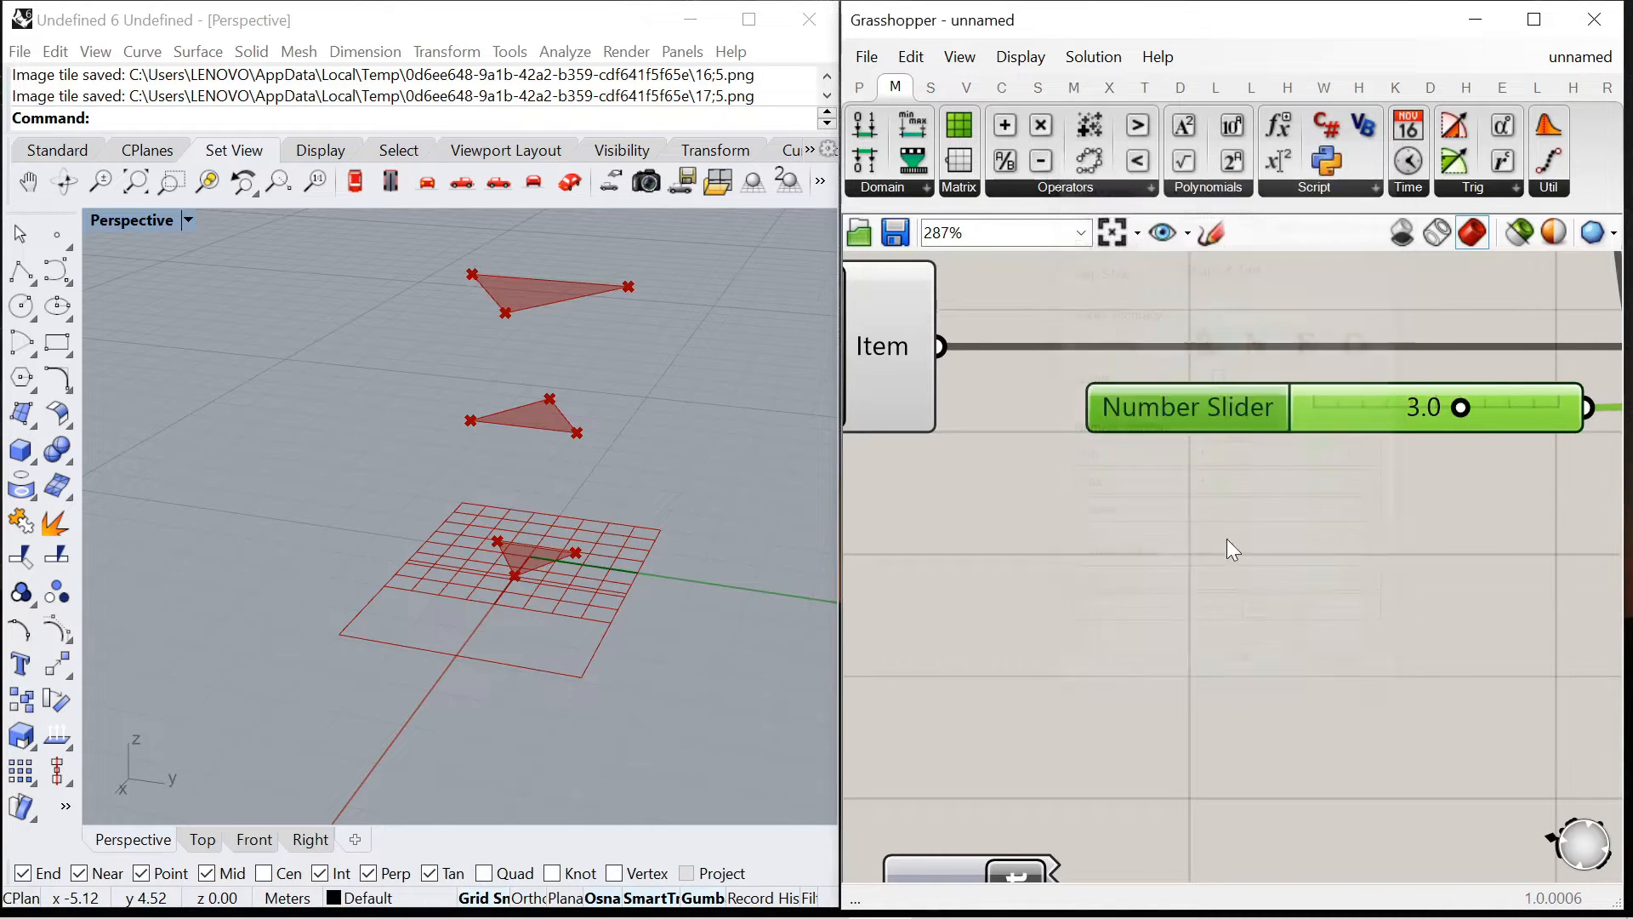
# Set the Rectangle's X Size slider to 4.0 and shift the Rectangle component slightly away from it
pyautogui.scroll(-4, 1191, 506)
pyautogui.scroll(4, 1314, 473)
pyautogui.moveTo(457, 598); pyautogui.dragTo(528, 599, button='right')
pyautogui.scroll(3, 1284, 478)
pyautogui.moveTo(1284, 477); pyautogui.dragTo(1153, 501)
pyautogui.moveTo(606, 625); pyautogui.dragTo(500, 625, button='right')
pyautogui.scroll(-9, 1136, 465)
pyautogui.scroll(2, 1292, 502)
pyautogui.moveTo(1221, 434); pyautogui.dragTo(1240, 435)
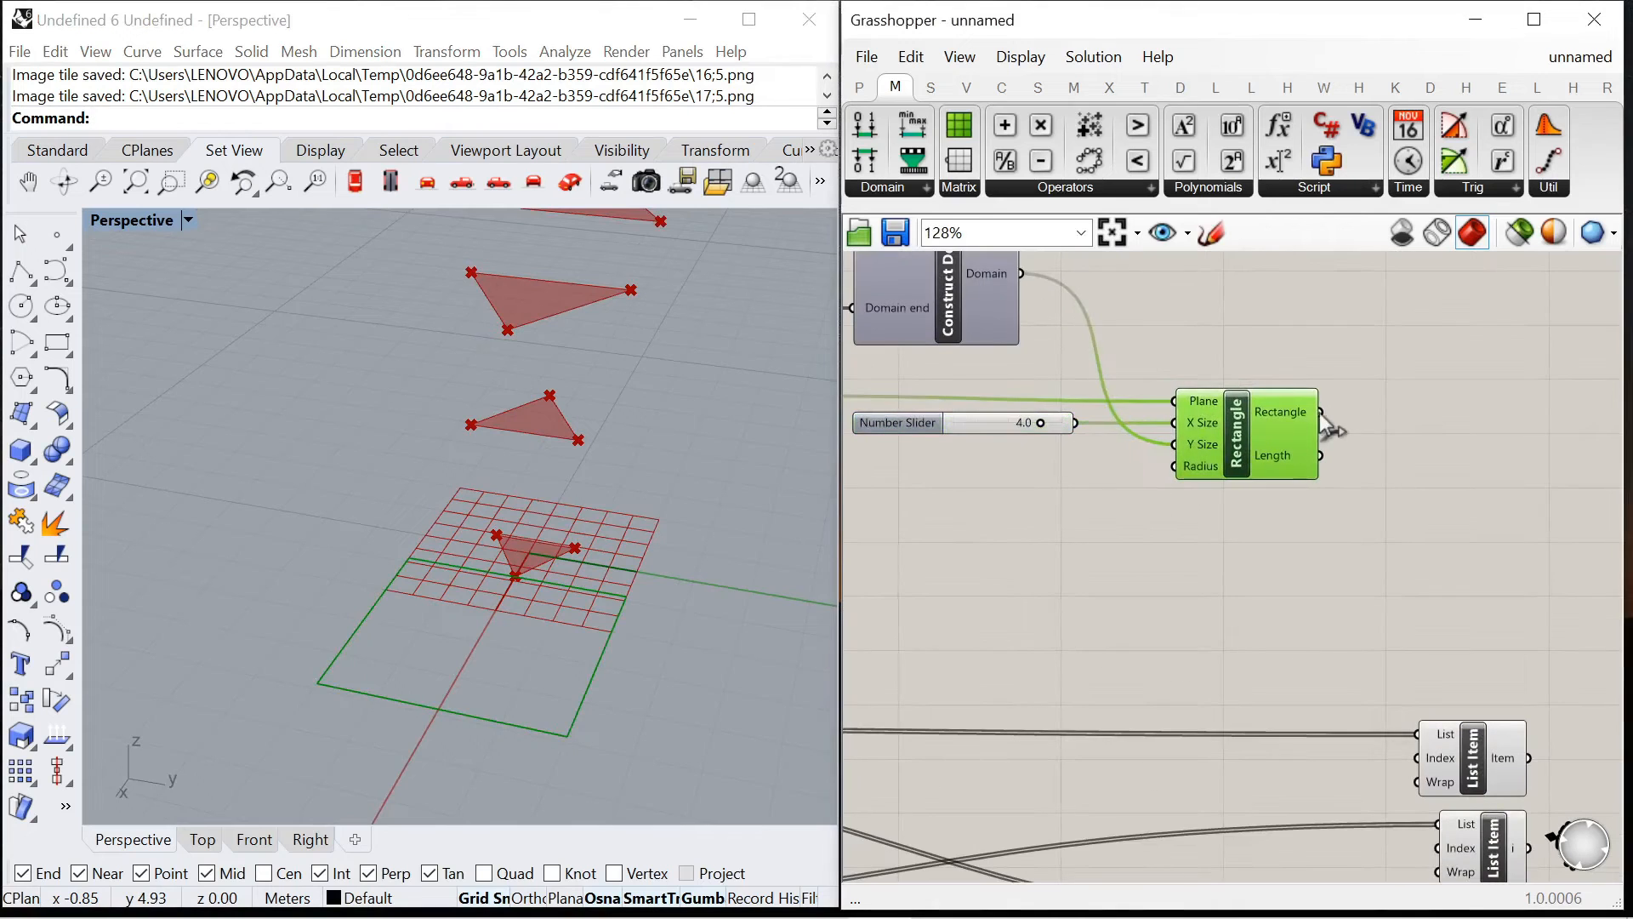
pyautogui.scroll(-6, 1166, 385)
pyautogui.scroll(6, 1272, 393)
pyautogui.click(1263, 392)
pyautogui.scroll(-3, 1198, 355)
pyautogui.scroll(3, 1181, 356)
pyautogui.click(1121, 370)
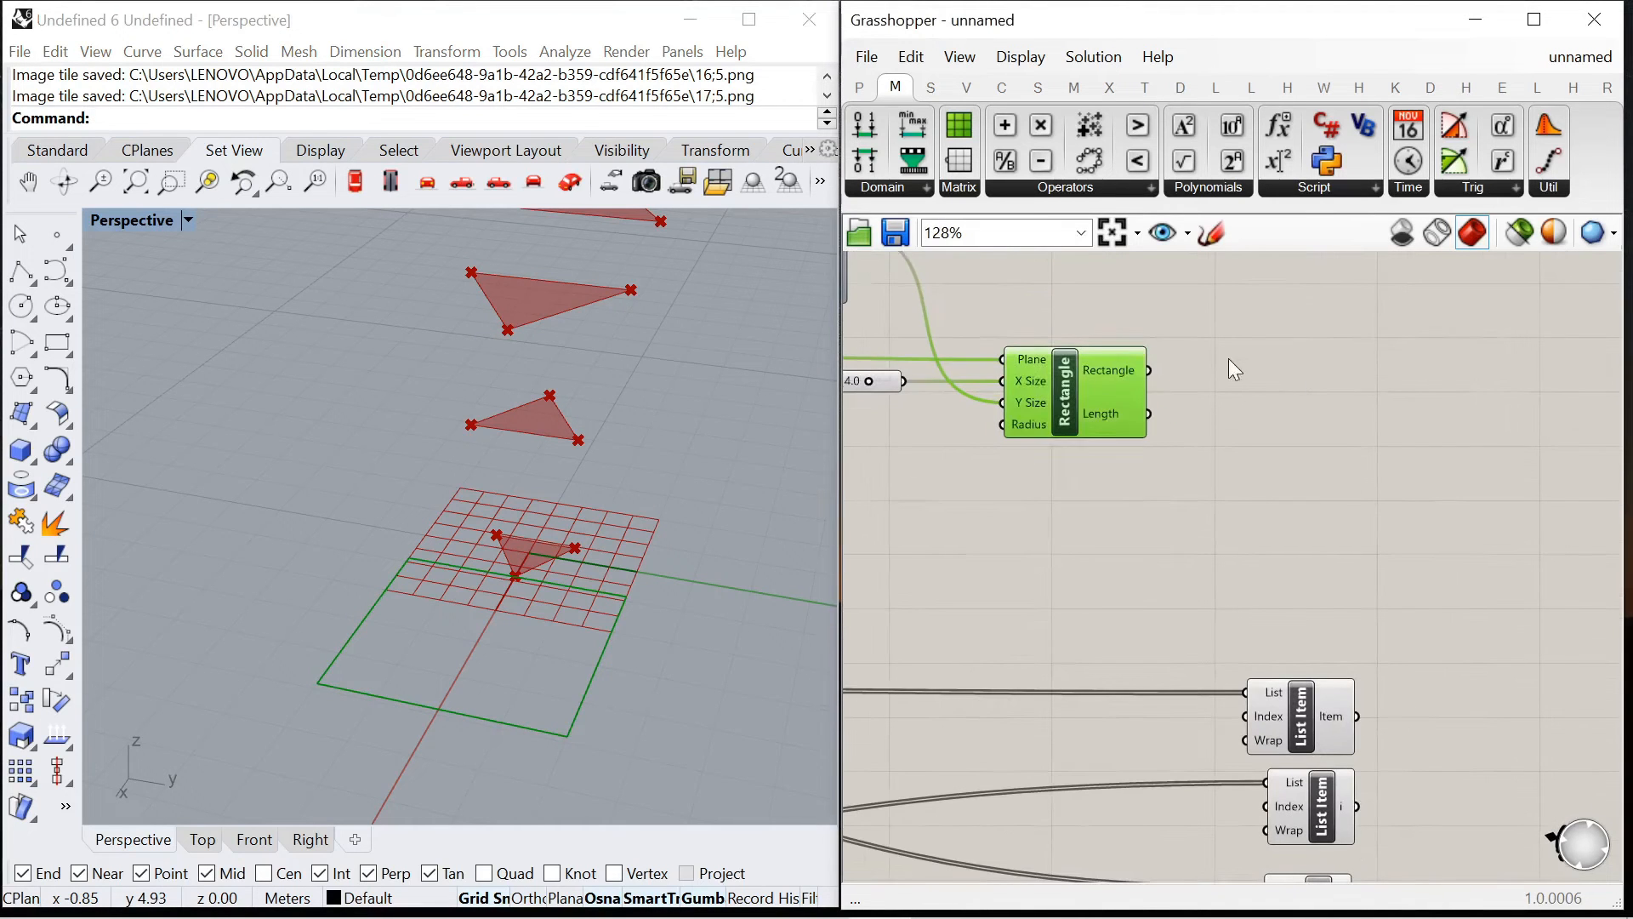
pyautogui.doubleClick(1230, 361)
pyautogui.write('mesh')
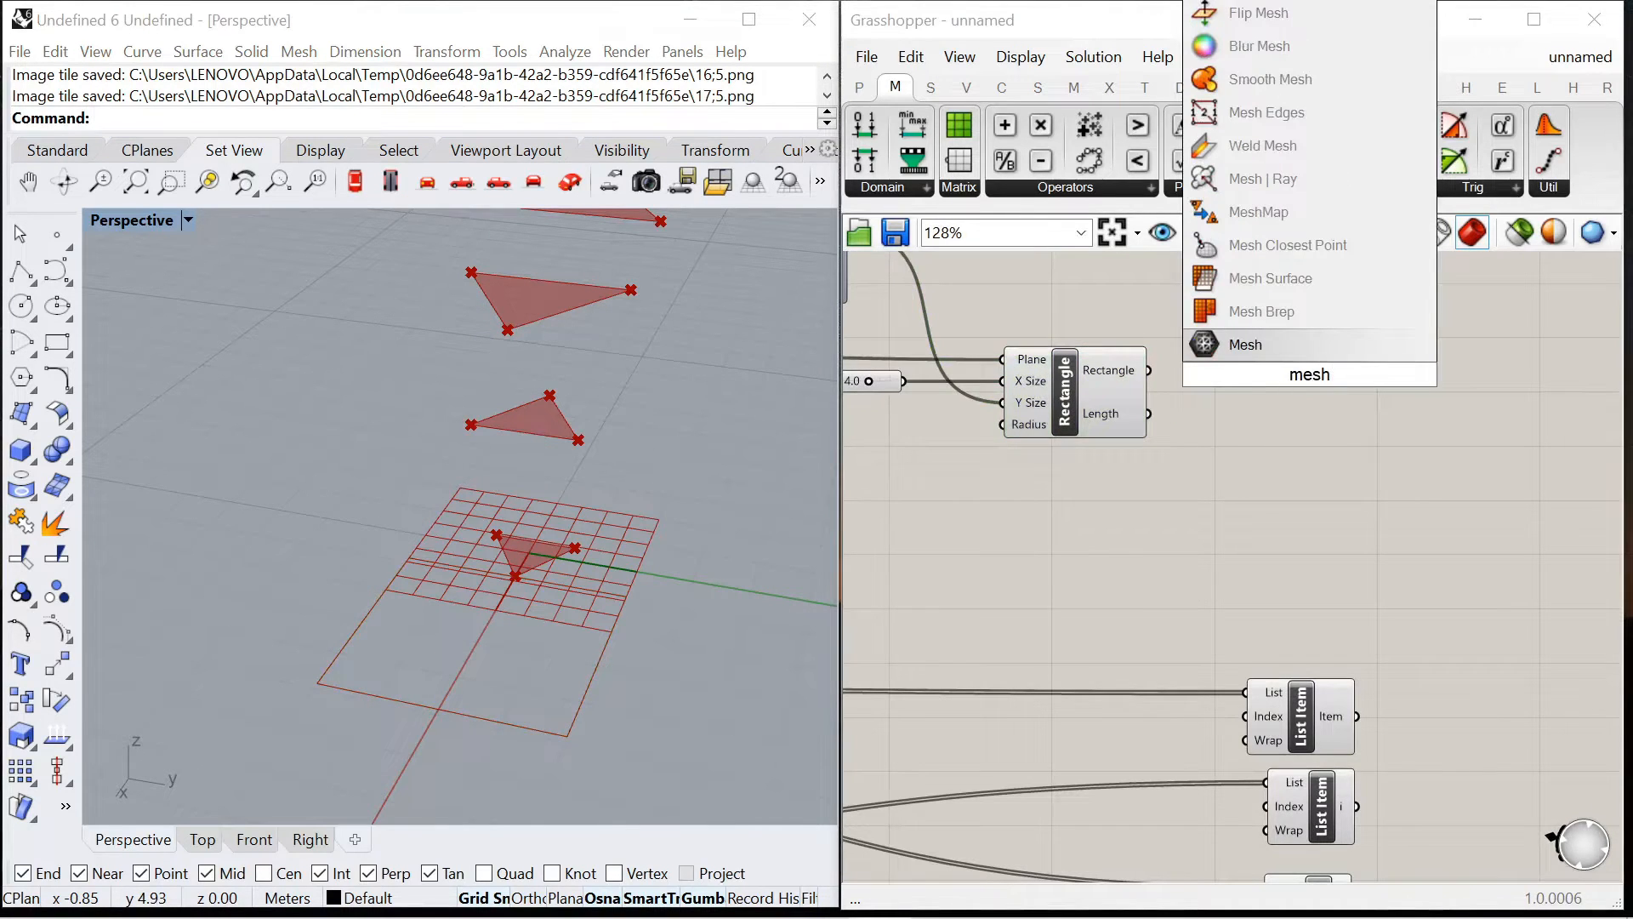
pyautogui.write(' bou')
pyautogui.press('BackSpace')
pyautogui.press('BackSpace')
pyautogui.press('BackSpace')
pyautogui.press('BackSpace')
pyautogui.press('BackSpace')
pyautogui.press('BackSpace')
pyautogui.press('BackSpace')
pyautogui.press('BackSpace')
pyautogui.press('Escape')
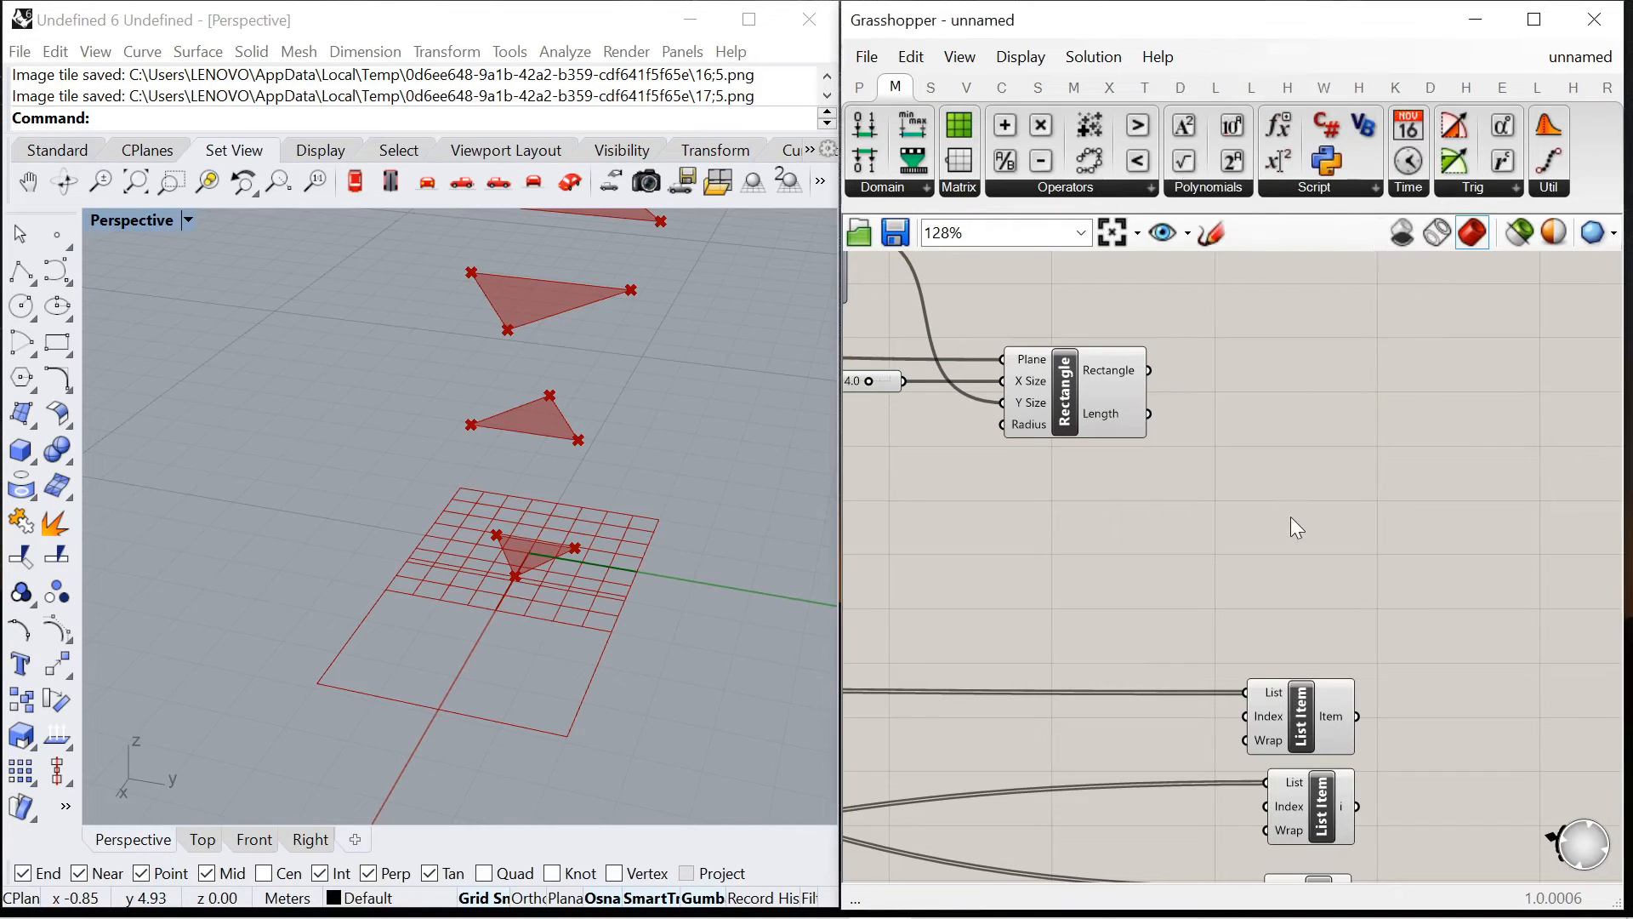
pyautogui.doubleClick(1191, 442)
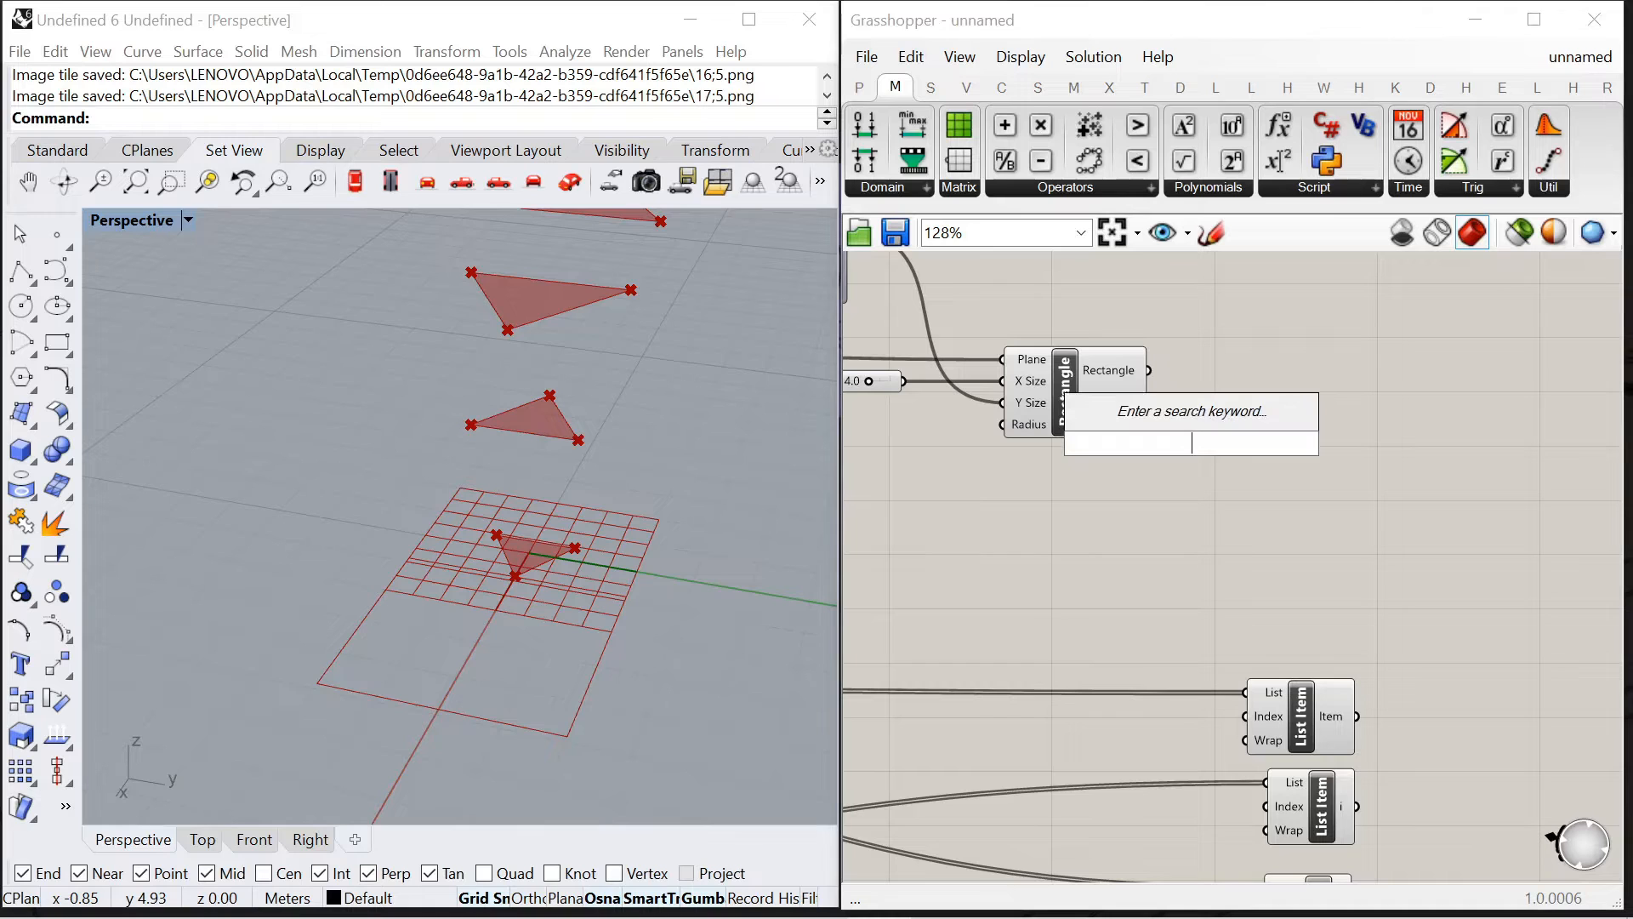
pyautogui.press('Escape')
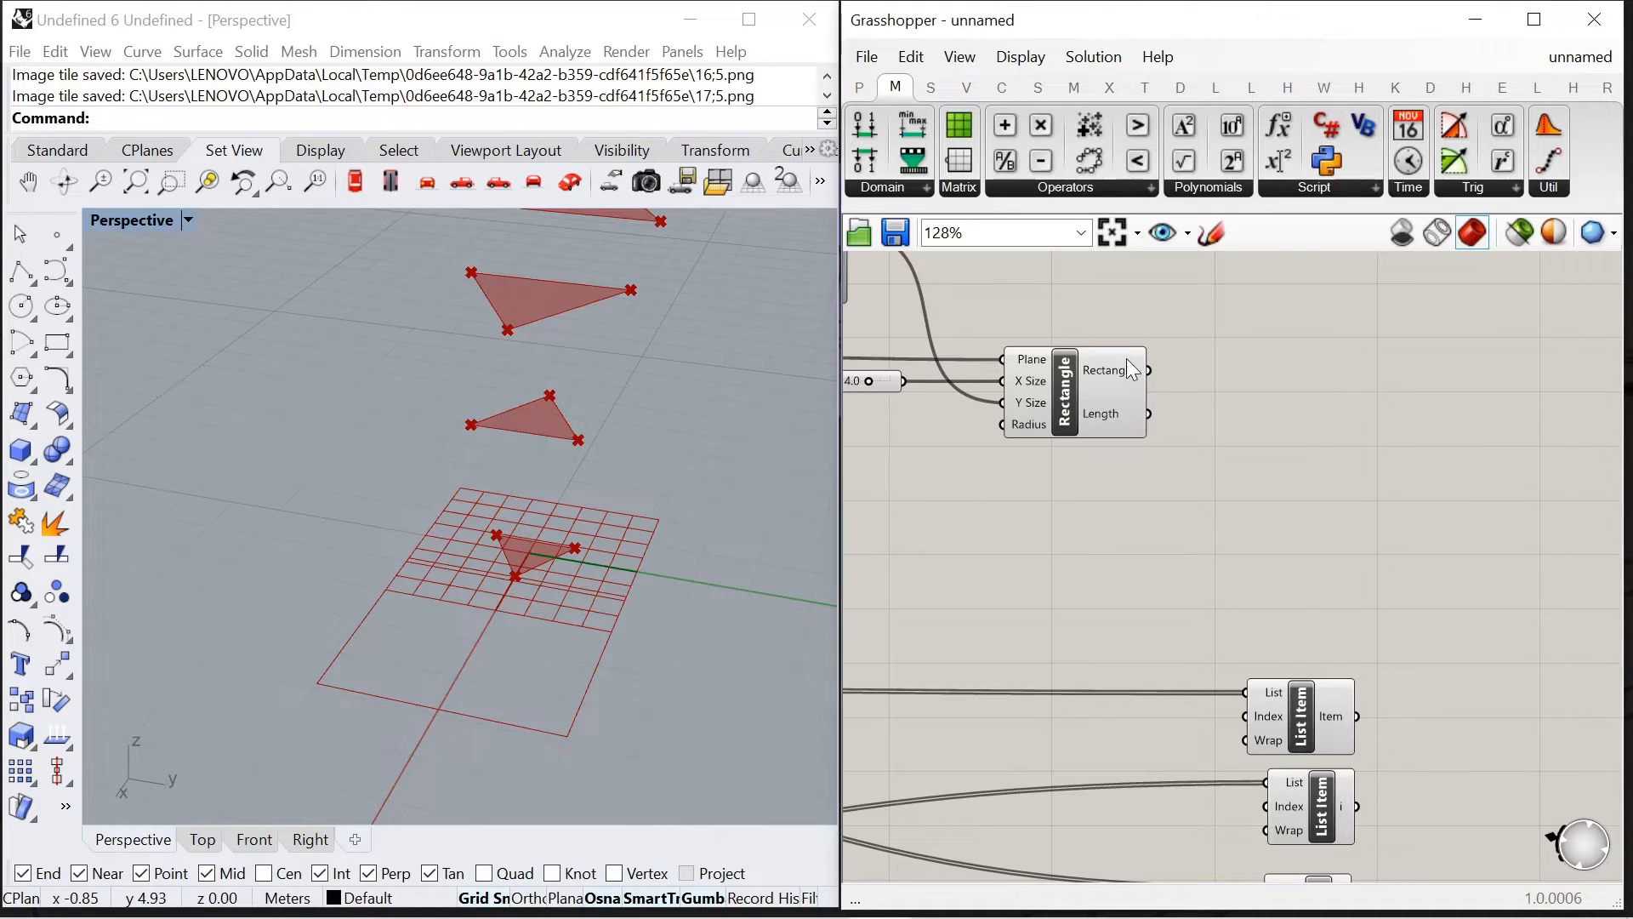
# Add a Surface parameter beside the Rectangle component and connect the Rectangle output to it
pyautogui.doubleClick(1232, 384)
pyautogui.write('surface')
pyautogui.press('Return')
pyautogui.moveTo(1147, 372); pyautogui.dragTo(1239, 366)
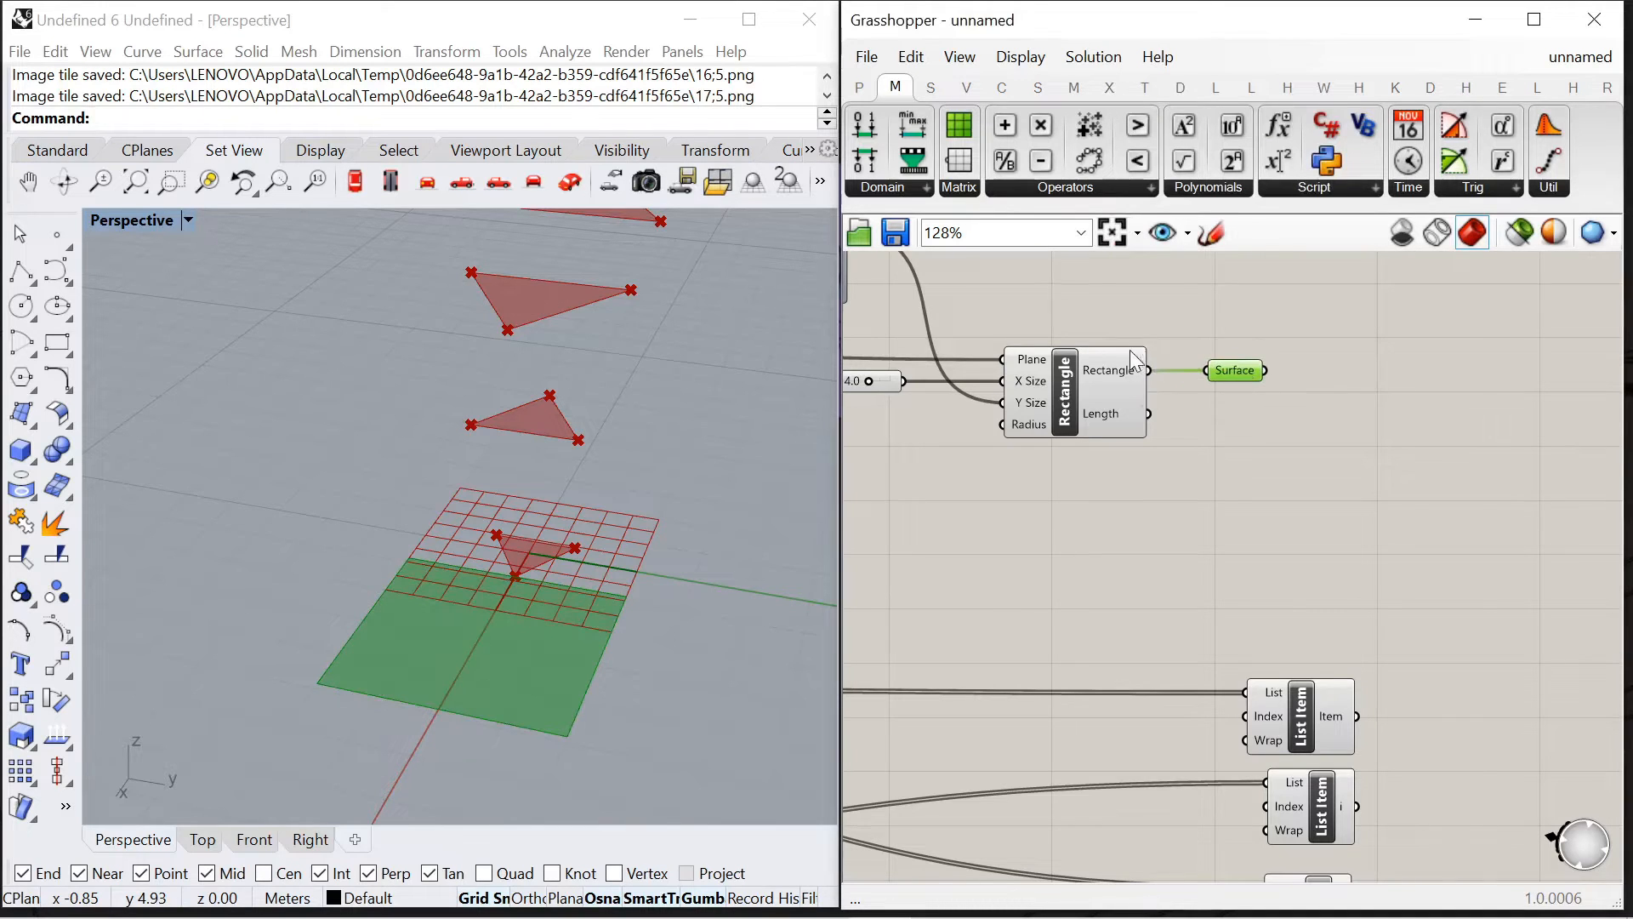
# Add a Mesh Surface component, connect the Surface parameter to its Surface input, and move it farther along to leave space
pyautogui.moveTo(1396, 400); pyautogui.dragTo(1284, 360, button='right')
pyautogui.doubleClick(1284, 360)
pyautogui.write('mesh surface')
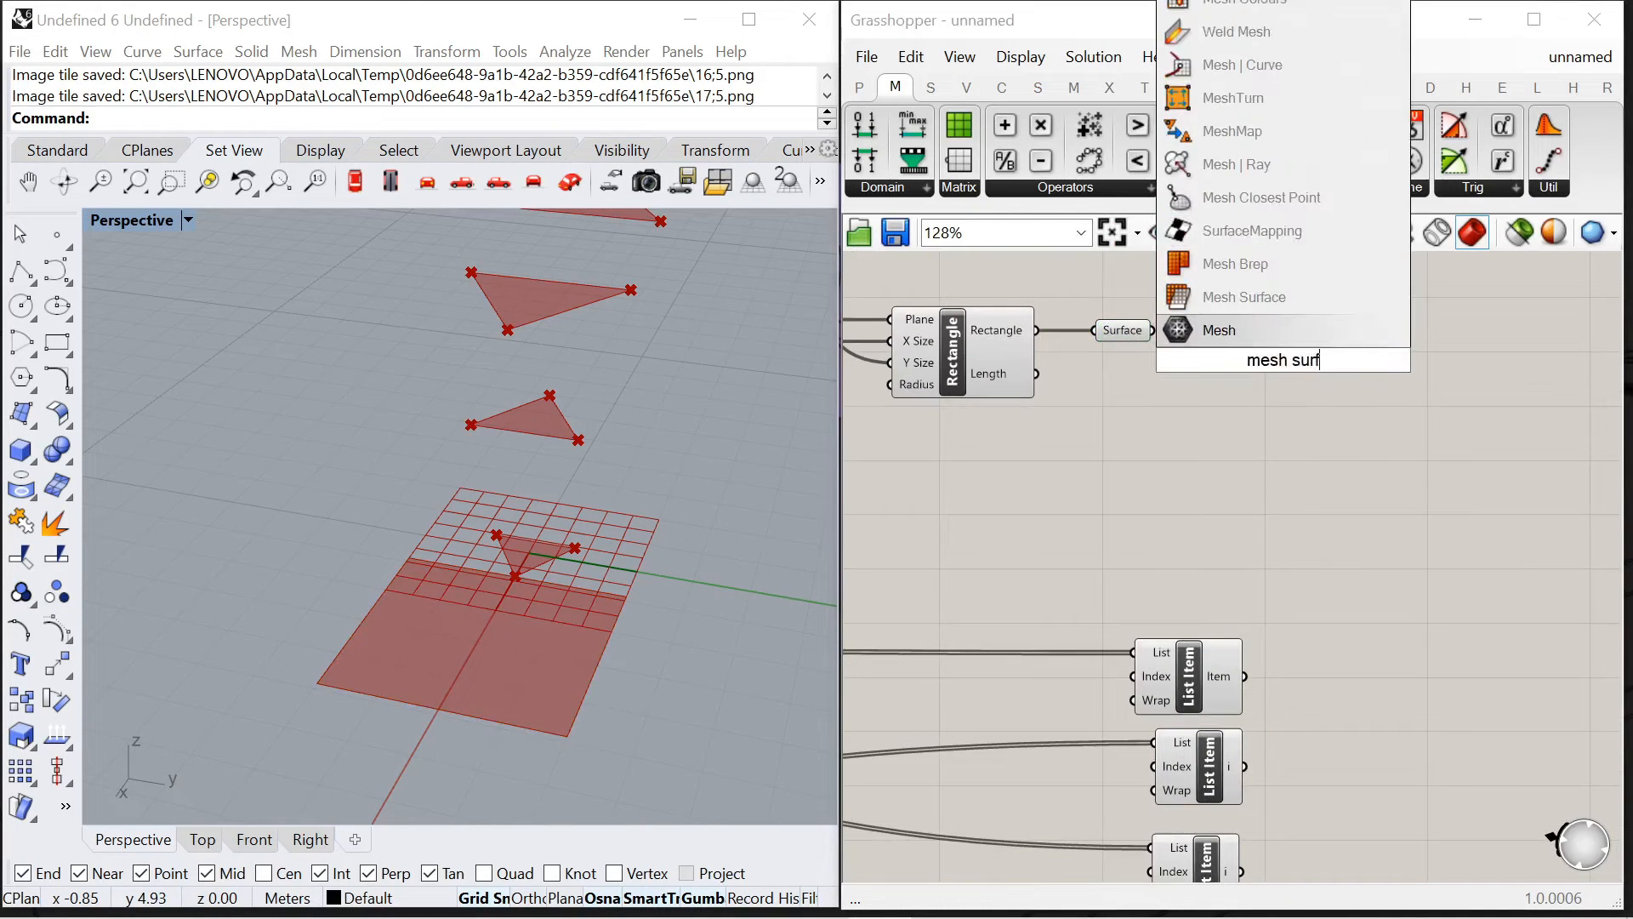
pyautogui.press('Return')
pyautogui.moveTo(1153, 330); pyautogui.dragTo(1214, 316)
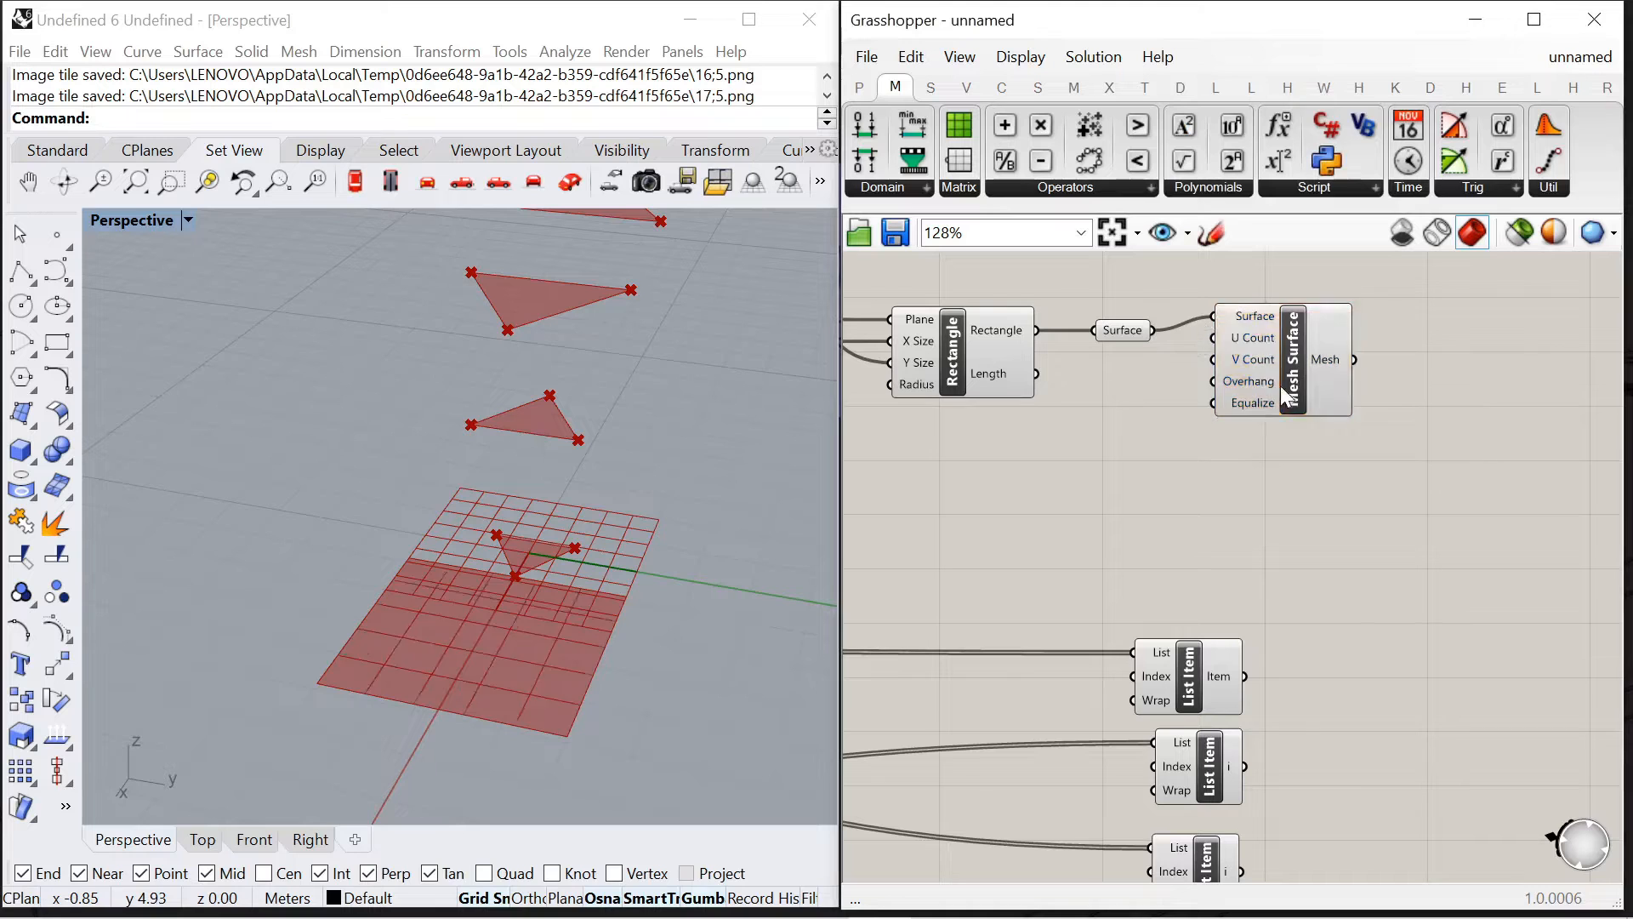
pyautogui.moveTo(1279, 385); pyautogui.dragTo(1400, 405)
# Add a number slider from 0 to 20 and connect it to Mesh Surface's U Count and V Count
pyautogui.doubleClick(1207, 430)
pyautogui.write('0<')
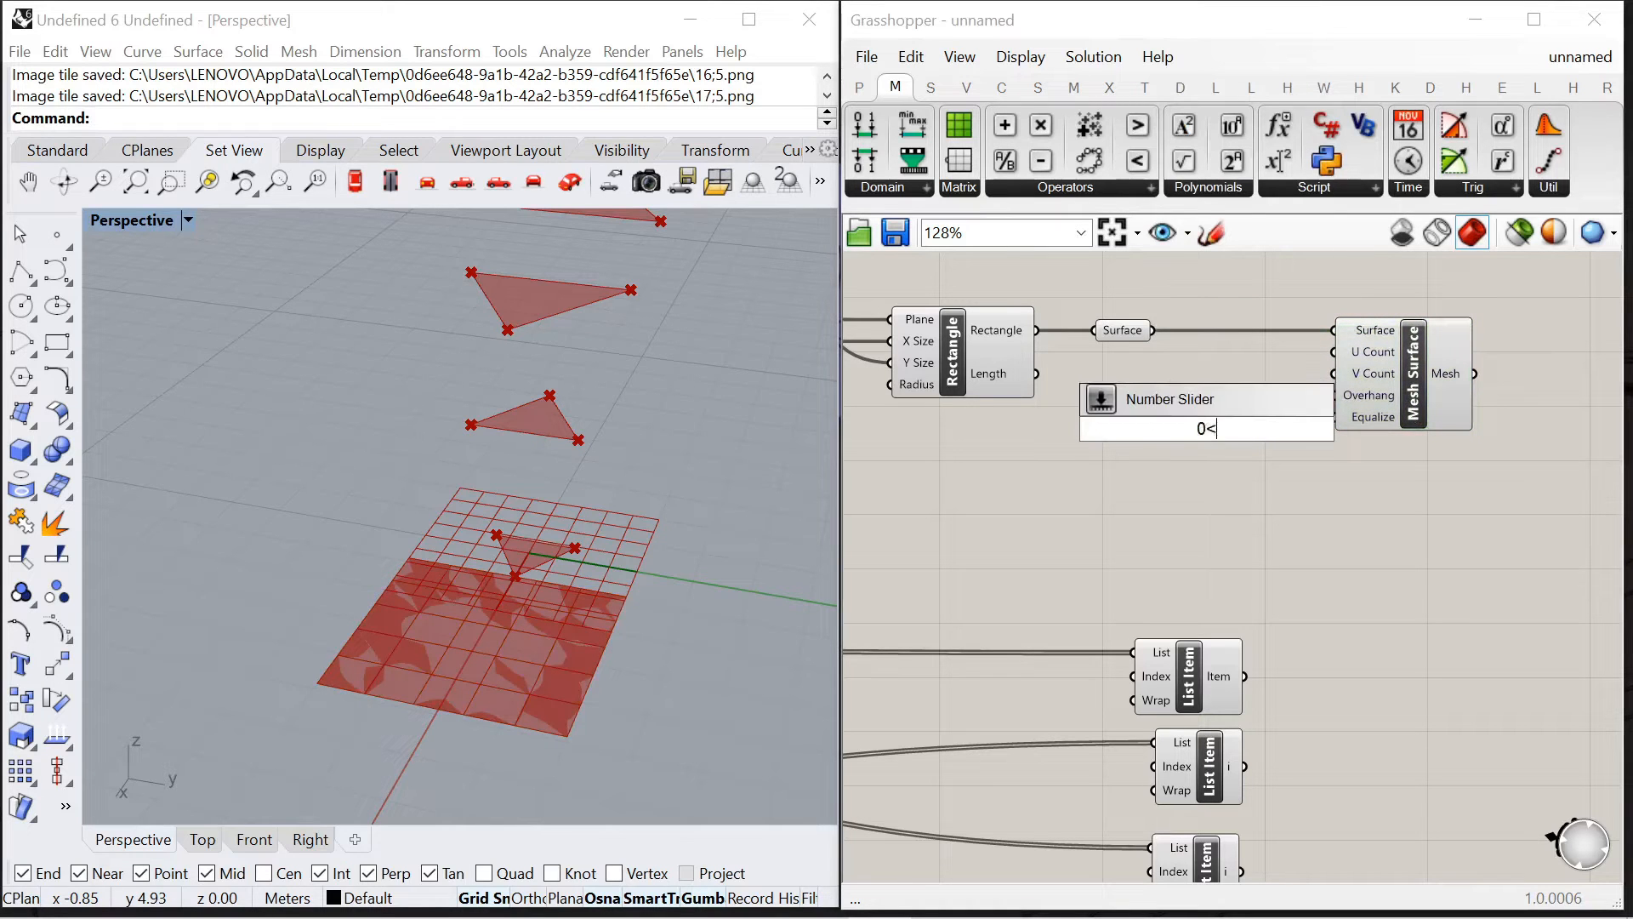
pyautogui.write('20')
pyautogui.press('Return')
pyautogui.scroll(3, 1263, 423)
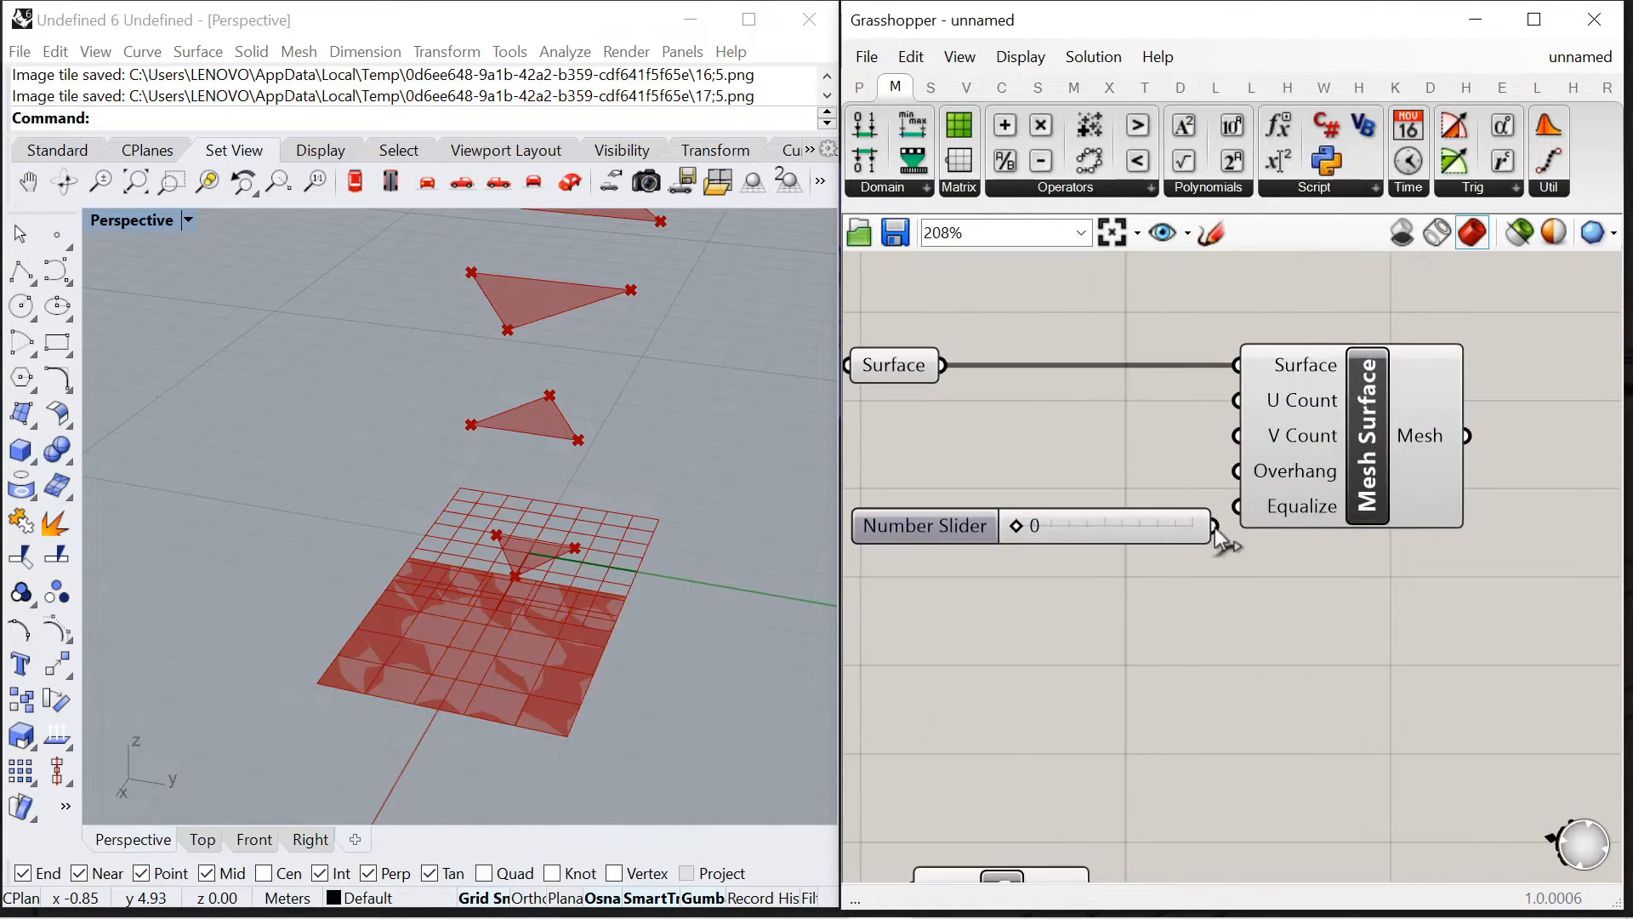
pyautogui.moveTo(1248, 466); pyautogui.dragTo(1238, 400)
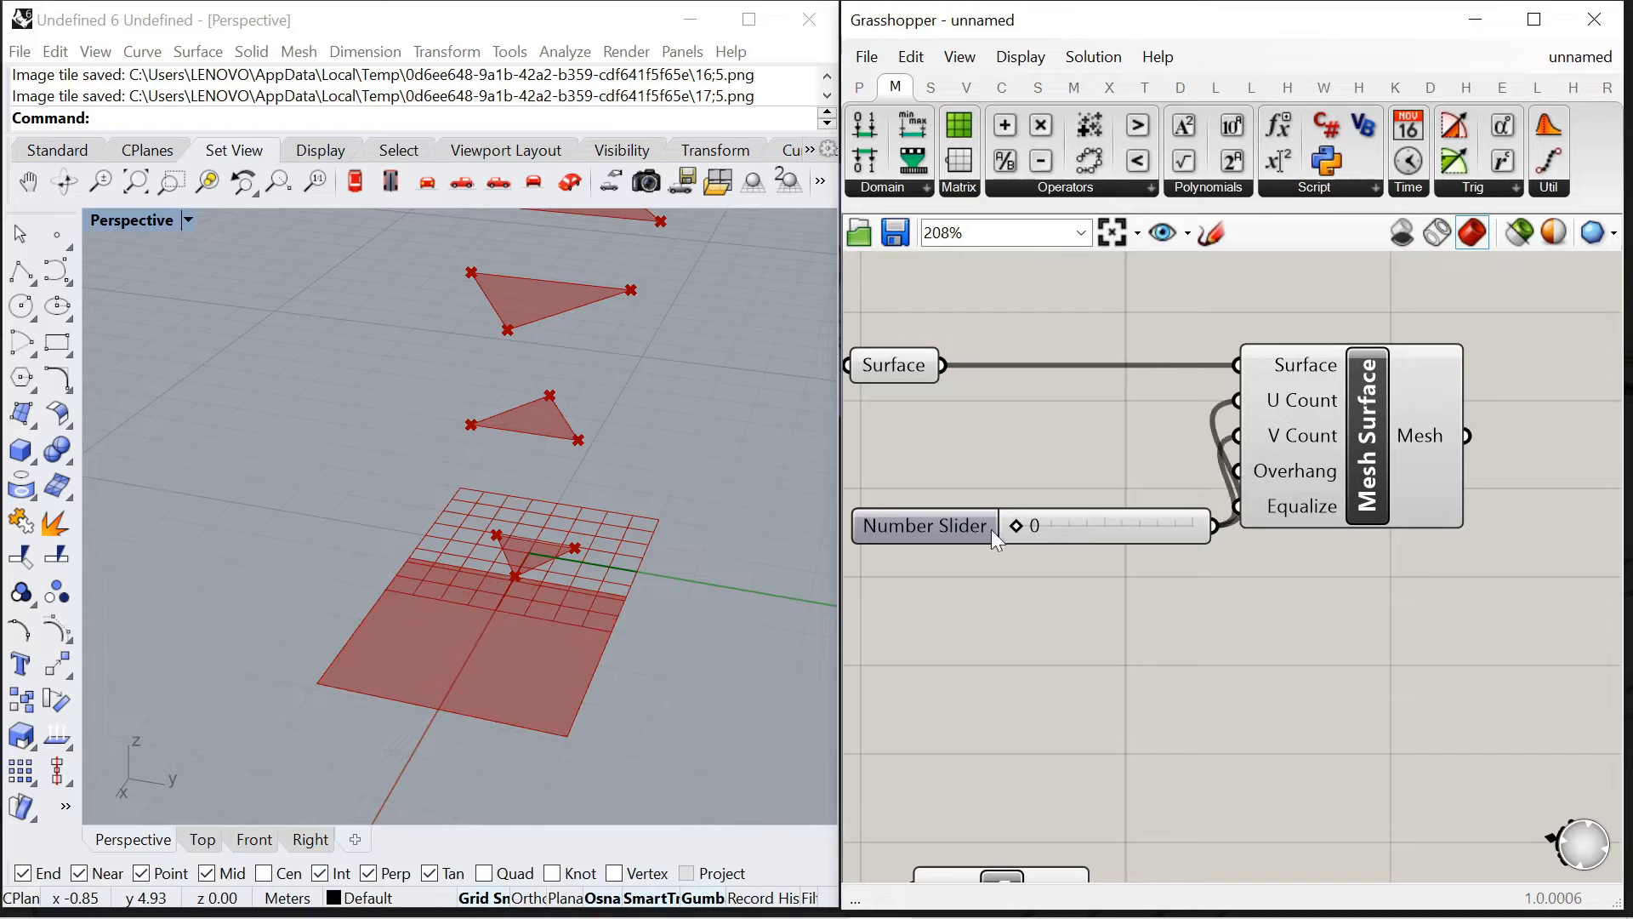
# Move the mesh count slider closer to the Surface parameter's wire and set it to 16
pyautogui.moveTo(992, 530); pyautogui.dragTo(909, 461)
pyautogui.moveTo(1019, 454); pyautogui.dragTo(1118, 474)
pyautogui.moveTo(440, 689); pyautogui.dragTo(553, 690, button='right')
# Group the components that build the rectangle and its mesh, from the domain slider through Mesh Surface
pyautogui.scroll(-8, 1284, 477)
pyautogui.moveTo(1242, 506); pyautogui.dragTo(1401, 498)
pyautogui.rightClick(1096, 322)
pyautogui.click(1238, 364)
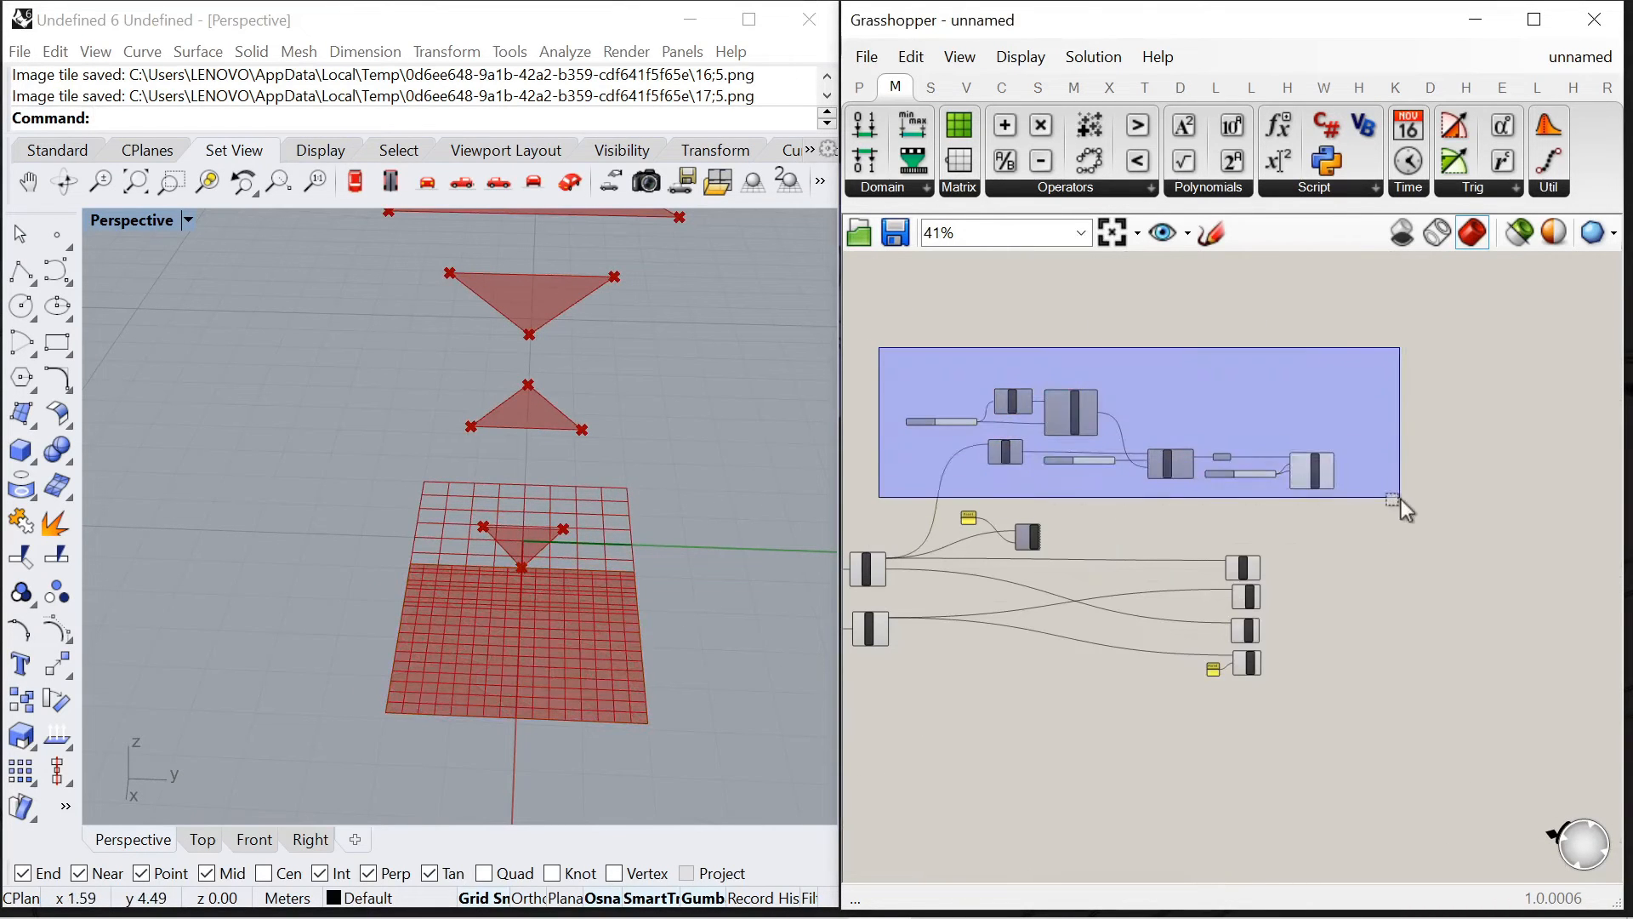
pyautogui.rightClick(1247, 338)
pyautogui.click(1310, 516)
pyautogui.moveTo(1169, 469); pyautogui.dragTo(1208, 466)
pyautogui.click(1177, 513)
# Add an EdgeLengths component outside the group and connect Mesh Surface's Mesh output to its Mesh input
pyautogui.scroll(-2, 1166, 521)
pyautogui.scroll(6, 1161, 525)
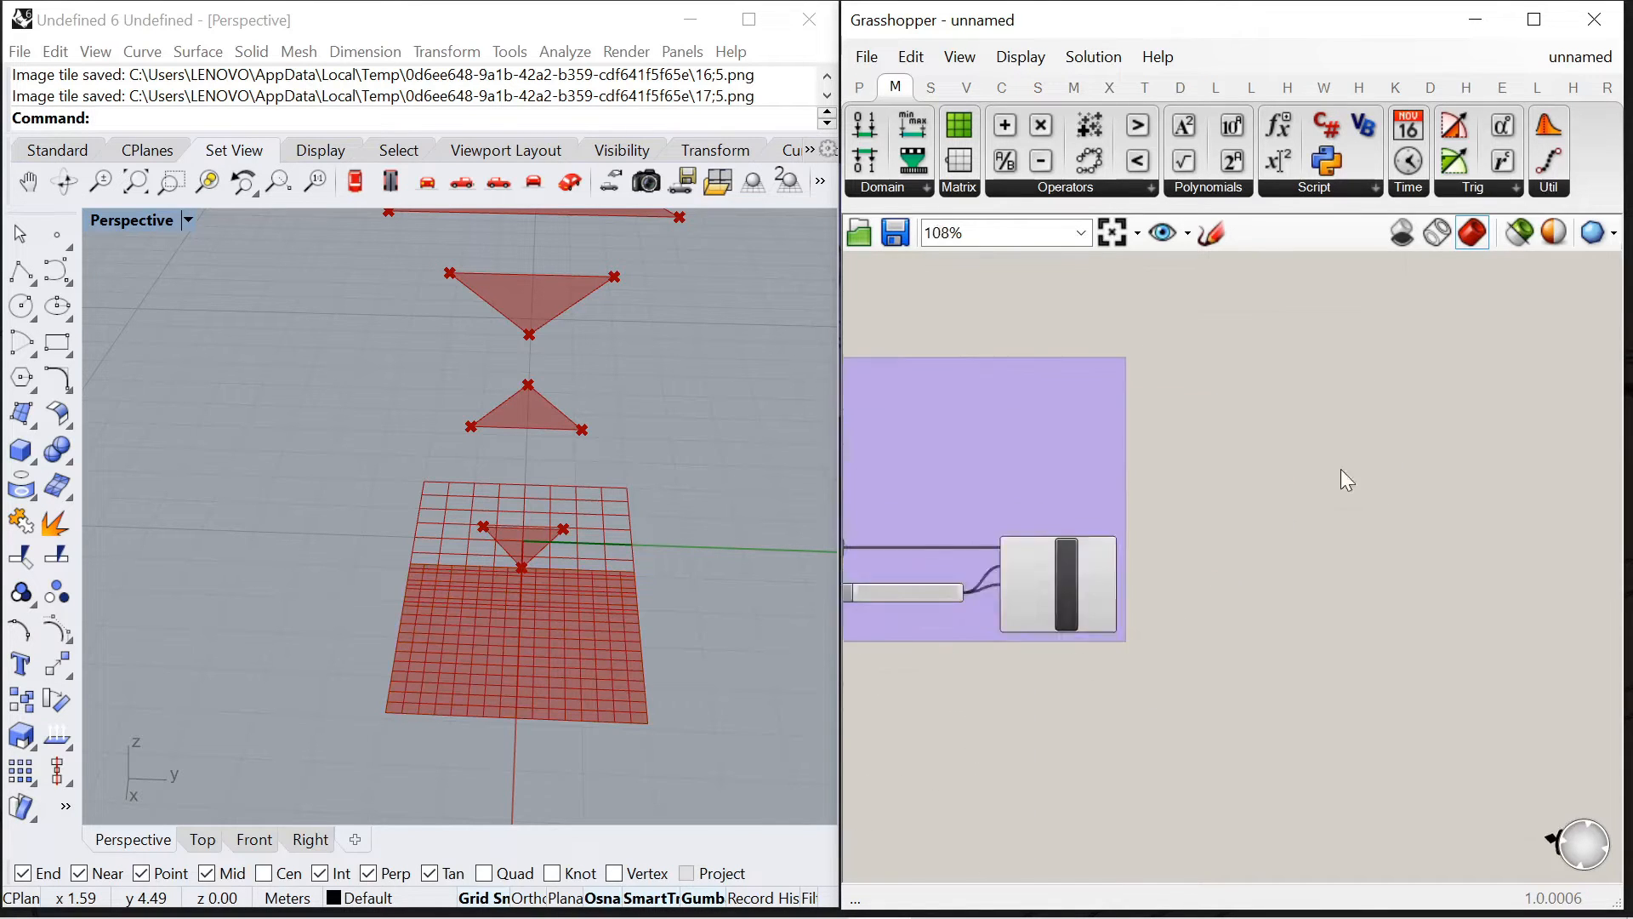
pyautogui.scroll(-2, 1184, 476)
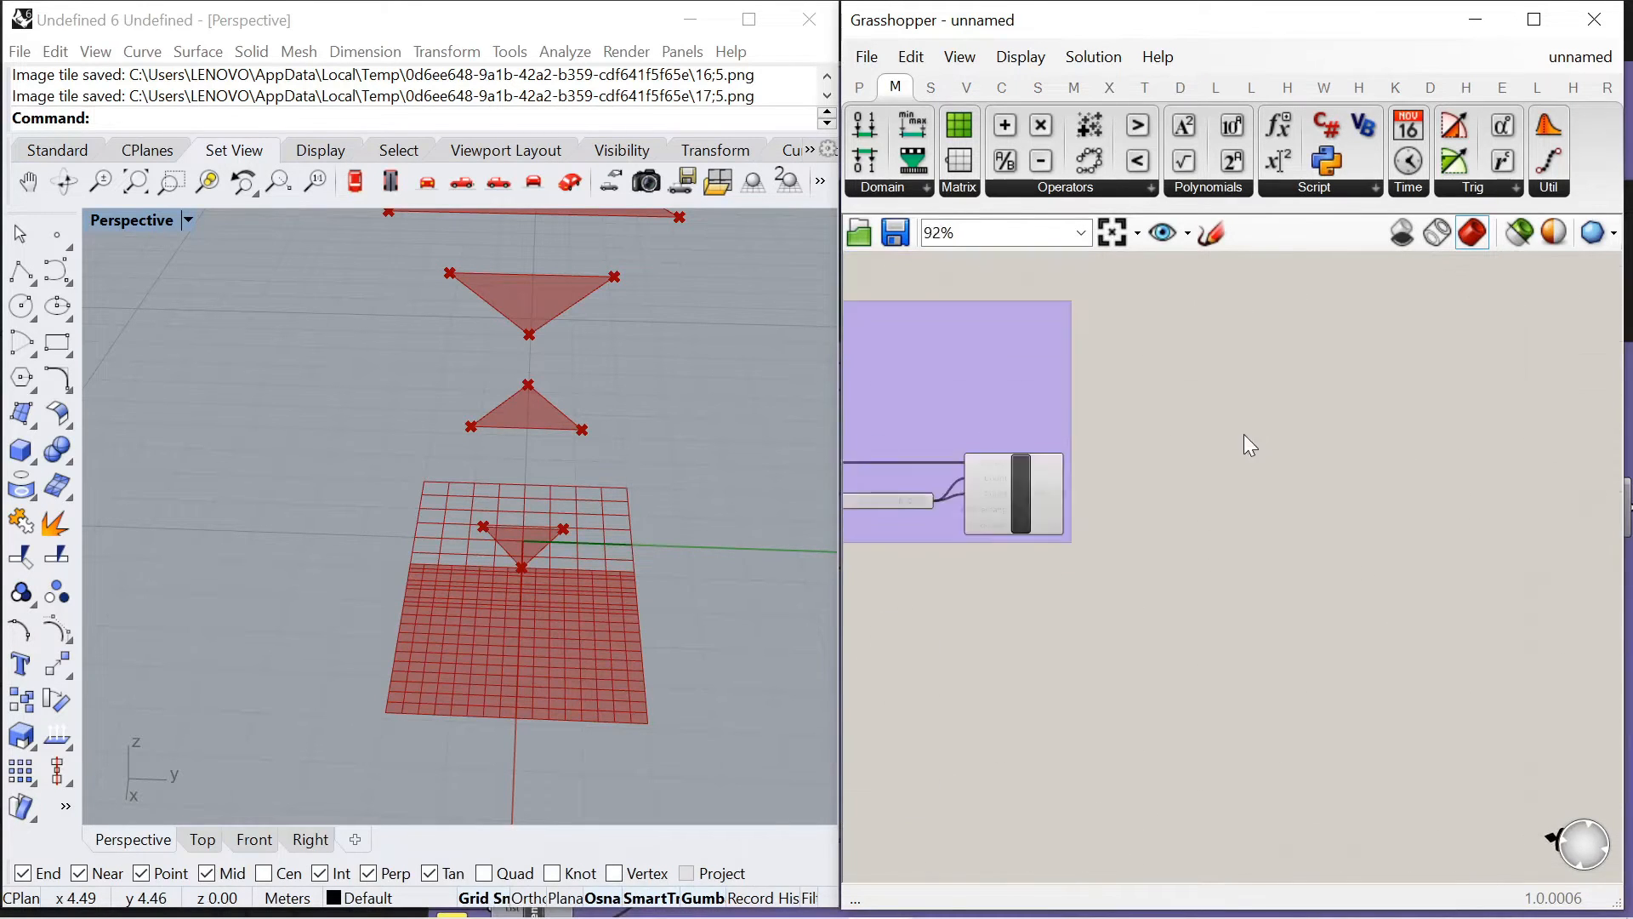
pyautogui.scroll(2, 1243, 434)
pyautogui.doubleClick(1180, 477)
pyautogui.write('edge')
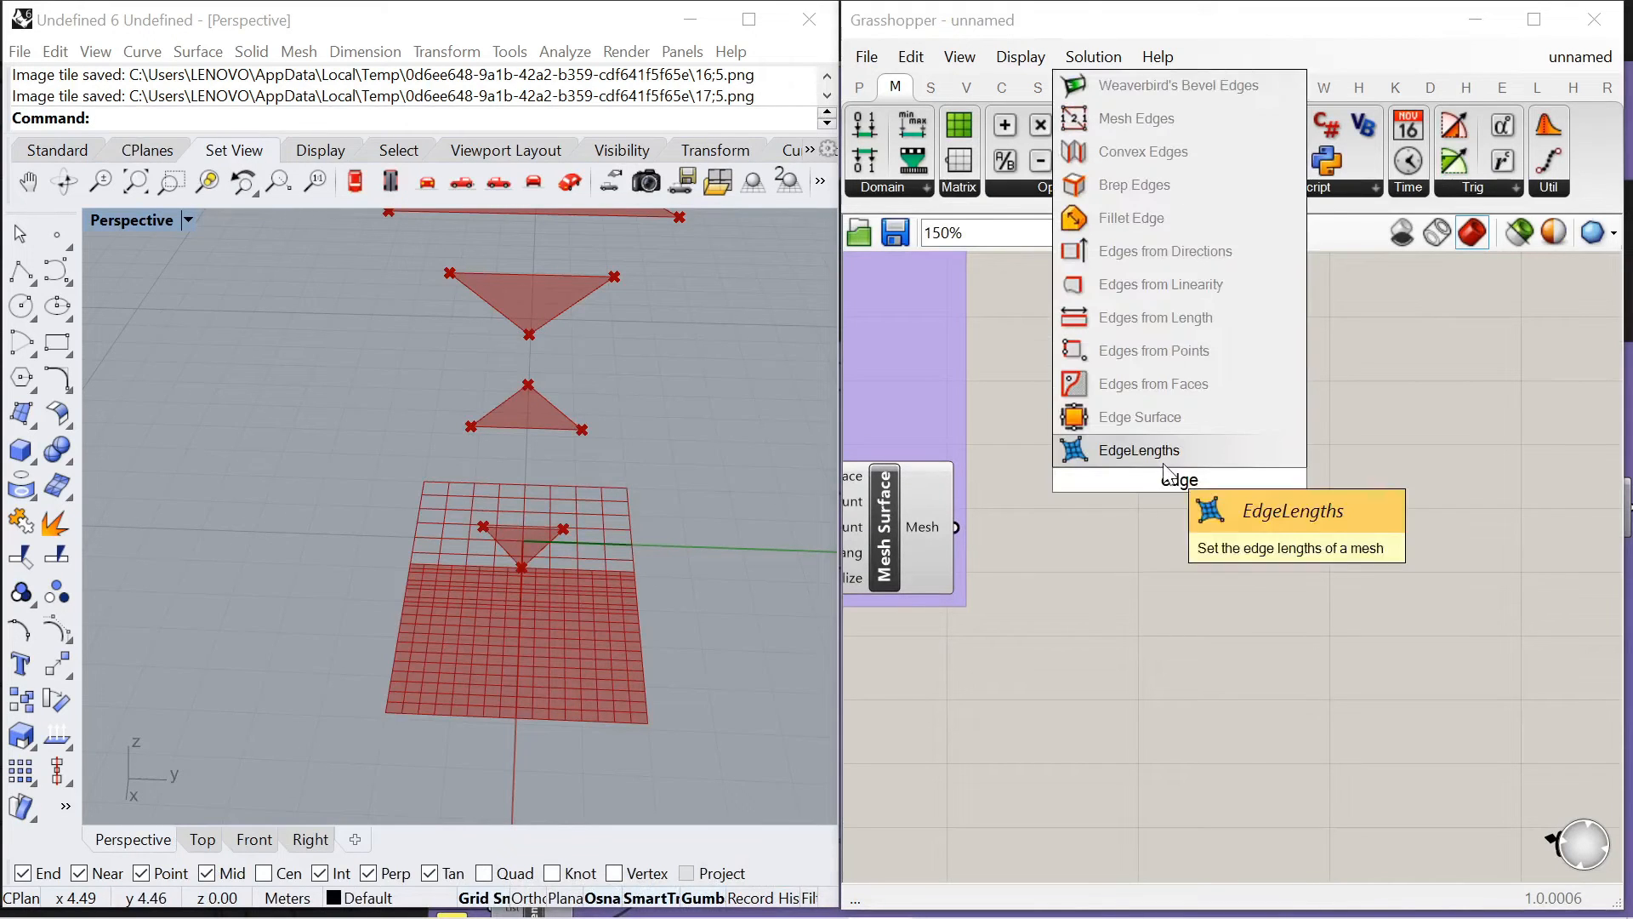
pyautogui.press('Return')
pyautogui.moveTo(957, 524); pyautogui.dragTo(1098, 439)
pyautogui.moveTo(1196, 493); pyautogui.dragTo(1305, 416)
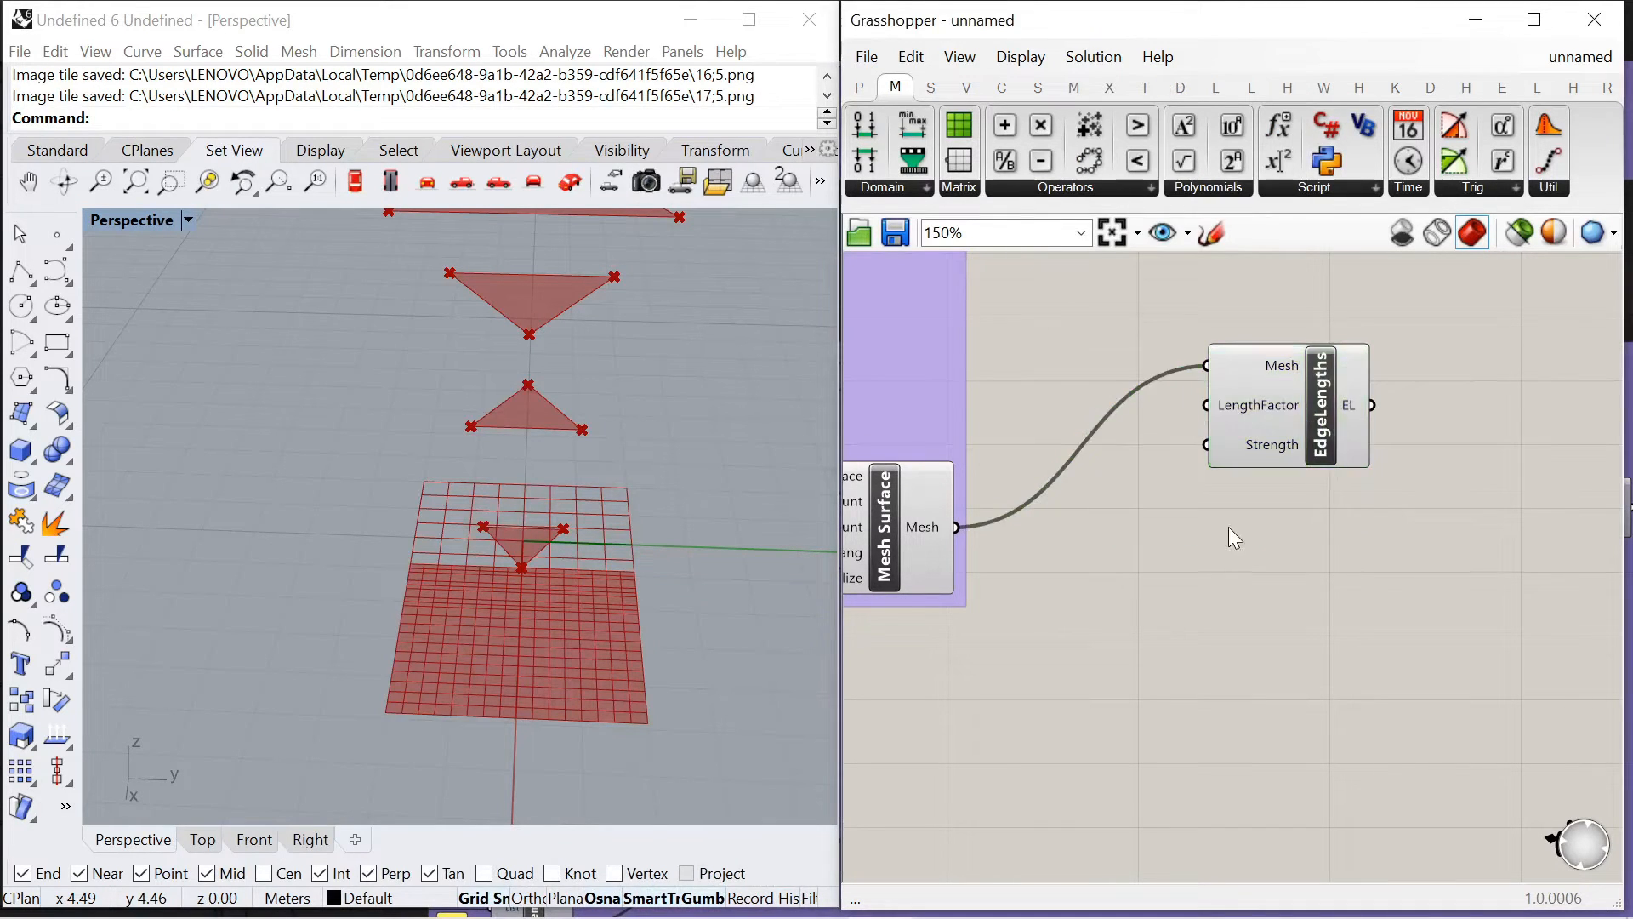
# Add a Show component below EdgeLengths and connect Mesh Surface's Mesh output to its G input
pyautogui.doubleClick(1228, 528)
pyautogui.write('show')
pyautogui.click(1202, 498)
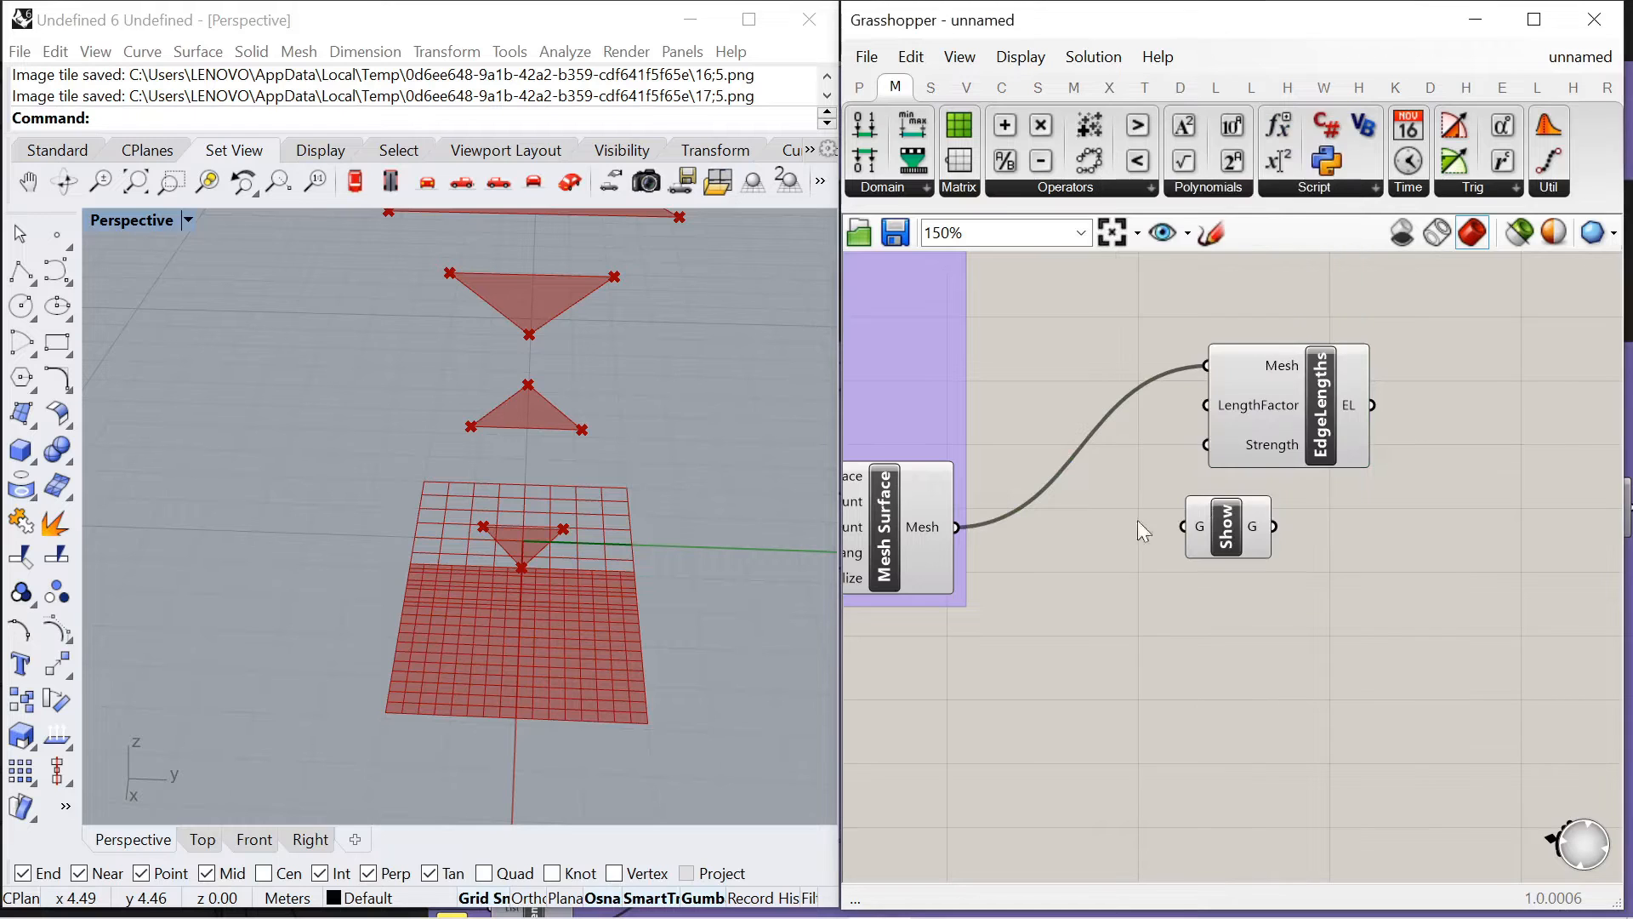
pyautogui.click(1270, 431)
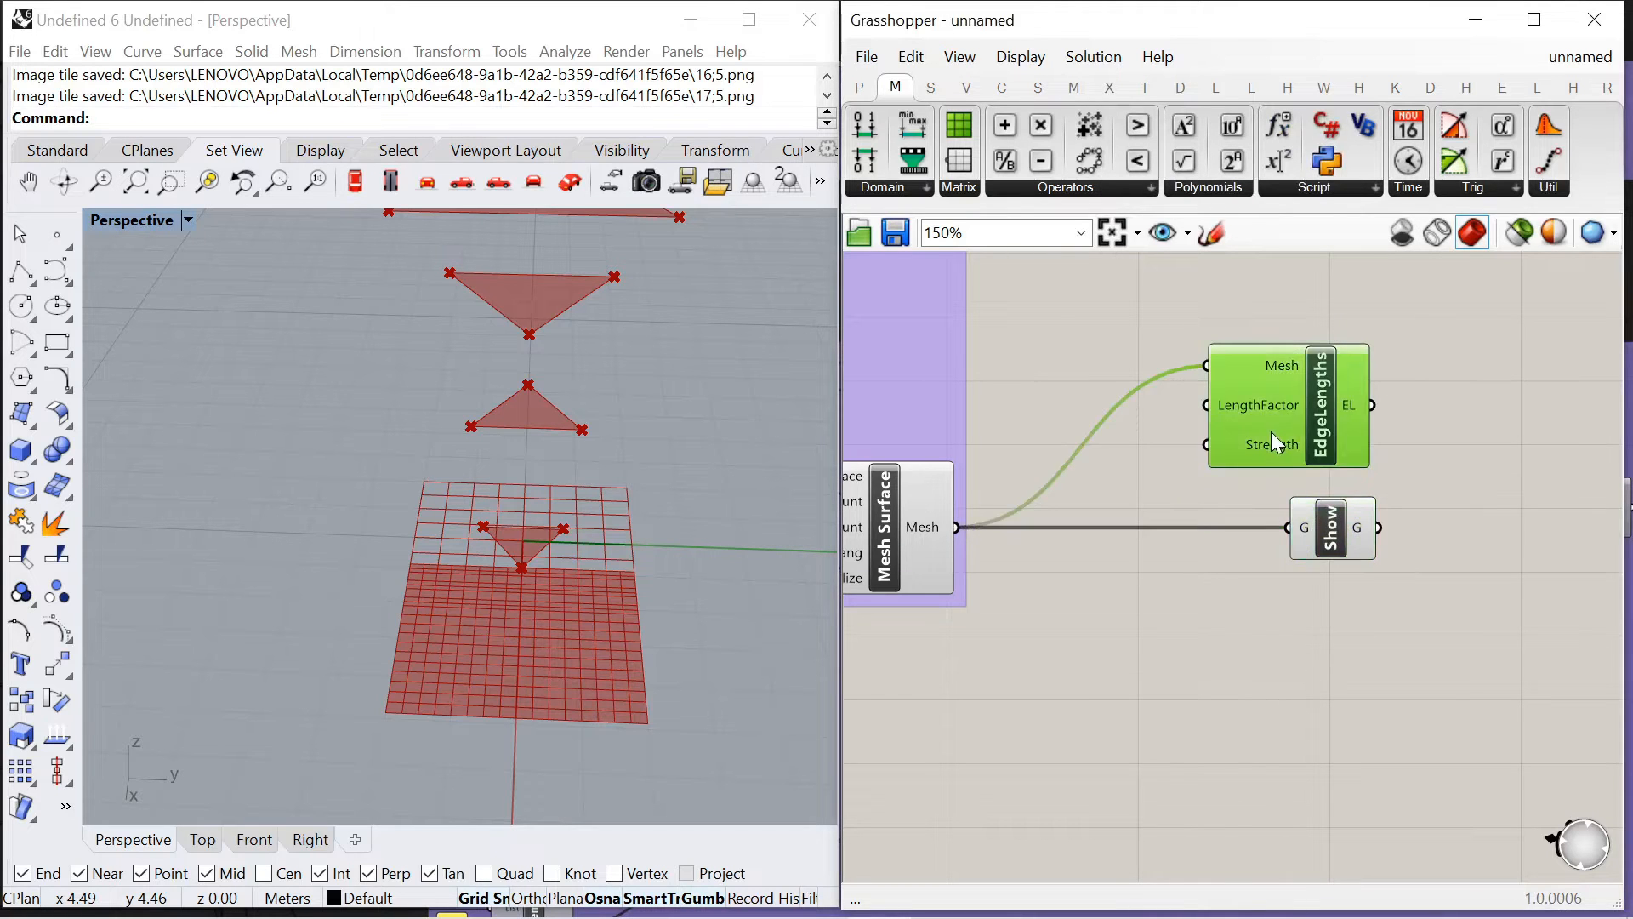
# Add a MeshCorners component below Show and connect Mesh Surface's Mesh output to its Mesh input
pyautogui.scroll(-3, 1208, 406)
pyautogui.scroll(3, 1166, 413)
pyautogui.scroll(-2, 1166, 413)
pyautogui.scroll(2, 1331, 476)
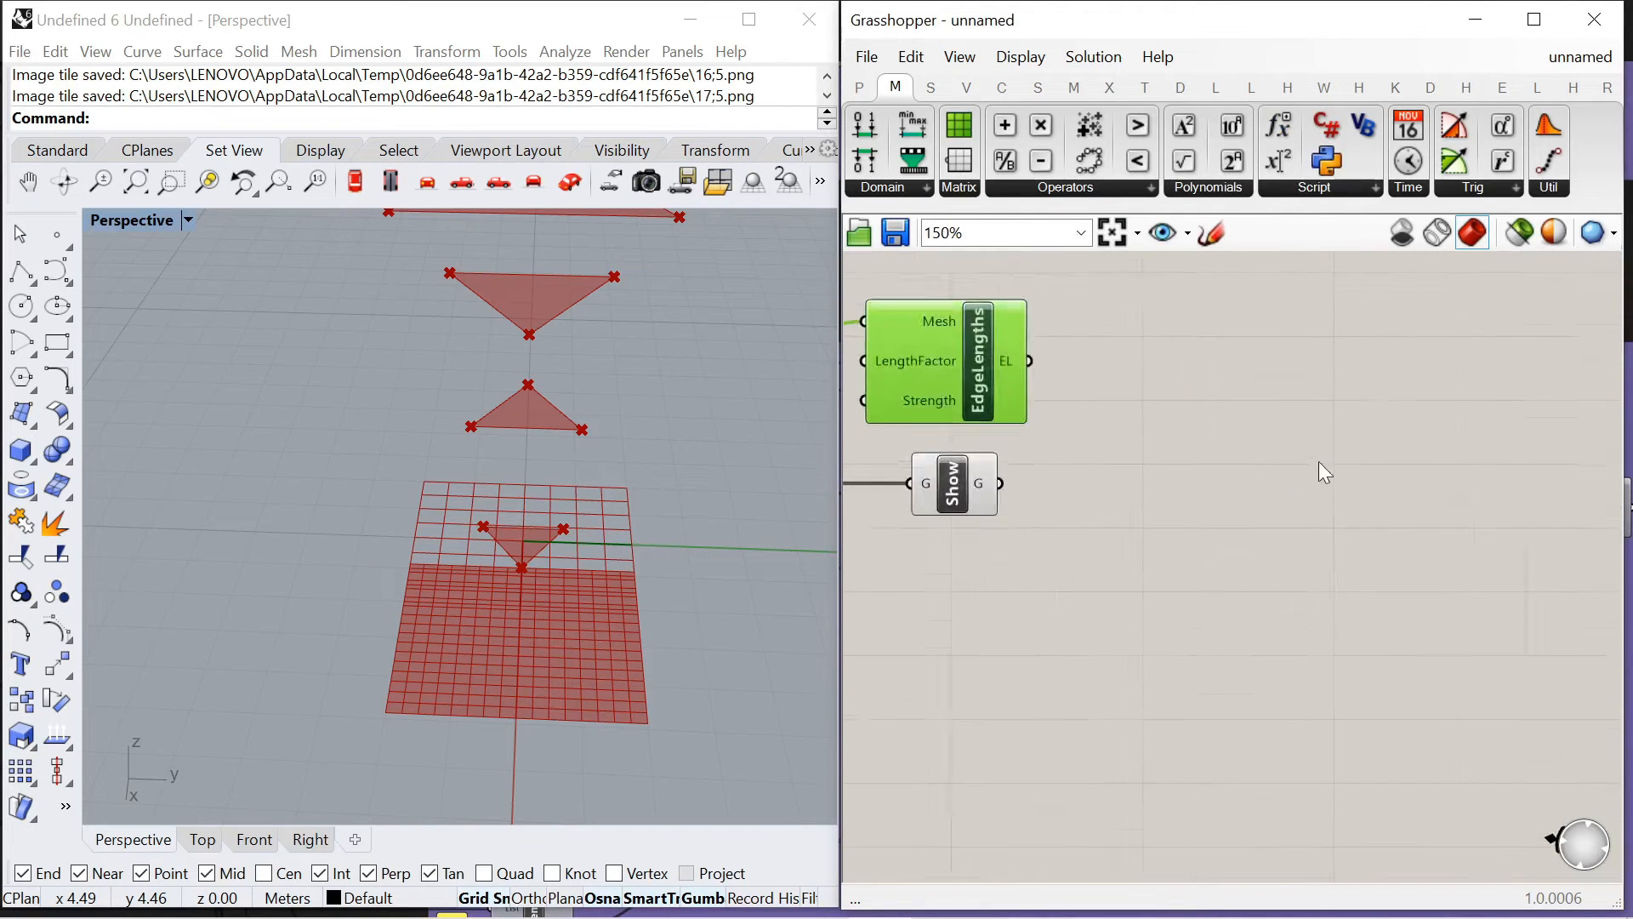
pyautogui.scroll(-2, 1319, 467)
pyautogui.doubleClick(1057, 551)
pyautogui.write('mesh corne')
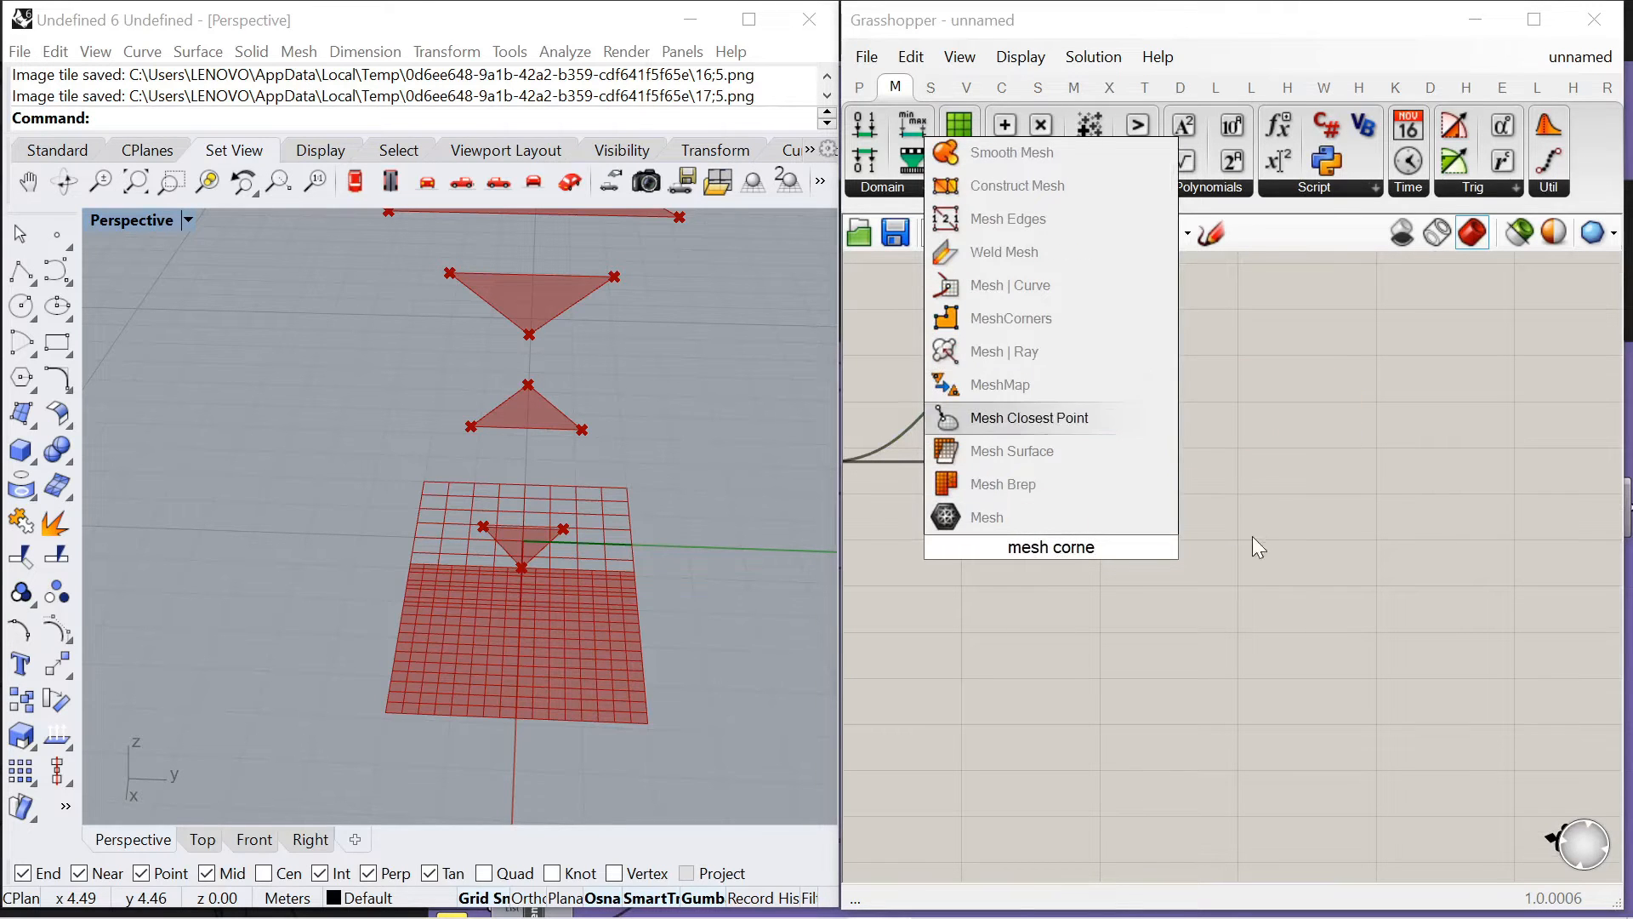
pyautogui.click(1013, 320)
pyautogui.scroll(2, 1012, 511)
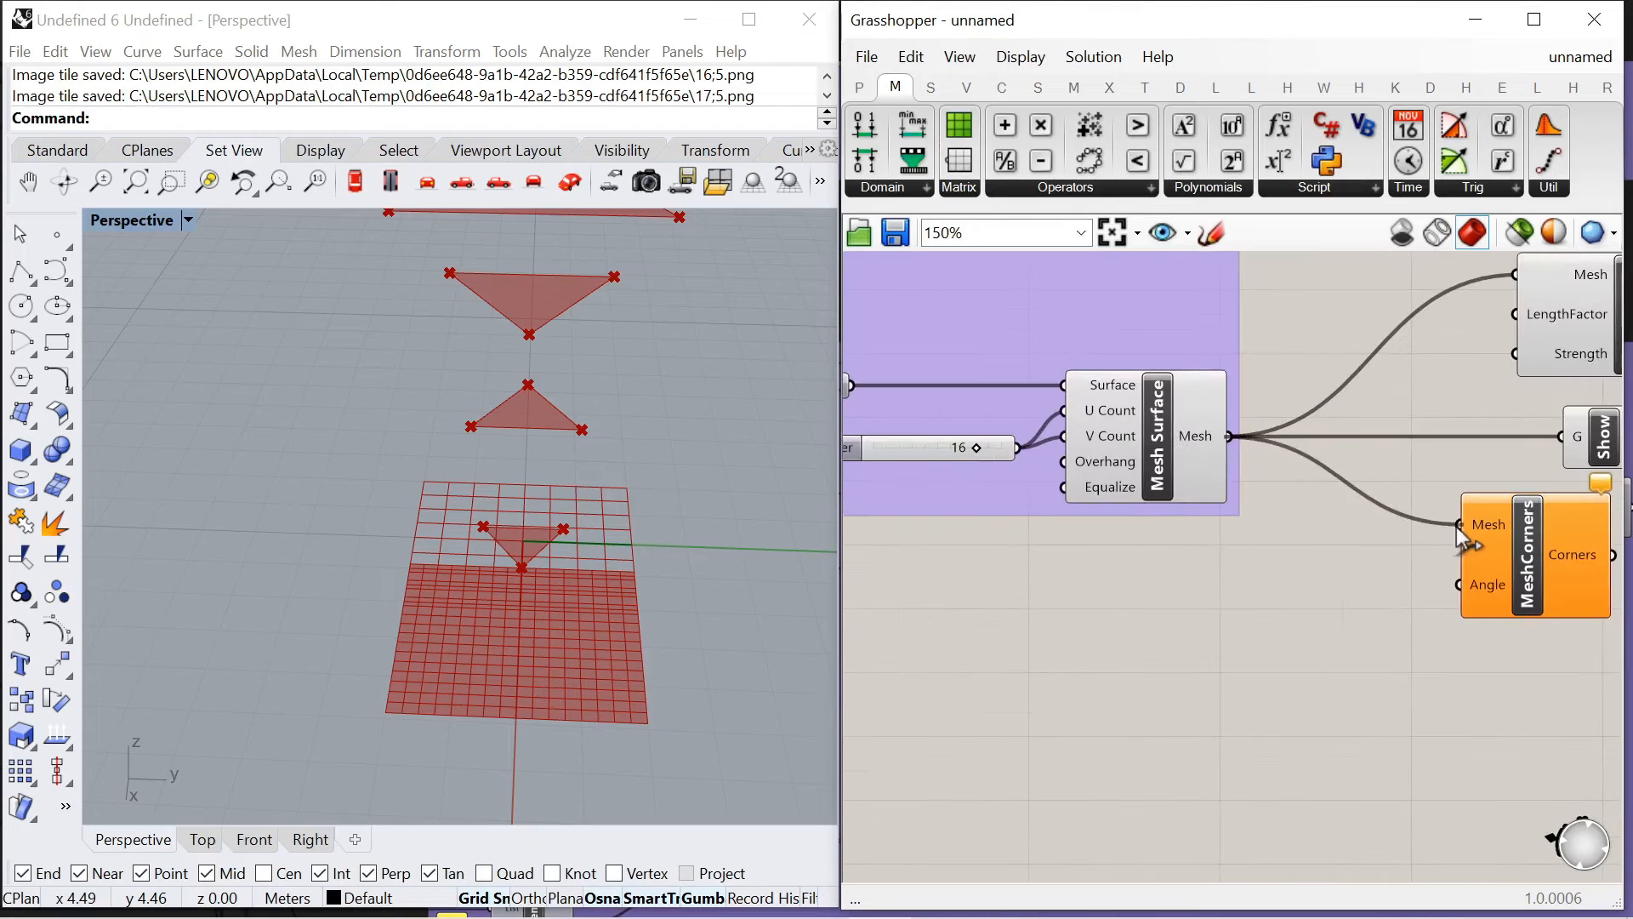
pyautogui.moveTo(1458, 530); pyautogui.dragTo(1460, 523)
pyautogui.scroll(-3, 1289, 514)
pyautogui.scroll(3, 1334, 544)
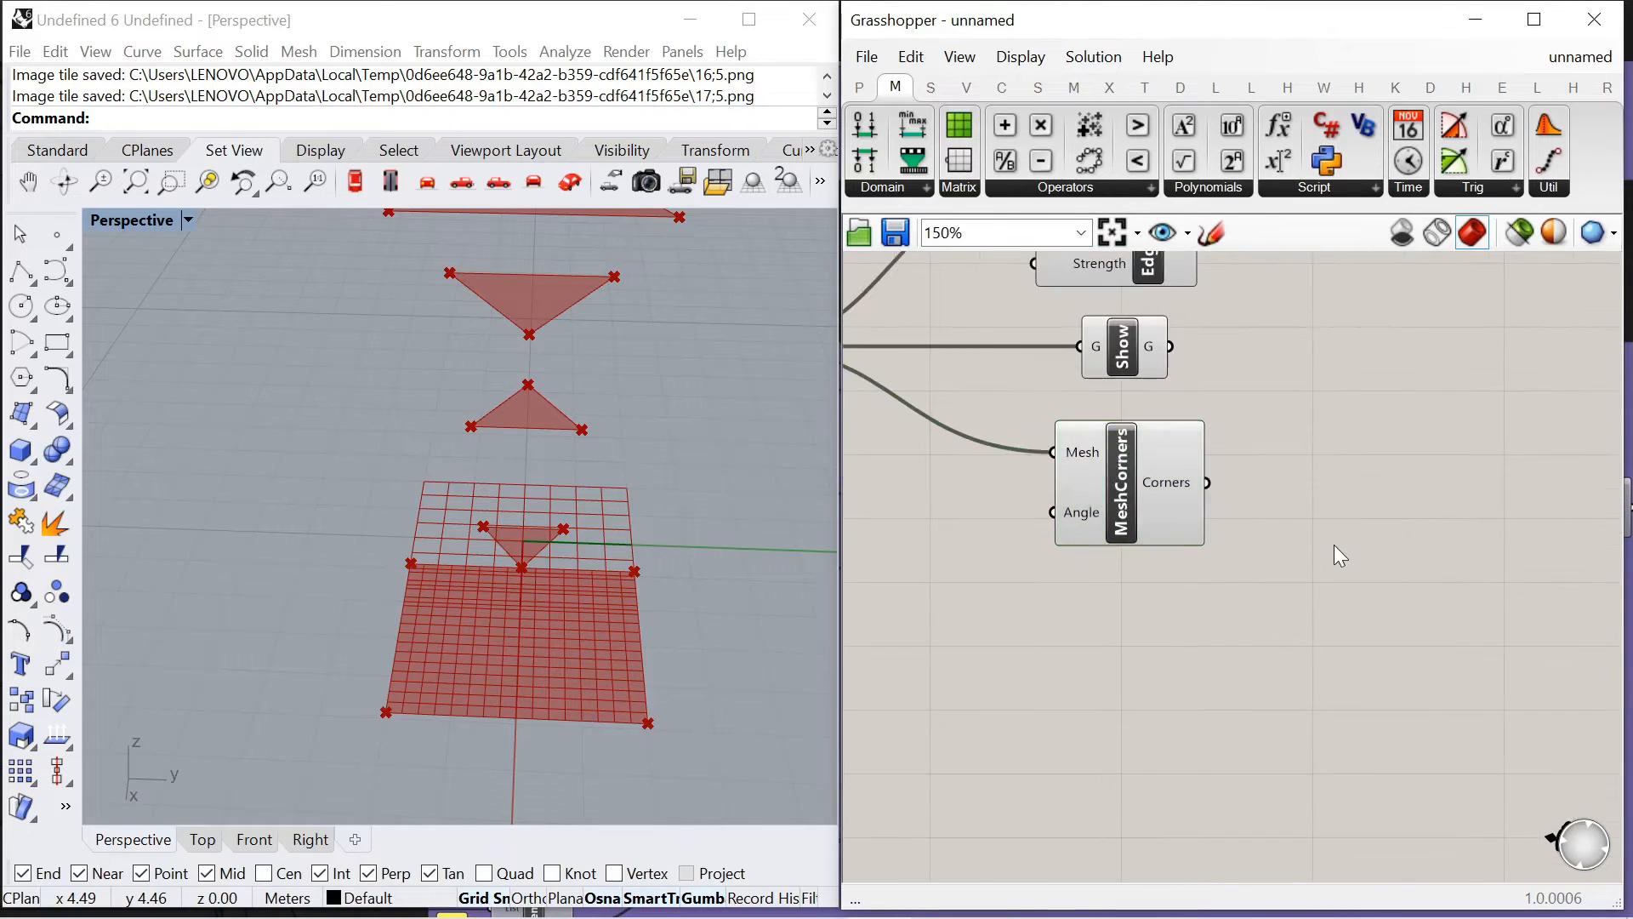
# Add an Anchor component and place it diagonally below the MeshCorners component
pyautogui.doubleClick(1333, 544)
pyautogui.write('anchor')
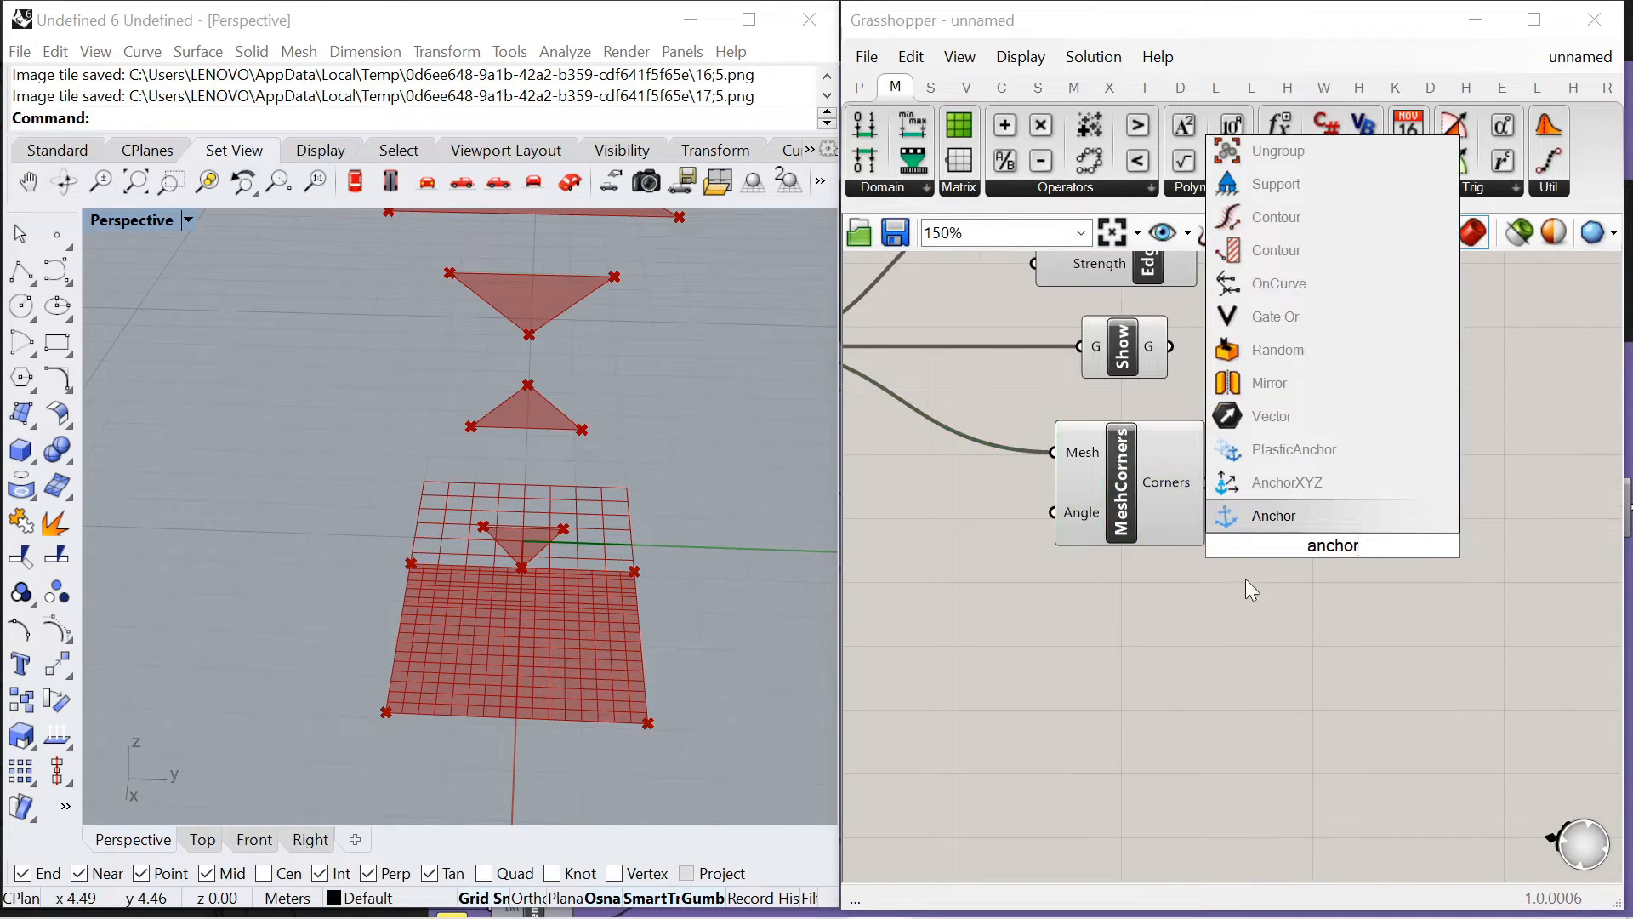
pyautogui.press('Return')
pyautogui.moveTo(1162, 477); pyautogui.dragTo(1157, 472)
pyautogui.scroll(-3, 1169, 483)
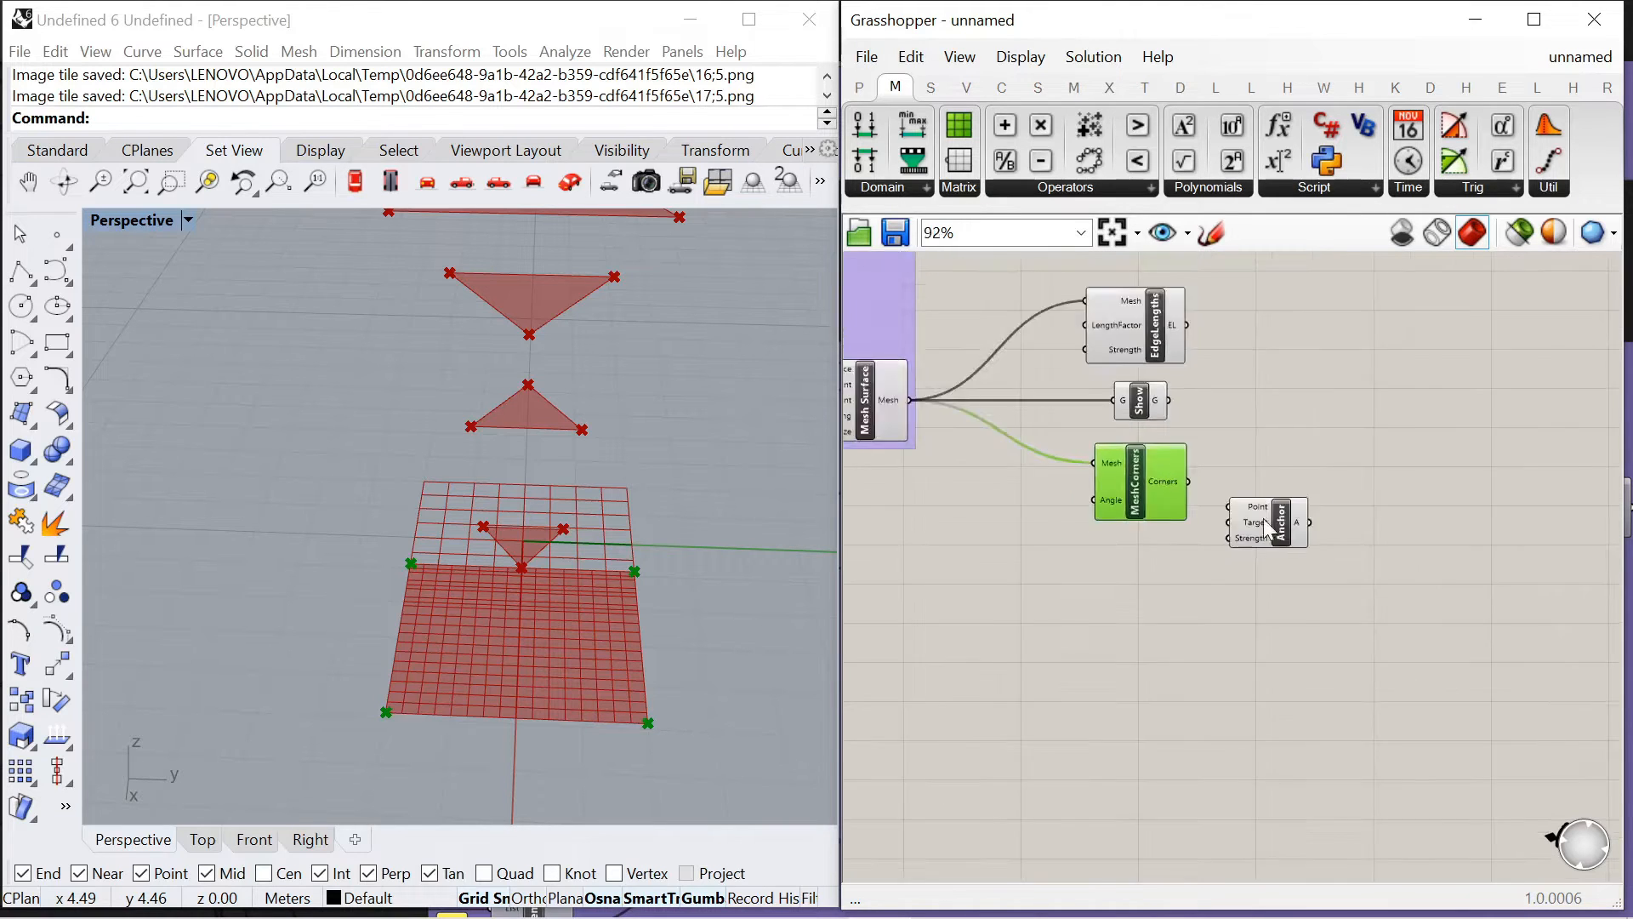
pyautogui.scroll(4, 1266, 519)
pyautogui.moveTo(1267, 519); pyautogui.dragTo(1312, 577)
# Add a Point List component above Anchor and connect MeshCorners' Corners output to its Points input
pyautogui.doubleClick(1174, 606)
pyautogui.write('point')
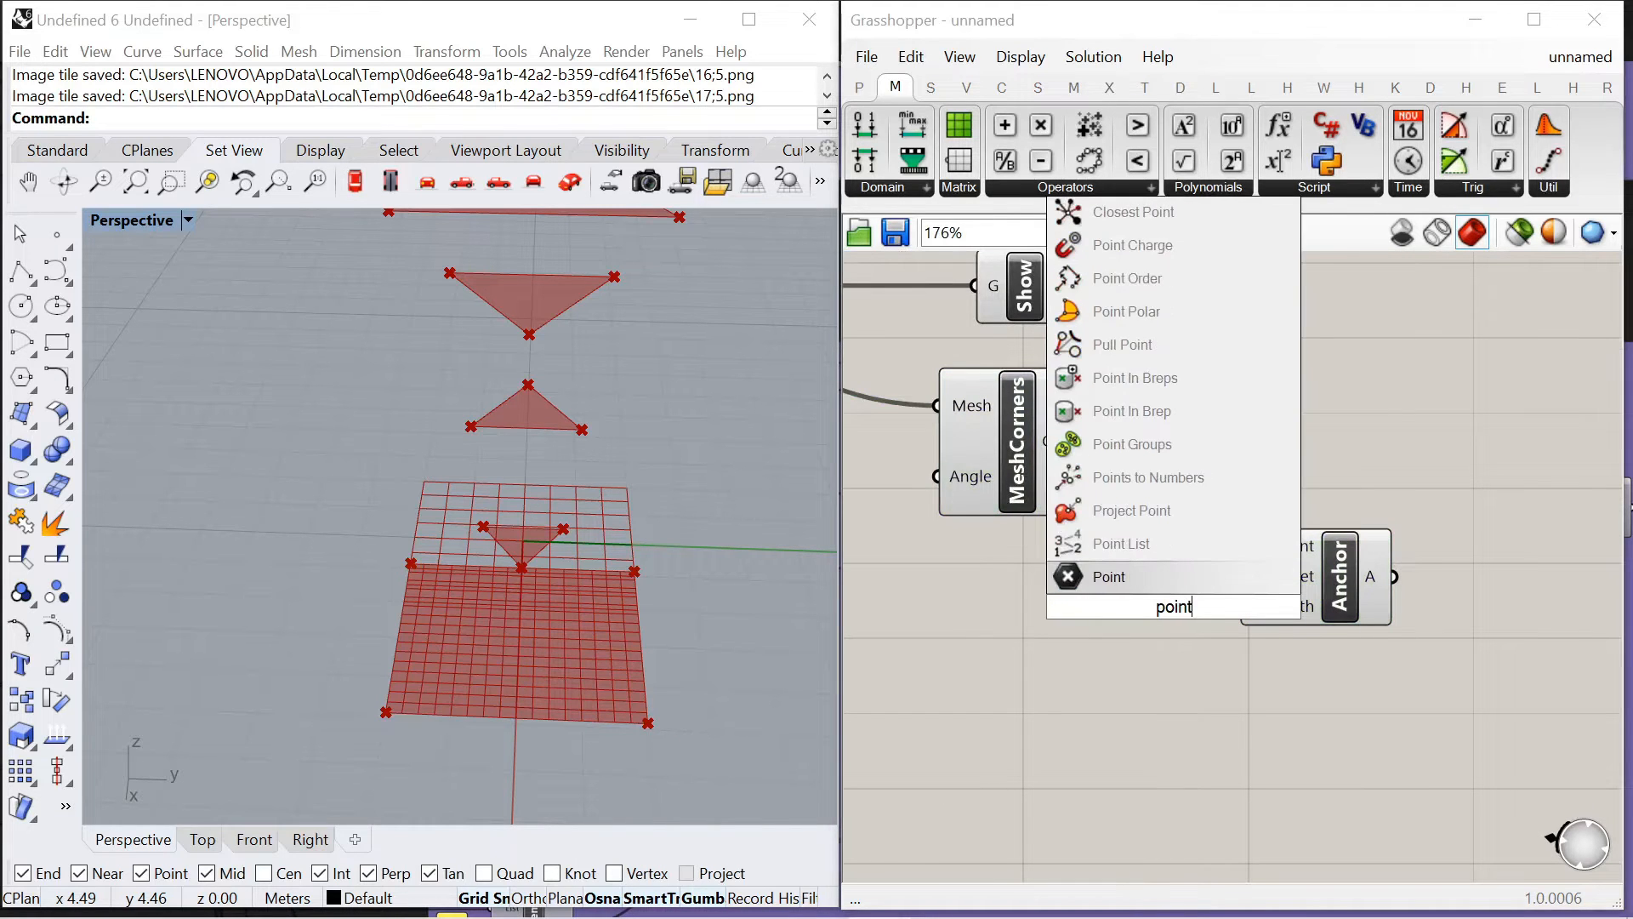
pyautogui.click(1157, 546)
pyautogui.scroll(-6, 1242, 566)
pyautogui.scroll(4, 1233, 571)
pyautogui.moveTo(1233, 571); pyautogui.dragTo(1338, 434)
# Add a panel containing 0.5, connect it to the Point List's Size, and move both components up away from Anchor
pyautogui.doubleClick(1223, 494)
pyautogui.write('"0.5')
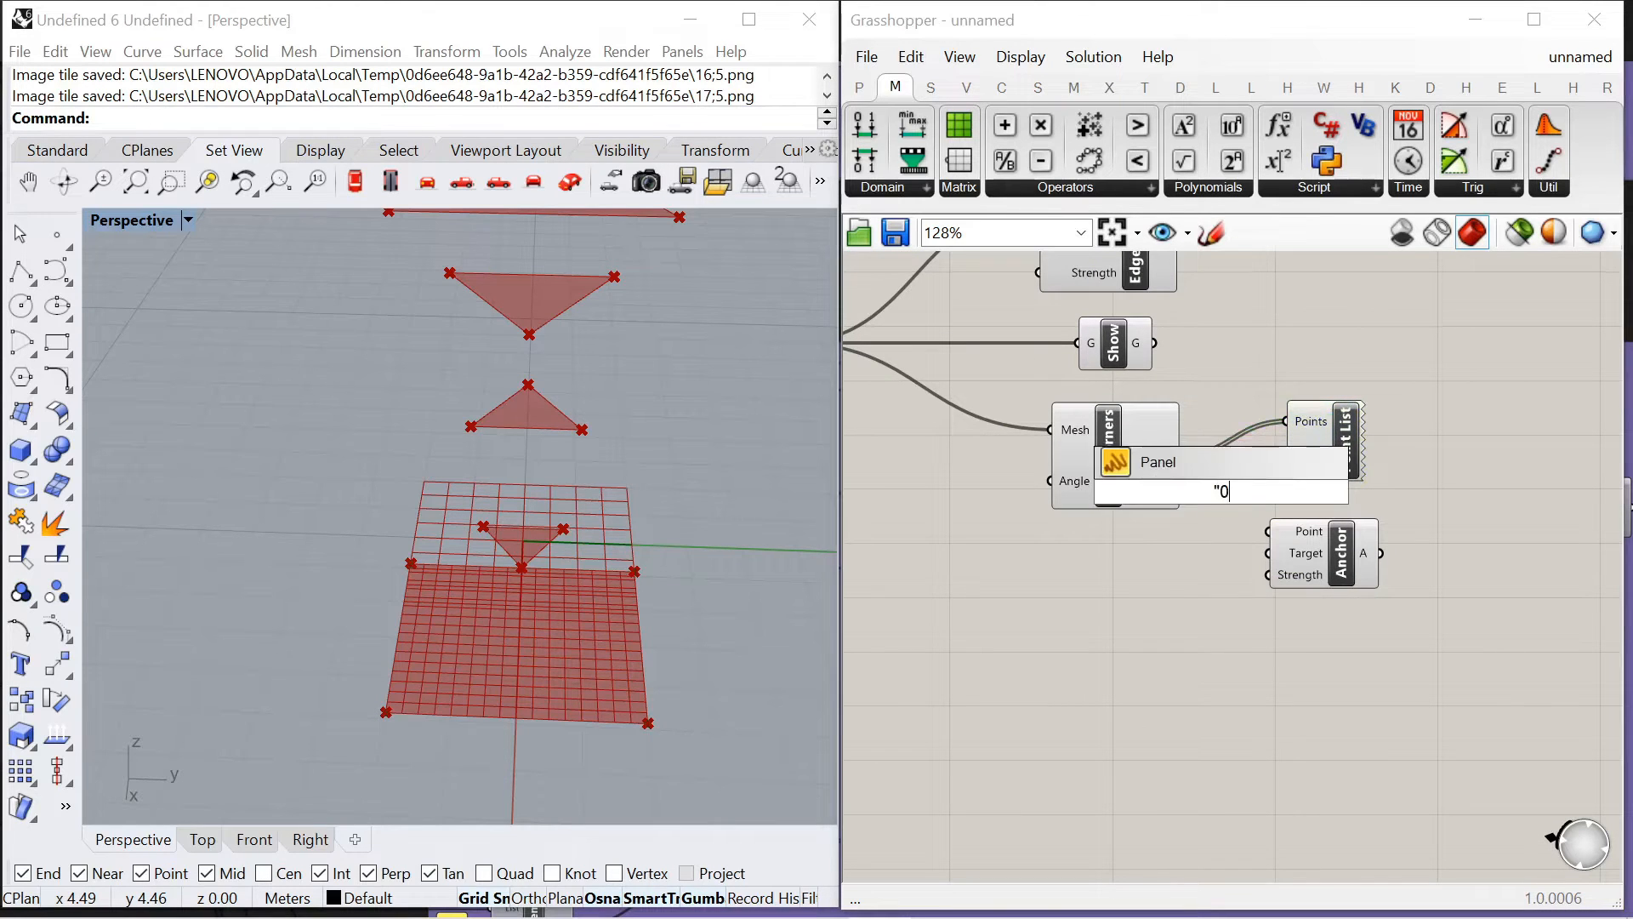
pyautogui.press('Return')
pyautogui.scroll(3, 1285, 520)
pyautogui.moveTo(1232, 480); pyautogui.dragTo(1270, 453)
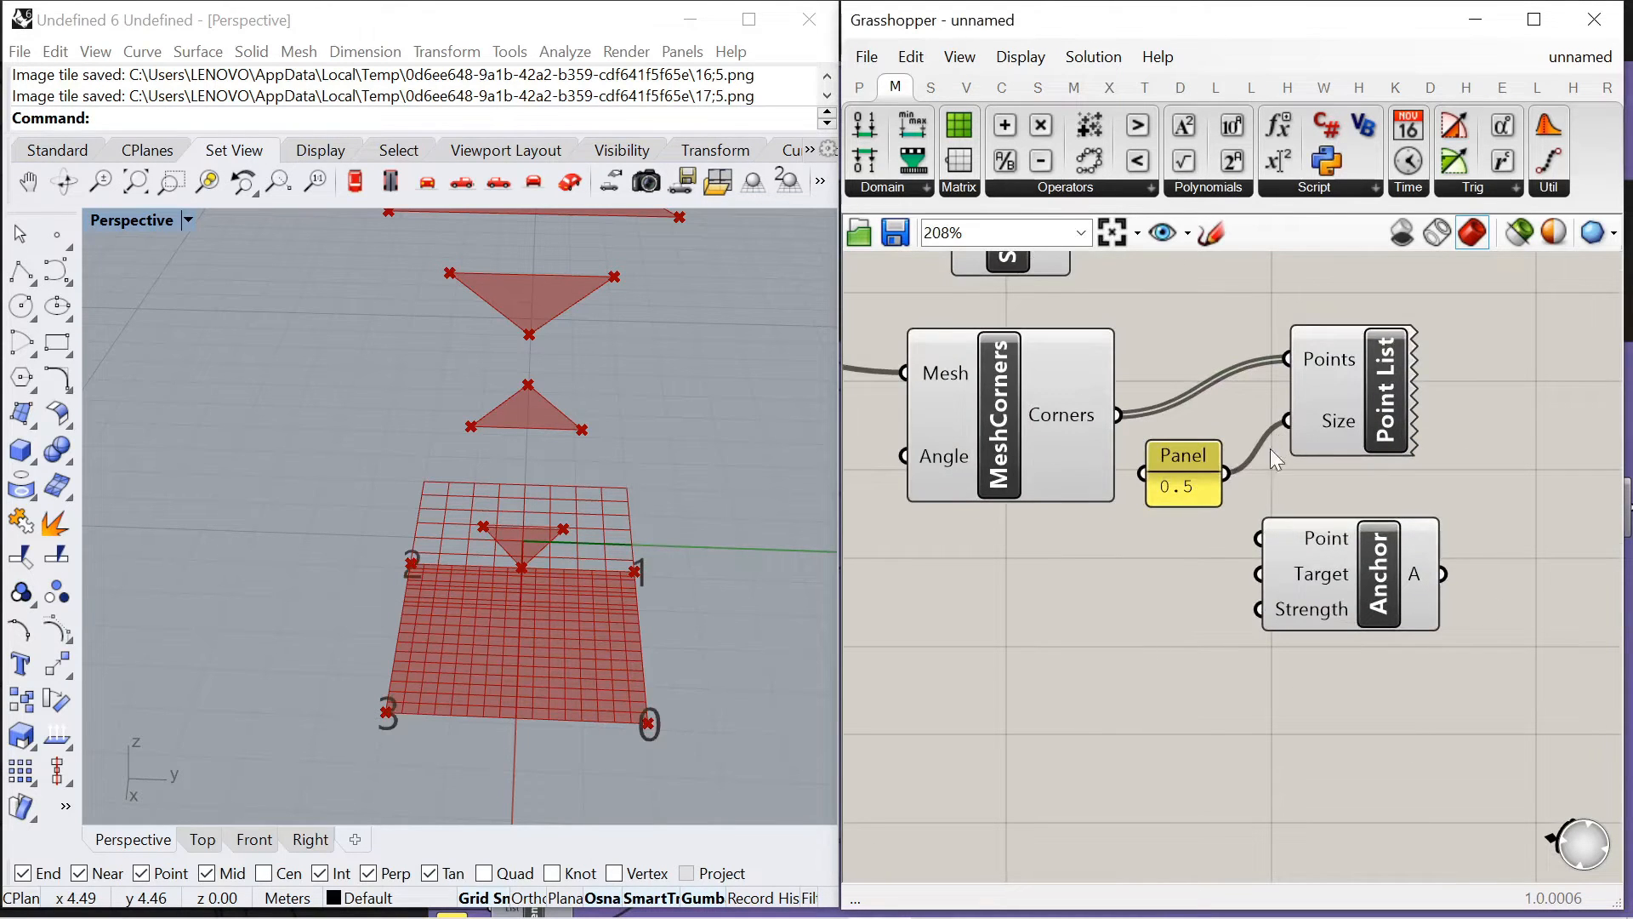
pyautogui.moveTo(1339, 381); pyautogui.dragTo(1436, 325)
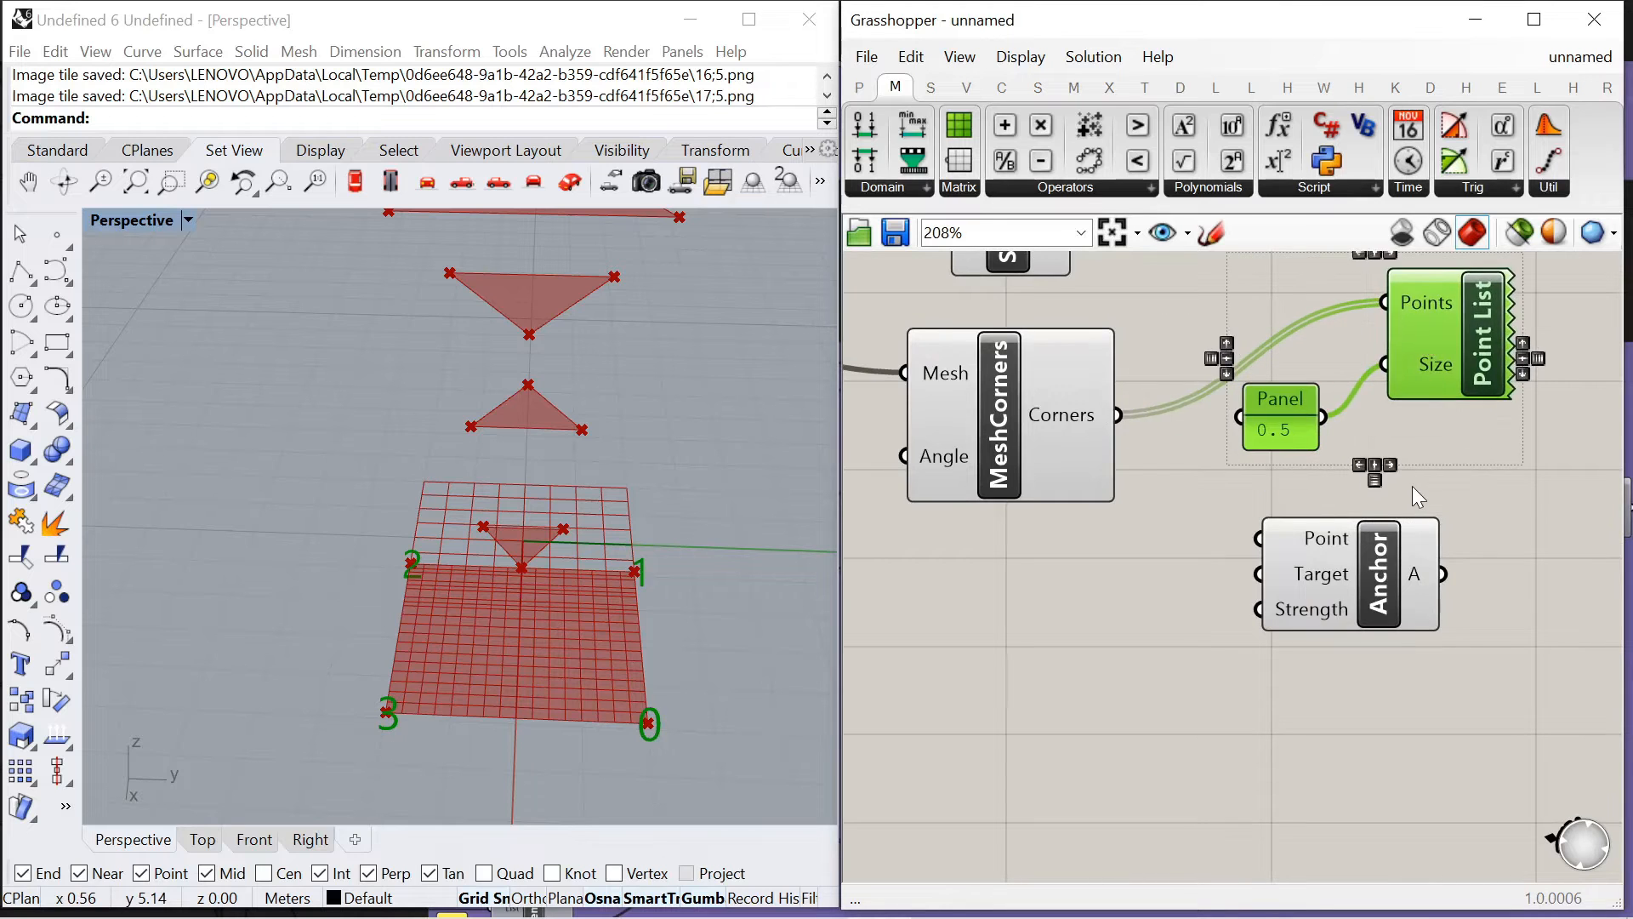
# Connect MeshCorners' Corners output to the Anchor component's Point input and reposition Anchor below the Point List
pyautogui.click(1408, 489)
pyautogui.moveTo(1223, 480); pyautogui.dragTo(1120, 441, button='right')
pyautogui.moveTo(1267, 529); pyautogui.dragTo(1324, 555)
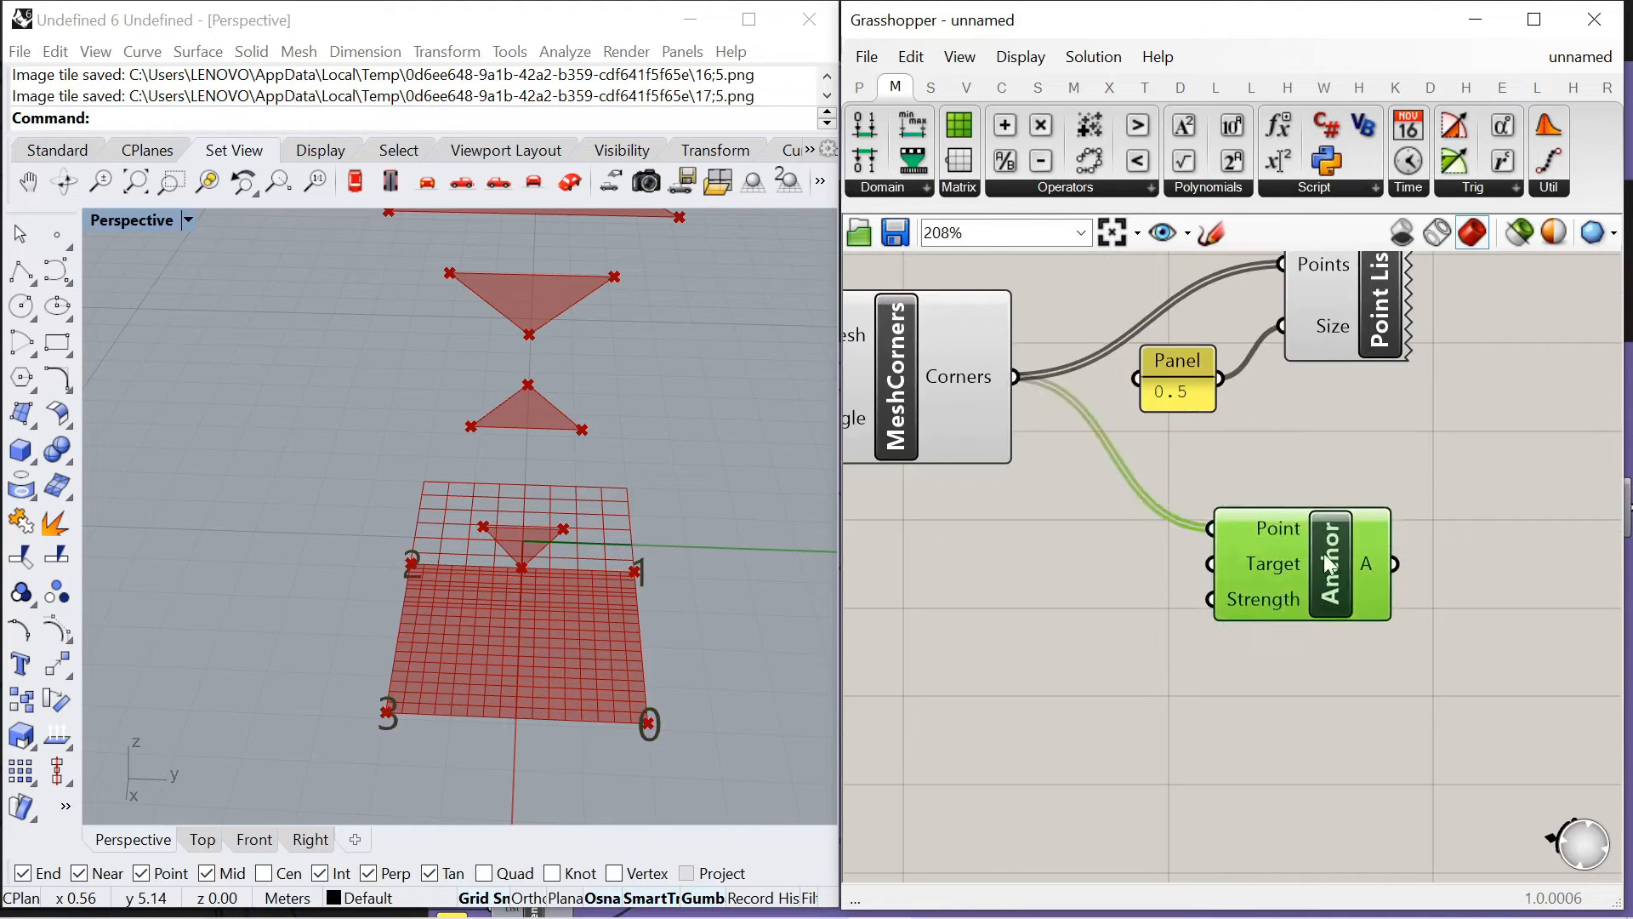
pyautogui.scroll(-8, 1302, 554)
pyautogui.scroll(6, 1170, 509)
pyautogui.scroll(-3, 1140, 506)
pyautogui.scroll(3, 1116, 549)
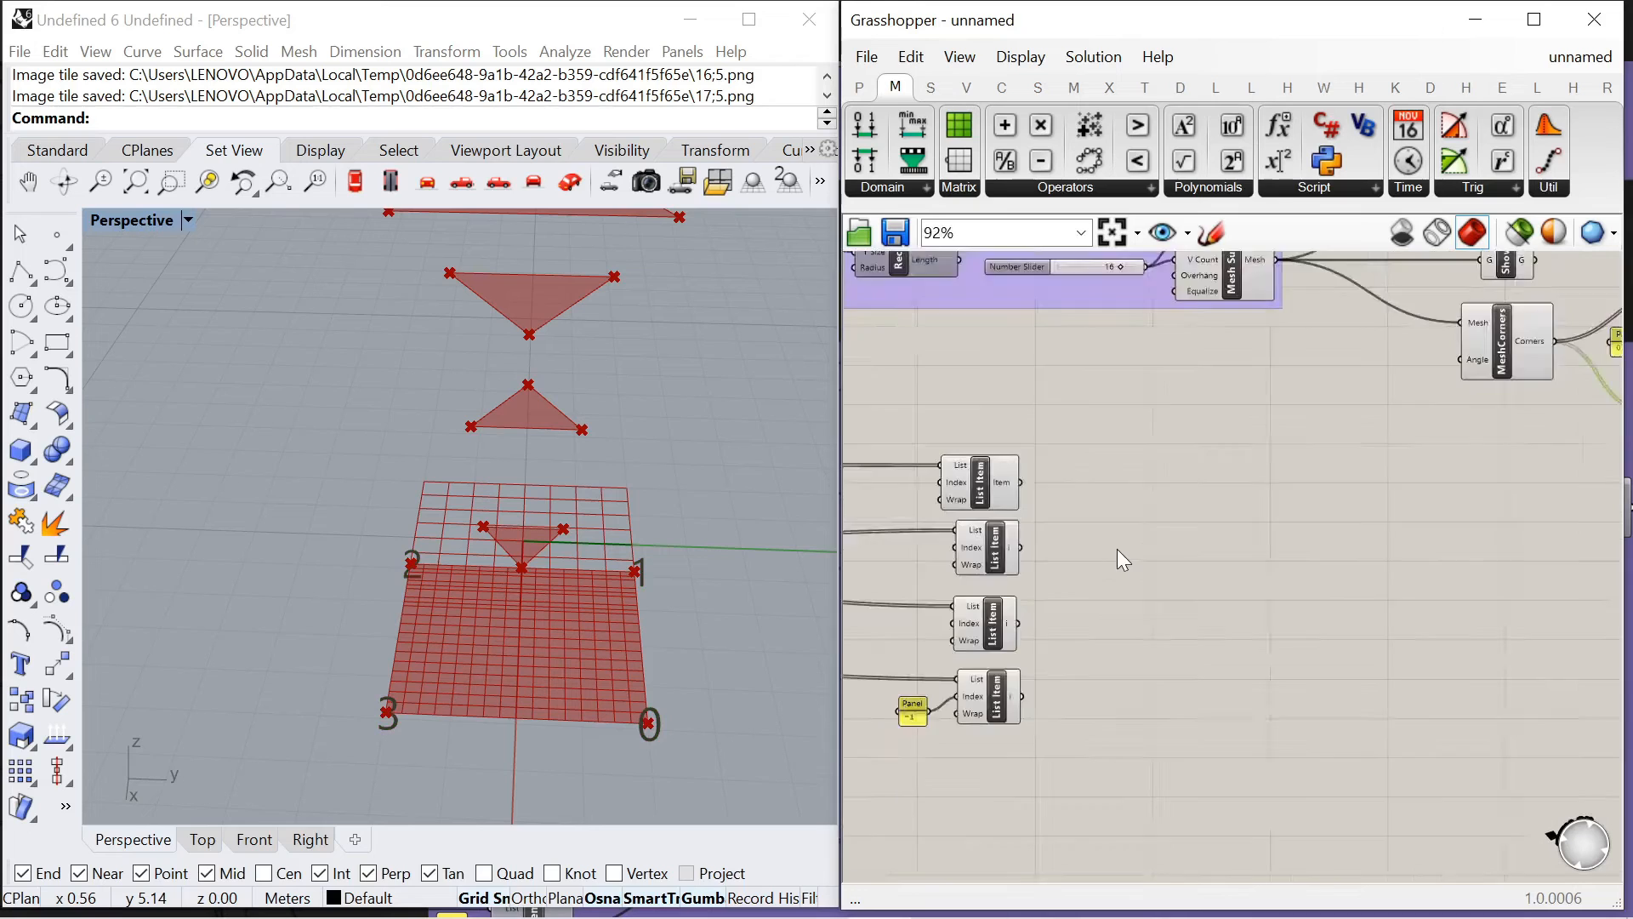
# Add a Merge component beside the four List Item components and connect their item outputs to its D1 through D4 inputs
pyautogui.doubleClick(1116, 549)
pyautogui.write('merge')
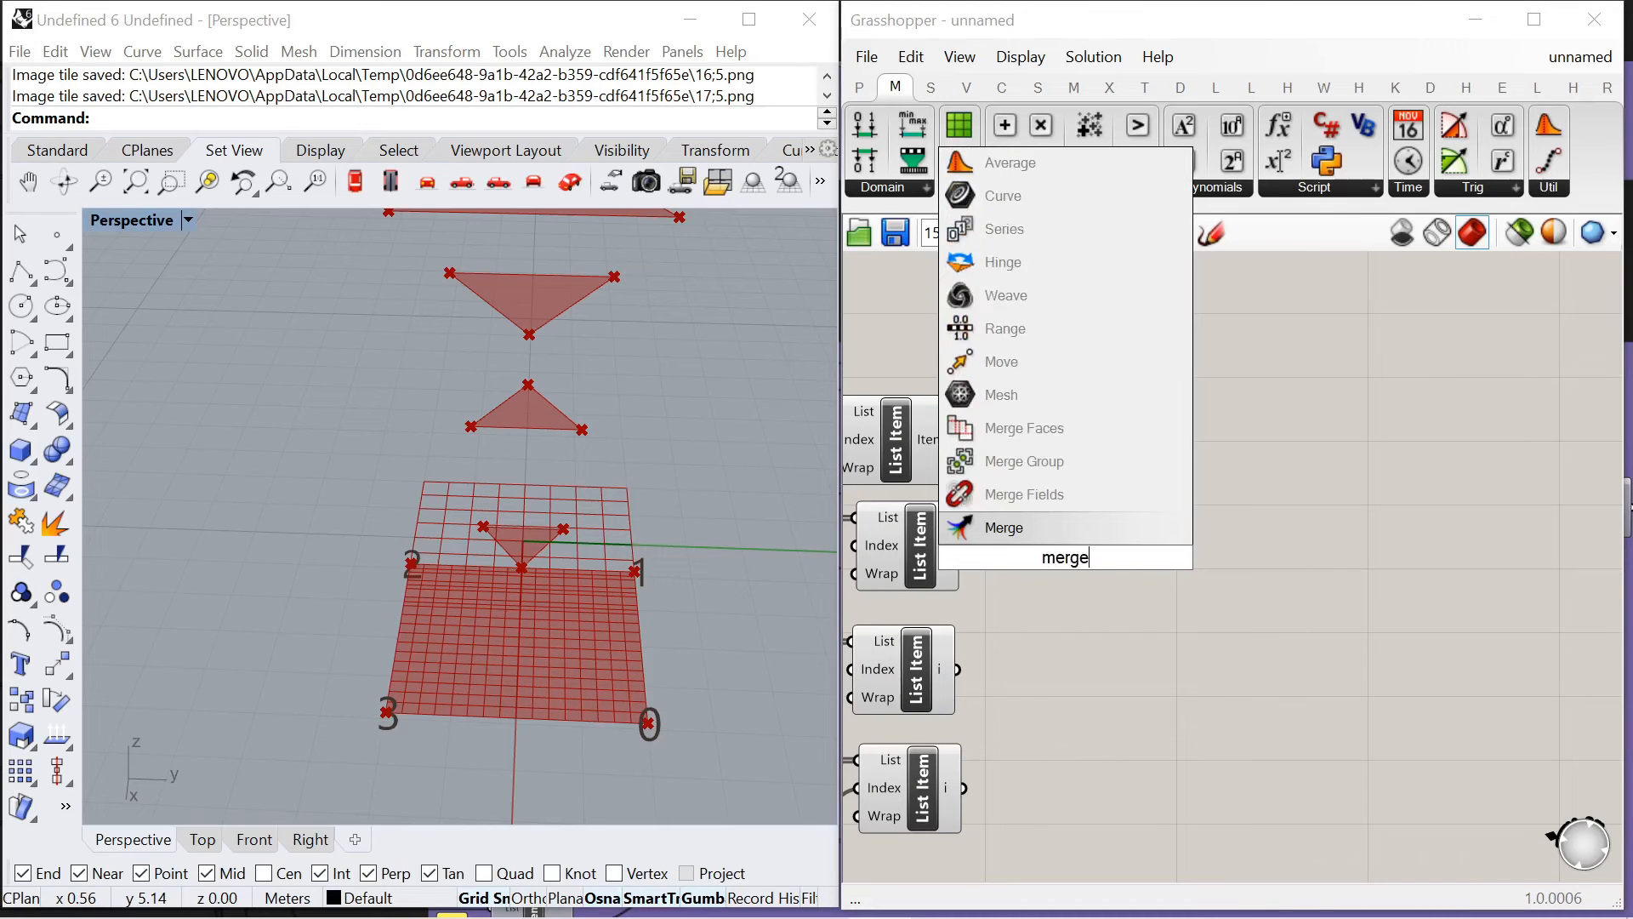
pyautogui.press('Return')
pyautogui.scroll(1, 974, 457)
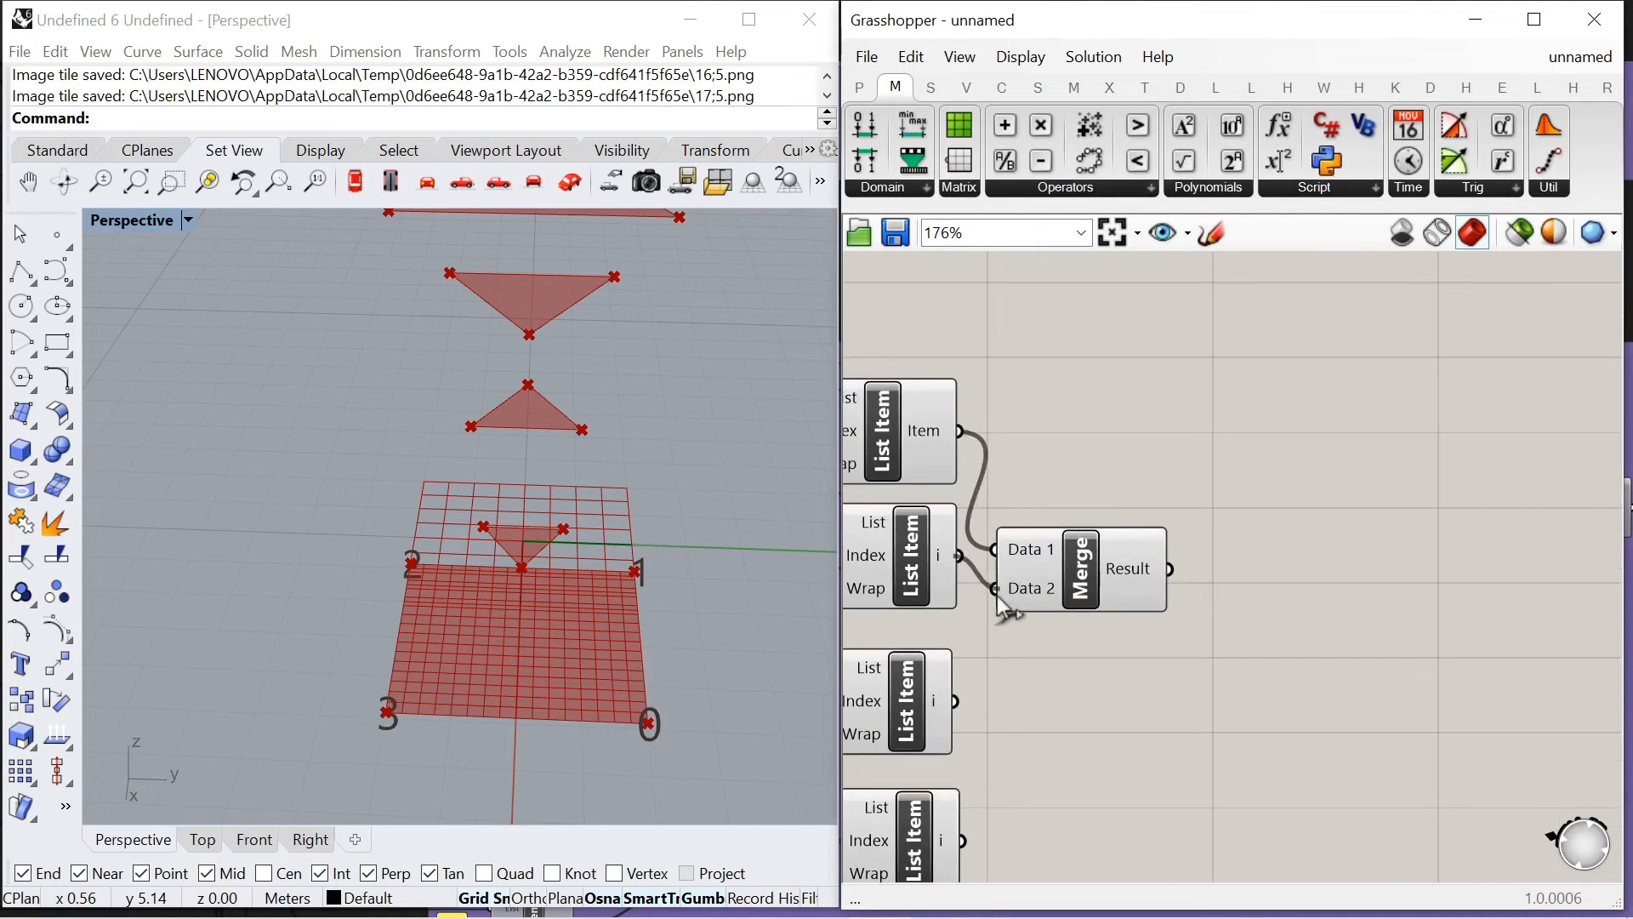
pyautogui.moveTo(1039, 625); pyautogui.dragTo(1039, 617)
pyautogui.scroll(-4, 1039, 589)
pyautogui.moveTo(1073, 579); pyautogui.dragTo(1170, 593)
# Duplicate the Point List with its 0.5 panel, connect Merge's Result to the copy's Points input, and place the pair diagonally above Merge
pyautogui.scroll(-6, 1165, 570)
pyautogui.scroll(7, 1341, 477)
pyautogui.moveTo(1243, 357); pyautogui.dragTo(1422, 512)
pyautogui.hotkey('ctrl', 'c')
pyautogui.hotkey('ctrl', 'v')
pyautogui.scroll(-5, 1159, 609)
pyautogui.scroll(6, 969, 710)
pyautogui.moveTo(1276, 549); pyautogui.dragTo(1069, 646)
pyautogui.scroll(4, 966, 619)
pyautogui.scroll(2, 970, 628)
pyautogui.moveTo(972, 617); pyautogui.dragTo(1138, 589)
pyautogui.moveTo(584, 569); pyautogui.dragTo(549, 490, button='right')
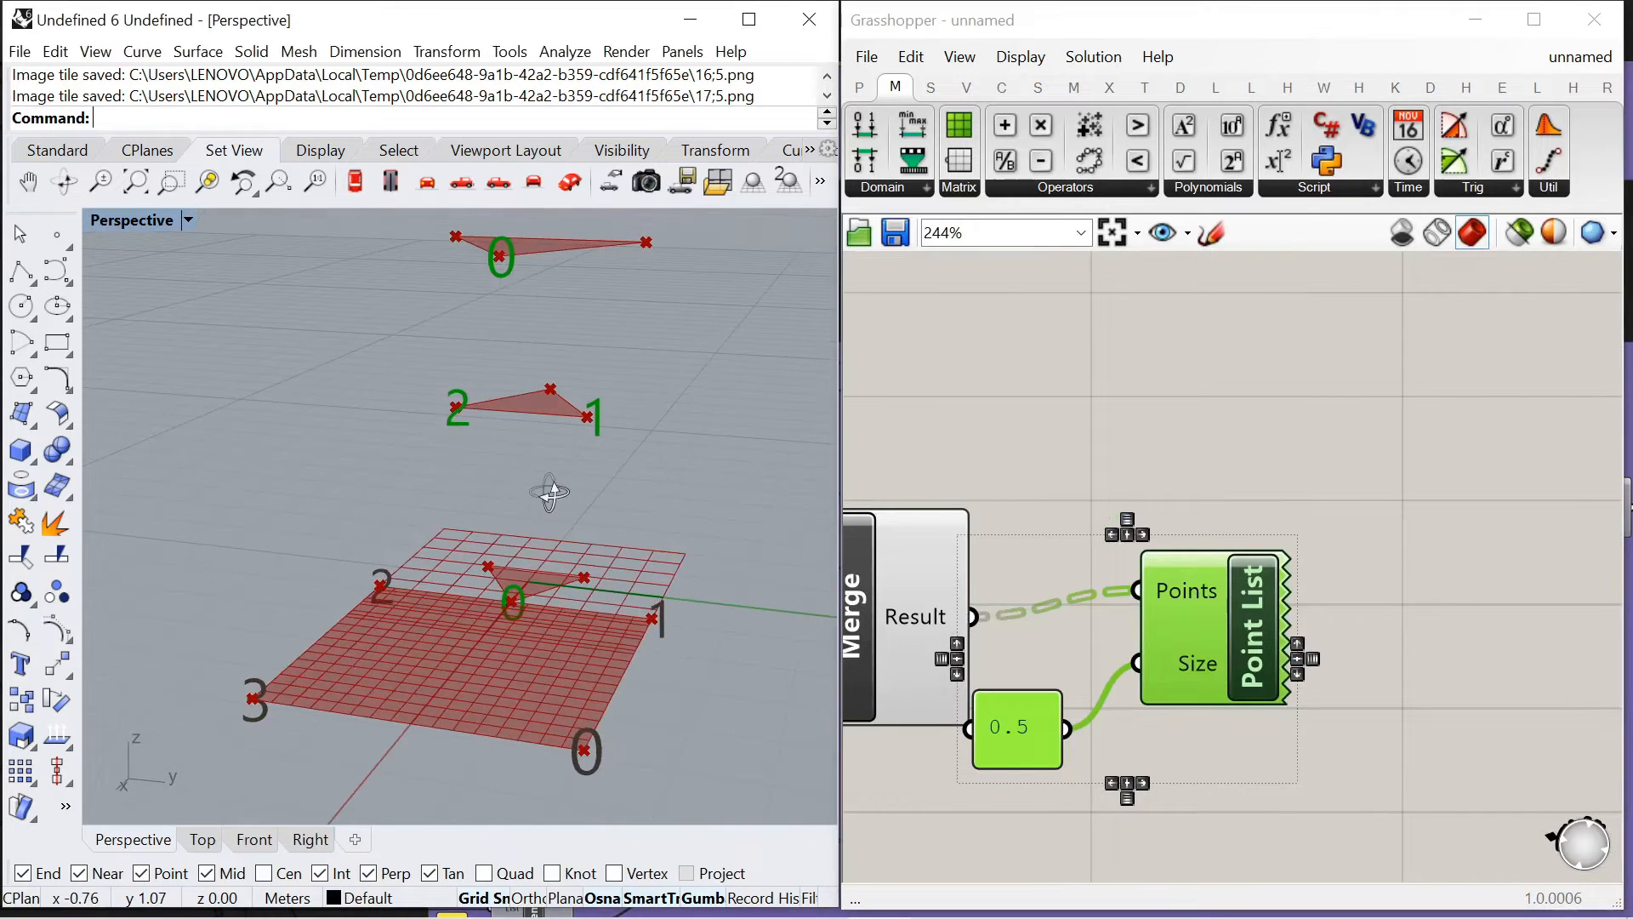
pyautogui.scroll(-5, 1365, 491)
pyautogui.scroll(3, 1331, 517)
pyautogui.scroll(3, 1331, 517)
pyautogui.scroll(-5, 1281, 563)
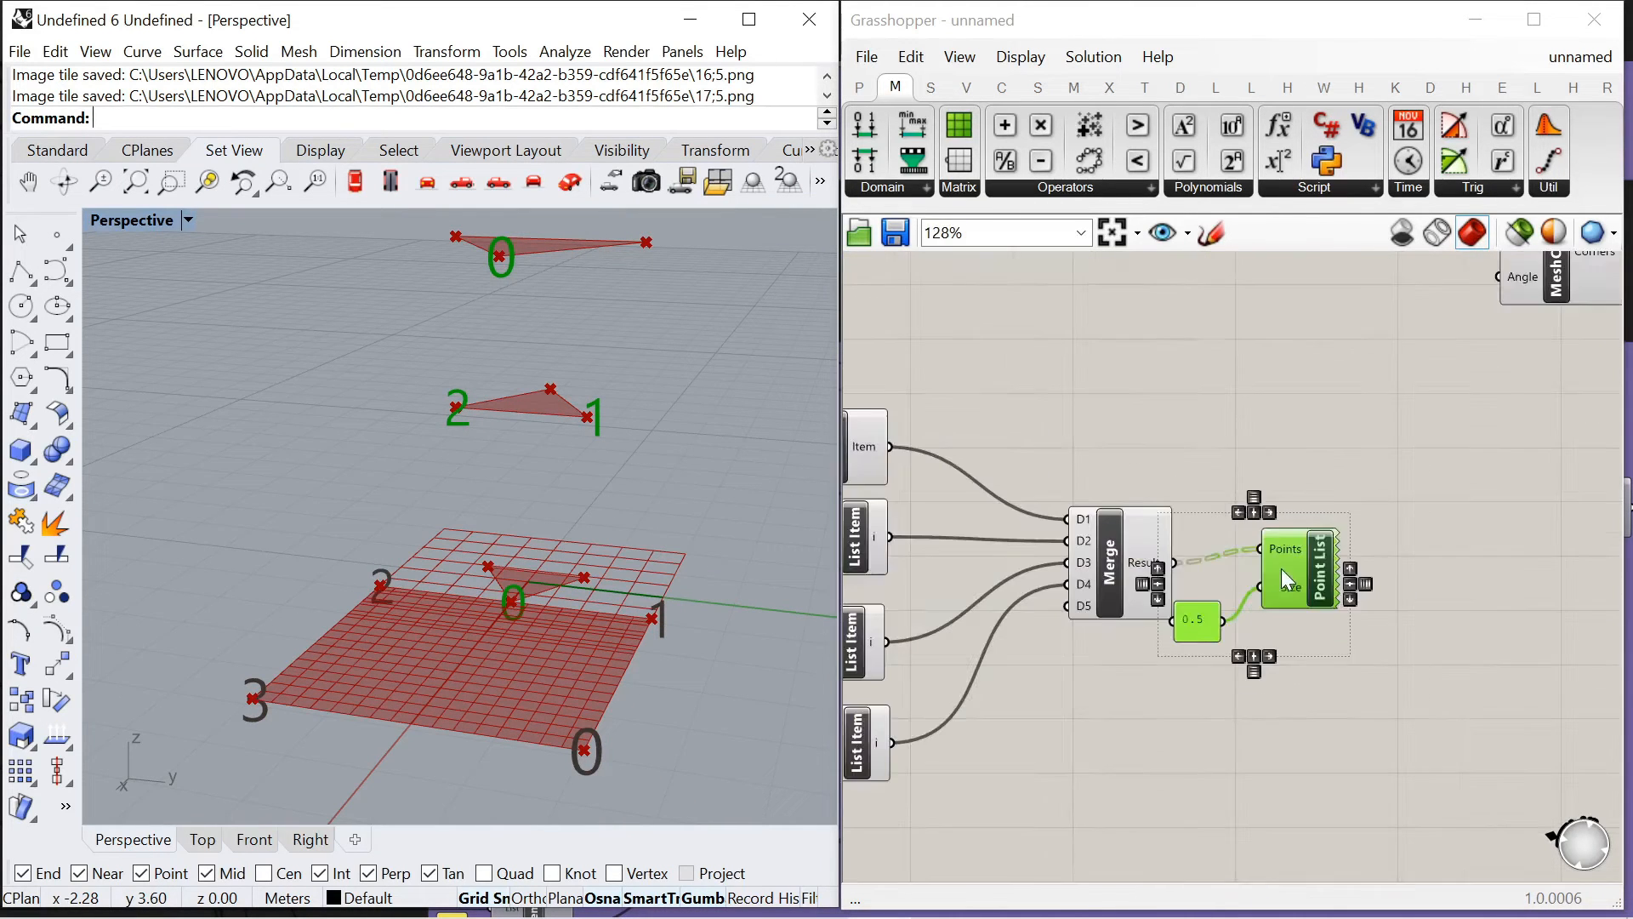
pyautogui.moveTo(1281, 569); pyautogui.dragTo(1388, 461)
# Flatten the Merge component's Result output
pyautogui.scroll(4, 1069, 522)
pyautogui.rightClick(1095, 507)
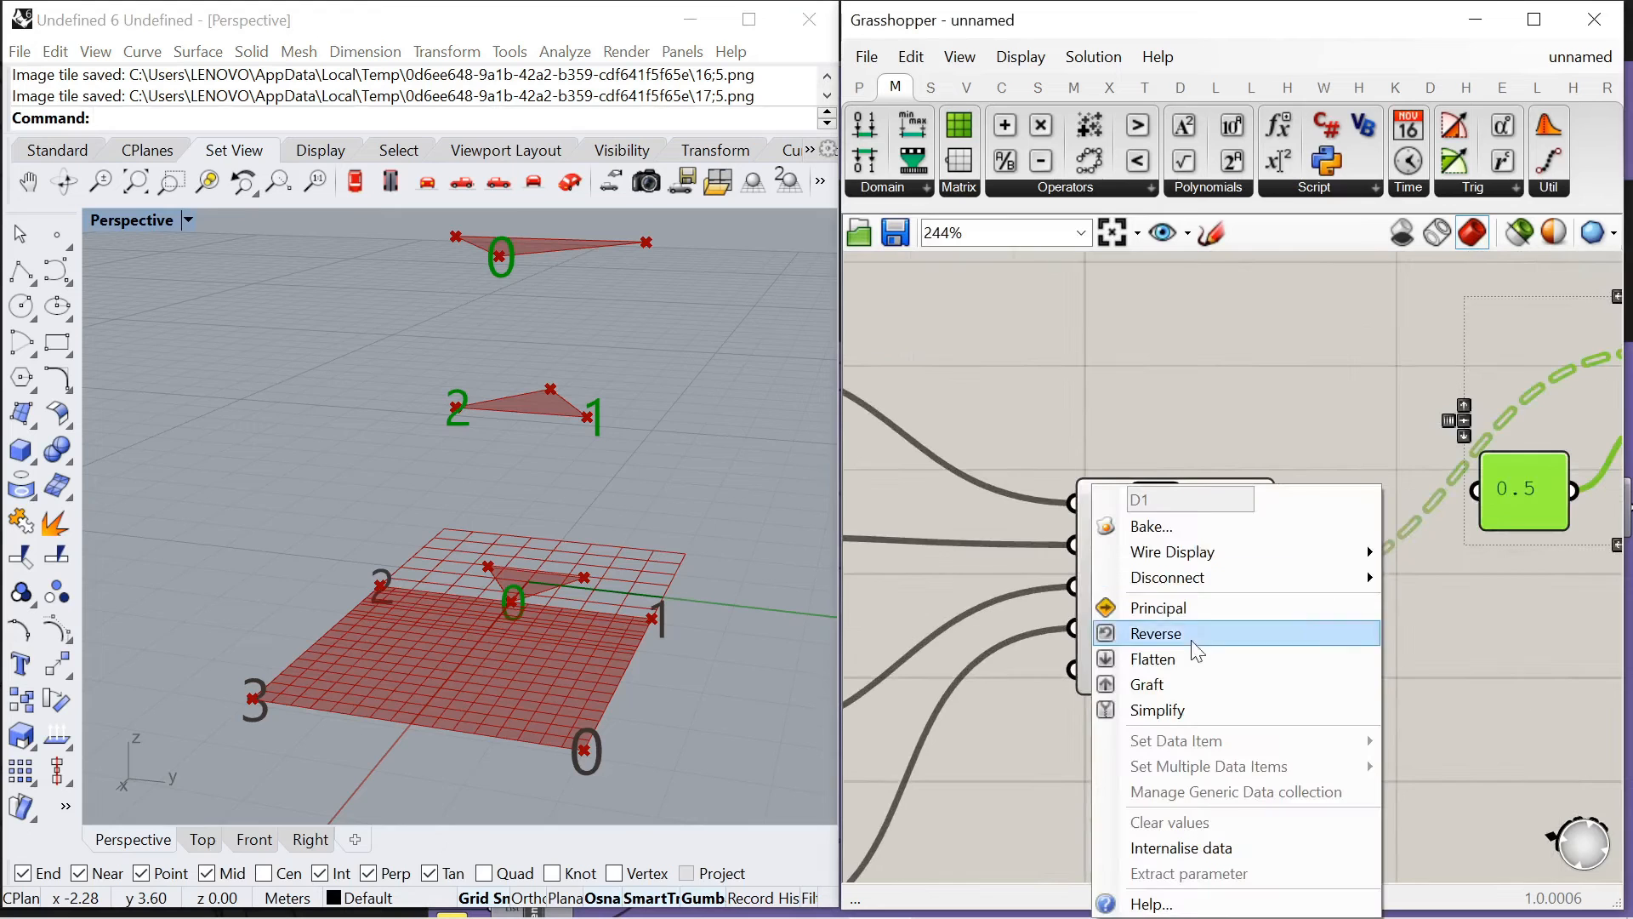
pyautogui.click(1468, 721)
pyautogui.rightClick(1225, 585)
pyautogui.click(1268, 707)
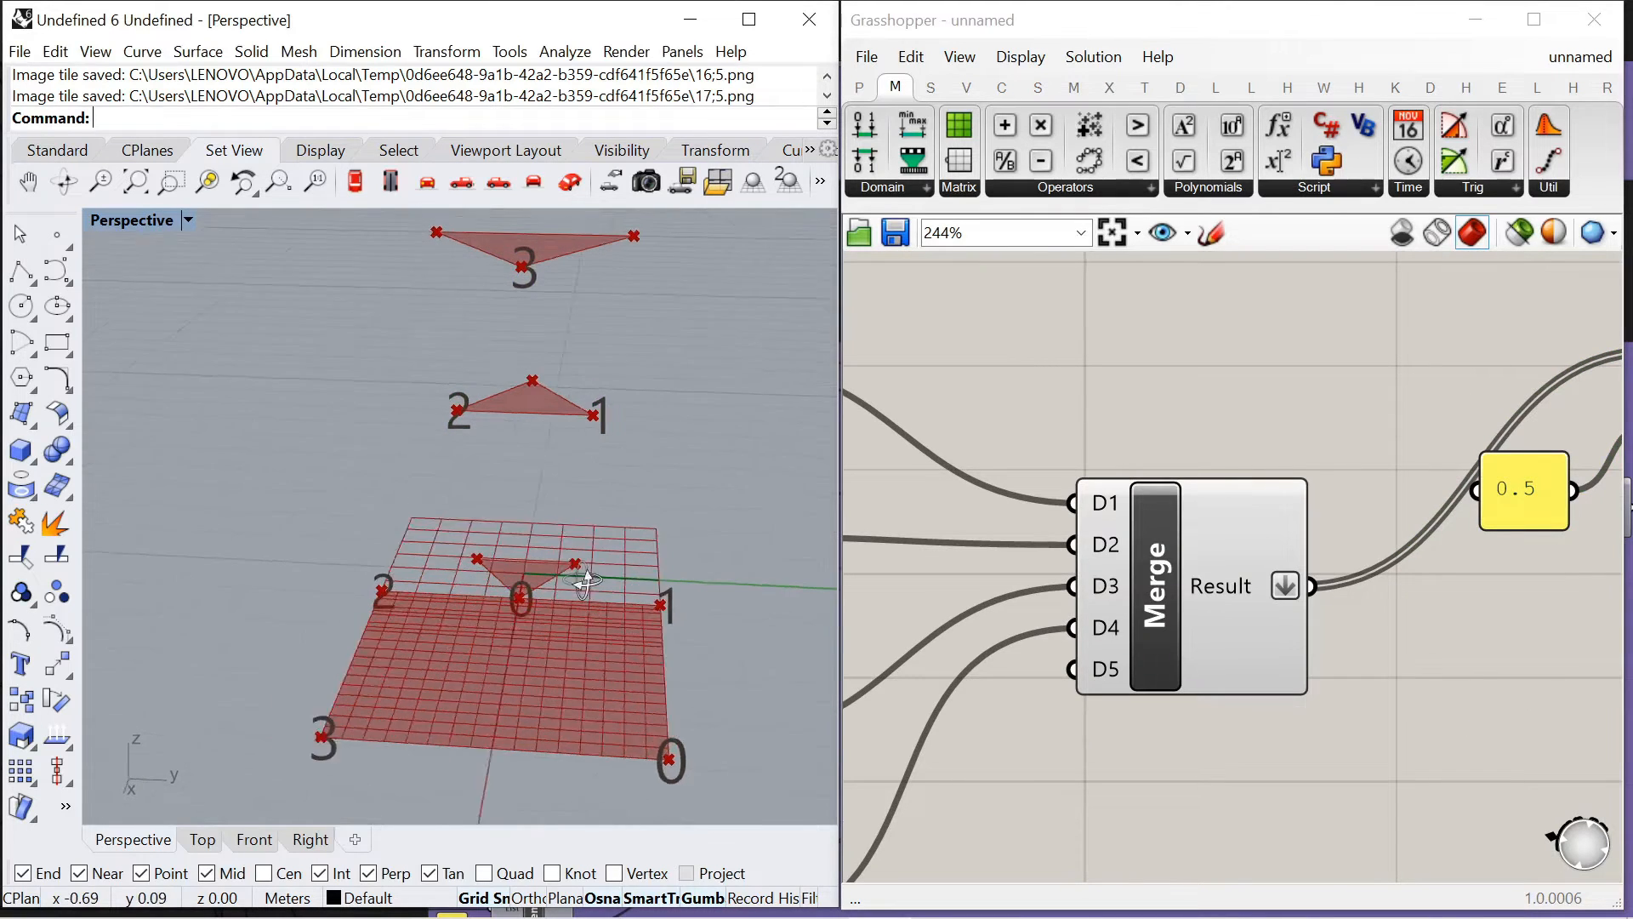
pyautogui.moveTo(583, 583); pyautogui.dragTo(590, 551, button='right')
# Flatten the item outputs of all four List Item components feeding Merge
pyautogui.scroll(-4, 1040, 493)
pyautogui.scroll(3, 1038, 512)
pyautogui.scroll(-4, 1038, 512)
pyautogui.scroll(4, 947, 459)
pyautogui.rightClick(949, 407)
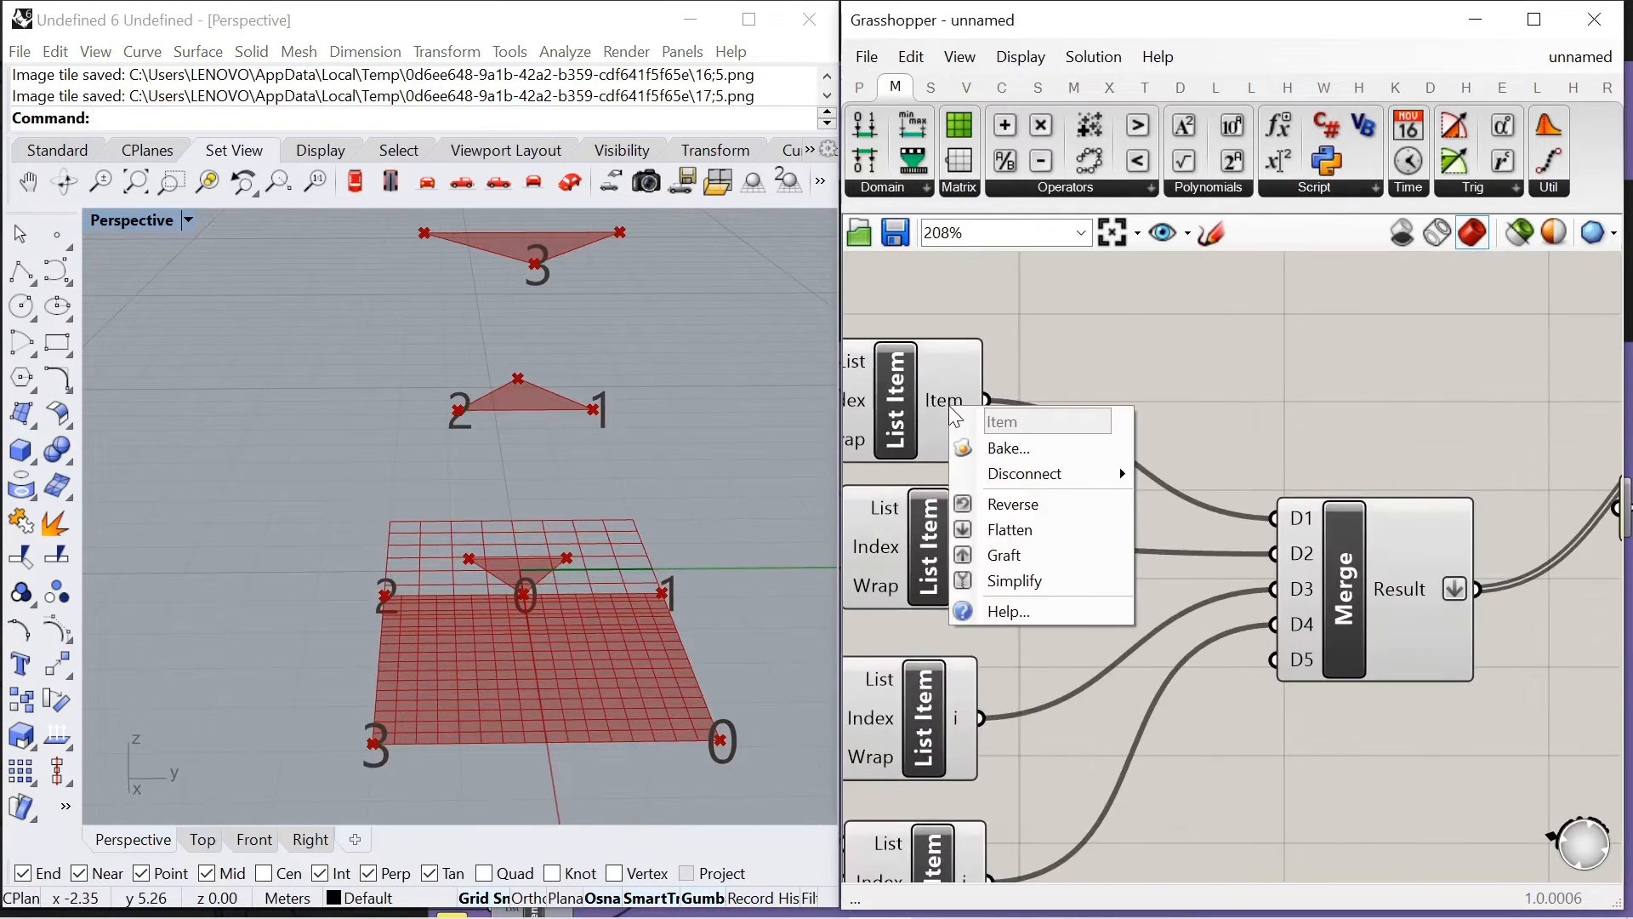
pyautogui.click(1010, 529)
pyautogui.rightClick(958, 541)
pyautogui.click(1009, 661)
pyautogui.rightClick(958, 721)
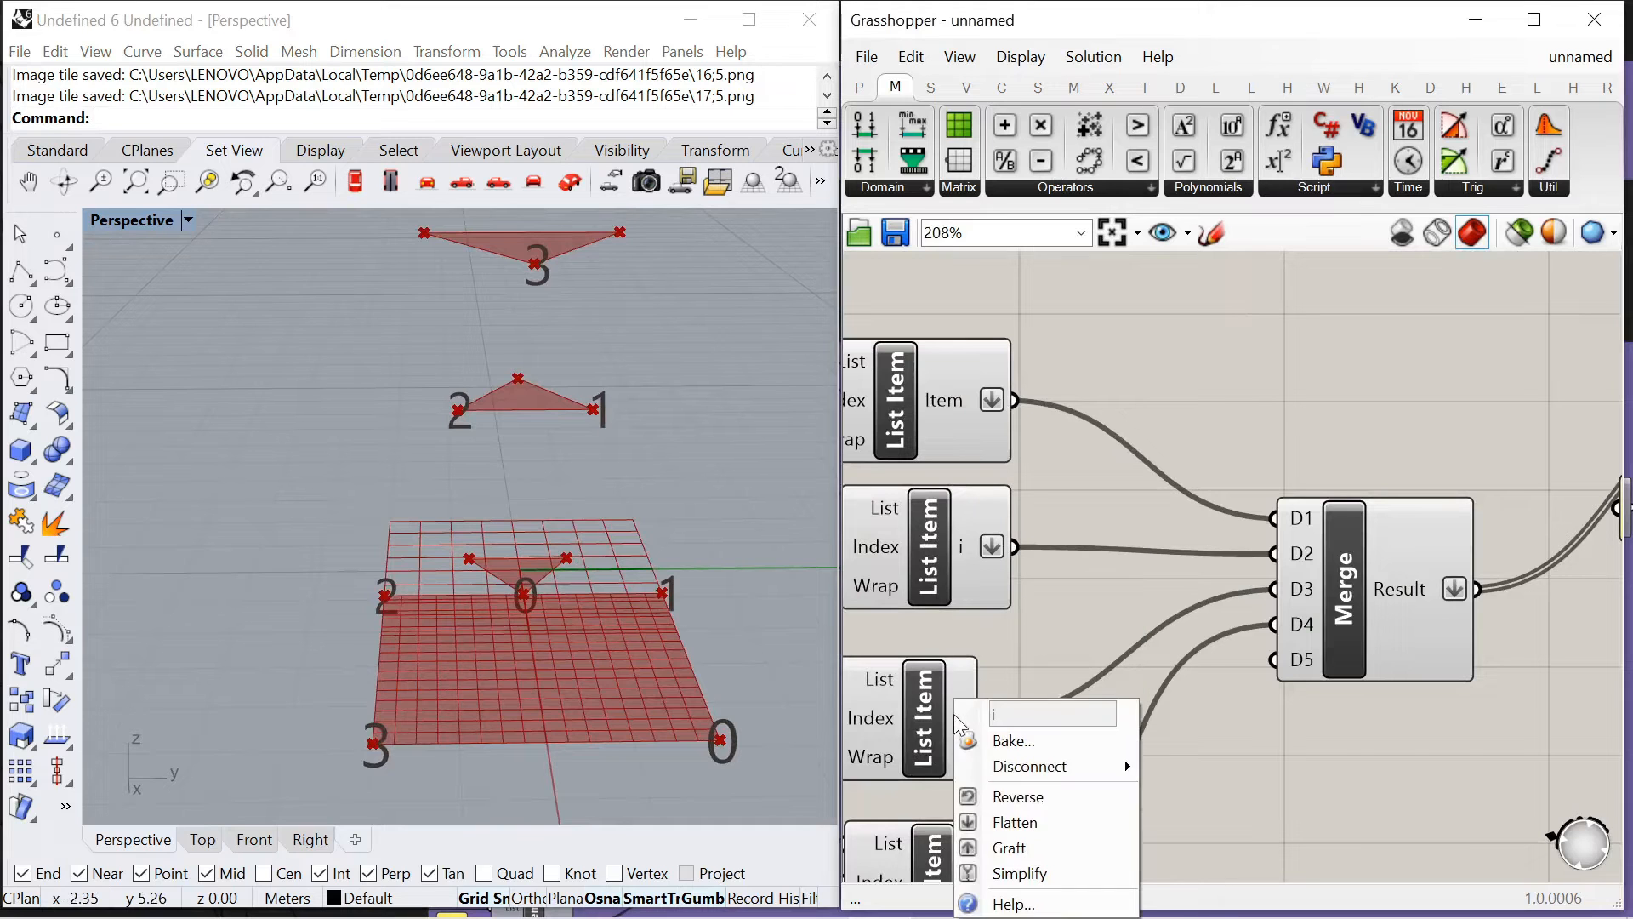
pyautogui.click(1029, 821)
pyautogui.moveTo(946, 483); pyautogui.dragTo(946, 320, button='right')
pyautogui.rightClick(962, 717)
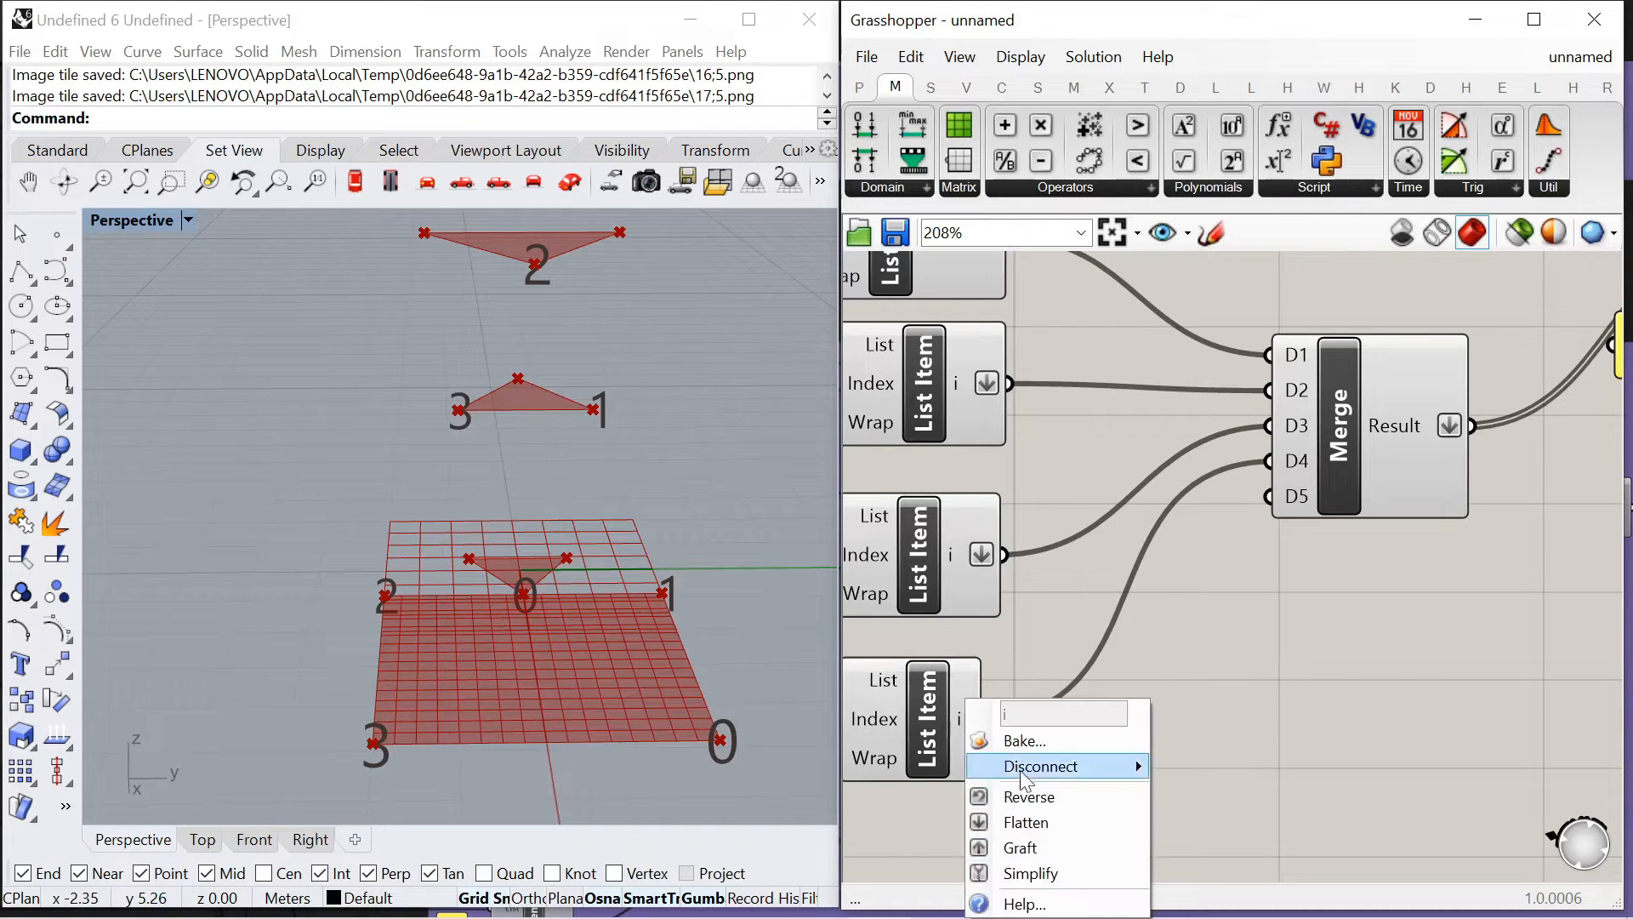
pyautogui.click(1044, 825)
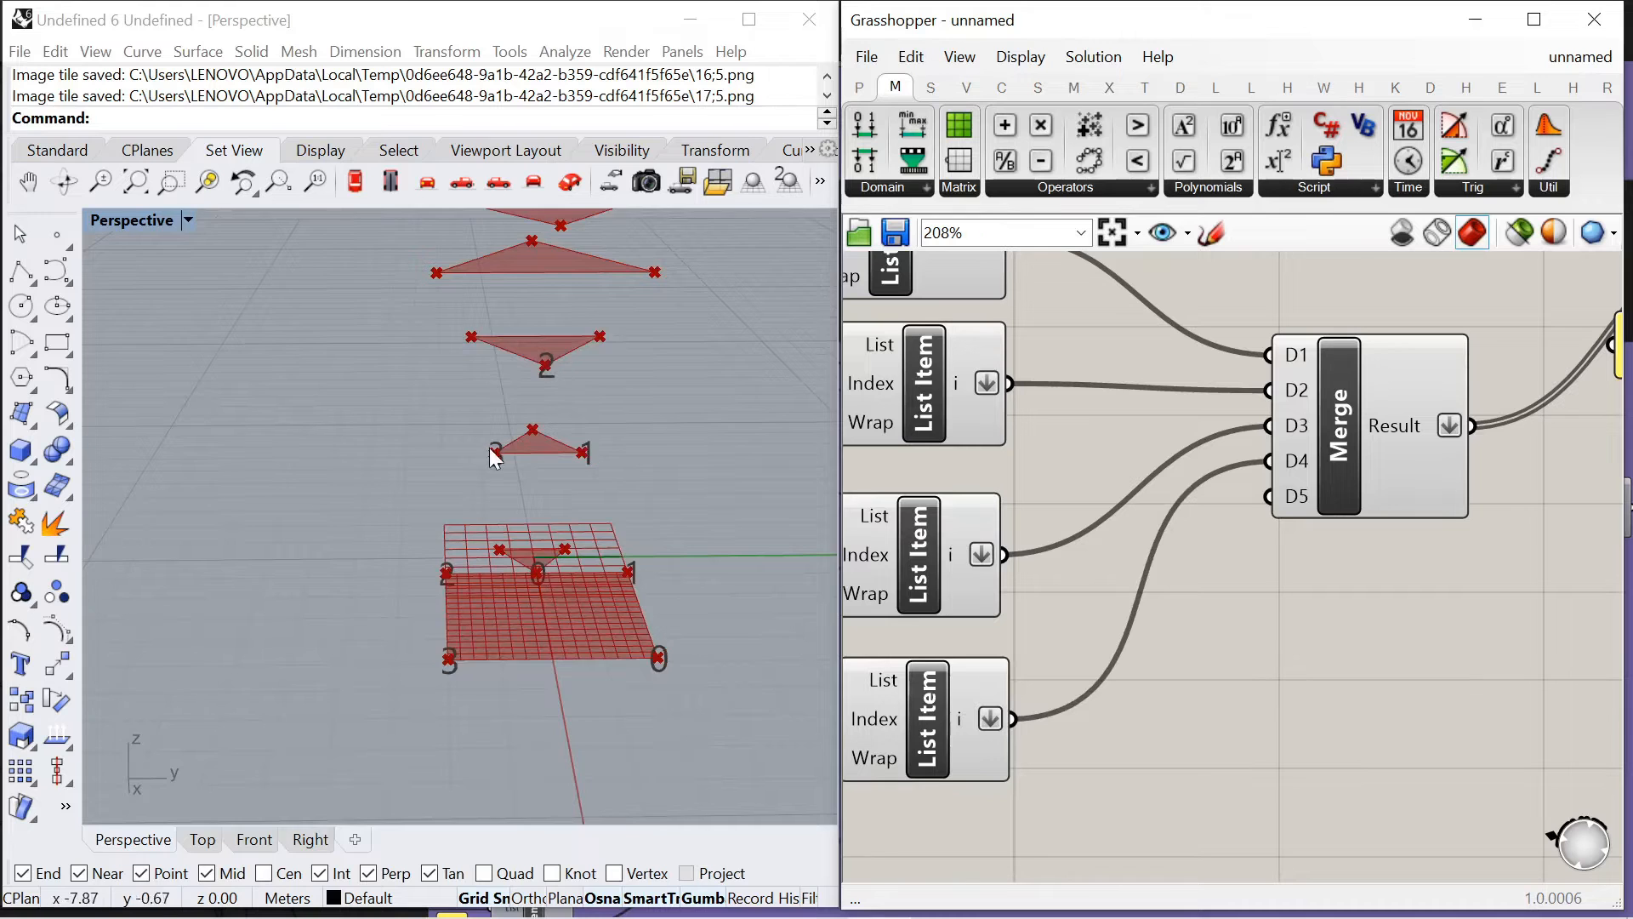
pyautogui.moveTo(491, 455); pyautogui.dragTo(565, 634, button='right')
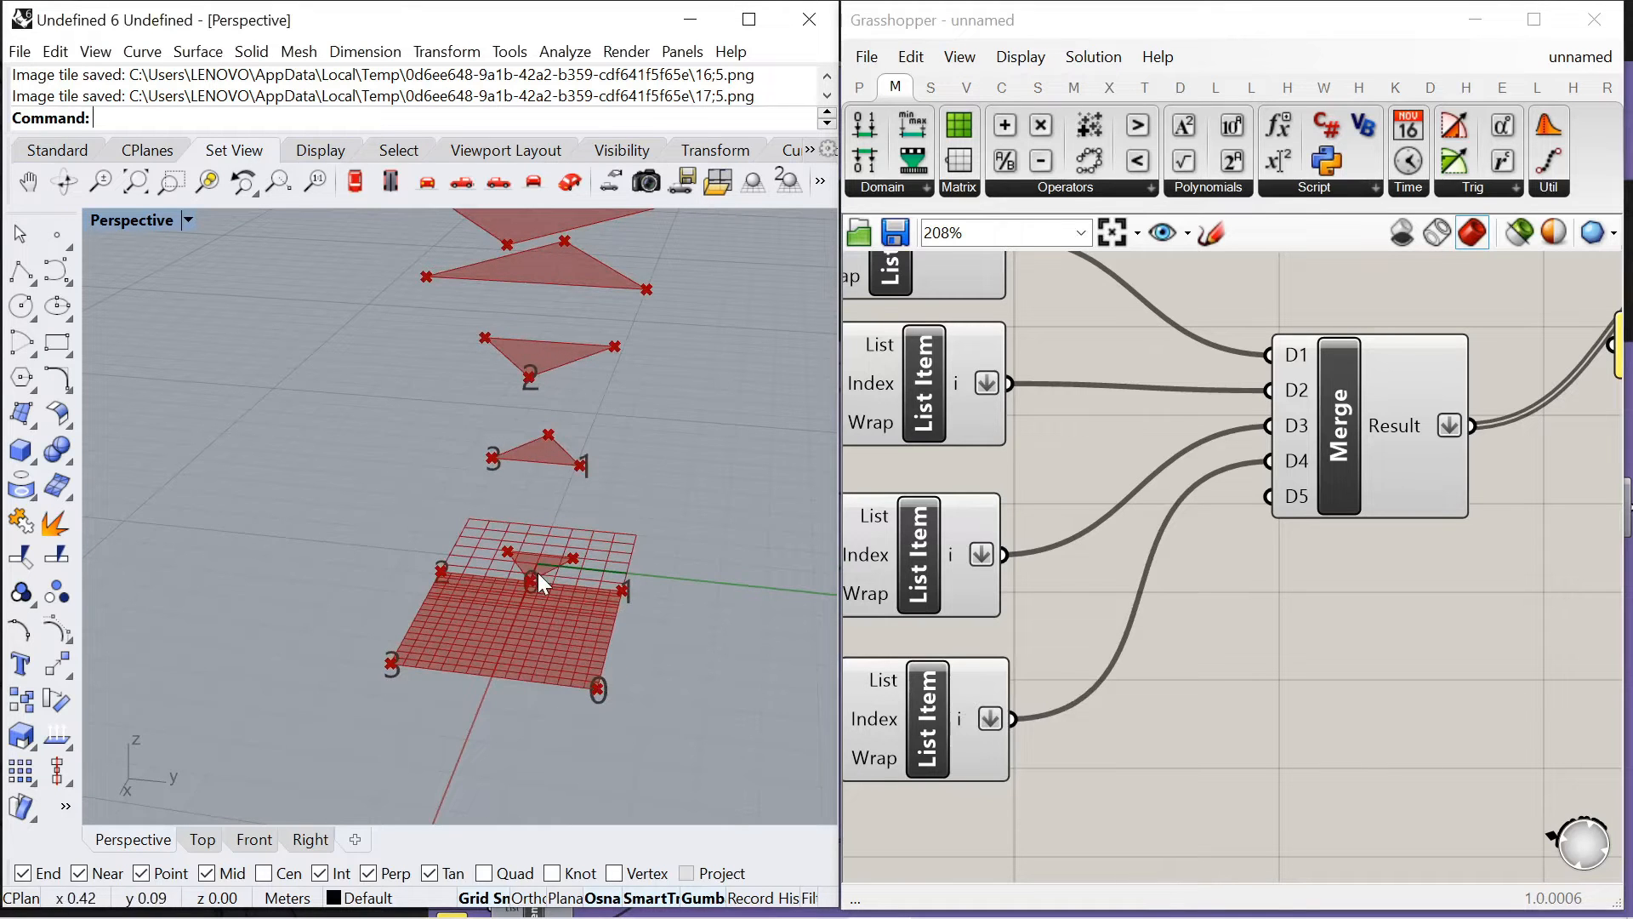
# Connect Merge's Result output to the Anchor component's Target input and move the nearby Point List and panel out of the way
pyautogui.scroll(-4, 1085, 471)
pyautogui.scroll(4, 1299, 378)
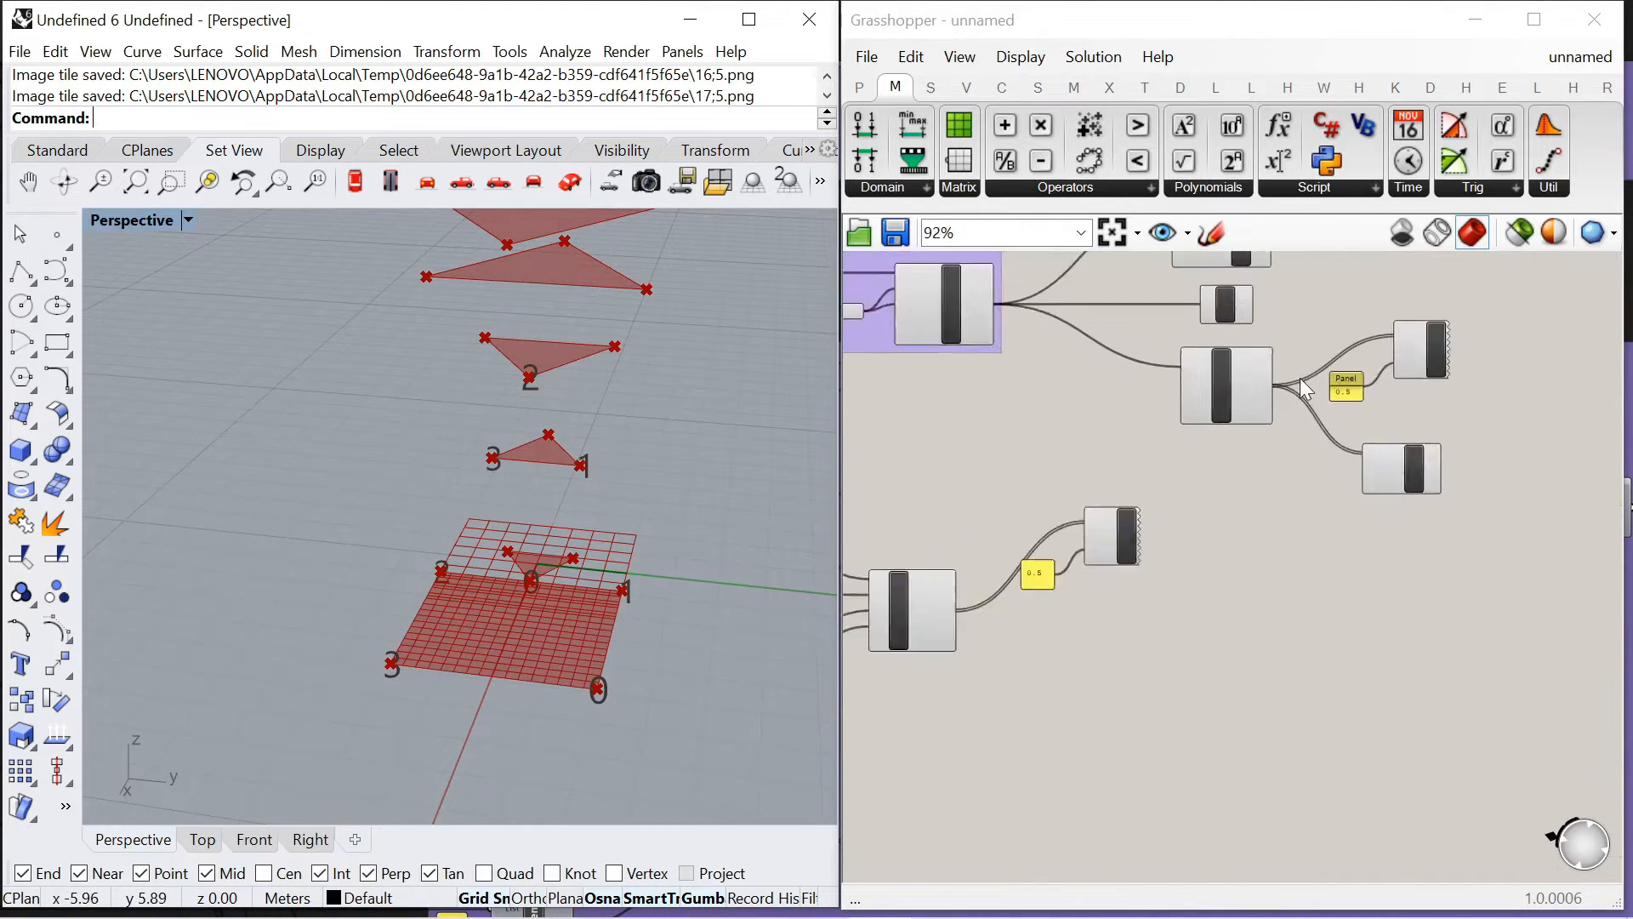
pyautogui.scroll(-2, 1144, 566)
pyautogui.moveTo(1018, 527); pyautogui.dragTo(1124, 600)
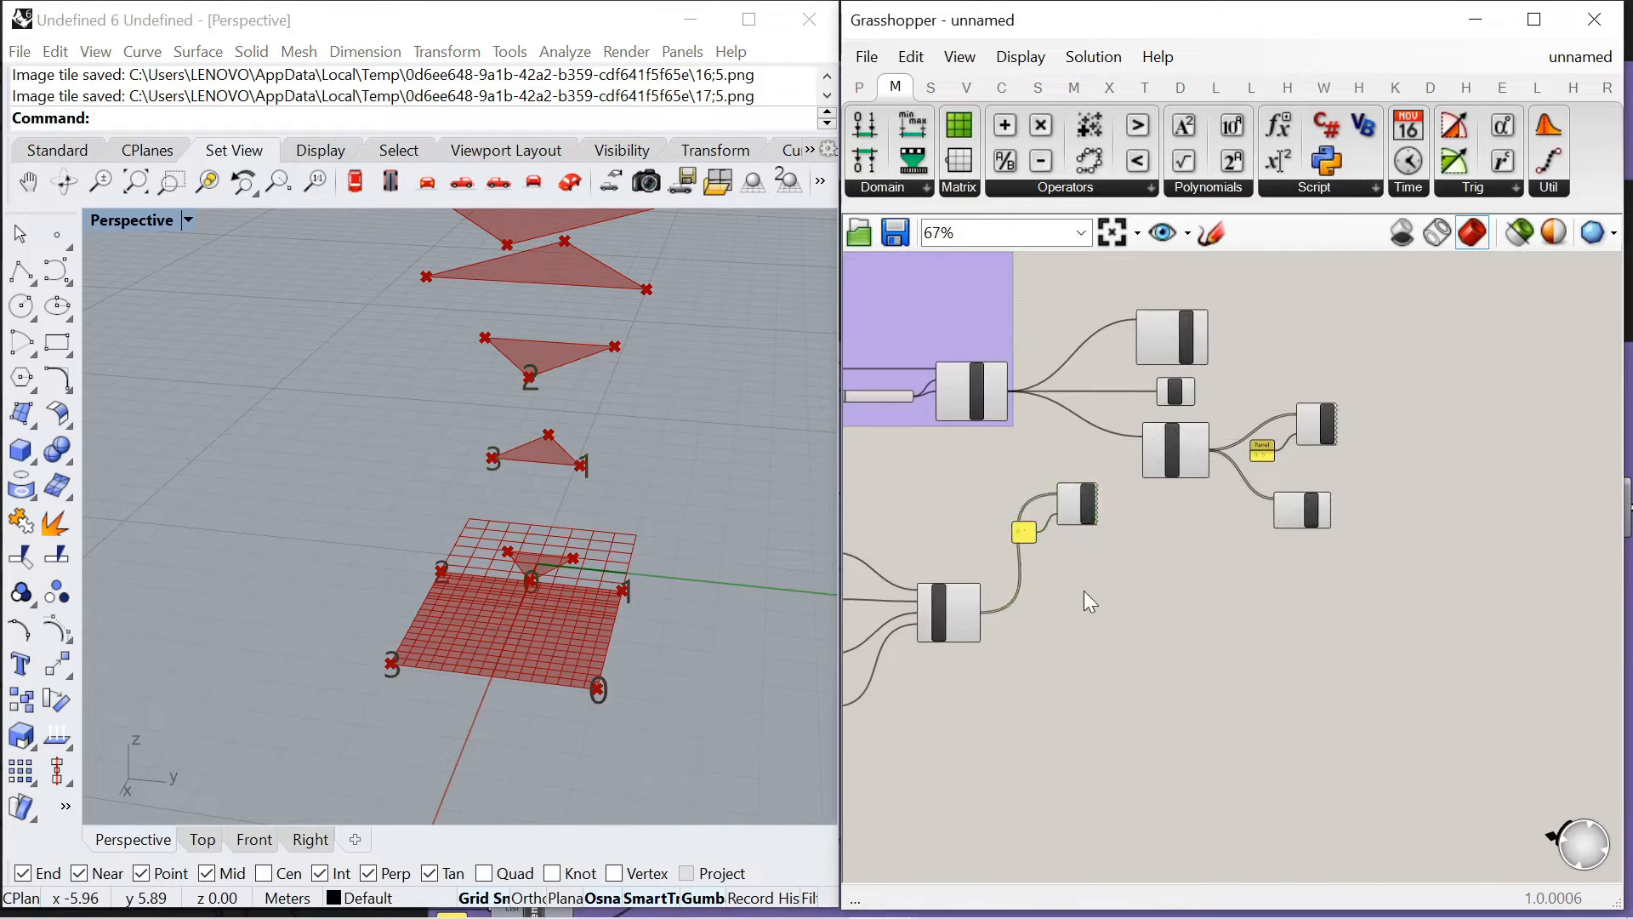
pyautogui.scroll(3, 1083, 590)
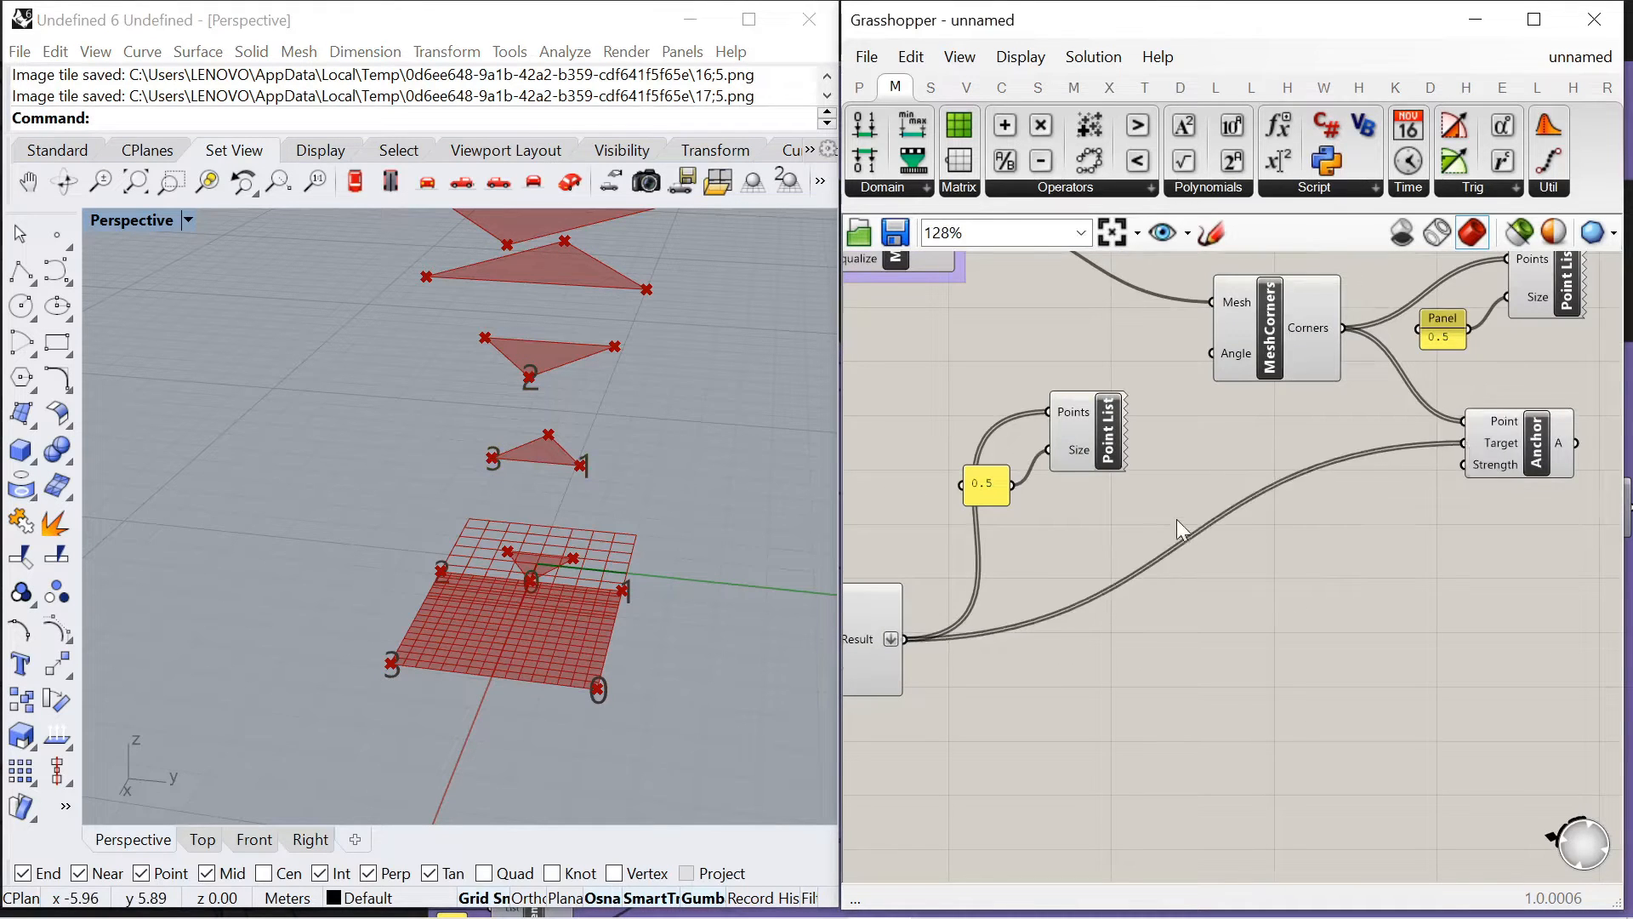
# Add a BouncySolver component beyond the EdgeLengths and Anchor components
pyautogui.moveTo(1176, 519); pyautogui.dragTo(870, 695, button='right')
pyautogui.doubleClick(1370, 441)
pyautogui.write('bouncy')
pyautogui.press('Return')
# Create a 0 to 1.00 number slider above EdgeLengths and connect it to the LengthFactor input
pyautogui.scroll(-4, 1091, 374)
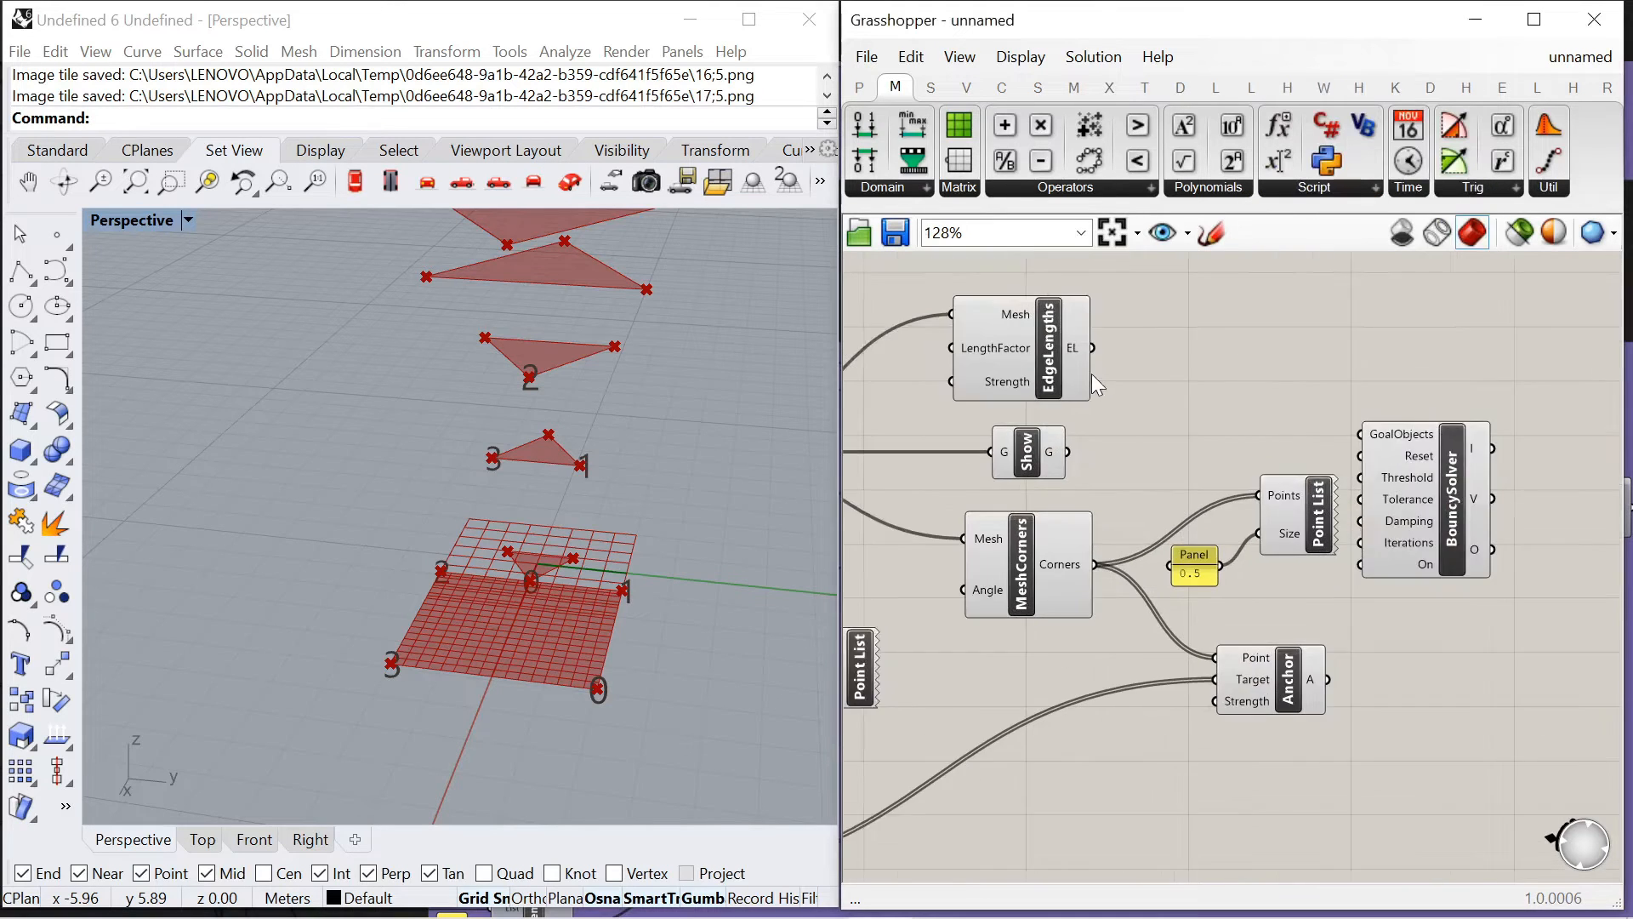
pyautogui.doubleClick(1116, 317)
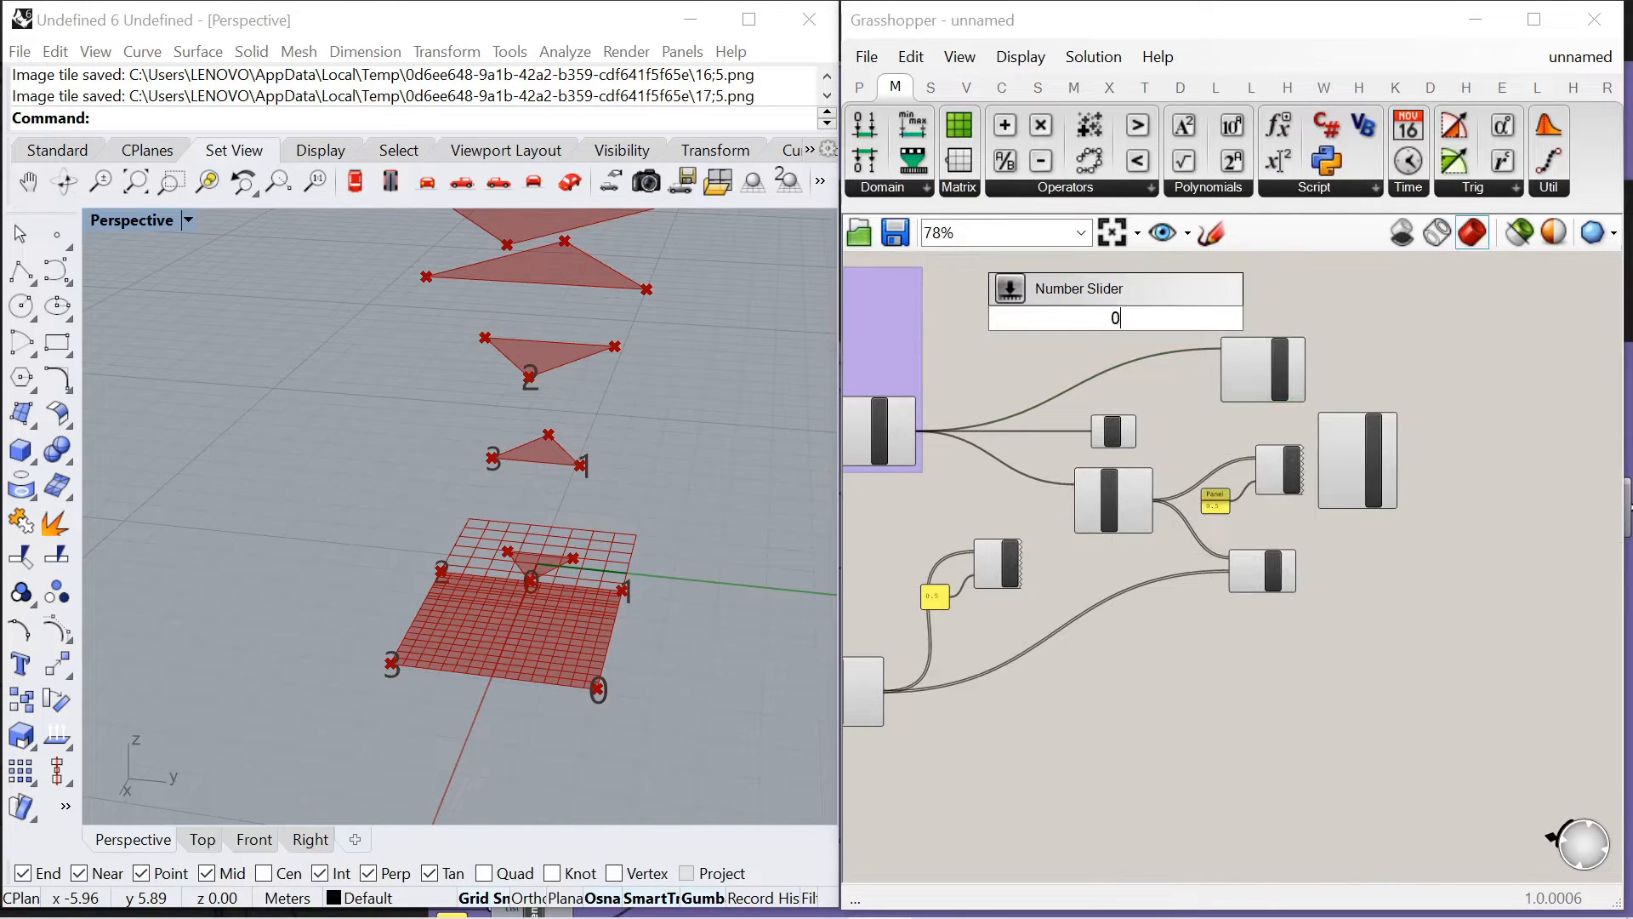
pyautogui.write('0<1.00')
pyautogui.press('Return')
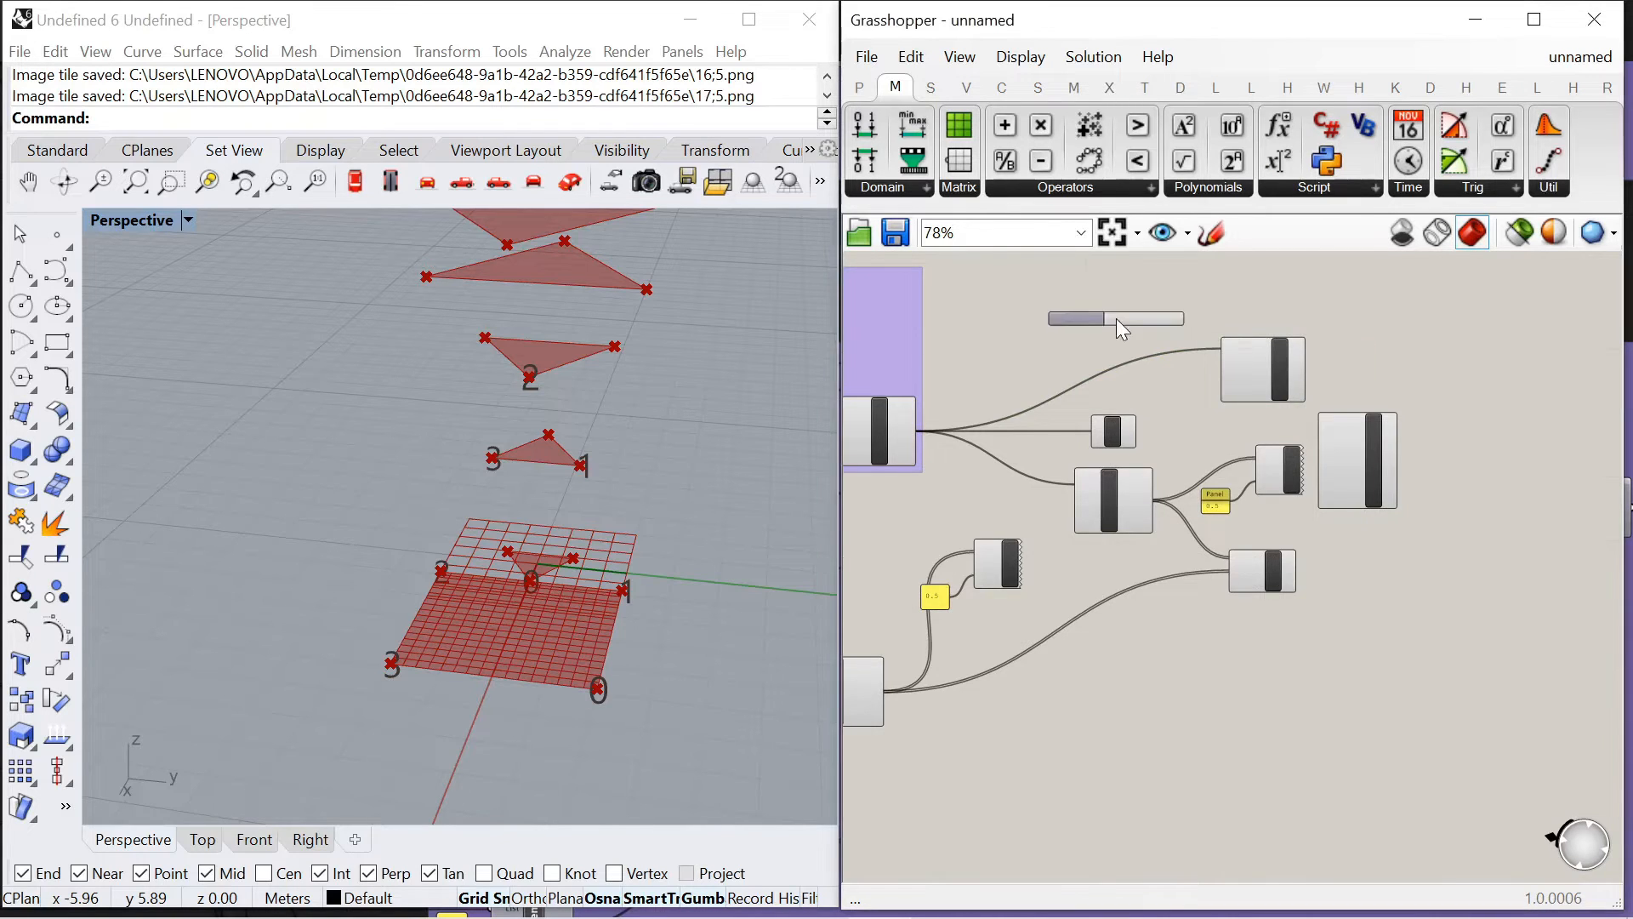
pyautogui.scroll(4, 1027, 357)
pyautogui.moveTo(892, 348); pyautogui.dragTo(1033, 355)
# Reposition BouncySolver and connect the EdgeLengths, Show and Anchor outputs to its GoalObjects input
pyautogui.moveTo(1234, 528); pyautogui.dragTo(1064, 438, button='right')
pyautogui.moveTo(1208, 460); pyautogui.dragTo(1330, 396)
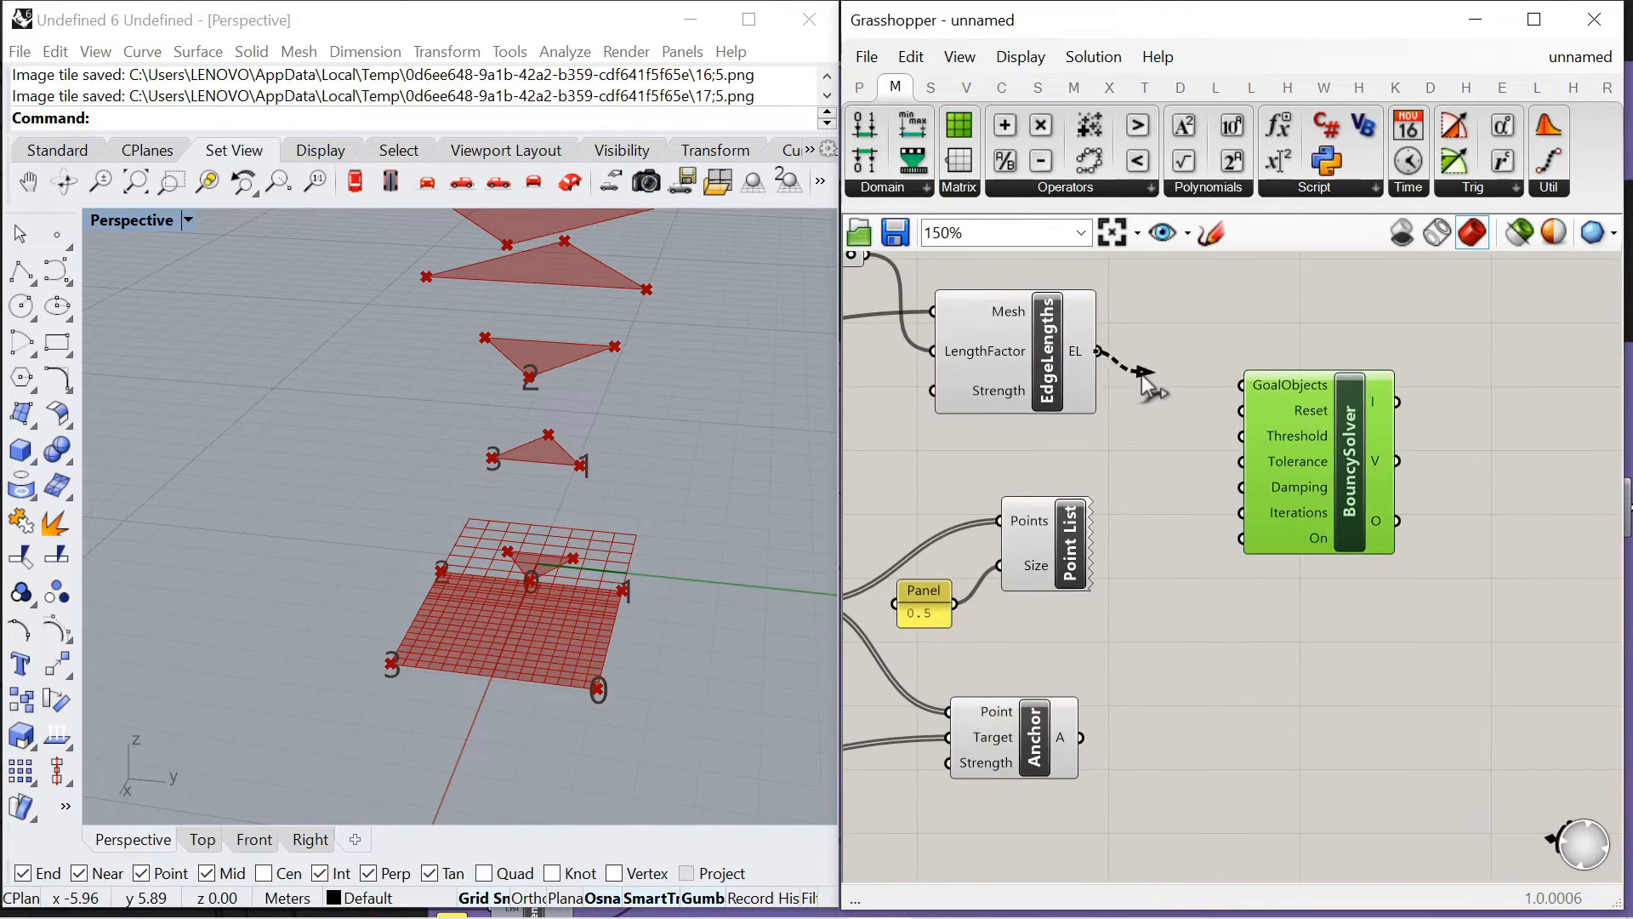
pyautogui.moveTo(1143, 374); pyautogui.dragTo(1242, 386)
pyautogui.scroll(-4, 1236, 473)
pyautogui.scroll(2, 1272, 466)
pyautogui.moveTo(1274, 468); pyautogui.dragTo(1333, 458)
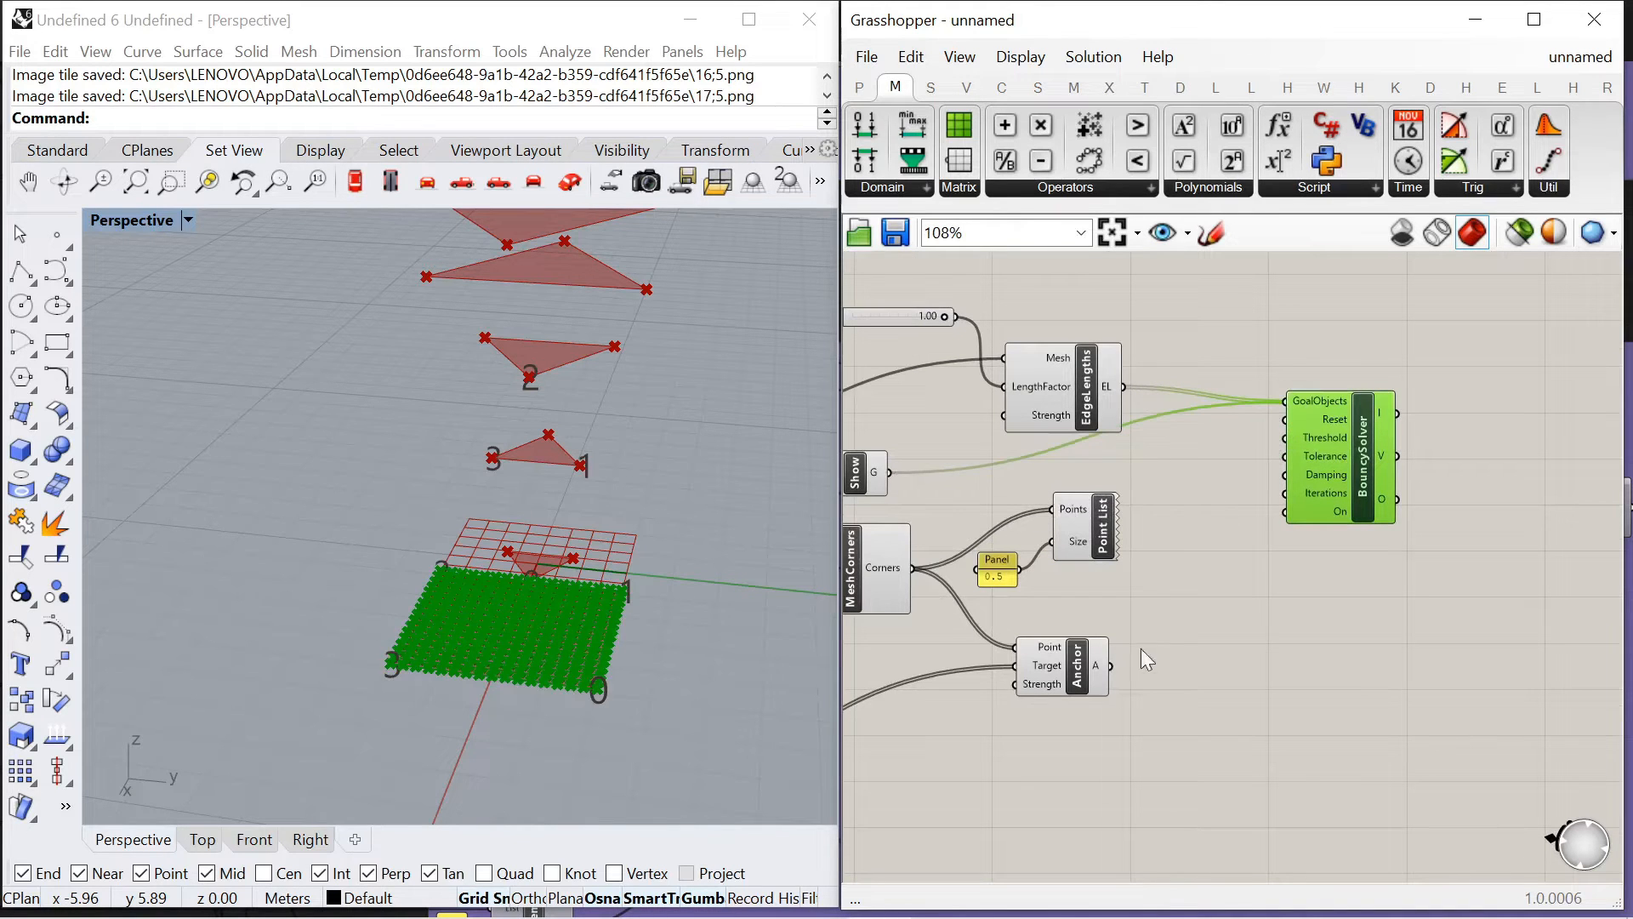
pyautogui.keyDown('shift'); pyautogui.moveTo(1283, 401); pyautogui.dragTo(1278, 400); pyautogui.keyUp('shift')
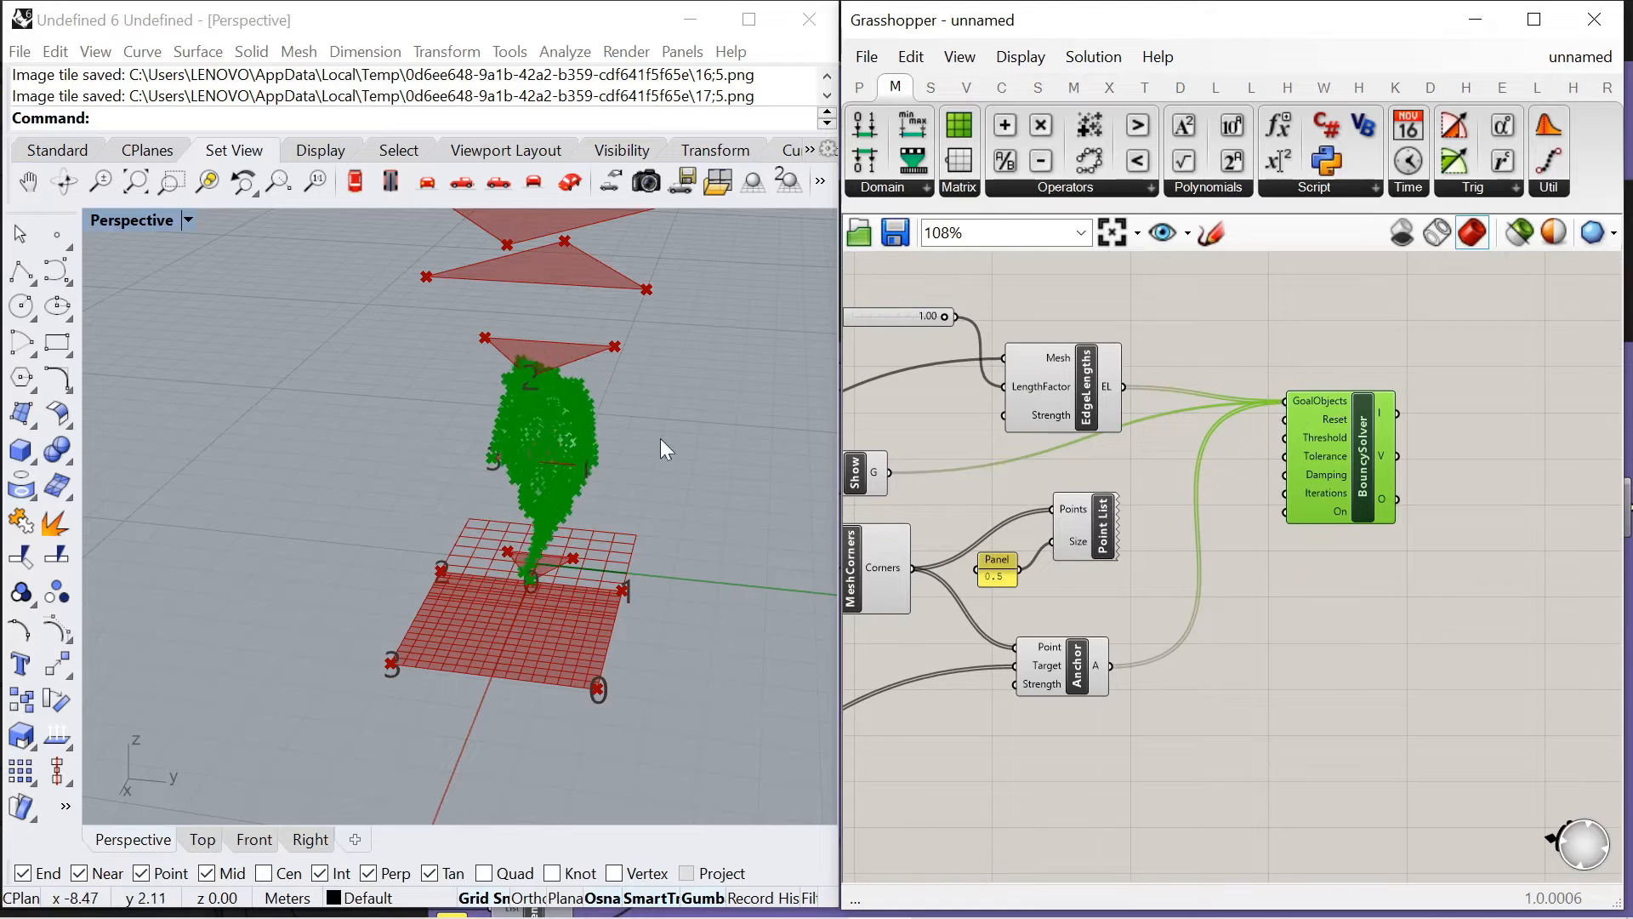
# Set the EdgeLengths length factor to 0.45 and check the tightened membrane in the perspective view
pyautogui.scroll(4, 565, 443)
pyautogui.moveTo(572, 459); pyautogui.dragTo(529, 508, button='right')
pyautogui.scroll(-4, 1310, 370)
pyautogui.scroll(5, 1172, 350)
pyautogui.scroll(4, 1172, 348)
pyautogui.moveTo(1161, 375); pyautogui.dragTo(1096, 376)
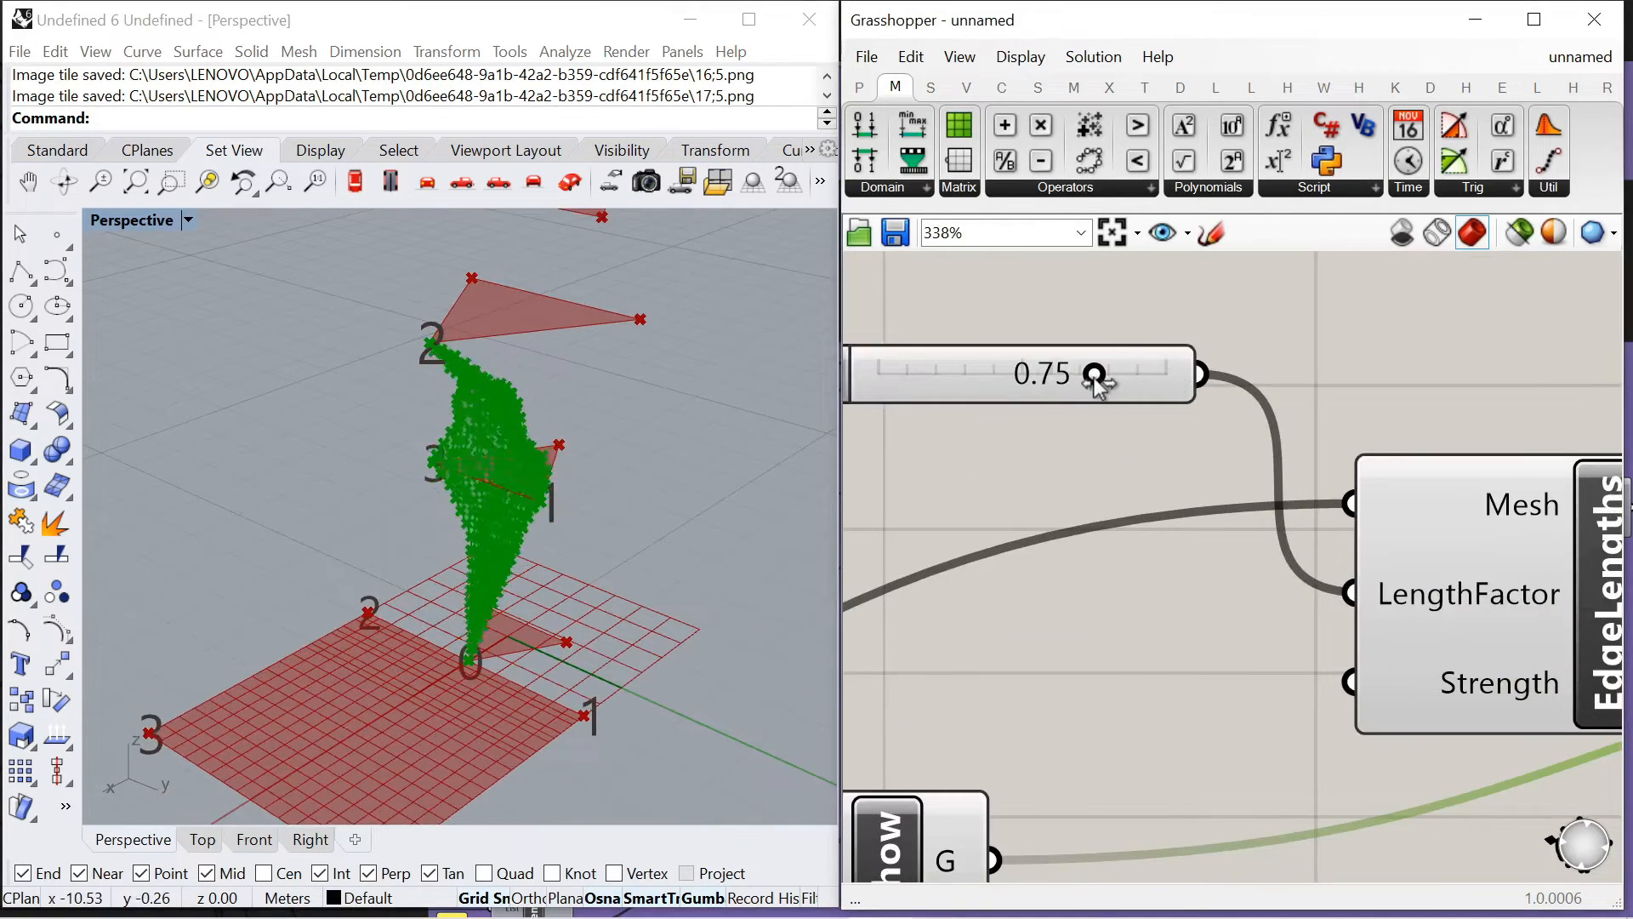
pyautogui.moveTo(537, 486); pyautogui.dragTo(697, 463, button='right')
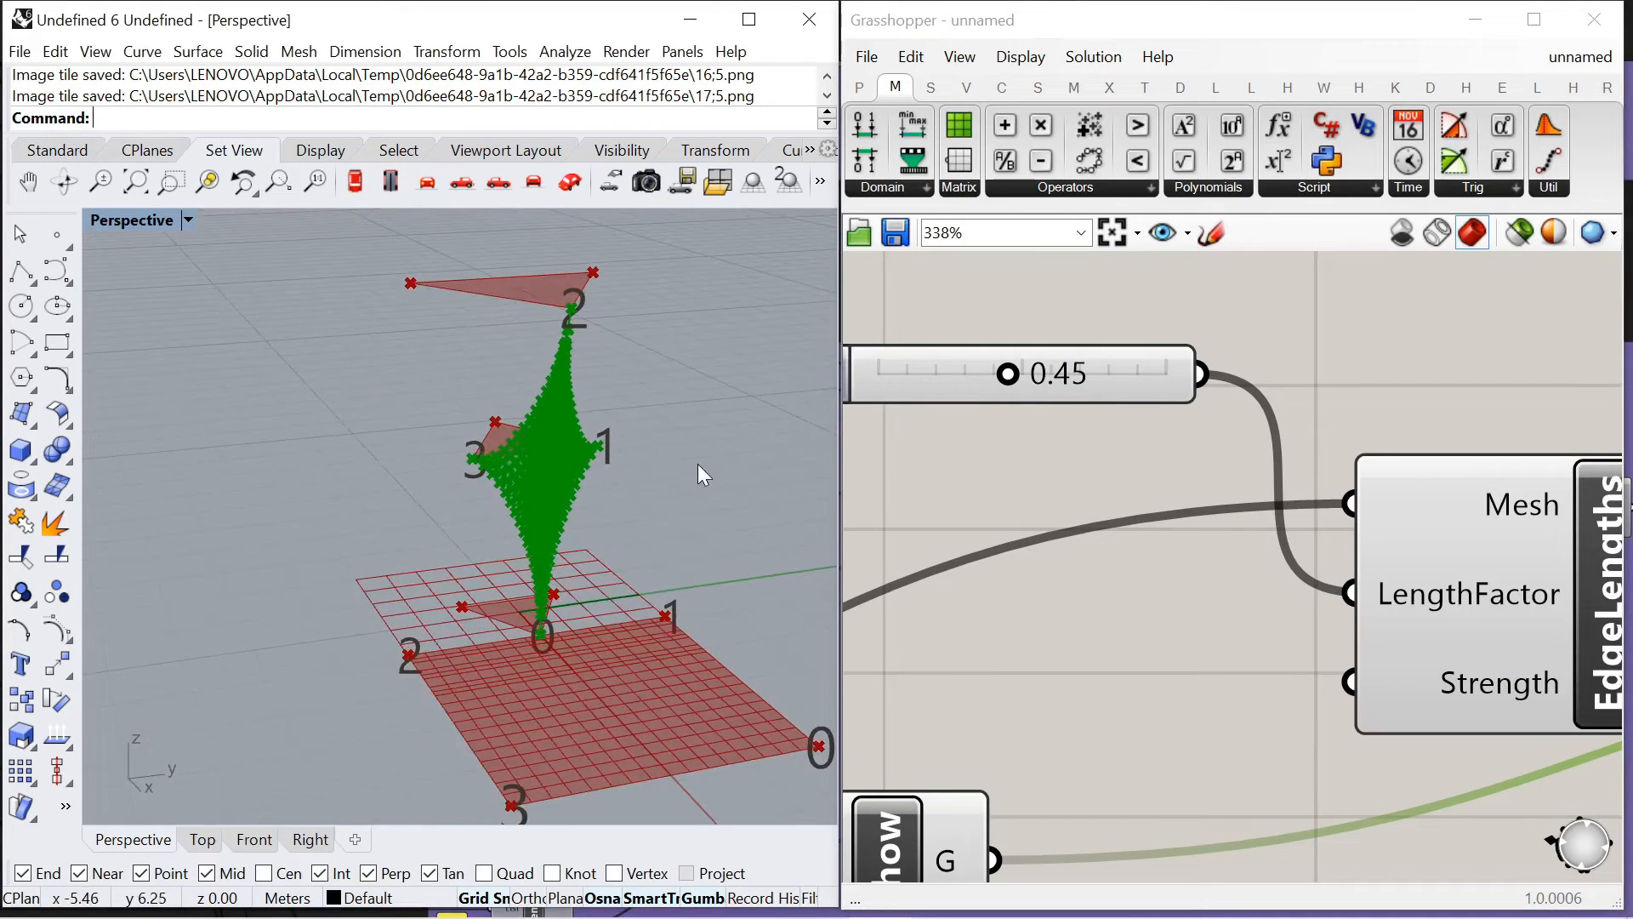
# Shrink the mesh's base rectangle by lowering the number sliders that control its size
pyautogui.scroll(-6, 1340, 365)
pyautogui.scroll(8, 1185, 396)
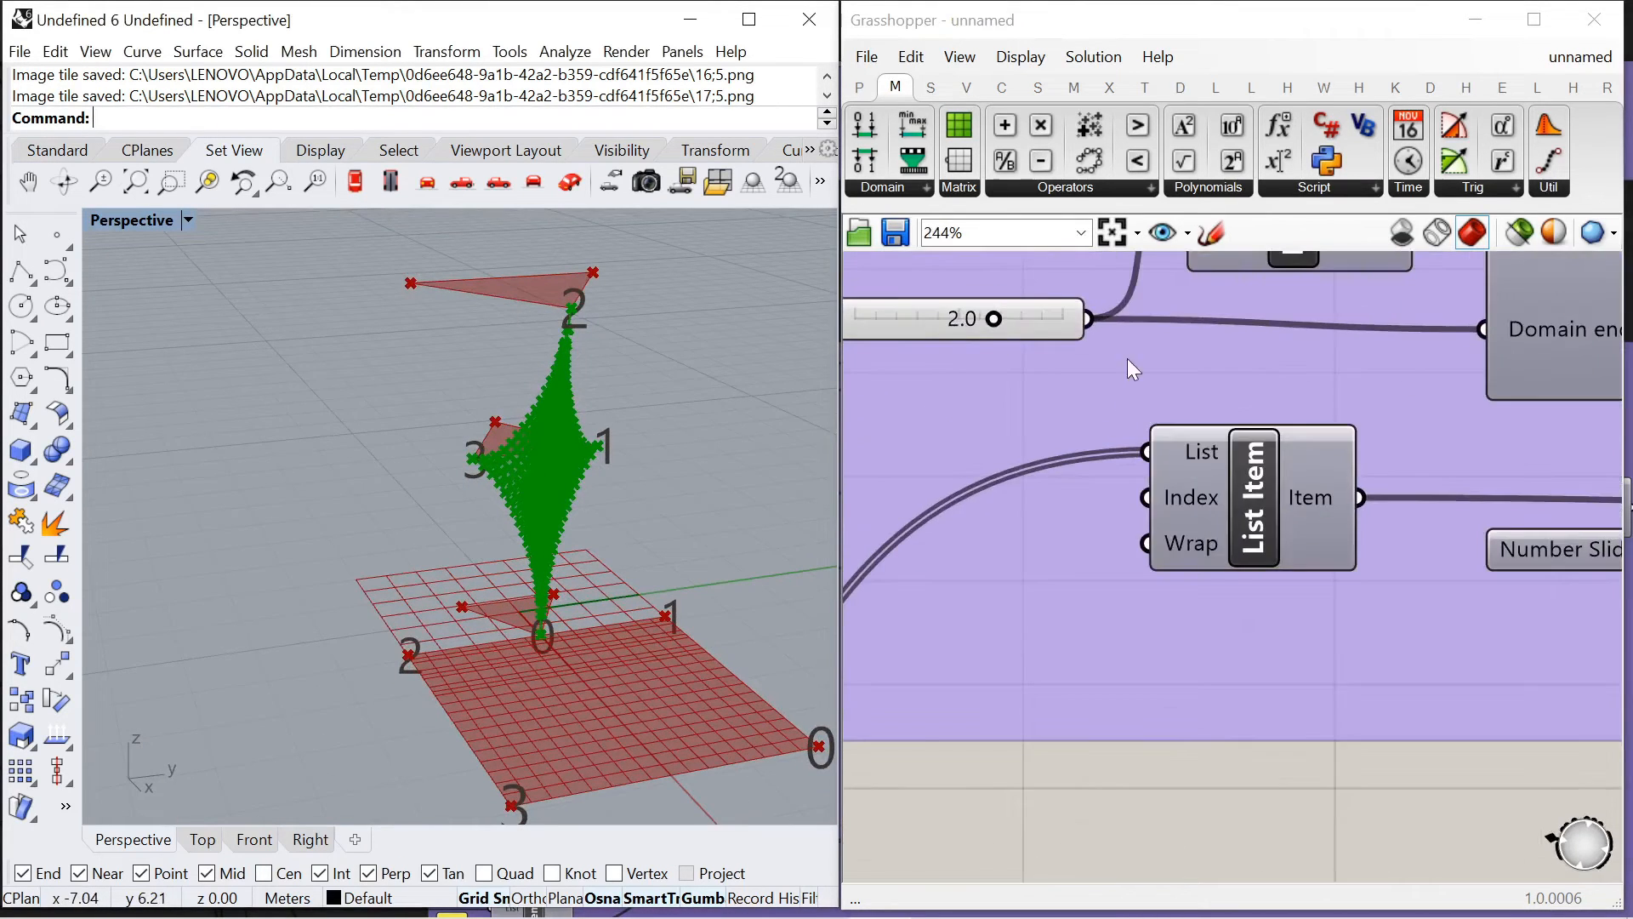
pyautogui.moveTo(1055, 327); pyautogui.dragTo(1006, 325)
pyautogui.scroll(-4, 1006, 341)
pyautogui.scroll(3, 1353, 455)
pyautogui.moveTo(1440, 455); pyautogui.dragTo(1414, 465)
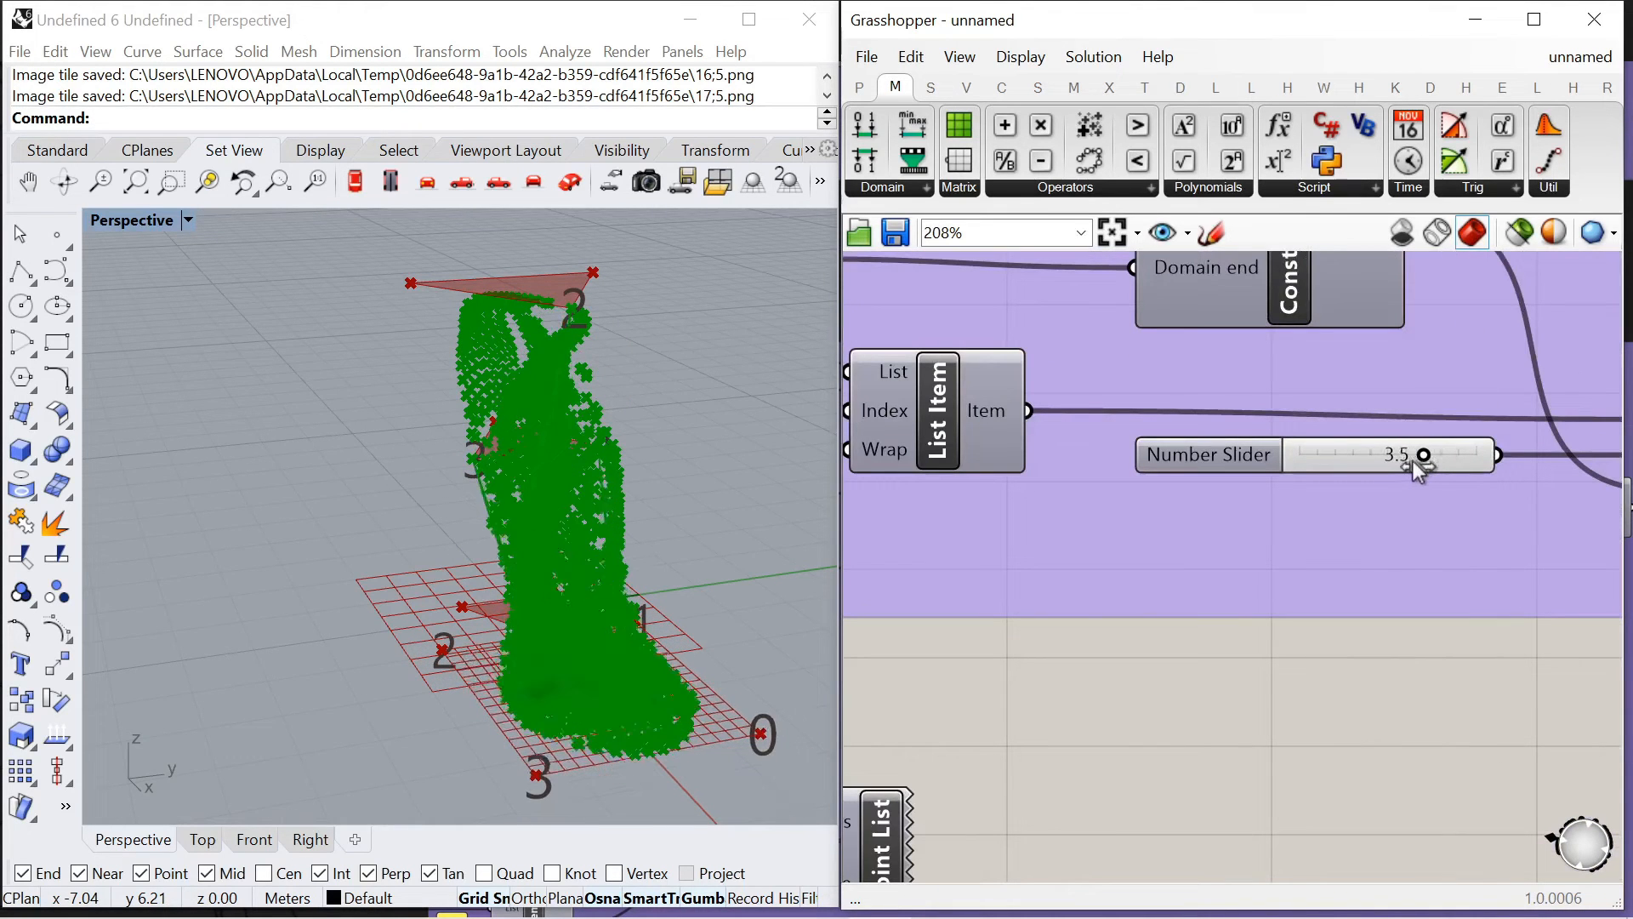
# Add a Boolean Toggle next to BouncySolver for its Reset input, undoing the accidental relay on the Anchor wire
pyautogui.scroll(-5, 1276, 421)
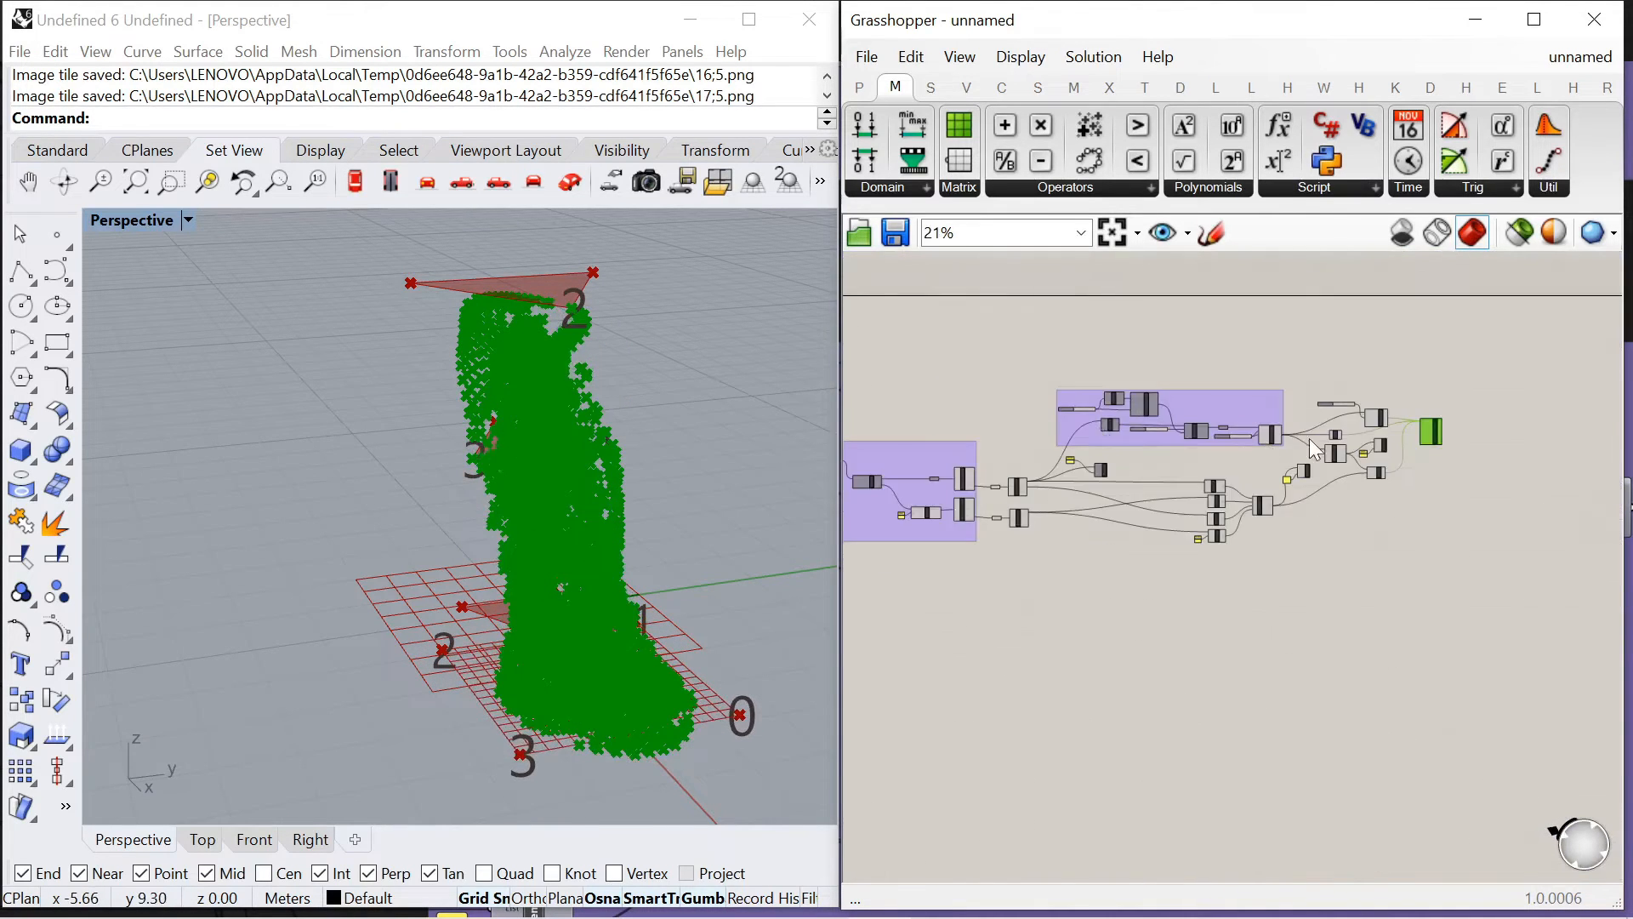
pyautogui.scroll(6, 1264, 420)
pyautogui.doubleClick(1318, 441)
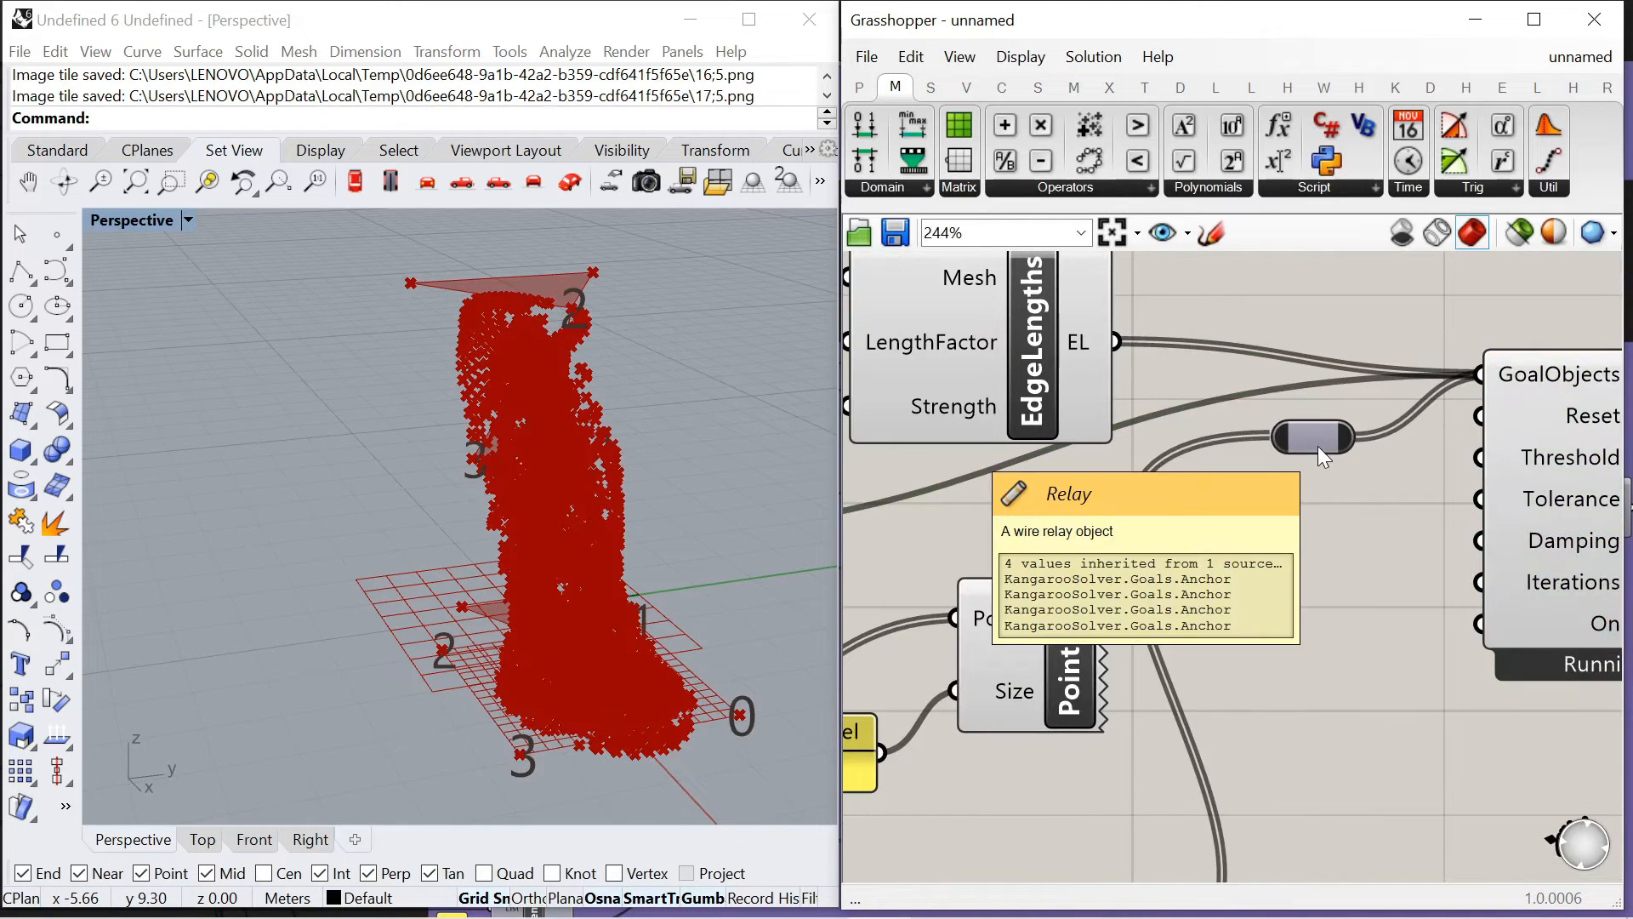
pyautogui.hotkey('ctrl', 'z')
pyautogui.doubleClick(1347, 569)
pyautogui.write('booleab')
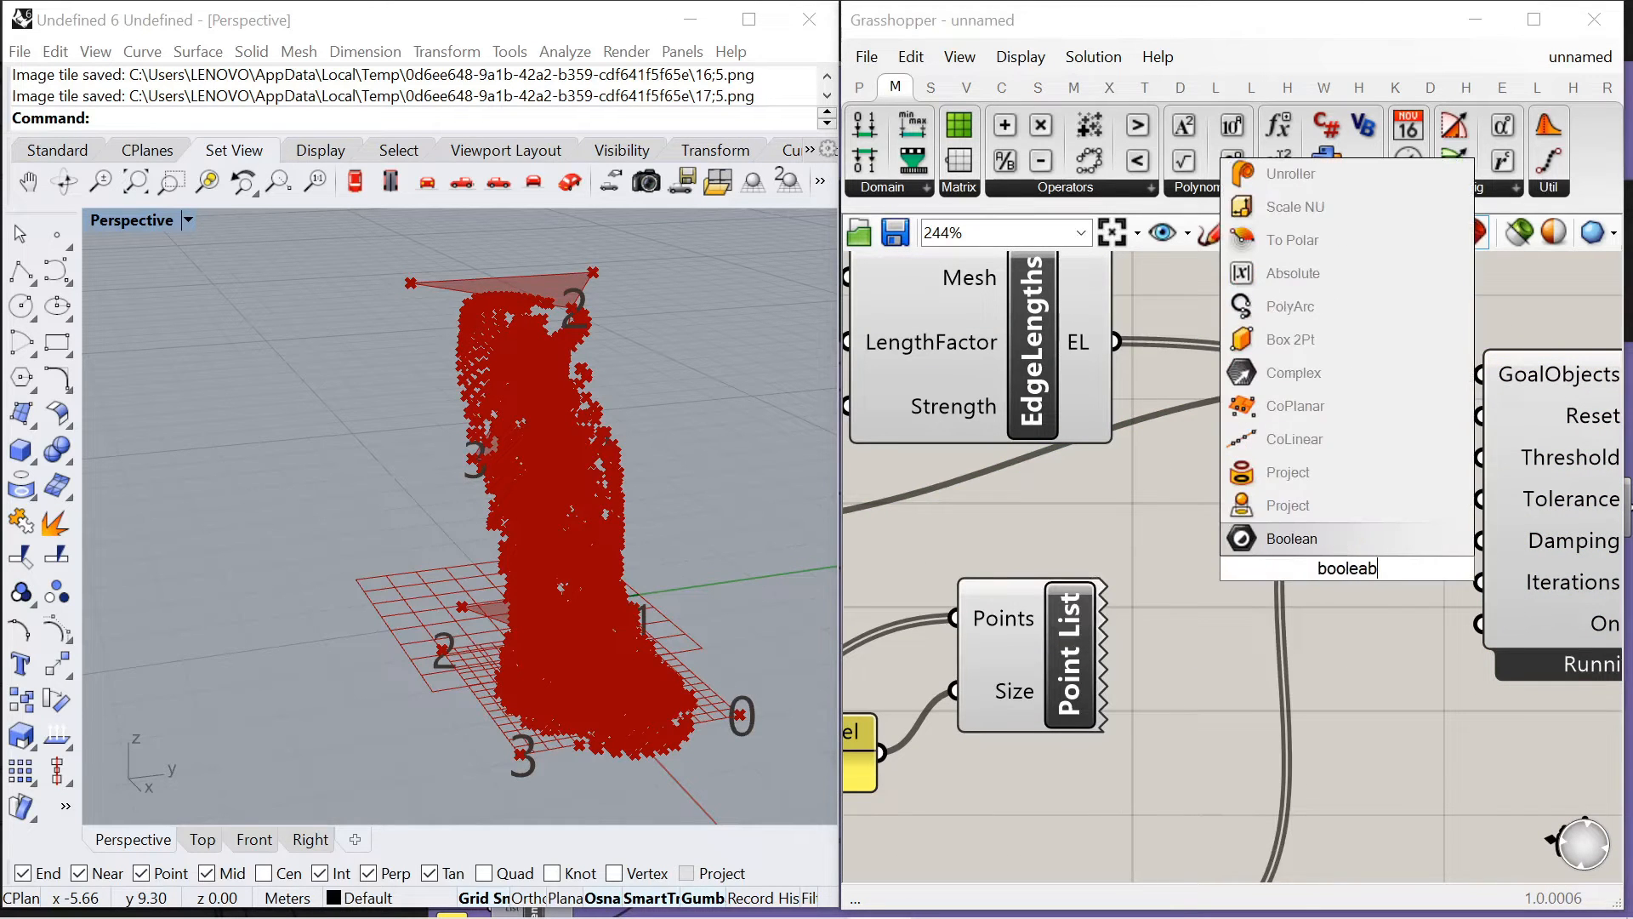
pyautogui.press('BackSpace')
pyautogui.write('n')
pyautogui.click(1314, 506)
pyautogui.scroll(-2, 1276, 553)
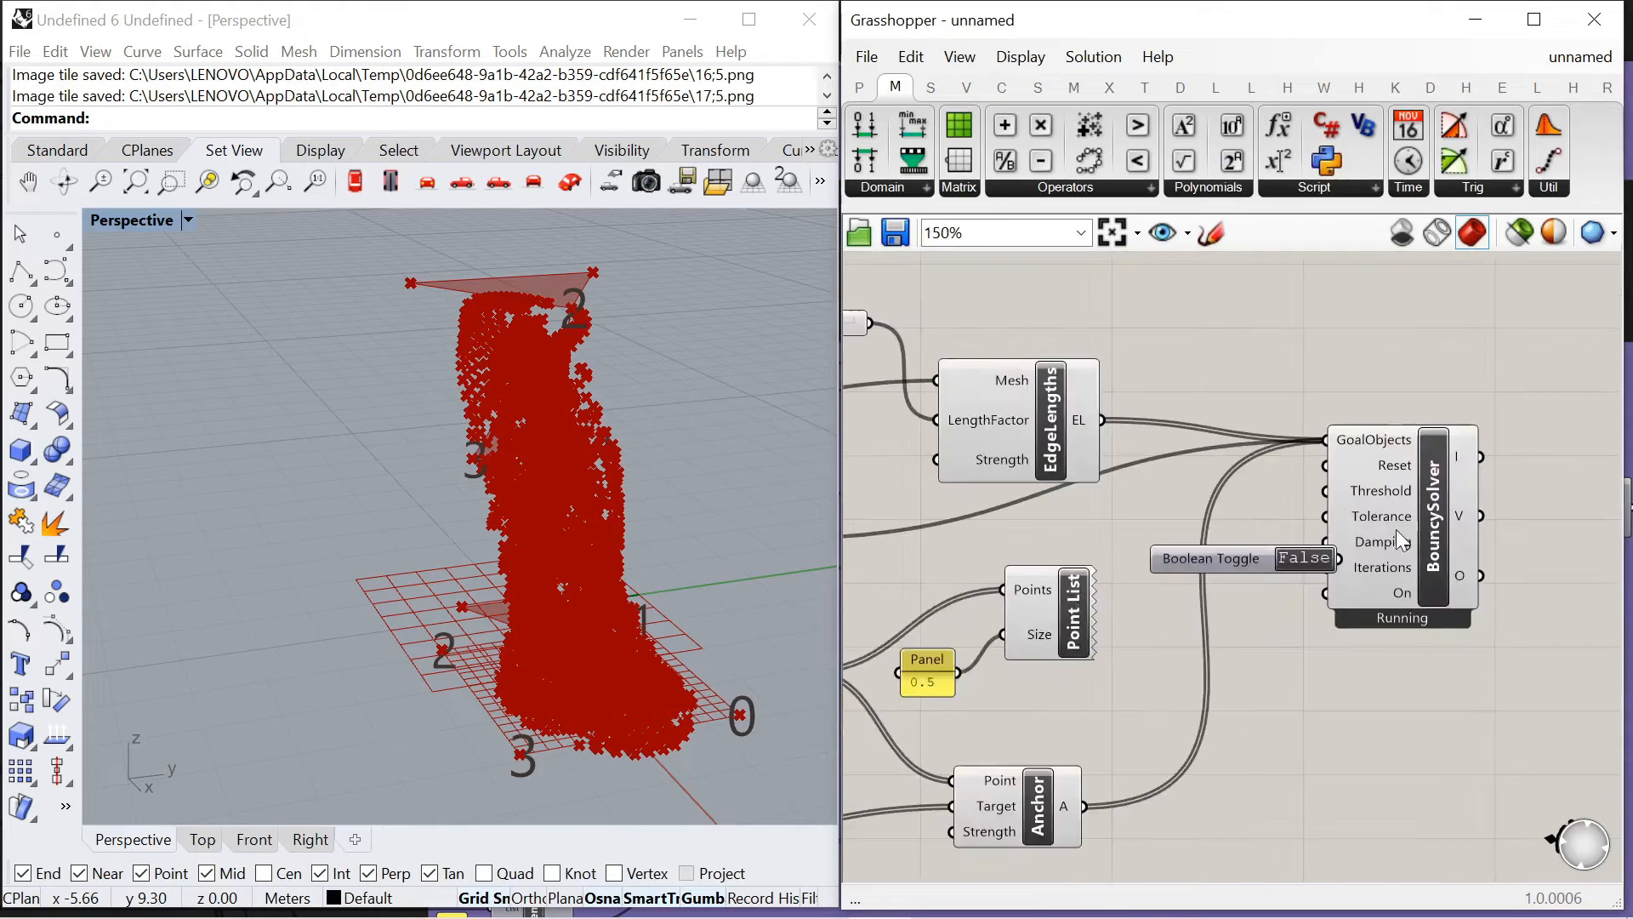
# Restart the solver with the Reset toggle and leave it at False, spacing BouncySolver and the toggle apart from the other components
pyautogui.scroll(4, 1243, 617)
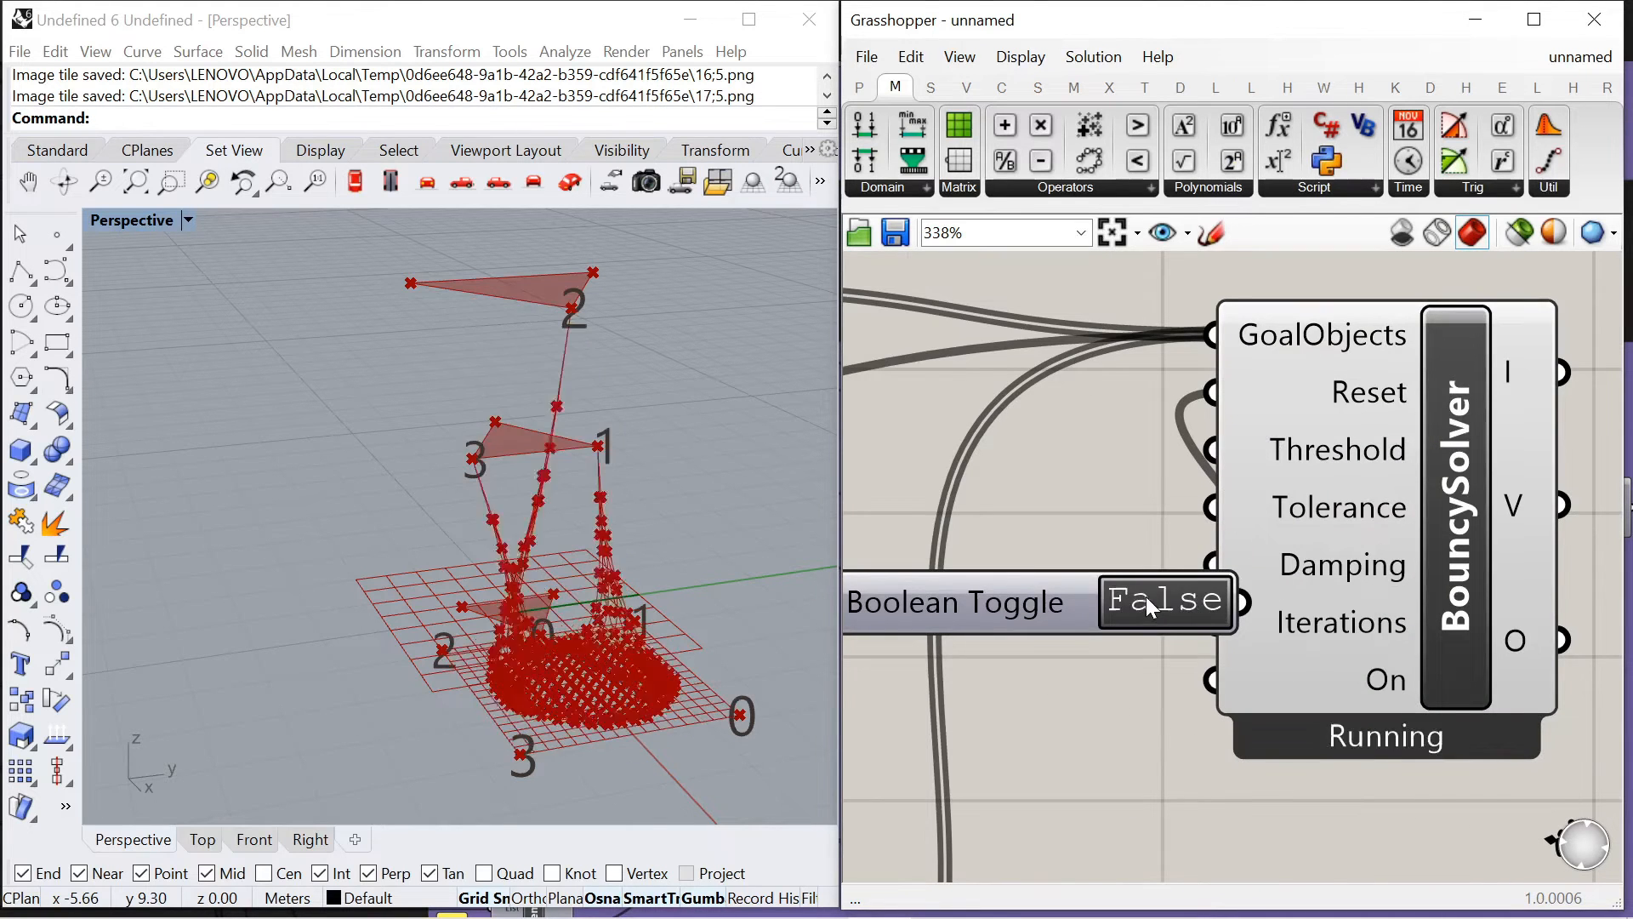
pyautogui.scroll(-3, 1148, 608)
pyautogui.click(1282, 472)
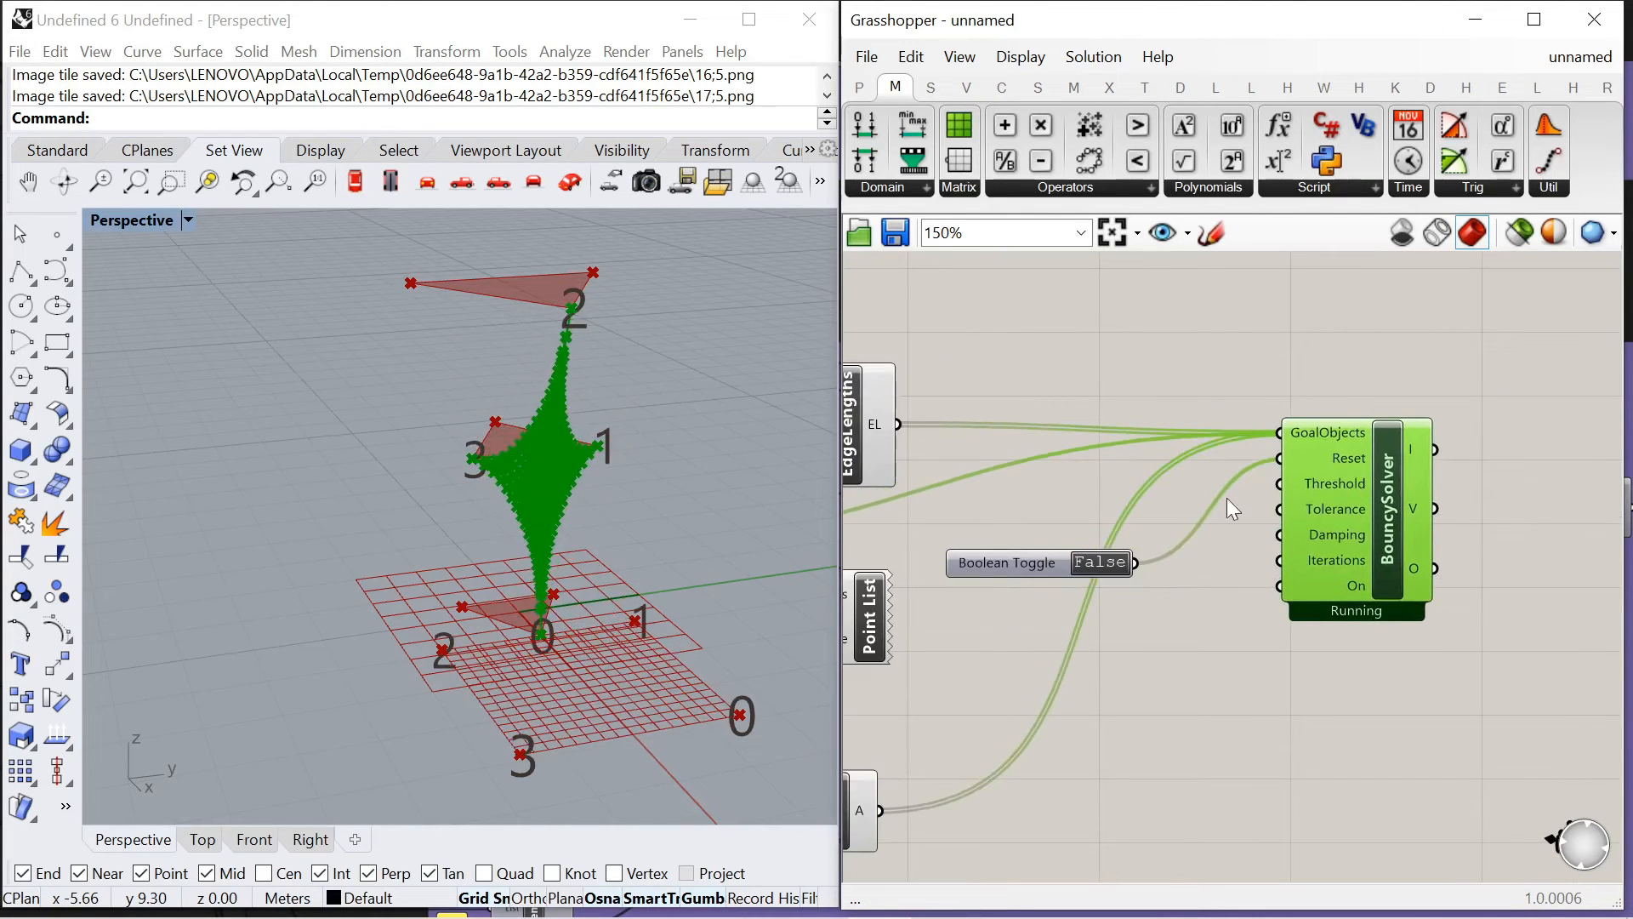
pyautogui.click(1080, 560)
pyautogui.scroll(-3, 1106, 408)
pyautogui.click(1235, 476)
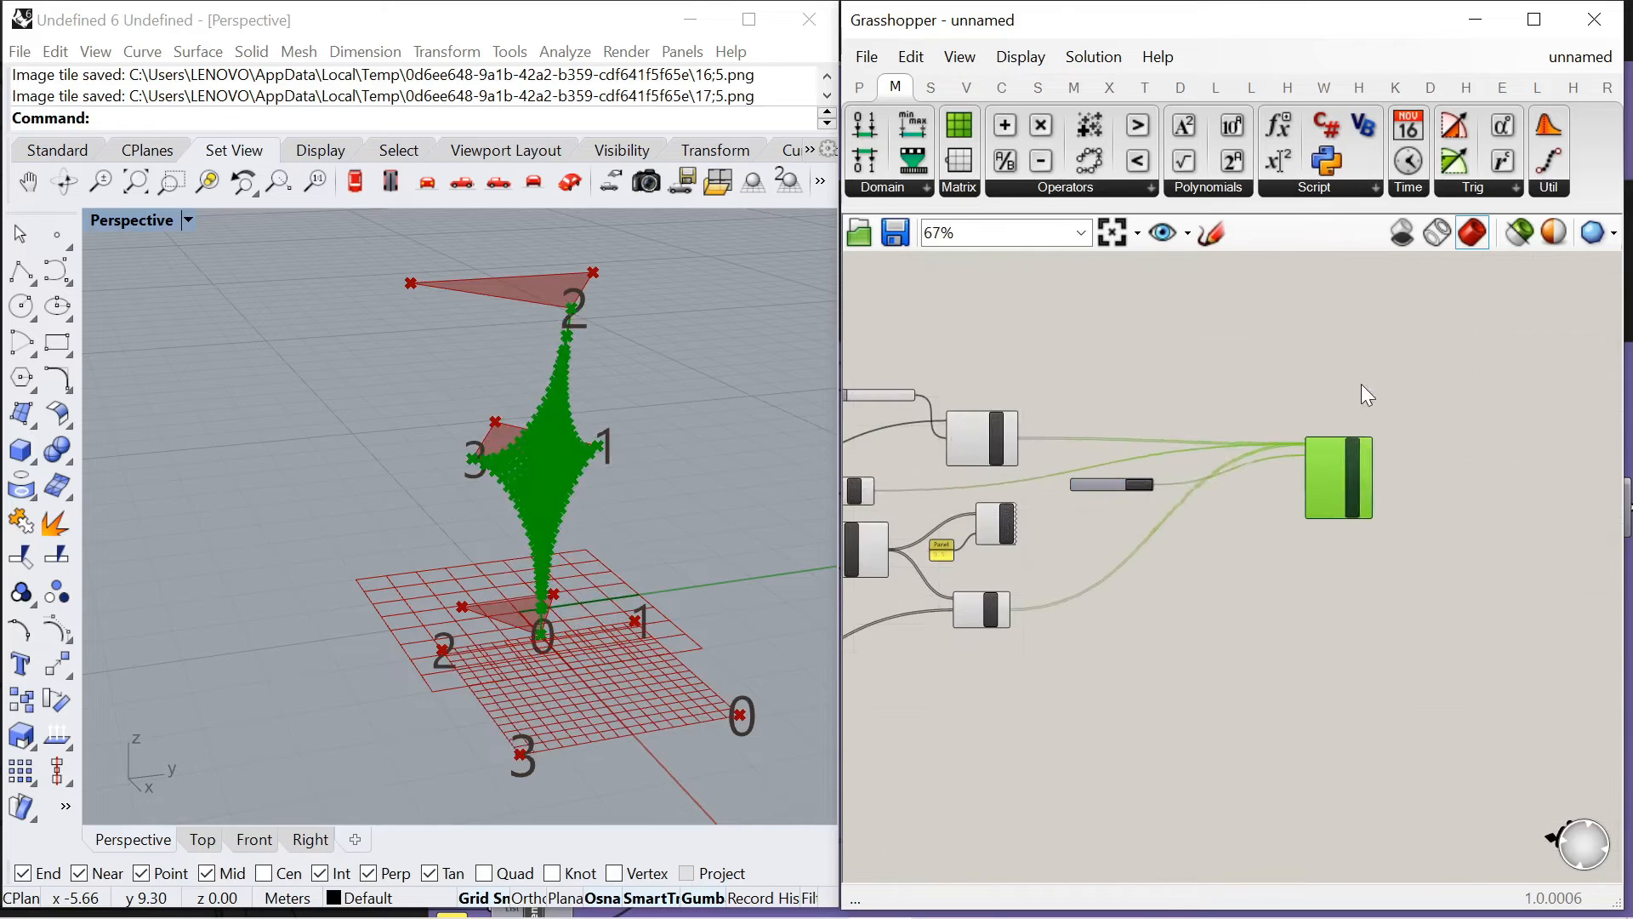
pyautogui.scroll(5, 1191, 483)
pyautogui.moveTo(981, 489); pyautogui.dragTo(1237, 508)
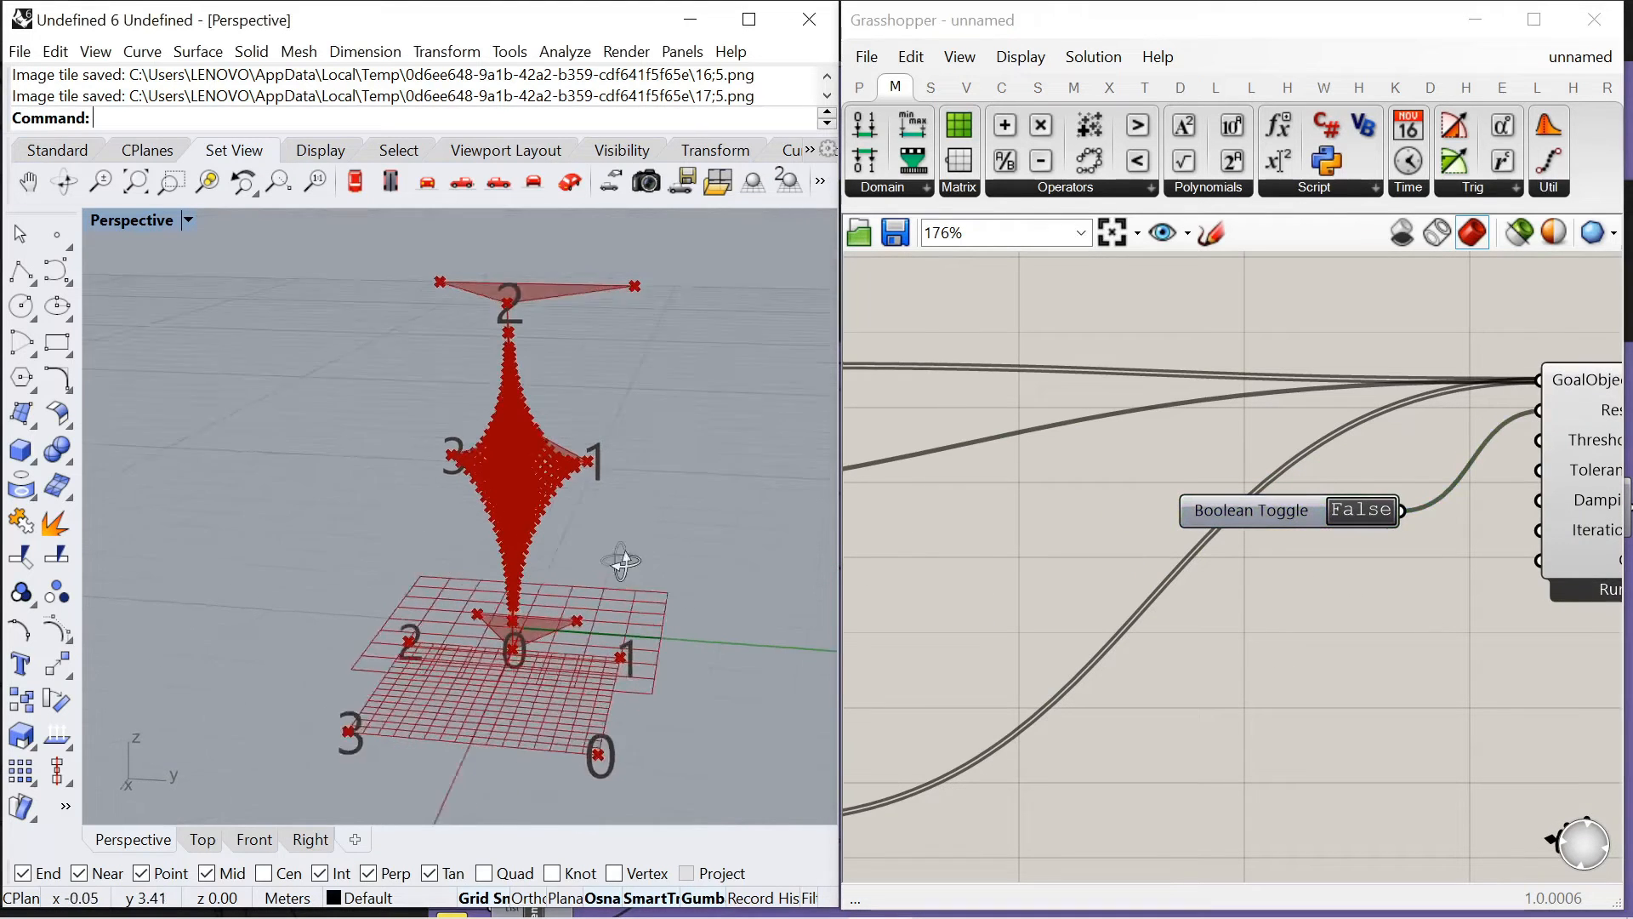
# Raise the EdgeLengths length factor to loosen the membrane and inspect its shape from another angle
pyautogui.scroll(-5, 1320, 347)
pyautogui.scroll(10, 1126, 364)
pyautogui.moveTo(1166, 377); pyautogui.dragTo(1301, 411)
pyautogui.moveTo(426, 544); pyautogui.dragTo(544, 510, button='right')
pyautogui.scroll(-9, 1161, 421)
pyautogui.scroll(-3, 1114, 415)
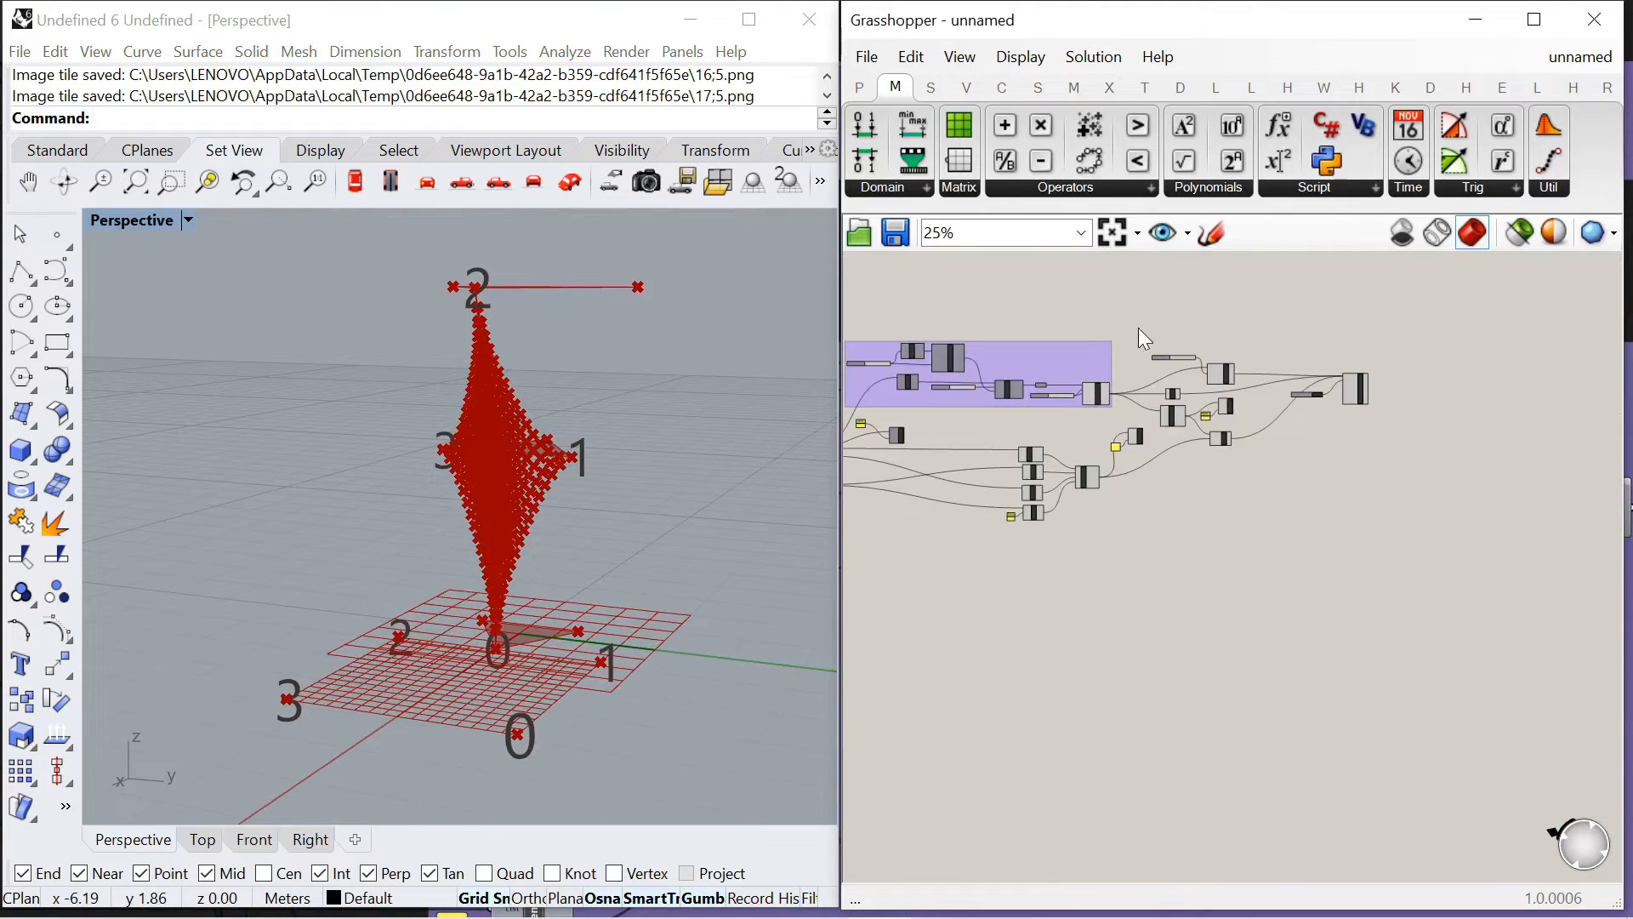
# Move the List Item, Merge, goal and solver components together farther away from the purple rectangle mesh group
pyautogui.moveTo(1223, 423); pyautogui.dragTo(1402, 456)
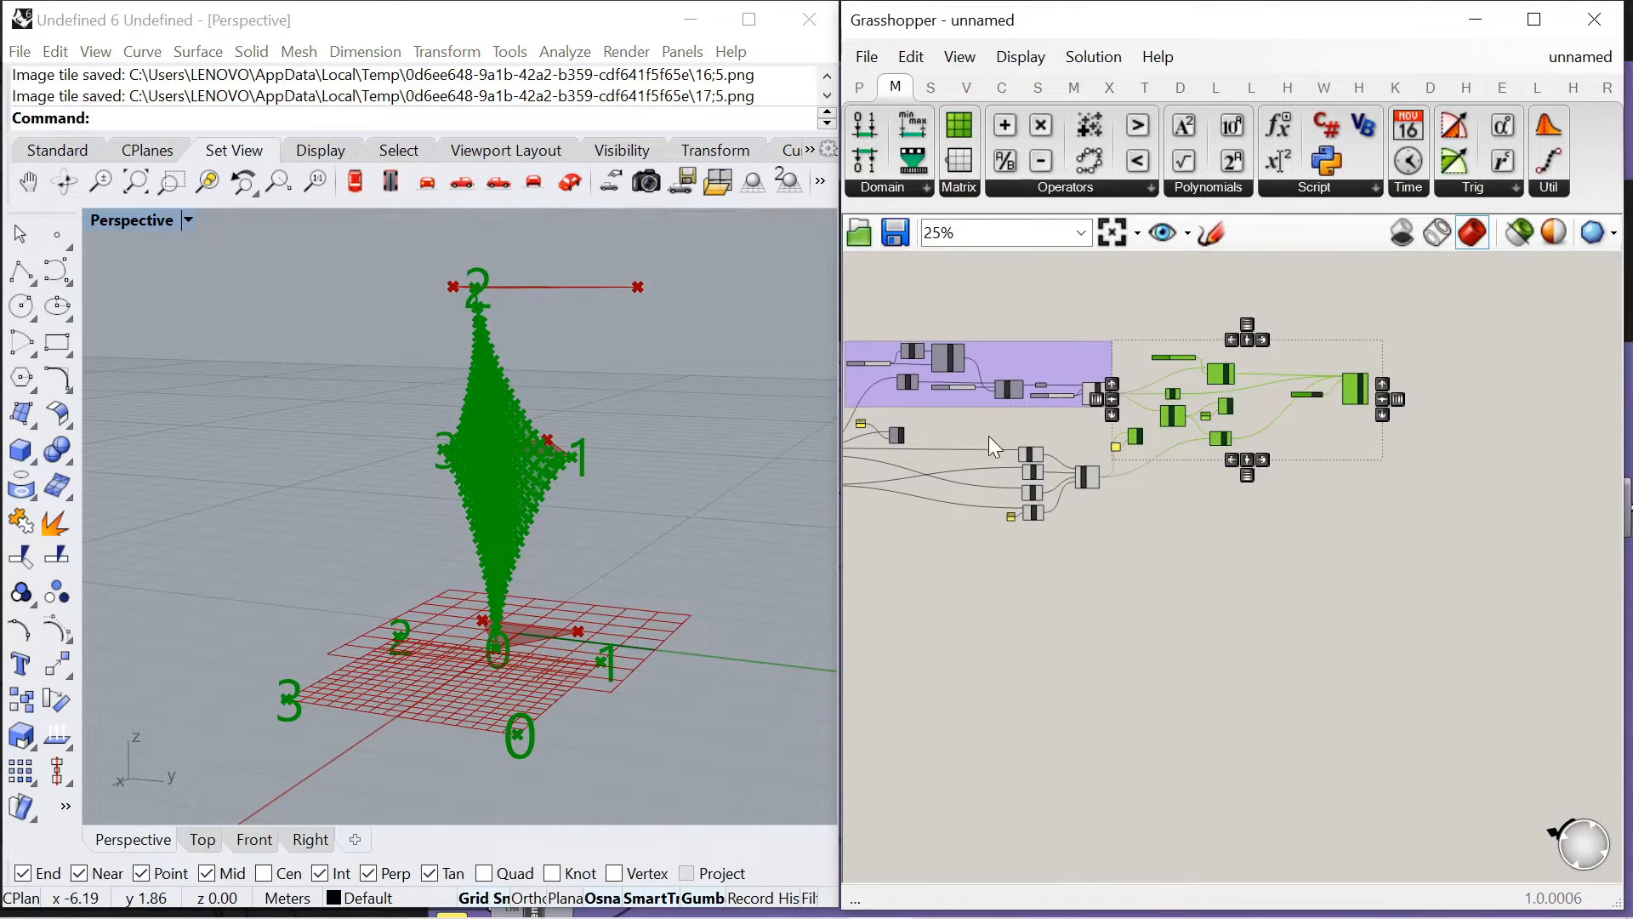
pyautogui.keyDown('shift'); pyautogui.moveTo(985, 431); pyautogui.dragTo(1119, 538); pyautogui.keyUp('shift')
pyautogui.moveTo(1135, 438); pyautogui.dragTo(1360, 434)
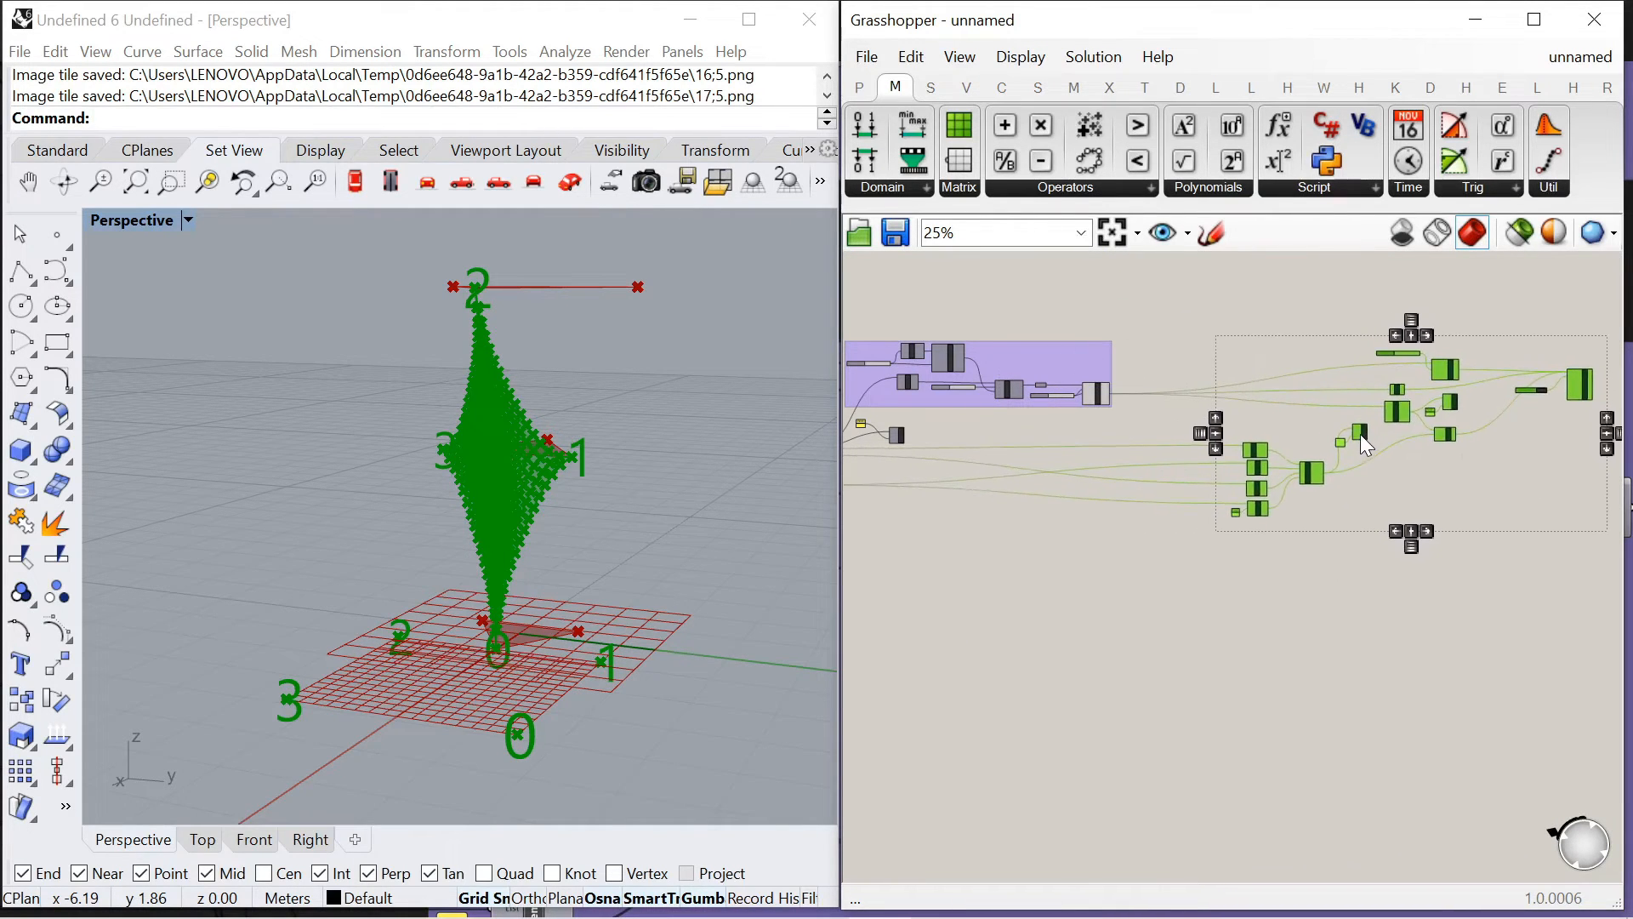
# Group the List Item, Merge, goal and solver components, and move the whole definition slightly down the canvas
pyautogui.moveTo(1491, 459); pyautogui.dragTo(1283, 462, button='right')
pyautogui.rightClick(1282, 462)
pyautogui.click(1334, 605)
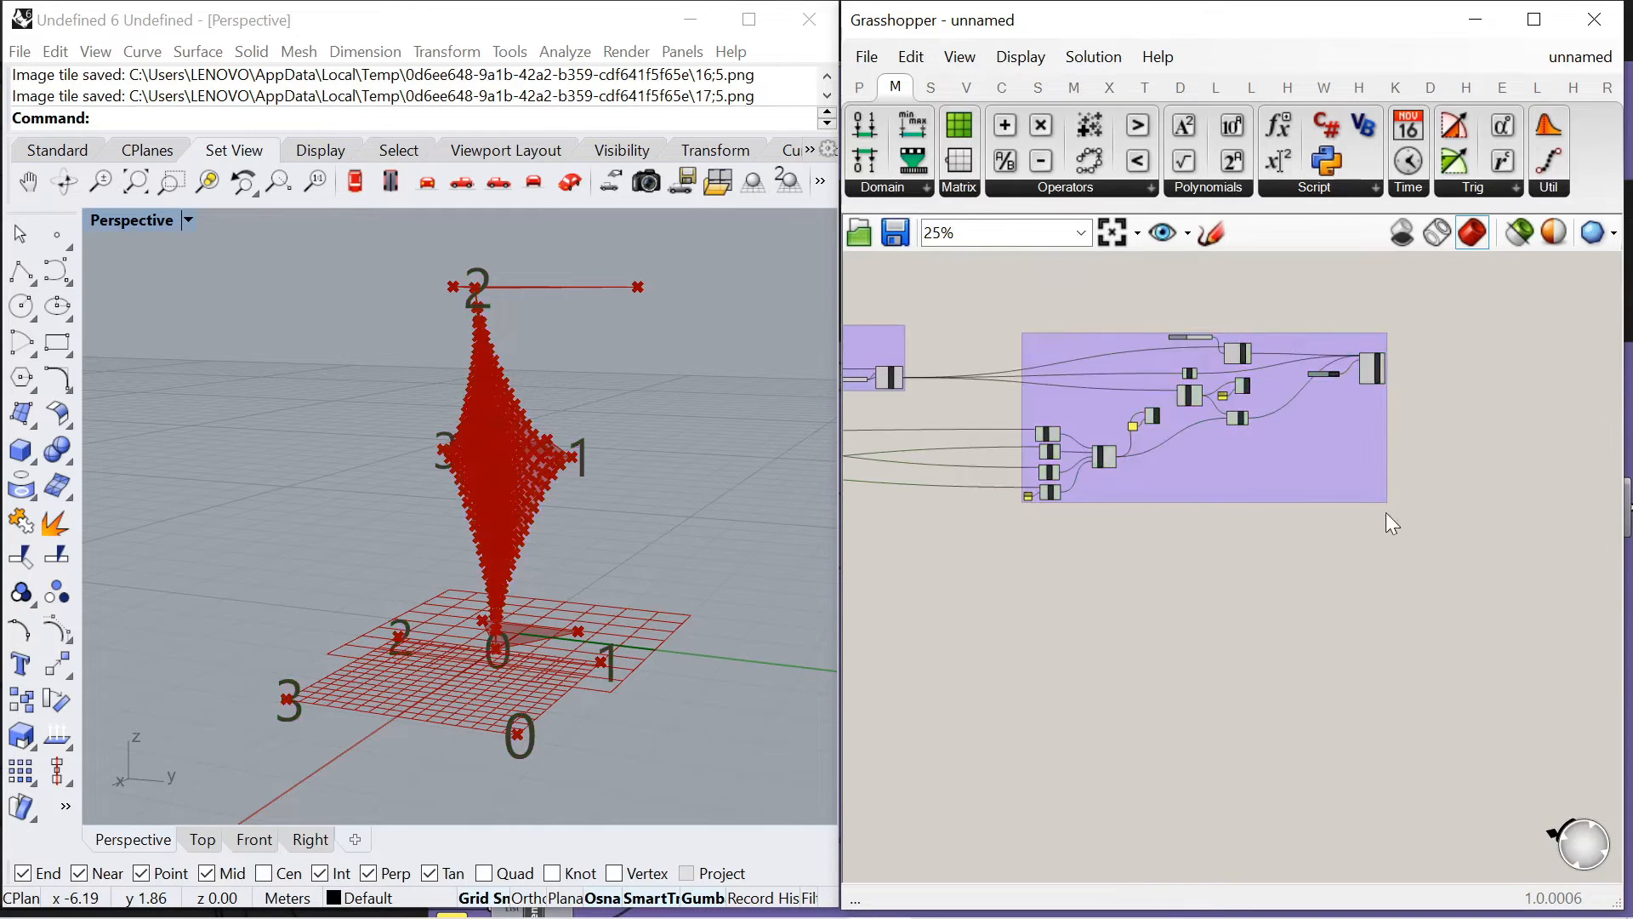
pyautogui.scroll(-5, 1400, 396)
pyautogui.moveTo(902, 336); pyautogui.dragTo(1418, 518)
pyautogui.moveTo(1343, 421); pyautogui.dragTo(1351, 502)
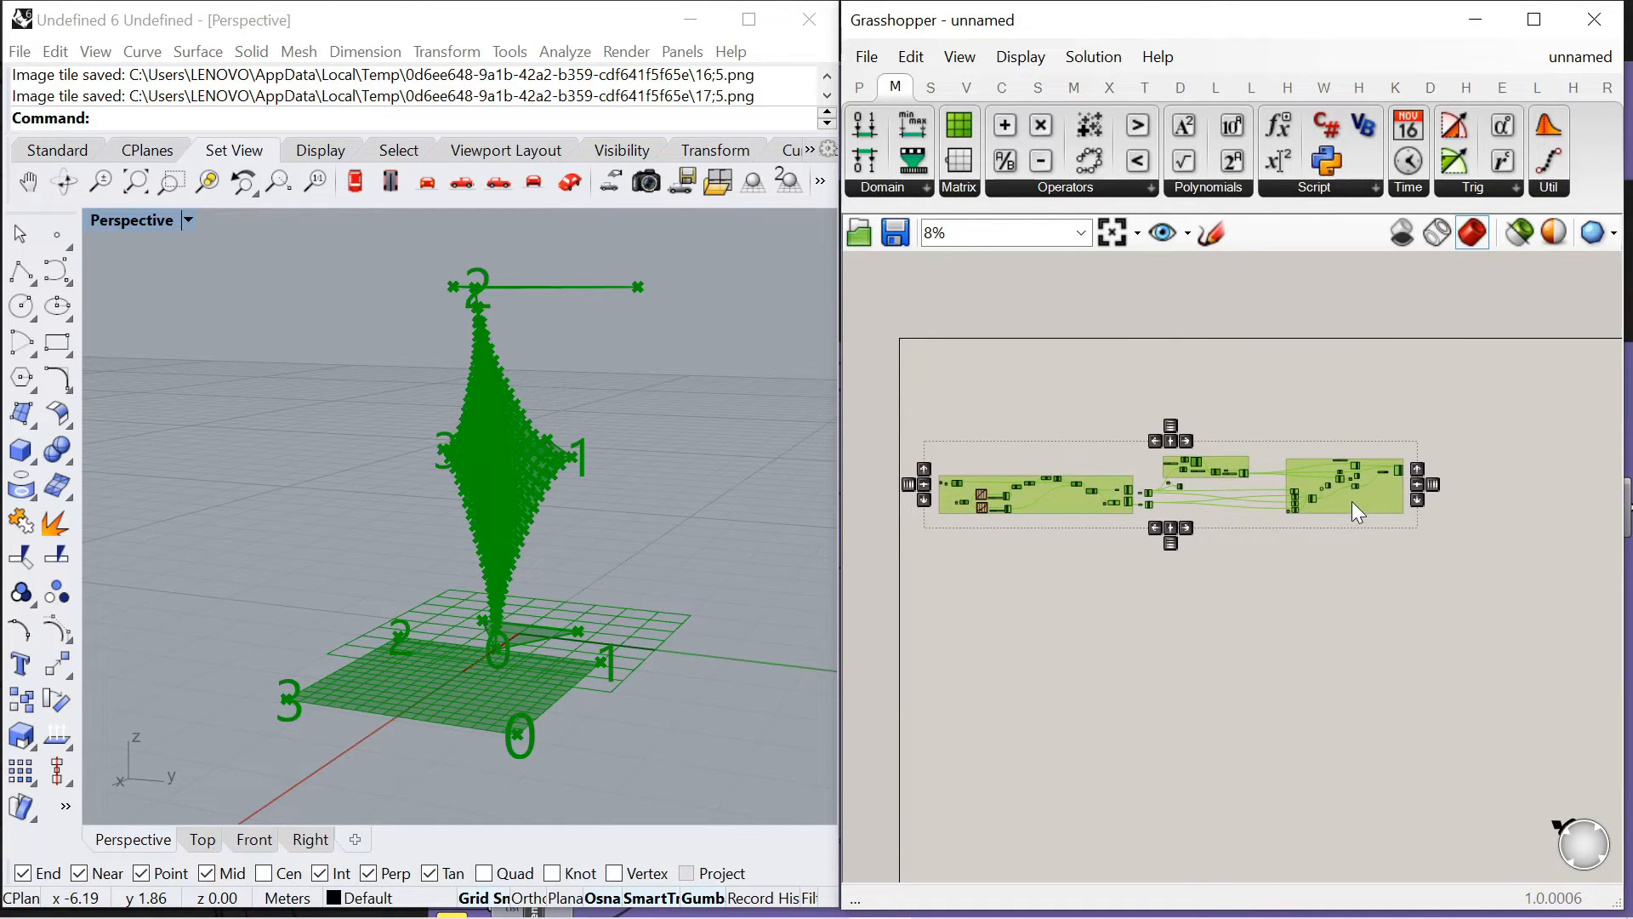
pyautogui.click(1387, 355)
# Examine the first membrane on the tower from several angles, along with its List Item and Merge wiring
pyautogui.scroll(5, 1369, 514)
pyautogui.scroll(-2, 1225, 451)
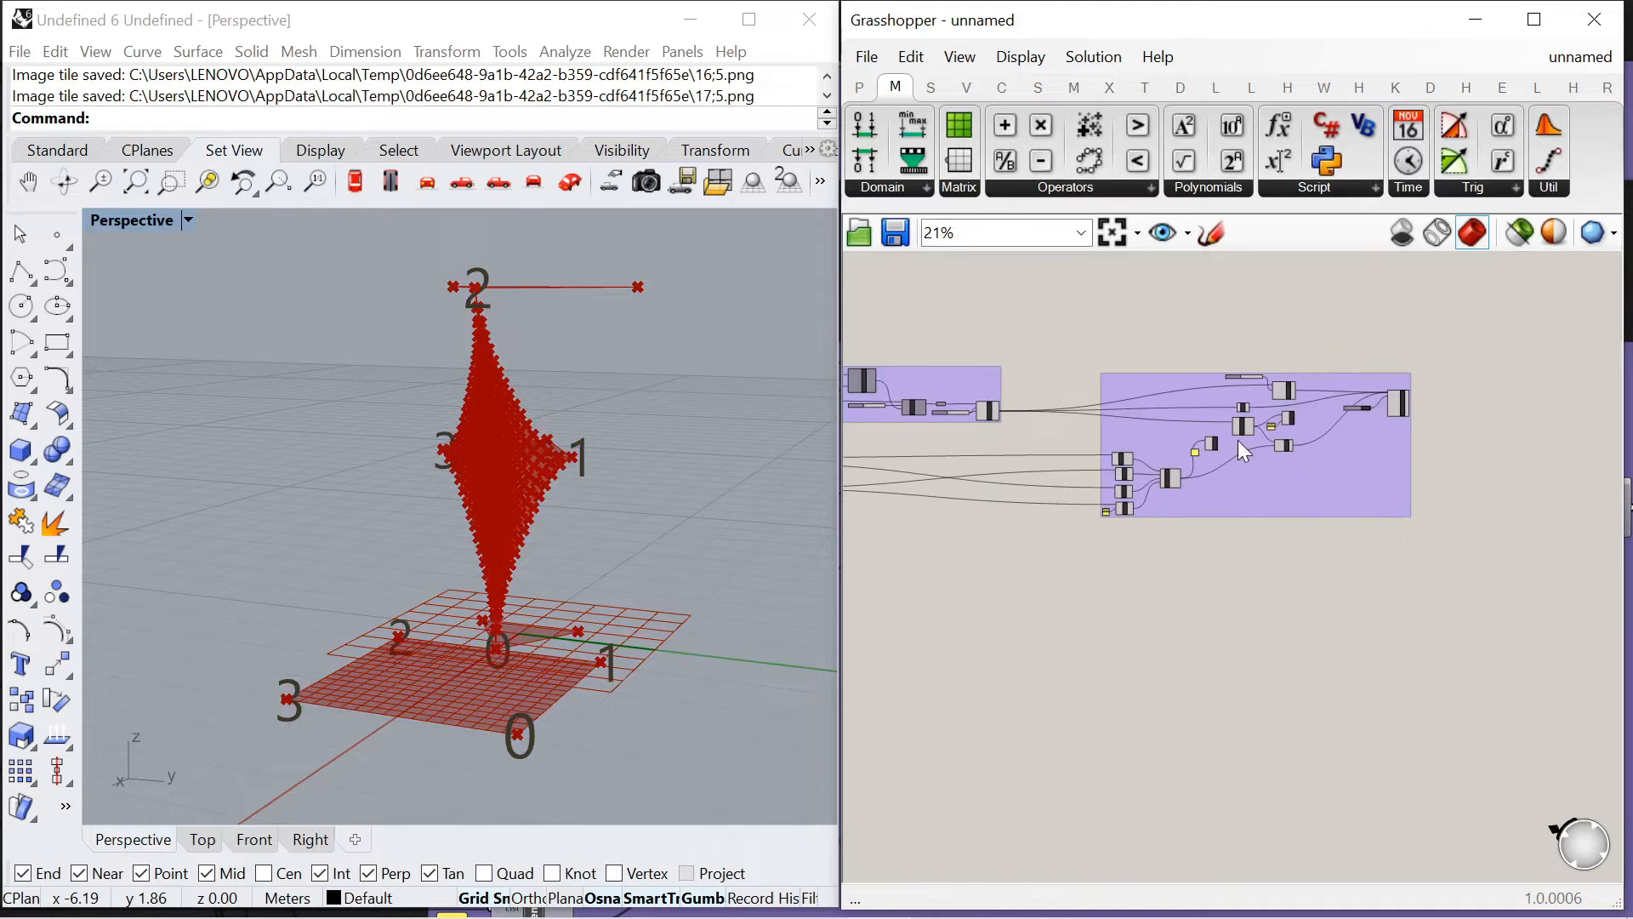
pyautogui.scroll(2, 1119, 452)
pyautogui.moveTo(587, 553); pyautogui.dragTo(629, 581, button='right')
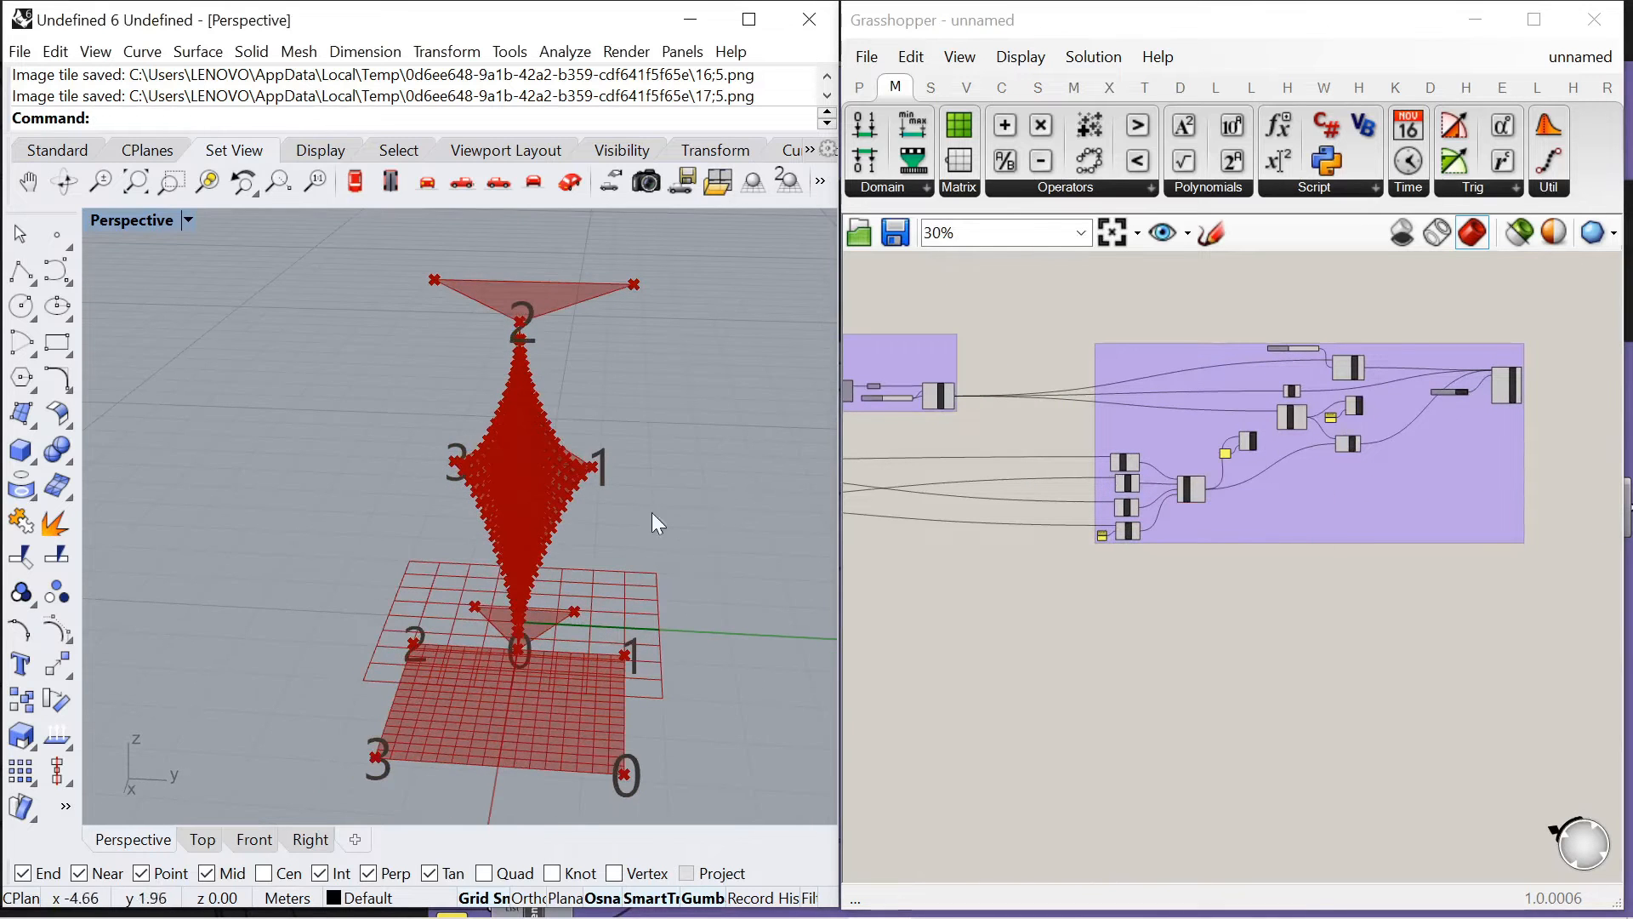
pyautogui.scroll(-5, 1194, 427)
pyautogui.scroll(-1, 947, 448)
pyautogui.moveTo(553, 432); pyautogui.dragTo(449, 462, button='right')
pyautogui.scroll(3, 1151, 411)
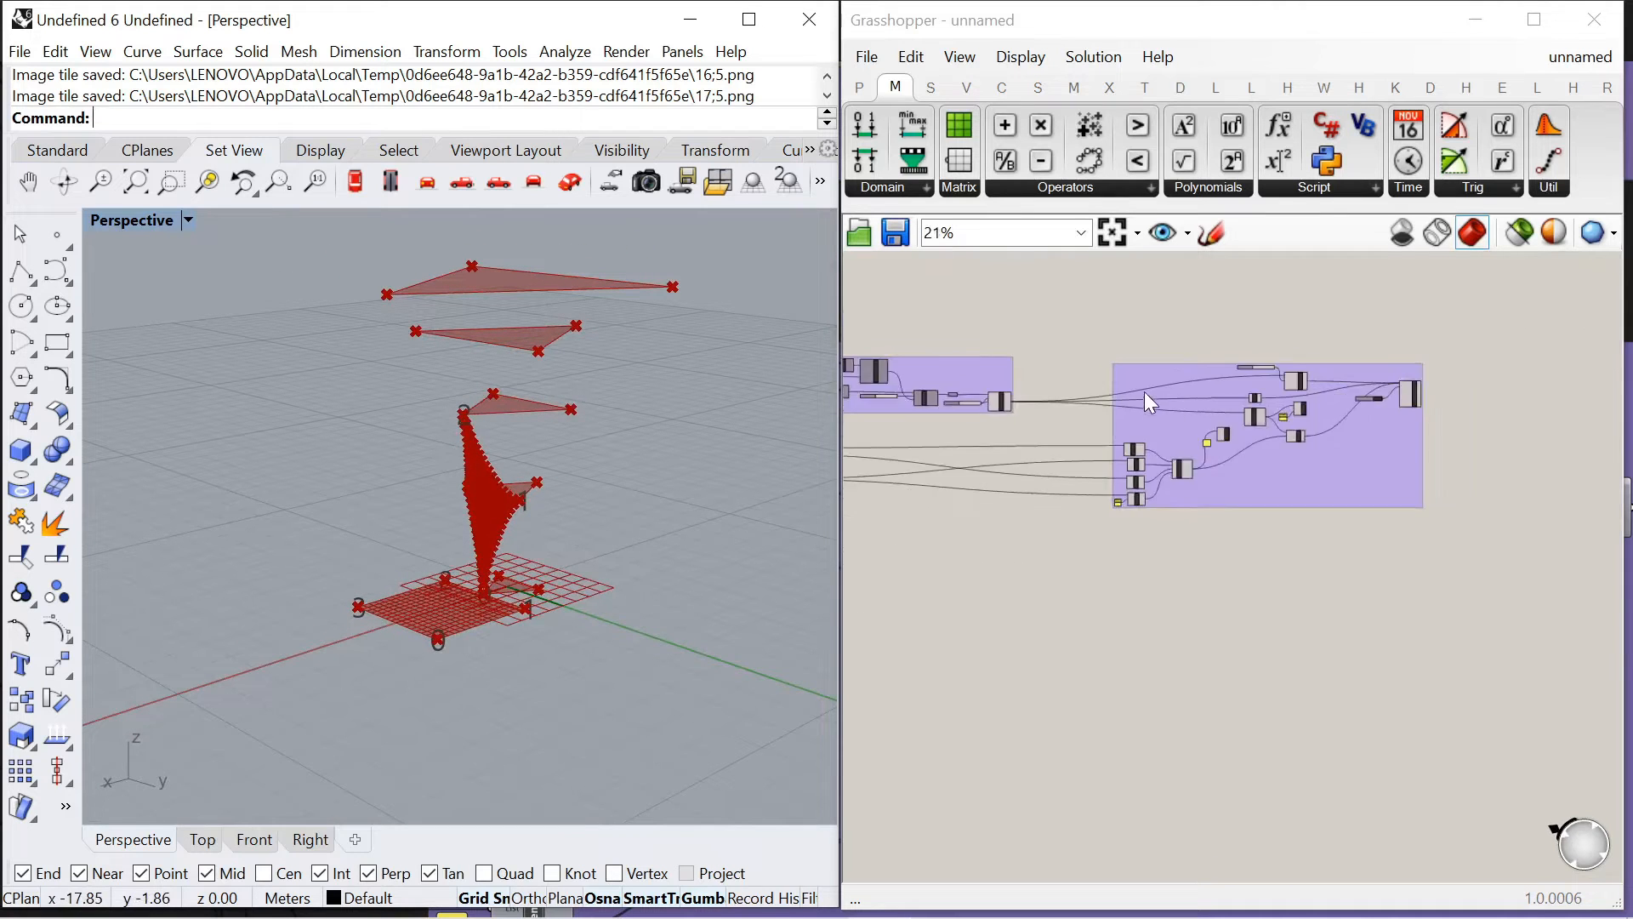
pyautogui.scroll(1, 1125, 335)
pyautogui.scroll(-3, 1122, 403)
pyautogui.scroll(6, 1165, 367)
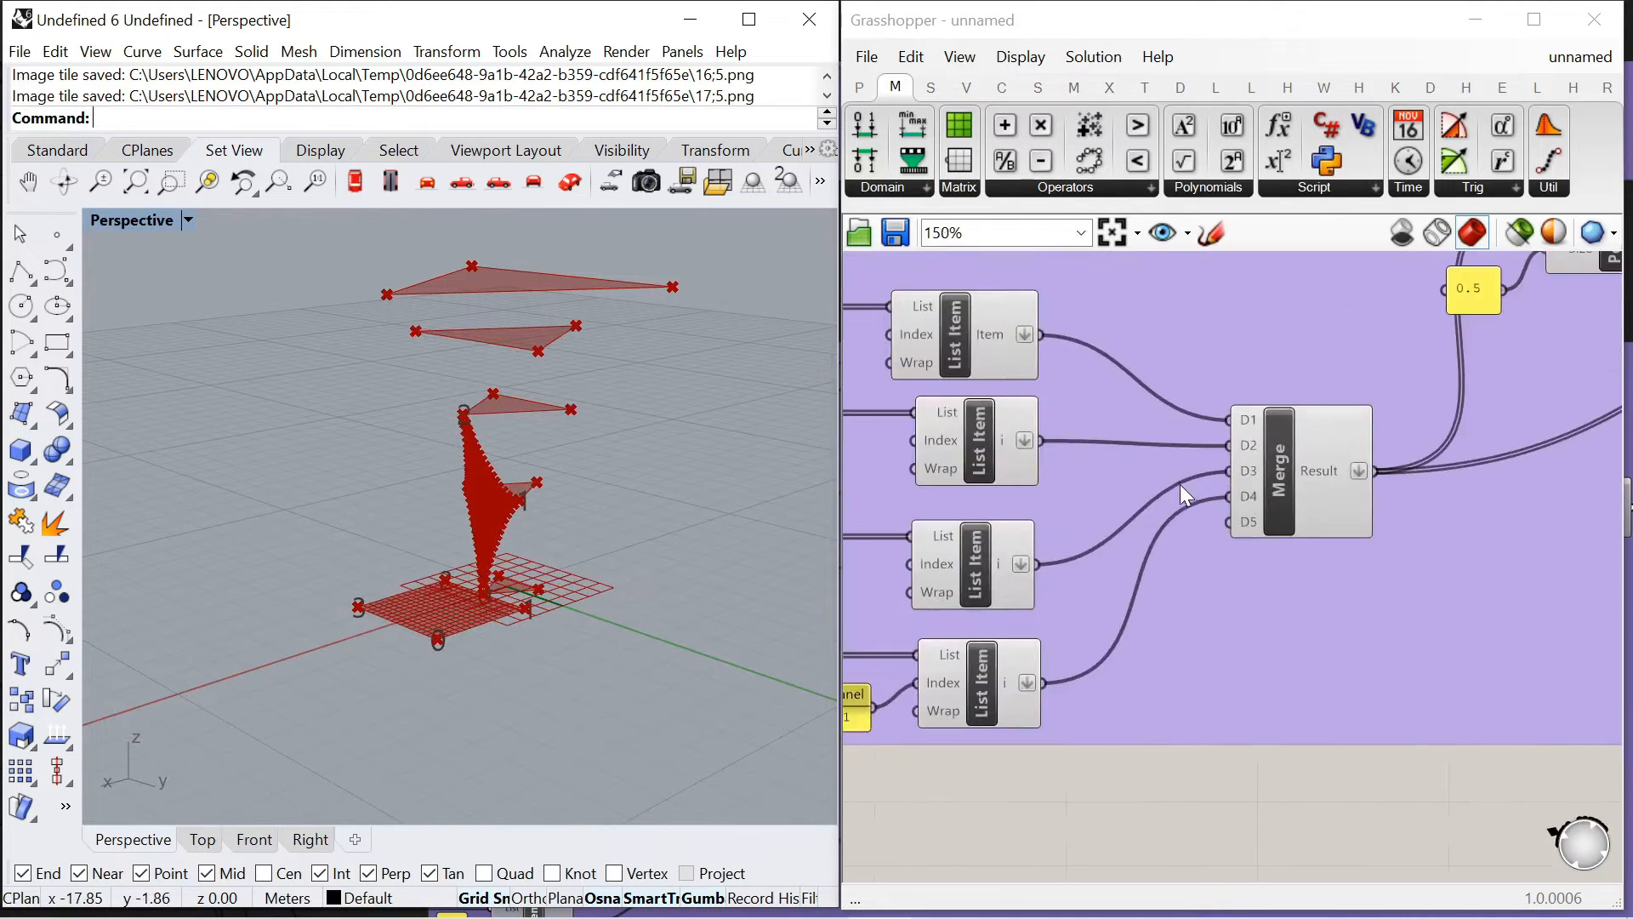
pyautogui.scroll(-2, 1193, 442)
pyautogui.scroll(-3, 1143, 421)
pyautogui.scroll(1, 1157, 416)
pyautogui.scroll(-2, 1105, 375)
# Duplicate the grouped List Item, Merge, goal and solver components and place the copy below the original group
pyautogui.moveTo(1071, 303); pyautogui.dragTo(1386, 488)
pyautogui.scroll(-2, 1032, 422)
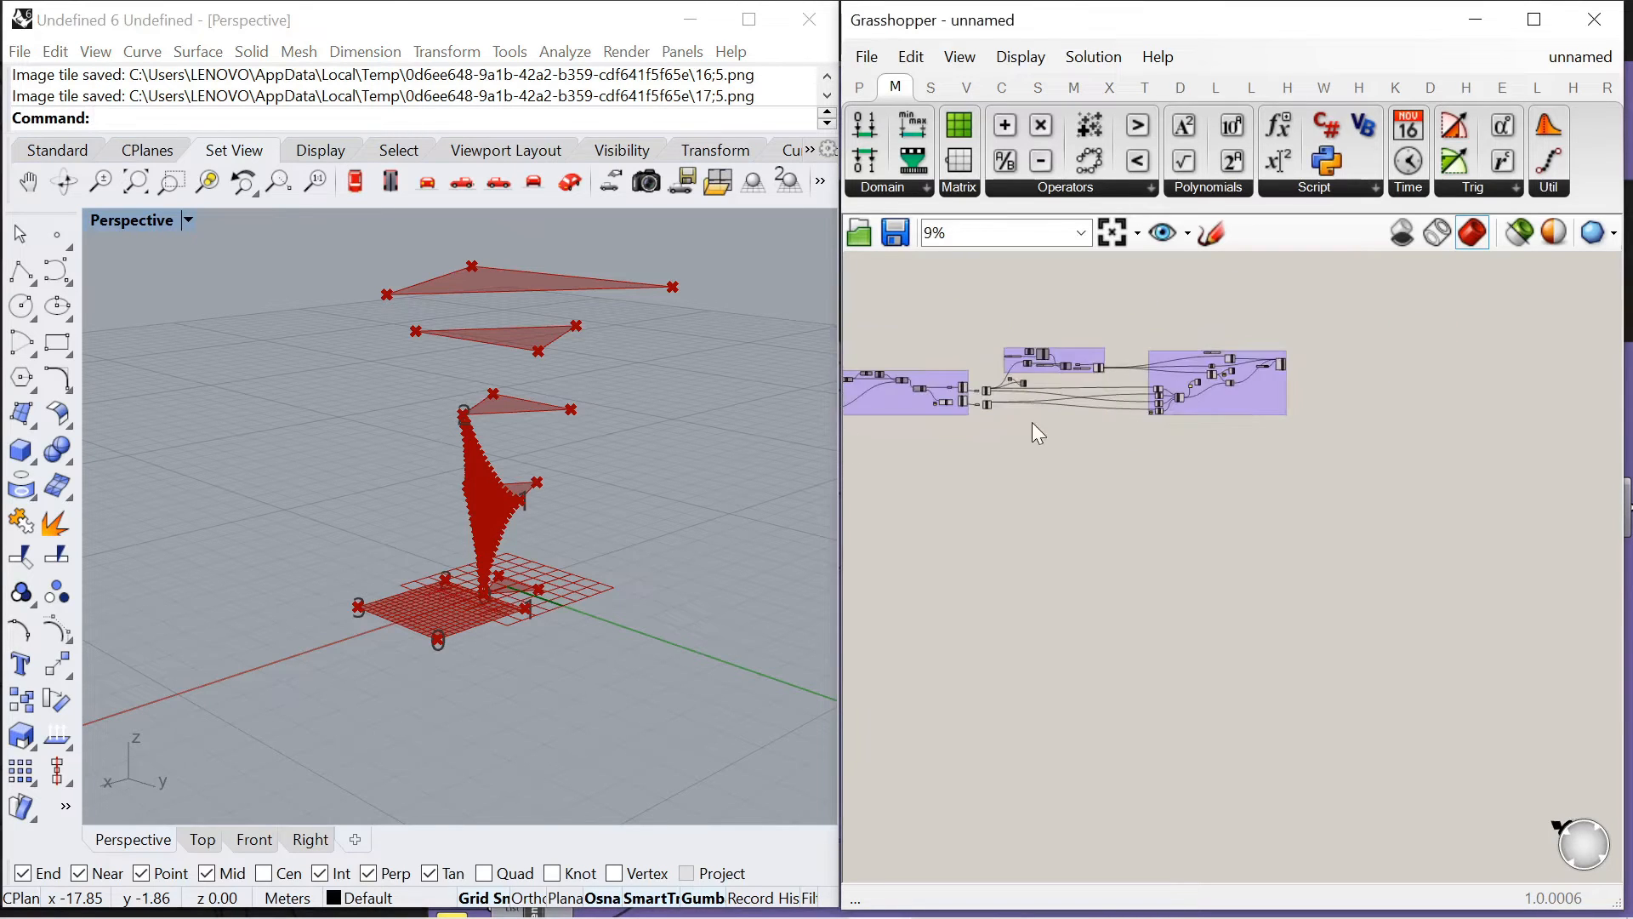
pyautogui.scroll(6, 1150, 388)
pyautogui.scroll(-3, 1174, 393)
pyautogui.moveTo(1206, 379); pyautogui.dragTo(1211, 589)
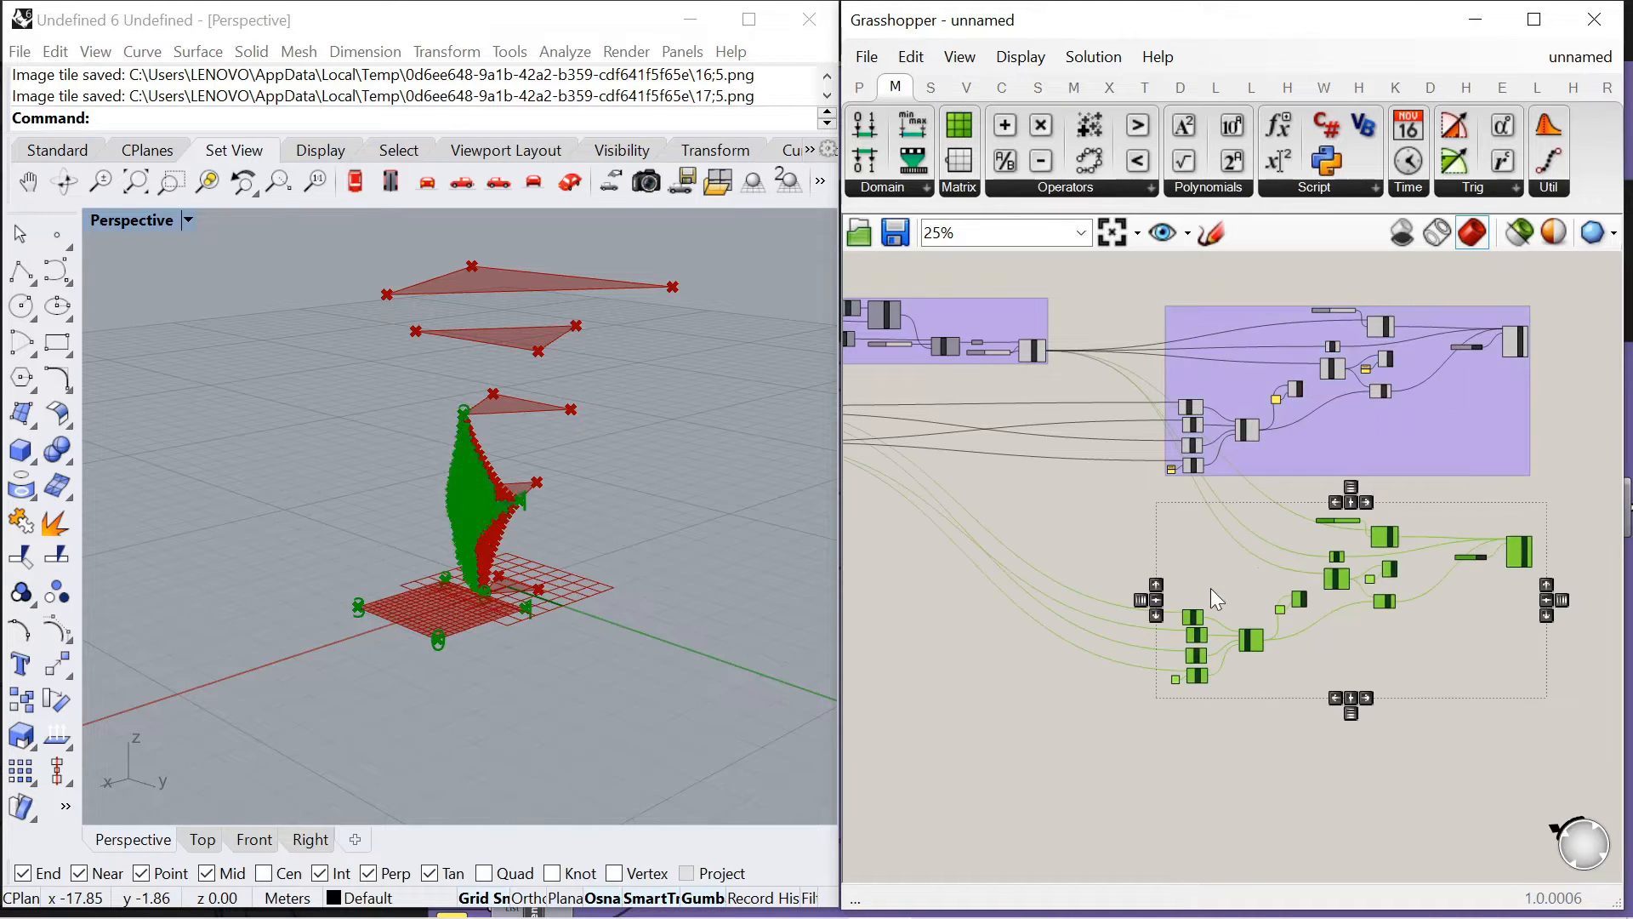
pyautogui.scroll(-3, 1223, 574)
pyautogui.moveTo(1063, 427); pyautogui.dragTo(1150, 415, button='right')
pyautogui.scroll(3, 1150, 415)
pyautogui.moveTo(1179, 432); pyautogui.dragTo(1128, 349)
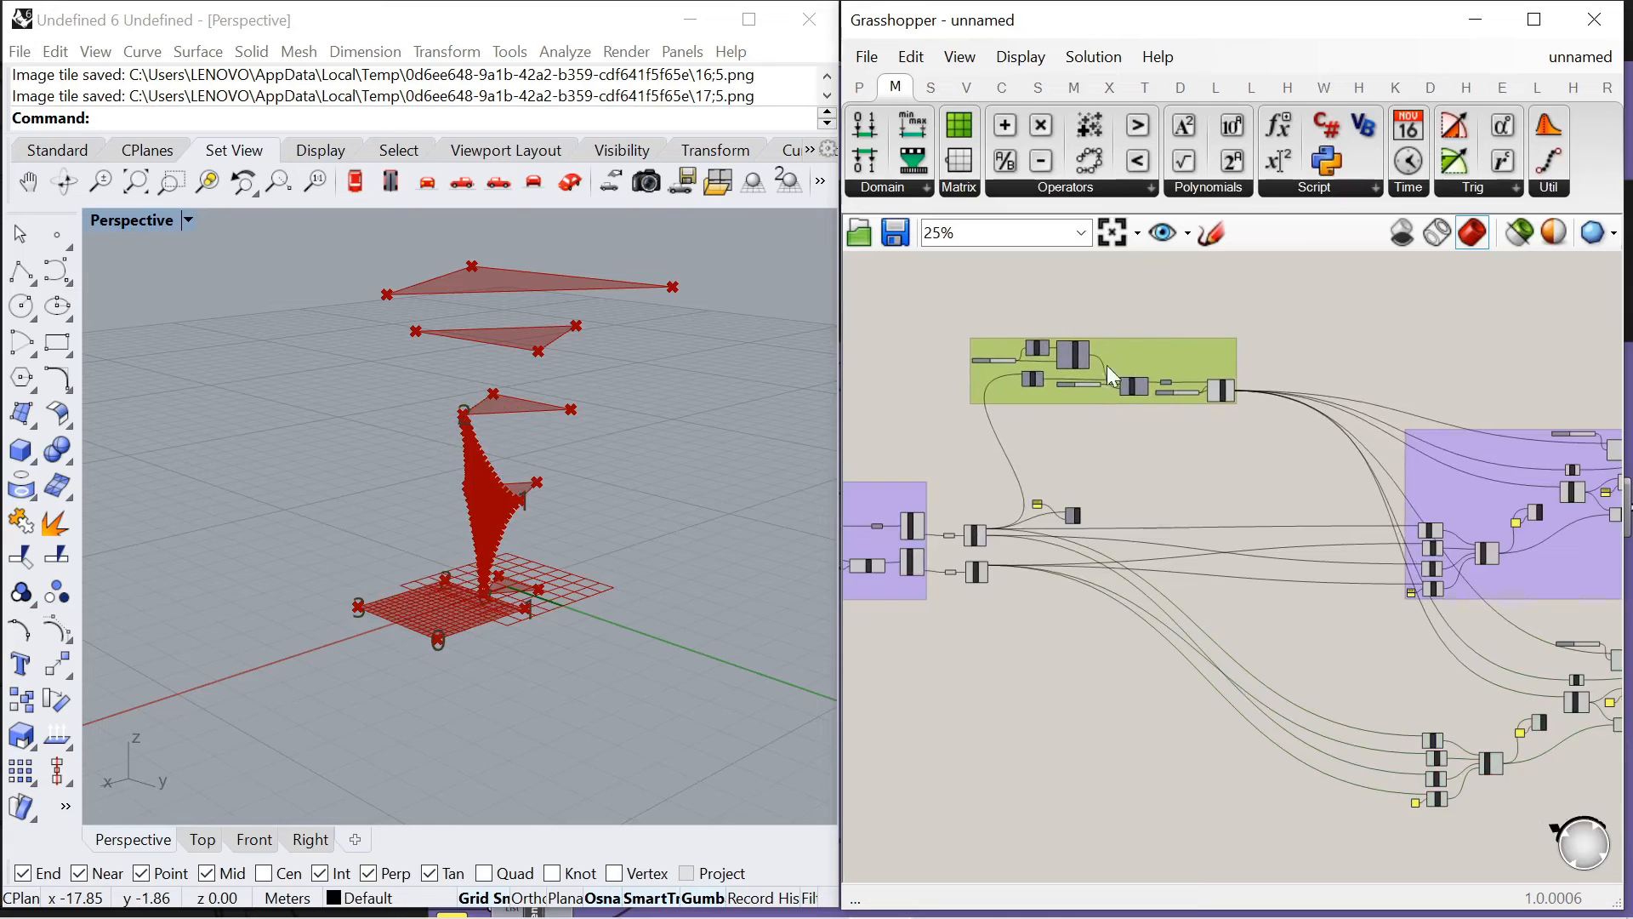
pyautogui.scroll(-4, 1106, 365)
pyautogui.scroll(5, 1318, 377)
pyautogui.scroll(-3, 1267, 404)
pyautogui.scroll(3, 1273, 566)
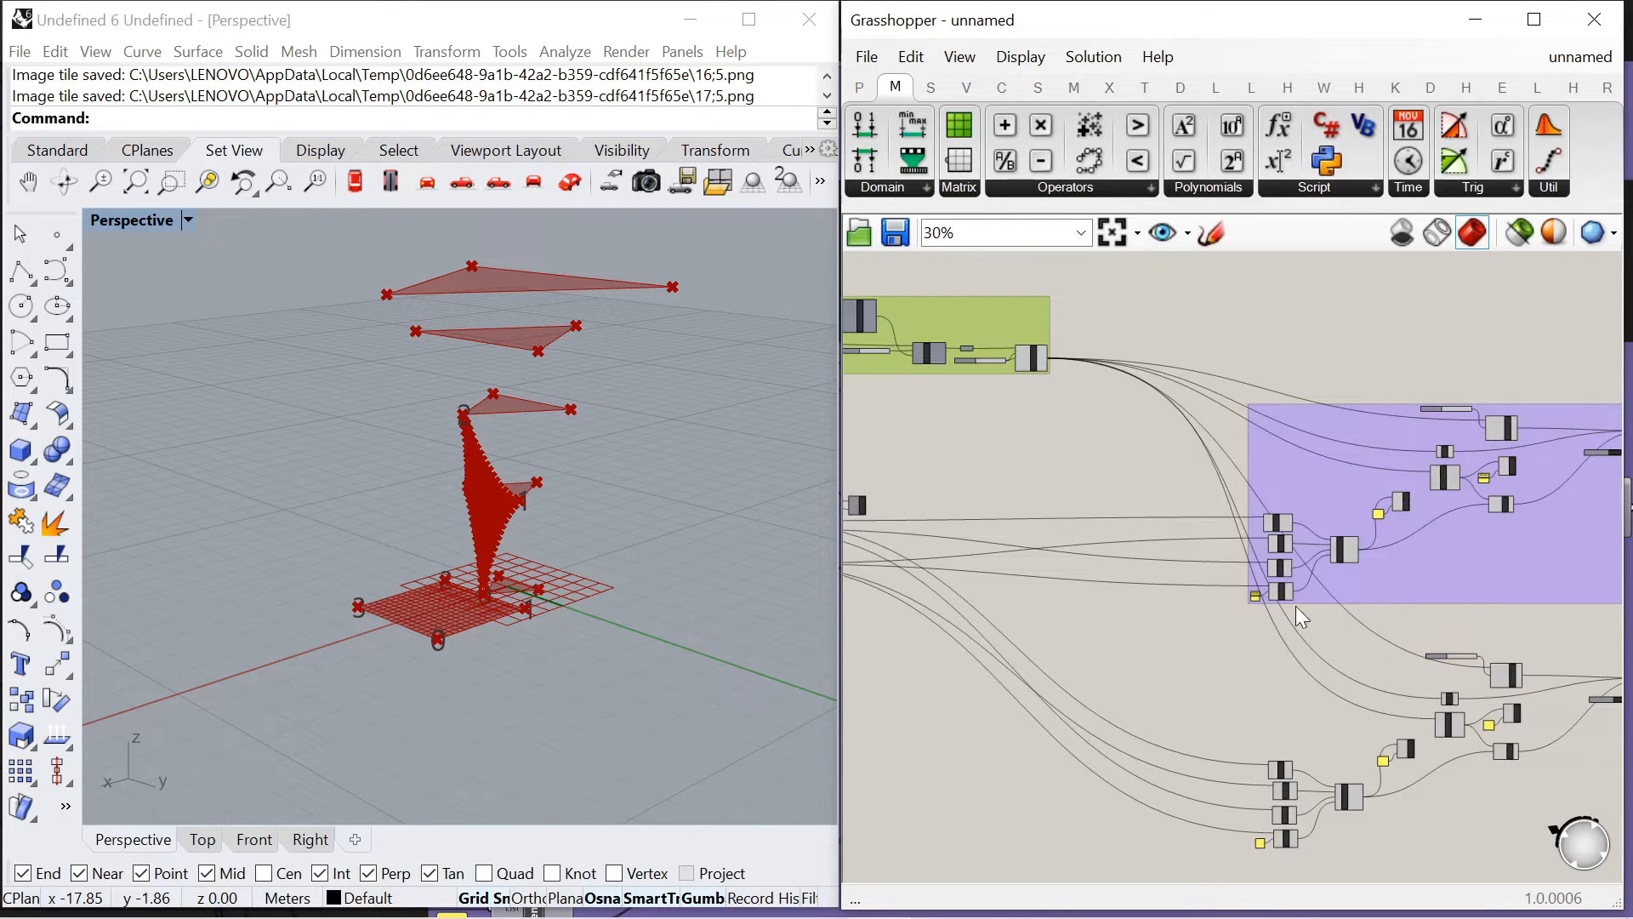
pyautogui.hotkey('ctrl', 'z')
pyautogui.click(1192, 417)
# Shift the duplicated membrane components closer to the Explode Tree components, below the original group
pyautogui.scroll(-4, 1191, 409)
pyautogui.scroll(4, 1223, 510)
pyautogui.scroll(-2, 1148, 482)
pyautogui.moveTo(1160, 489); pyautogui.dragTo(1532, 715)
pyautogui.moveTo(1486, 548); pyautogui.dragTo(1352, 541)
pyautogui.moveTo(1272, 441); pyautogui.dragTo(1295, 439)
# Move the four copied List Items and their -1 panel next to the two Explode Tree components
pyautogui.scroll(5, 1022, 580)
pyautogui.scroll(-3, 956, 371)
pyautogui.scroll(7, 1019, 333)
pyautogui.scroll(-5, 1019, 334)
pyautogui.scroll(2, 1013, 344)
pyautogui.scroll(-3, 1006, 364)
pyautogui.scroll(5, 1021, 370)
pyautogui.scroll(-5, 1035, 361)
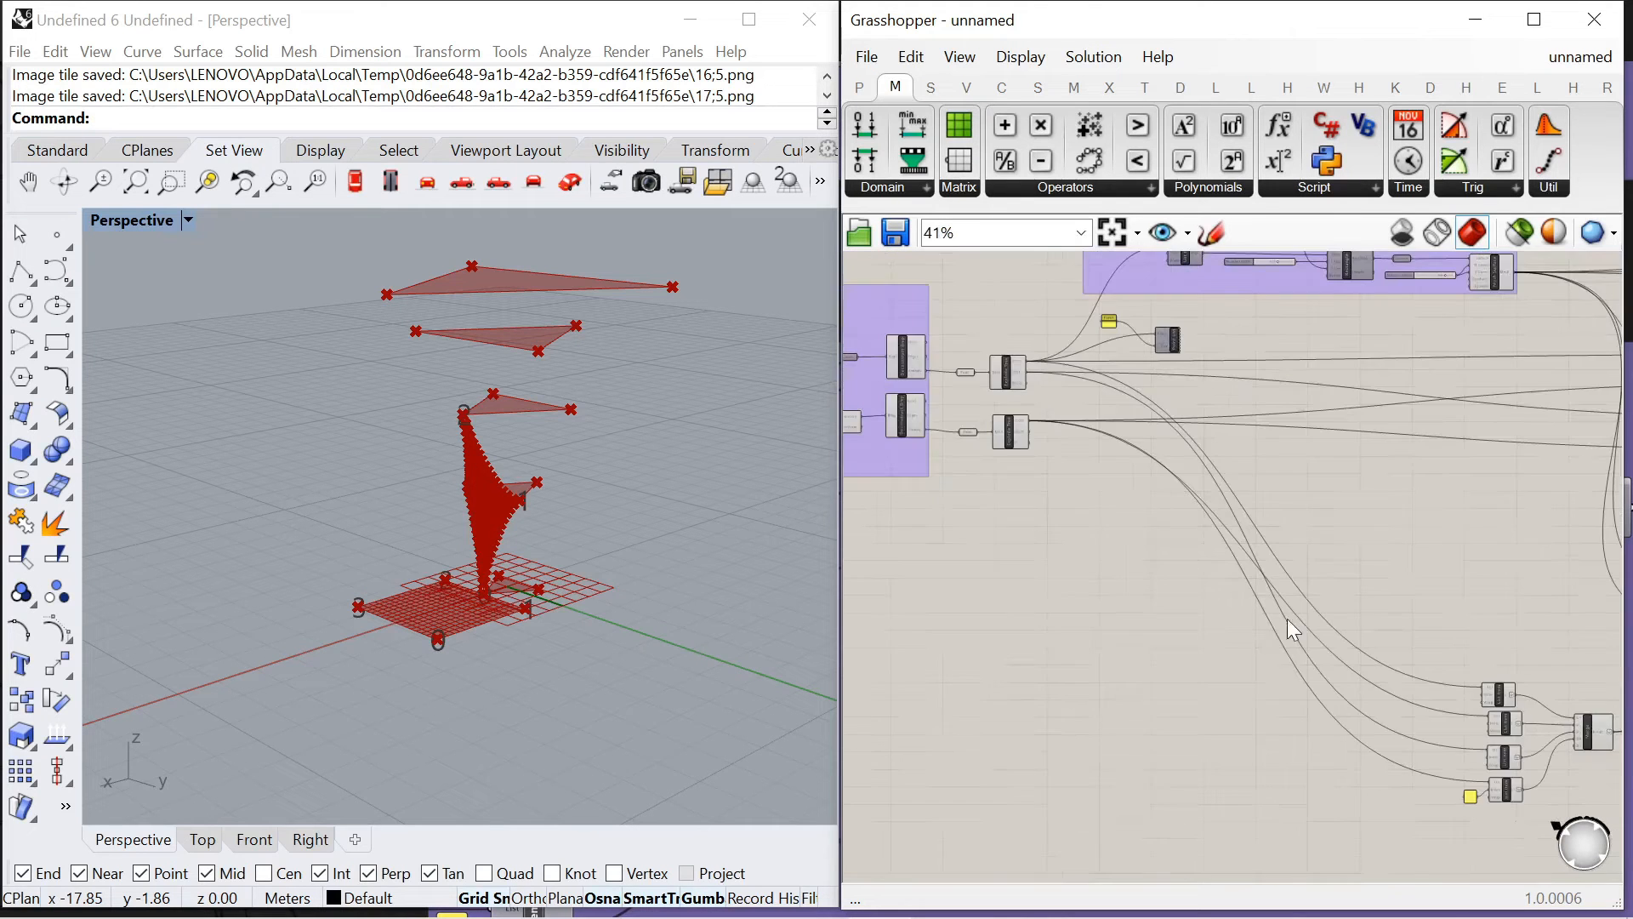
pyautogui.moveTo(1528, 827); pyautogui.dragTo(1137, 439)
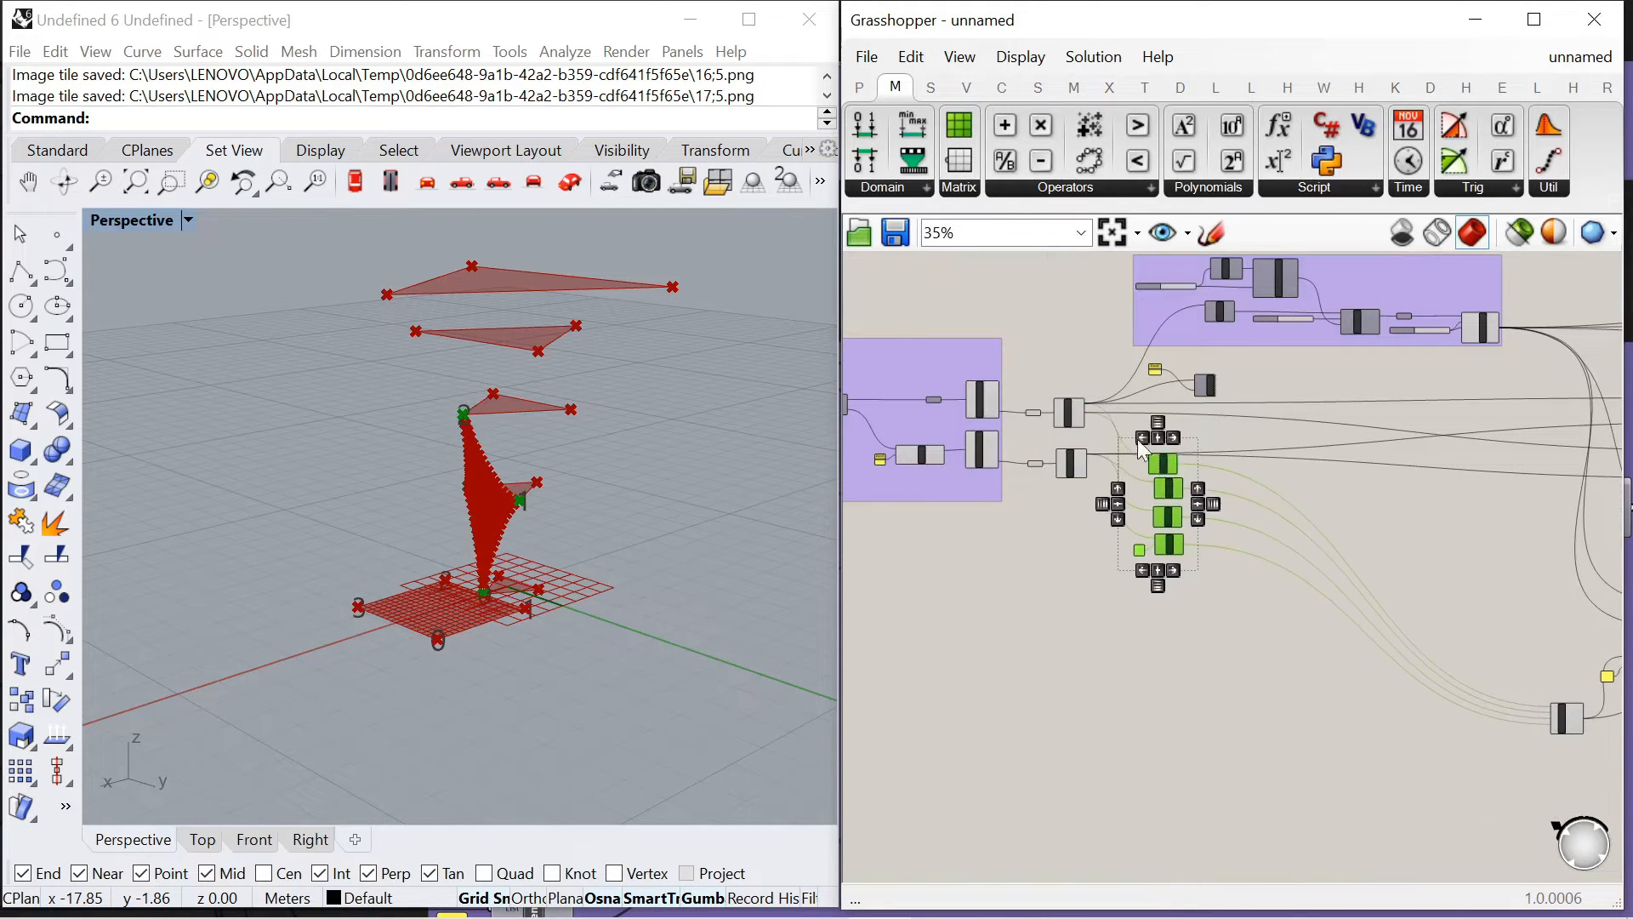
pyautogui.scroll(6, 1106, 434)
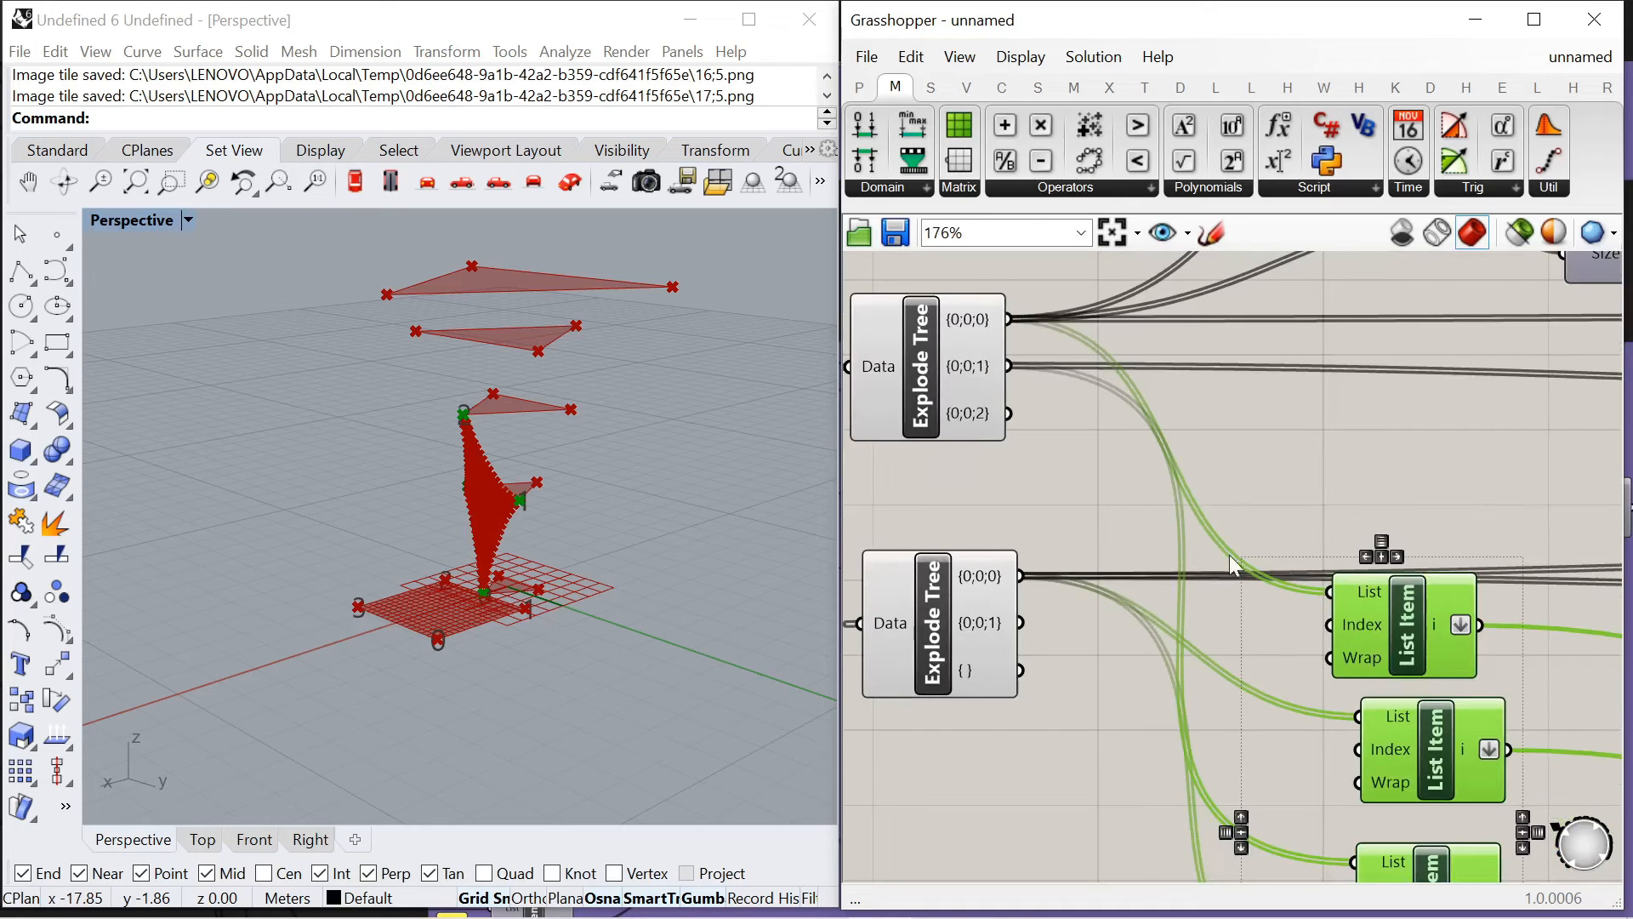
# Feed the first copied List Item from the upper Explode Tree's {0;0;1} output and the second from {0;0;2}, spacing them apart
pyautogui.click(1327, 443)
pyautogui.click(1396, 620)
pyautogui.moveTo(532, 570); pyautogui.dragTo(689, 528, button='right')
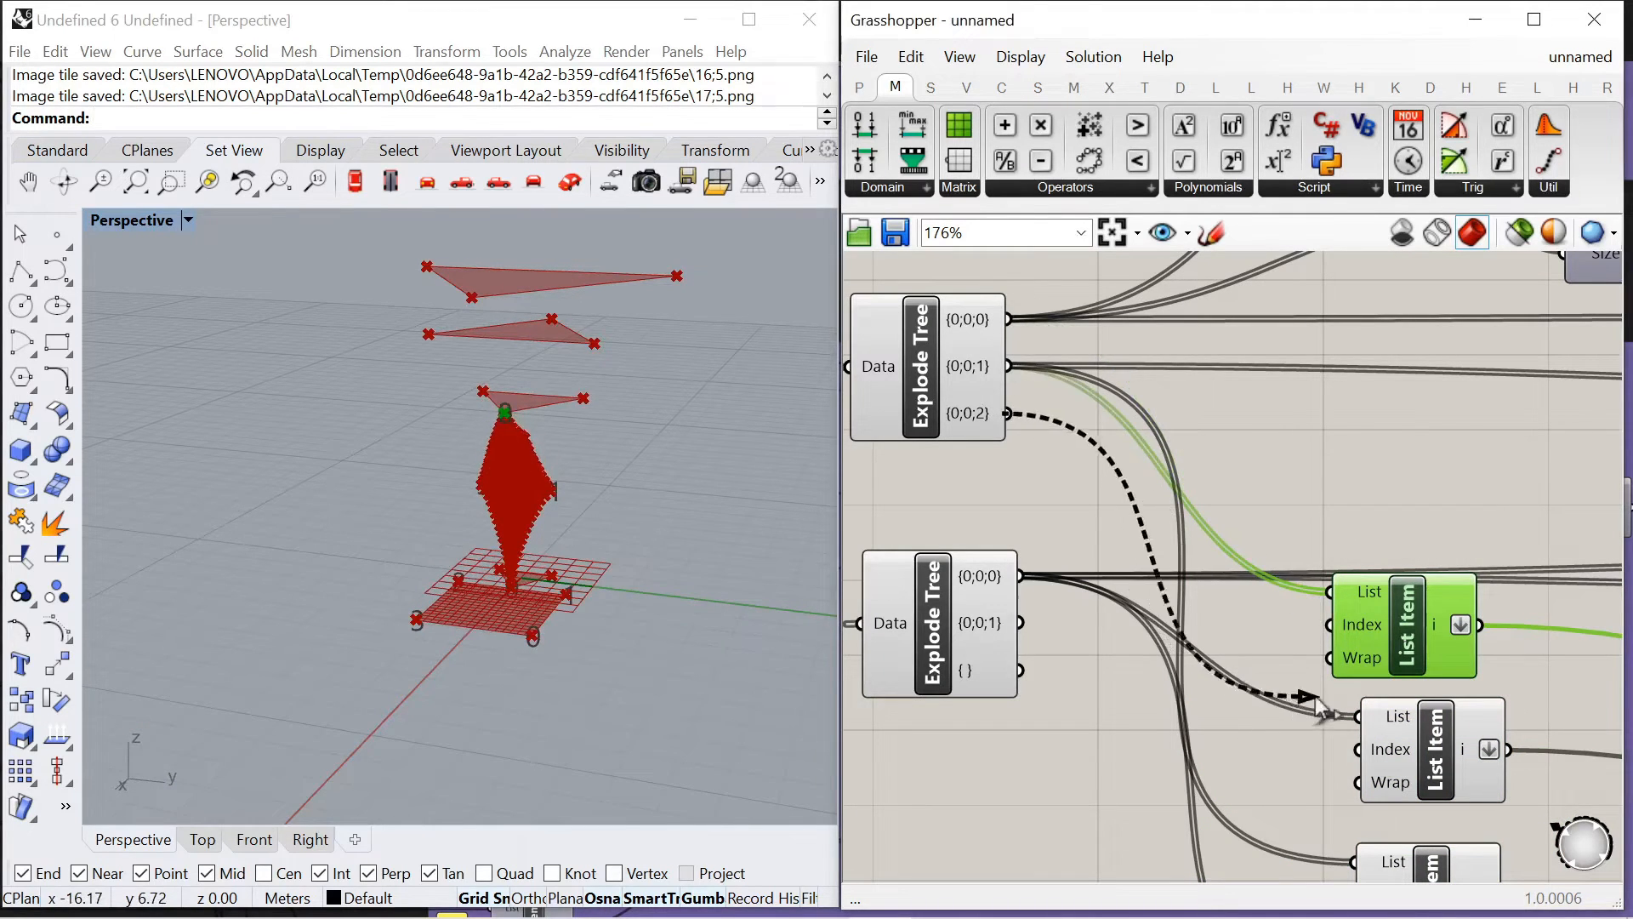
pyautogui.moveTo(1388, 629); pyautogui.dragTo(1389, 447)
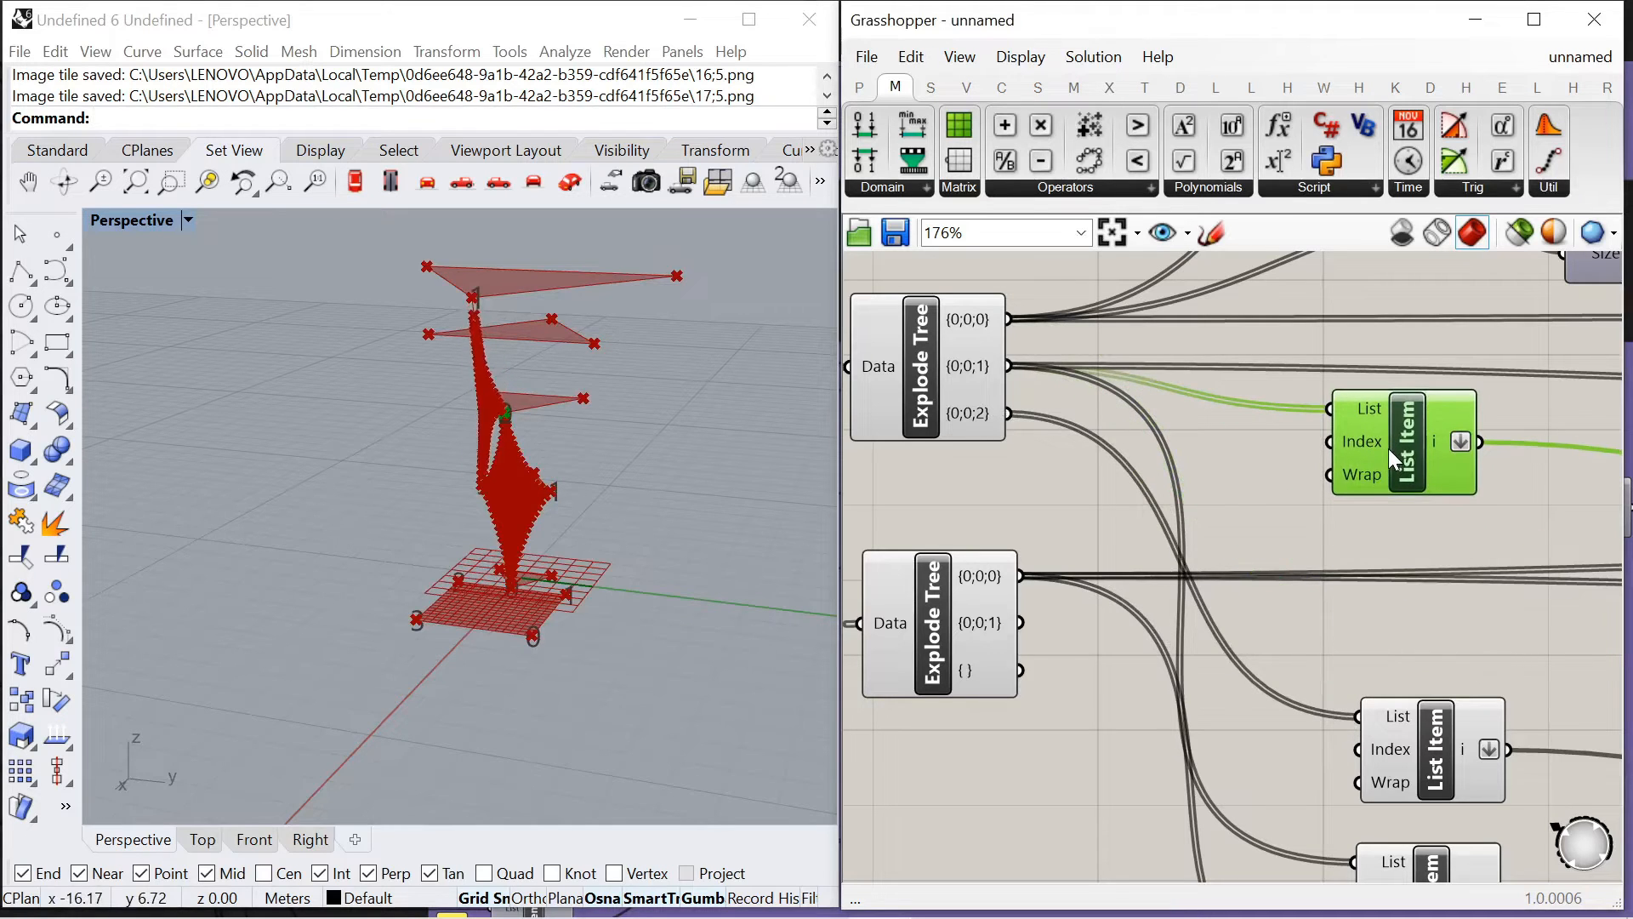
pyautogui.click(1419, 739)
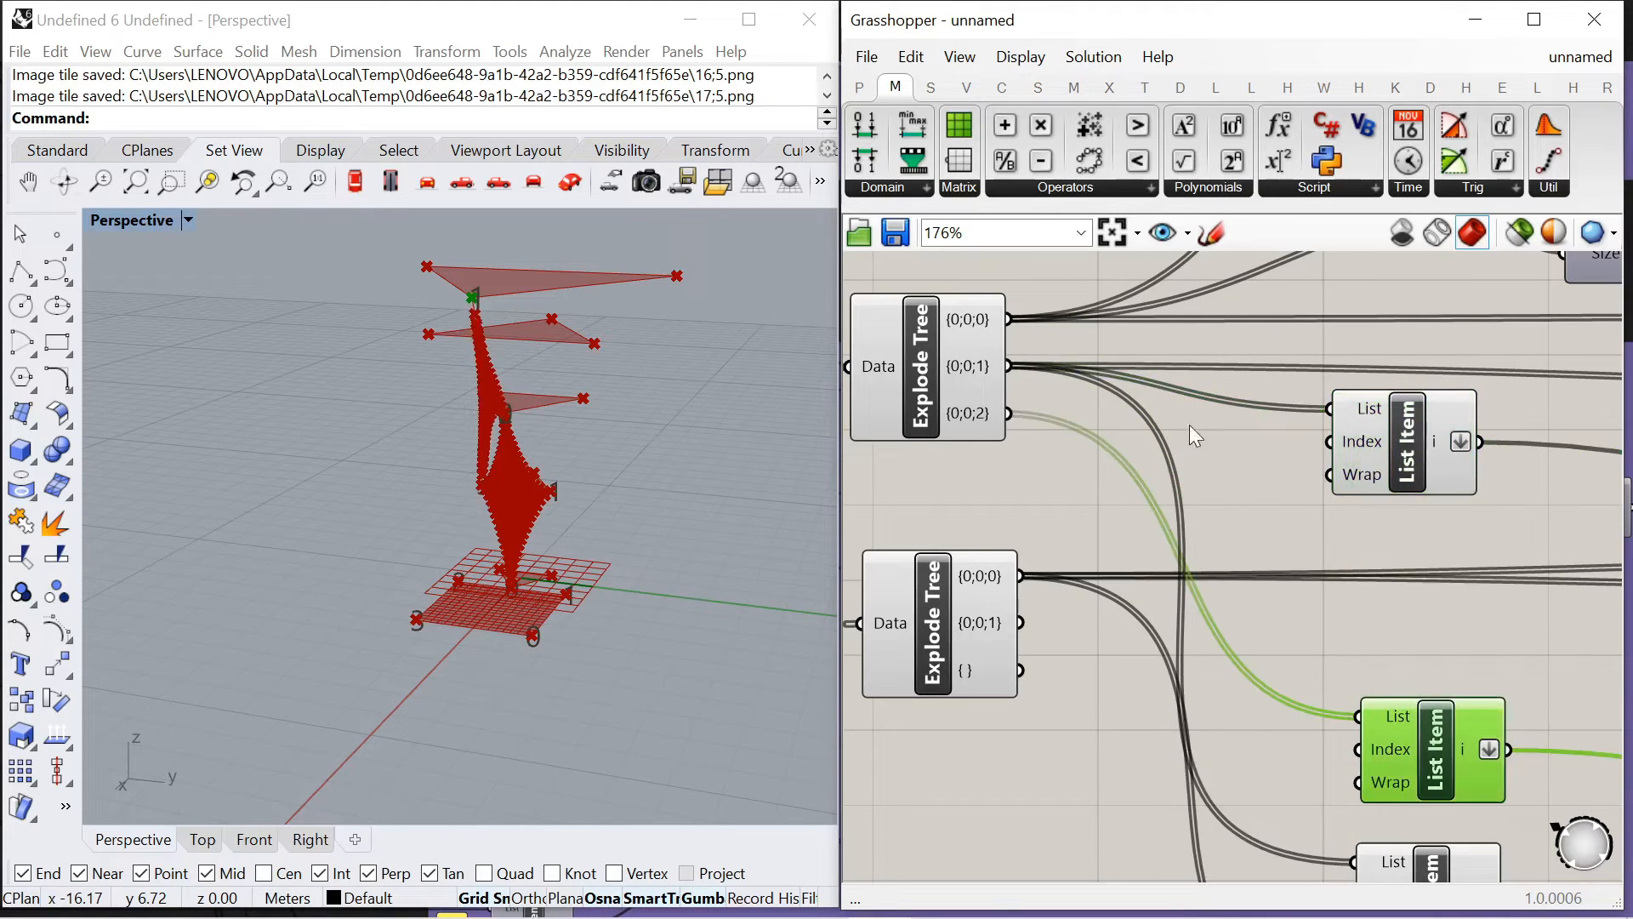
pyautogui.scroll(-2, 1190, 425)
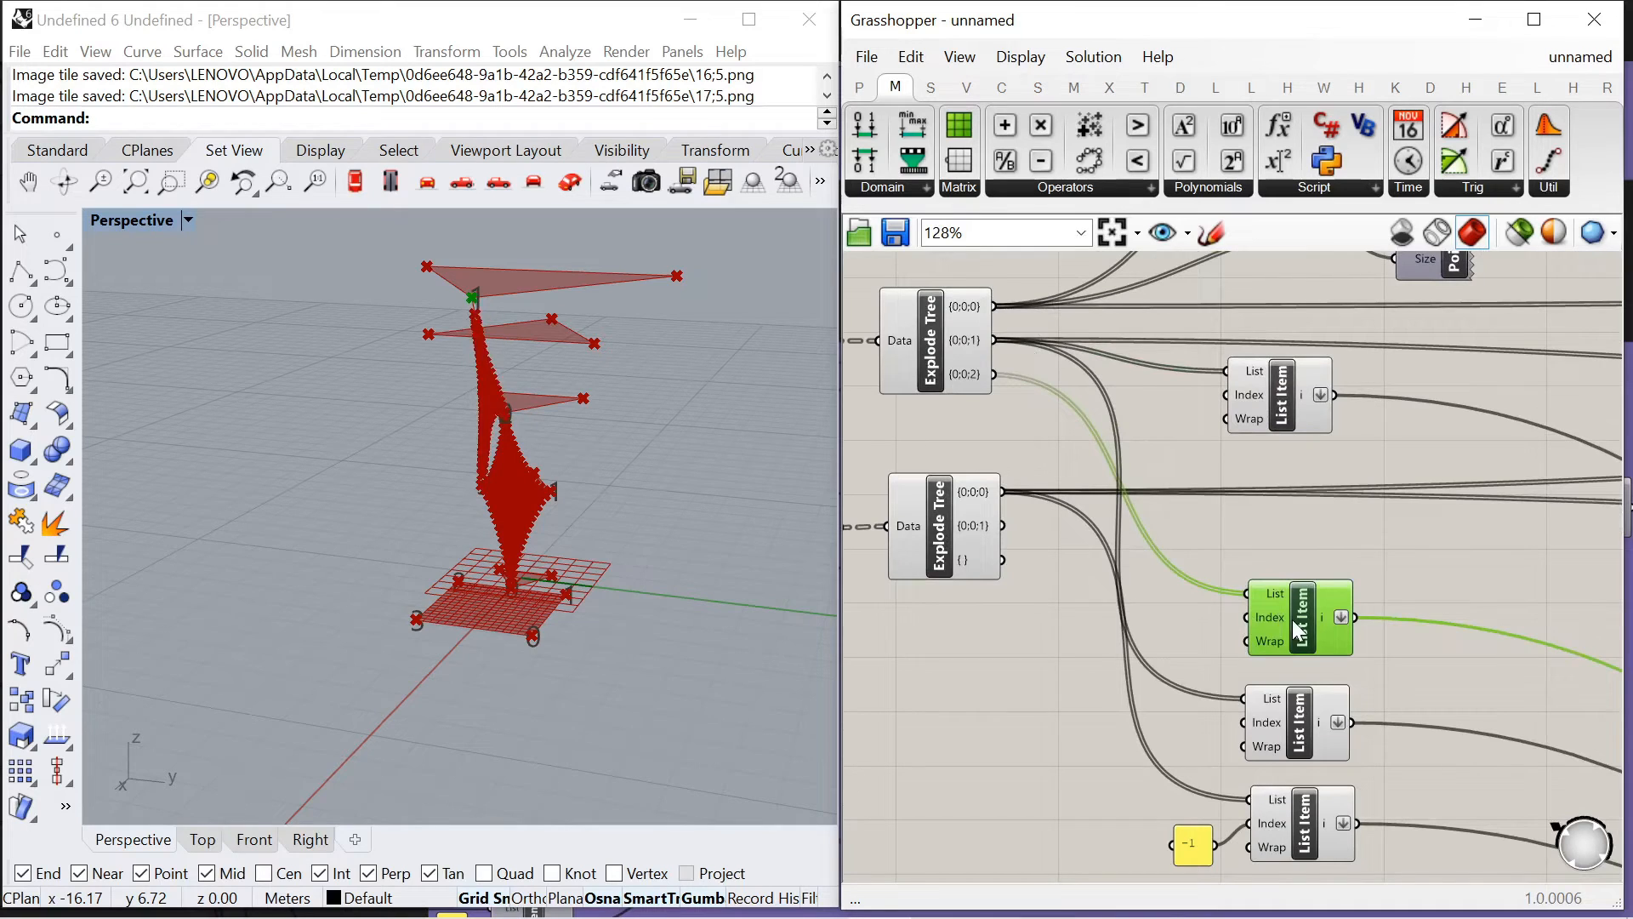
pyautogui.moveTo(656, 518); pyautogui.dragTo(692, 481, button='right')
pyautogui.moveTo(1281, 610); pyautogui.dragTo(1272, 549)
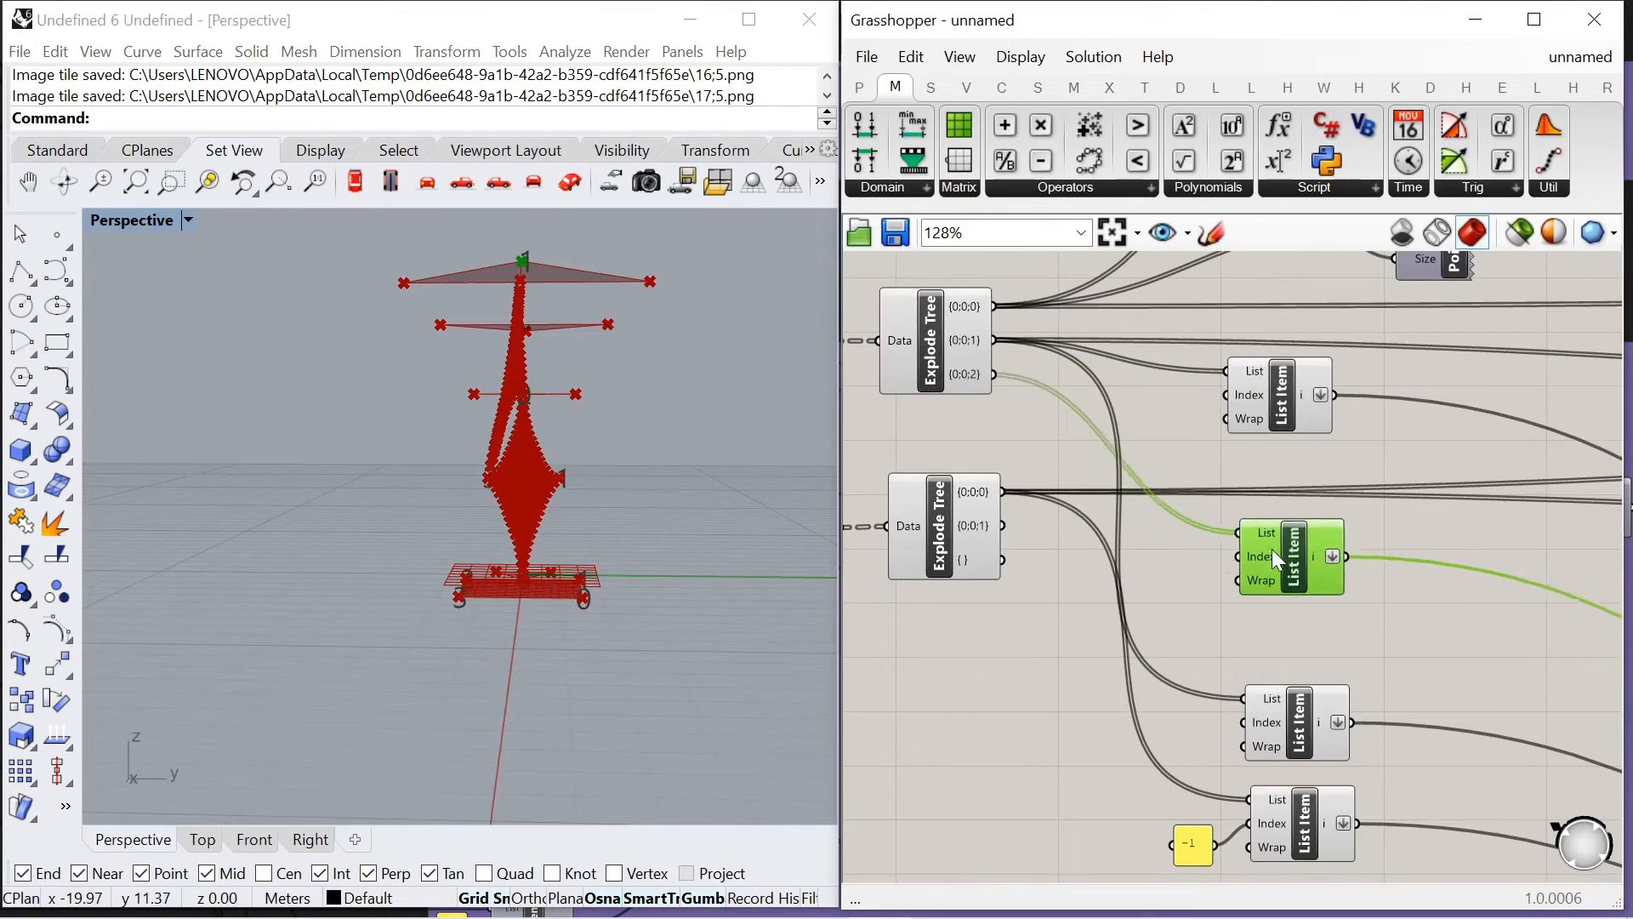
# Feed the third and fourth copied List Items from the lower Explode Tree's {0;0;1} output and inspect the membrane
pyautogui.moveTo(1299, 729); pyautogui.dragTo(1235, 629)
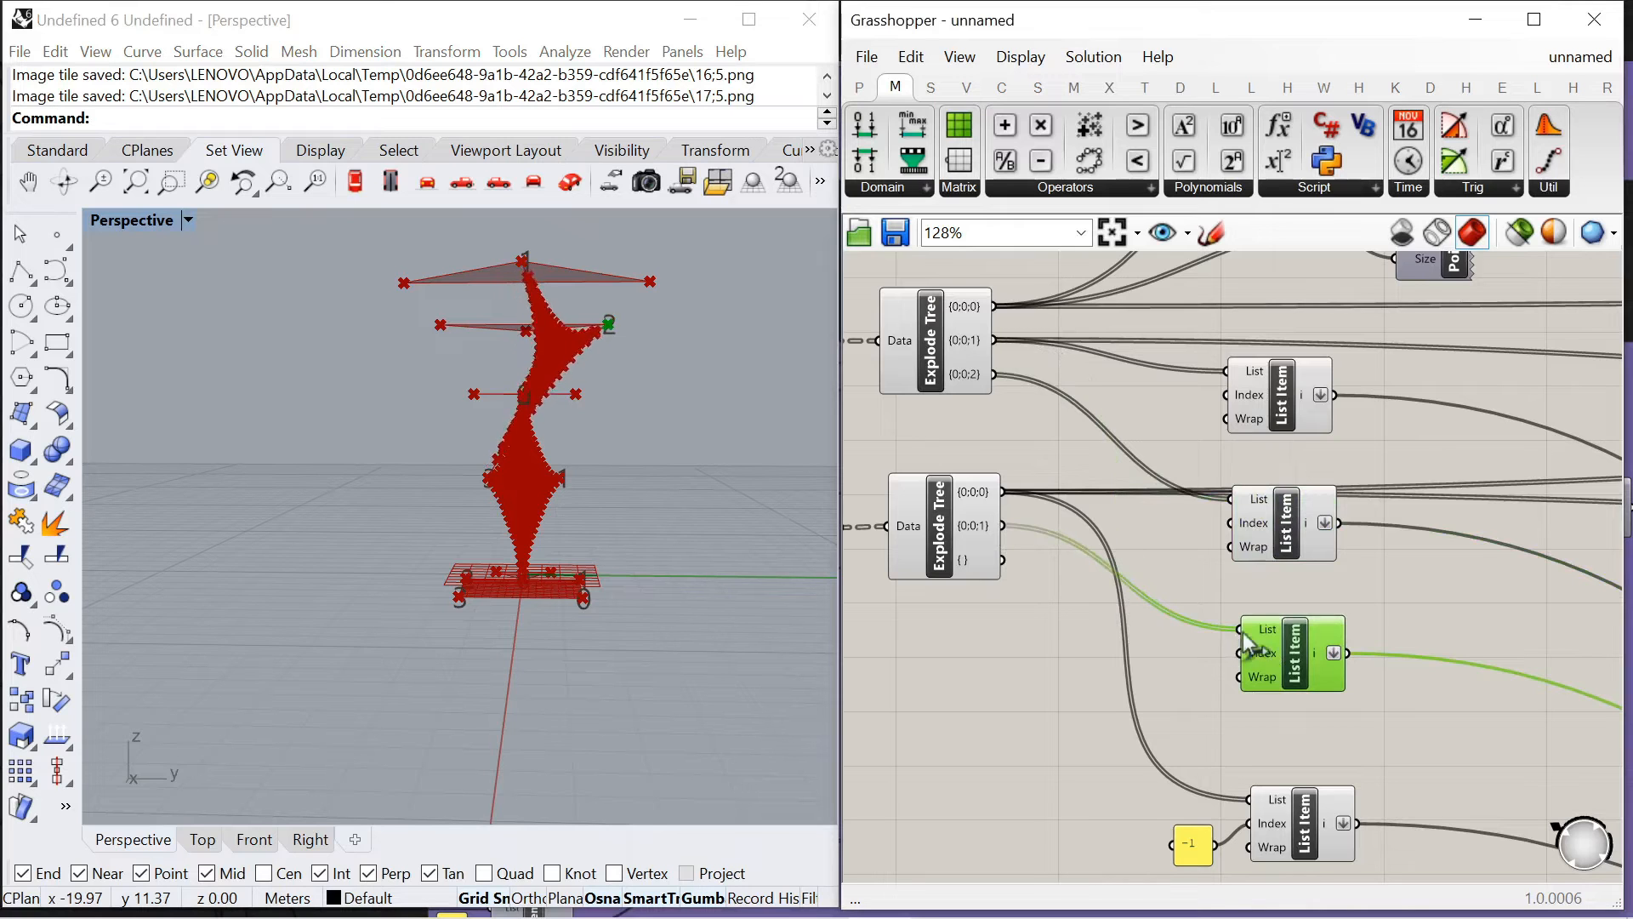
pyautogui.scroll(-1, 1225, 631)
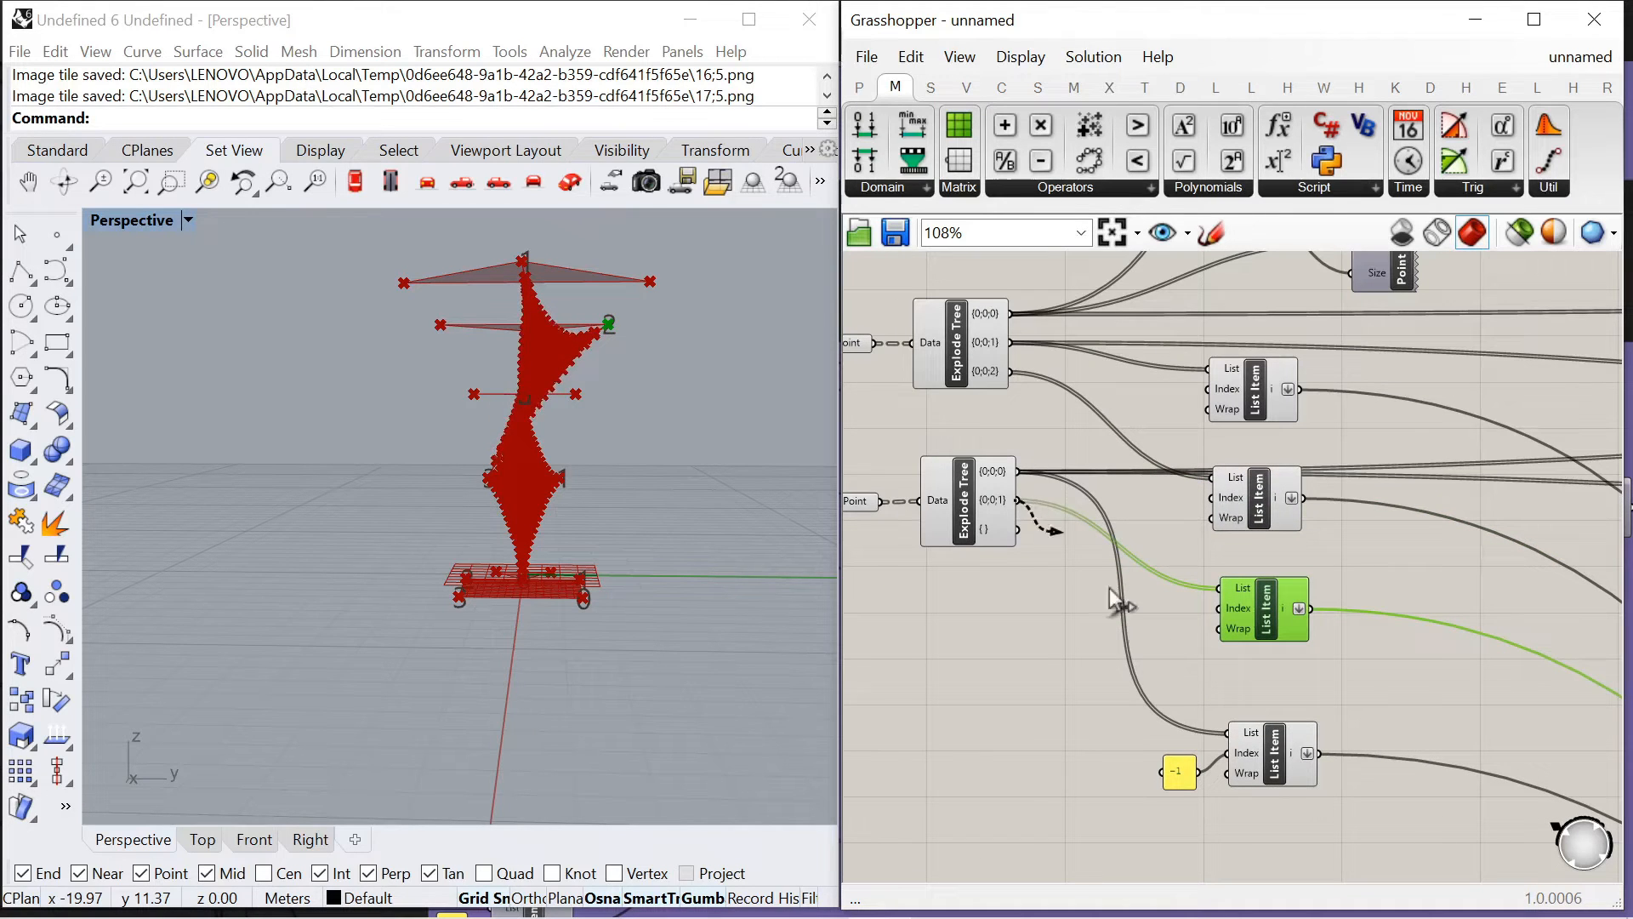
pyautogui.moveTo(1208, 721); pyautogui.dragTo(1218, 727)
pyautogui.moveTo(572, 327); pyautogui.dragTo(540, 281, button='right')
pyautogui.scroll(-2, 1172, 517)
pyautogui.scroll(3, 1247, 533)
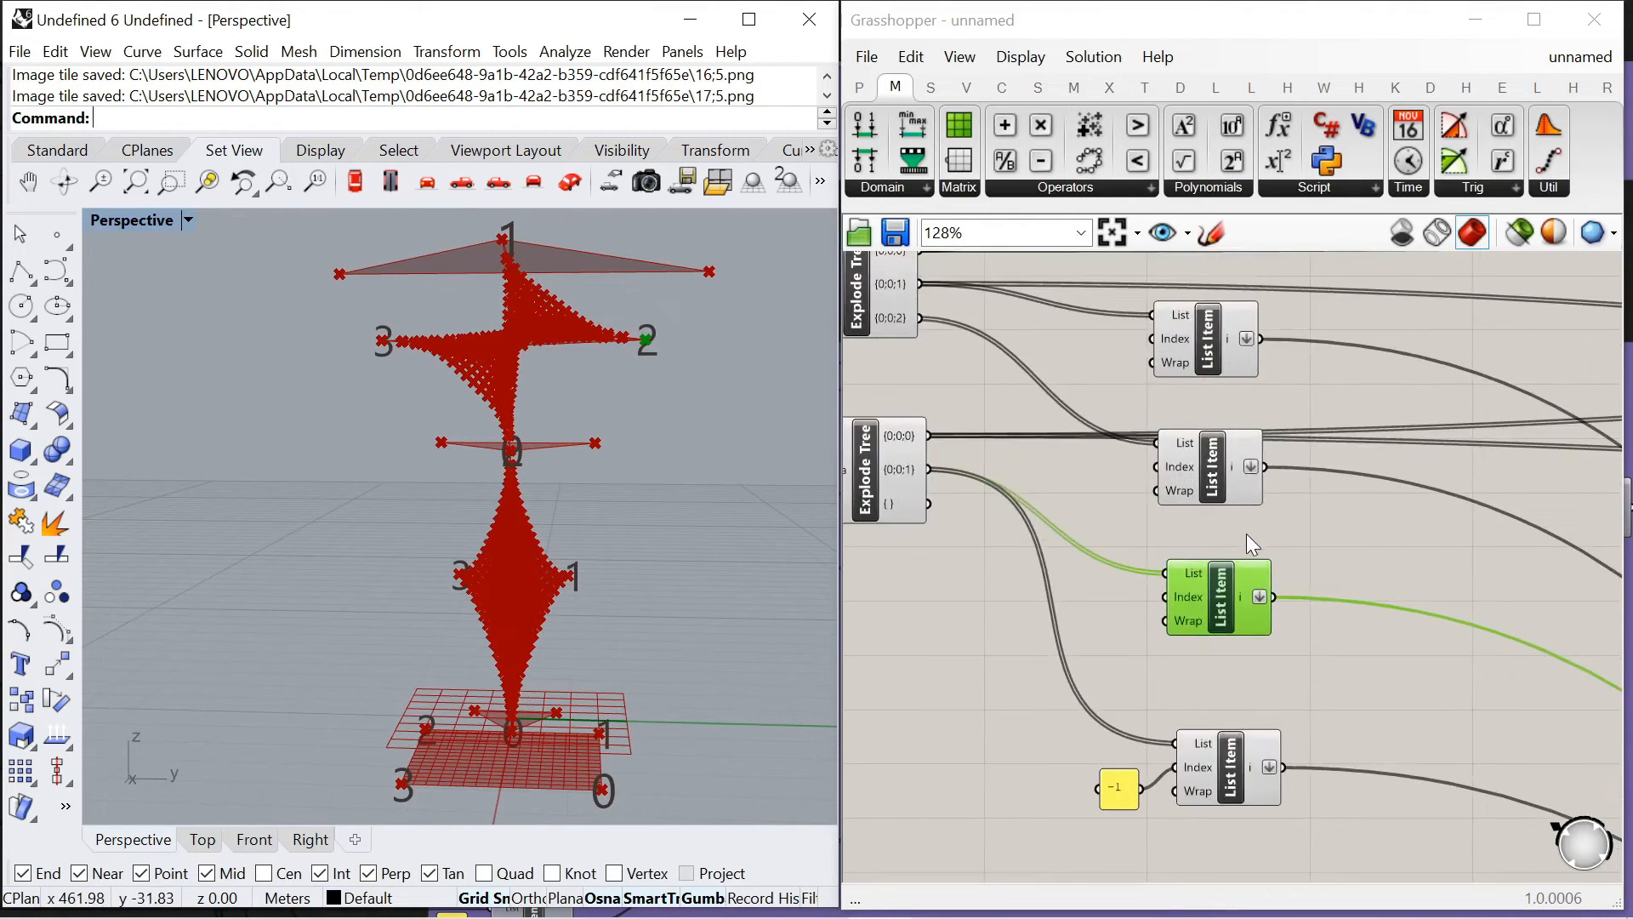
# Rewire the third copied List Item to the upper Explode Tree's {0;0;2} output and the second to the lower one's {0;0;1}
pyautogui.scroll(-1, 1247, 533)
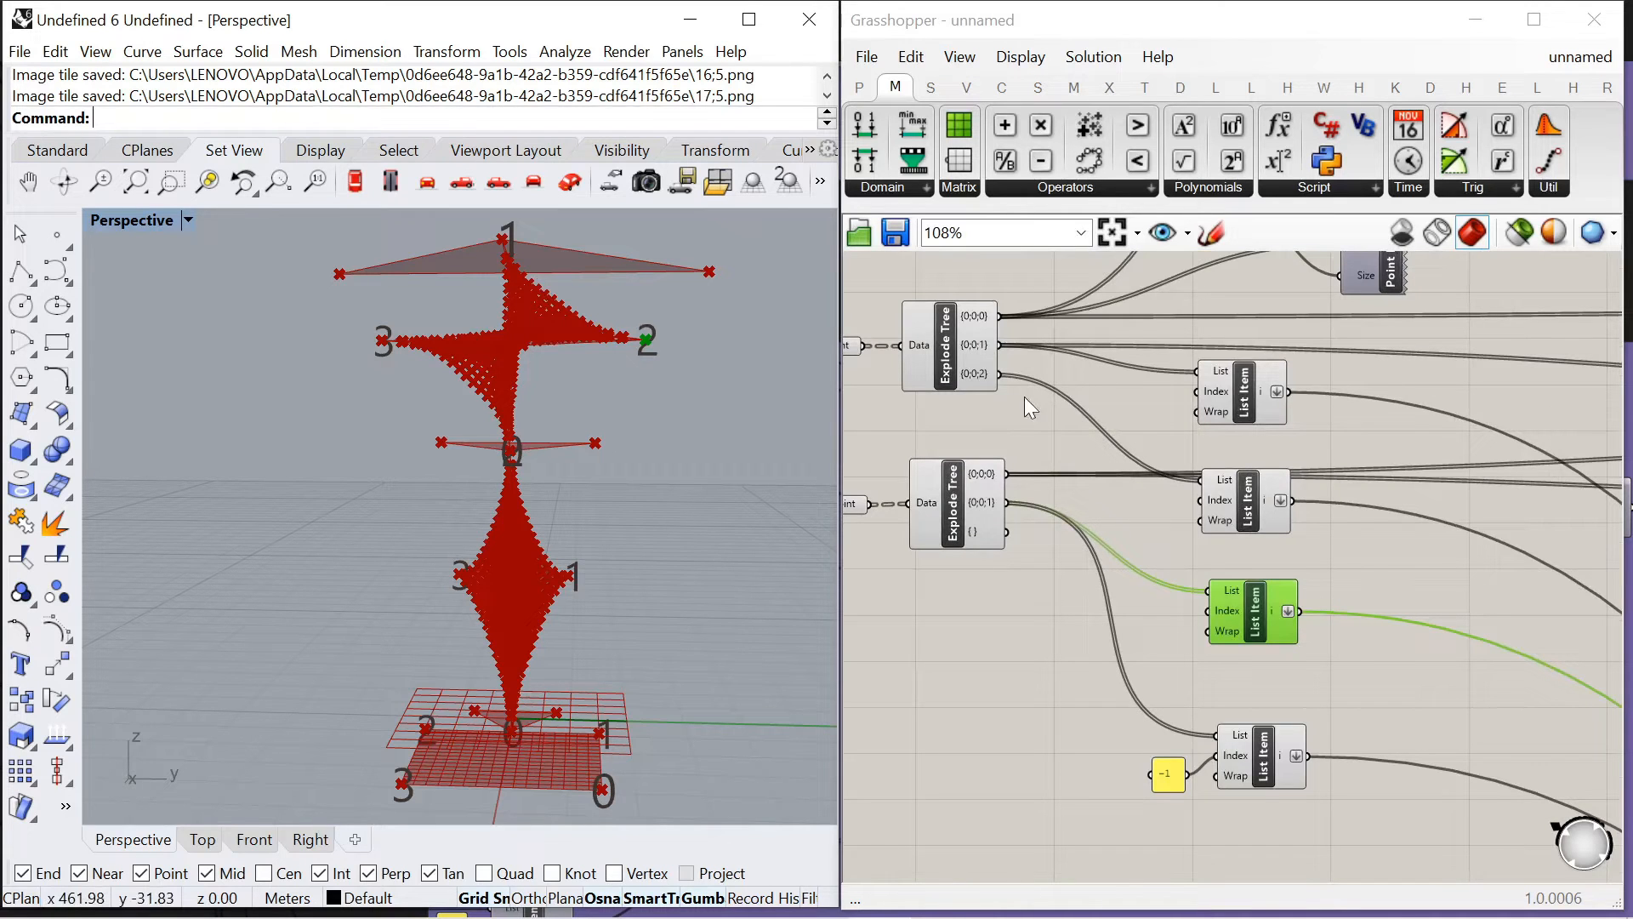
pyautogui.moveTo(993, 374); pyautogui.dragTo(1189, 589)
pyautogui.moveTo(1008, 503); pyautogui.dragTo(1080, 535)
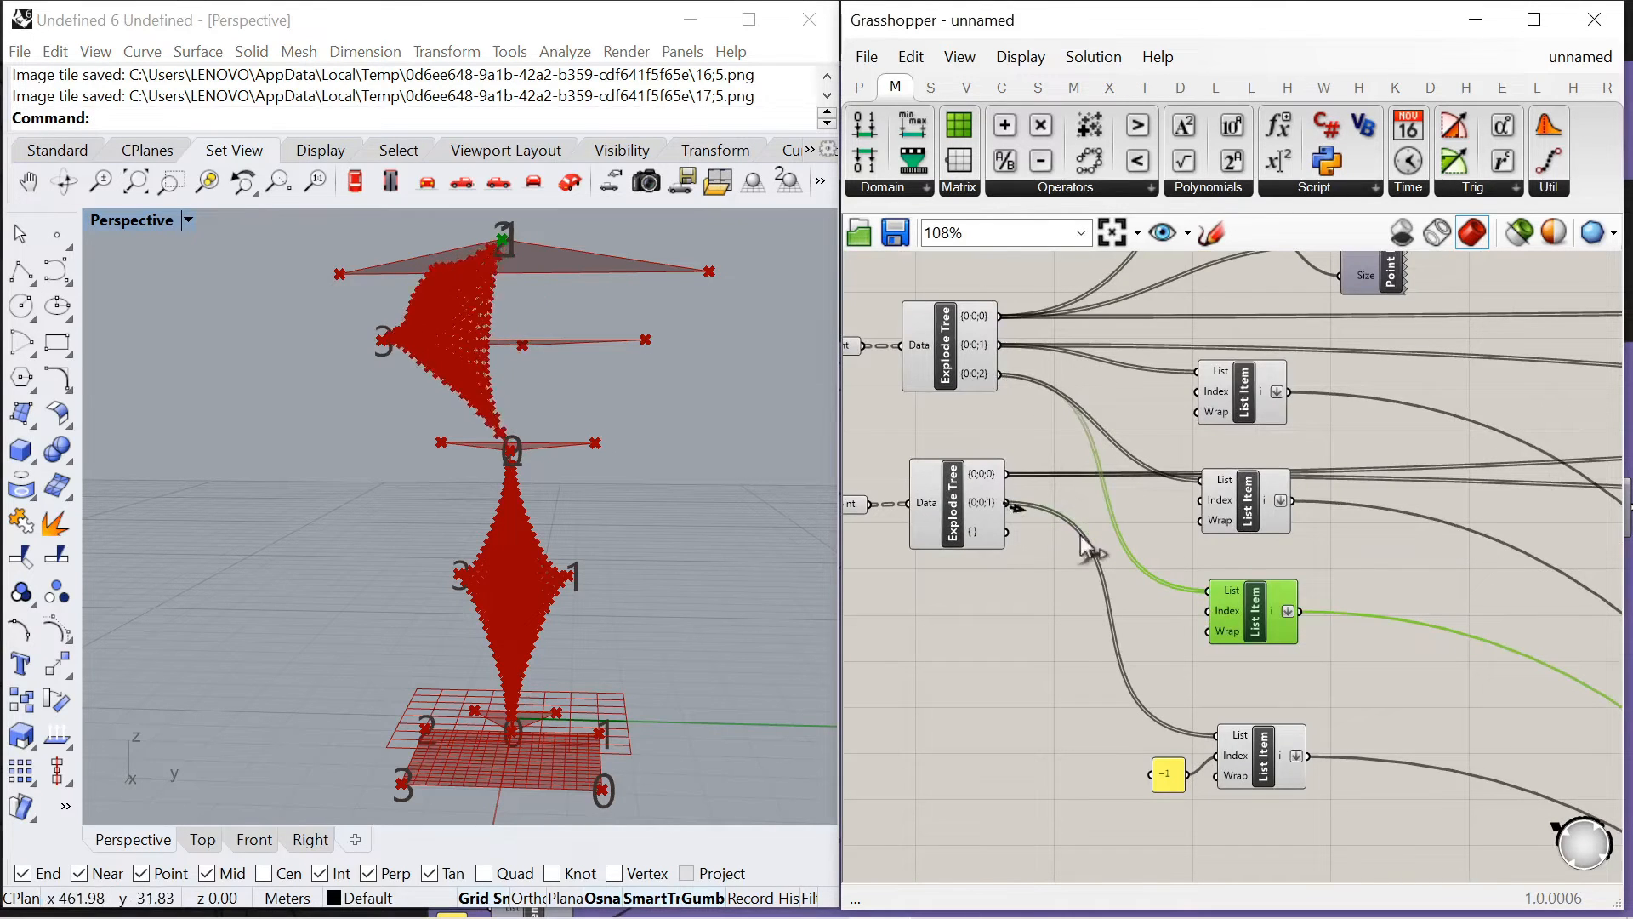
pyautogui.moveTo(600, 412); pyautogui.dragTo(659, 438, button='right')
pyautogui.scroll(-4, 1073, 452)
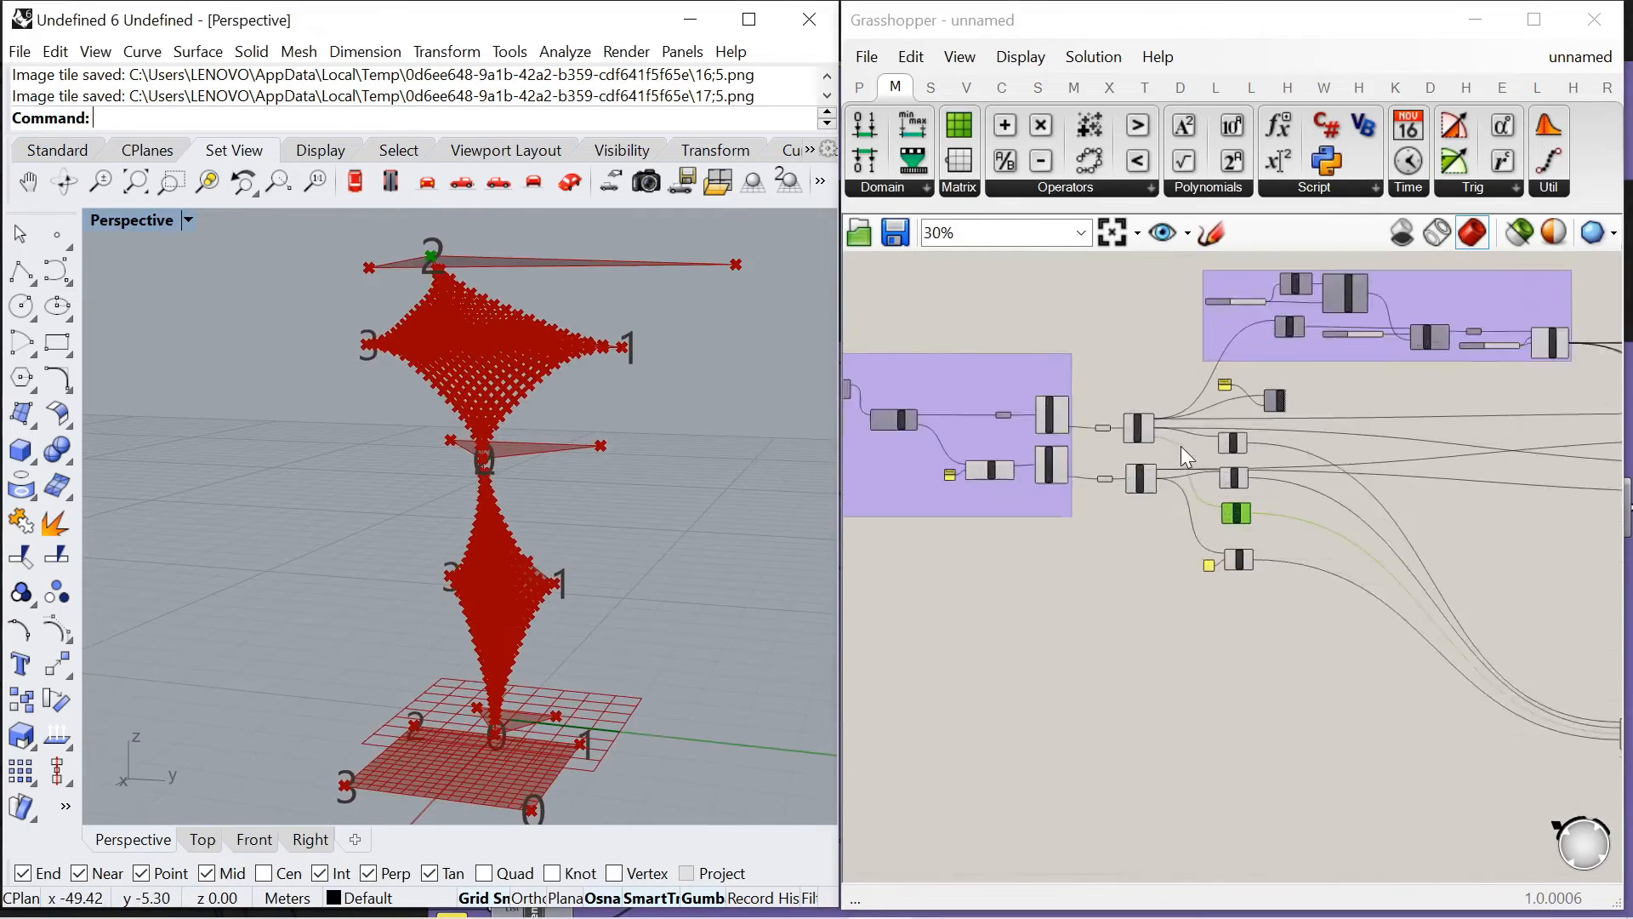
# Move the rewired List Items and their -1 panel back beside the copied Merge component
pyautogui.scroll(2, 1180, 445)
pyautogui.moveTo(1139, 402); pyautogui.dragTo(1314, 765)
pyautogui.scroll(-7, 1028, 453)
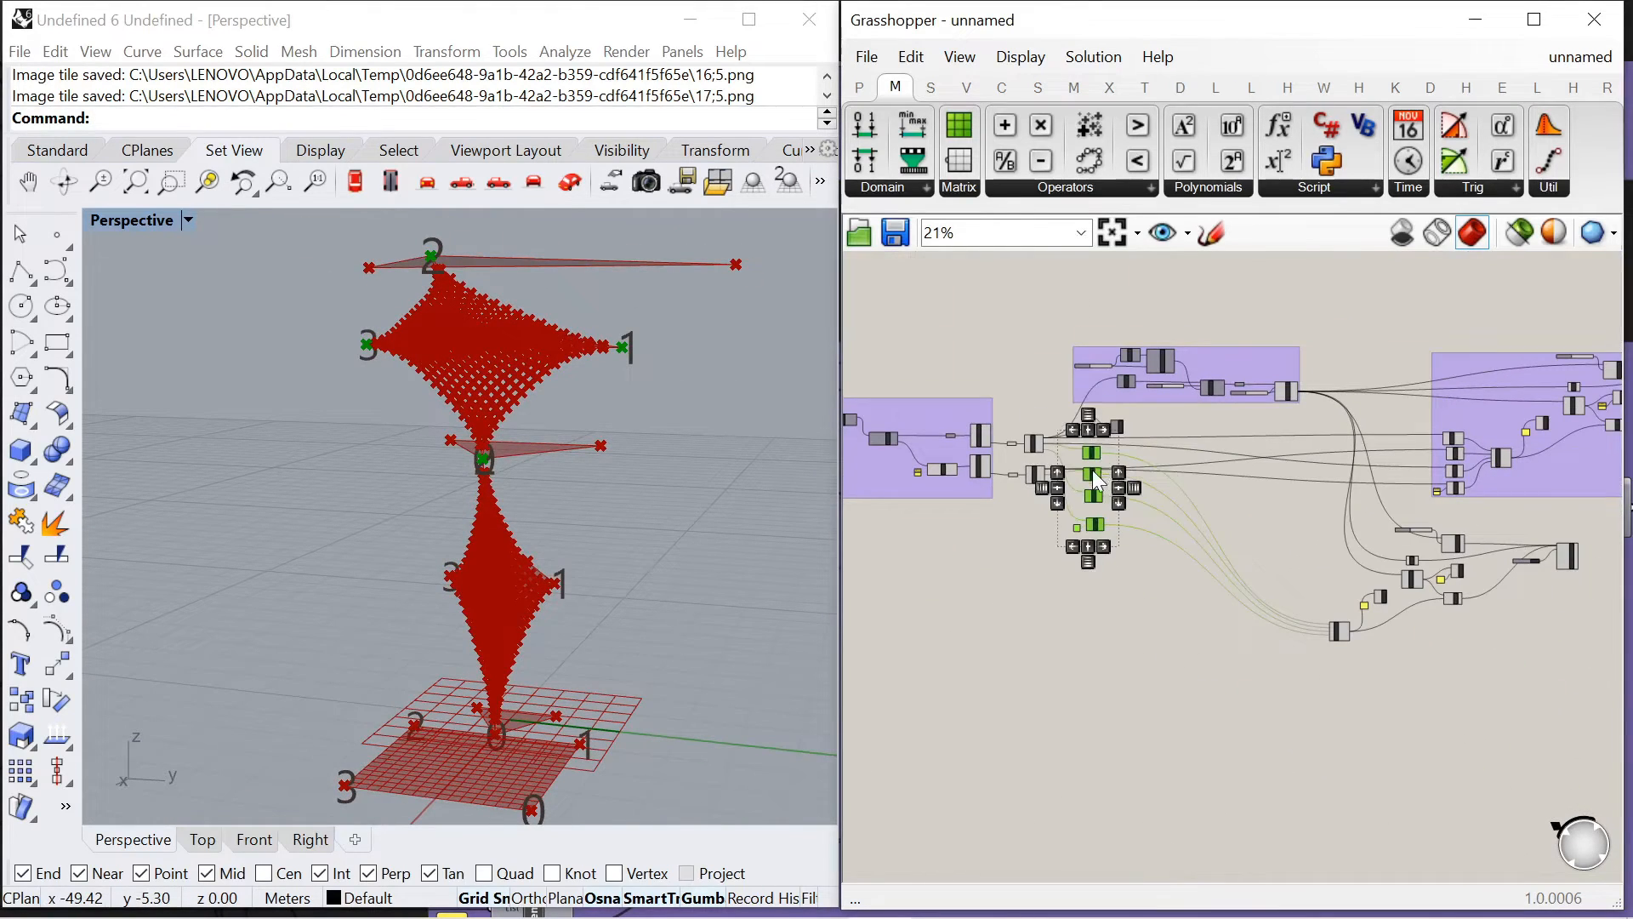
pyautogui.scroll(5, 1250, 587)
pyautogui.scroll(-4, 1131, 434)
# Group all components of the second membrane and inspect the two membranes on the tower
pyautogui.moveTo(1110, 410); pyautogui.dragTo(1519, 637)
pyautogui.rightClick(1409, 567)
pyautogui.click(1465, 748)
pyautogui.scroll(4, 1141, 597)
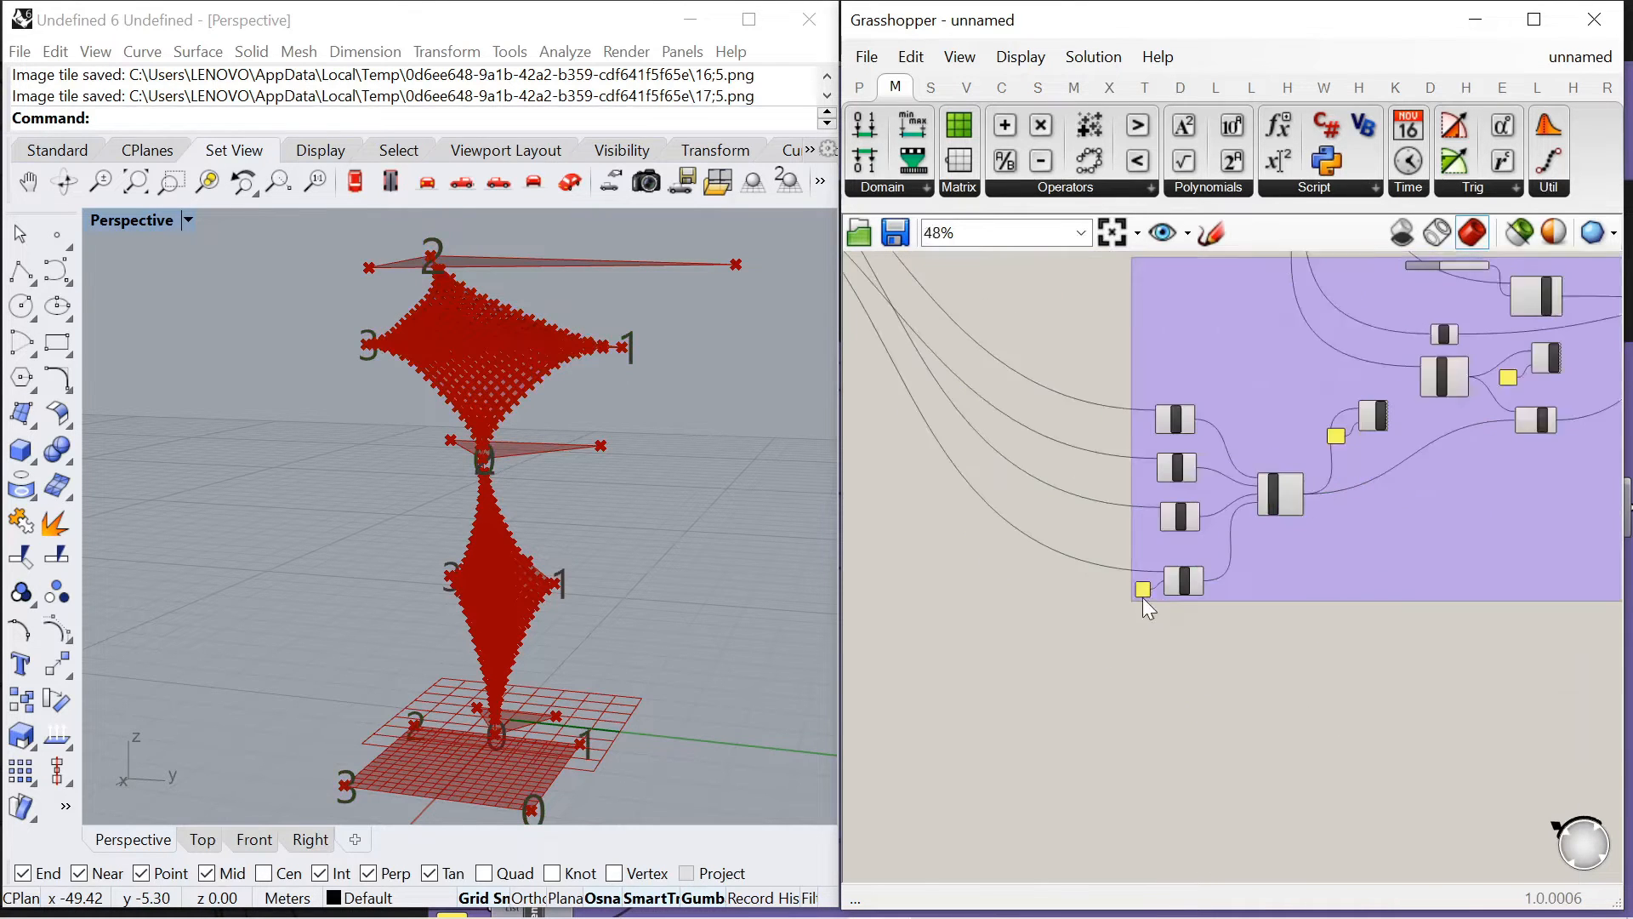
pyautogui.moveTo(666, 454); pyautogui.dragTo(633, 475, button='right')
pyautogui.scroll(-6, 1176, 450)
pyautogui.scroll(2, 1203, 465)
pyautogui.scroll(-5, 1233, 464)
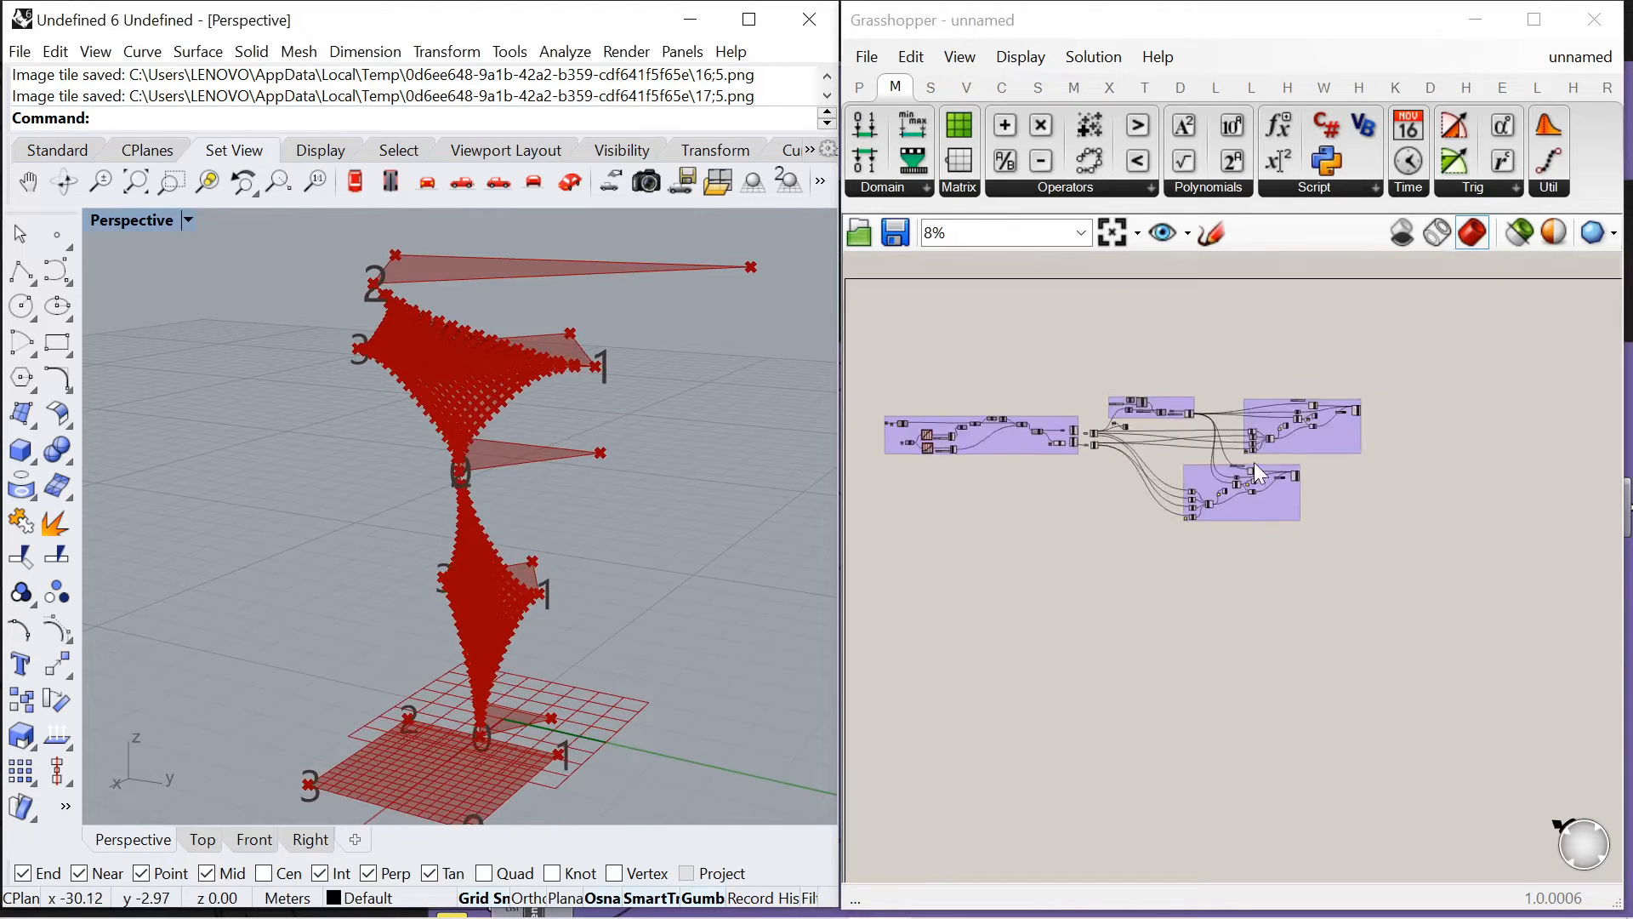
# Move both membrane groups farther away from the mesh group to free canvas space near the Explode Trees
pyautogui.scroll(7, 1148, 426)
pyautogui.scroll(-5, 978, 399)
pyautogui.scroll(3, 1180, 399)
pyautogui.scroll(-5, 1182, 402)
pyautogui.scroll(5, 1252, 430)
pyautogui.moveTo(1253, 437); pyautogui.dragTo(1542, 437)
pyautogui.moveTo(1157, 584); pyautogui.dragTo(1508, 594)
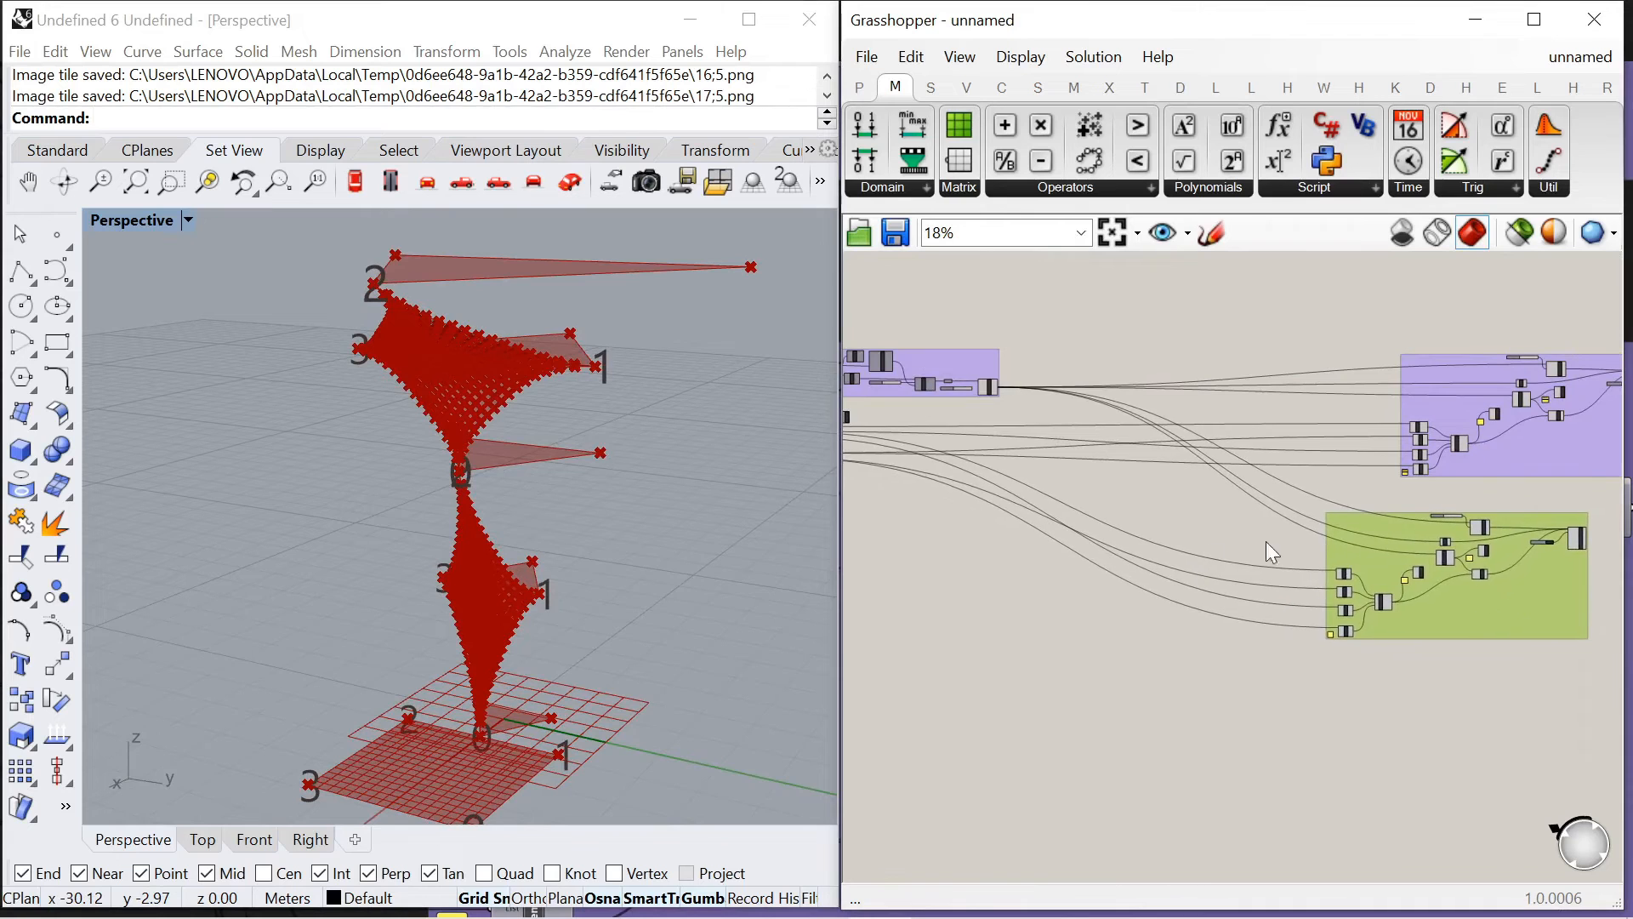
pyautogui.scroll(-3, 1293, 562)
pyautogui.scroll(3, 1378, 581)
pyautogui.scroll(-3, 1235, 508)
pyautogui.moveTo(1191, 332); pyautogui.dragTo(1484, 608)
pyautogui.moveTo(1381, 468); pyautogui.dragTo(1343, 467)
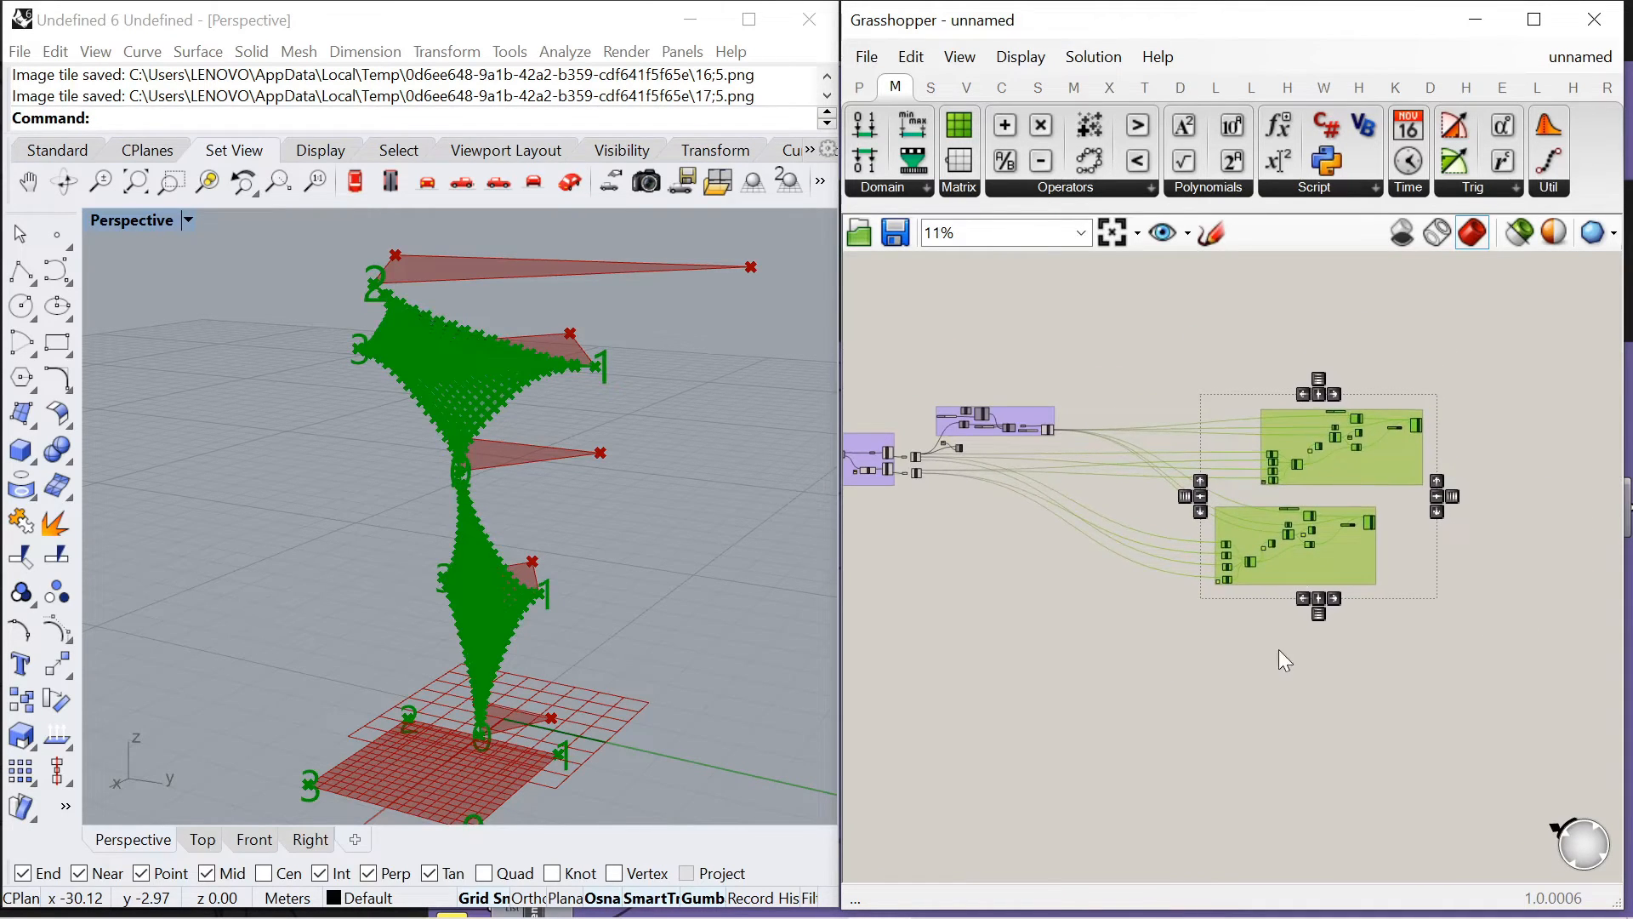
# Duplicate the second membrane group and place the copy below it
pyautogui.click(1295, 568)
pyautogui.scroll(5, 1172, 578)
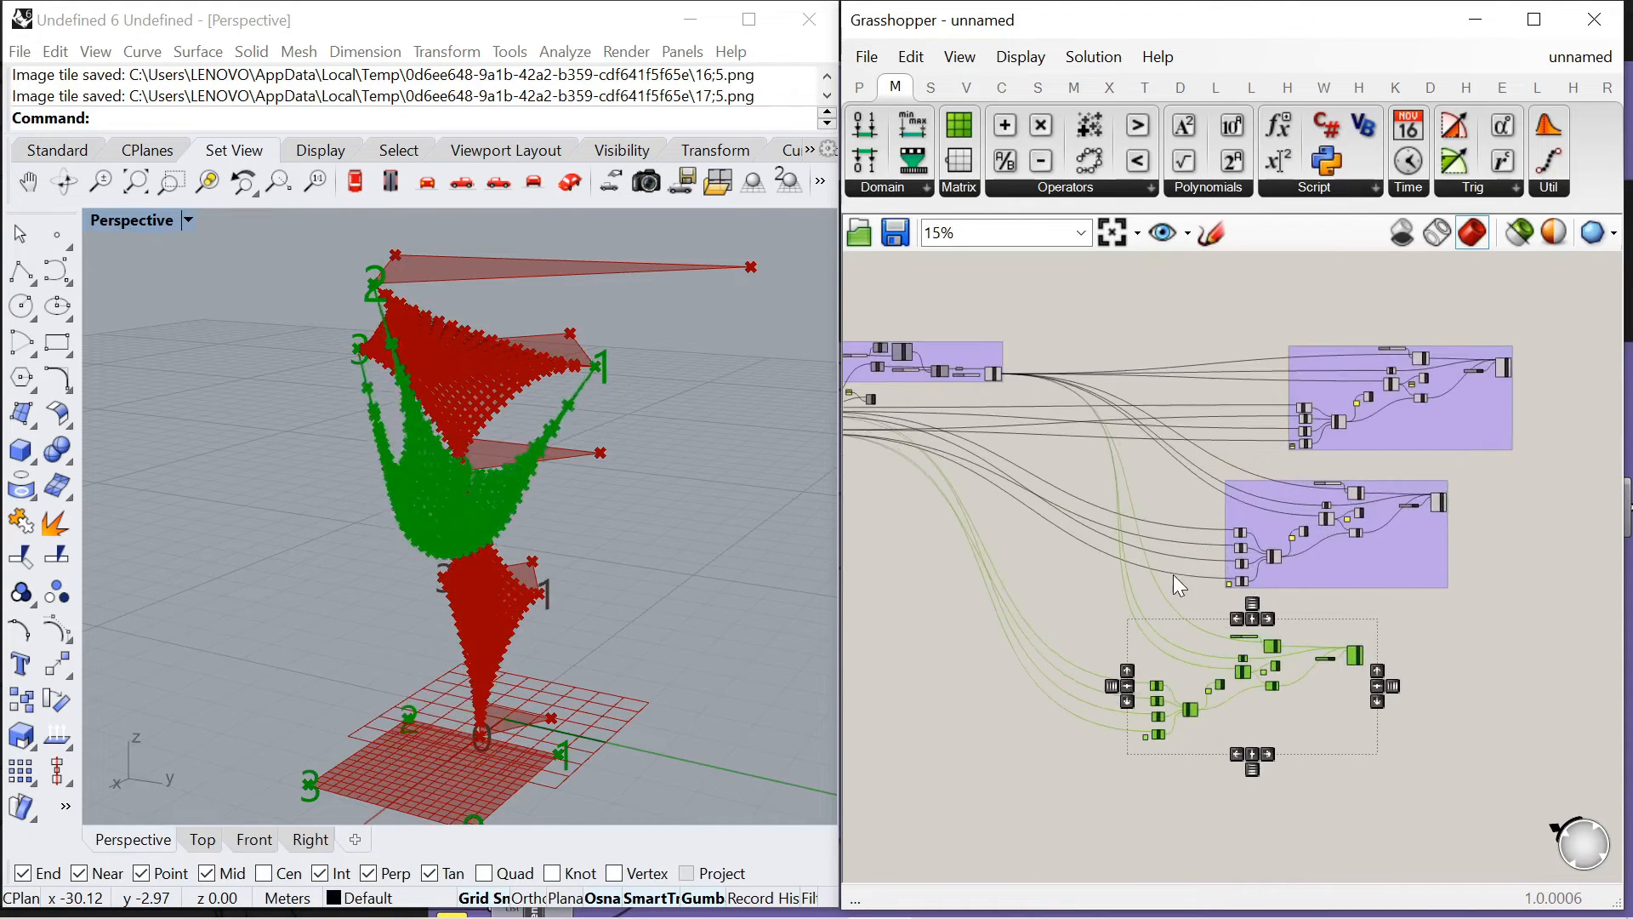
pyautogui.scroll(-3, 1165, 580)
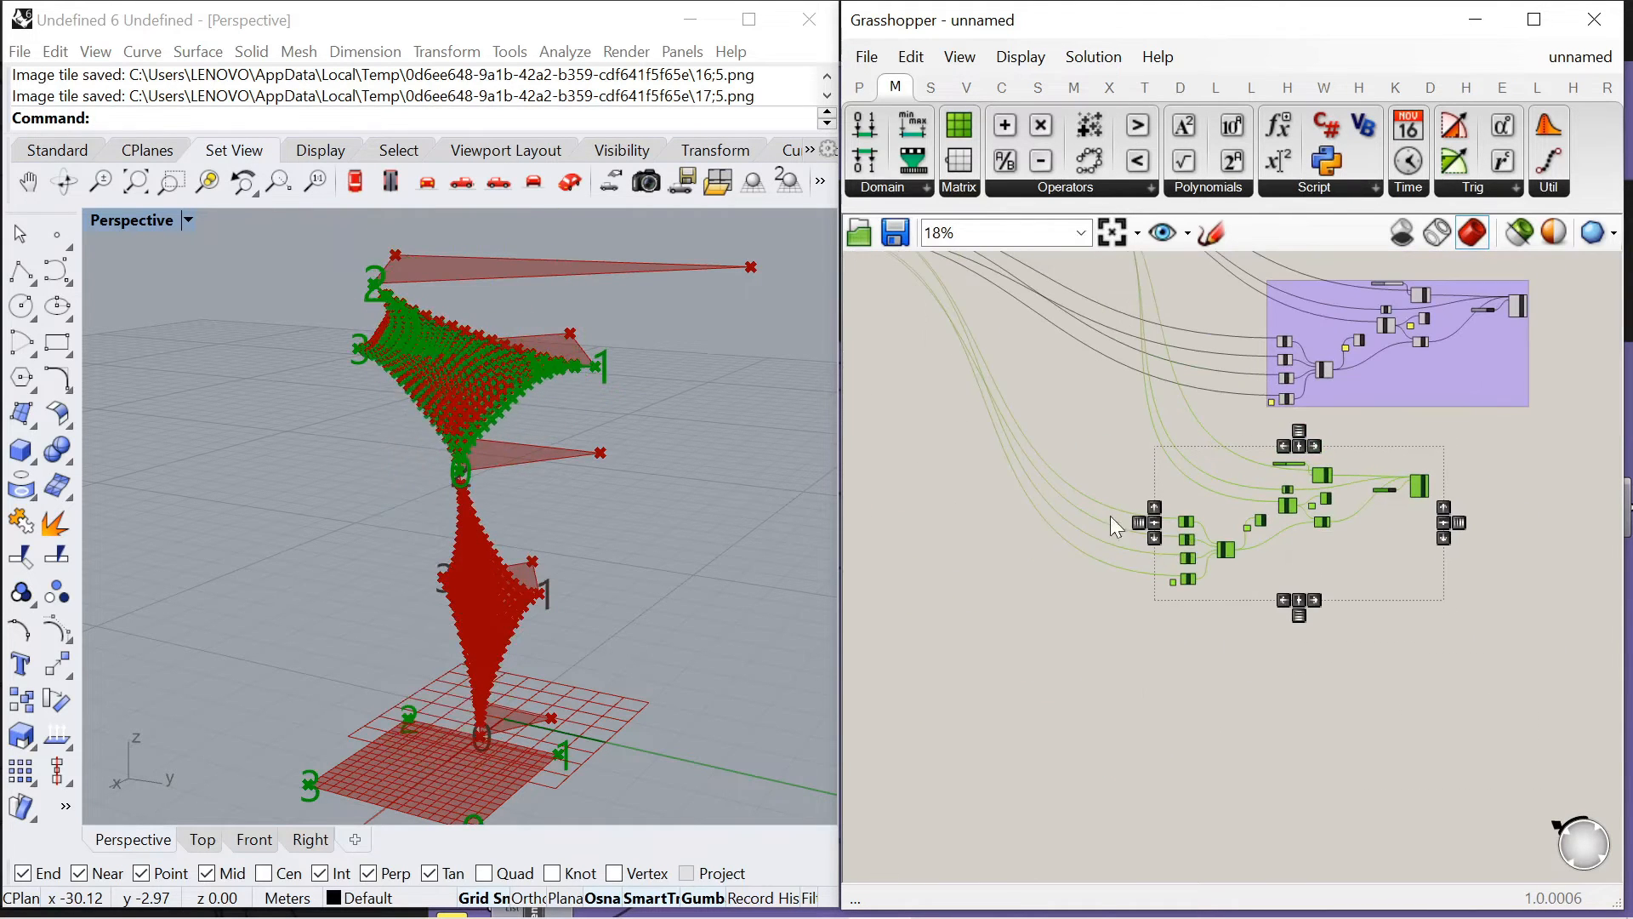
# Move the third membrane's four List Items and their panel next to the Explode Tree components
pyautogui.moveTo(1133, 494); pyautogui.dragTo(1204, 630)
pyautogui.moveTo(1189, 554); pyautogui.dragTo(998, 435)
pyautogui.scroll(-4, 1283, 504)
pyautogui.scroll(5, 1063, 376)
pyautogui.scroll(4, 1439, 660)
pyautogui.moveTo(1426, 644); pyautogui.dragTo(1122, 418)
pyautogui.scroll(-4, 1186, 516)
pyautogui.scroll(5, 1009, 319)
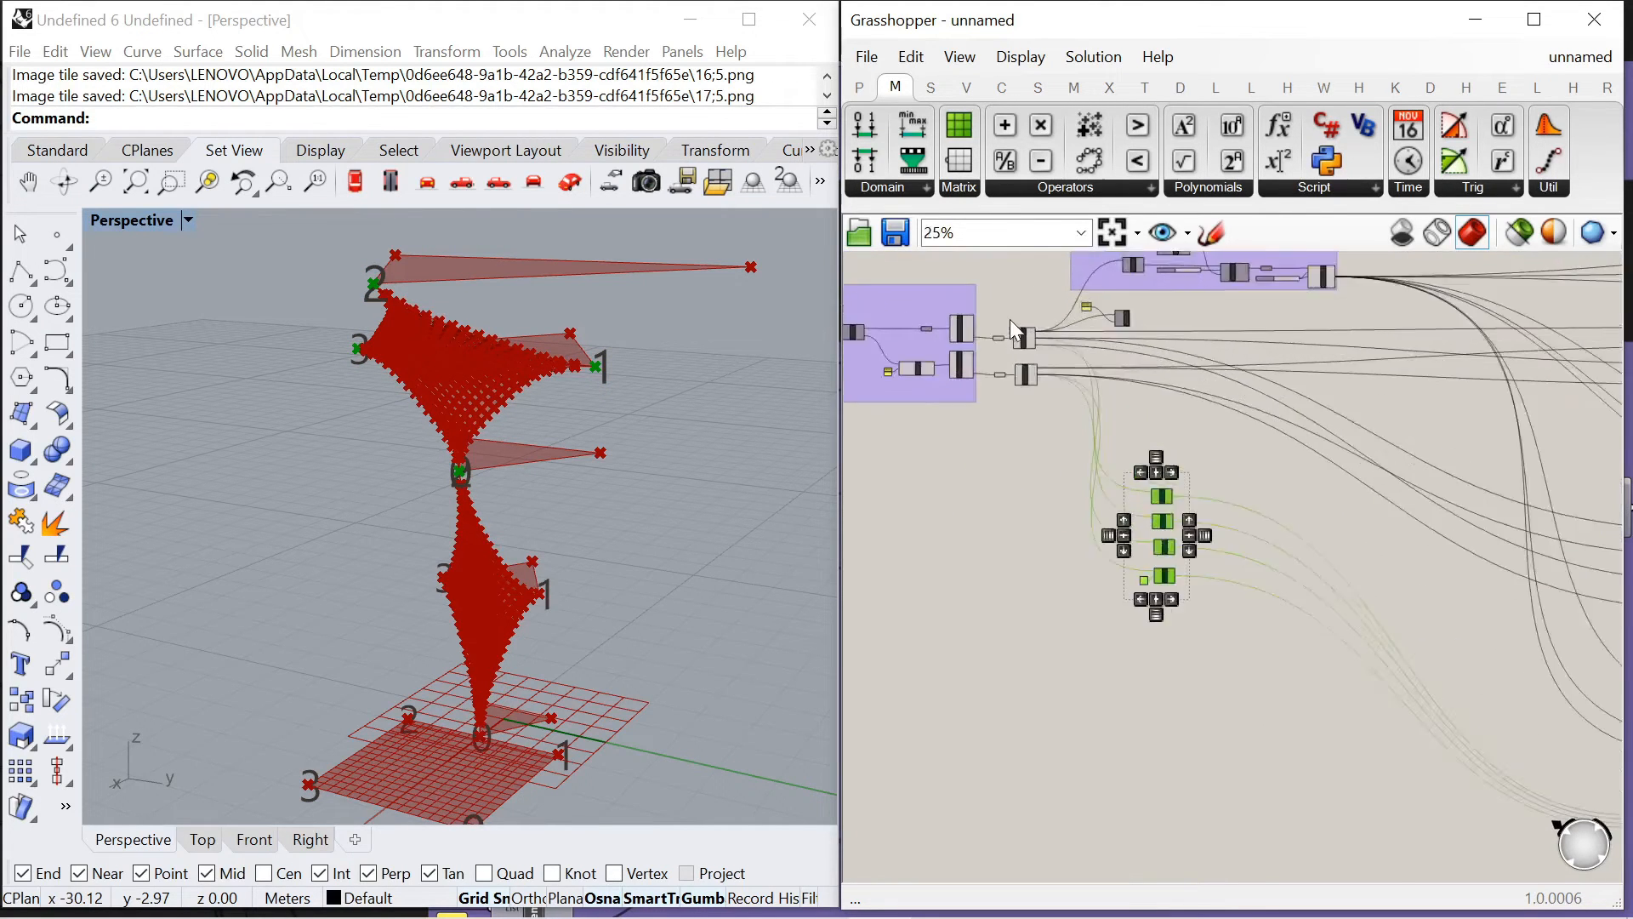
pyautogui.scroll(-1, 1220, 565)
pyautogui.moveTo(1352, 718); pyautogui.dragTo(1281, 532)
pyautogui.moveTo(551, 559)
pyautogui.mouseDown(button='right')
pyautogui.moveTo(552, 577)
pyautogui.moveTo(571, 565)
pyautogui.mouseUp(button='right')
pyautogui.scroll(4, 1176, 452)
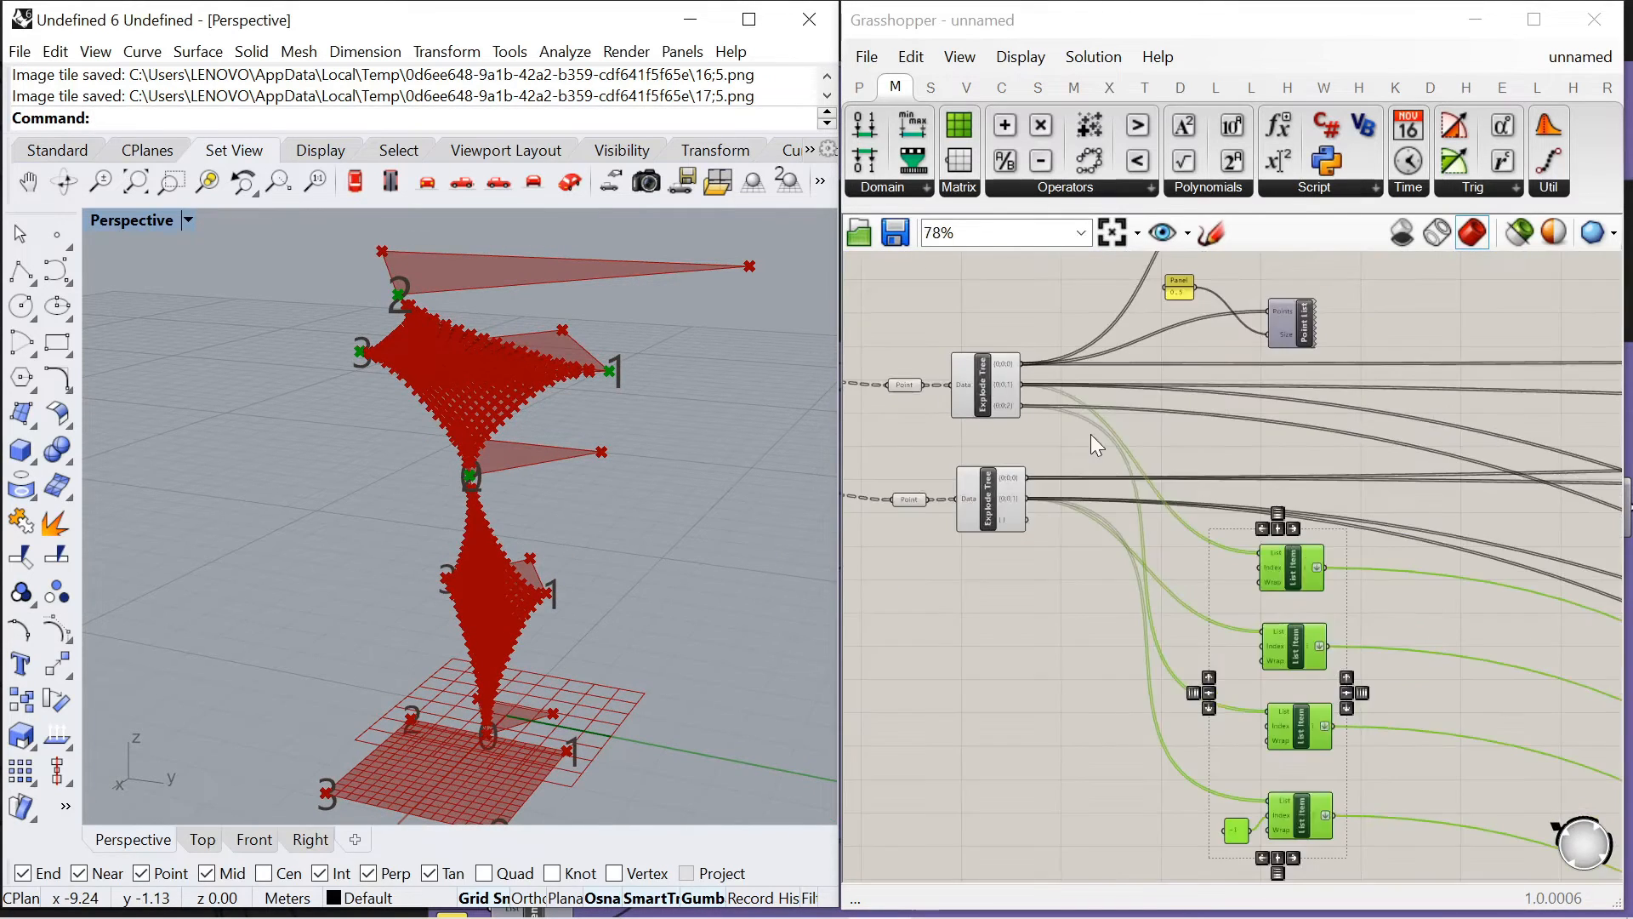
# Add a panel with the value 1 and connect it to the Index of the third membrane's first List Item
pyautogui.scroll(-2, 1106, 459)
pyautogui.scroll(2, 1204, 514)
pyautogui.scroll(-1, 1204, 513)
pyautogui.click(1165, 534)
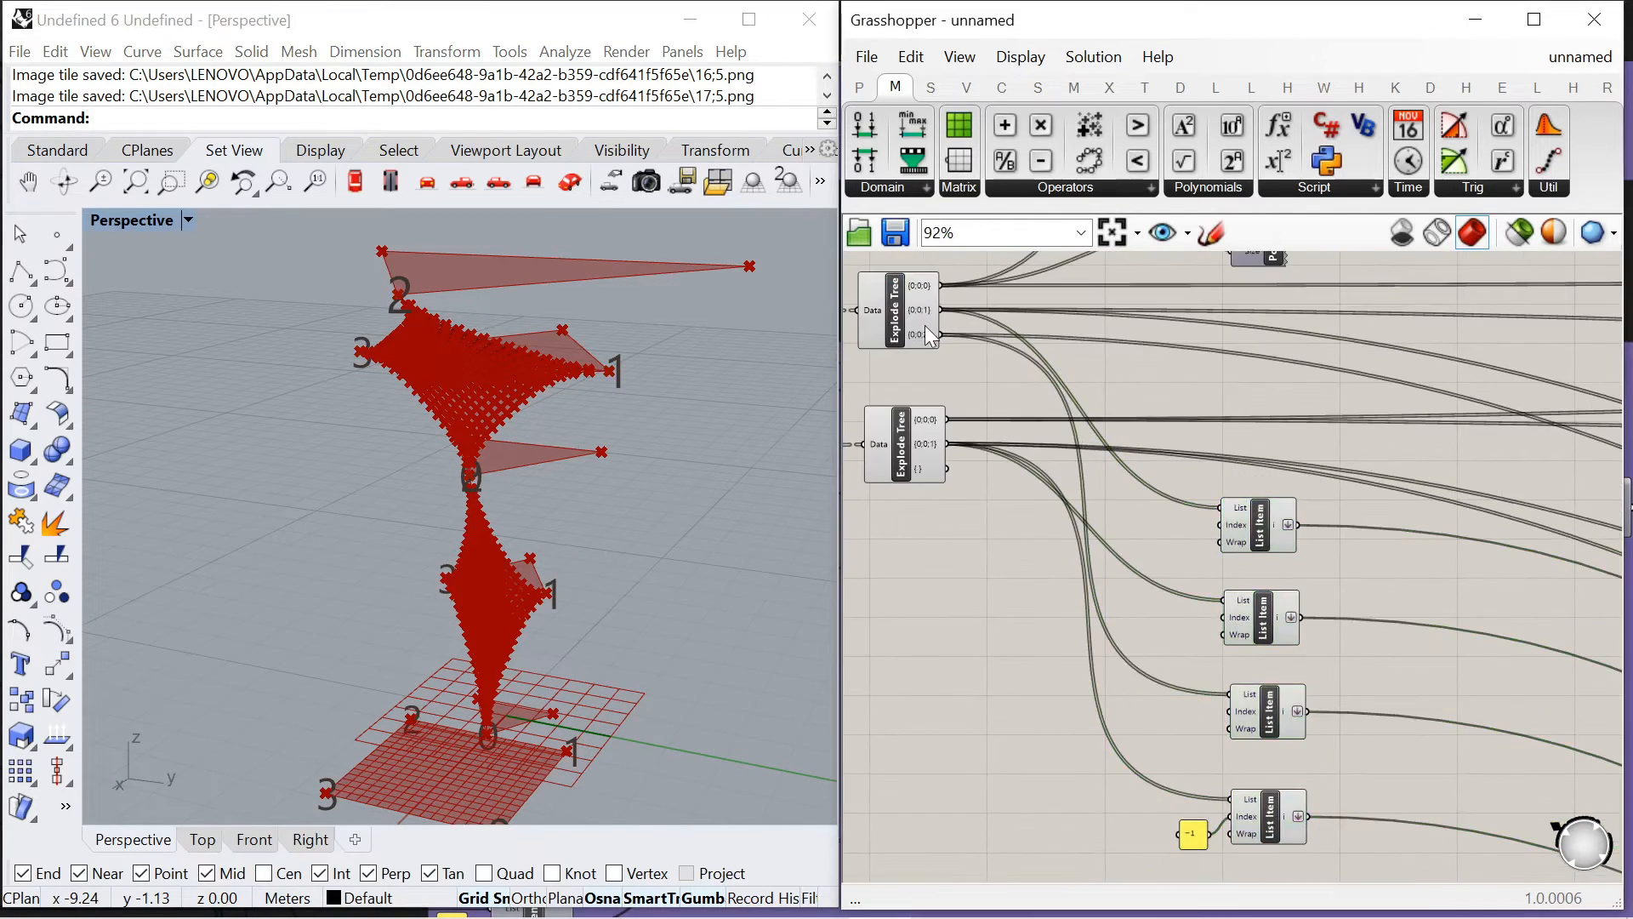
pyautogui.click(1260, 527)
pyautogui.moveTo(733, 534); pyautogui.dragTo(696, 536, button='right')
pyautogui.click(1176, 534)
pyautogui.doubleClick(1176, 534)
pyautogui.write('1')
pyautogui.press('Return')
pyautogui.scroll(4, 1183, 536)
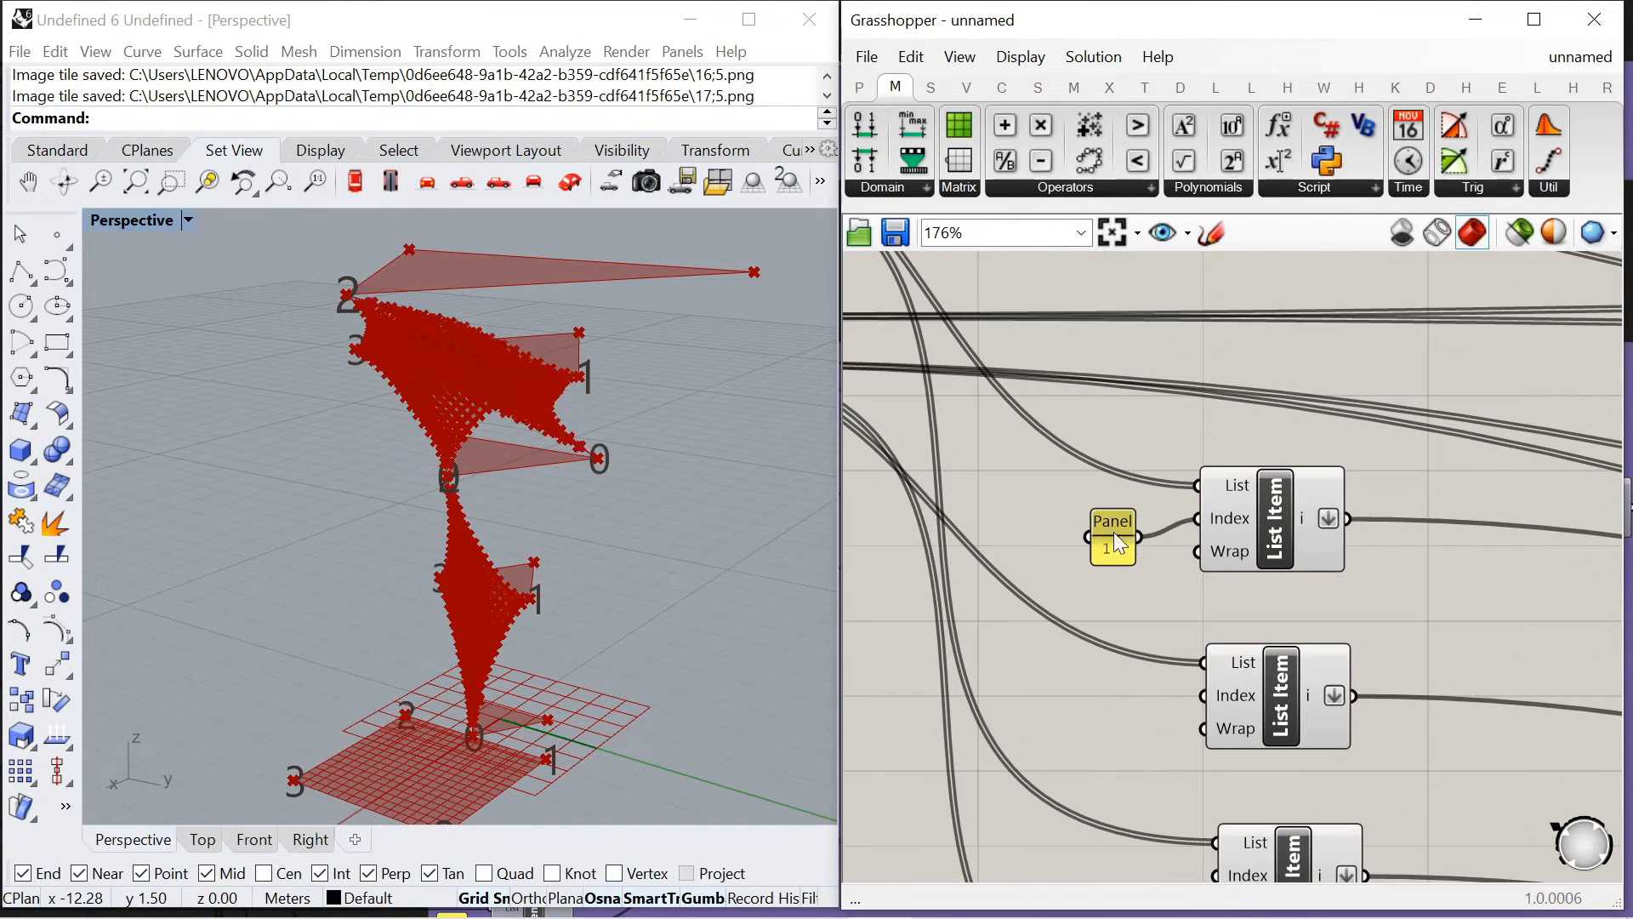
# Connect the {0;0;0} branch of the lower Explode Tree to the List input of the third membrane's first List Item
pyautogui.moveTo(1114, 533); pyautogui.dragTo(1136, 517)
pyautogui.click(1264, 670)
pyautogui.moveTo(623, 536); pyautogui.dragTo(587, 480, button='right')
pyautogui.scroll(-4, 1230, 459)
pyautogui.scroll(2, 1217, 523)
pyautogui.moveTo(587, 538); pyautogui.dragTo(798, 536, button='right')
pyautogui.scroll(-4, 1188, 452)
pyautogui.scroll(5, 1187, 453)
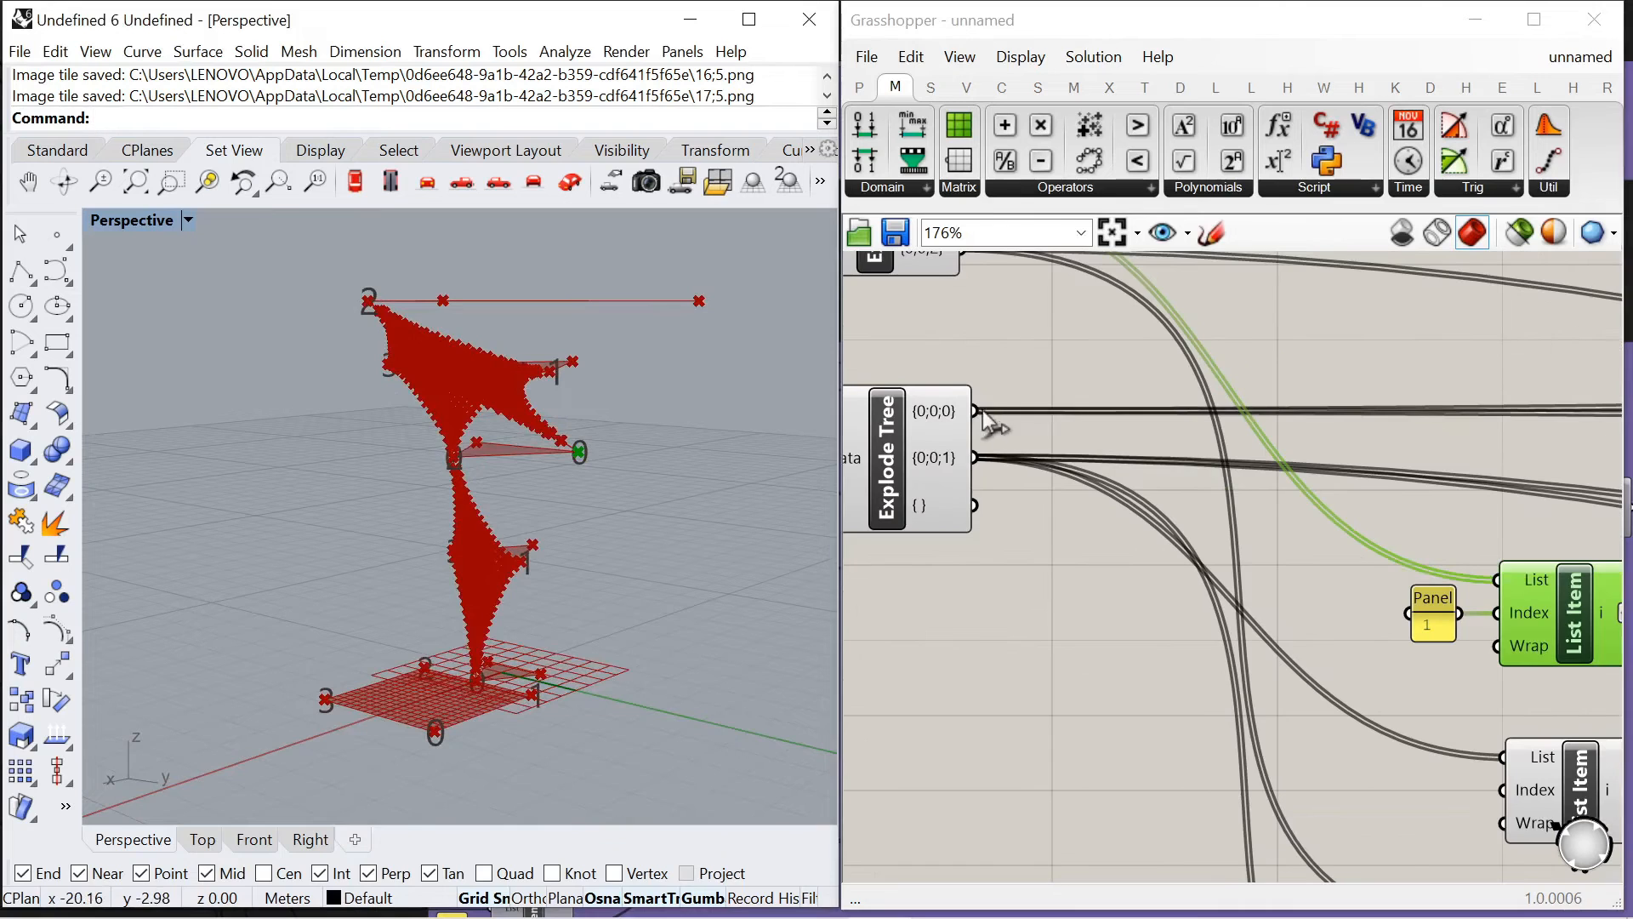
pyautogui.scroll(-1, 1053, 490)
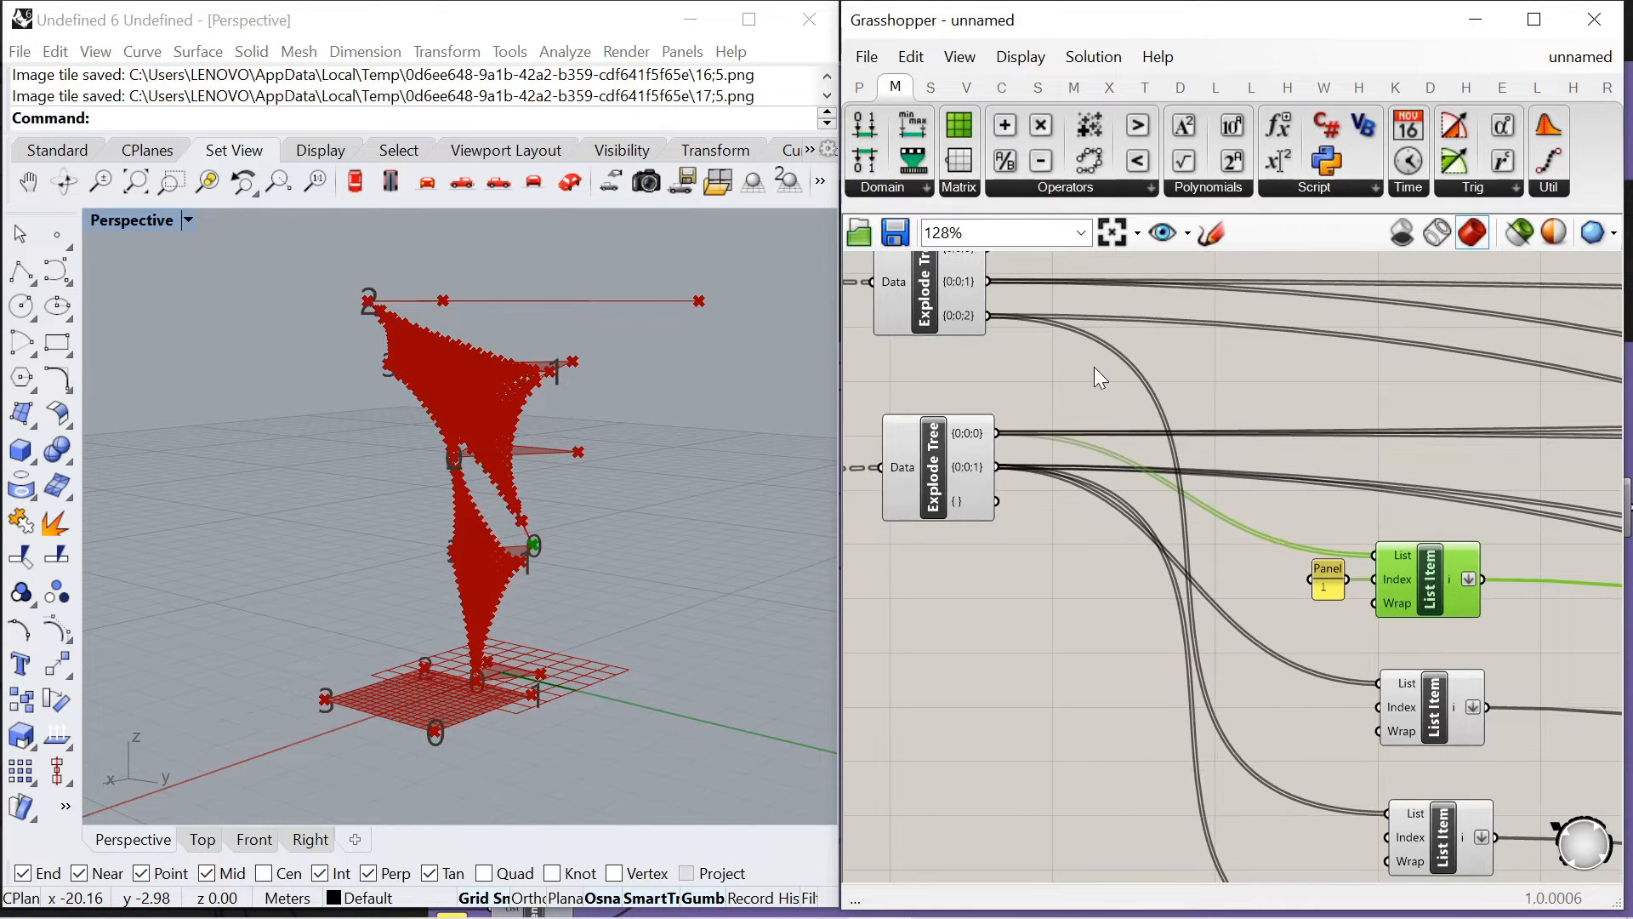
pyautogui.moveTo(1093, 366); pyautogui.dragTo(1081, 373, button='right')
# Connect the upper Explode Tree's {0;0;1} branch to the second List Item and give its Index a panel with the value 1
pyautogui.moveTo(976, 289); pyautogui.dragTo(1359, 692)
pyautogui.moveTo(660, 451); pyautogui.dragTo(606, 487, button='right')
pyautogui.scroll(2, 1384, 755)
pyautogui.doubleClick(1281, 728)
pyautogui.write('//1')
pyautogui.press('Return')
pyautogui.moveTo(1345, 696); pyautogui.dragTo(1265, 699)
# Connect the lower Explode Tree's {0;0;1} branch to the List input of the third List Item
pyautogui.scroll(-4, 1139, 467)
pyautogui.scroll(2, 1223, 510)
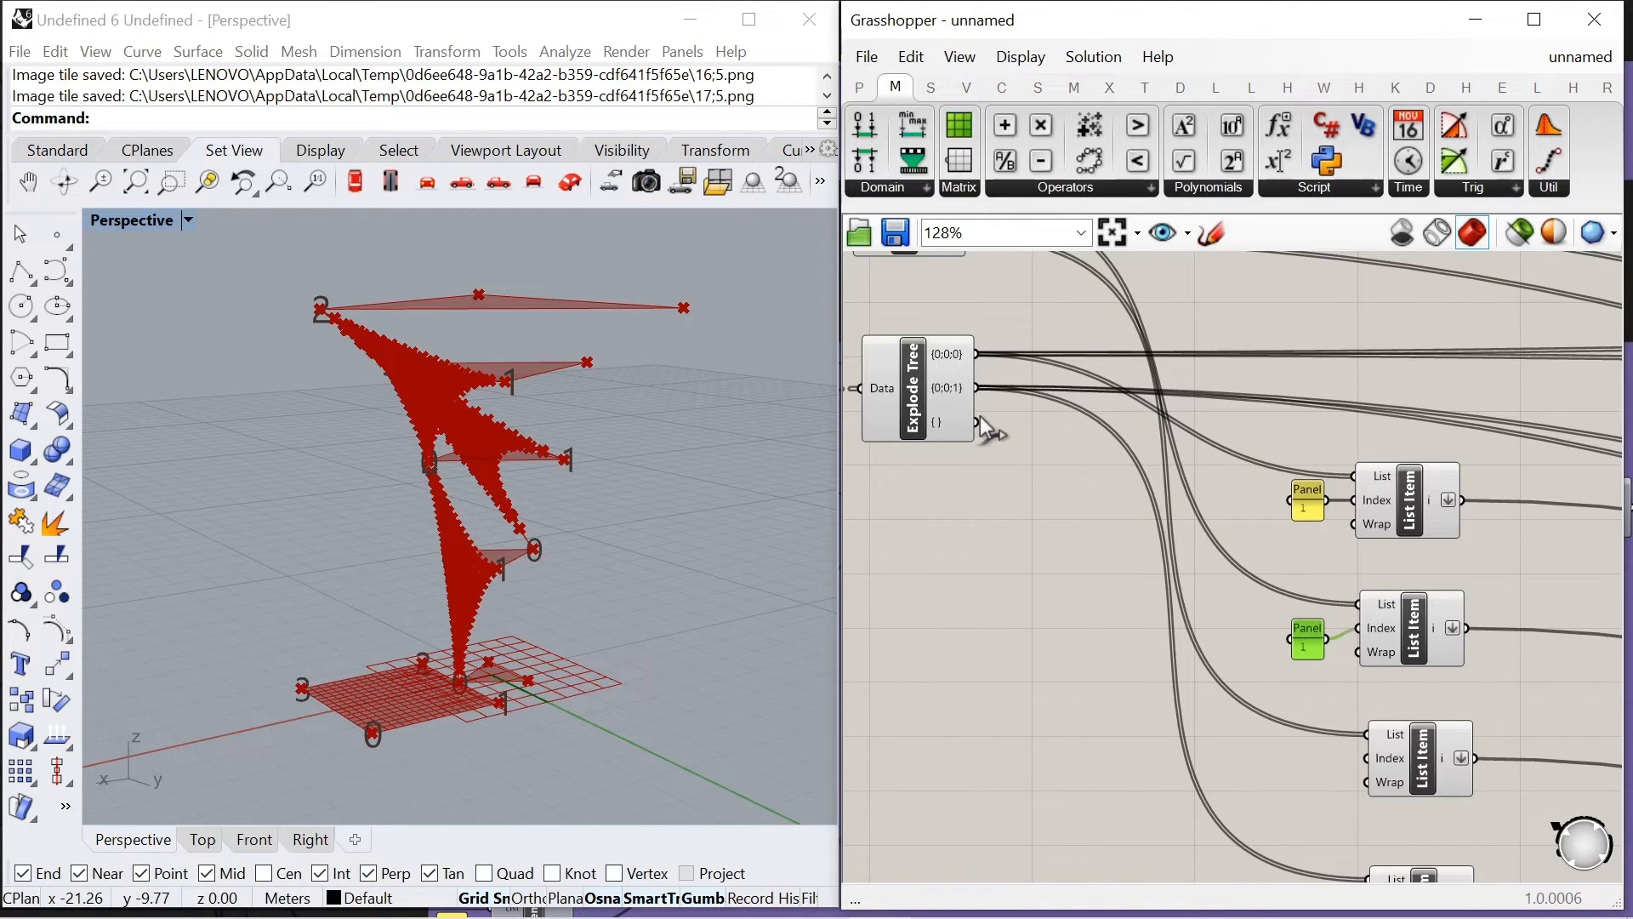
pyautogui.moveTo(766, 449); pyautogui.dragTo(700, 452, button='right')
pyautogui.scroll(-2, 917, 412)
pyautogui.scroll(2, 965, 441)
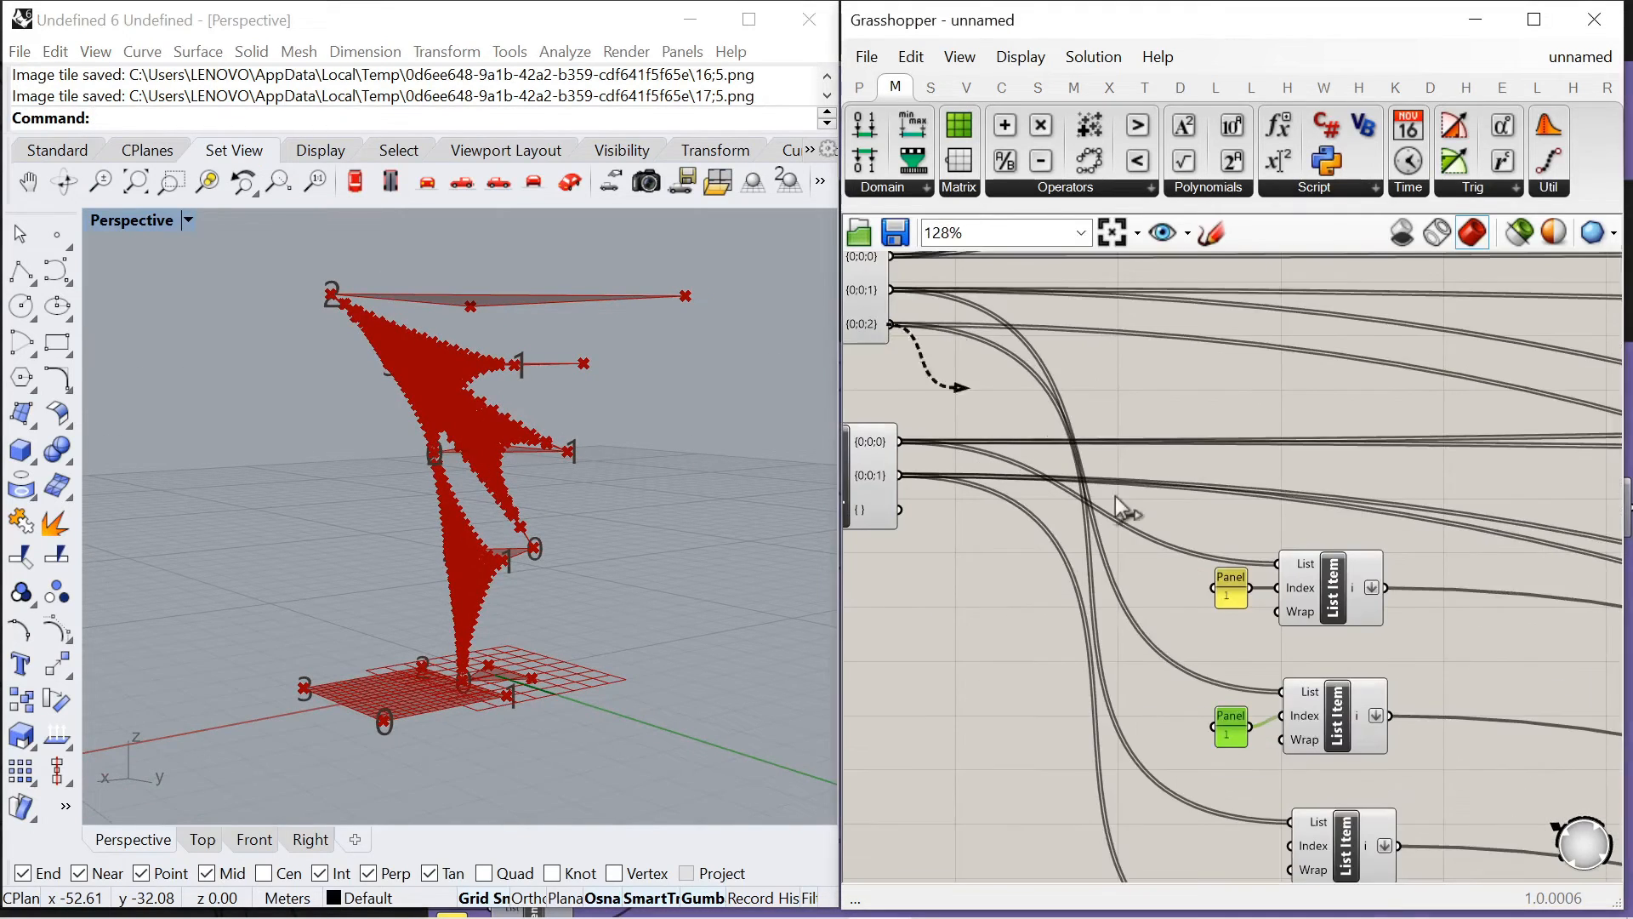
pyautogui.scroll(-1, 1257, 605)
pyautogui.moveTo(619, 533); pyautogui.dragTo(604, 498, button='right')
pyautogui.scroll(-11, 1298, 527)
pyautogui.scroll(10, 1298, 505)
pyautogui.scroll(1, 1298, 503)
pyautogui.click(1312, 370)
pyautogui.click(1312, 472)
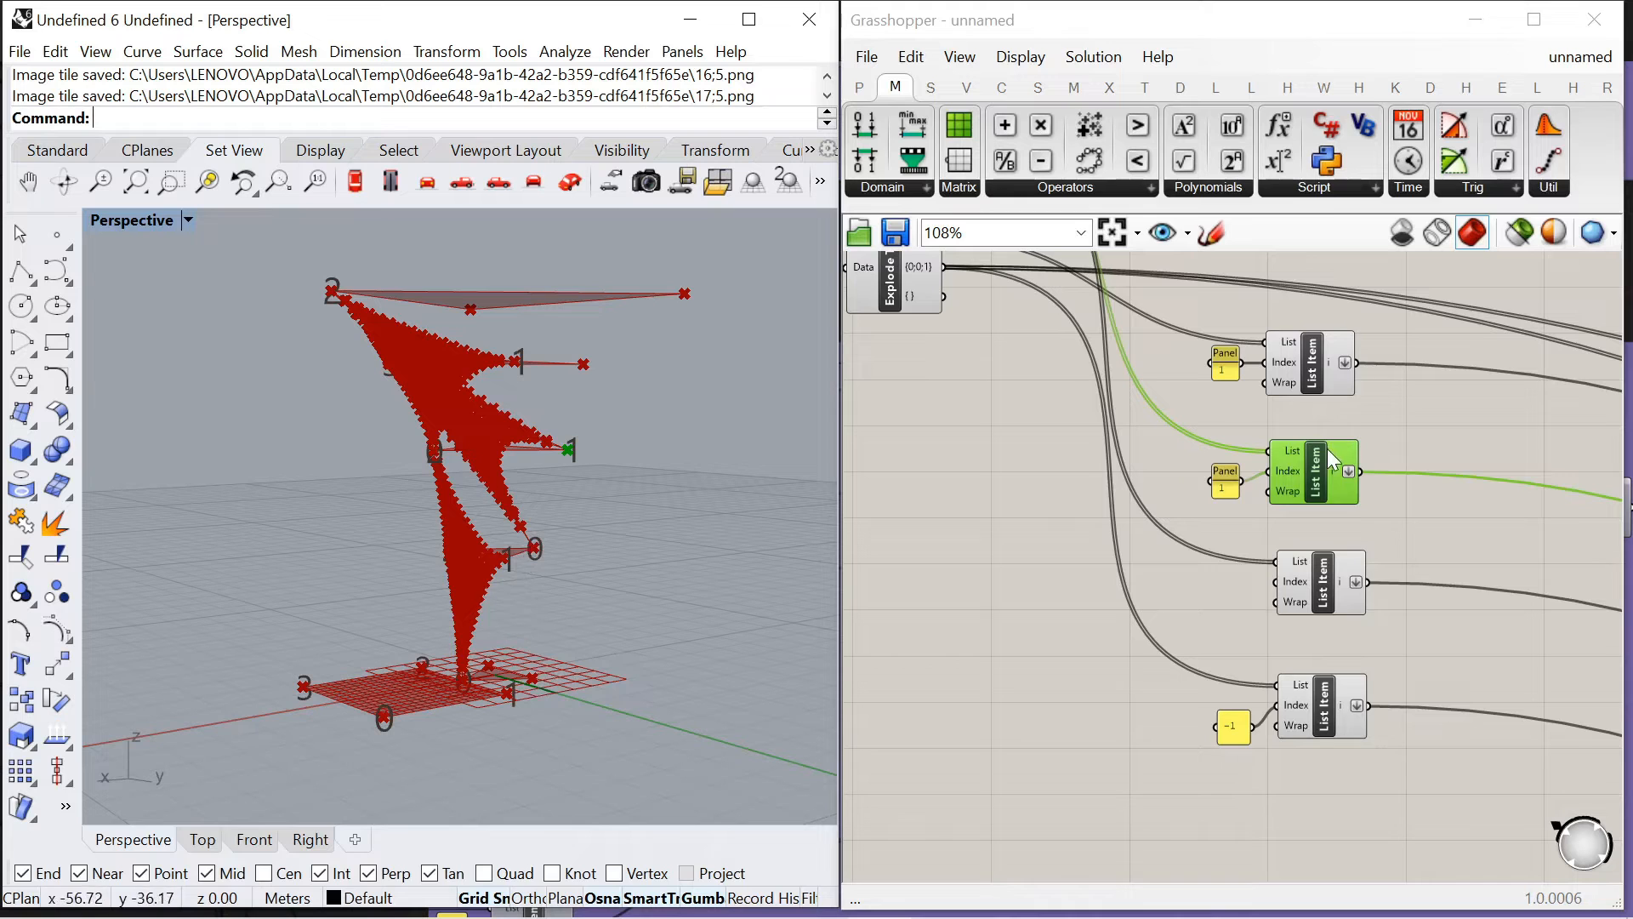
pyautogui.scroll(-2, 1325, 425)
pyautogui.scroll(3, 1020, 327)
pyautogui.click(1023, 332)
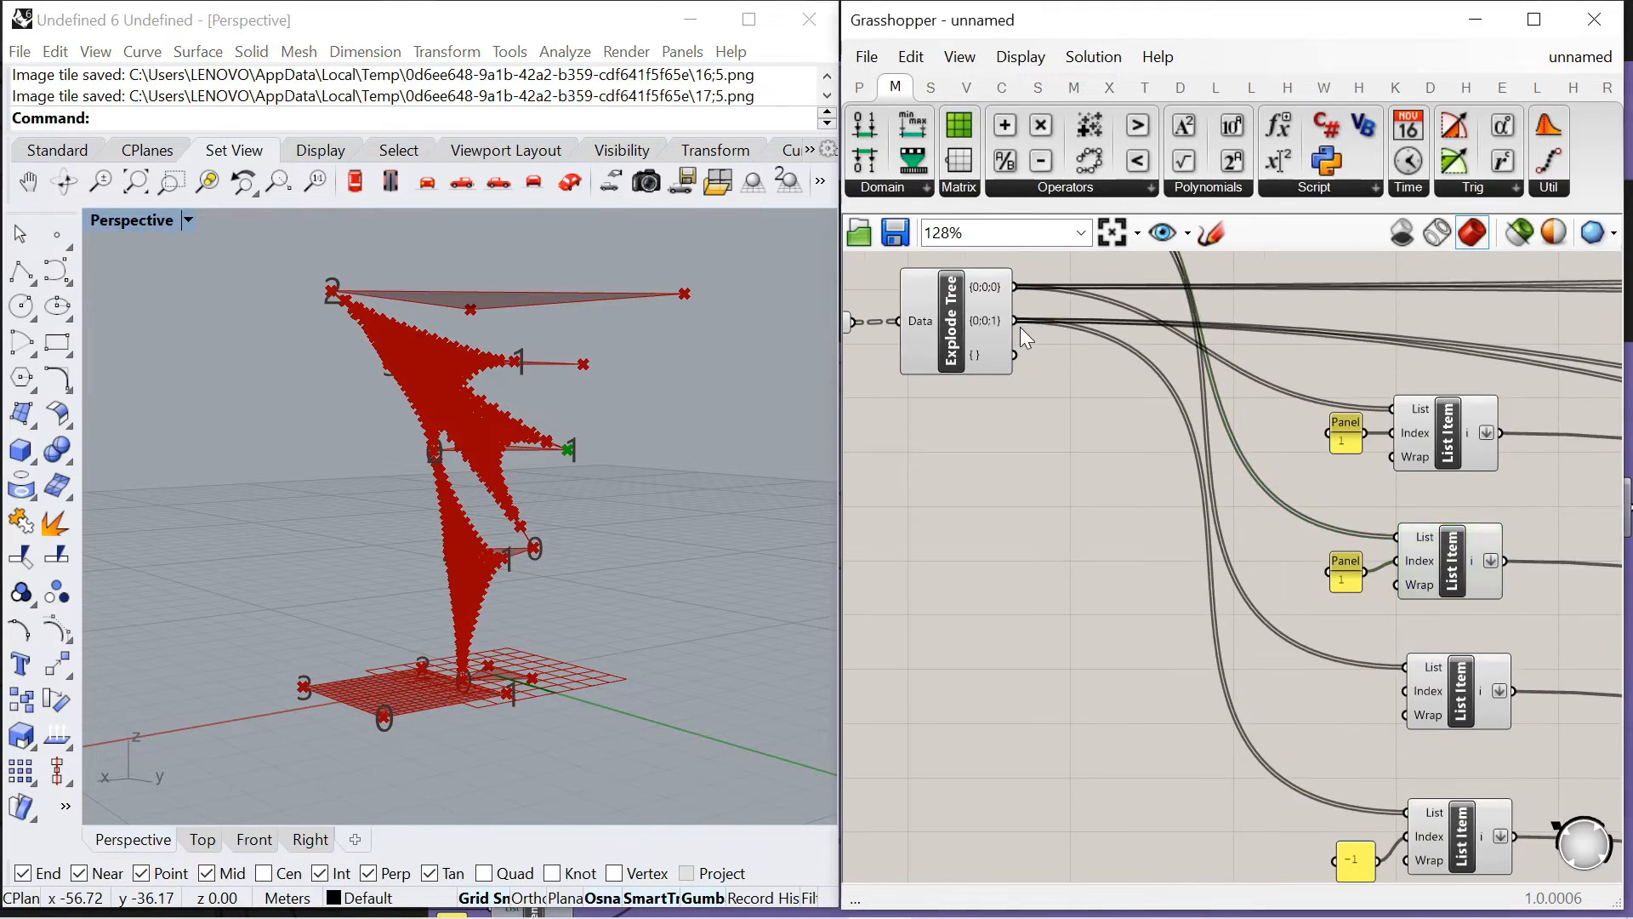
pyautogui.moveTo(1024, 320); pyautogui.dragTo(1404, 667)
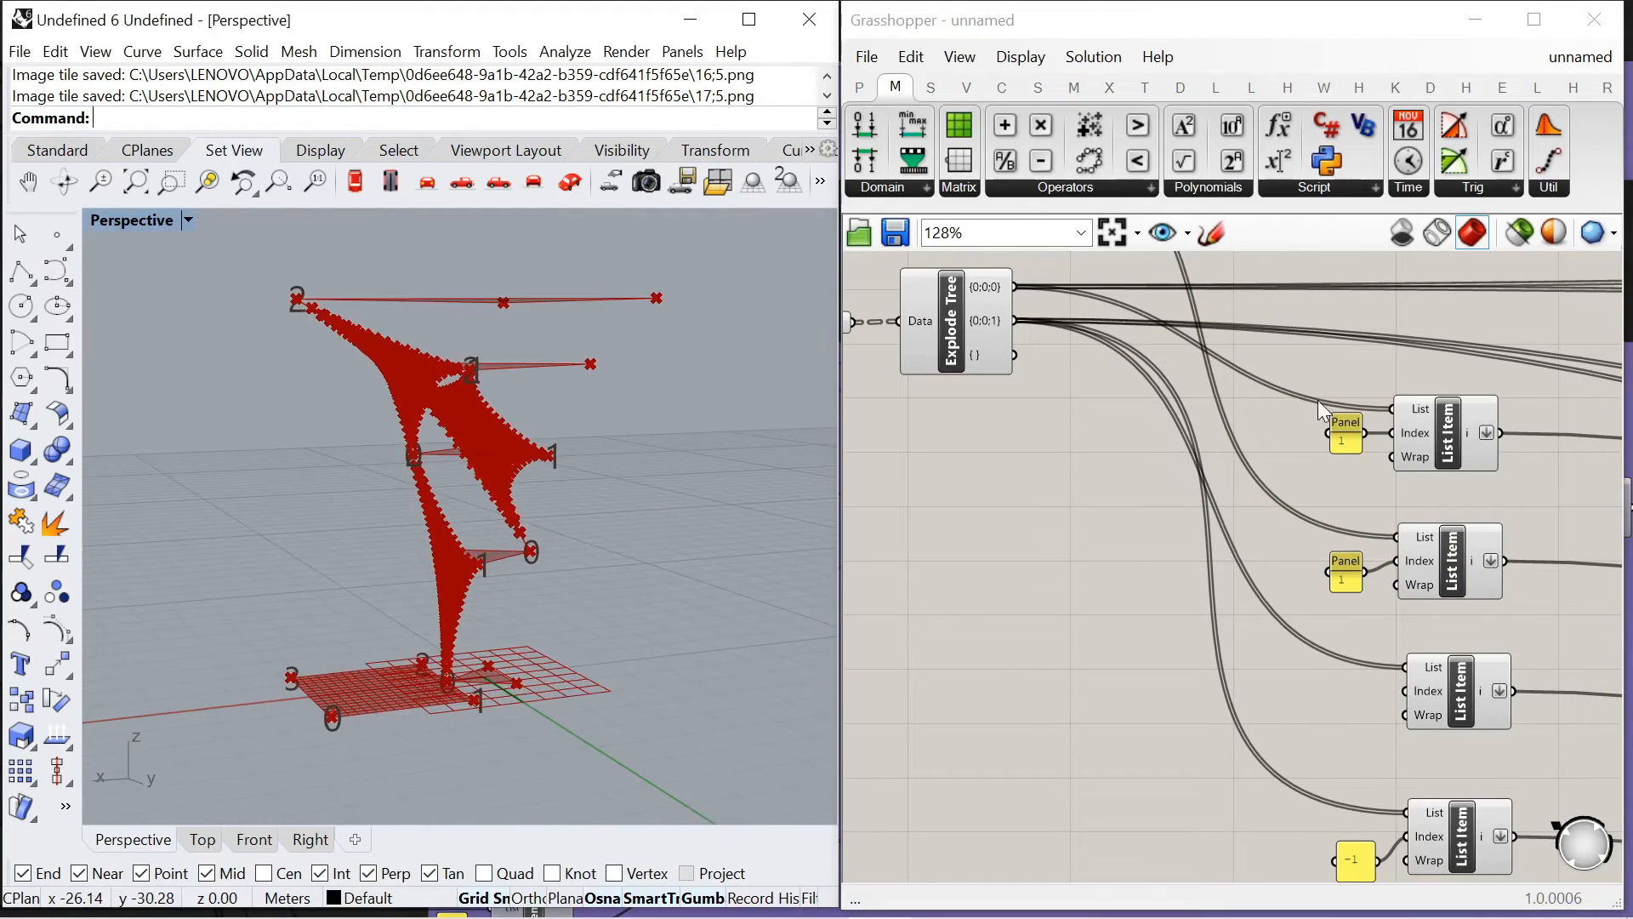
# Rewire the fourth List Item's List to the upper Explode Tree and delete the -1 panel from its Index
pyautogui.scroll(-1, 1318, 400)
pyautogui.scroll(-2, 1352, 545)
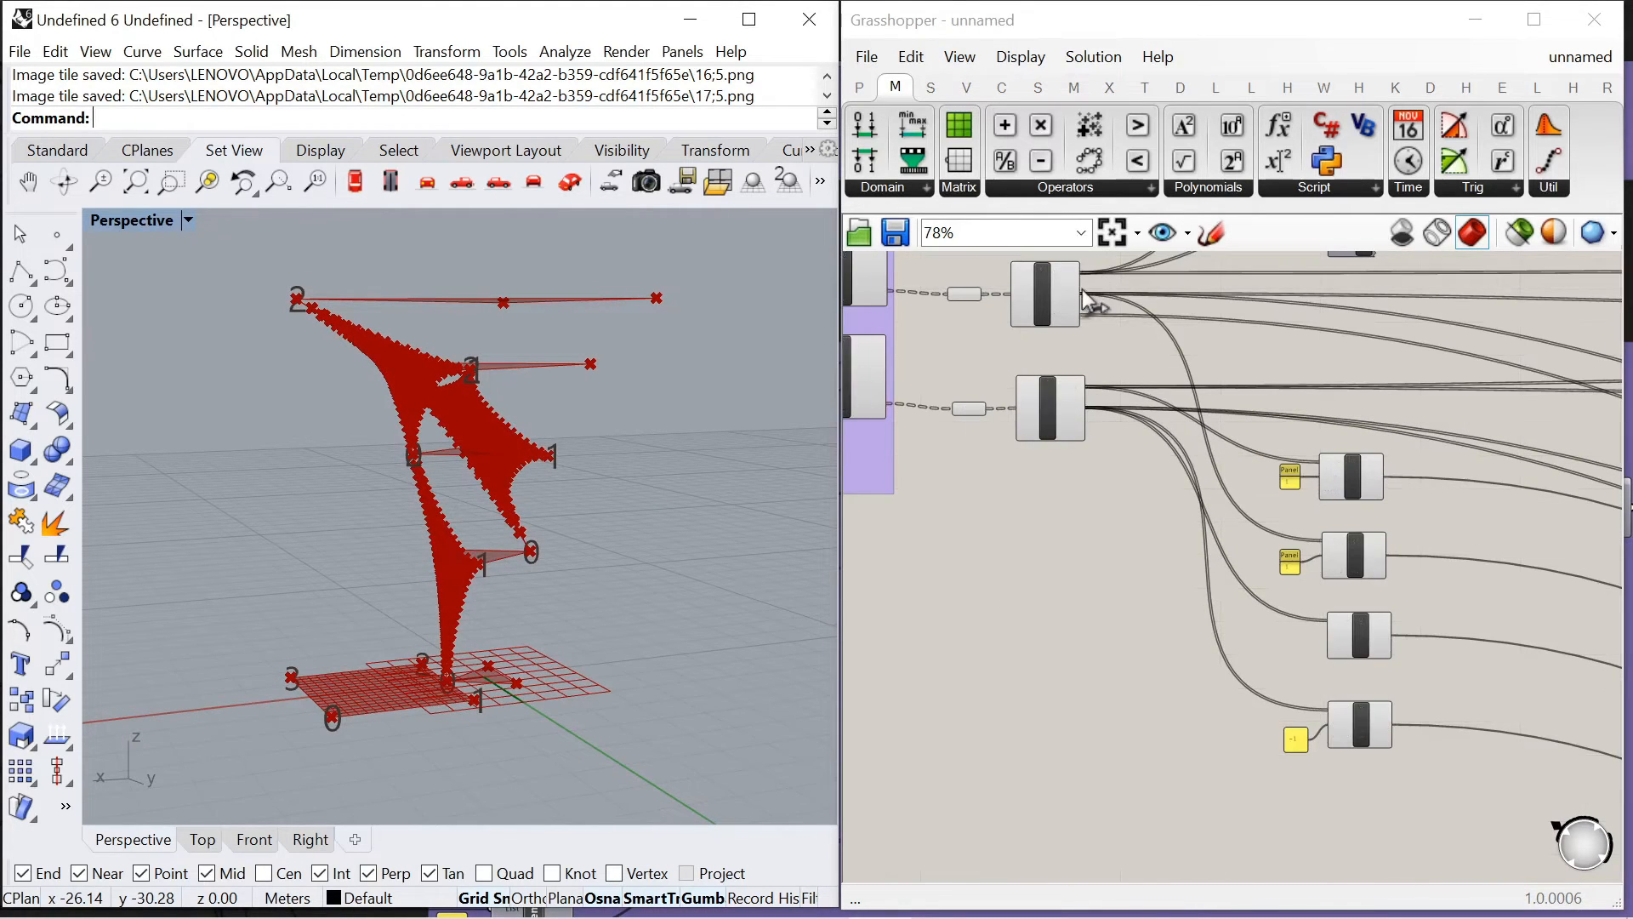
pyautogui.scroll(4, 460, 489)
pyautogui.scroll(8, 1285, 676)
pyautogui.click(1283, 670)
pyautogui.press('Delete')
pyautogui.moveTo(630, 553); pyautogui.dragTo(577, 545, button='right')
pyautogui.scroll(-9, 1267, 619)
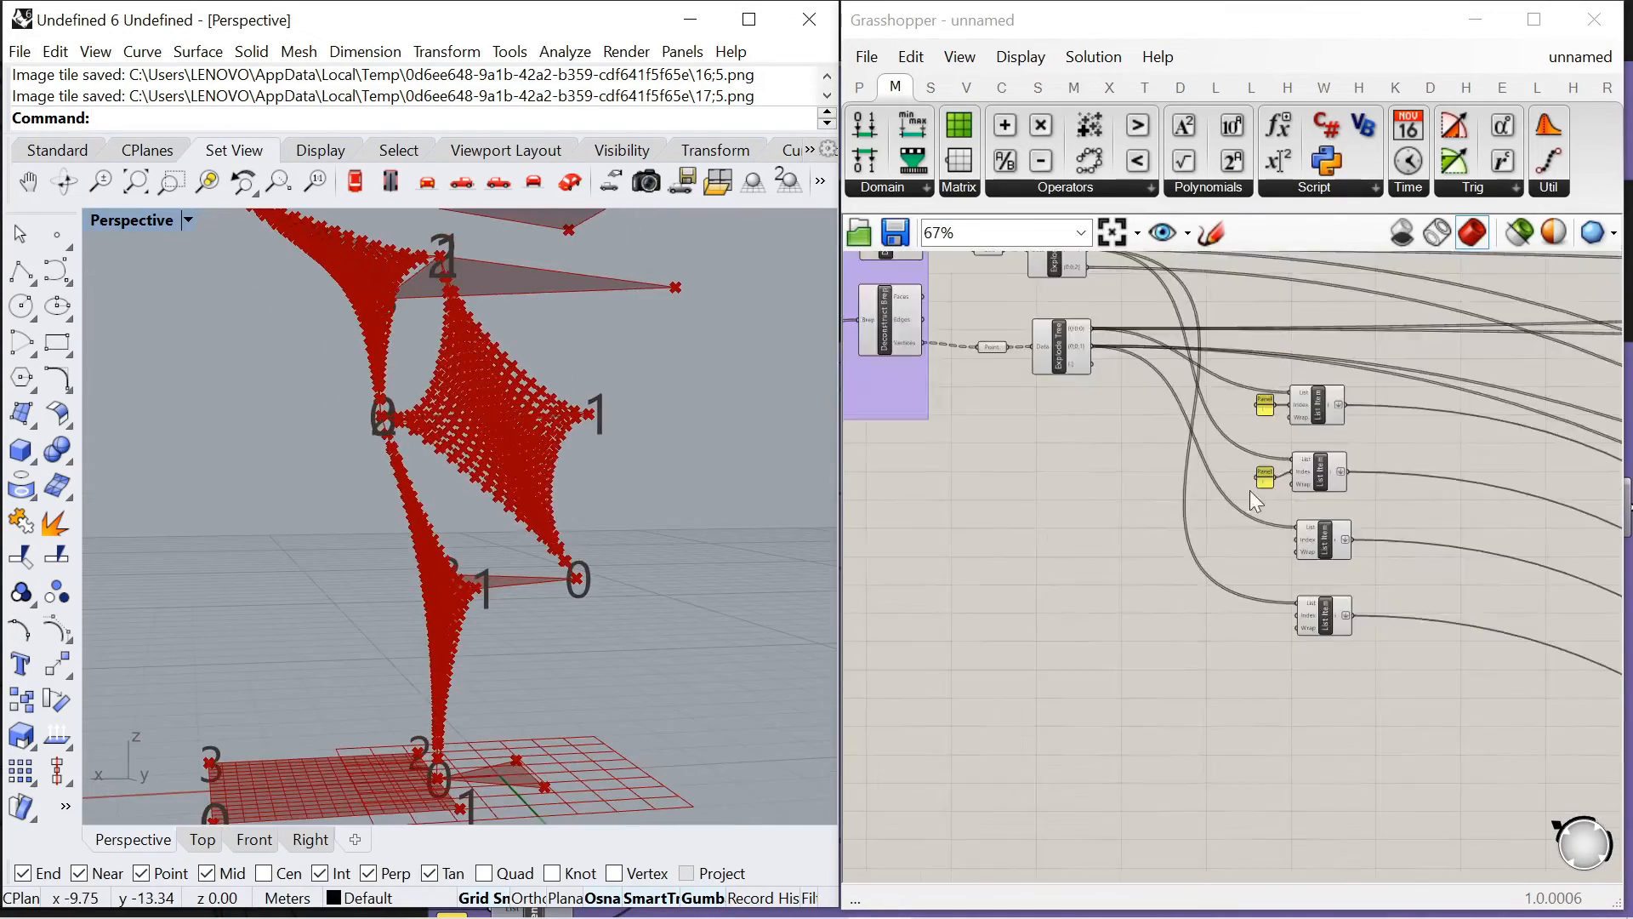
# Change the Index panel of the third membrane's first List Item to 0
pyautogui.scroll(3, 1272, 422)
pyautogui.click(1341, 398)
pyautogui.moveTo(457, 576); pyautogui.dragTo(463, 592, button='right')
pyautogui.scroll(3, 1251, 400)
pyautogui.click(1246, 389)
pyautogui.moveTo(579, 596)
pyautogui.mouseDown(button='right')
pyautogui.moveTo(587, 585)
pyautogui.moveTo(565, 610)
pyautogui.mouseUp(button='right')
pyautogui.scroll(-3, 1069, 533)
pyautogui.scroll(4, 1224, 434)
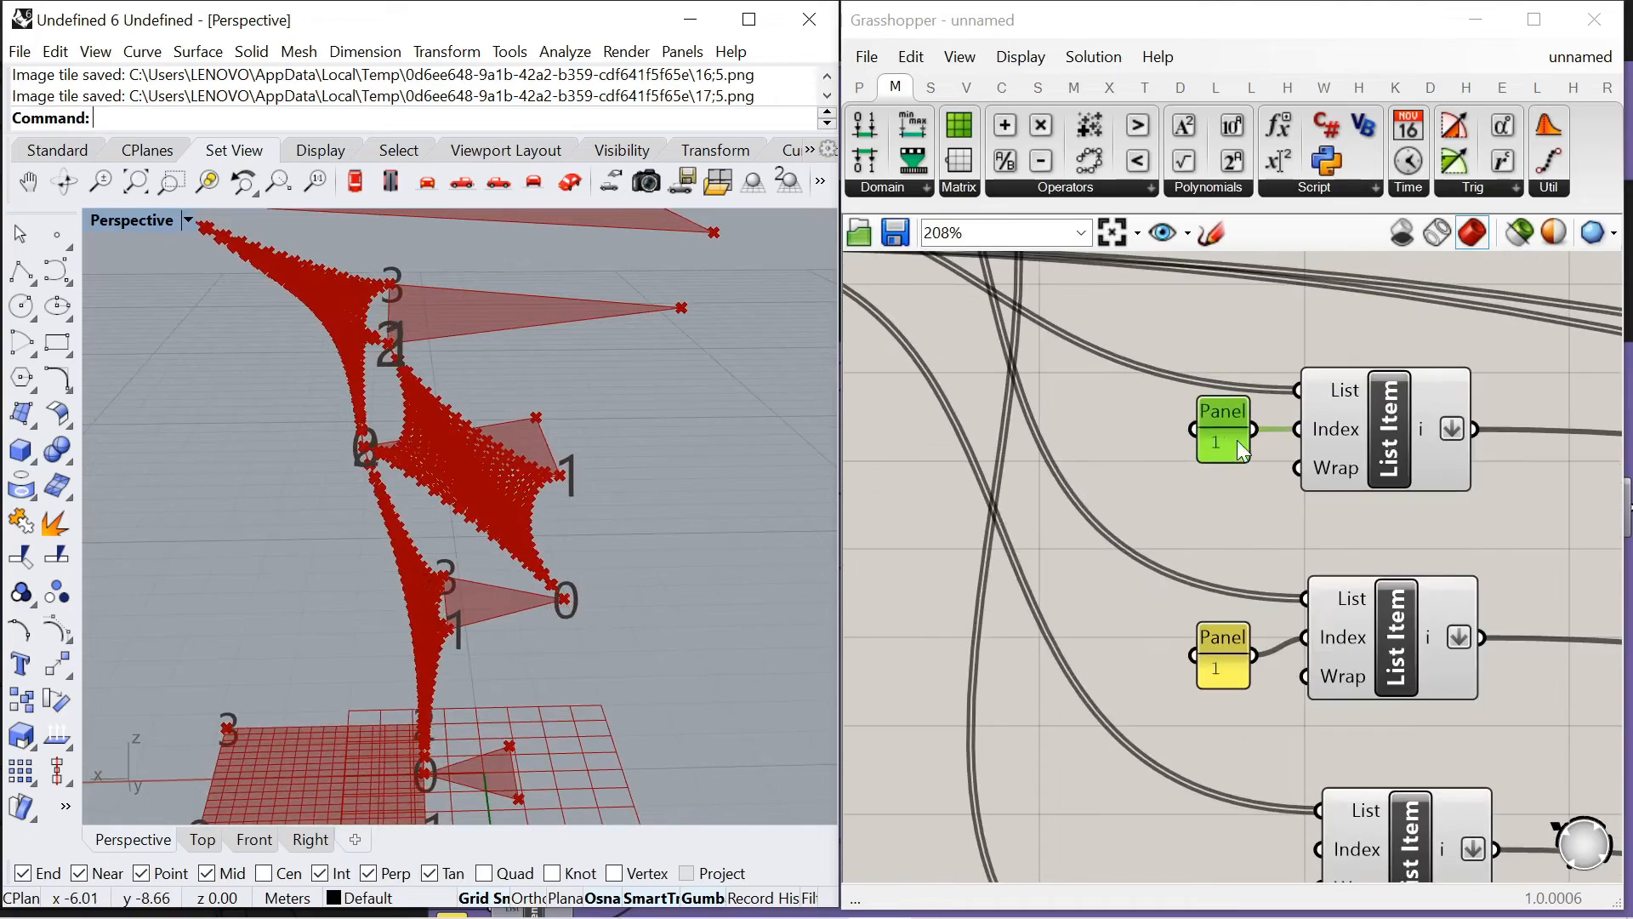
pyautogui.doubleClick(1227, 434)
pyautogui.write('0')
pyautogui.click(1326, 643)
# Move the four List Items and their index panels back beside the third membrane's other components
pyautogui.moveTo(542, 722); pyautogui.dragTo(725, 615, button='right')
pyautogui.scroll(-3, 1084, 489)
pyautogui.scroll(-4, 1052, 502)
pyautogui.moveTo(1076, 446); pyautogui.dragTo(1248, 794)
pyautogui.scroll(-5, 1007, 529)
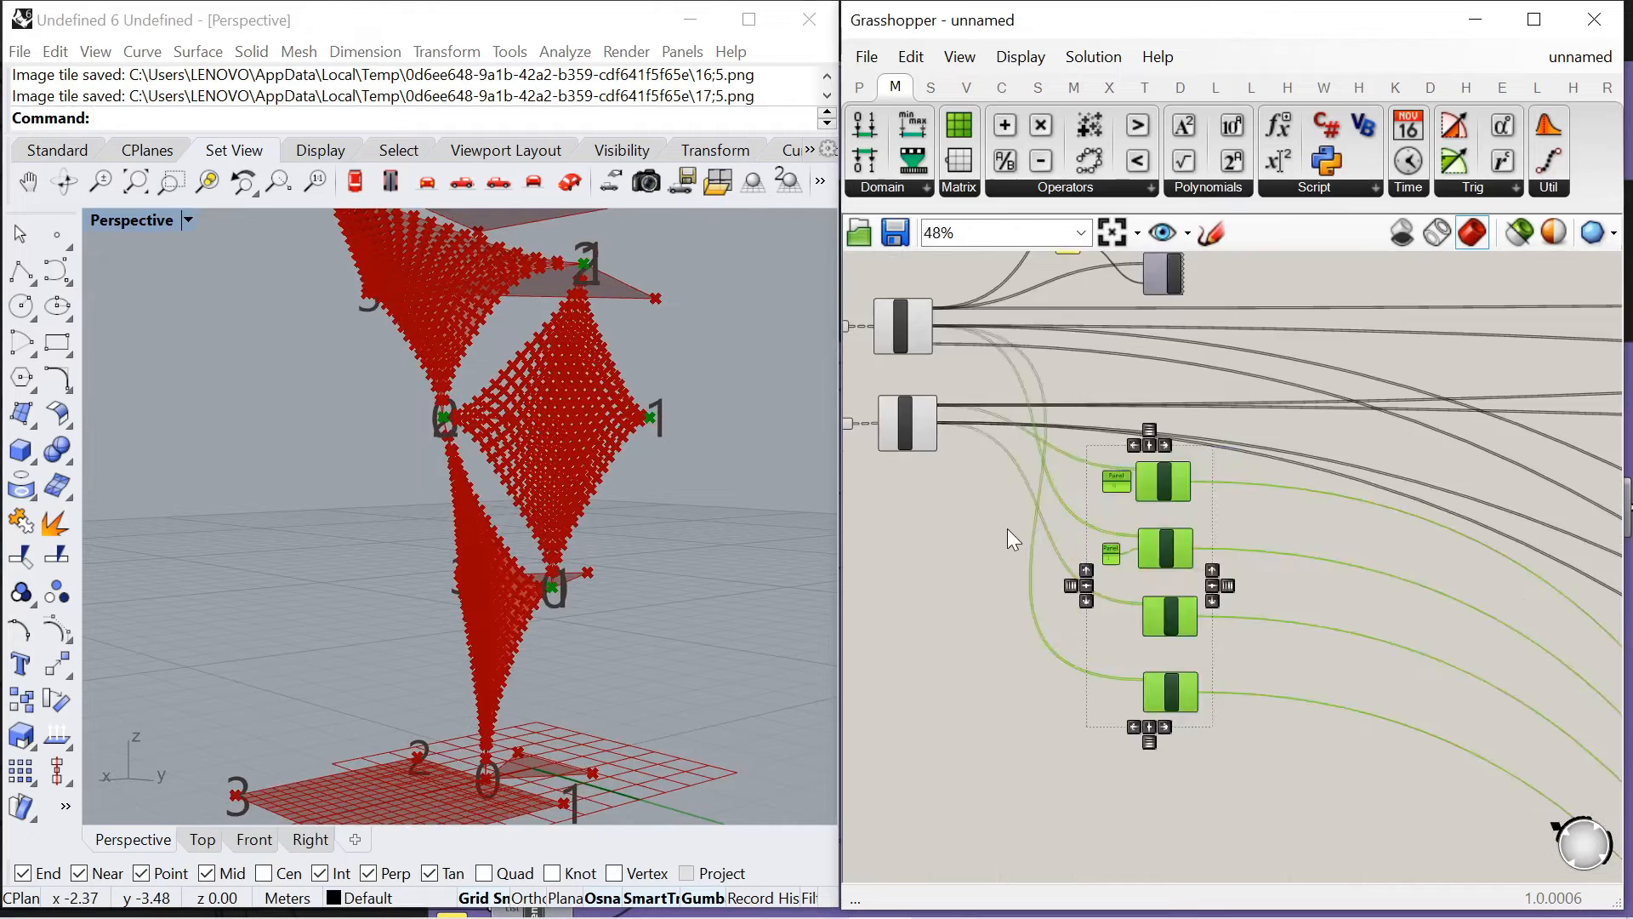
pyautogui.scroll(-4, 1078, 541)
pyautogui.moveTo(1079, 541); pyautogui.dragTo(1365, 781)
pyautogui.scroll(2, 1427, 786)
pyautogui.moveTo(1363, 731); pyautogui.dragTo(1191, 643, button='right')
# Group all components of the third membrane, including its List Items
pyautogui.scroll(1, 1191, 643)
pyautogui.moveTo(1043, 539); pyautogui.dragTo(1591, 833)
pyautogui.rightClick(1143, 620)
pyautogui.click(1203, 740)
pyautogui.click(1059, 558)
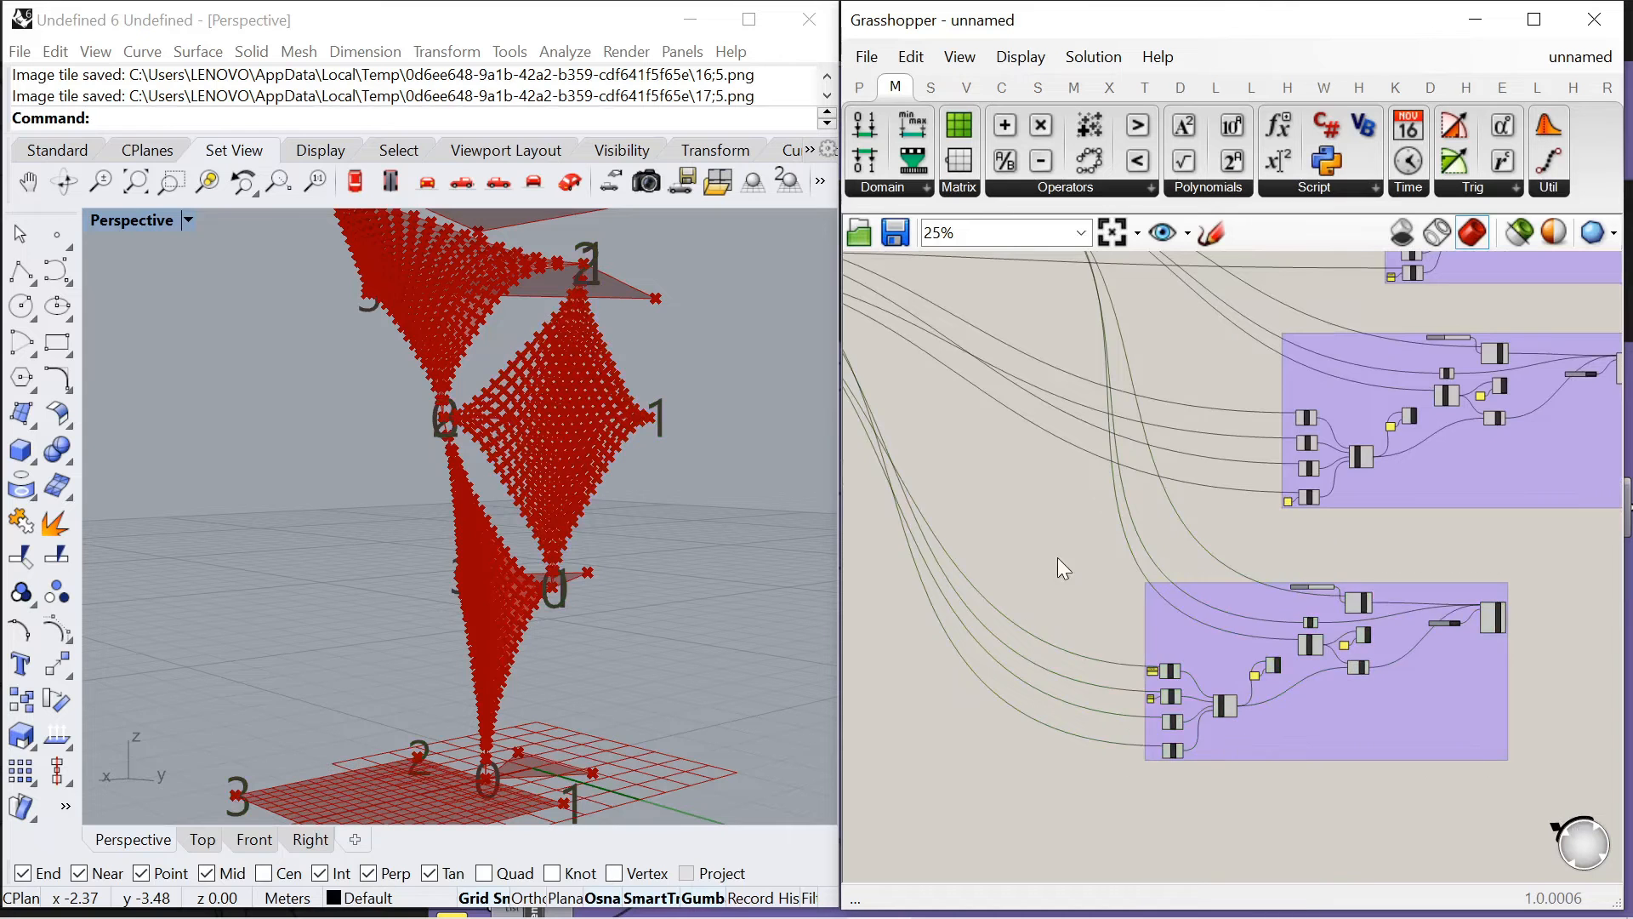
# Turn off the preview of all three membrane groups
pyautogui.scroll(-4, 1046, 548)
pyautogui.scroll(-6, 648, 425)
pyautogui.moveTo(648, 425); pyautogui.dragTo(716, 502, button='right')
pyautogui.scroll(-1, 1191, 427)
pyautogui.scroll(7, 1276, 434)
pyautogui.scroll(4, 1188, 439)
pyautogui.scroll(-3, 1187, 439)
pyautogui.scroll(3, 1126, 361)
pyautogui.scroll(-9, 1221, 376)
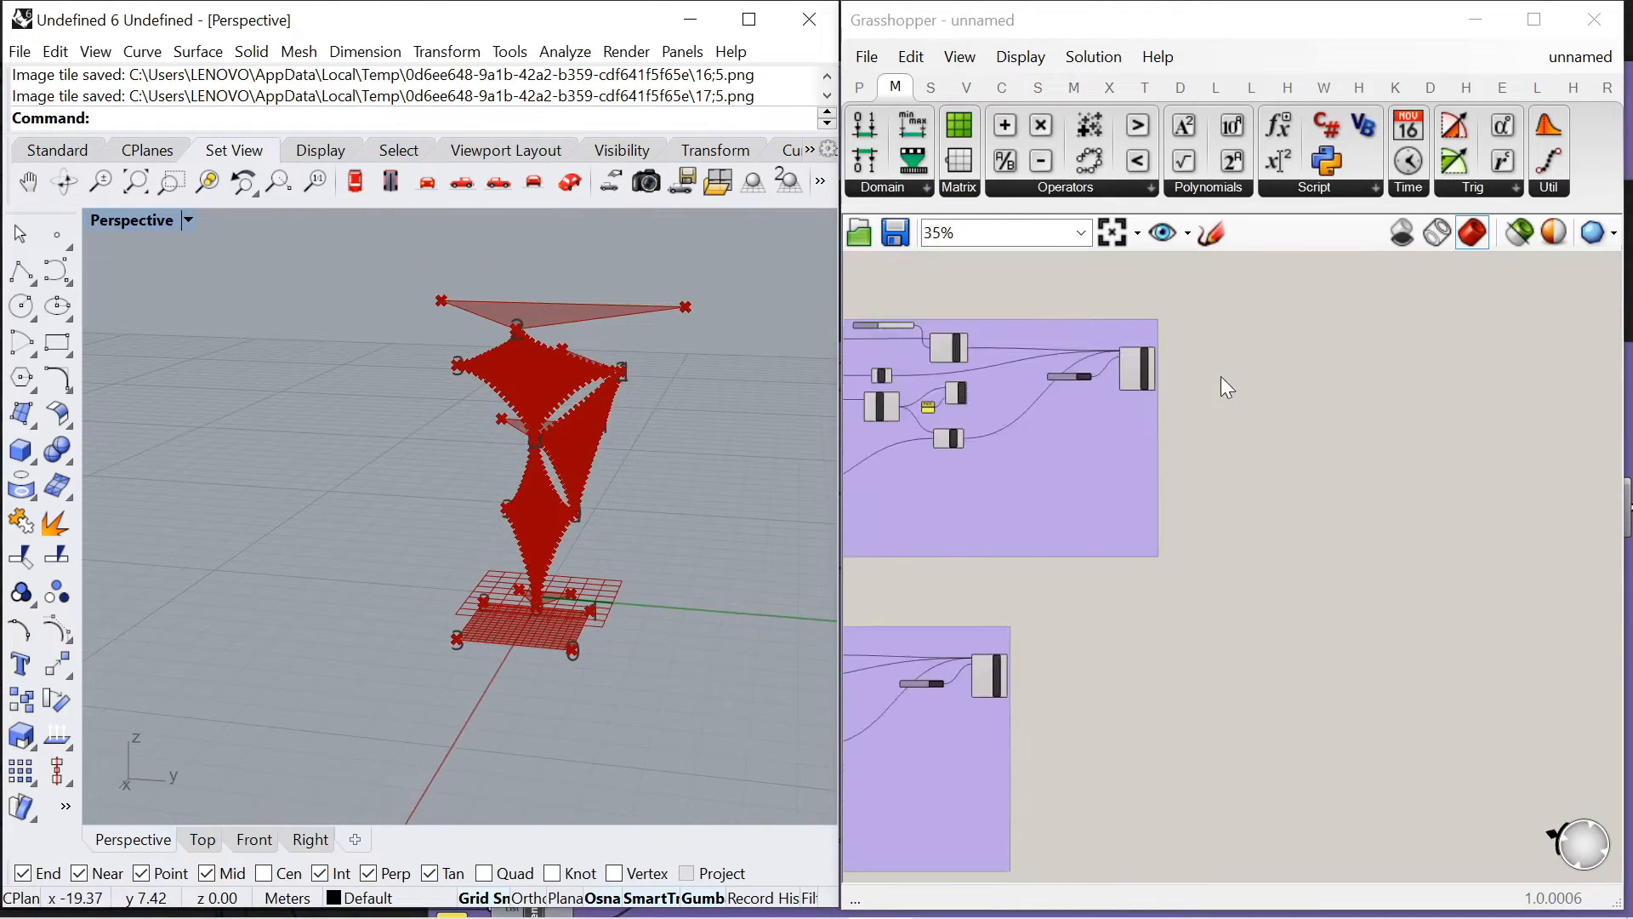
pyautogui.moveTo(893, 317); pyautogui.dragTo(1369, 718)
pyautogui.rightClick(1307, 398)
pyautogui.click(1356, 440)
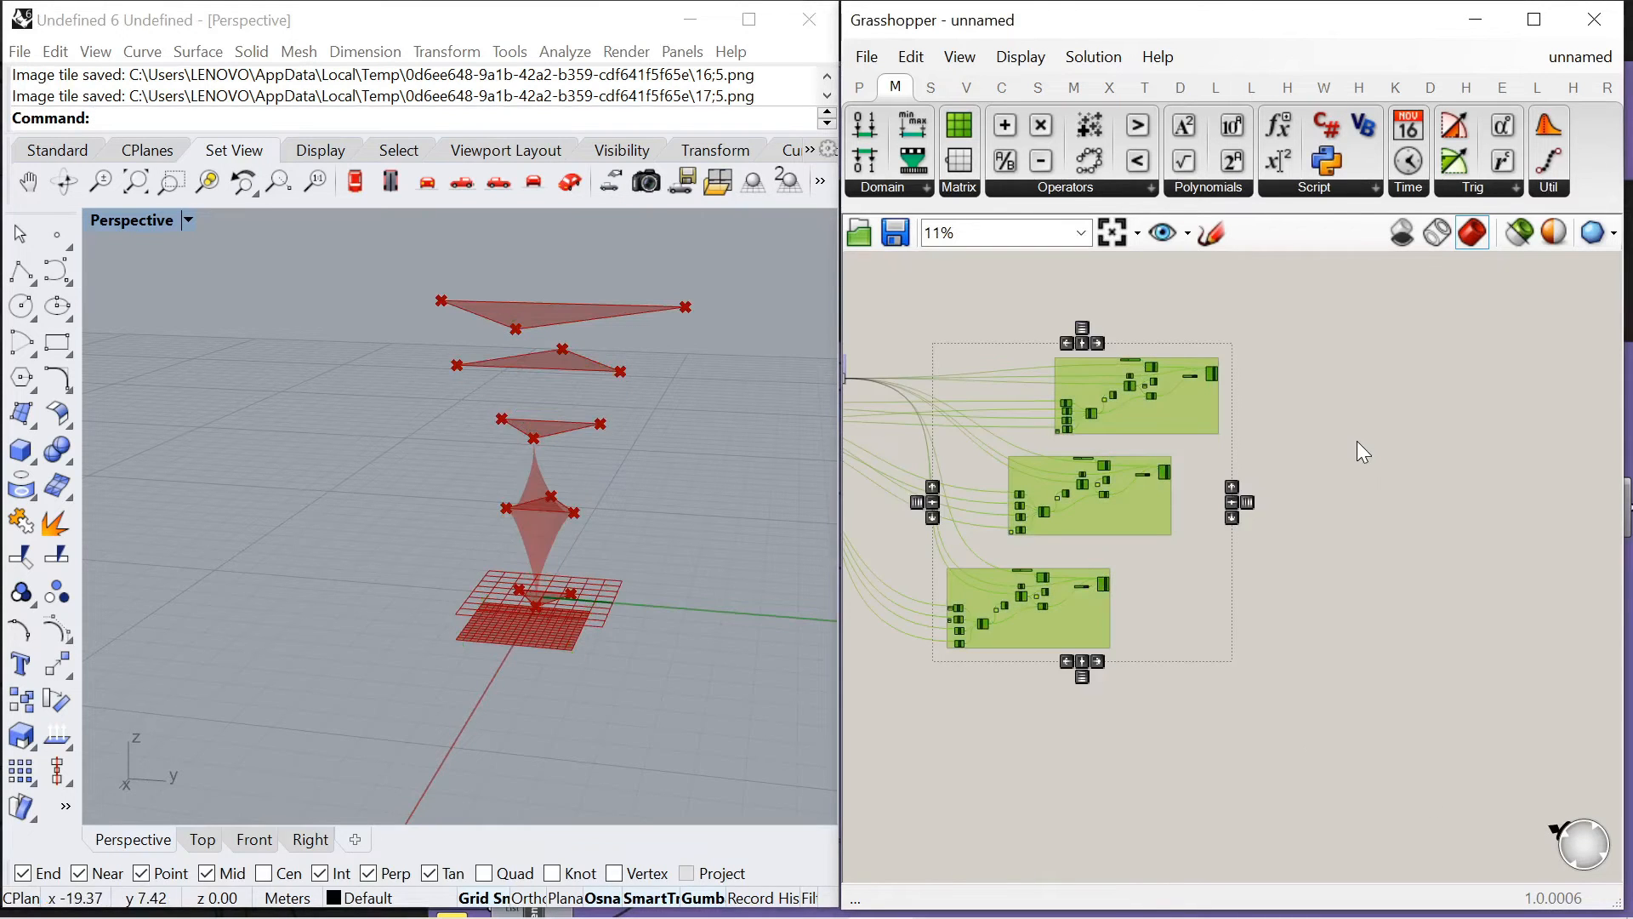
# Turn off the preview of all components in the definition
pyautogui.click(1353, 440)
pyautogui.scroll(-4, 1343, 439)
pyautogui.moveTo(937, 349); pyautogui.dragTo(1320, 557)
pyautogui.rightClick(1381, 379)
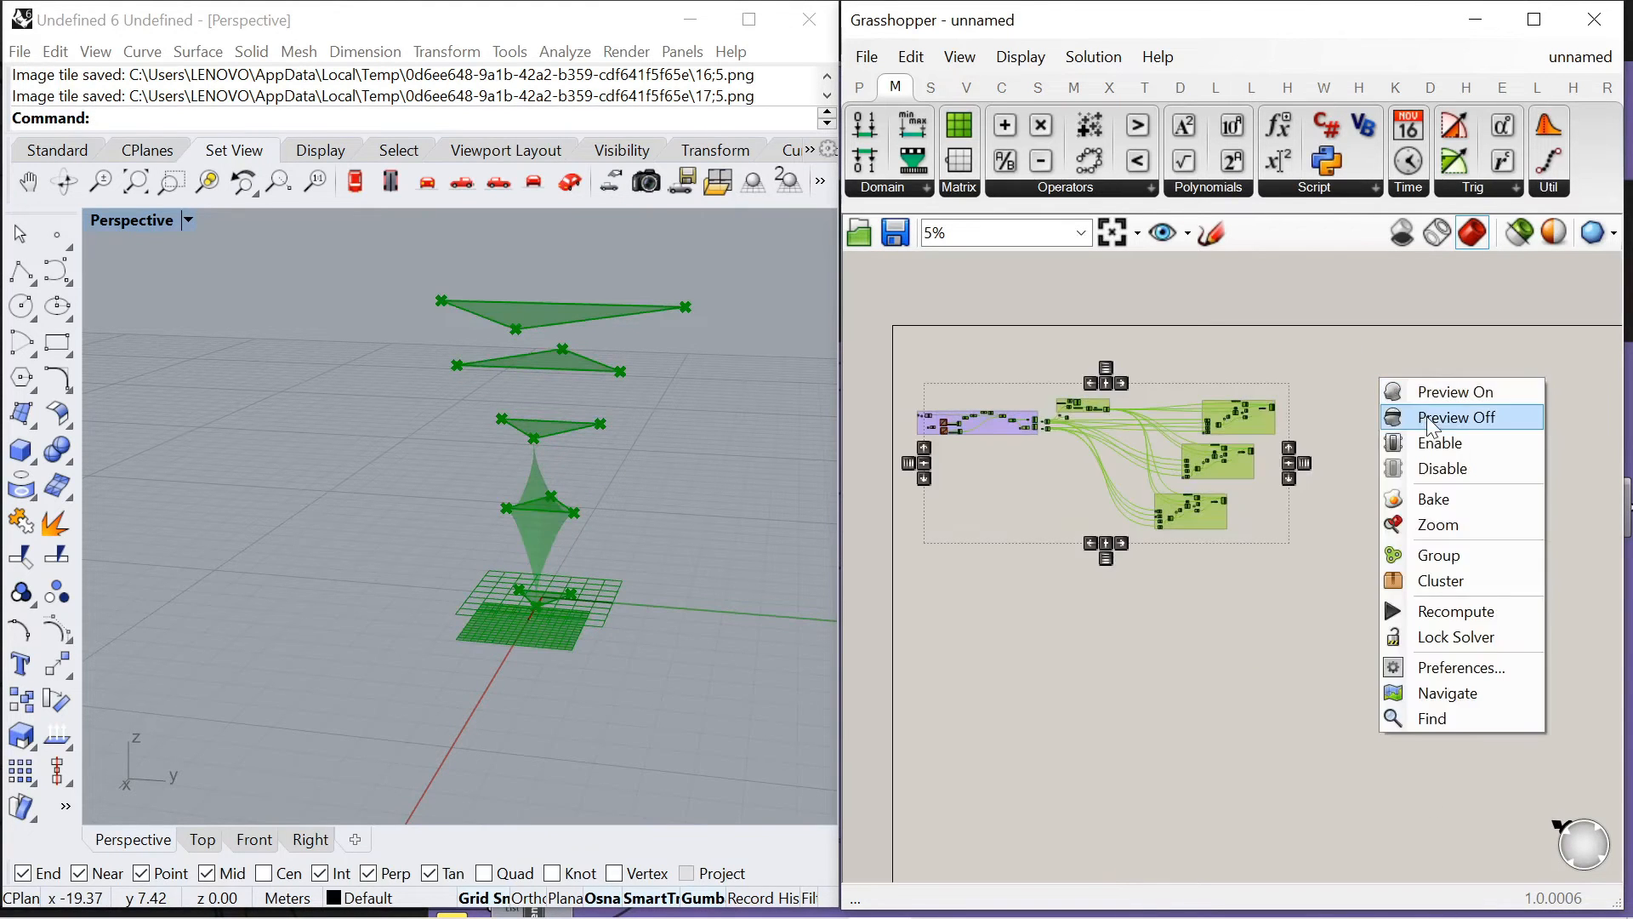
pyautogui.click(1432, 421)
pyautogui.click(1373, 420)
# Add a List Item beside the first membrane group and connect the BouncySolver's O output to its List input
pyautogui.scroll(12, 1315, 421)
pyautogui.doubleClick(1174, 392)
pyautogui.write('list i')
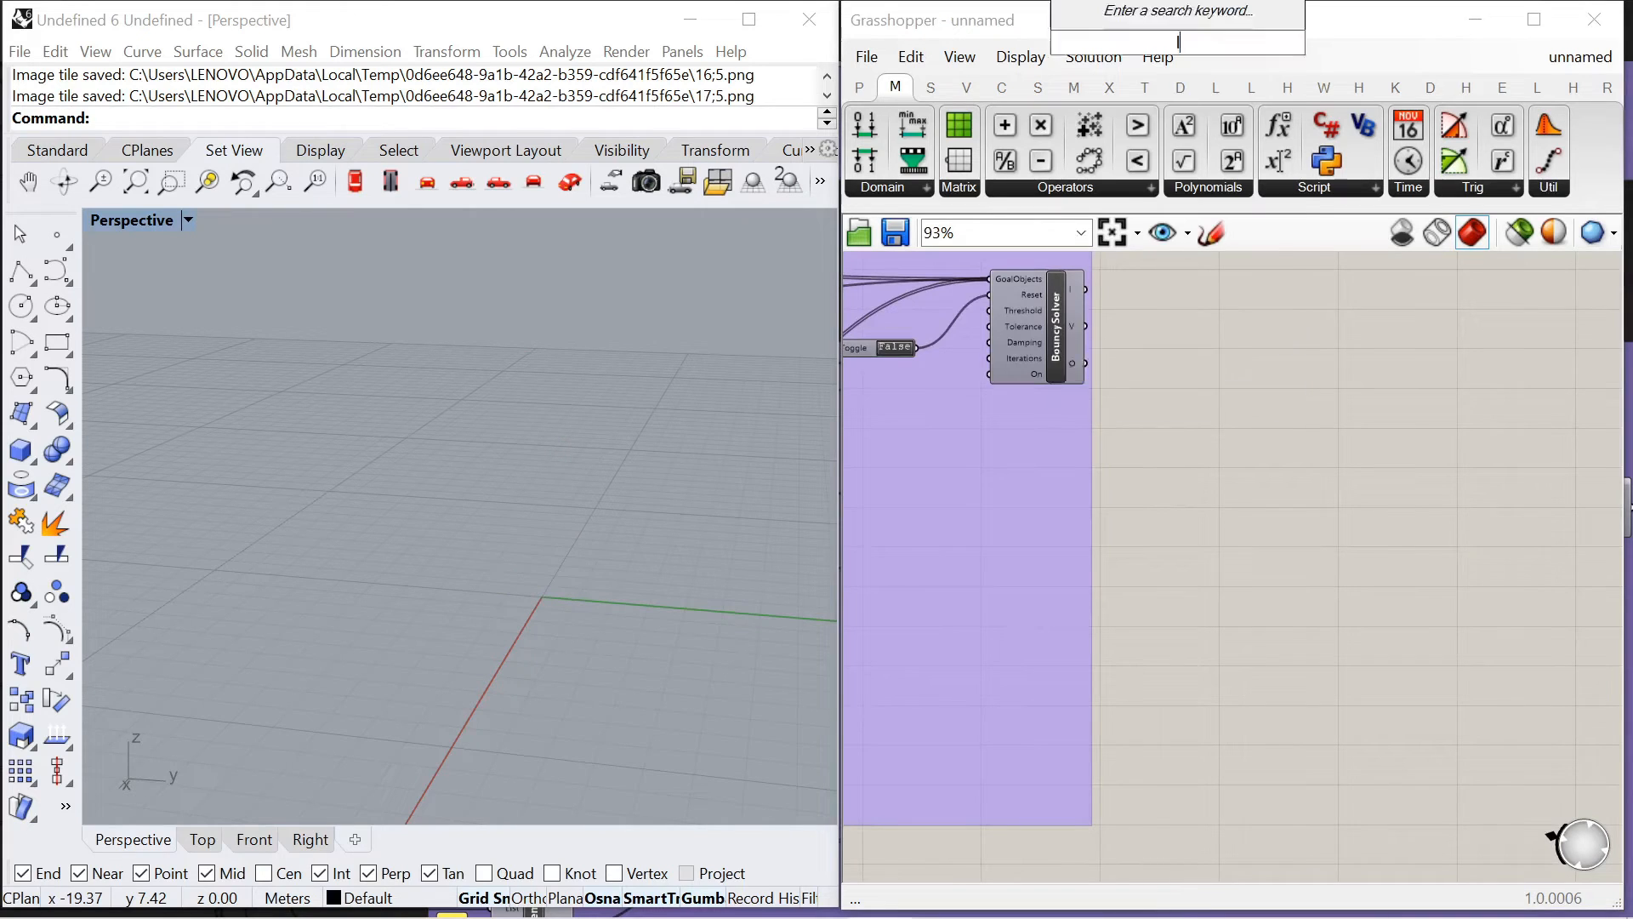
pyautogui.write('tem')
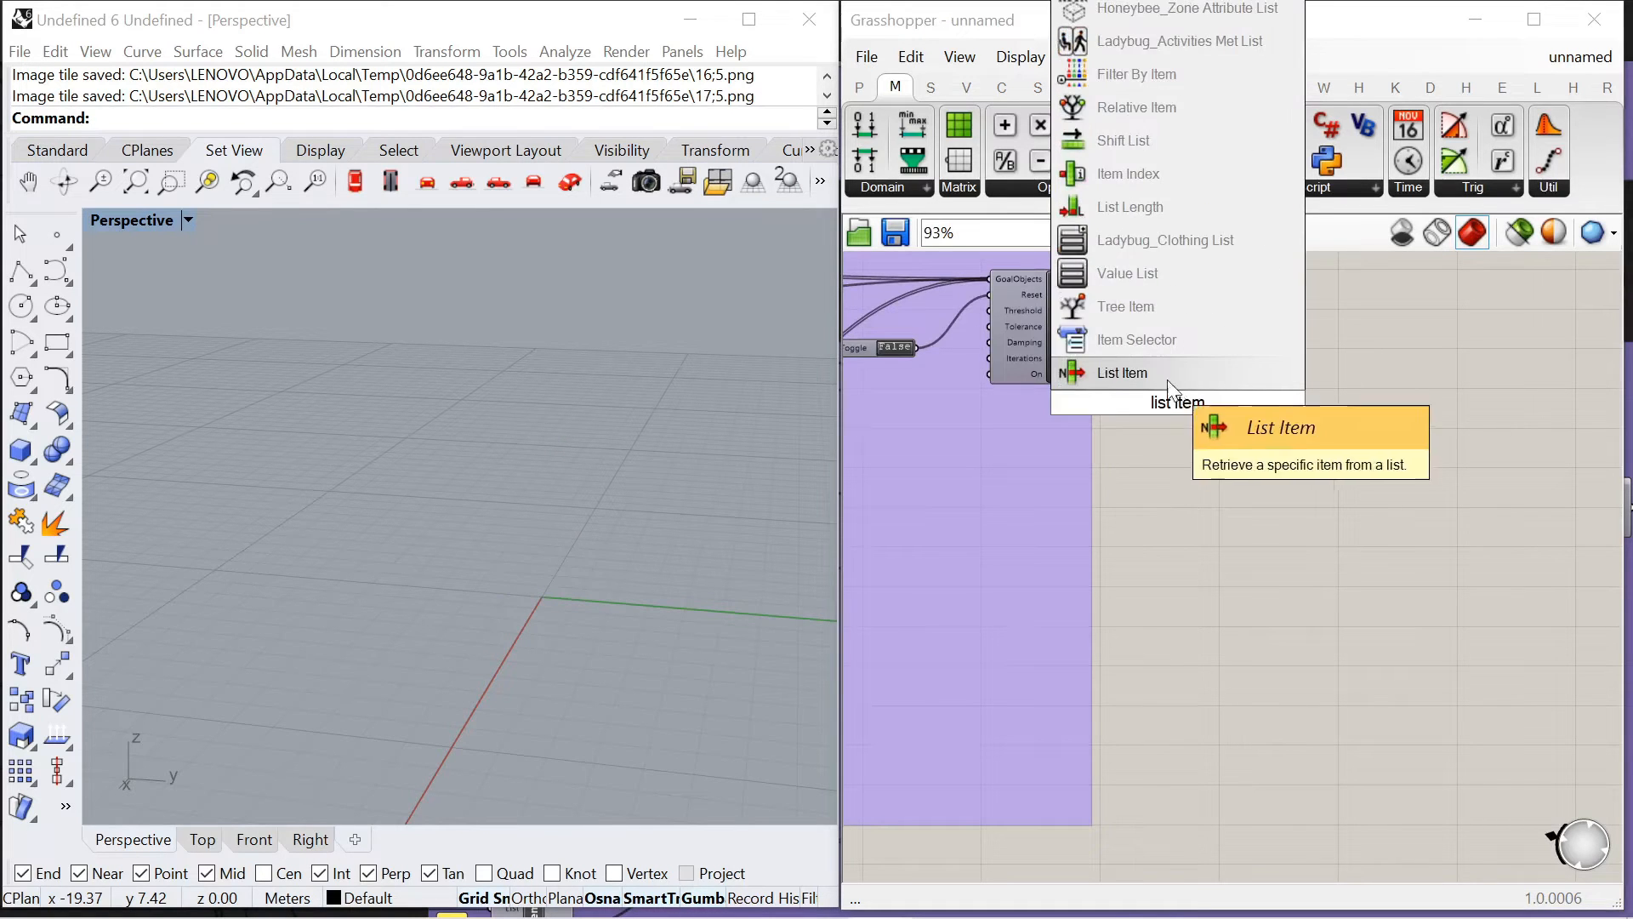
pyautogui.click(1078, 375)
pyautogui.scroll(3, 1078, 374)
pyautogui.scroll(-6, 1170, 425)
pyautogui.moveTo(1192, 416); pyautogui.dragTo(1269, 472)
# Duplicate the output List Item and connect the copy to the O output of the second membrane's BouncySolver
pyautogui.scroll(4, 1012, 710)
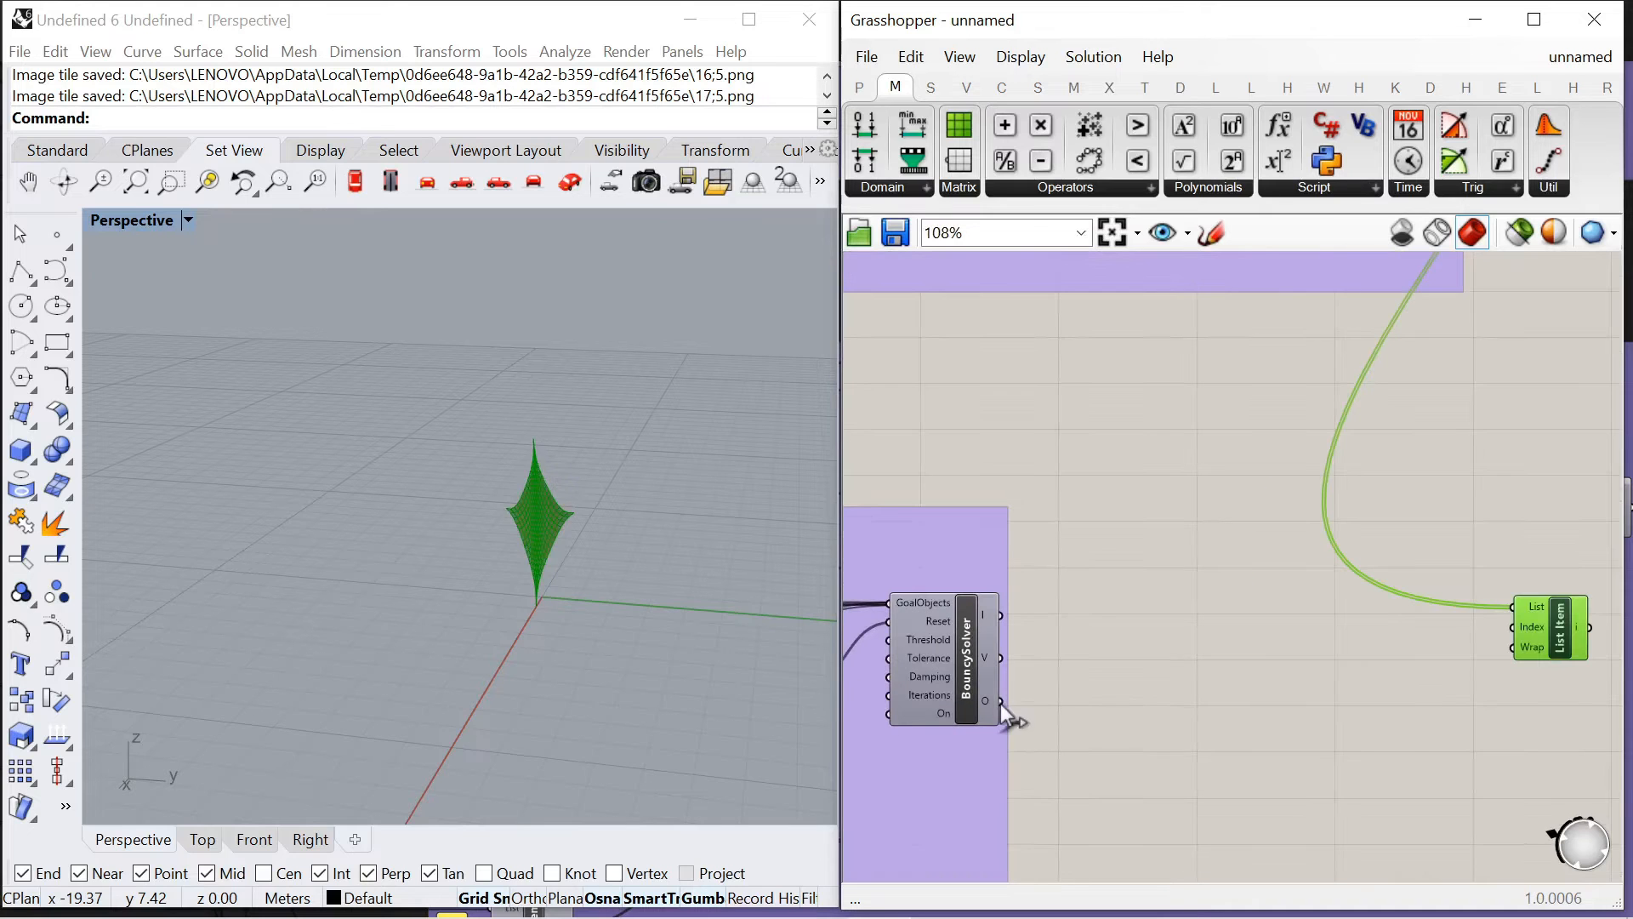
pyautogui.moveTo(1523, 604); pyautogui.dragTo(1523, 605)
pyautogui.scroll(-5, 1207, 532)
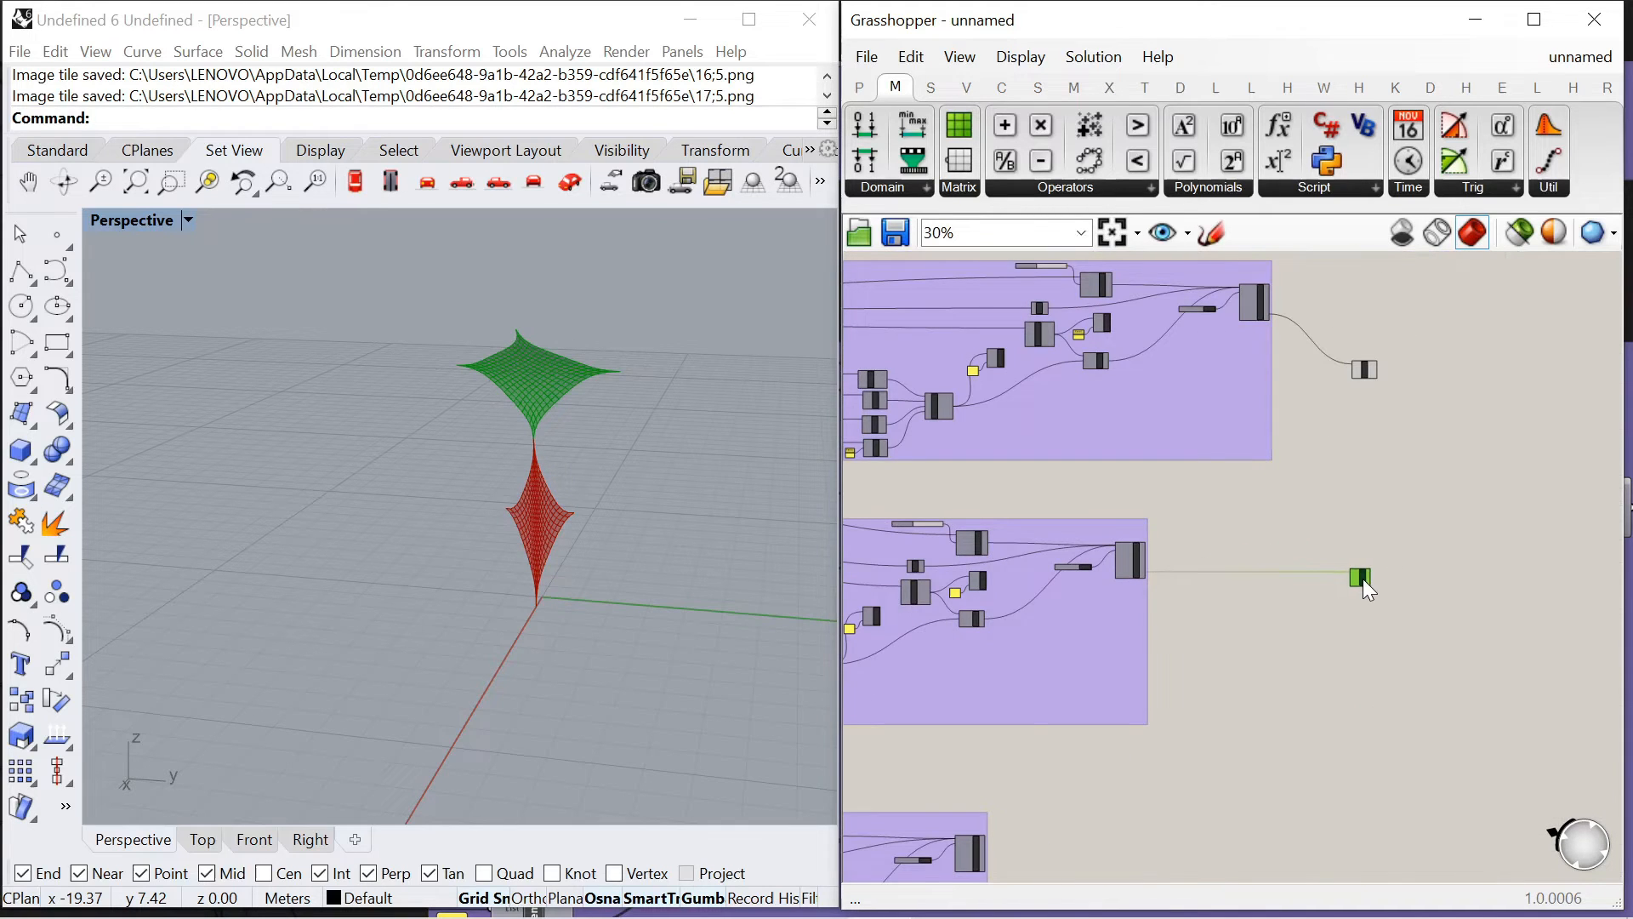
# Make another copy of the output List Item and connect it to the O output of the third membrane's BouncySolver
pyautogui.scroll(-1, 1182, 758)
pyautogui.scroll(4, 1039, 696)
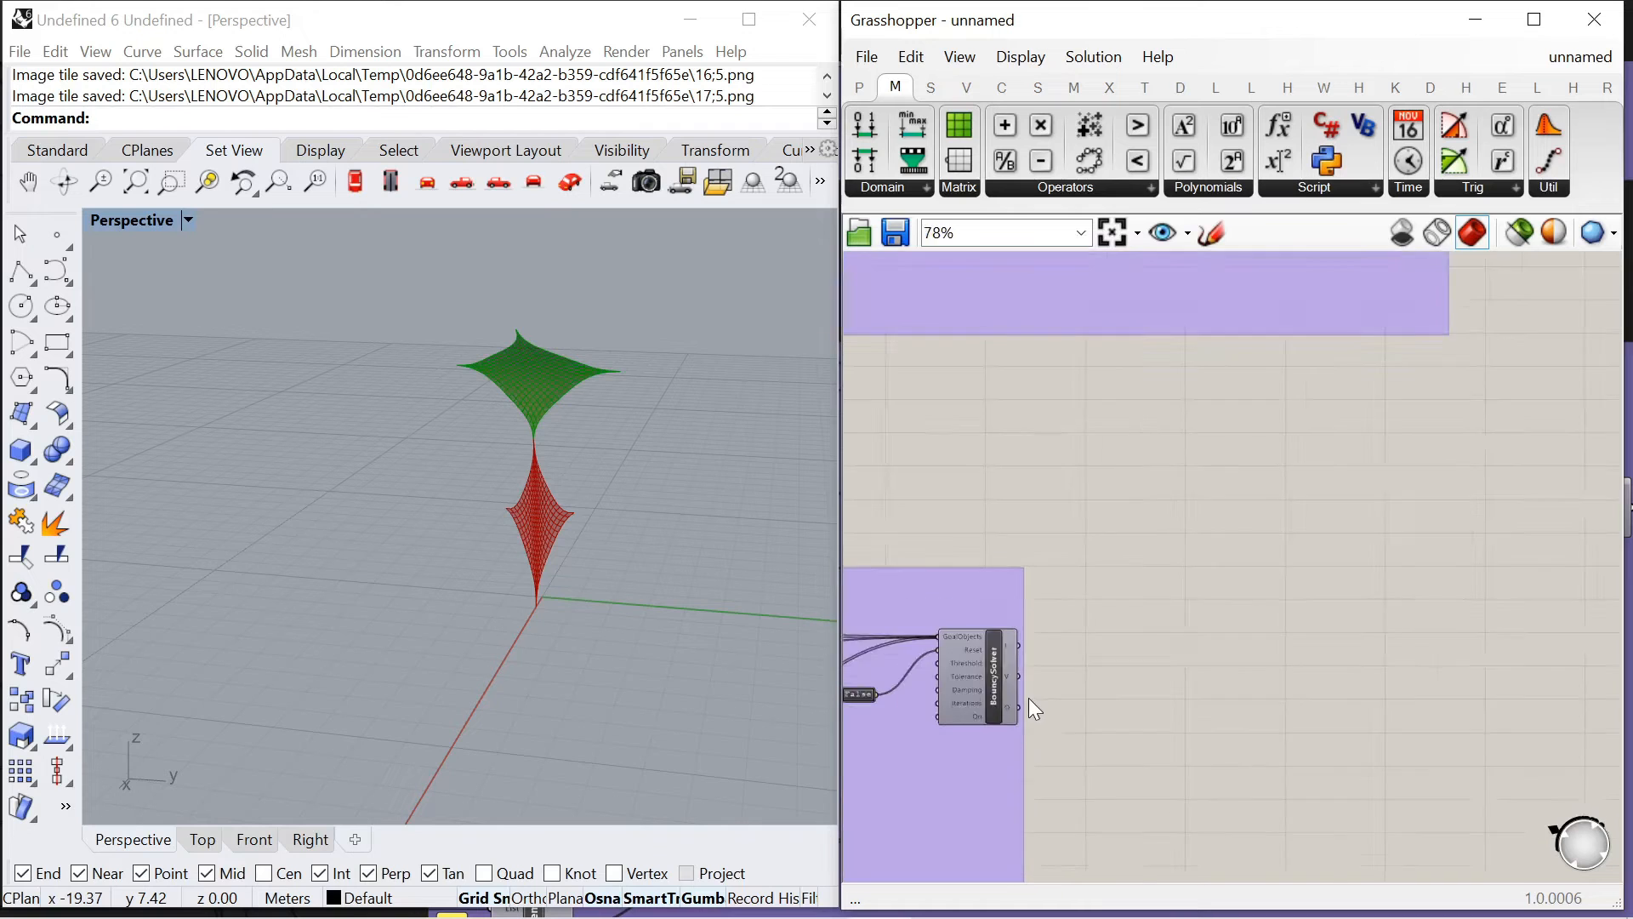
pyautogui.scroll(2, 1028, 697)
pyautogui.moveTo(1012, 704); pyautogui.dragTo(1623, 880)
pyautogui.scroll(-10, 1366, 478)
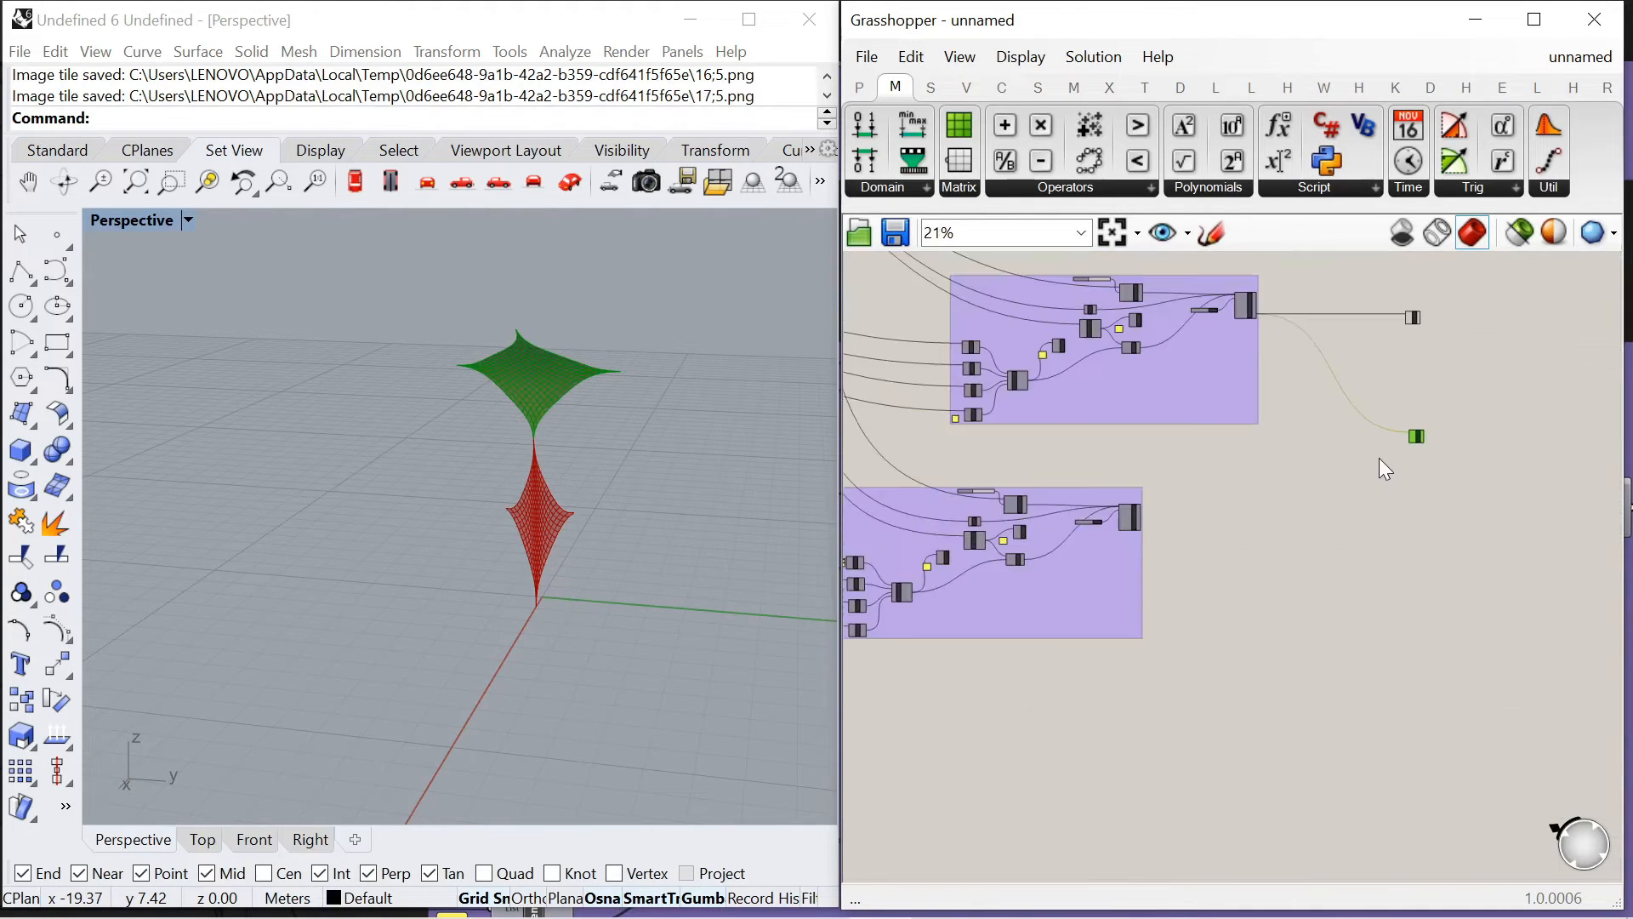
pyautogui.scroll(2, 1385, 468)
pyautogui.moveTo(1412, 448); pyautogui.dragTo(1125, 545)
pyautogui.scroll(5, 1014, 547)
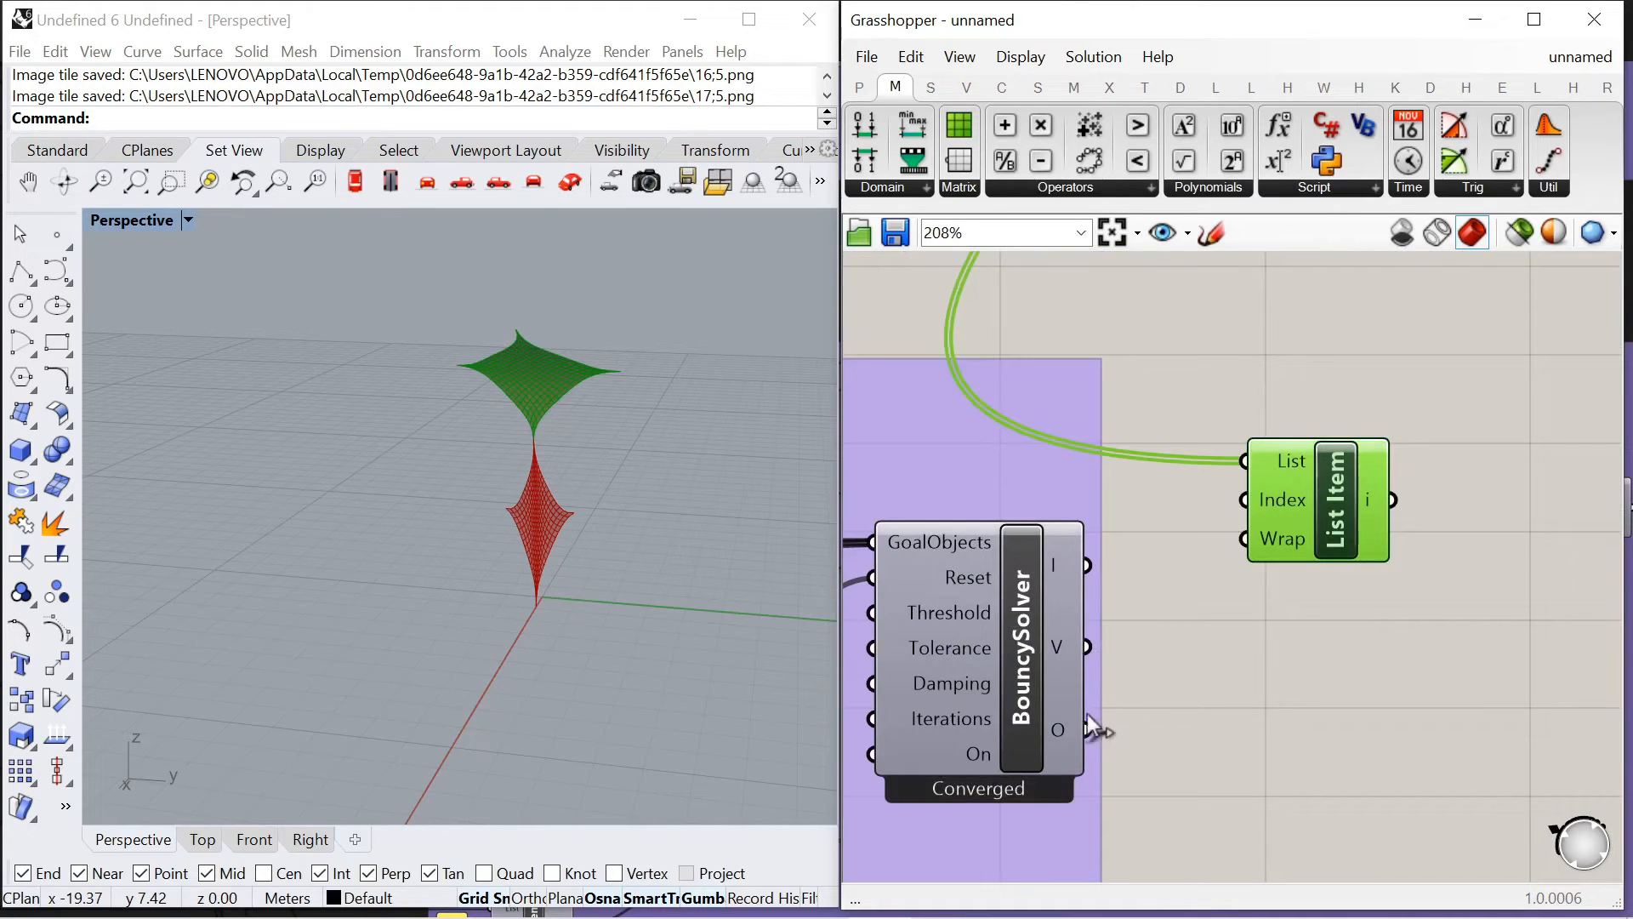
pyautogui.click(1221, 417)
pyautogui.scroll(-8, 1085, 518)
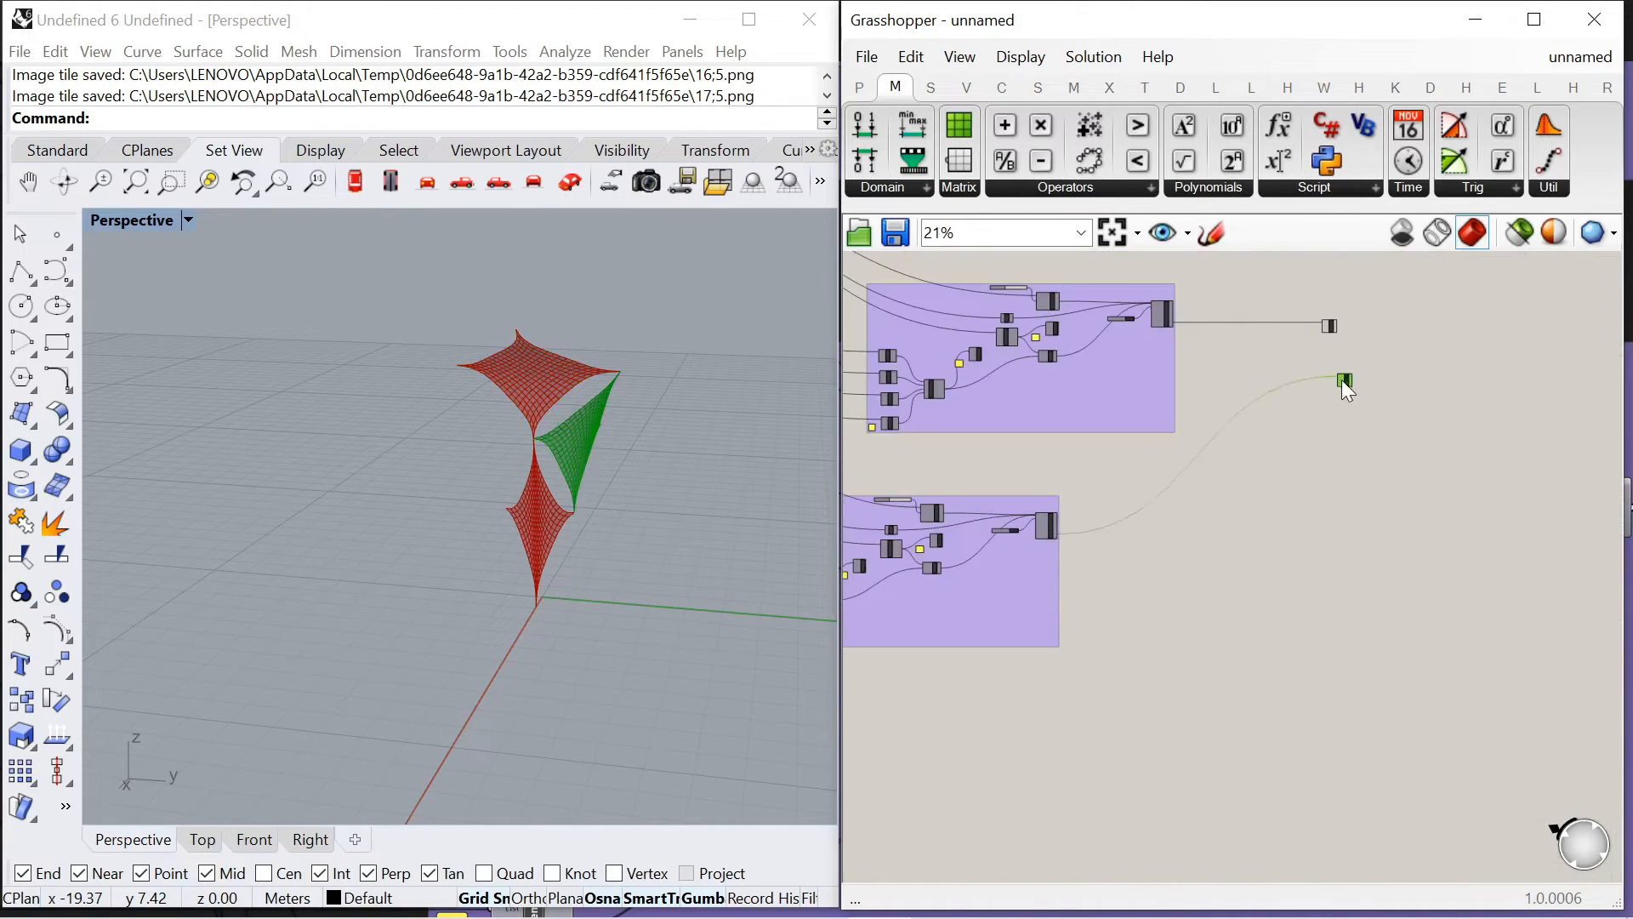
# Arrange the three output List Items in a compact vertical column beside the membrane groups
pyautogui.moveTo(1342, 381); pyautogui.dragTo(1326, 378)
pyautogui.scroll(-3, 1279, 387)
pyautogui.scroll(4, 1258, 371)
pyautogui.moveTo(1181, 341); pyautogui.dragTo(1171, 602)
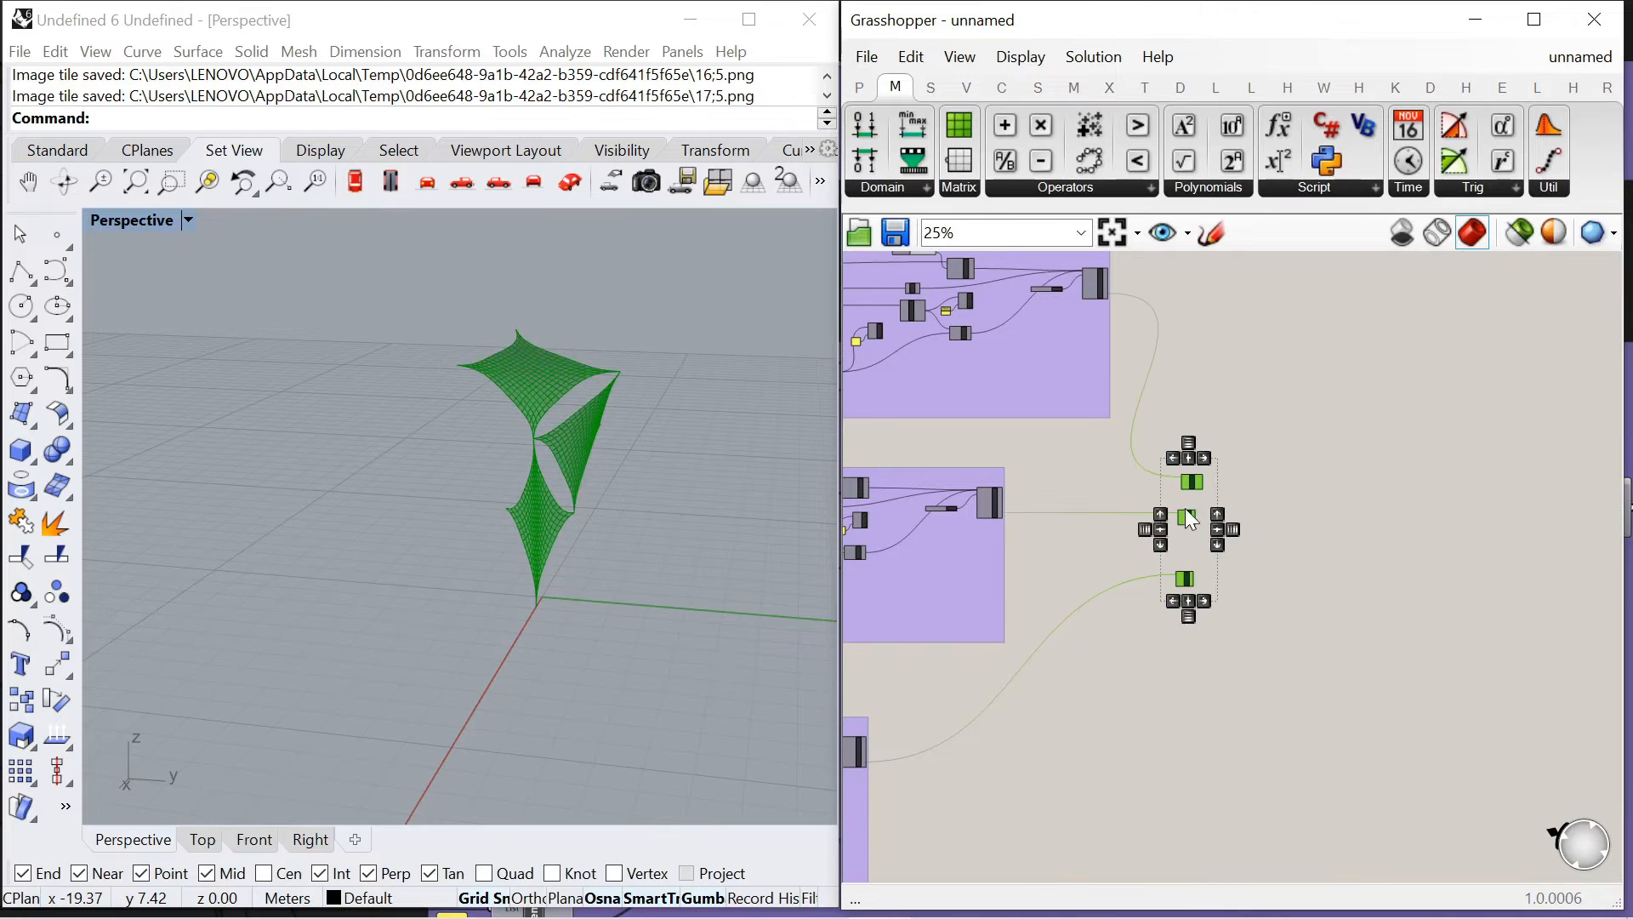
pyautogui.click(1290, 532)
pyautogui.scroll(3, 1227, 495)
pyautogui.click(1242, 480)
pyautogui.moveTo(1249, 650); pyautogui.dragTo(1252, 574)
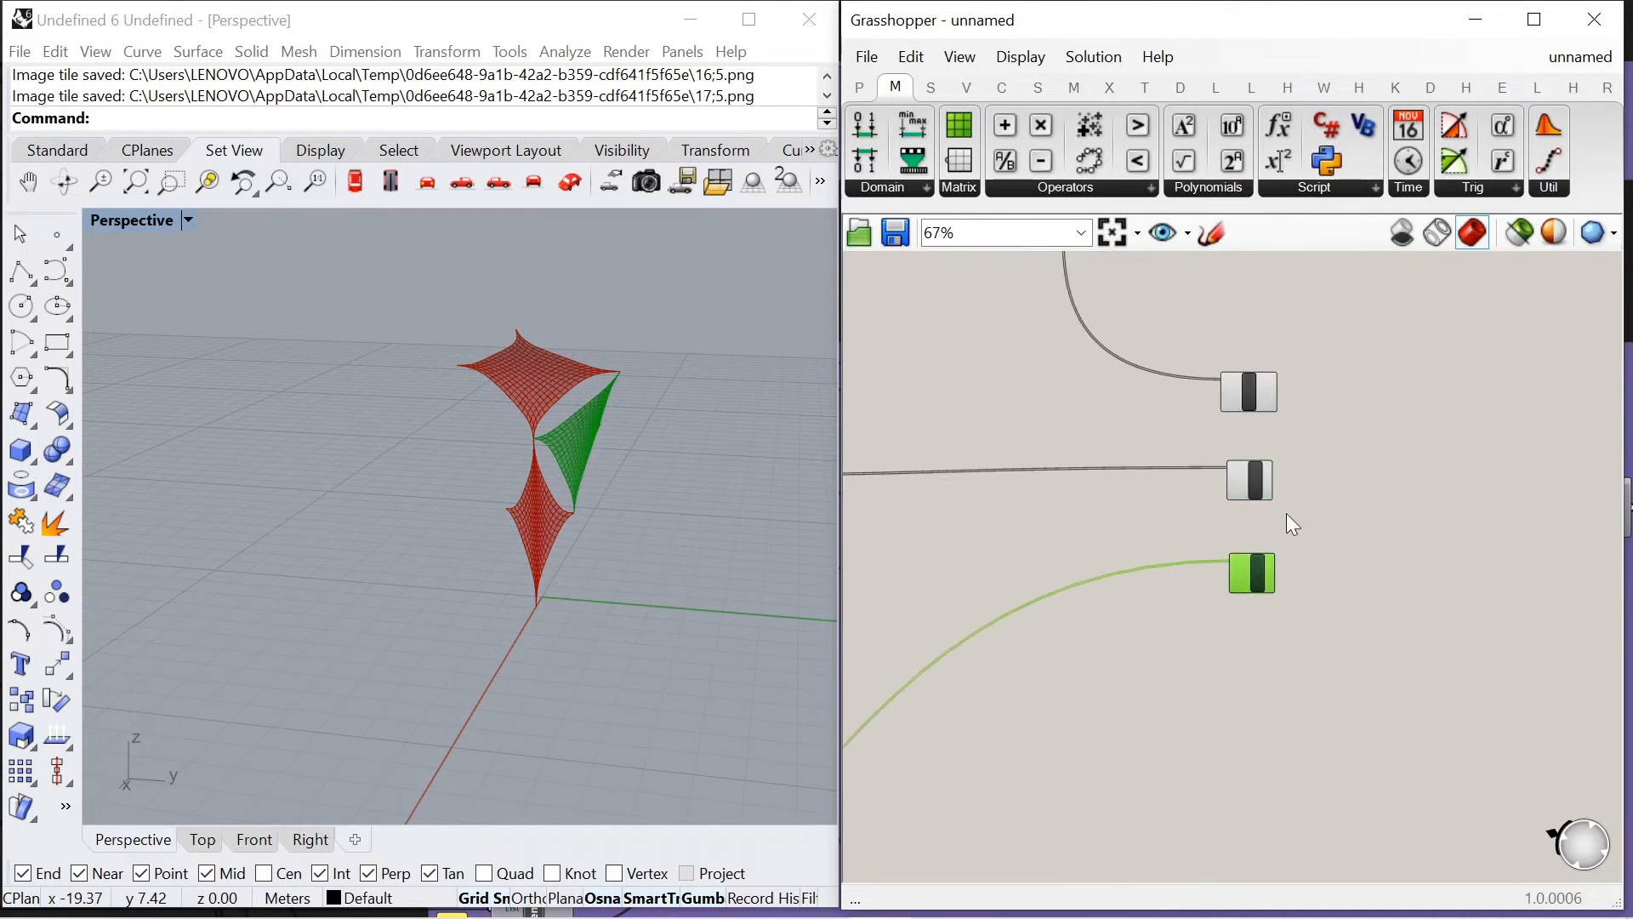
# Add a Rotate component and connect all three output List Items to its Geometry input
pyautogui.scroll(4, 1285, 517)
pyautogui.doubleClick(1285, 522)
pyautogui.write('rotate')
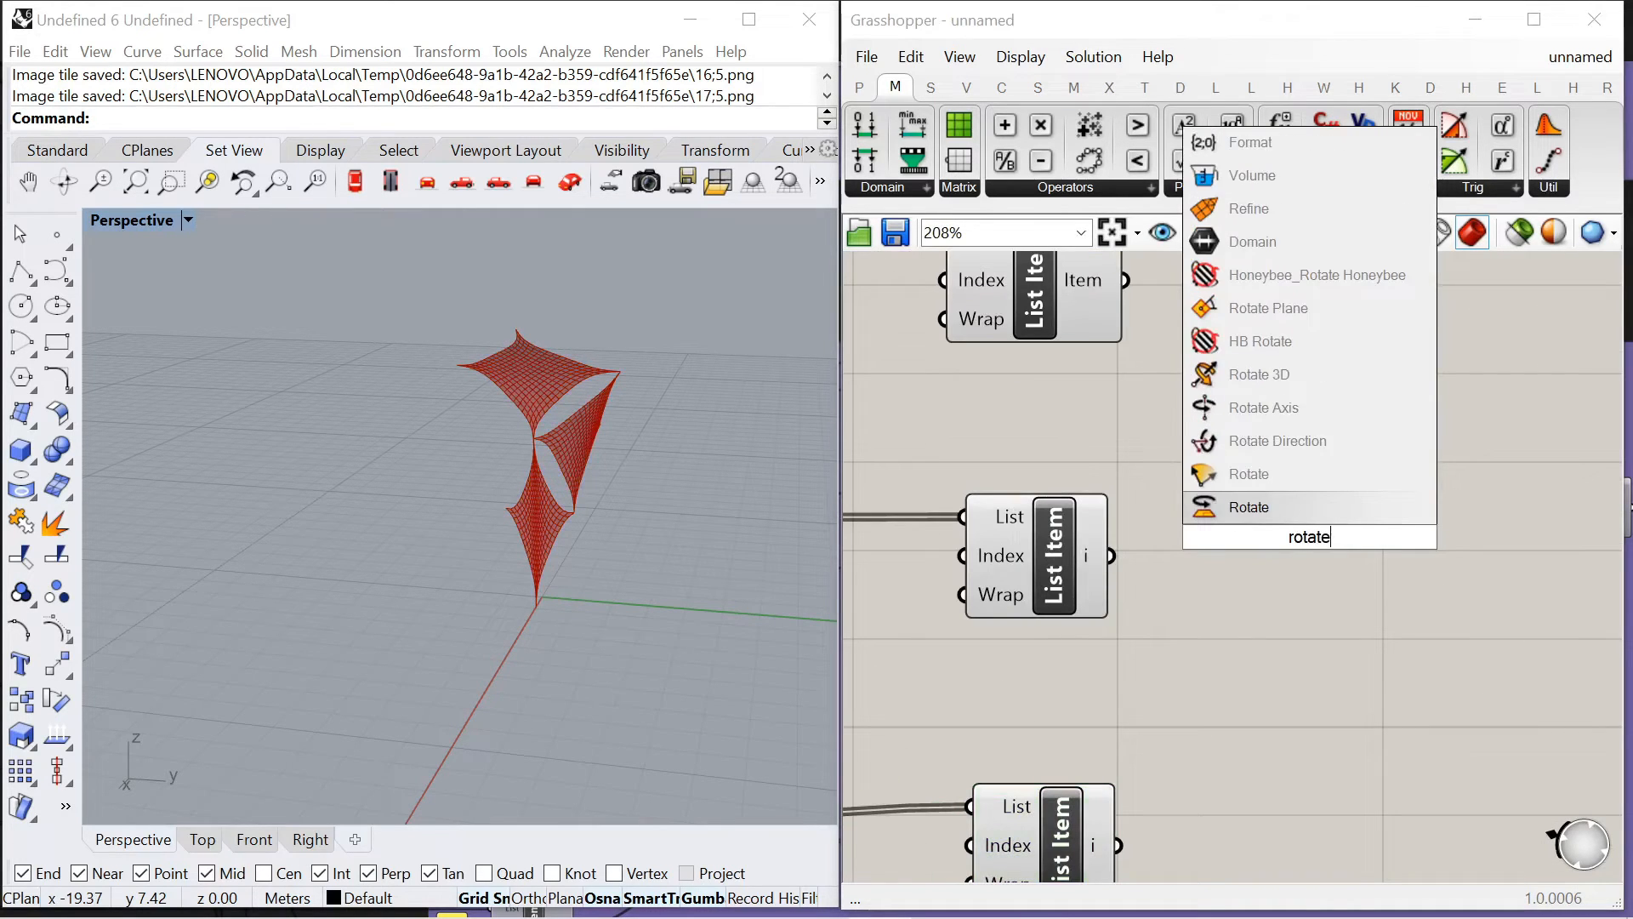
pyautogui.click(1263, 513)
pyautogui.scroll(-1, 1176, 404)
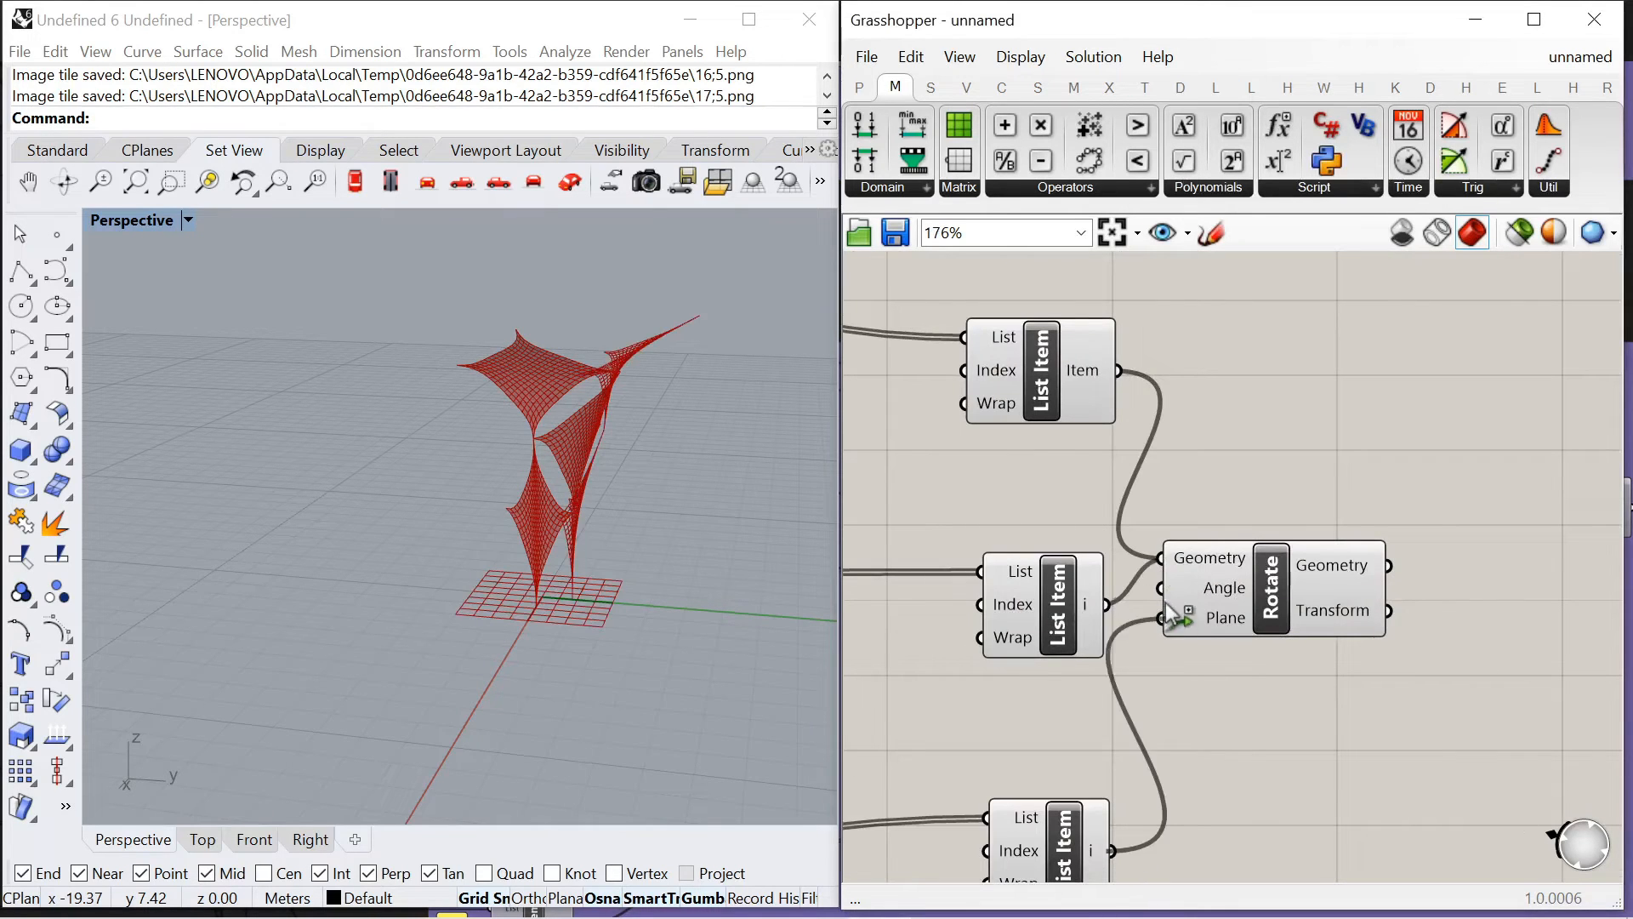
pyautogui.keyDown('shift'); pyautogui.moveTo(1165, 602); pyautogui.dragTo(1165, 565); pyautogui.keyUp('shift')
# Move the Rotate component away from the List Items and set its Angle input to degrees
pyautogui.moveTo(1265, 585); pyautogui.dragTo(1430, 620)
pyautogui.rightClick(1380, 617)
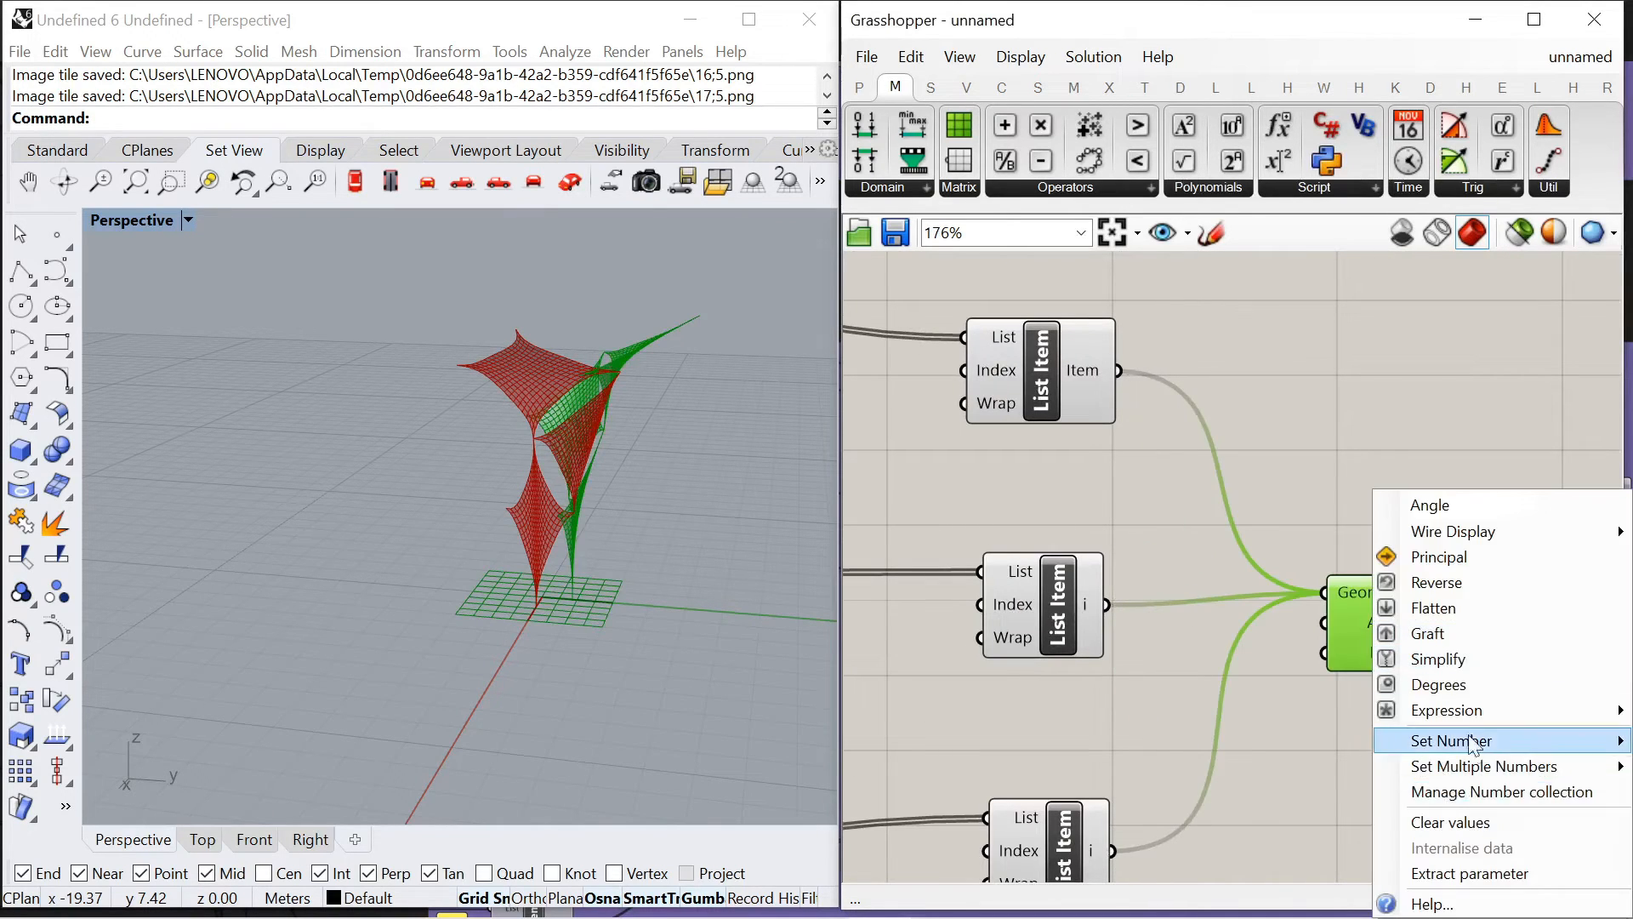
pyautogui.click(1468, 684)
# Add an XY Plane component below the List Item wires and connect it to the Rotate component's Plane input
pyautogui.scroll(-2, 1115, 550)
pyautogui.scroll(2, 1250, 587)
pyautogui.moveTo(1237, 592); pyautogui.dragTo(1352, 638)
pyautogui.doubleClick(1329, 683)
pyautogui.write('xy')
pyautogui.press('Return')
pyautogui.scroll(-2, 1321, 538)
pyautogui.moveTo(1315, 529); pyautogui.dragTo(1328, 435, button='right')
pyautogui.moveTo(1327, 588); pyautogui.dragTo(1225, 687)
pyautogui.moveTo(1420, 505); pyautogui.dragTo(1512, 516)
pyautogui.moveTo(614, 536); pyautogui.dragTo(619, 602, button='right')
pyautogui.scroll(2, 1285, 690)
pyautogui.moveTo(1242, 648); pyautogui.dragTo(1404, 616)
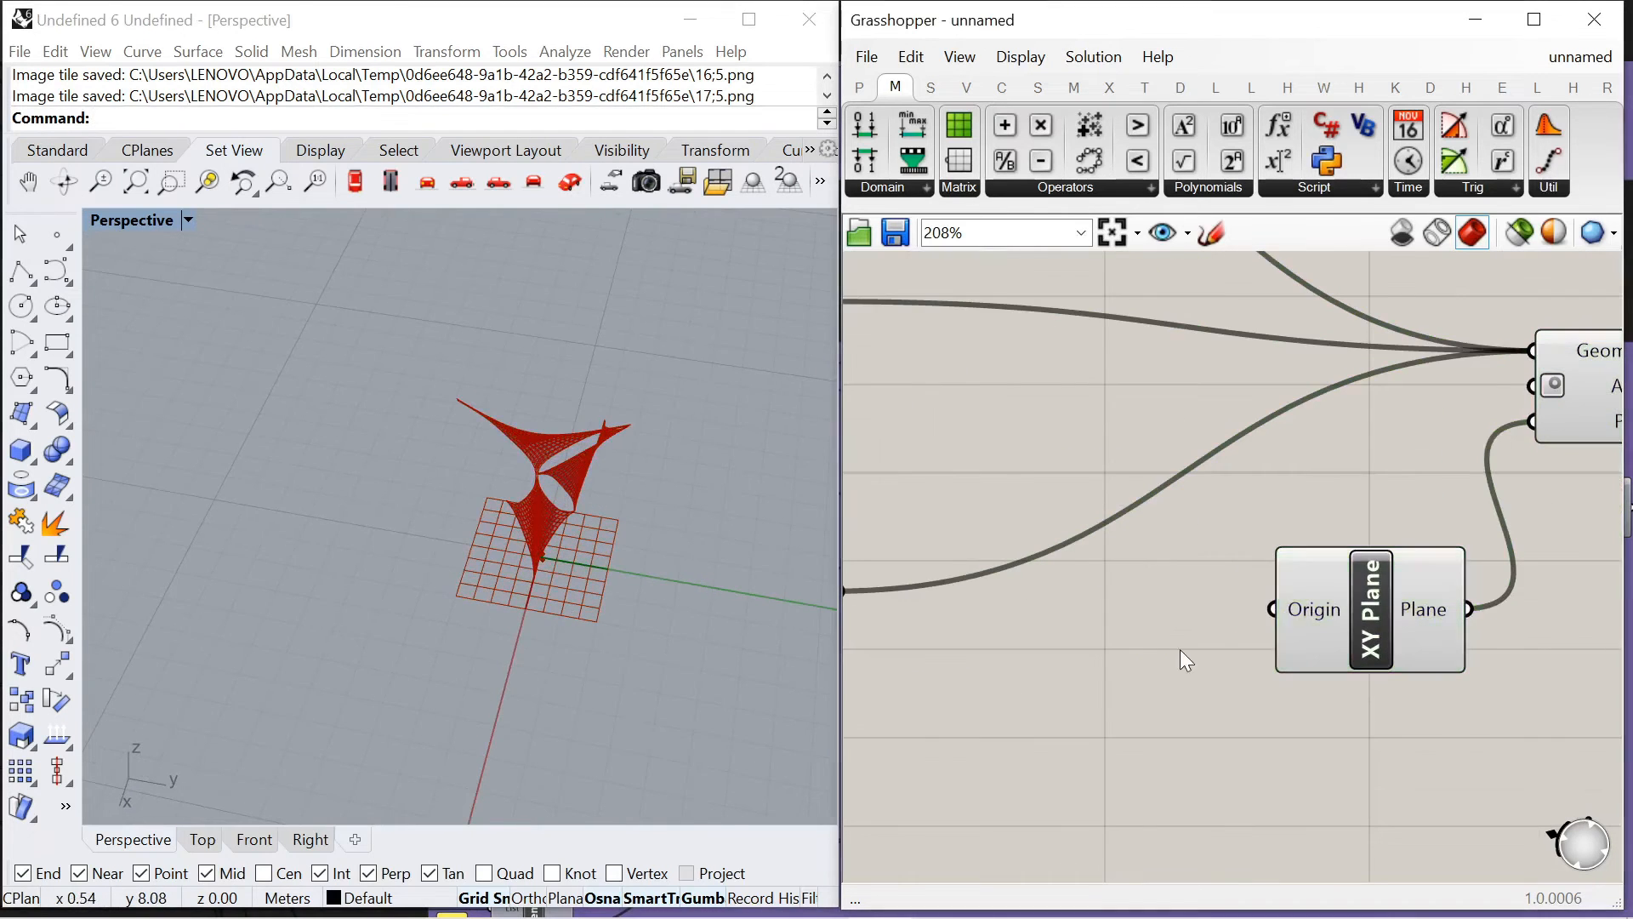
pyautogui.doubleClick(1181, 650)
pyautogui.write('"')
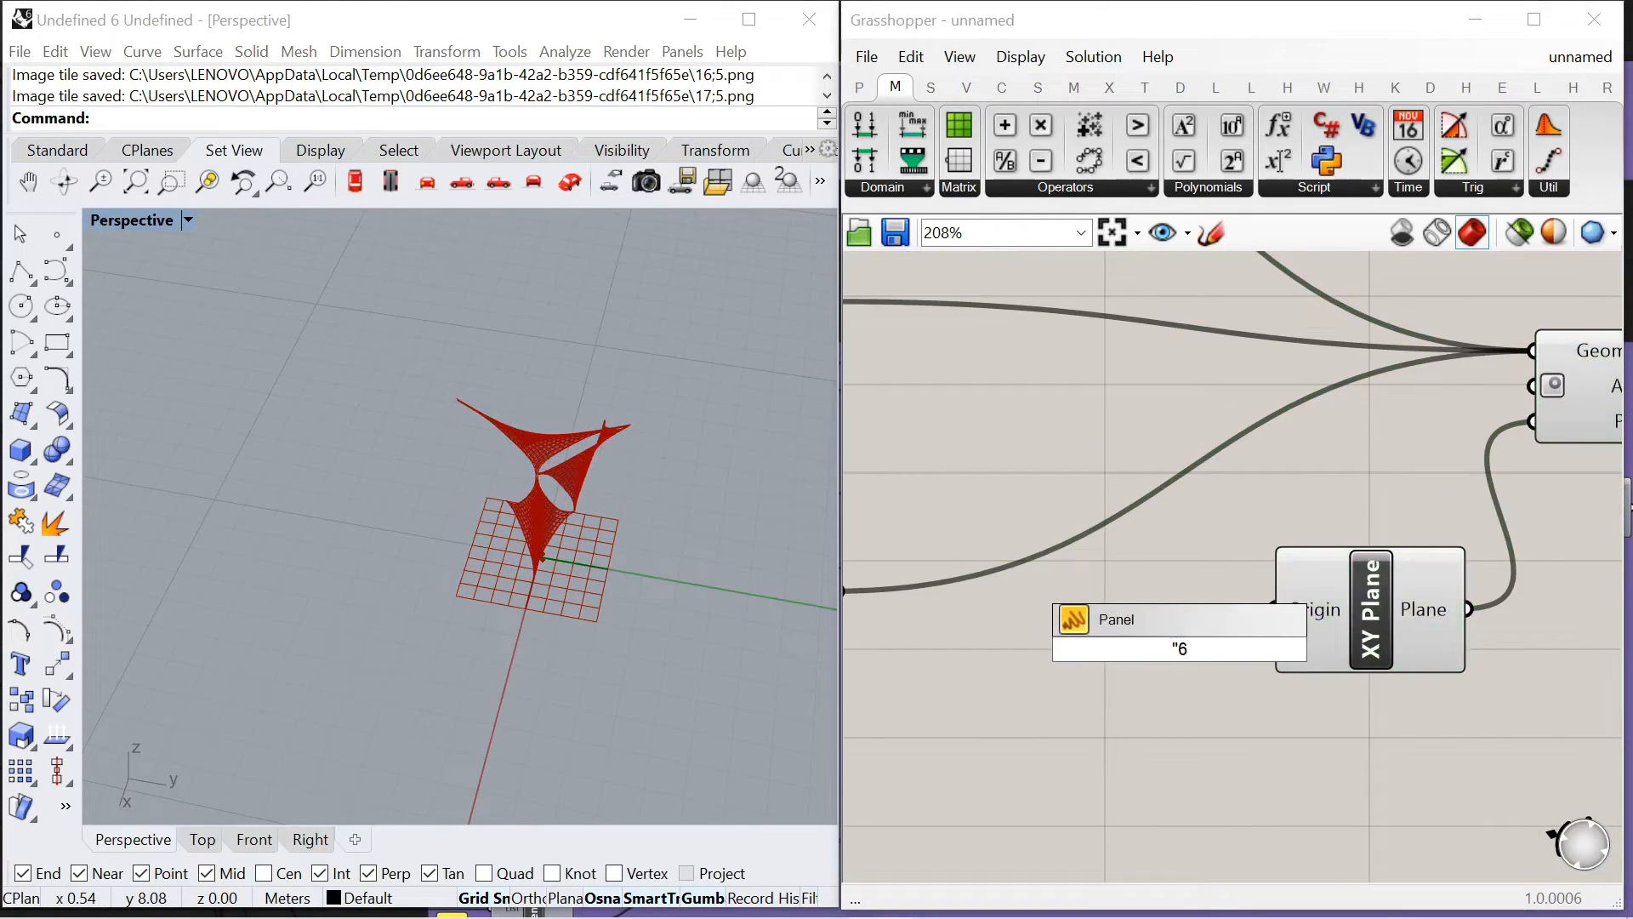
pyautogui.press('BackSpace')
# Add an empty panel beside the XY Plane component
pyautogui.doubleClick(1178, 683)
pyautogui.write('pane')
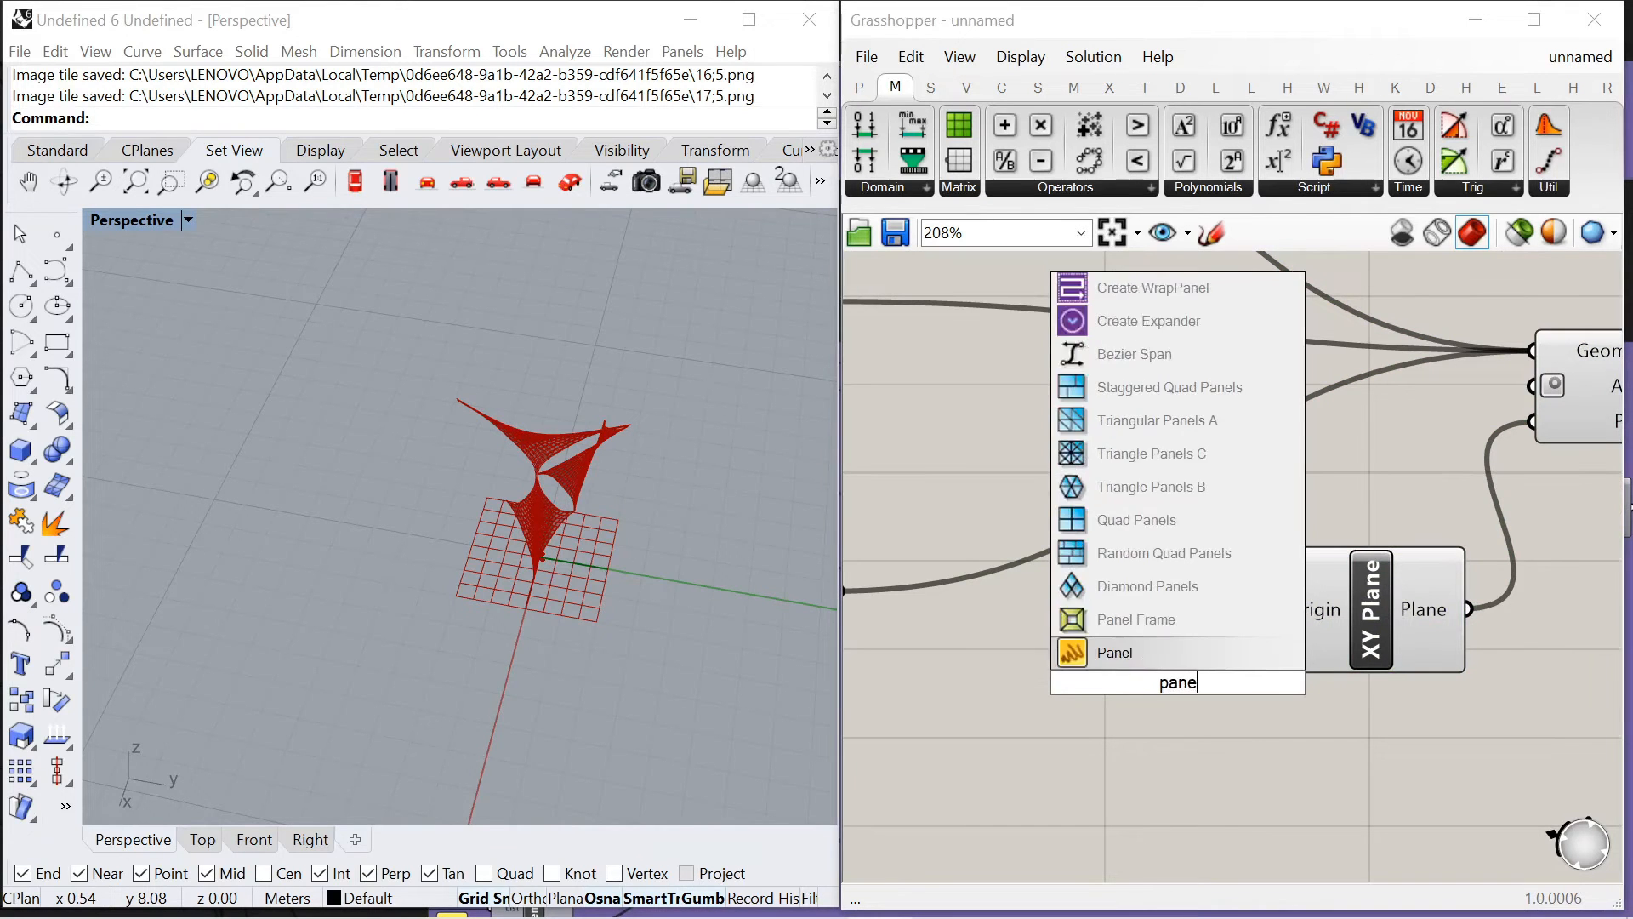
pyautogui.press('Return')
pyautogui.scroll(-3, 976, 602)
pyautogui.scroll(3, 1291, 427)
pyautogui.click(1232, 592)
pyautogui.moveTo(1111, 586); pyautogui.dragTo(1089, 585)
# Turn off Multiline Data for the panel and enter 0, 120 and 240 on separate lines
pyautogui.rightClick(1089, 585)
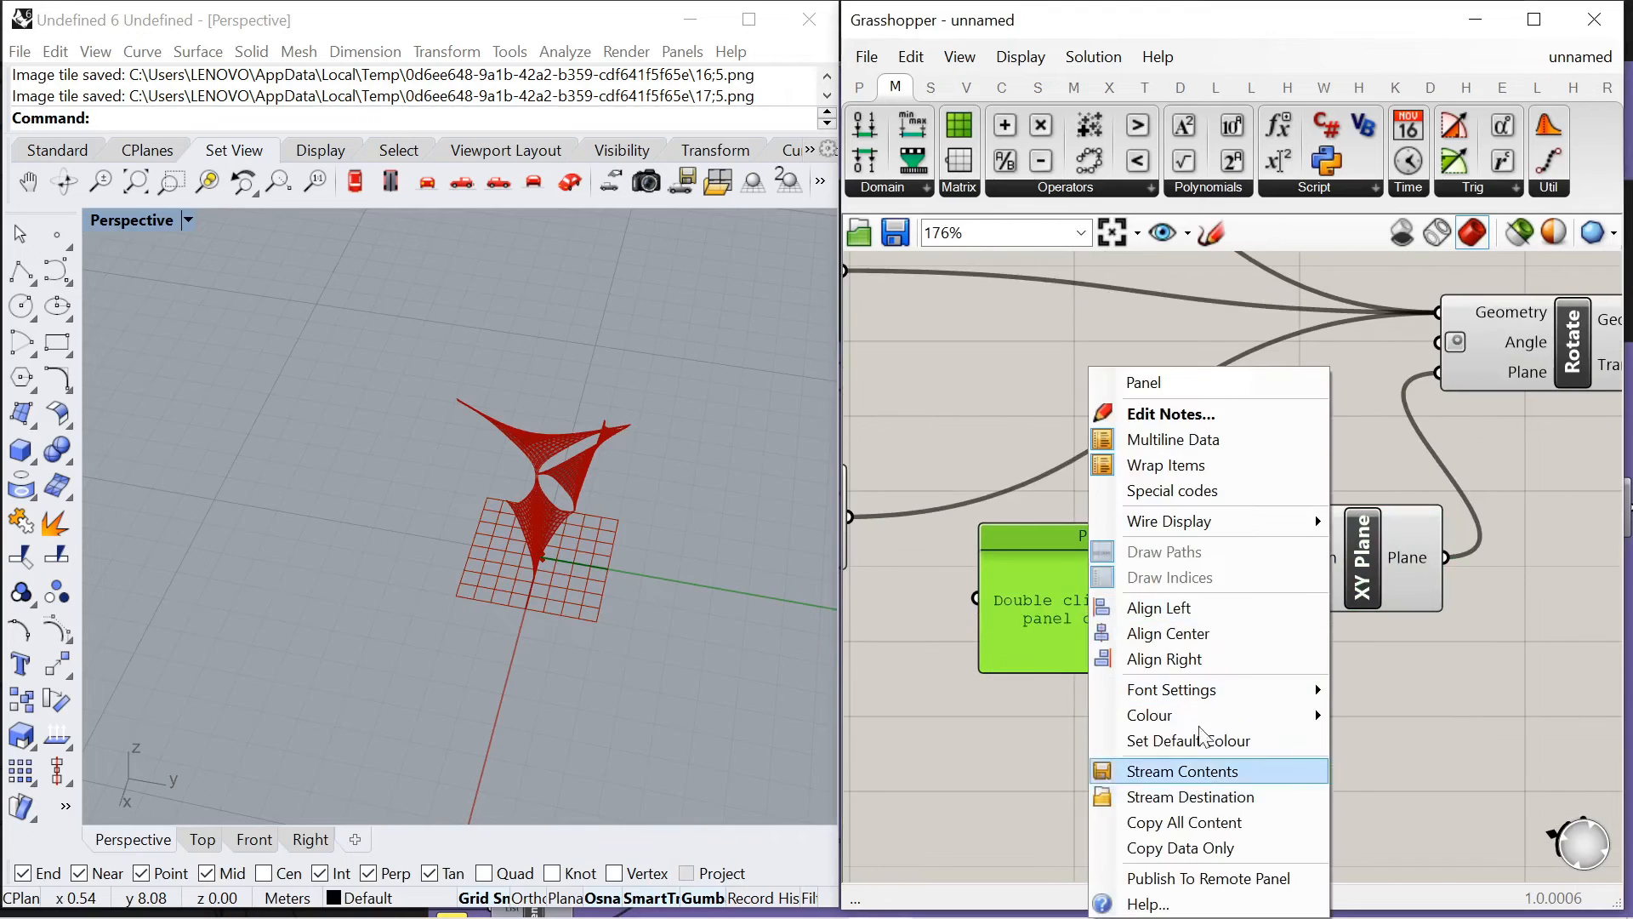
pyautogui.click(1172, 440)
pyautogui.doubleClick(1072, 607)
pyautogui.write('0')
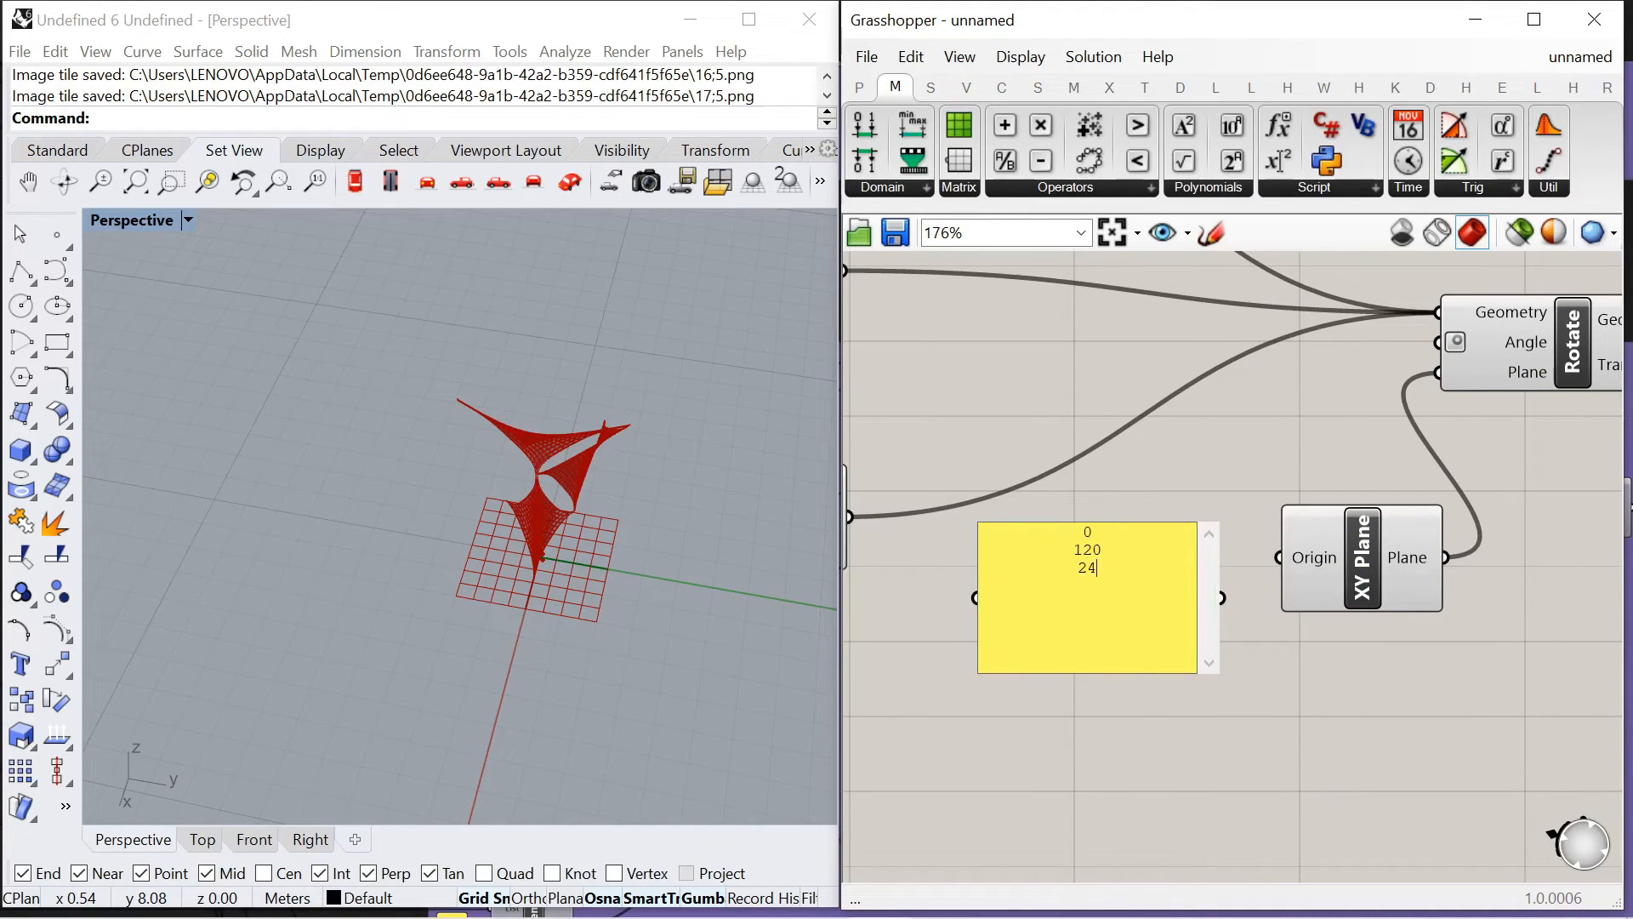
pyautogui.click(1228, 607)
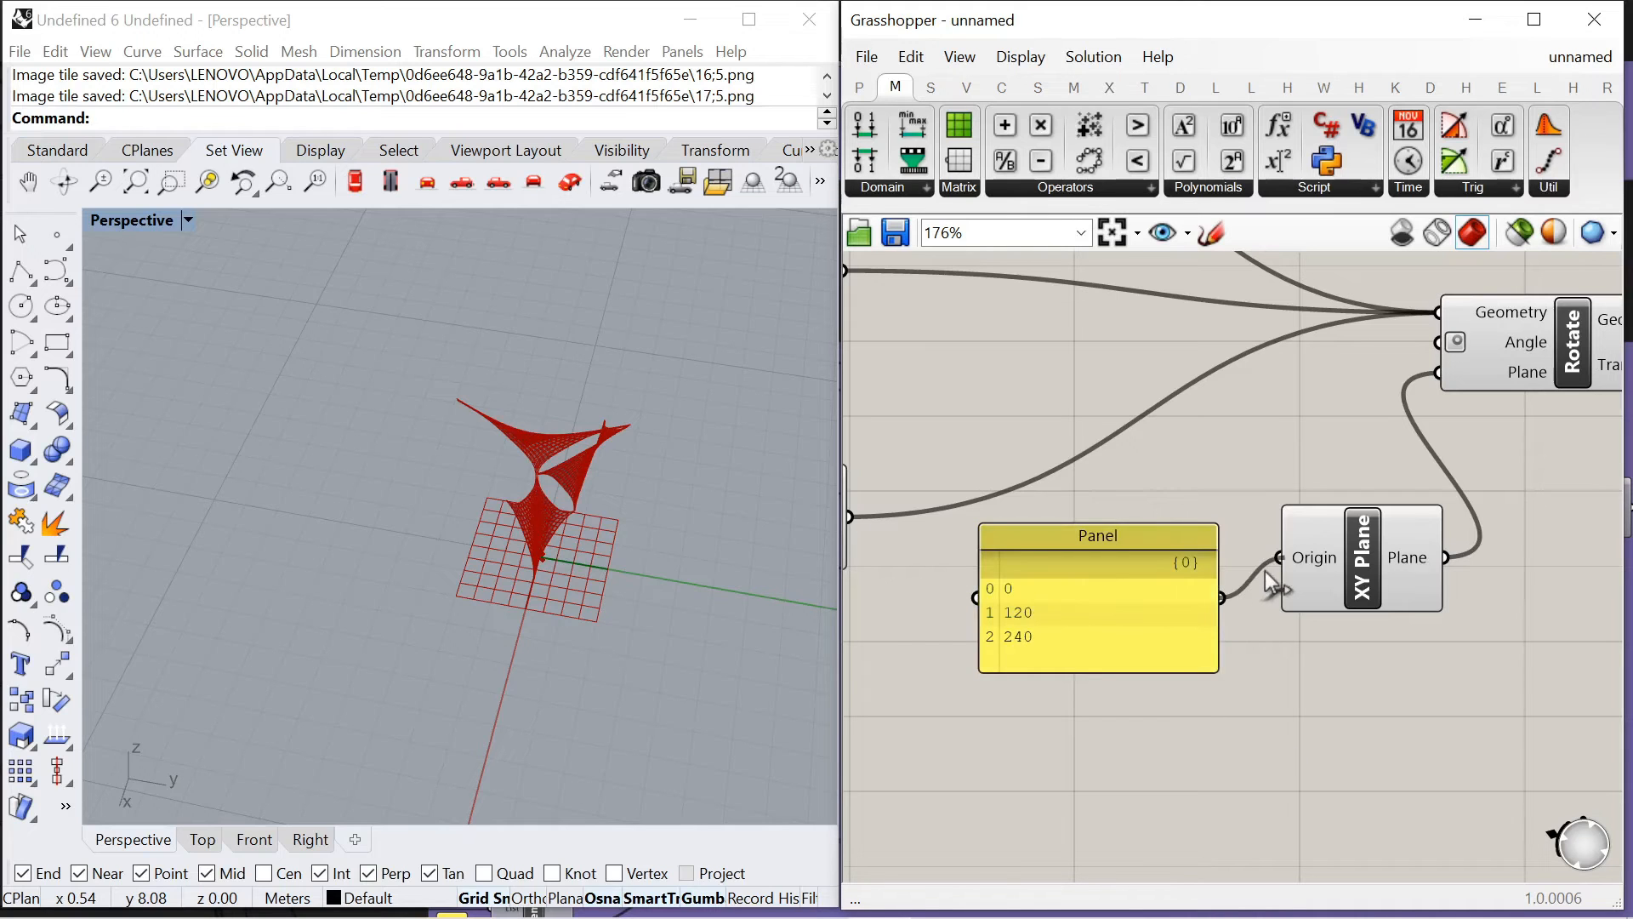
# Try to connect the panel of rotation values to the Origin input of the XY Plane component
pyautogui.moveTo(1264, 570); pyautogui.dragTo(1266, 575)
pyautogui.scroll(-2, 1268, 599)
pyautogui.moveTo(1237, 558); pyautogui.dragTo(1185, 534, button='right')
pyautogui.scroll(3, 1186, 534)
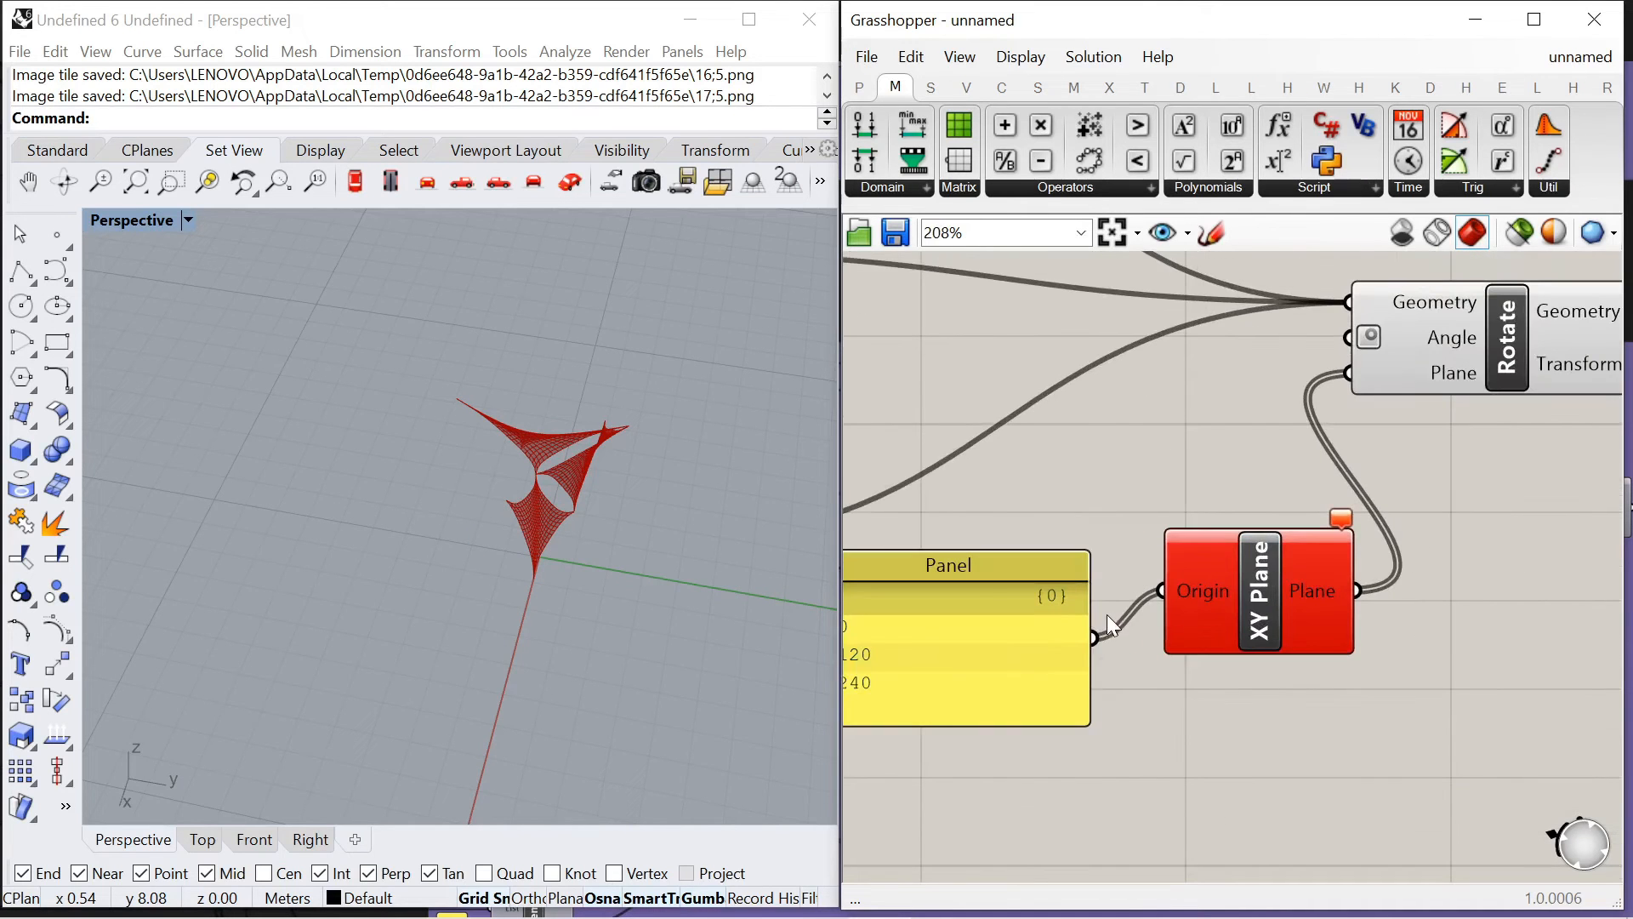
# Delete the XY Plane component and connect the panel of rotation values to the Rotate component's Angle input
pyautogui.scroll(-3, 1253, 541)
pyautogui.scroll(3, 1246, 565)
pyautogui.click(1244, 563)
pyautogui.press('Delete')
pyautogui.scroll(-3, 1098, 513)
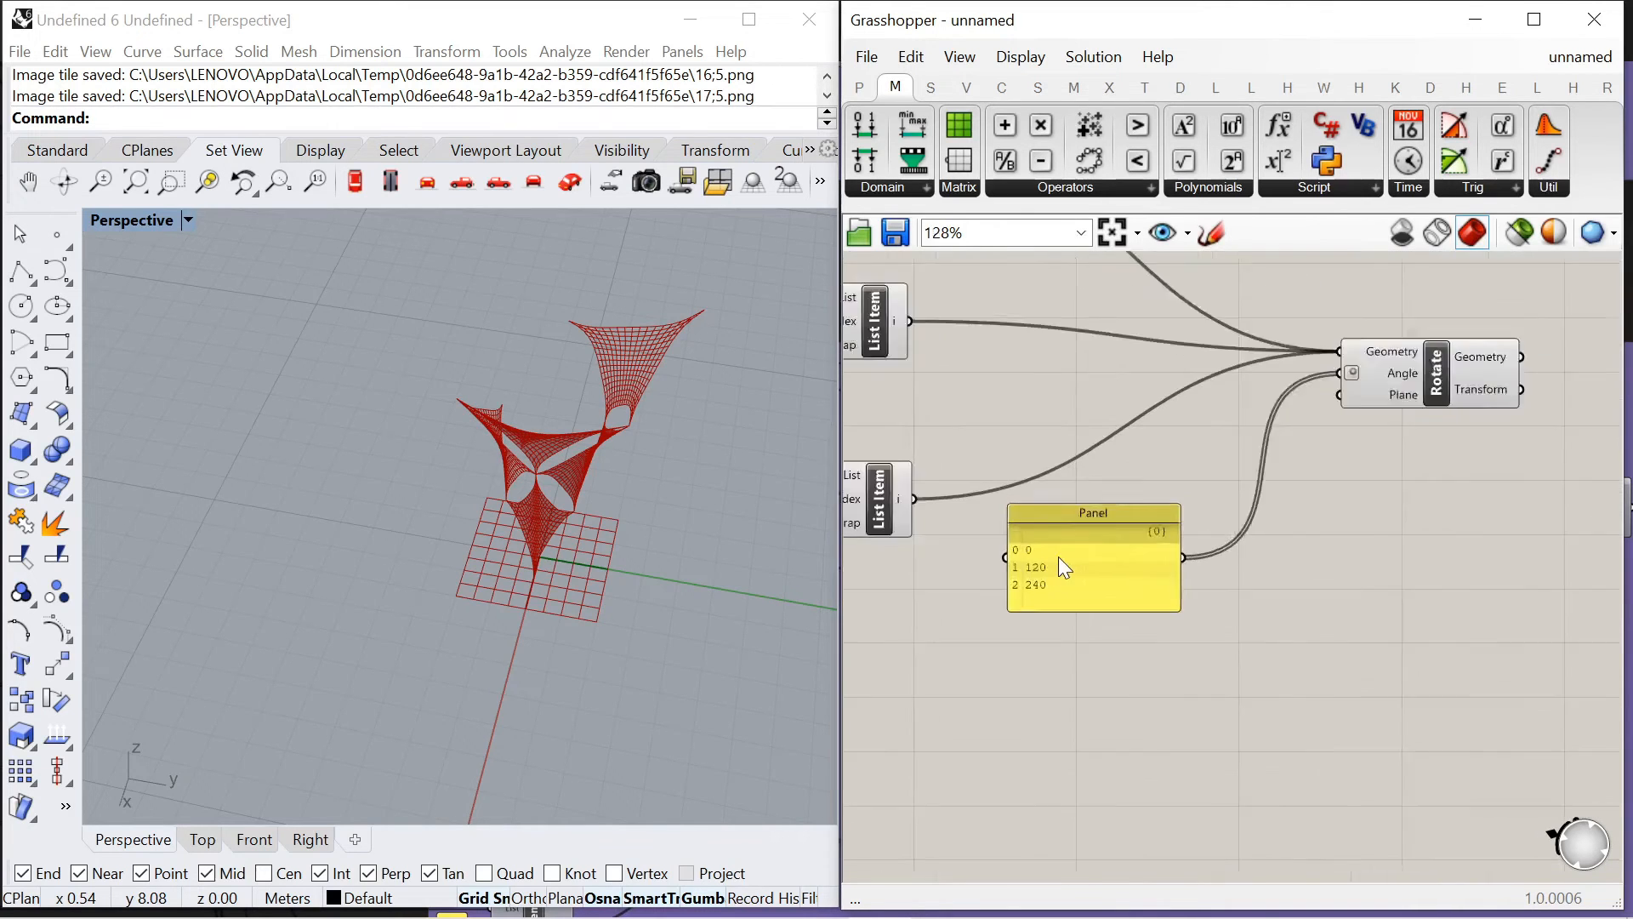
pyautogui.scroll(2, 1059, 558)
pyautogui.moveTo(1058, 559); pyautogui.dragTo(1142, 512)
pyautogui.moveTo(556, 558); pyautogui.dragTo(416, 467, button='right')
pyautogui.scroll(-1, 1226, 405)
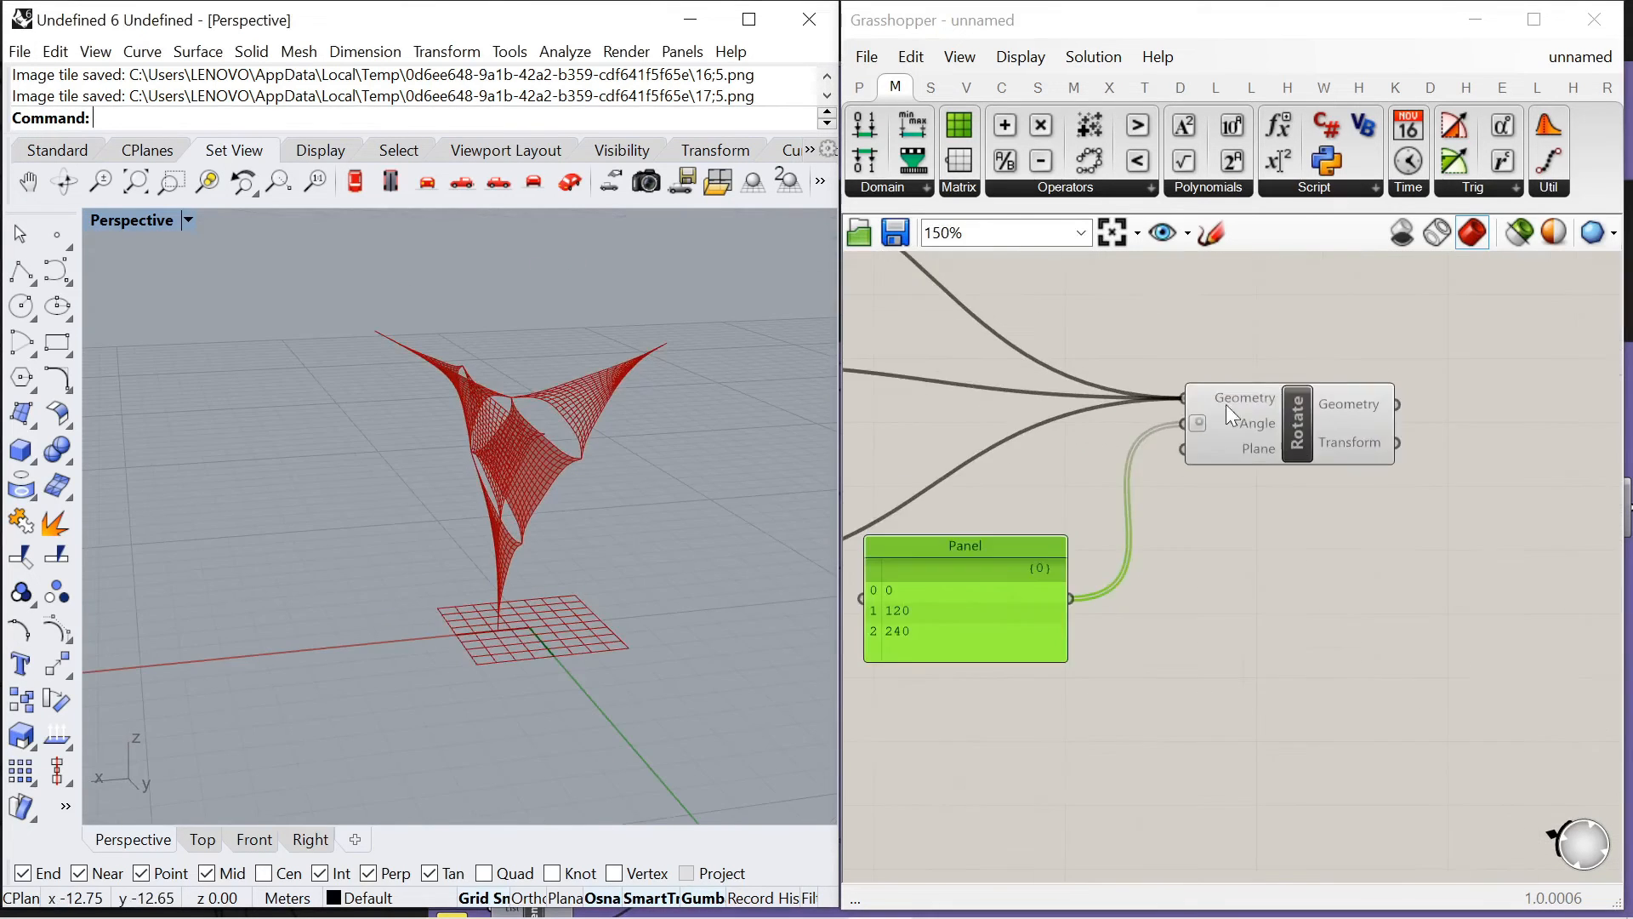
# Graft the Geometry input of the Rotate component
pyautogui.scroll(4, 1232, 402)
pyautogui.rightClick(1237, 397)
pyautogui.click(1300, 597)
pyautogui.moveTo(552, 489); pyautogui.dragTo(612, 502, button='right')
pyautogui.scroll(-6, 1058, 364)
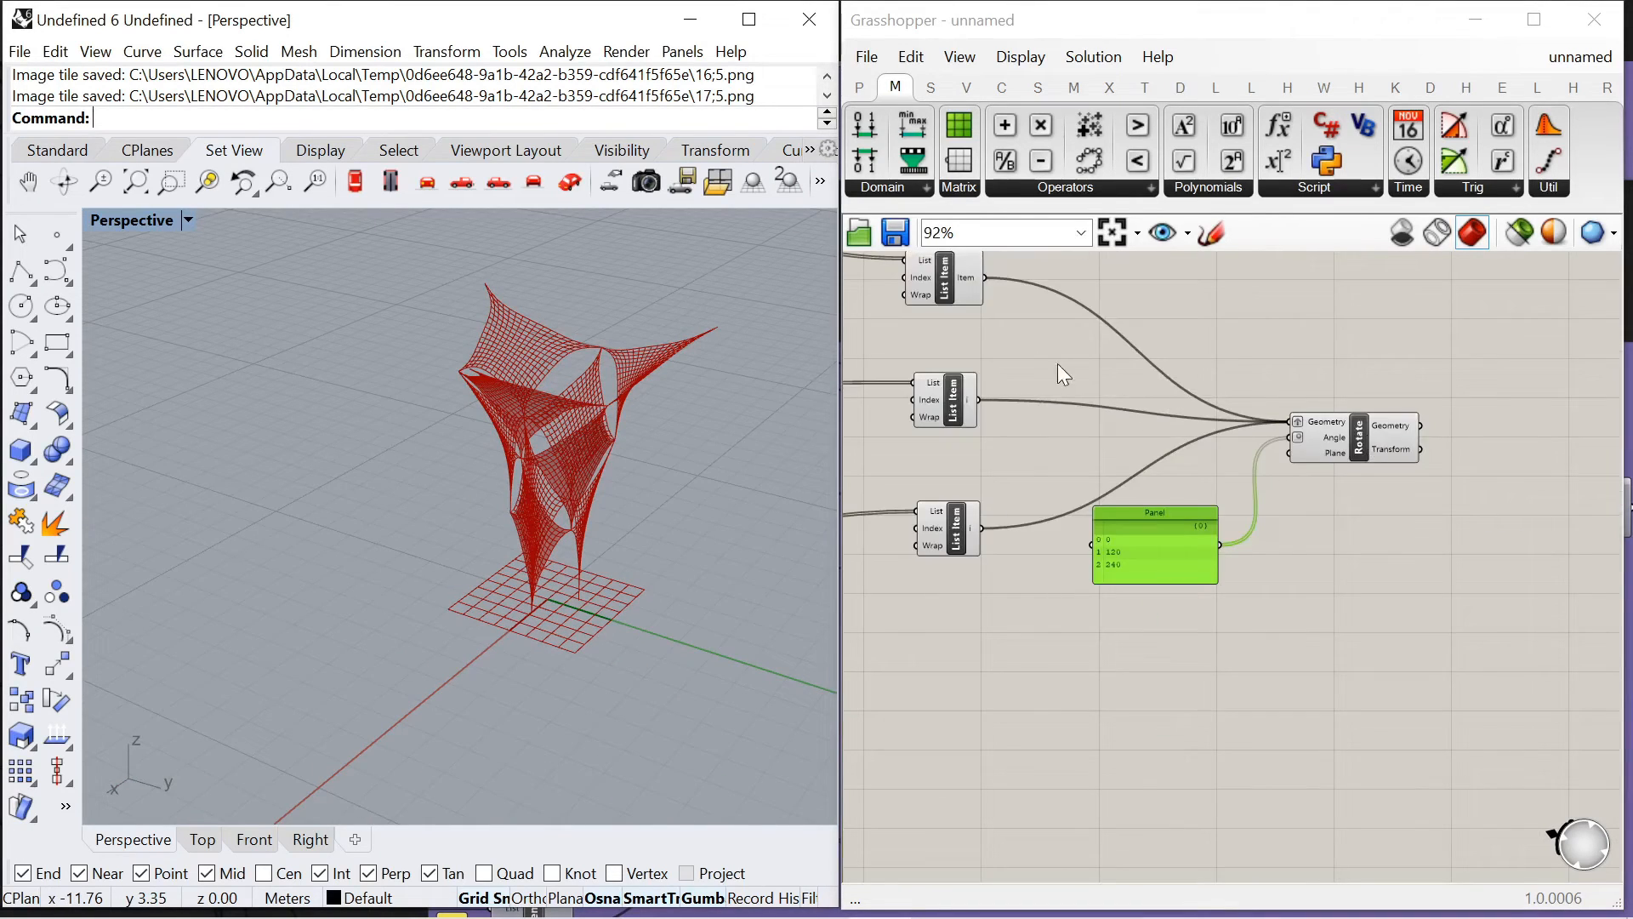
# Turn off the preview of the three List Item components feeding the Rotate component
pyautogui.moveTo(1061, 354); pyautogui.dragTo(1129, 564)
pyautogui.rightClick(1184, 359)
pyautogui.click(1258, 400)
# Add a Custom Preview component and connect the Rotate component's Geometry output to it
pyautogui.scroll(5, 1315, 487)
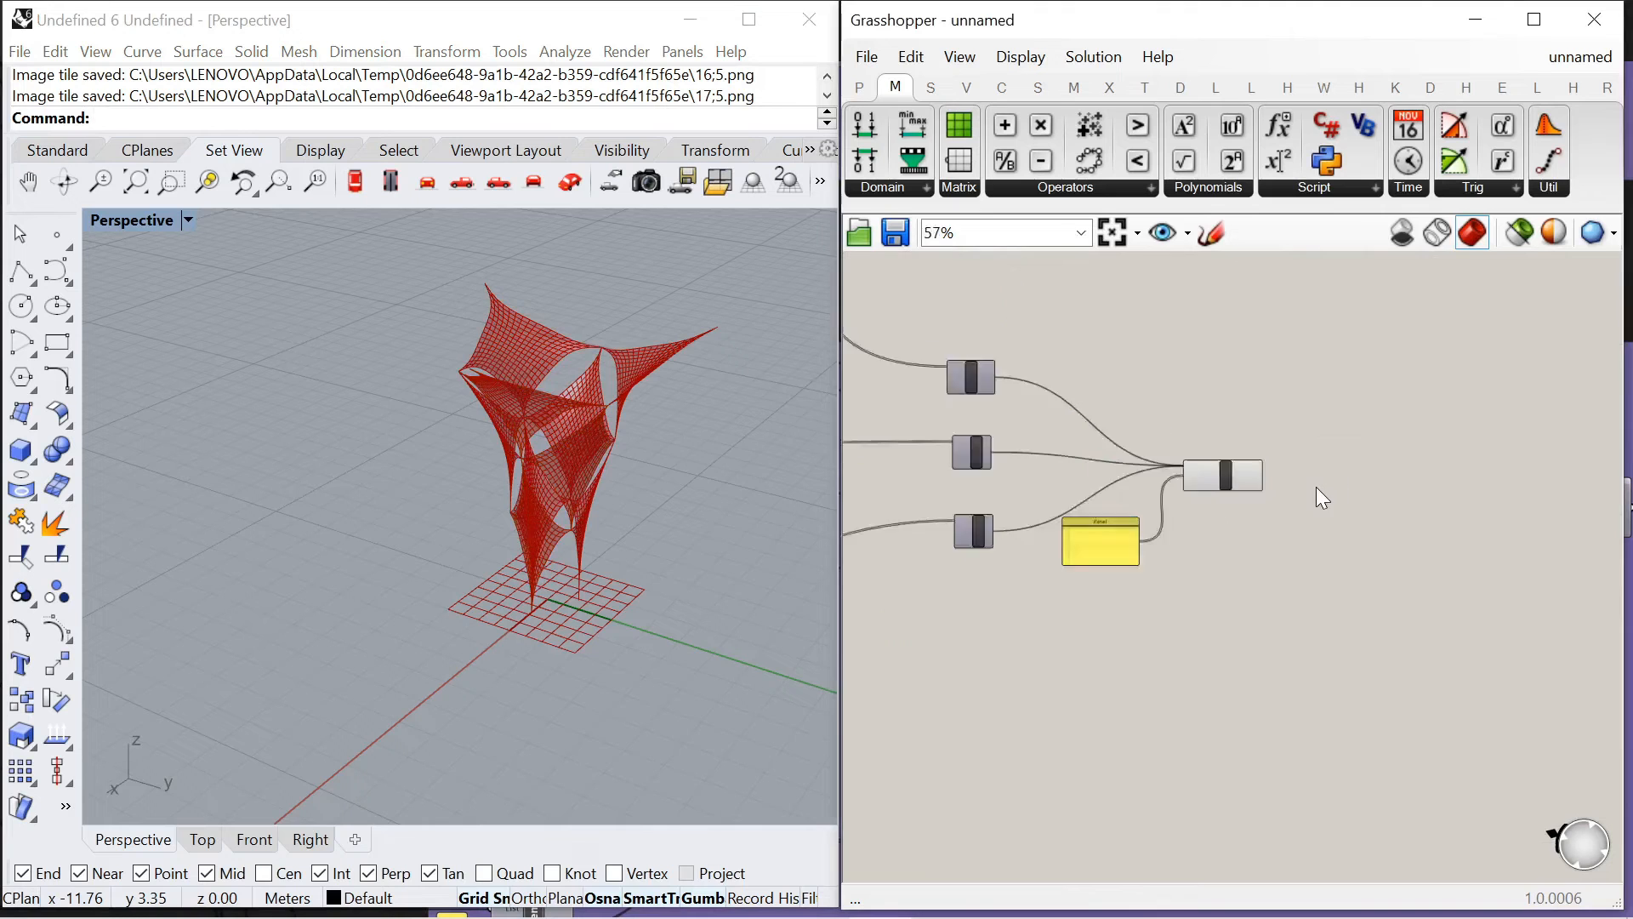
pyautogui.doubleClick(1318, 485)
pyautogui.write('previe')
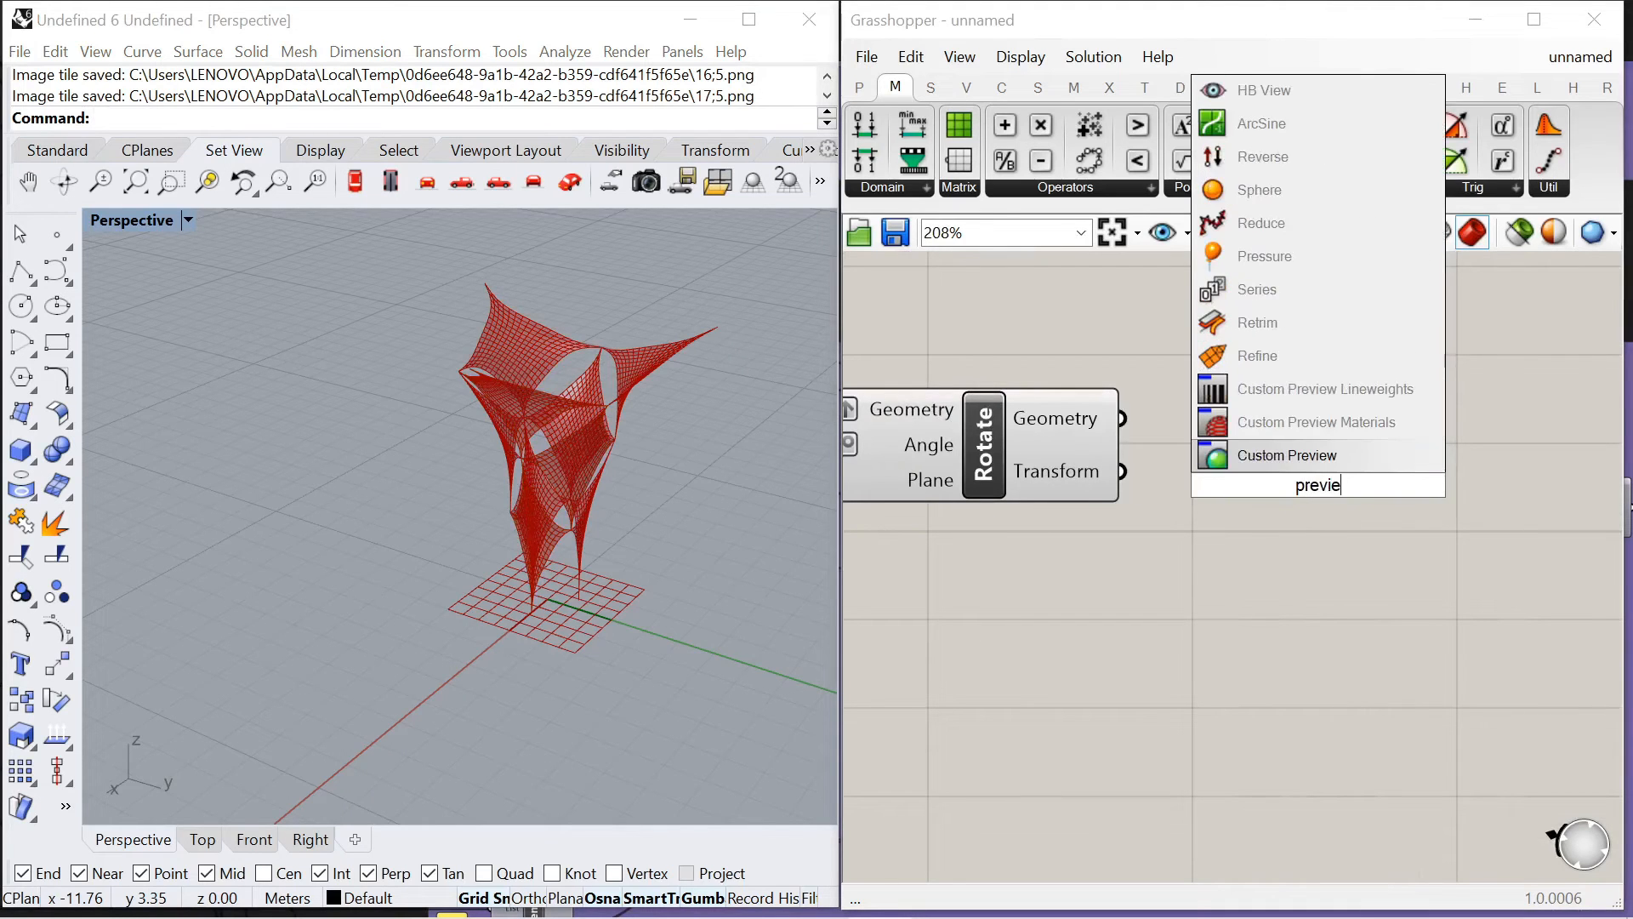
pyautogui.press('Return')
pyautogui.moveTo(1123, 418); pyautogui.dragTo(1413, 449)
pyautogui.click(1318, 457)
pyautogui.scroll(-3, 1347, 450)
# Turn off the preview of the Rotate component
pyautogui.click(1208, 459)
pyautogui.rightClick(1158, 324)
pyautogui.click(1220, 361)
pyautogui.click(1249, 361)
# Tidy the three List Items, the panel, Rotate and Custom Preview, and group them together
pyautogui.scroll(-2, 1144, 489)
pyautogui.moveTo(1161, 466); pyautogui.dragTo(1190, 467)
pyautogui.moveTo(1008, 538); pyautogui.dragTo(1041, 538)
pyautogui.click(1276, 504)
pyautogui.scroll(-8, 1295, 500)
pyautogui.moveTo(1095, 401); pyautogui.dragTo(1368, 600)
pyautogui.rightClick(1309, 361)
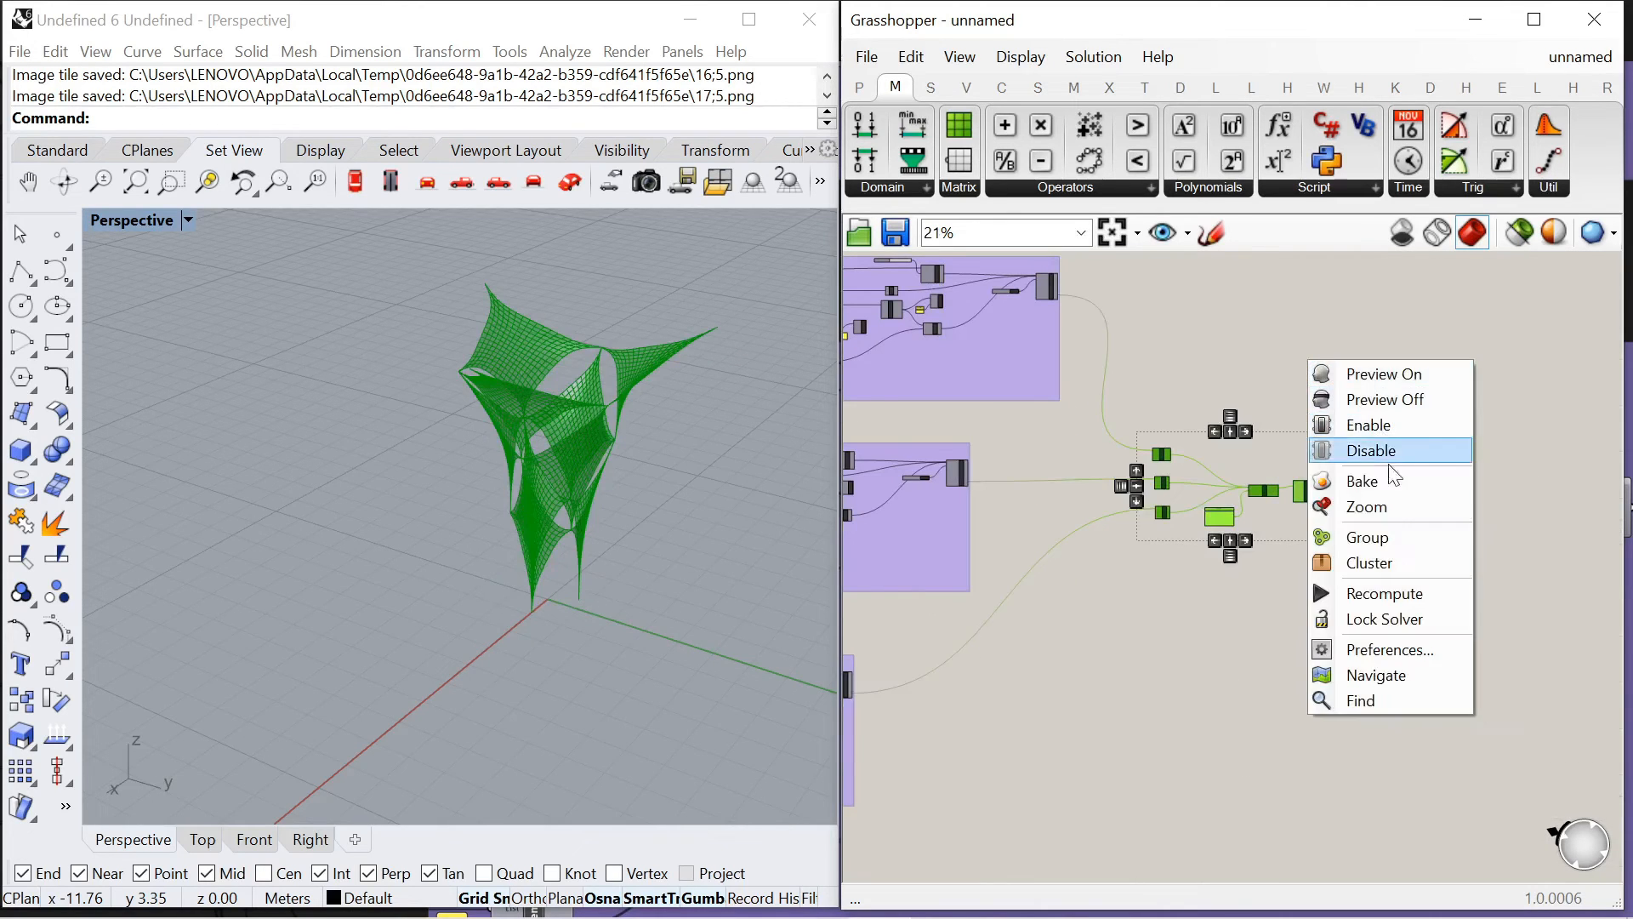
pyautogui.click(1391, 540)
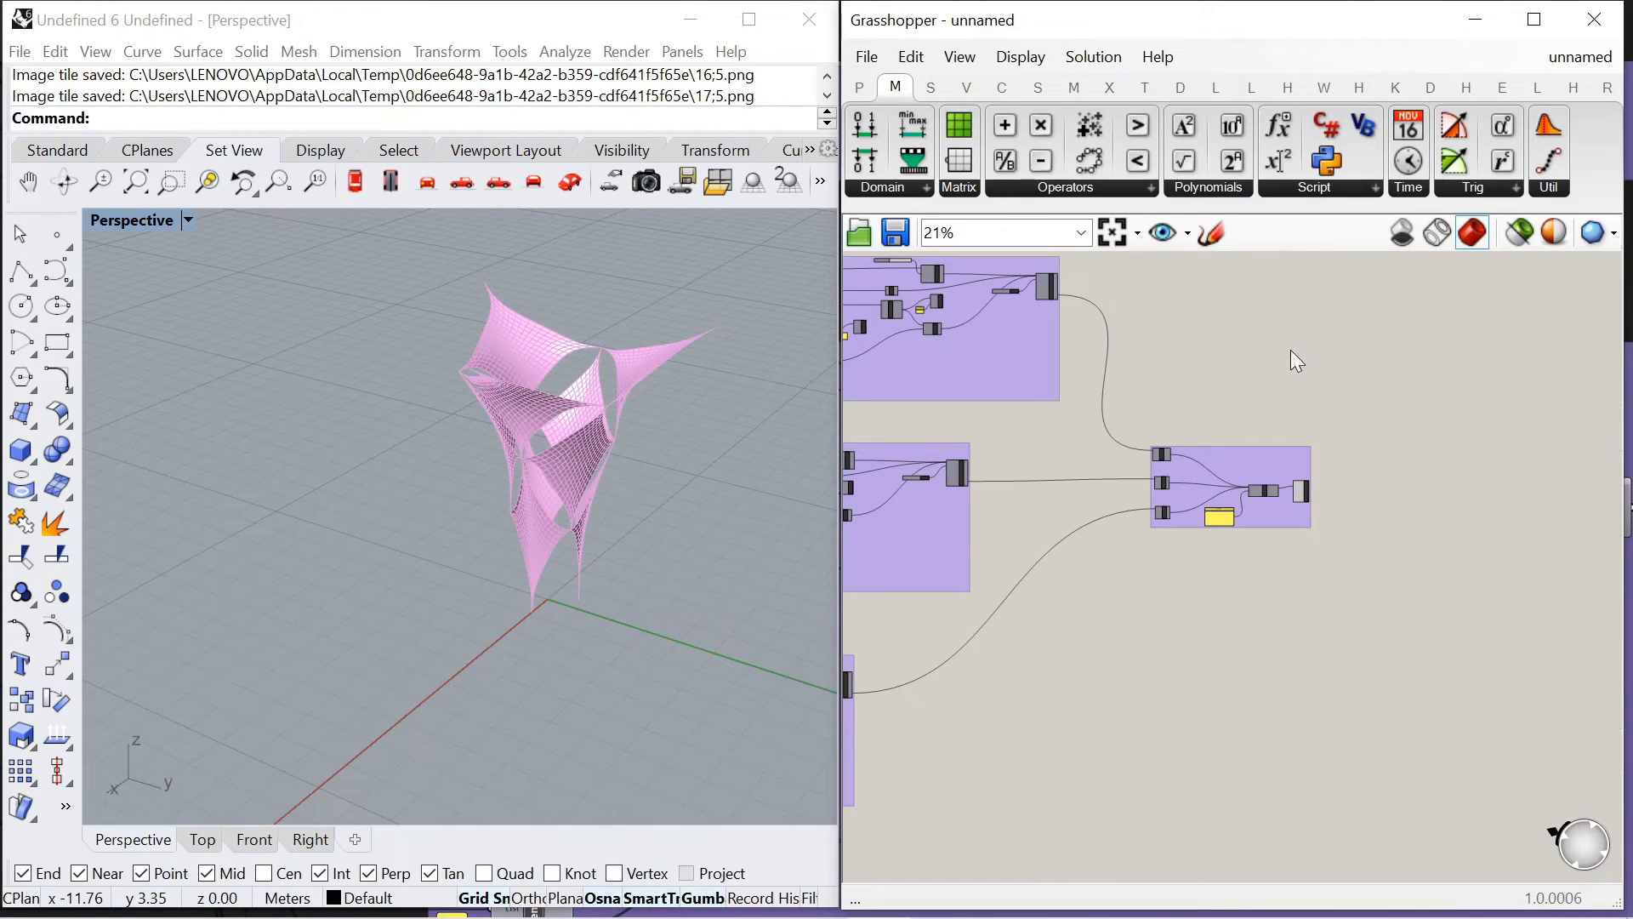
# Add a Curve parameter in the empty canvas area below the Explode Tree components
pyautogui.scroll(-8, 1378, 376)
pyautogui.scroll(10, 945, 400)
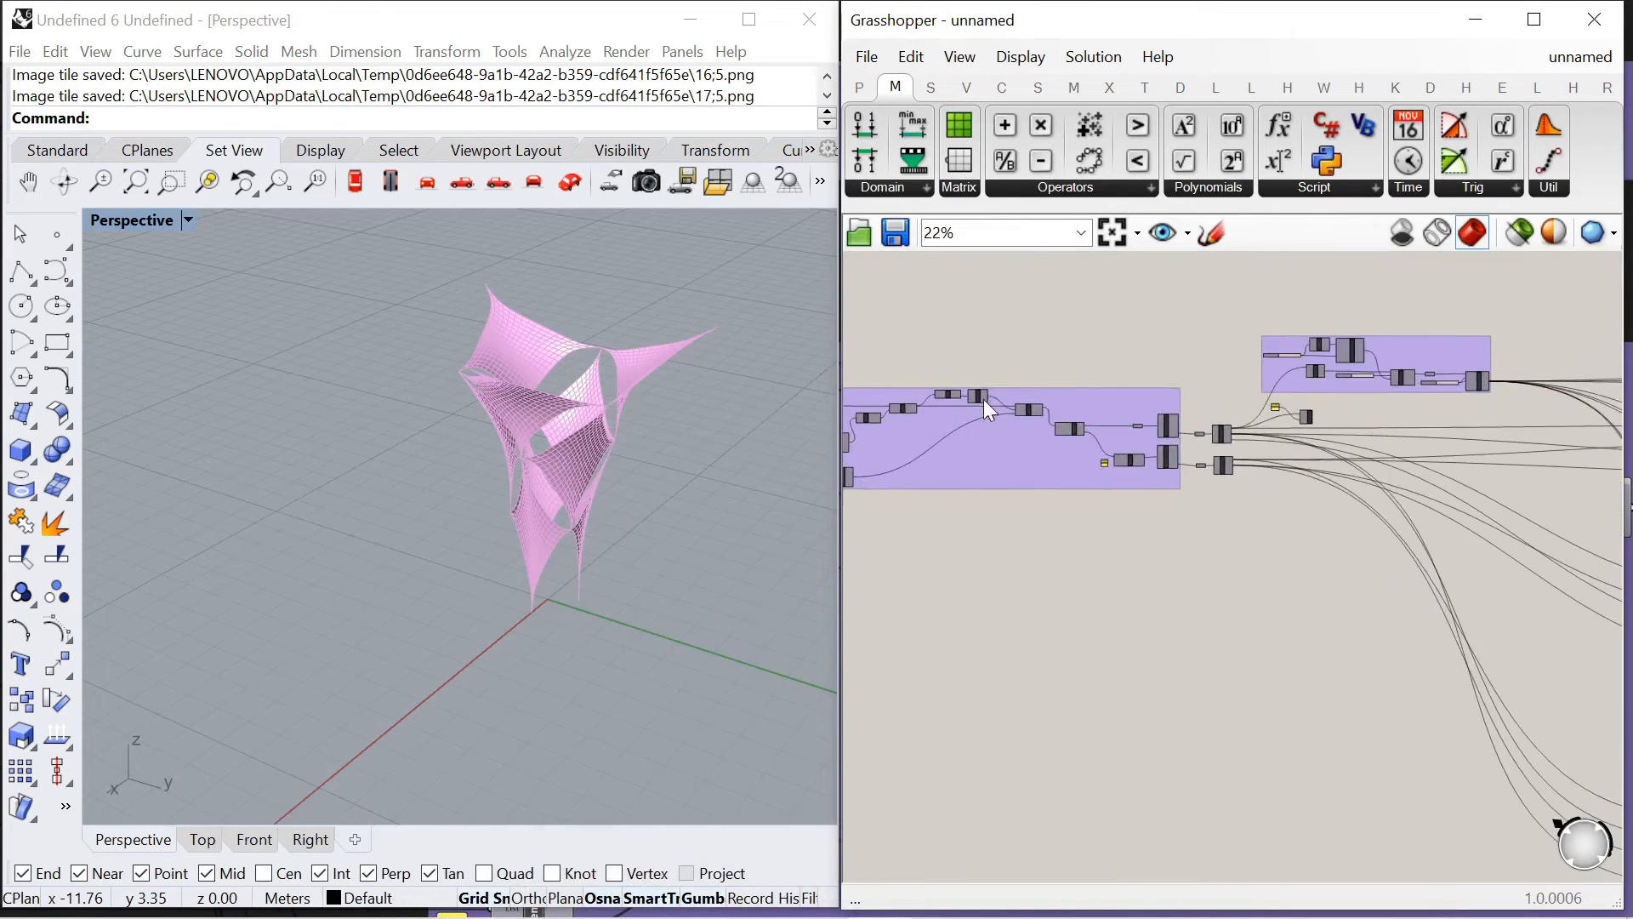
pyautogui.scroll(3, 1253, 489)
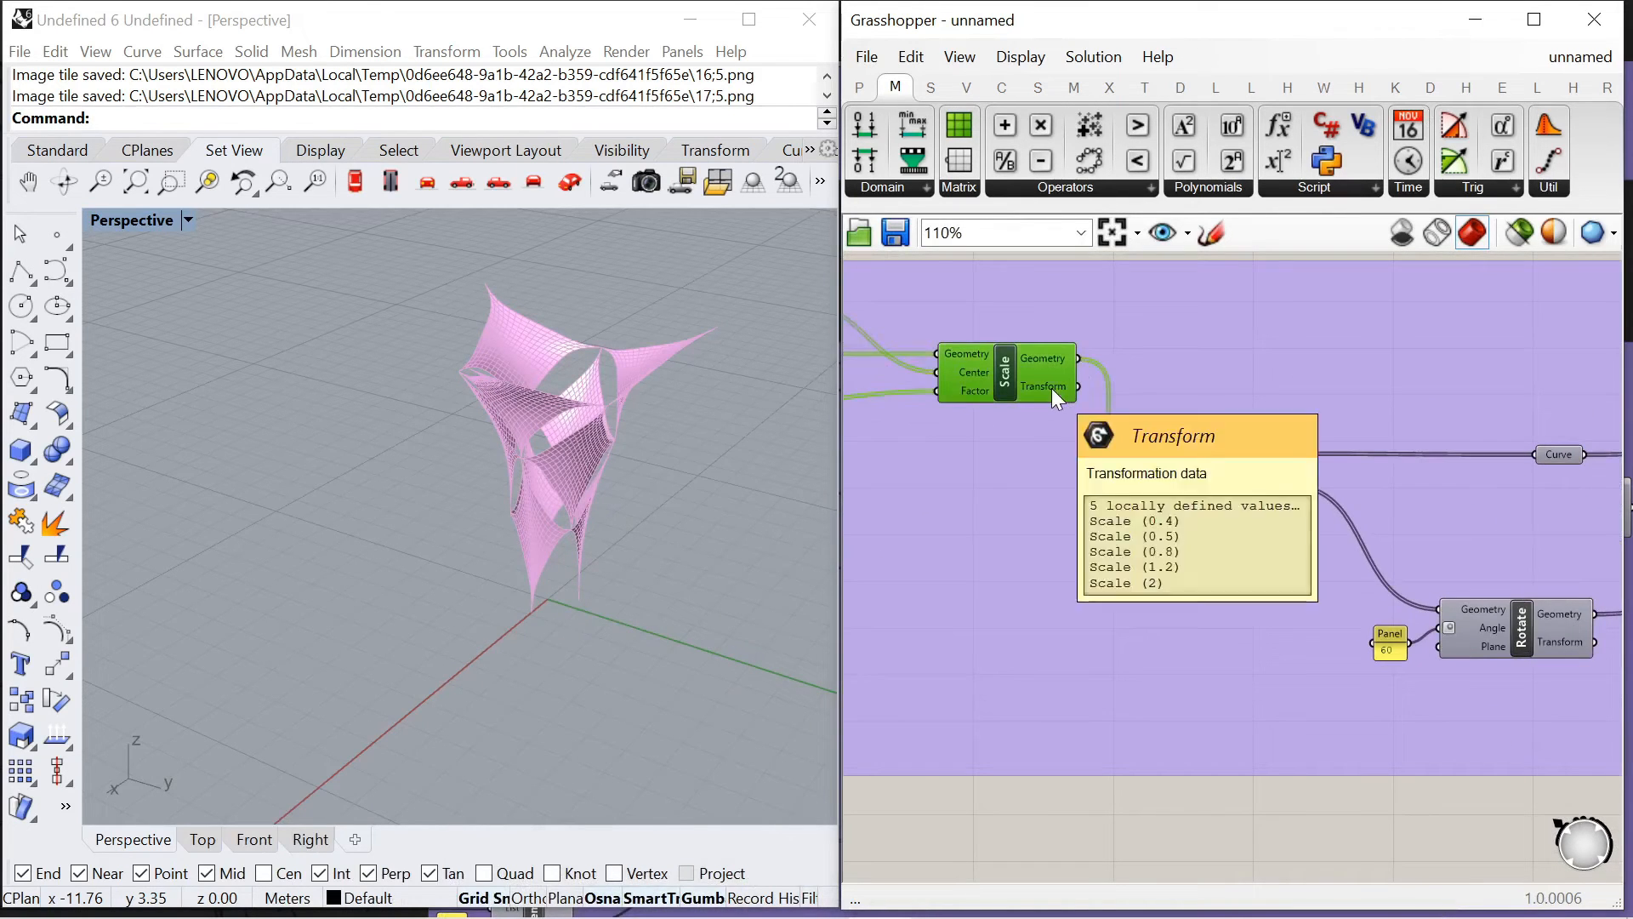
pyautogui.click(1051, 388)
pyautogui.scroll(-2, 1140, 410)
pyautogui.scroll(2, 1131, 340)
pyautogui.scroll(-2, 1157, 317)
pyautogui.doubleClick(1190, 302)
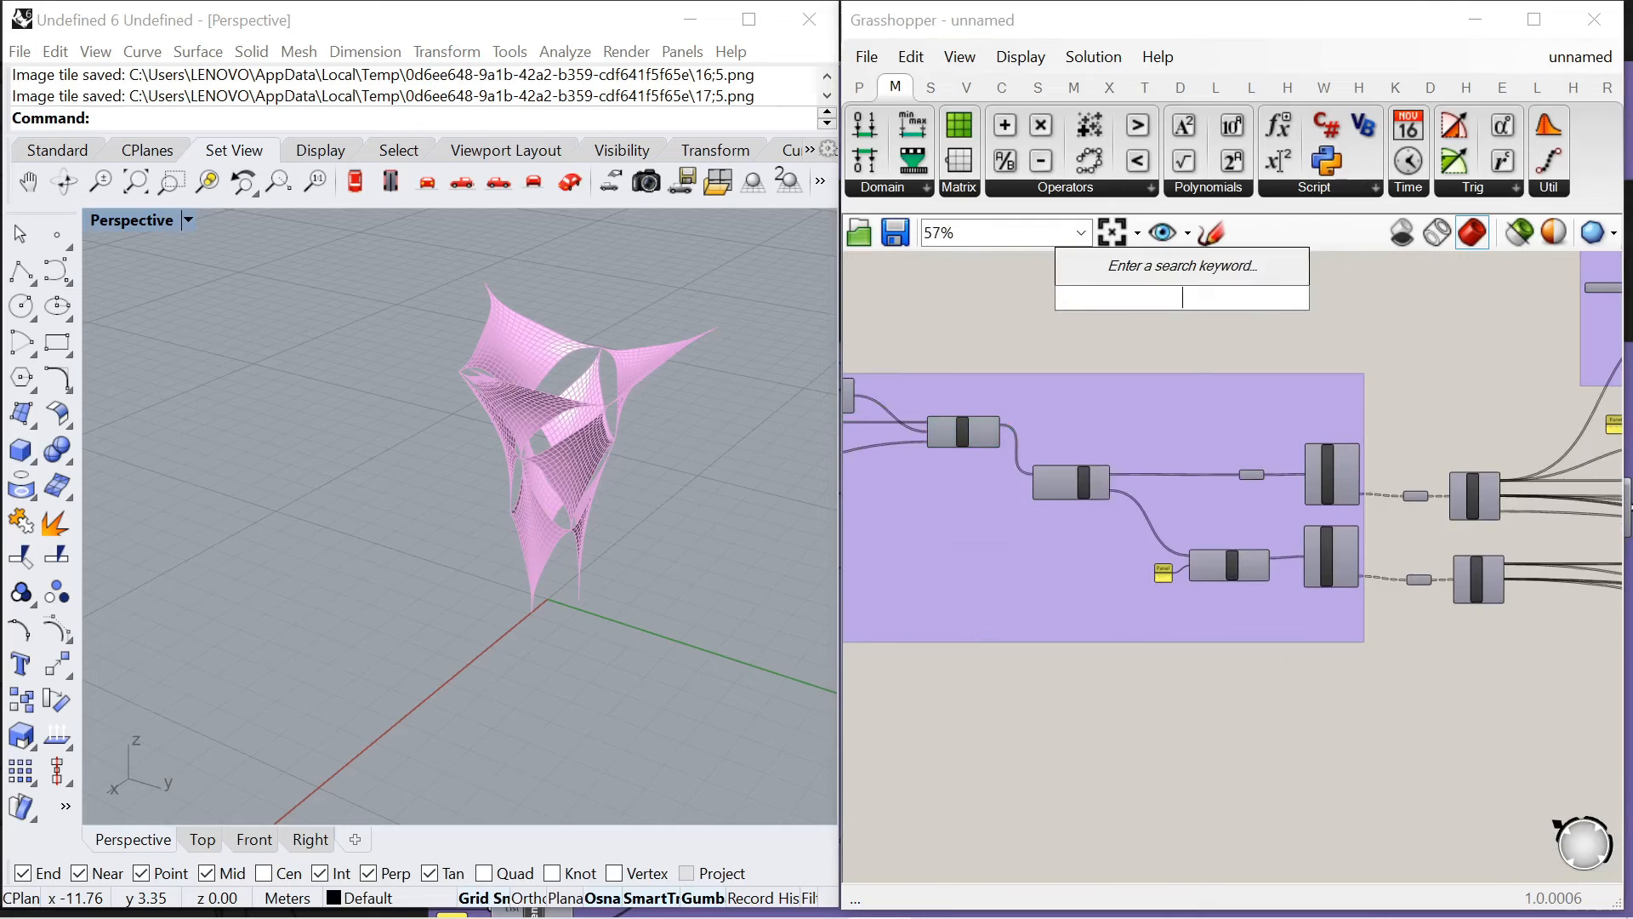
pyautogui.write('curve')
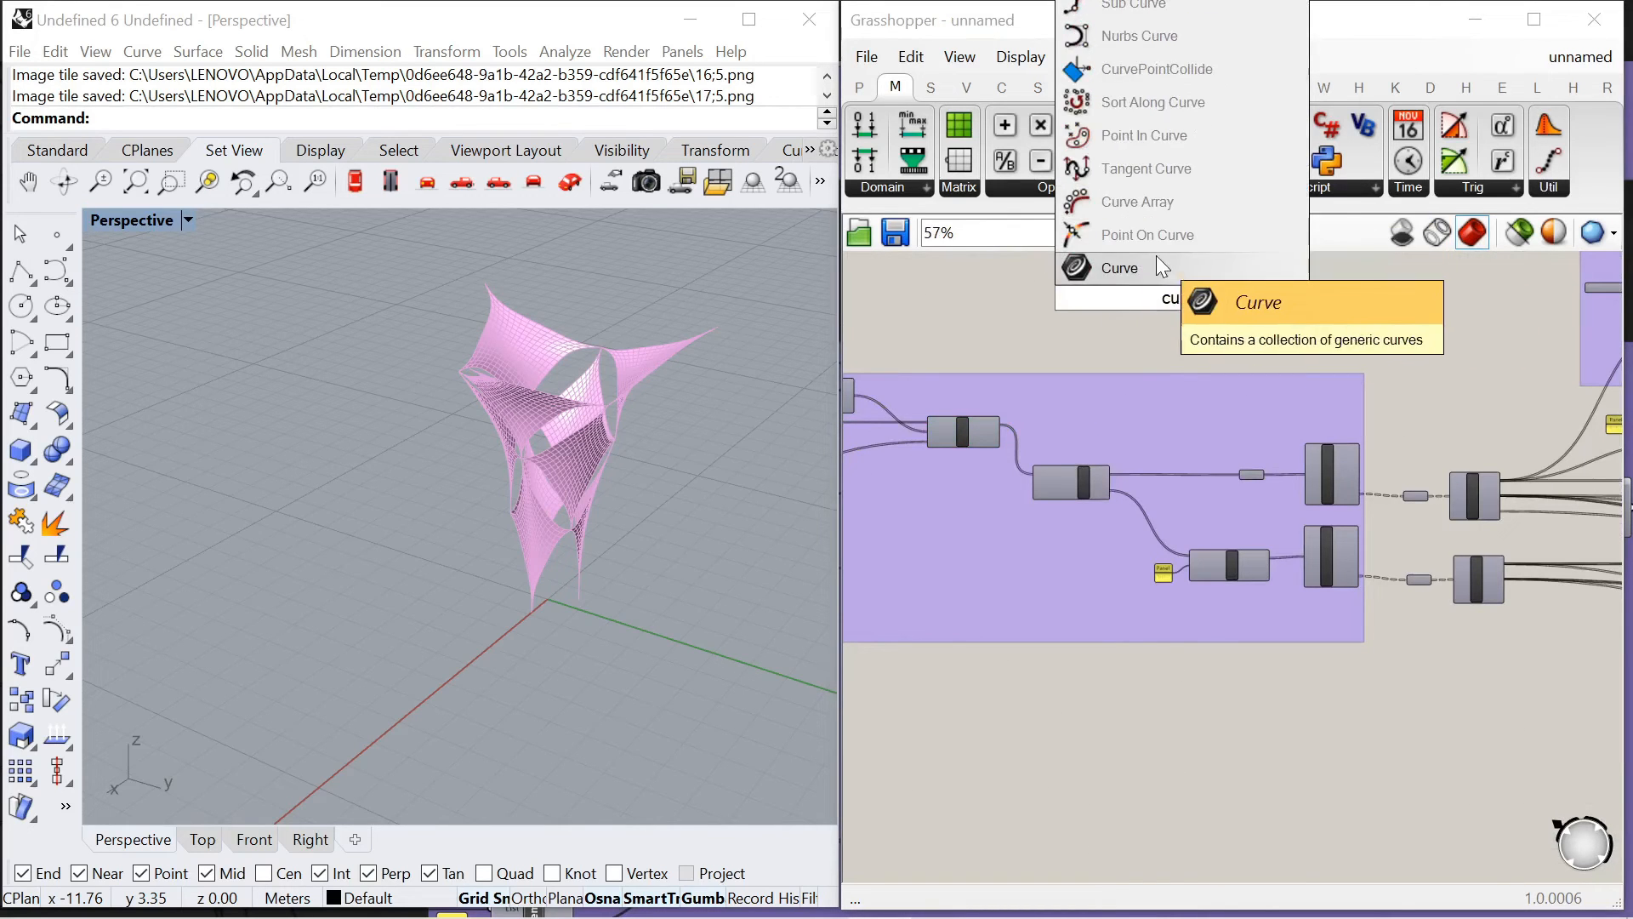
pyautogui.click(1157, 258)
pyautogui.scroll(3, 987, 437)
pyautogui.scroll(-3, 993, 443)
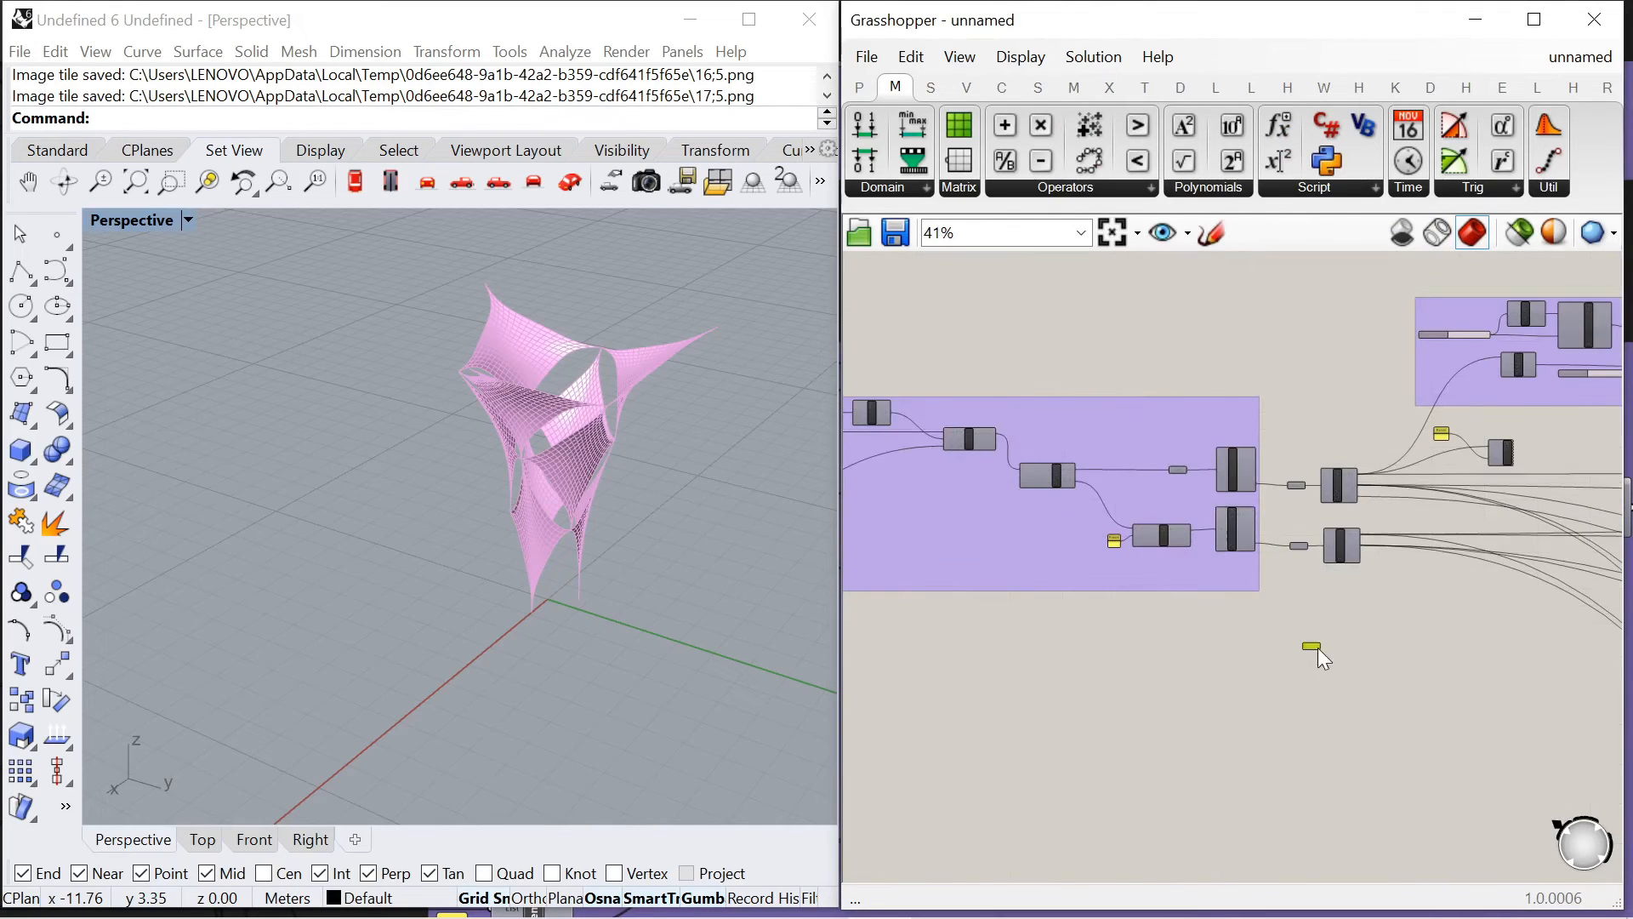
pyautogui.moveTo(1319, 648); pyautogui.dragTo(1340, 661)
# Add a Tween Curve component below the group holding the Rotate and Deconstruct Brep components
pyautogui.scroll(5, 1345, 631)
pyautogui.scroll(-4, 1259, 544)
pyautogui.scroll(3, 1298, 481)
pyautogui.scroll(-3, 1299, 477)
pyautogui.scroll(3, 1064, 427)
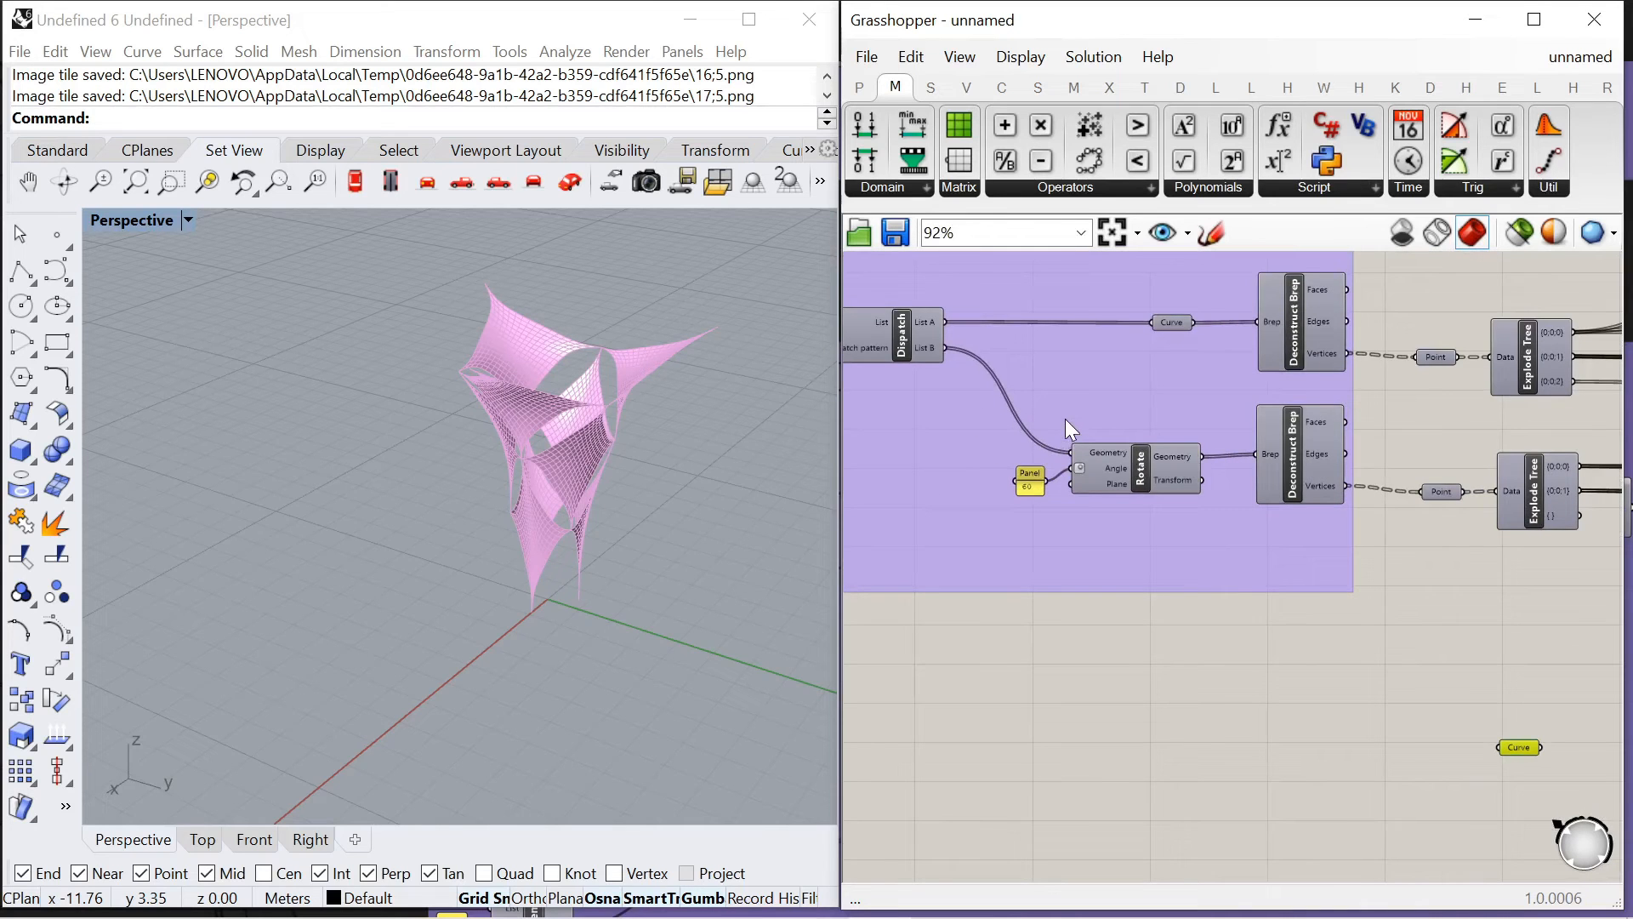
pyautogui.scroll(1, 1087, 432)
pyautogui.scroll(-2, 994, 464)
pyautogui.scroll(2, 1021, 612)
pyautogui.doubleClick(1119, 719)
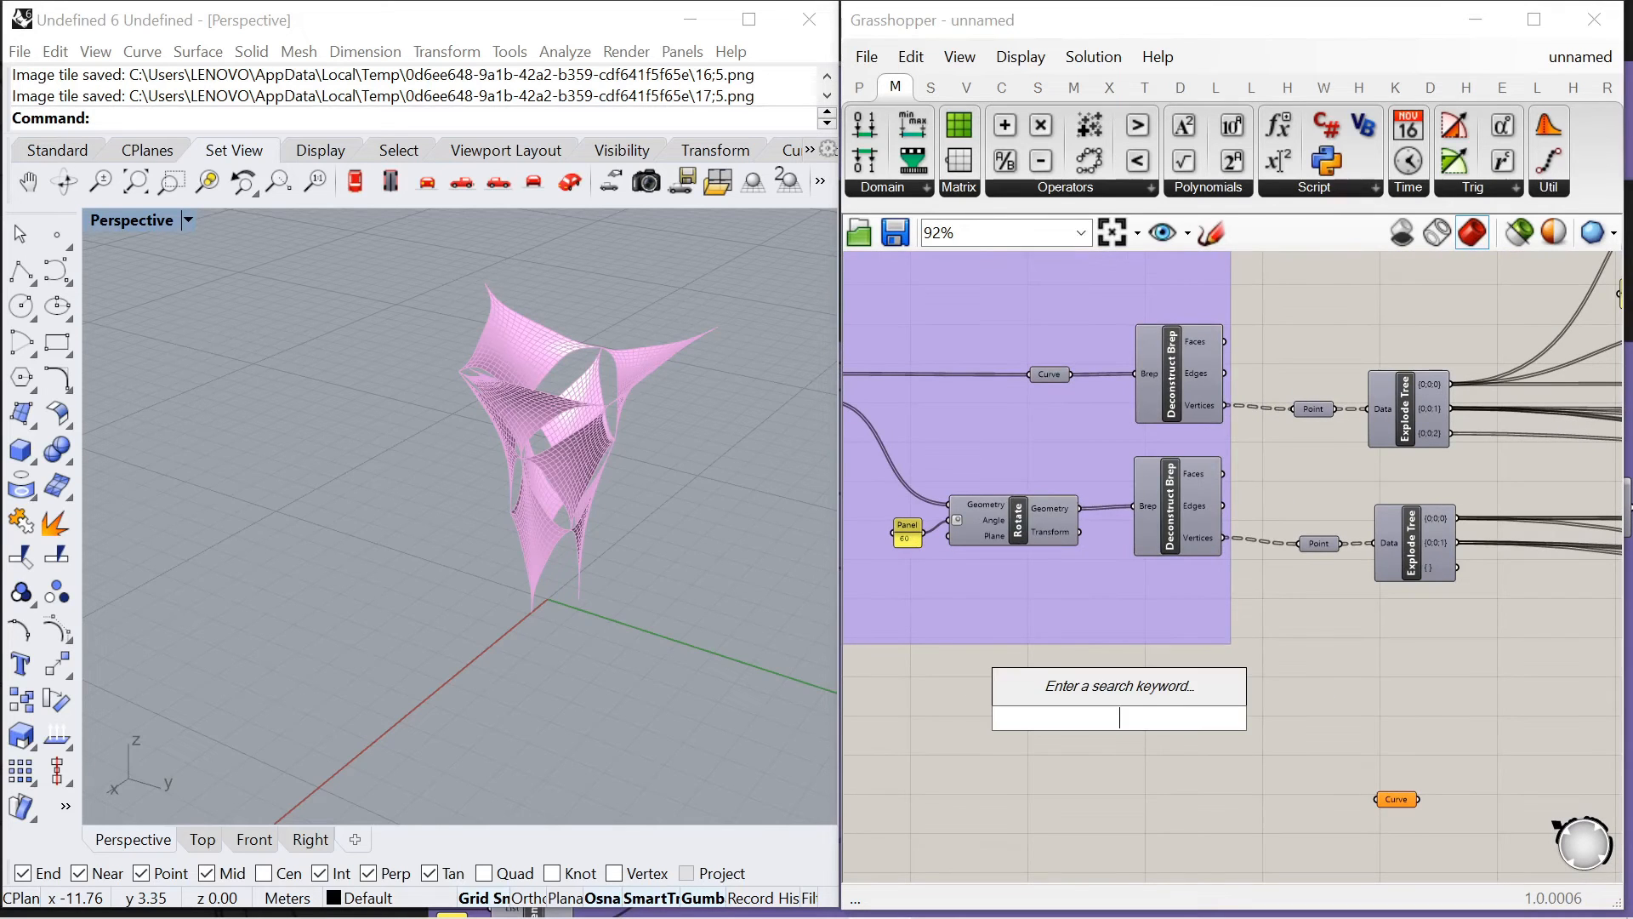
pyautogui.write('tween')
pyautogui.press('Return')
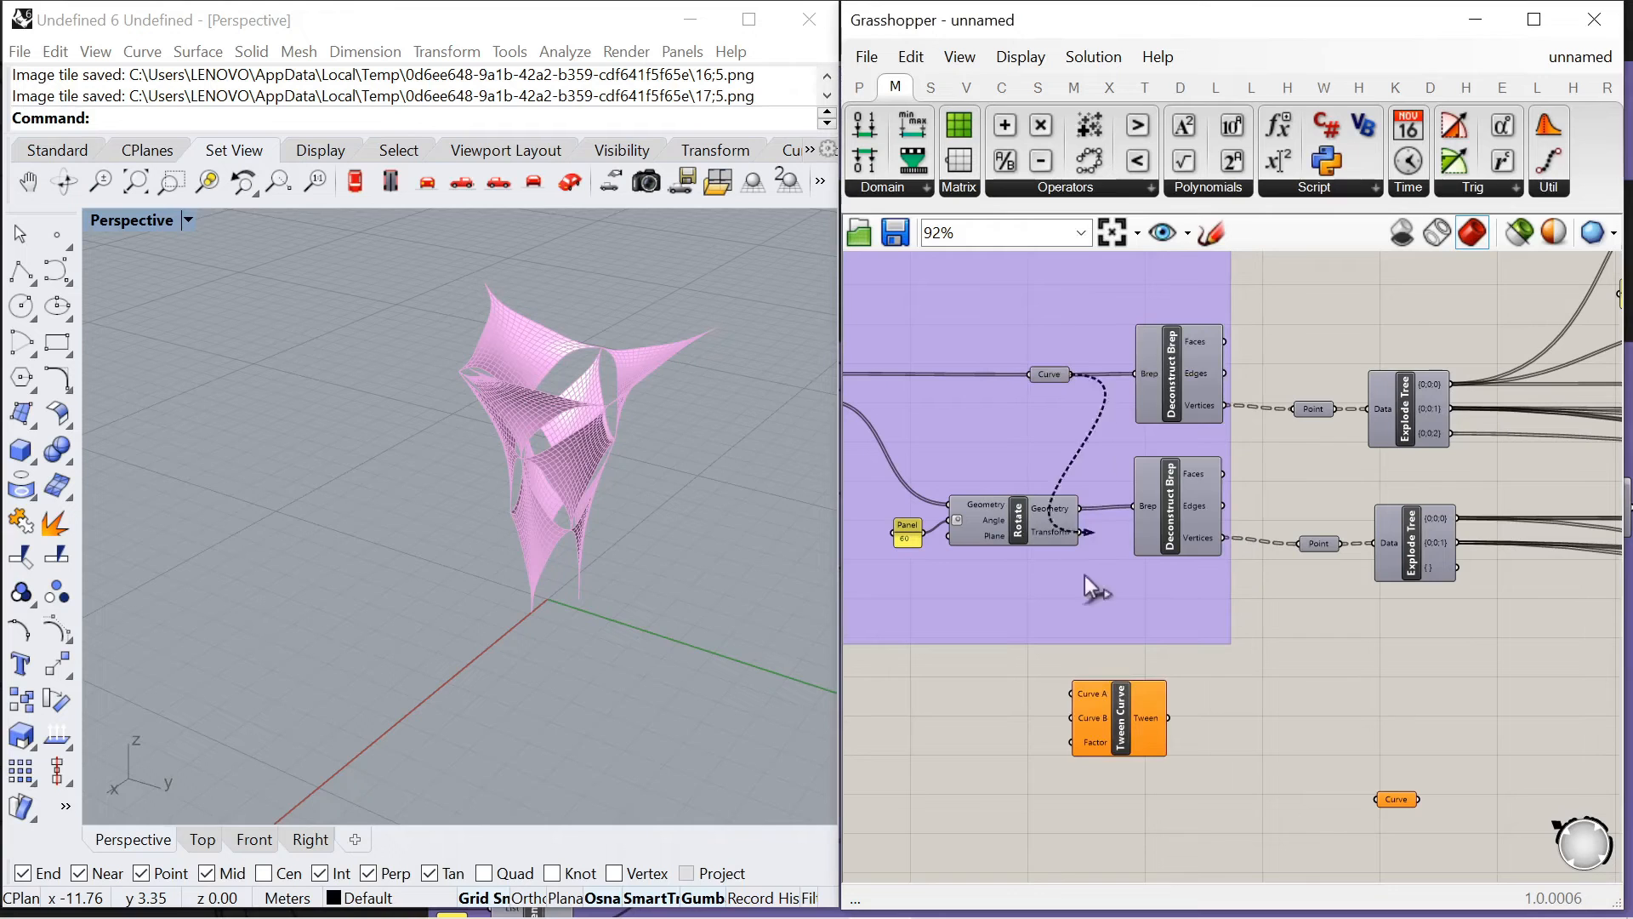
# Wire the triangle Curve parameter and the rotated geometry into the Curve A and Curve B inputs of Tween Curve
pyautogui.moveTo(1079, 508); pyautogui.dragTo(1066, 695)
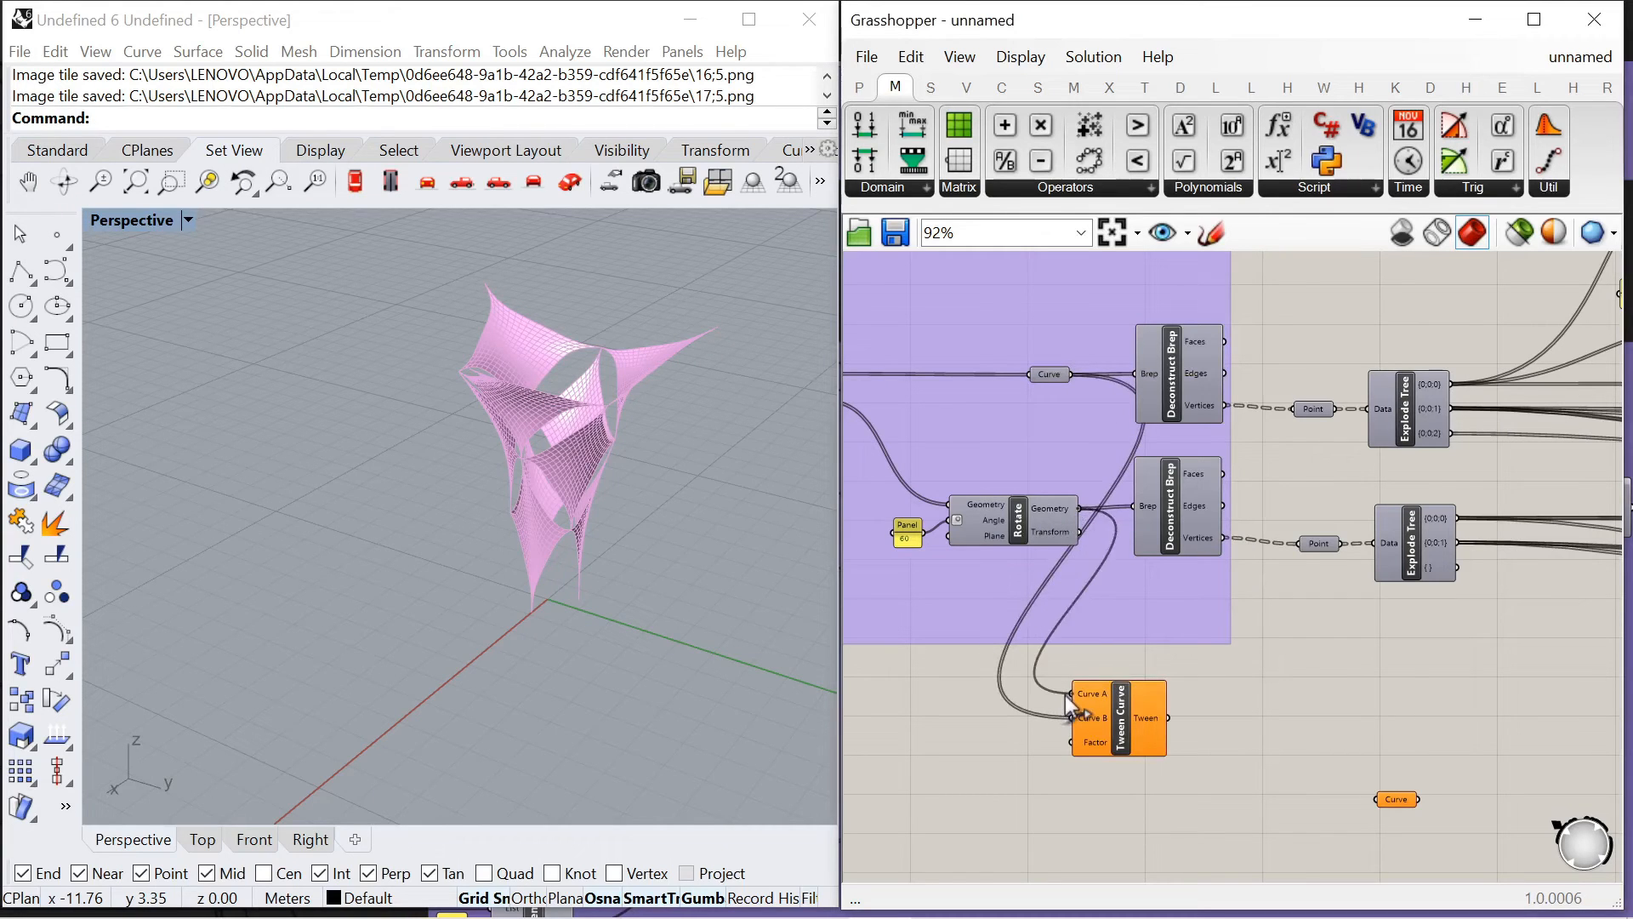
pyautogui.moveTo(1071, 375); pyautogui.dragTo(1069, 719)
pyautogui.moveTo(1097, 721); pyautogui.dragTo(1231, 714)
pyautogui.scroll(-4, 1062, 634)
# Move the new Curve parameter beside the Tween Curve component
pyautogui.moveTo(1090, 392); pyautogui.dragTo(1167, 614)
pyautogui.scroll(5, 1159, 508)
pyautogui.moveTo(1098, 485); pyautogui.dragTo(1328, 638)
pyautogui.scroll(-4, 1190, 467)
pyautogui.moveTo(1283, 568); pyautogui.dragTo(1305, 571)
pyautogui.moveTo(1114, 417); pyautogui.dragTo(1232, 599)
pyautogui.hotkey('ctrl', 'z')
pyautogui.moveTo(1119, 364); pyautogui.dragTo(1180, 565)
pyautogui.scroll(5, 1193, 575)
pyautogui.click(1287, 695)
pyautogui.moveTo(1293, 696); pyautogui.dragTo(1280, 510, button='right')
pyautogui.scroll(-5, 1184, 599)
pyautogui.moveTo(1150, 616); pyautogui.dragTo(1216, 537)
pyautogui.scroll(8, 1247, 634)
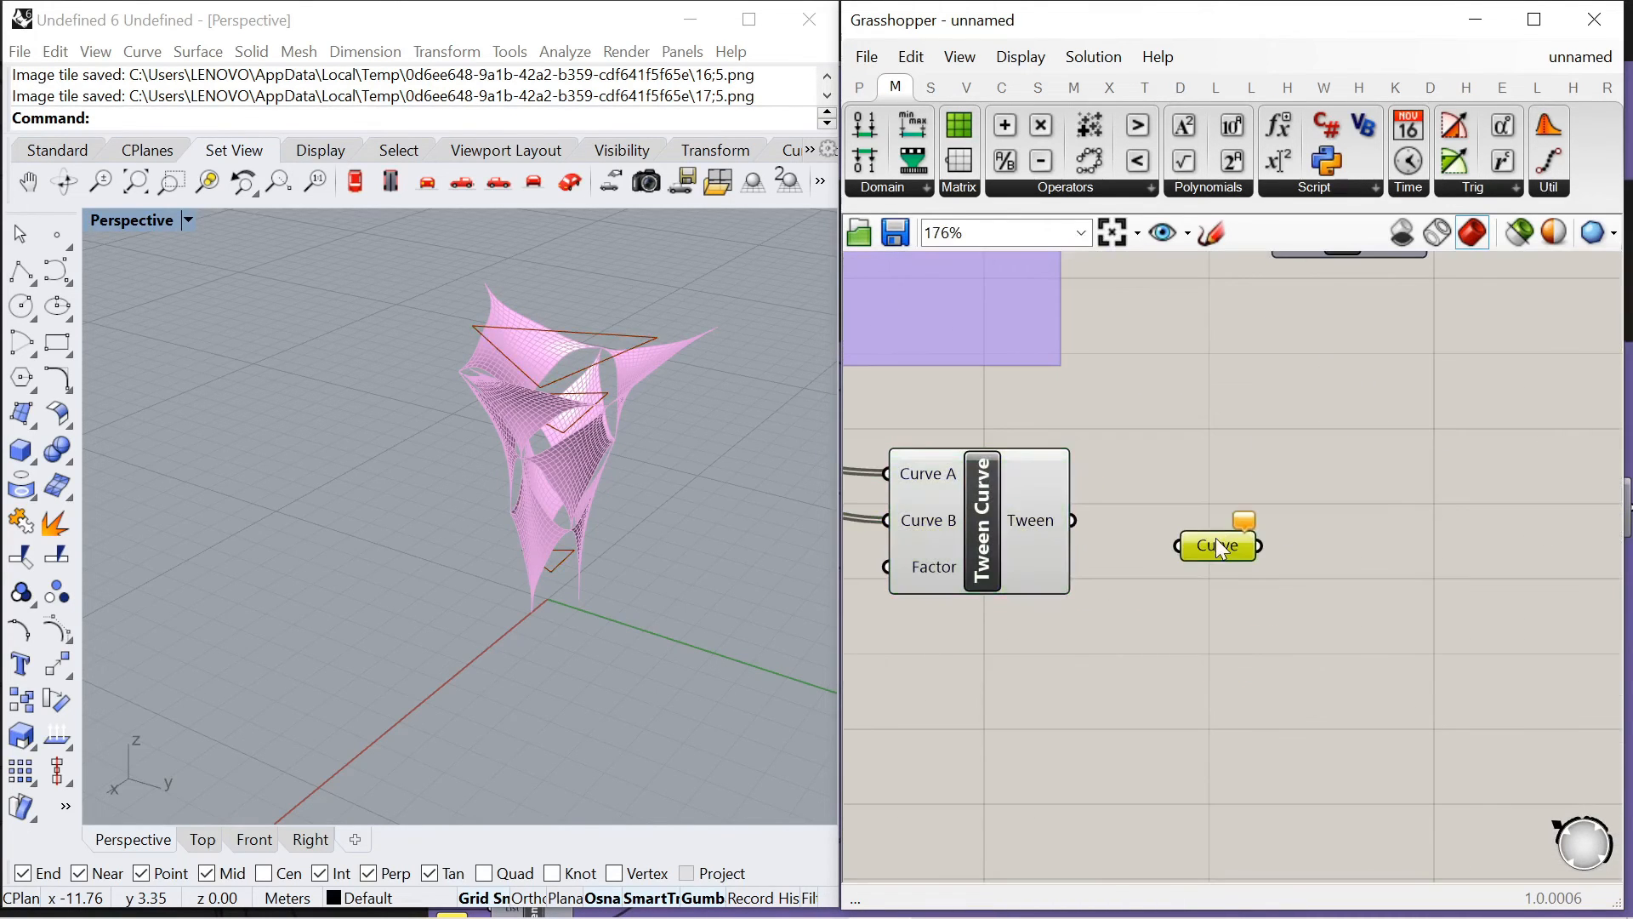
# Connect the Tween output to the new Curve parameter and inspect the tweened triangles on the tower
pyautogui.click(1043, 539)
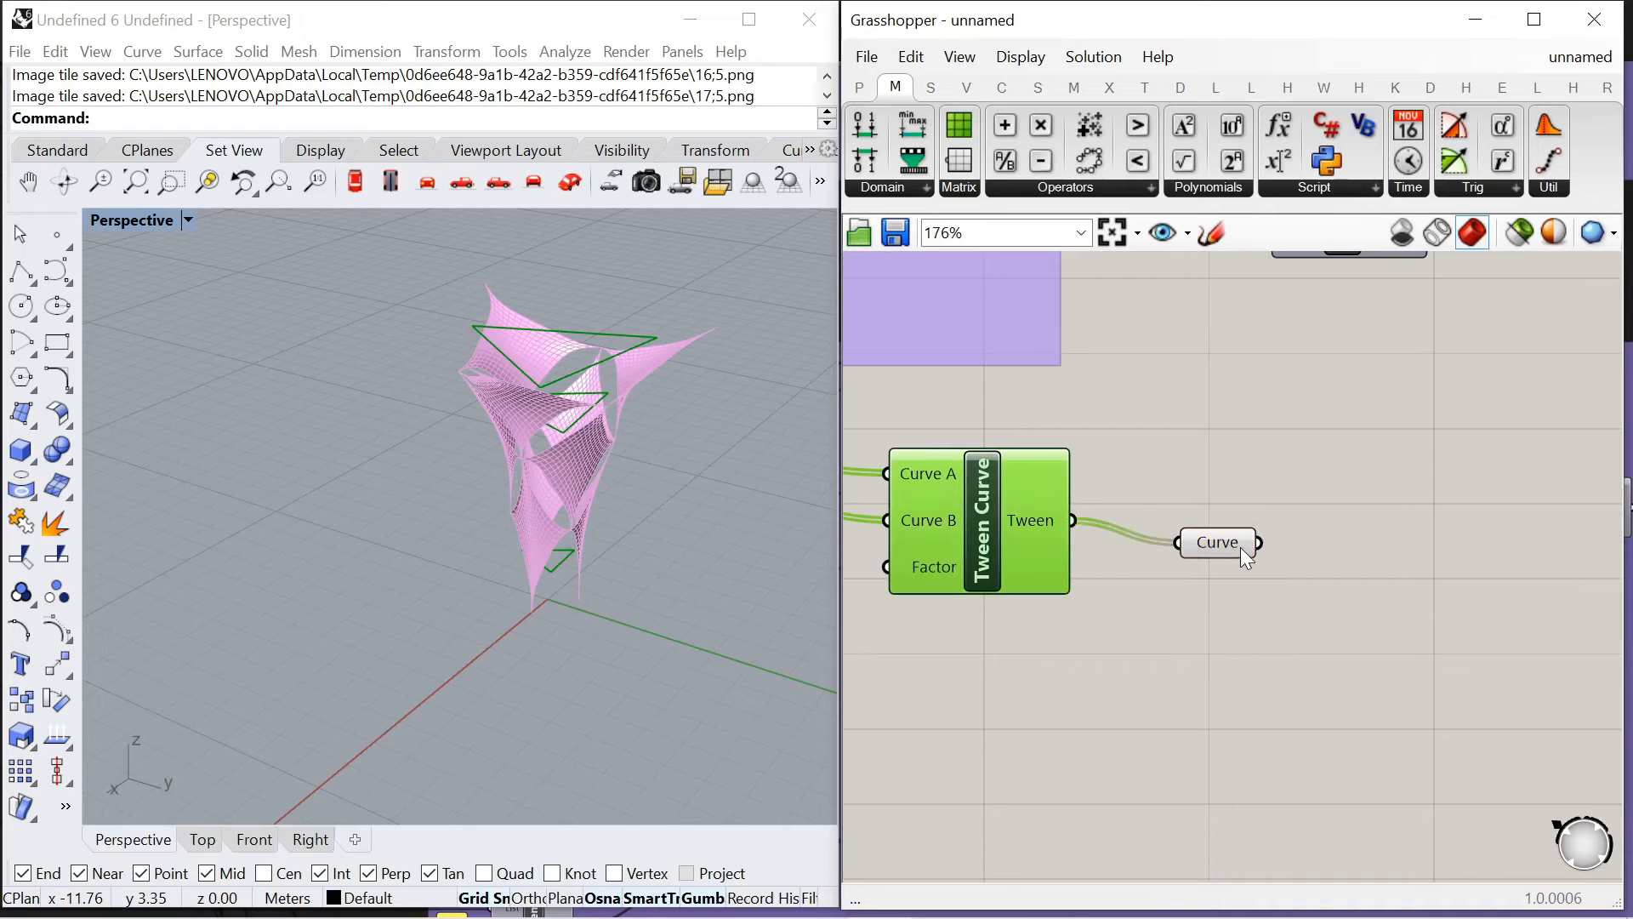
pyautogui.scroll(-3, 1240, 548)
pyautogui.click(1203, 501)
pyautogui.scroll(2, 1196, 495)
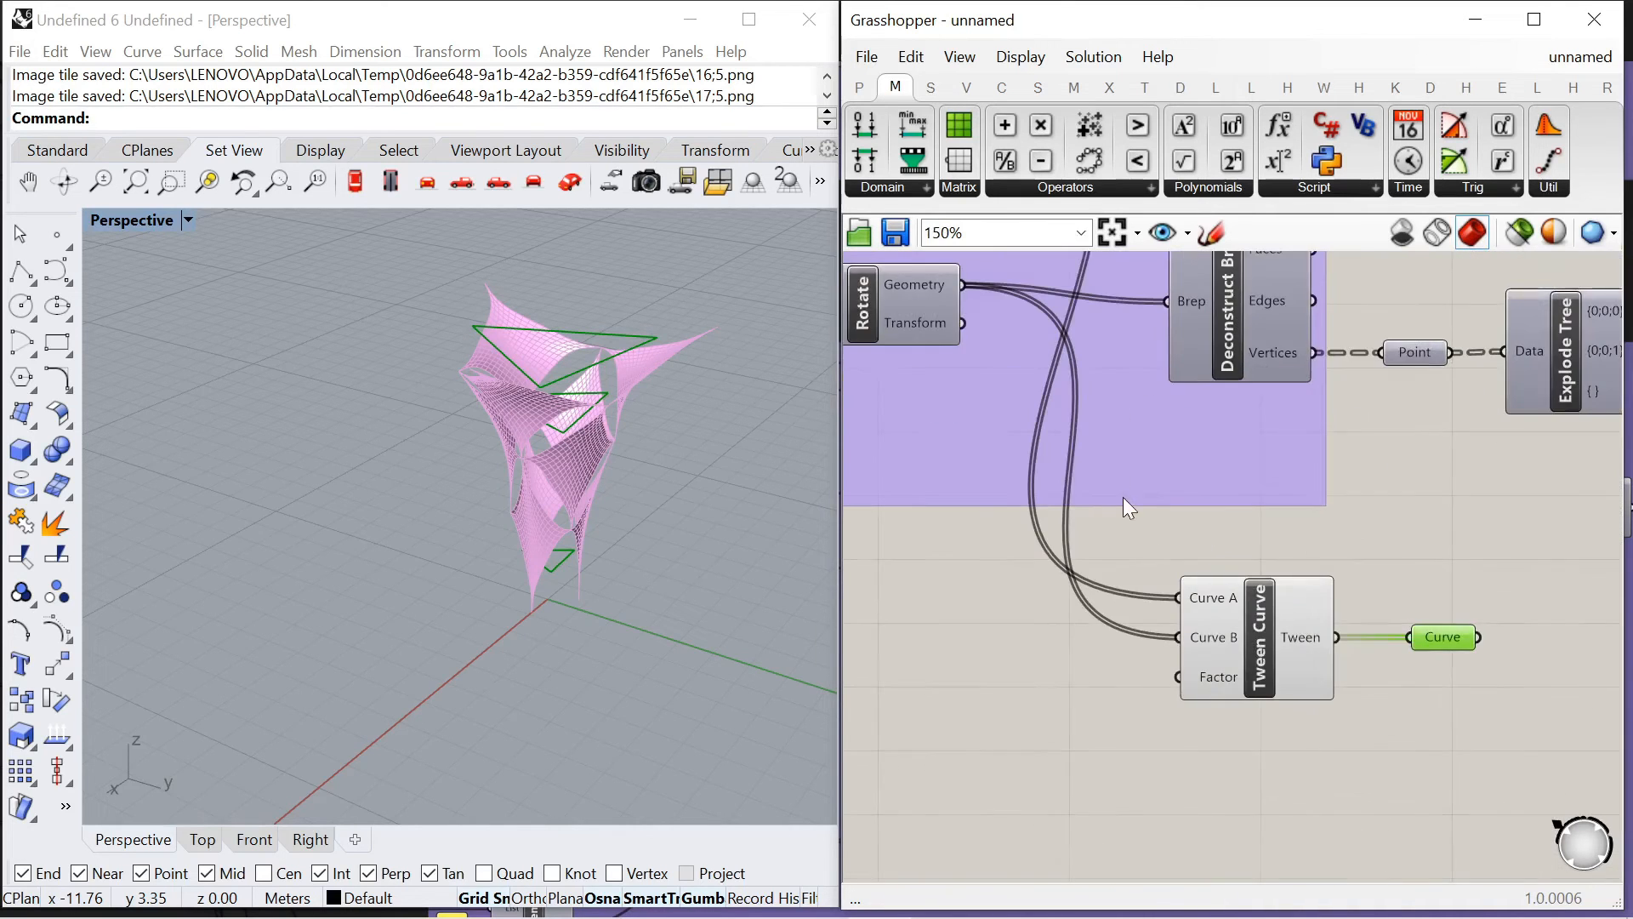
pyautogui.scroll(-1, 1122, 506)
pyautogui.moveTo(1275, 613)
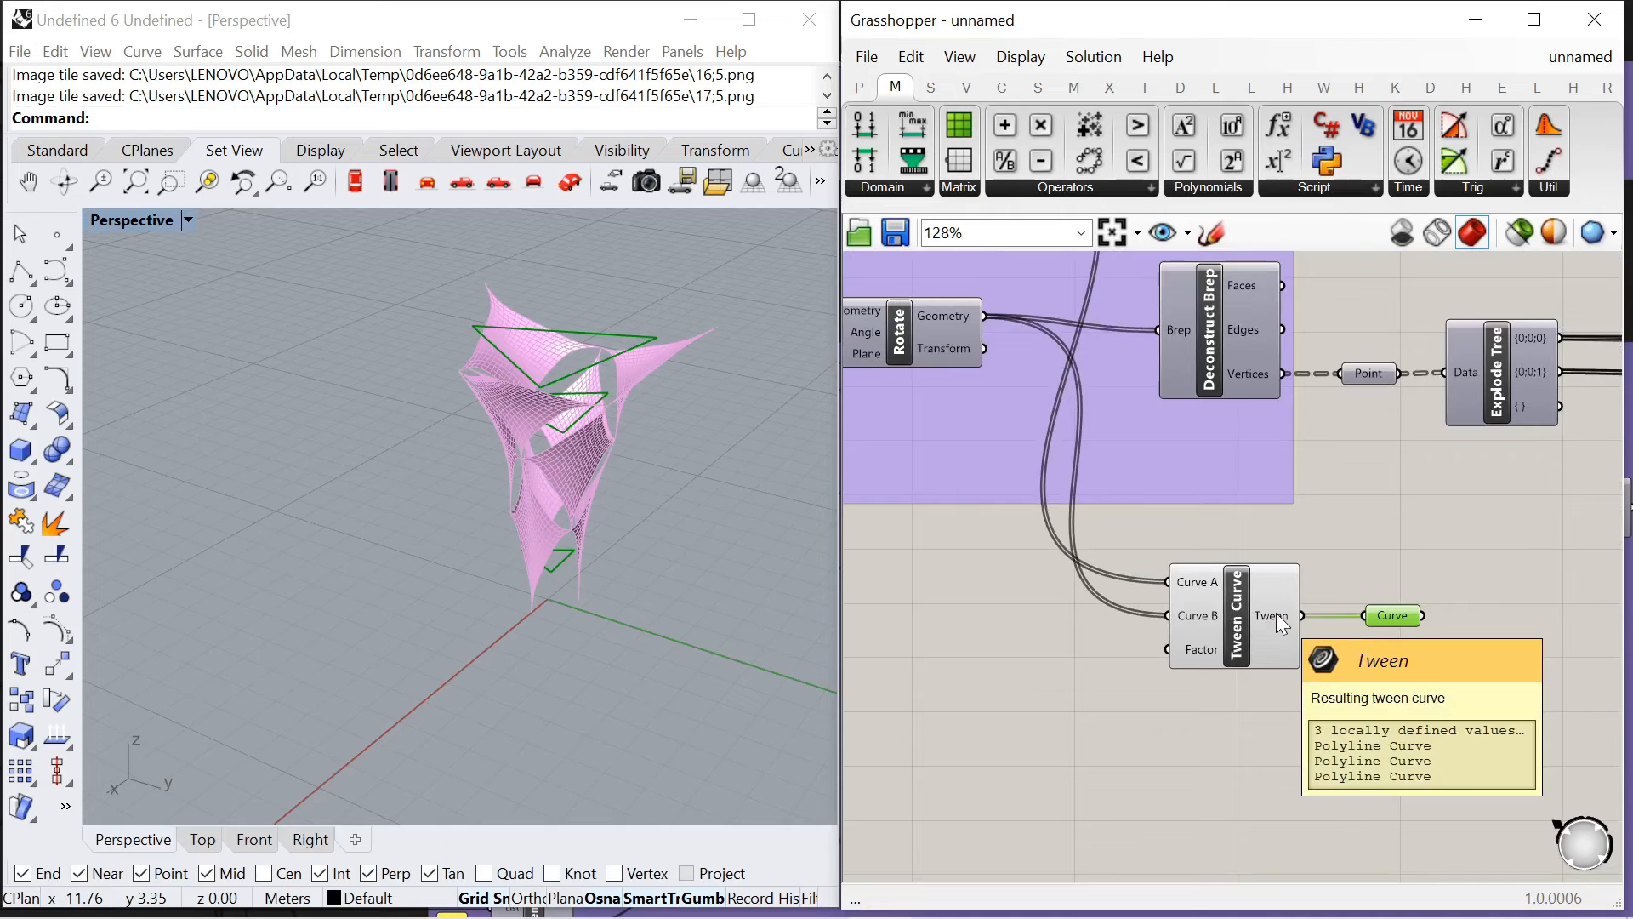
pyautogui.moveTo(611, 571); pyautogui.dragTo(285, 544, button='right')
pyautogui.scroll(-2, 1042, 458)
pyautogui.scroll(-3, 1041, 457)
pyautogui.scroll(4, 1019, 431)
pyautogui.scroll(2, 1211, 613)
pyautogui.scroll(-3, 1249, 648)
pyautogui.scroll(2, 1093, 293)
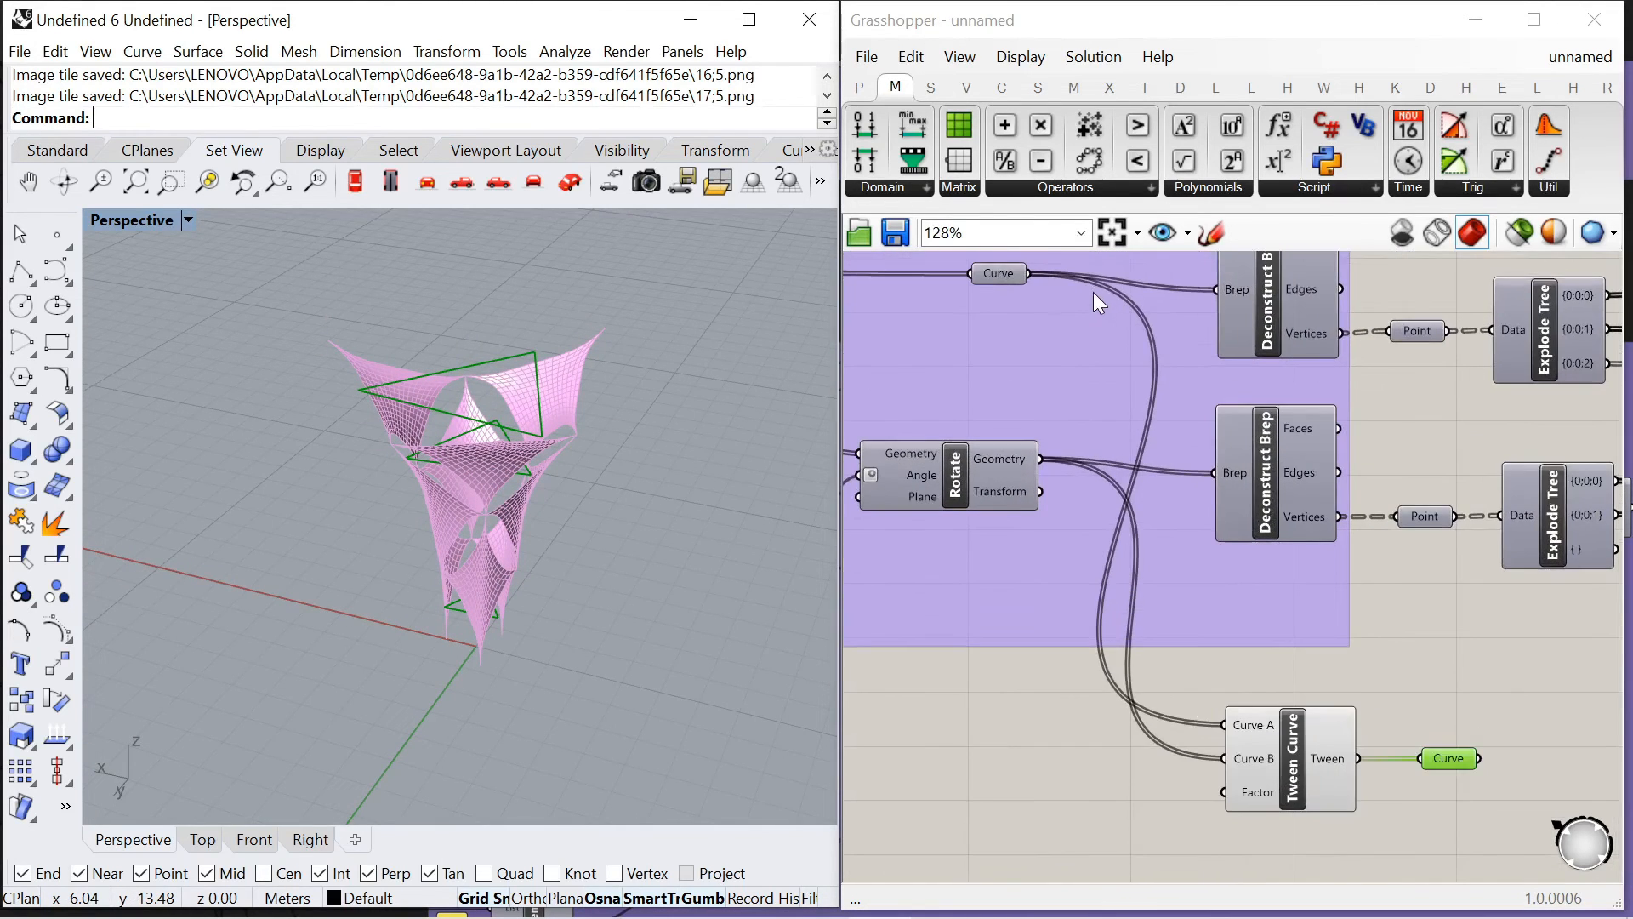
# Replace the Tween Curve component with a Weave component
pyautogui.moveTo(1286, 782); pyautogui.dragTo(1295, 753)
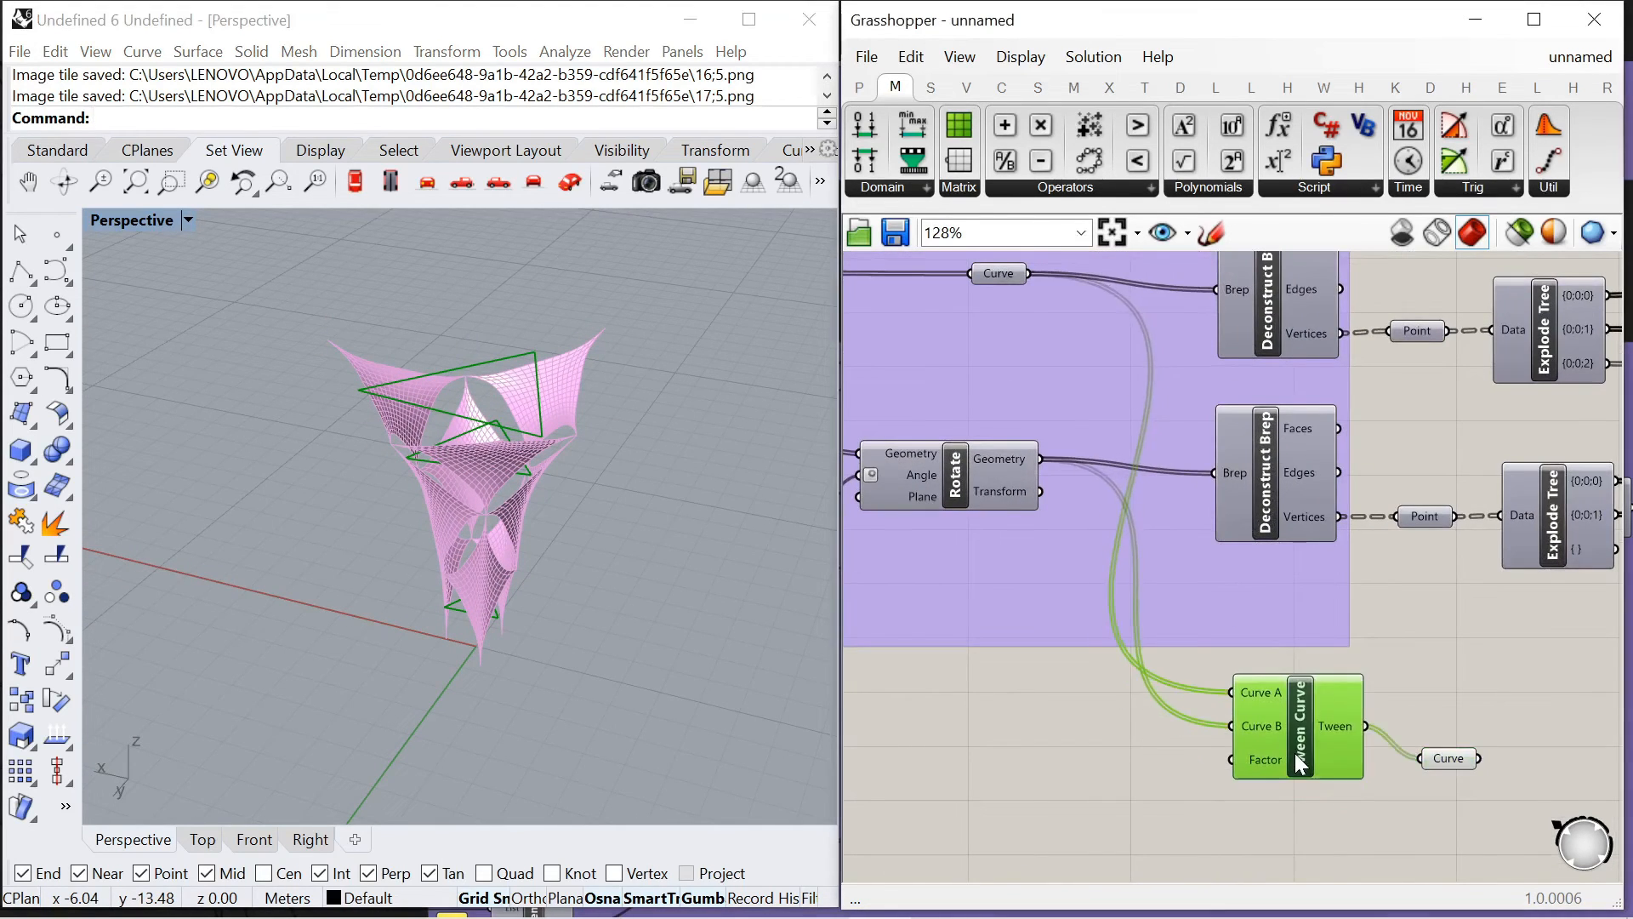
pyautogui.doubleClick(1232, 748)
pyautogui.write('weave')
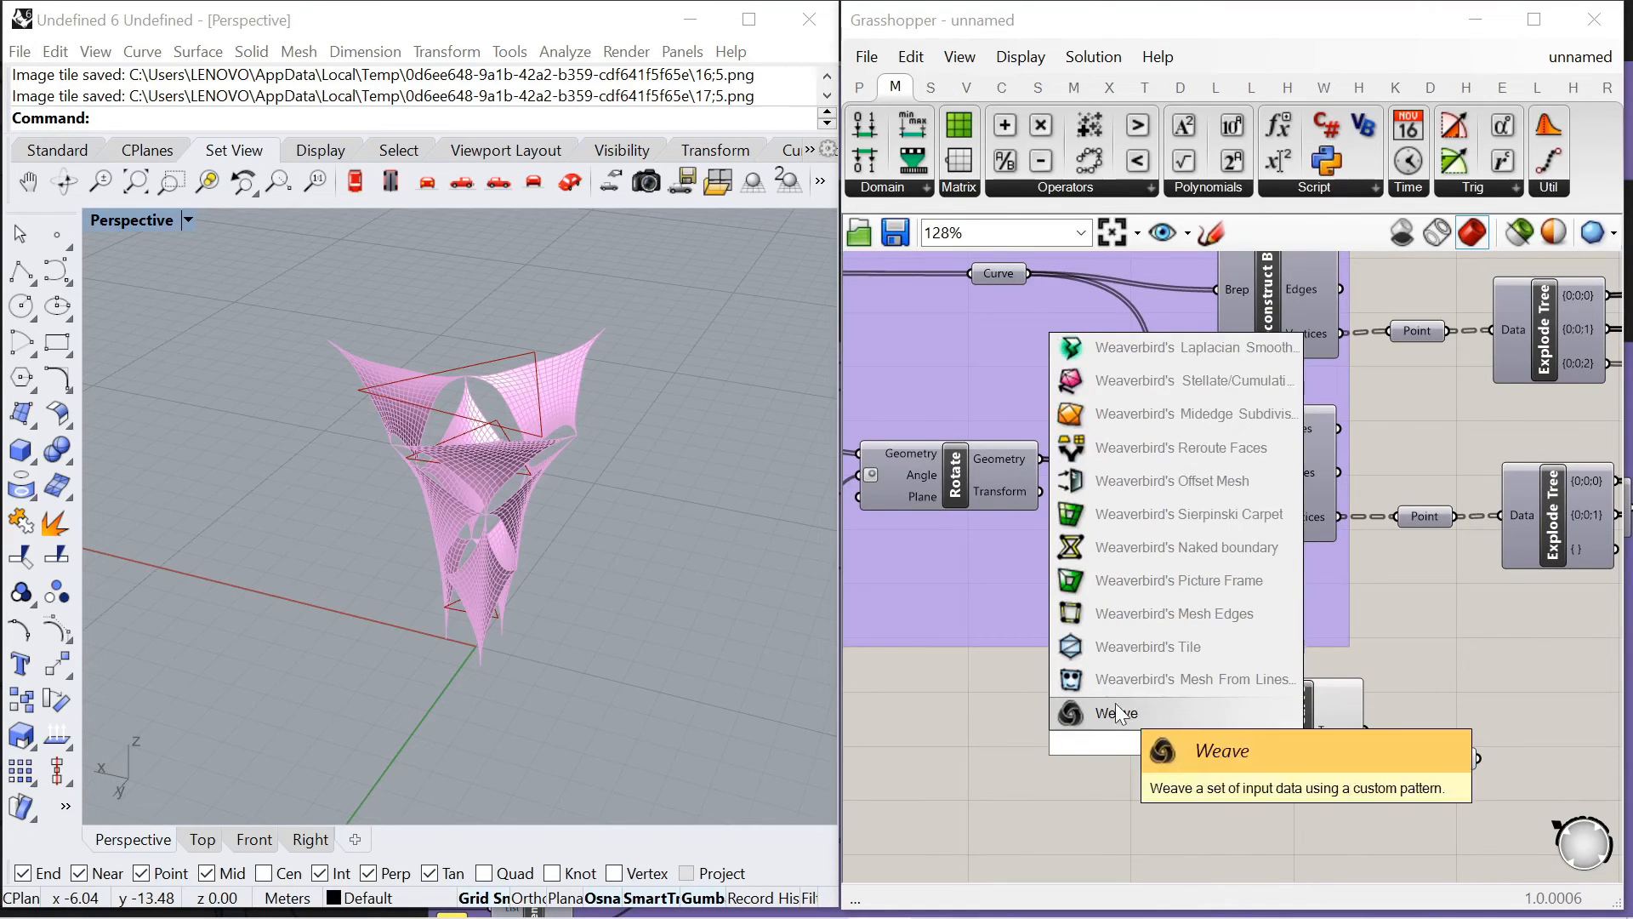
pyautogui.click(1115, 713)
pyautogui.scroll(-3, 1201, 559)
pyautogui.scroll(2, 1055, 434)
pyautogui.click(1262, 815)
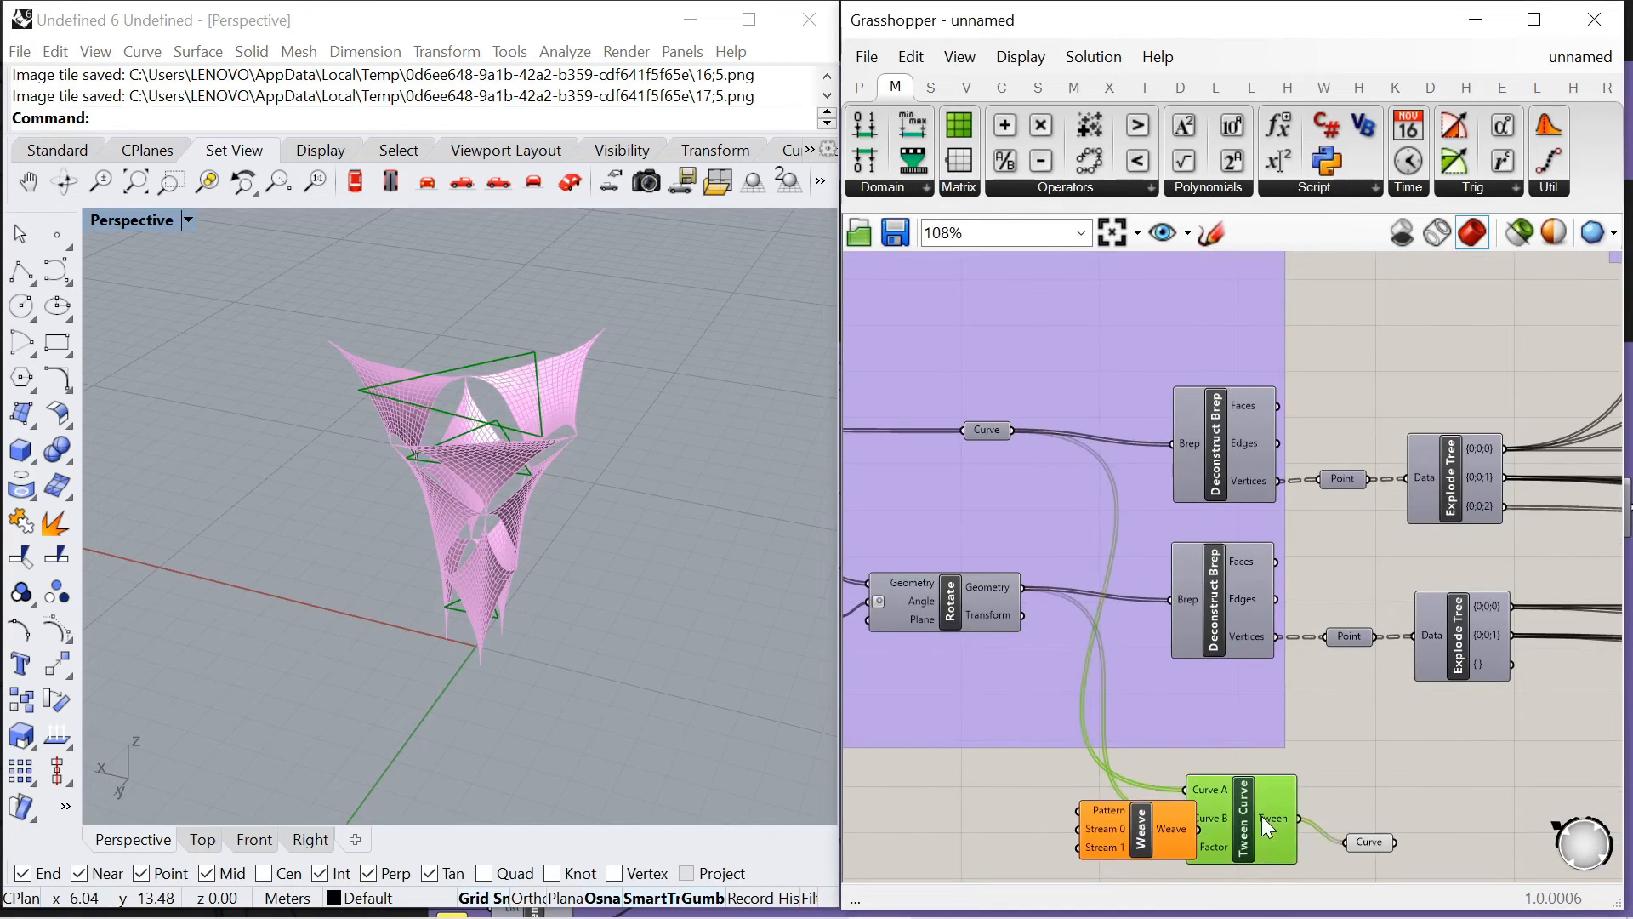
pyautogui.press('Delete')
pyautogui.moveTo(1068, 822); pyautogui.dragTo(1074, 812)
# Wire the triangle Curve parameter and rotated geometry into Weave's Stream 0 and Stream 1, and disconnect its Pattern input
pyautogui.moveTo(1023, 587); pyautogui.dragTo(1070, 854)
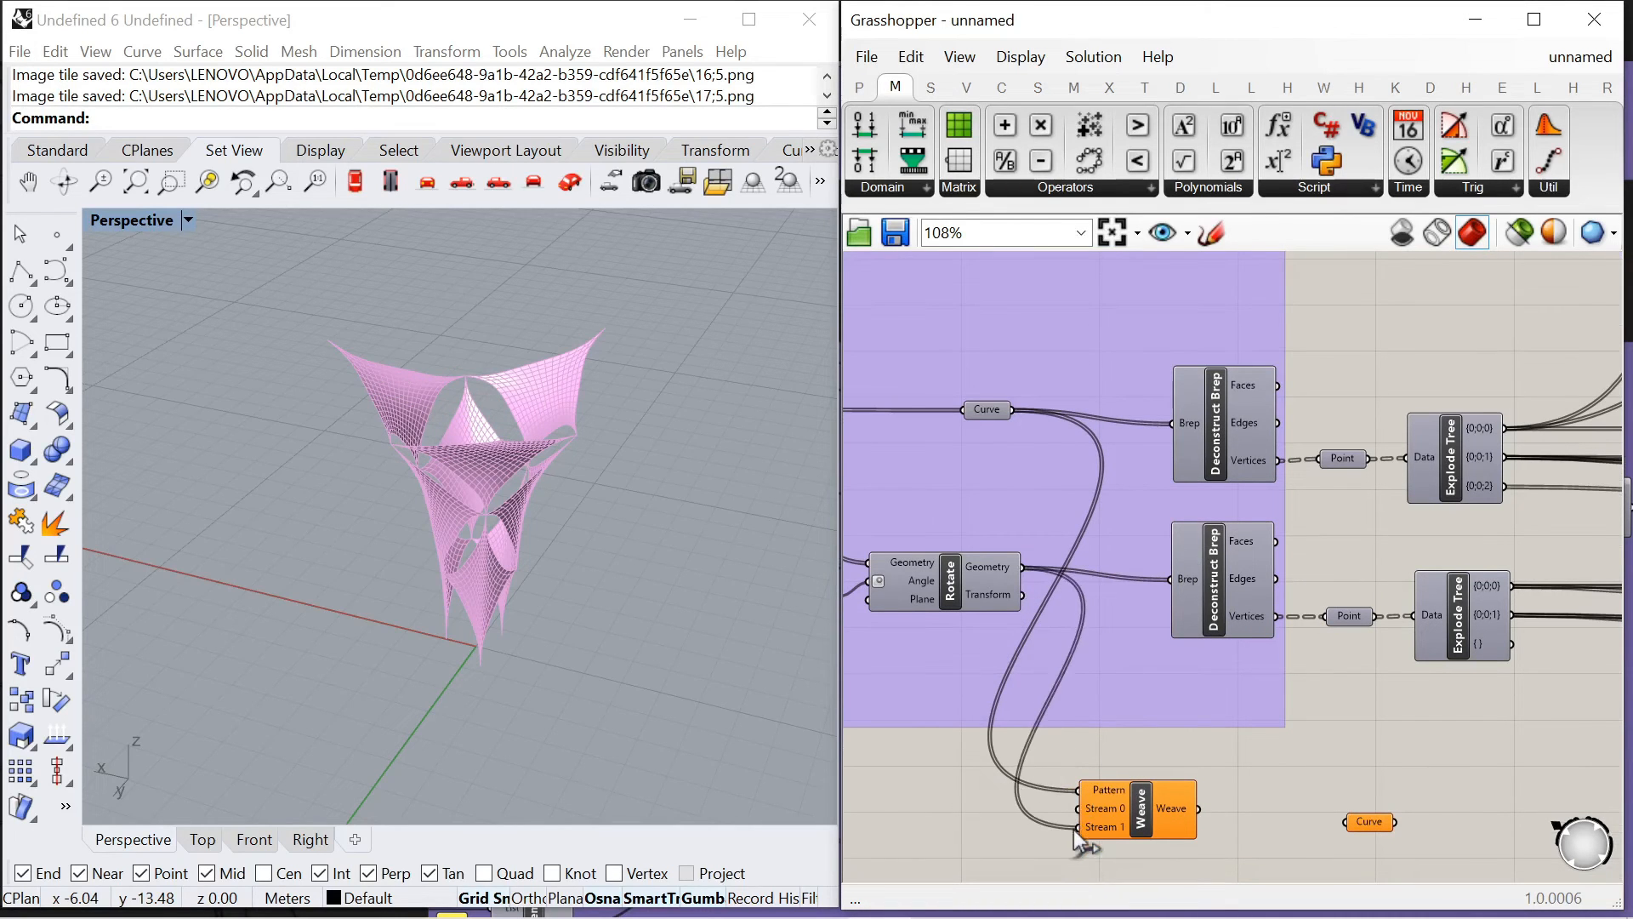
pyautogui.rightClick(1104, 789)
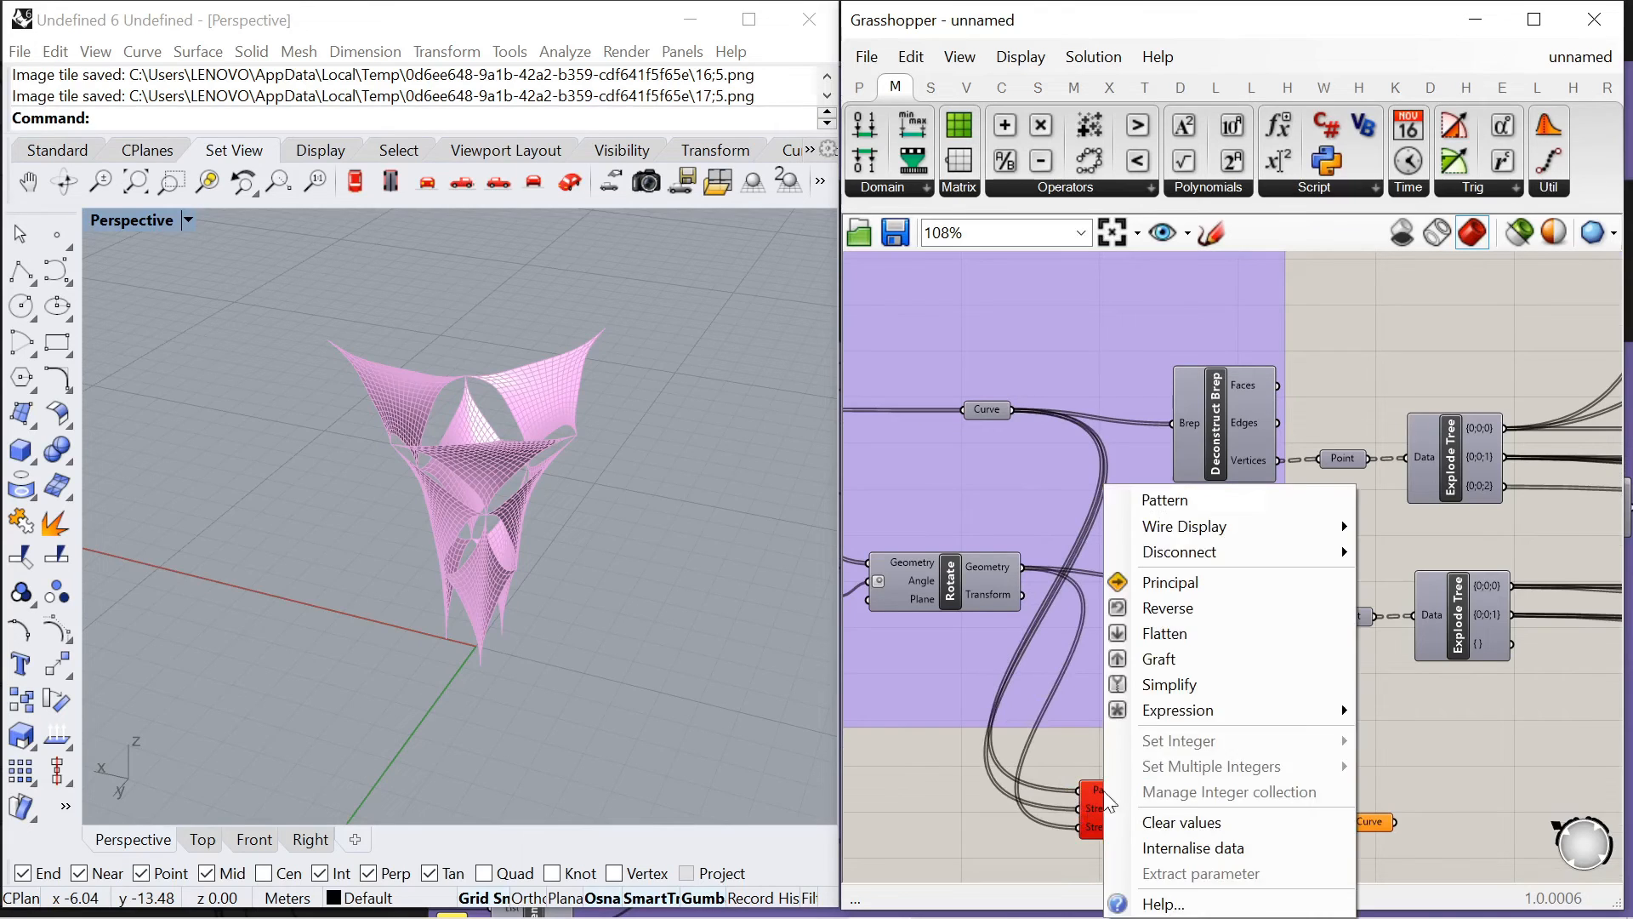
pyautogui.moveTo(1320, 565)
pyautogui.click(1412, 553)
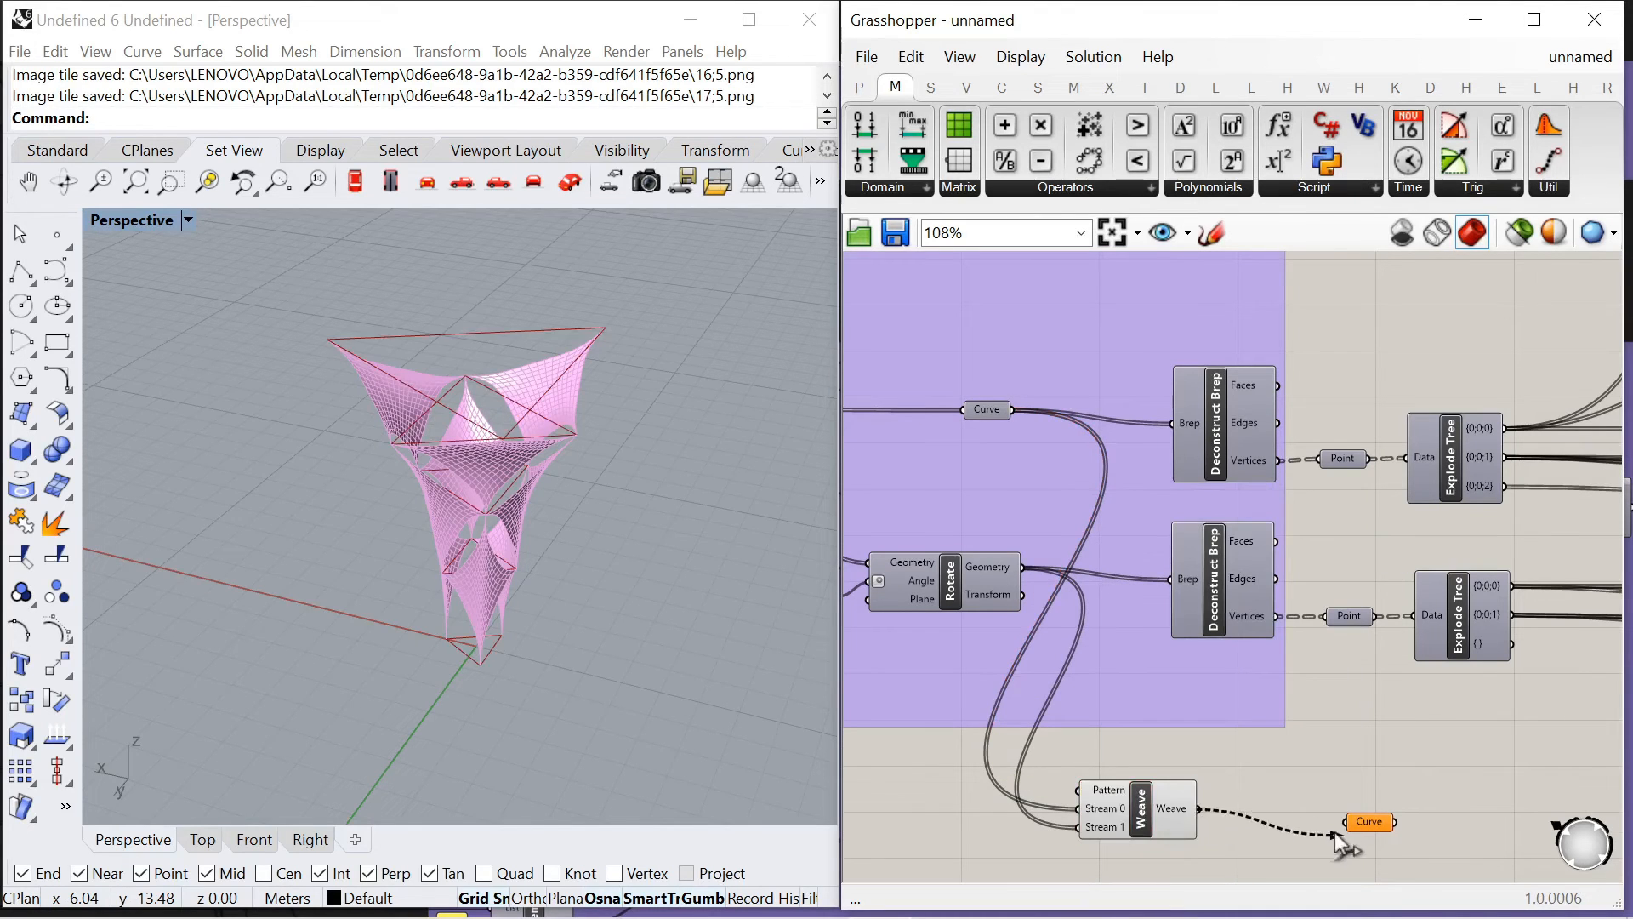
# Connect the Weave output to the Curve parameter beside it and to a new Area component
pyautogui.moveTo(1167, 829); pyautogui.dragTo(1335, 816)
pyautogui.scroll(-5, 969, 476)
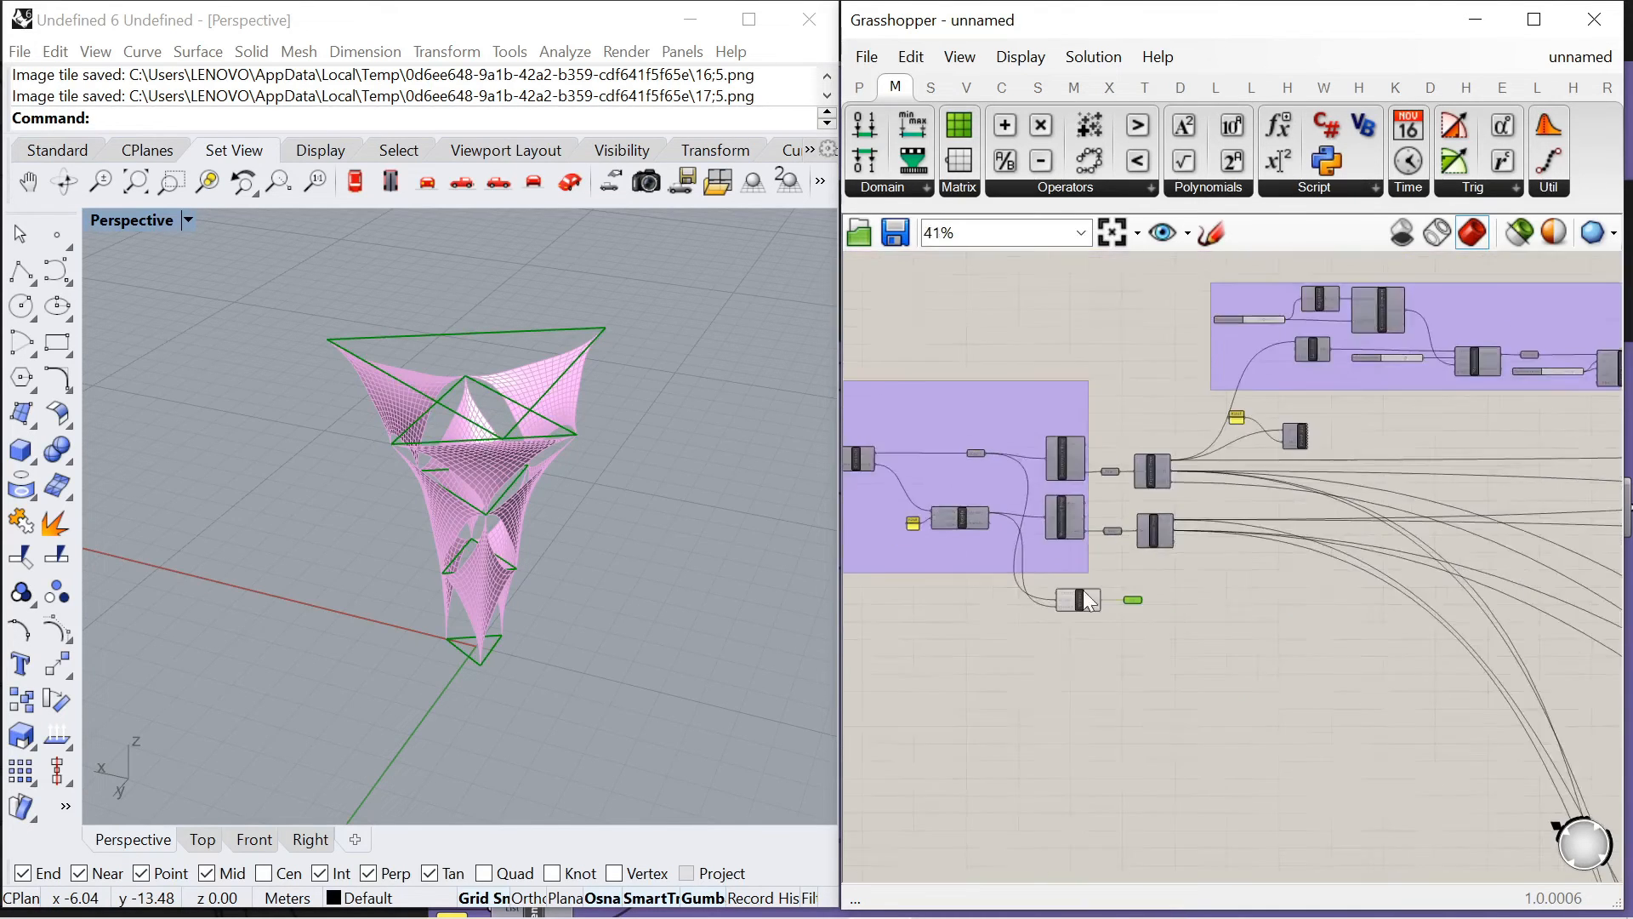
pyautogui.scroll(8, 1140, 611)
pyautogui.scroll(-2, 1208, 553)
pyautogui.doubleClick(1168, 597)
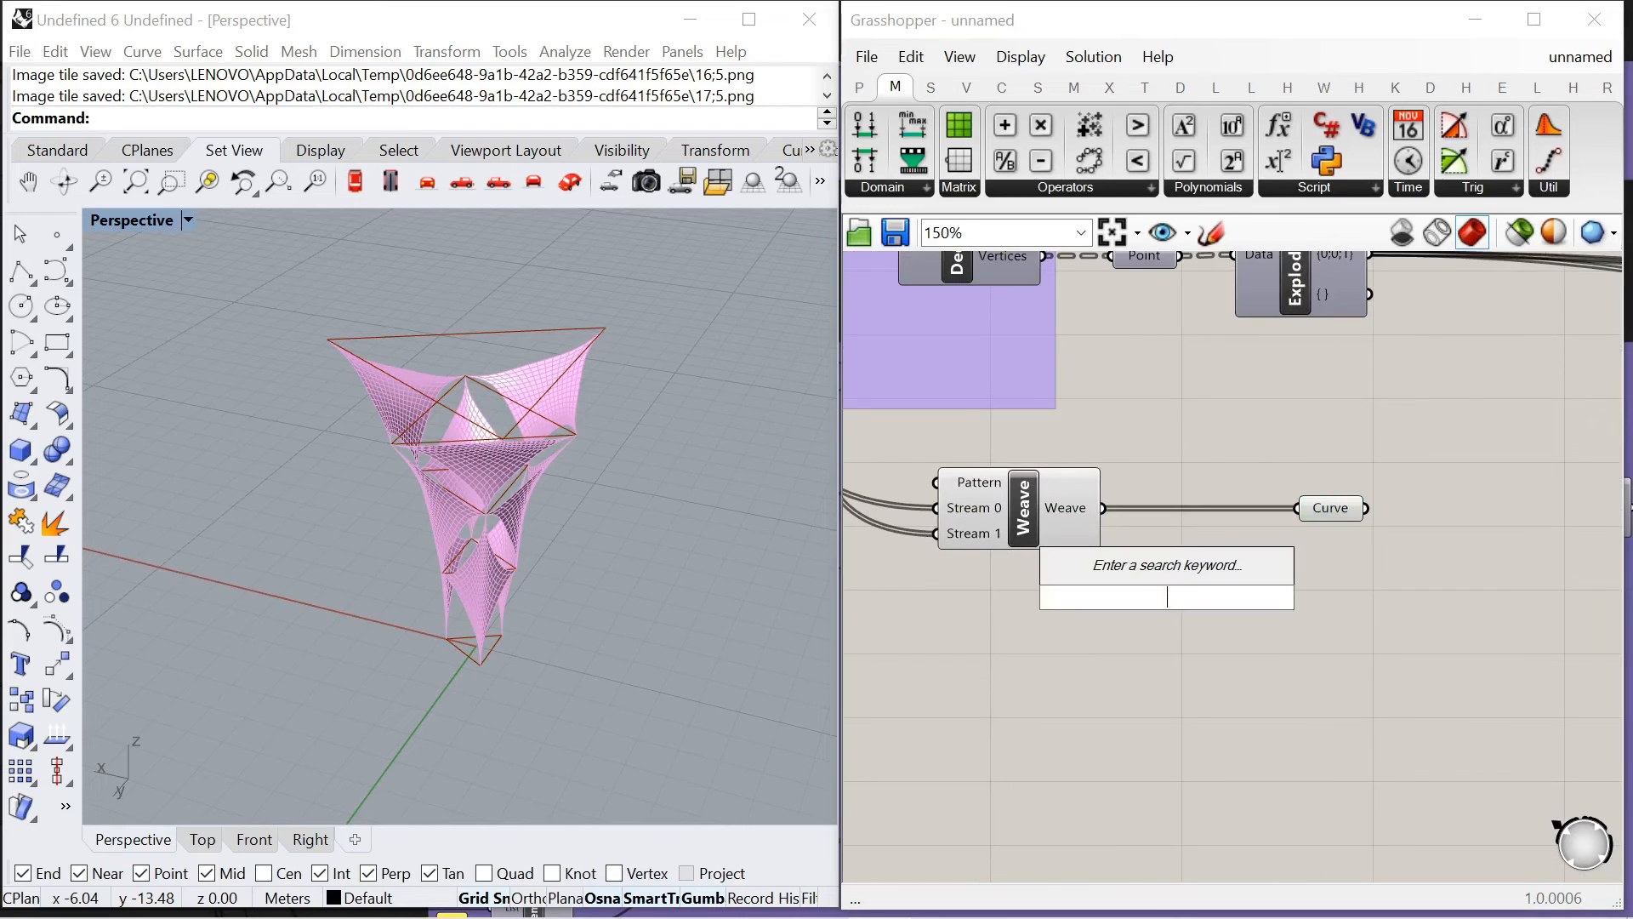
pyautogui.write('area')
pyautogui.press('Return')
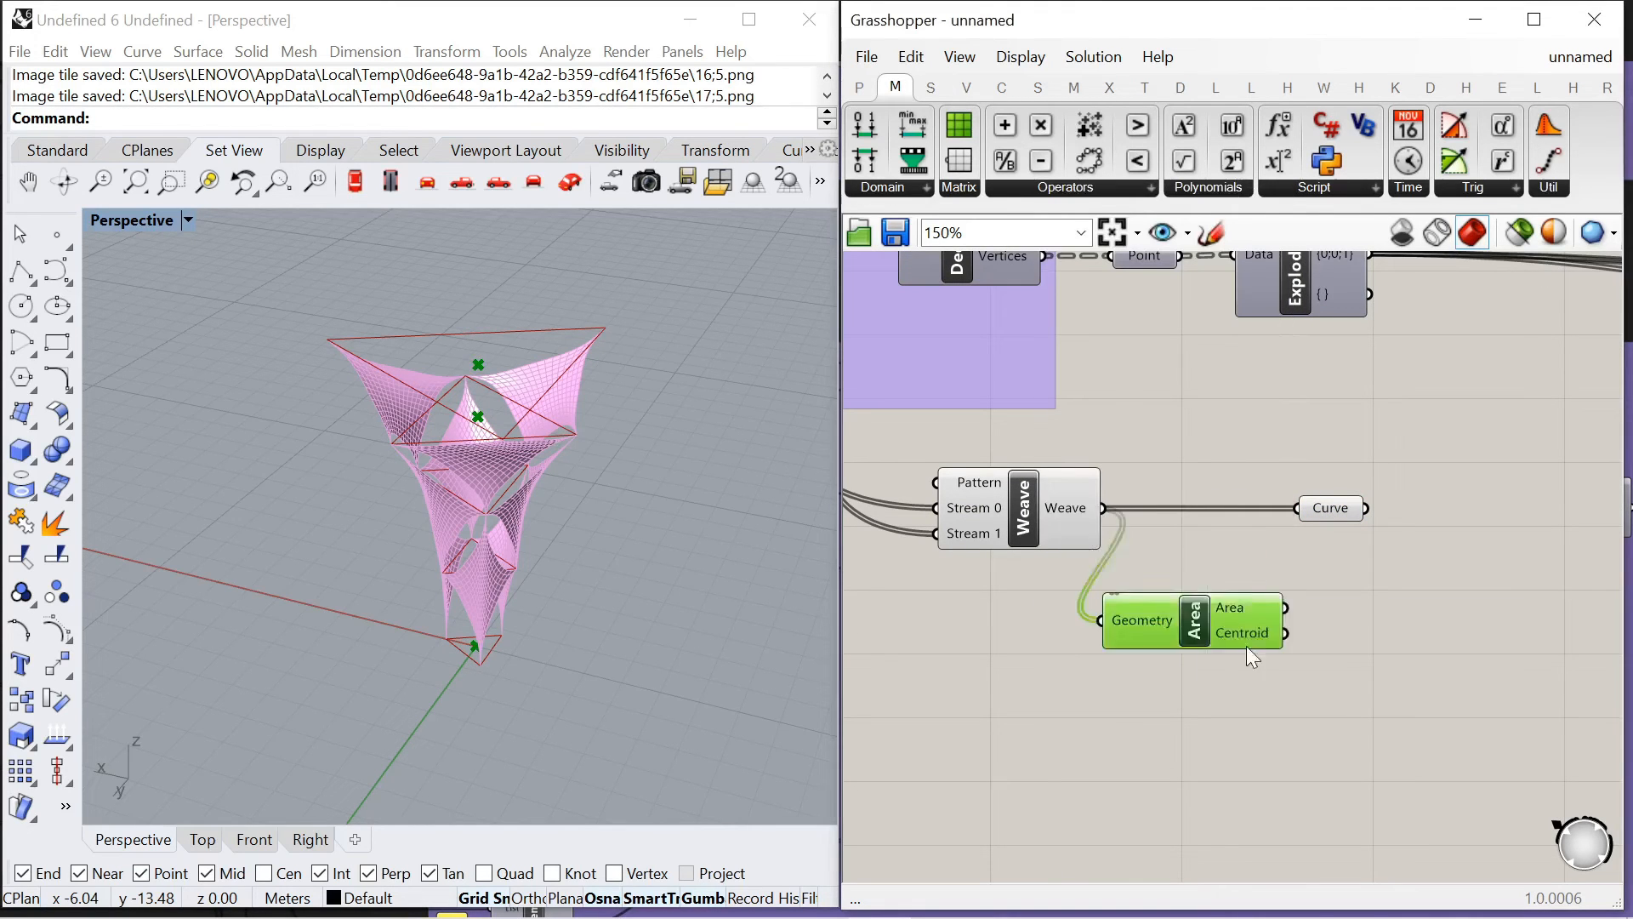
# Move the Weave, Curve and Area components to the free canvas space above the existing groups
pyautogui.scroll(-5, 1085, 514)
pyautogui.scroll(-3, 1141, 598)
pyautogui.moveTo(1147, 558); pyautogui.dragTo(1038, 512)
pyautogui.click(1187, 518)
pyautogui.scroll(2, 1189, 518)
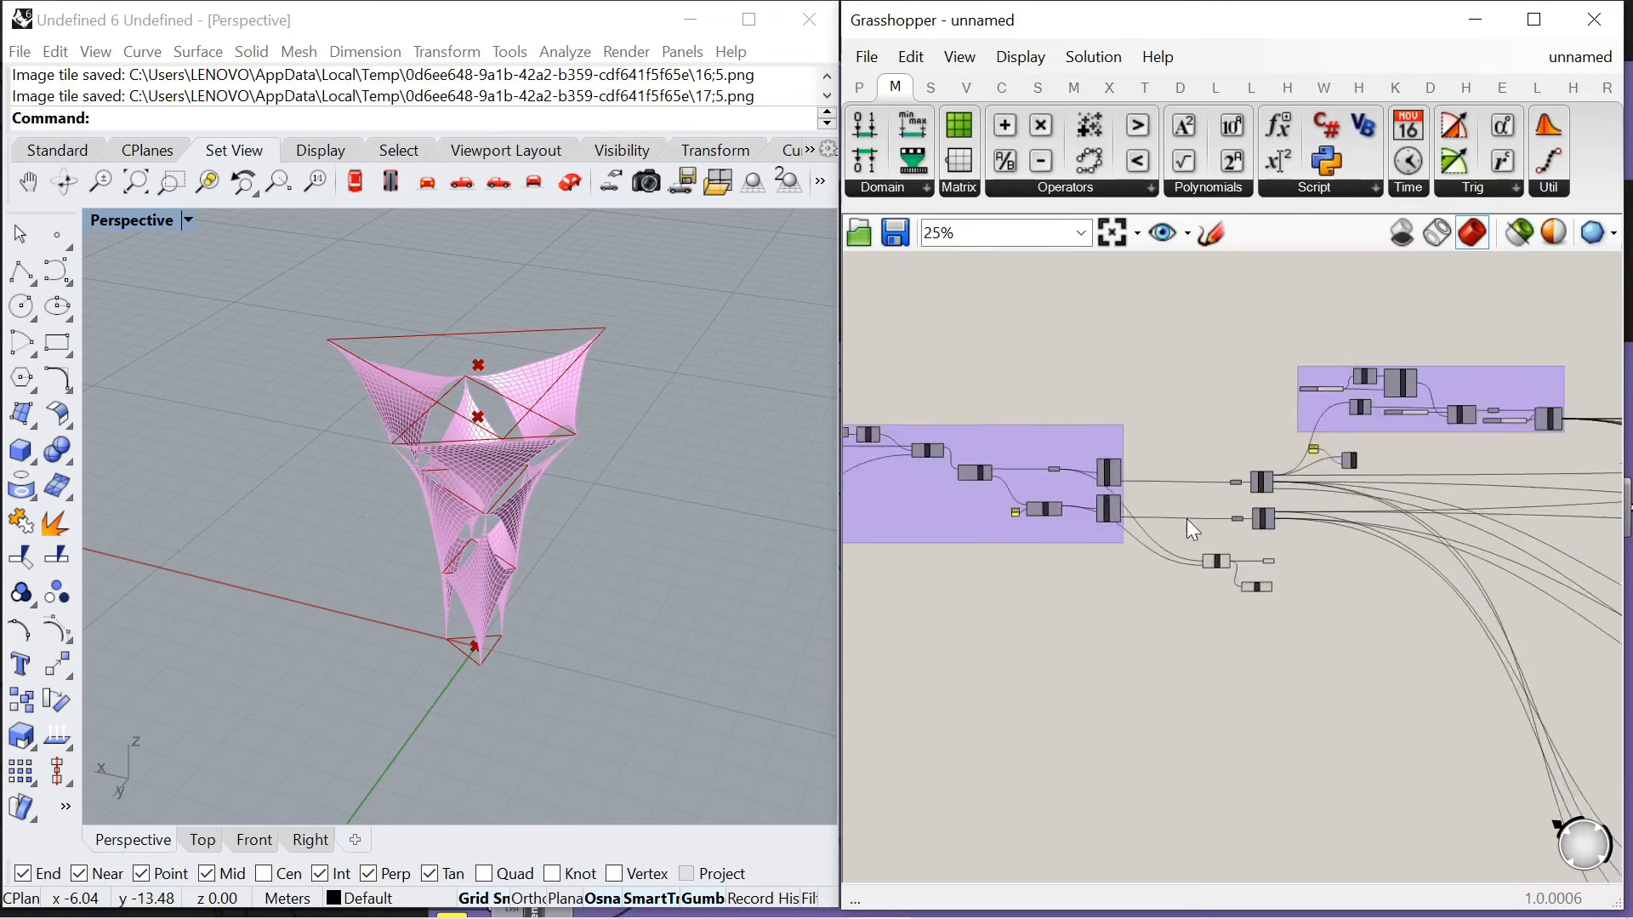
pyautogui.scroll(1, 1188, 518)
pyautogui.moveTo(1181, 541); pyautogui.dragTo(1320, 667)
pyautogui.click(1220, 365)
pyautogui.scroll(6, 1120, 522)
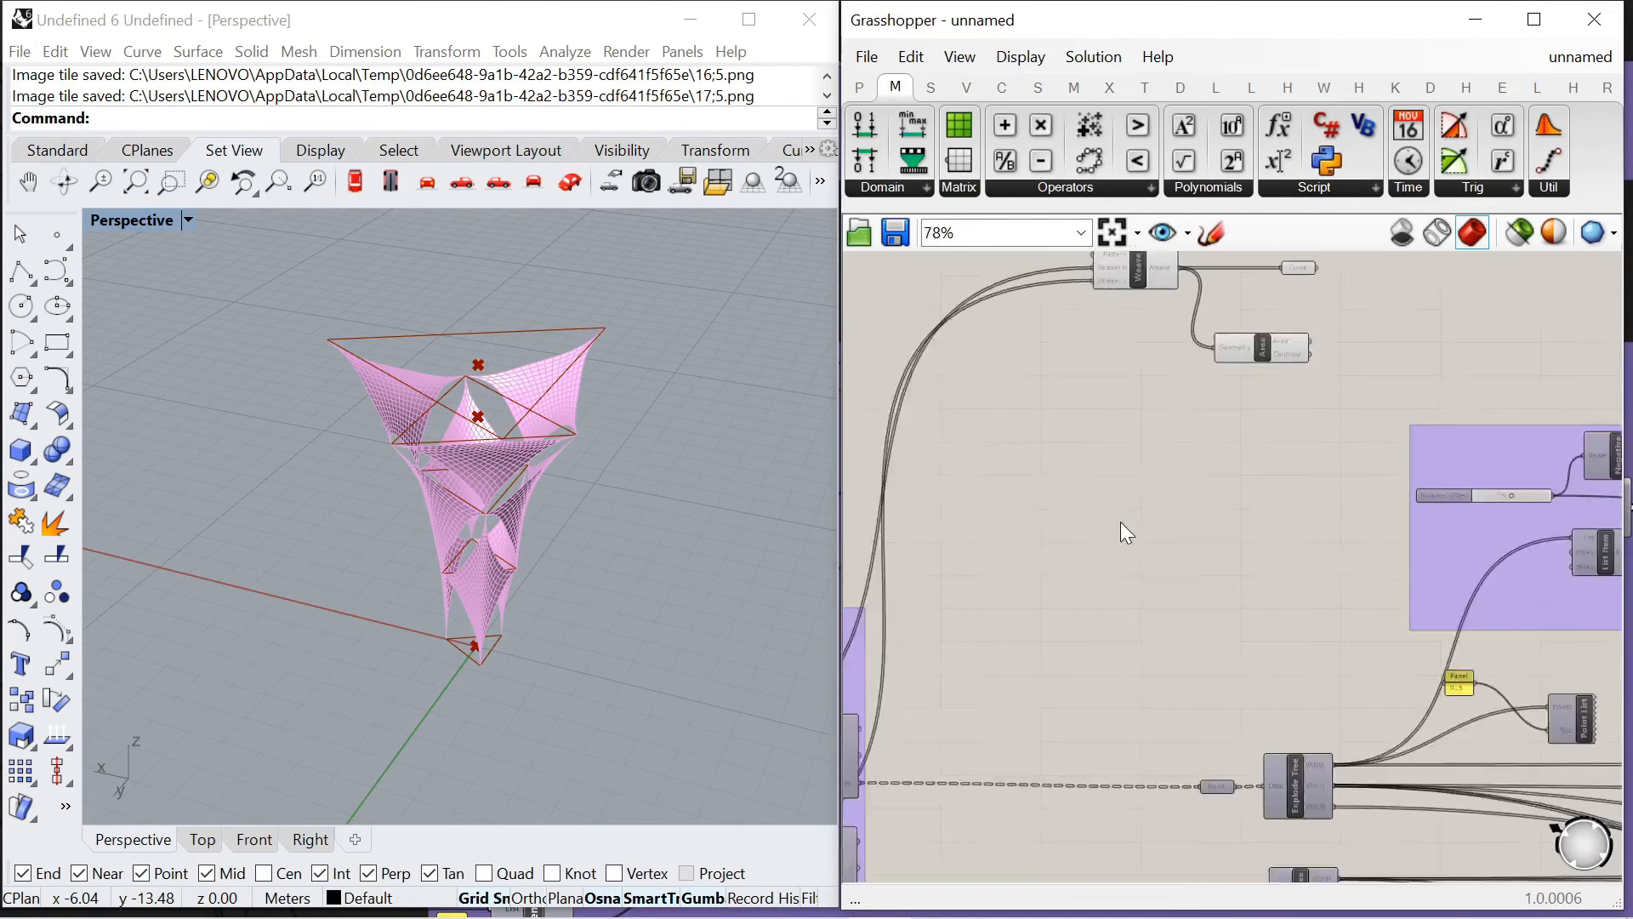
pyautogui.scroll(-2, 1148, 477)
pyautogui.scroll(2, 1268, 443)
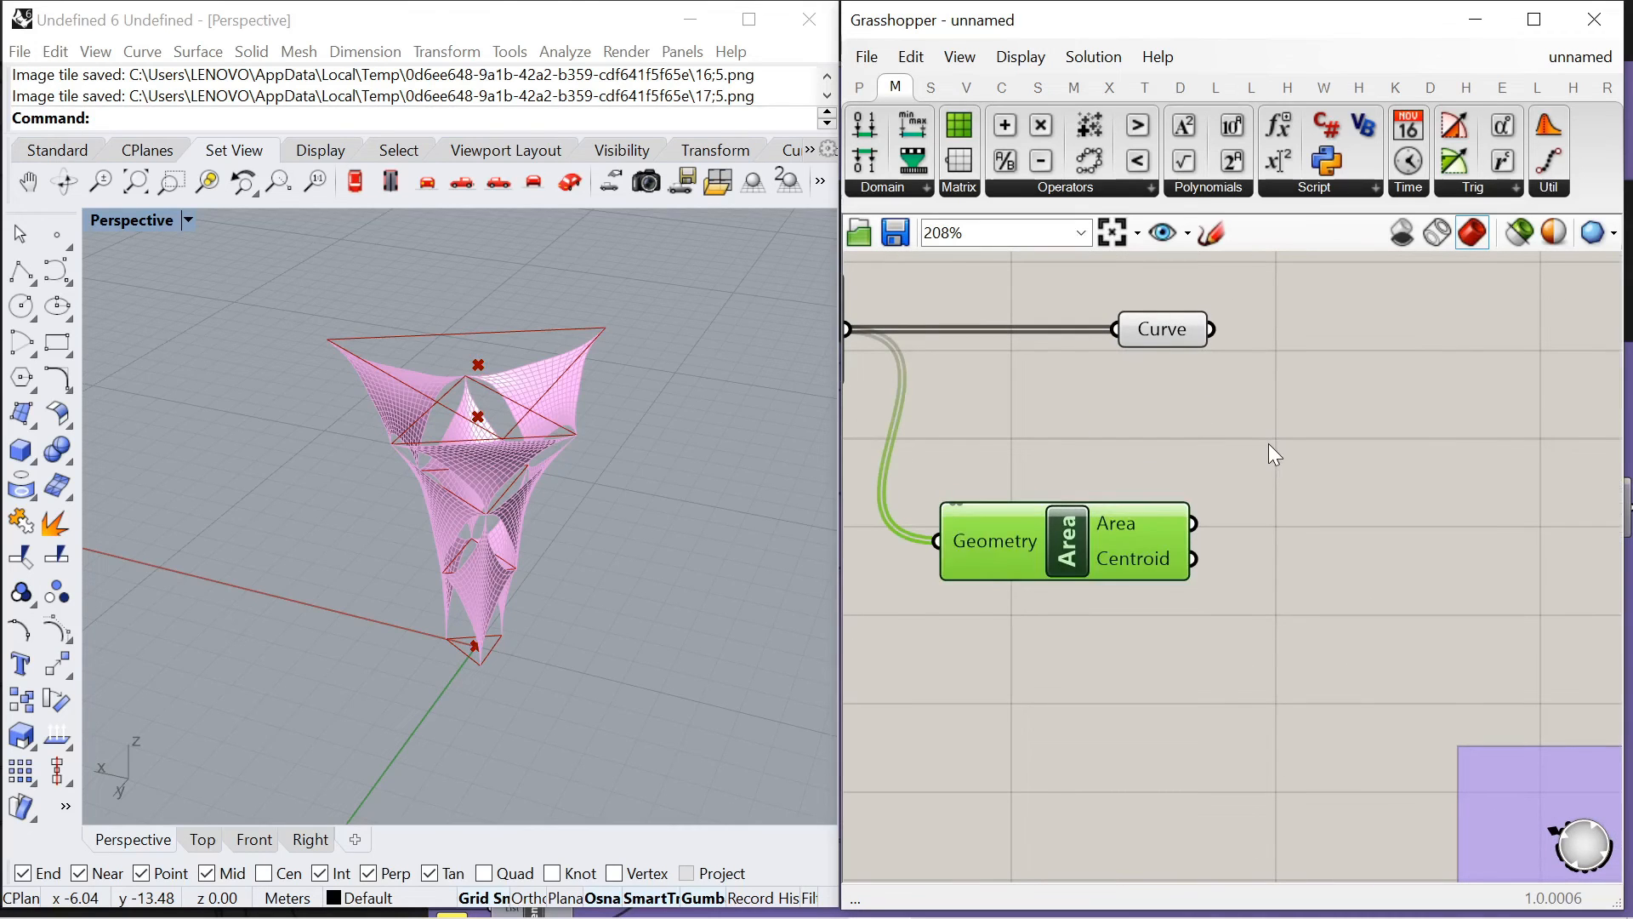
# Add a Deconstruct Brep component fed by the Weave output and move the Area component beneath it
pyautogui.doubleClick(1269, 442)
pyautogui.write('decons')
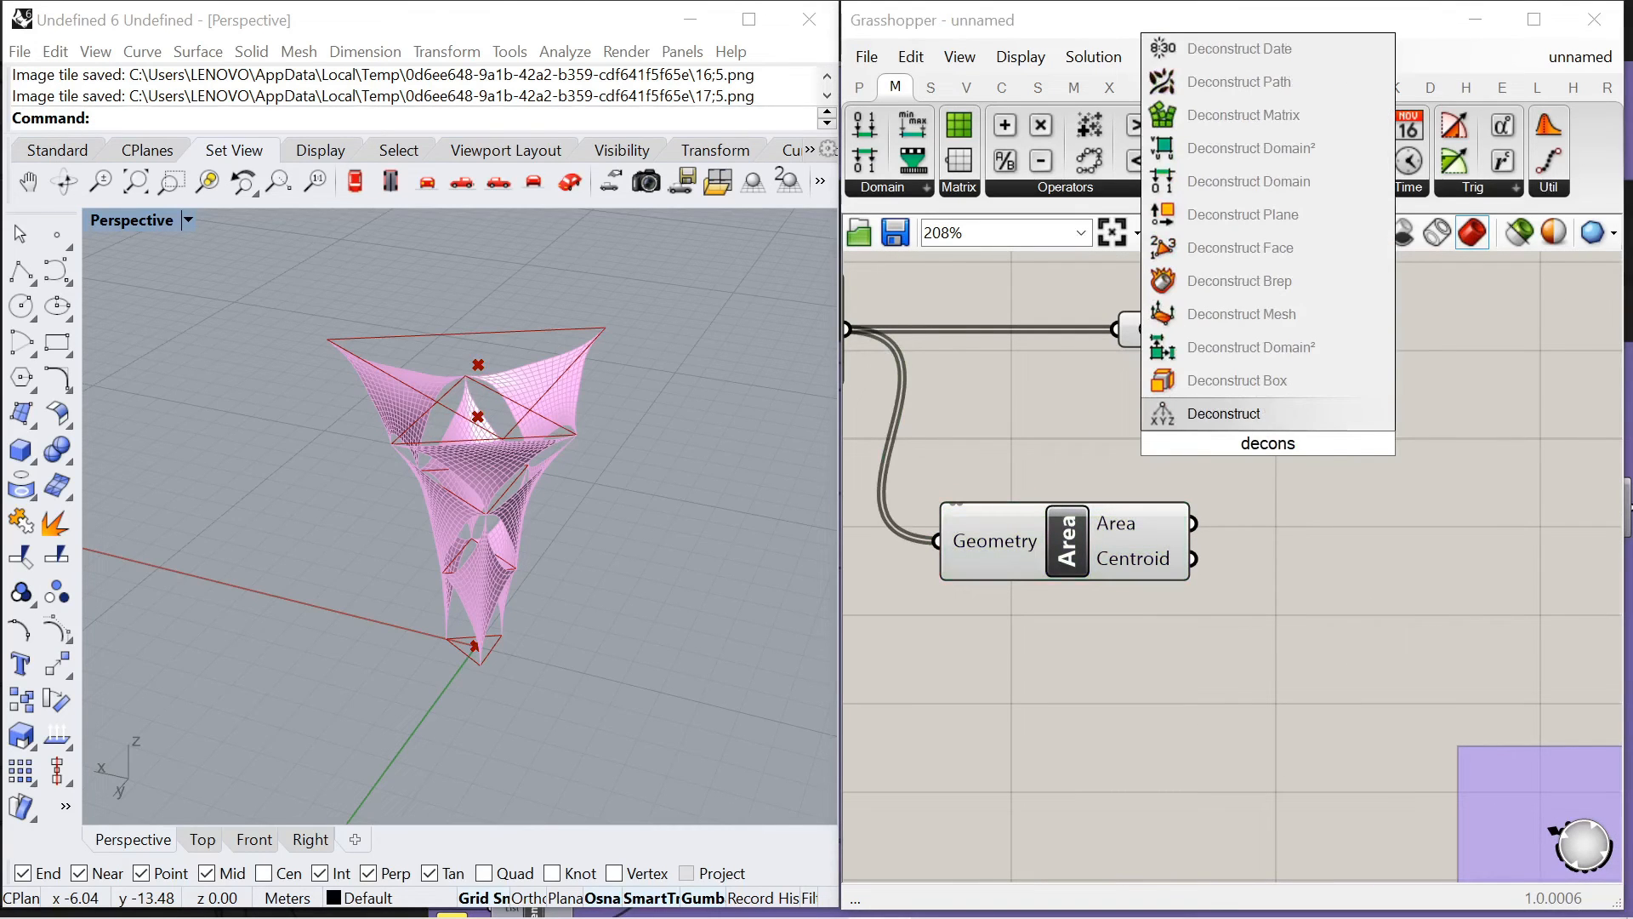
pyautogui.write('truct brep')
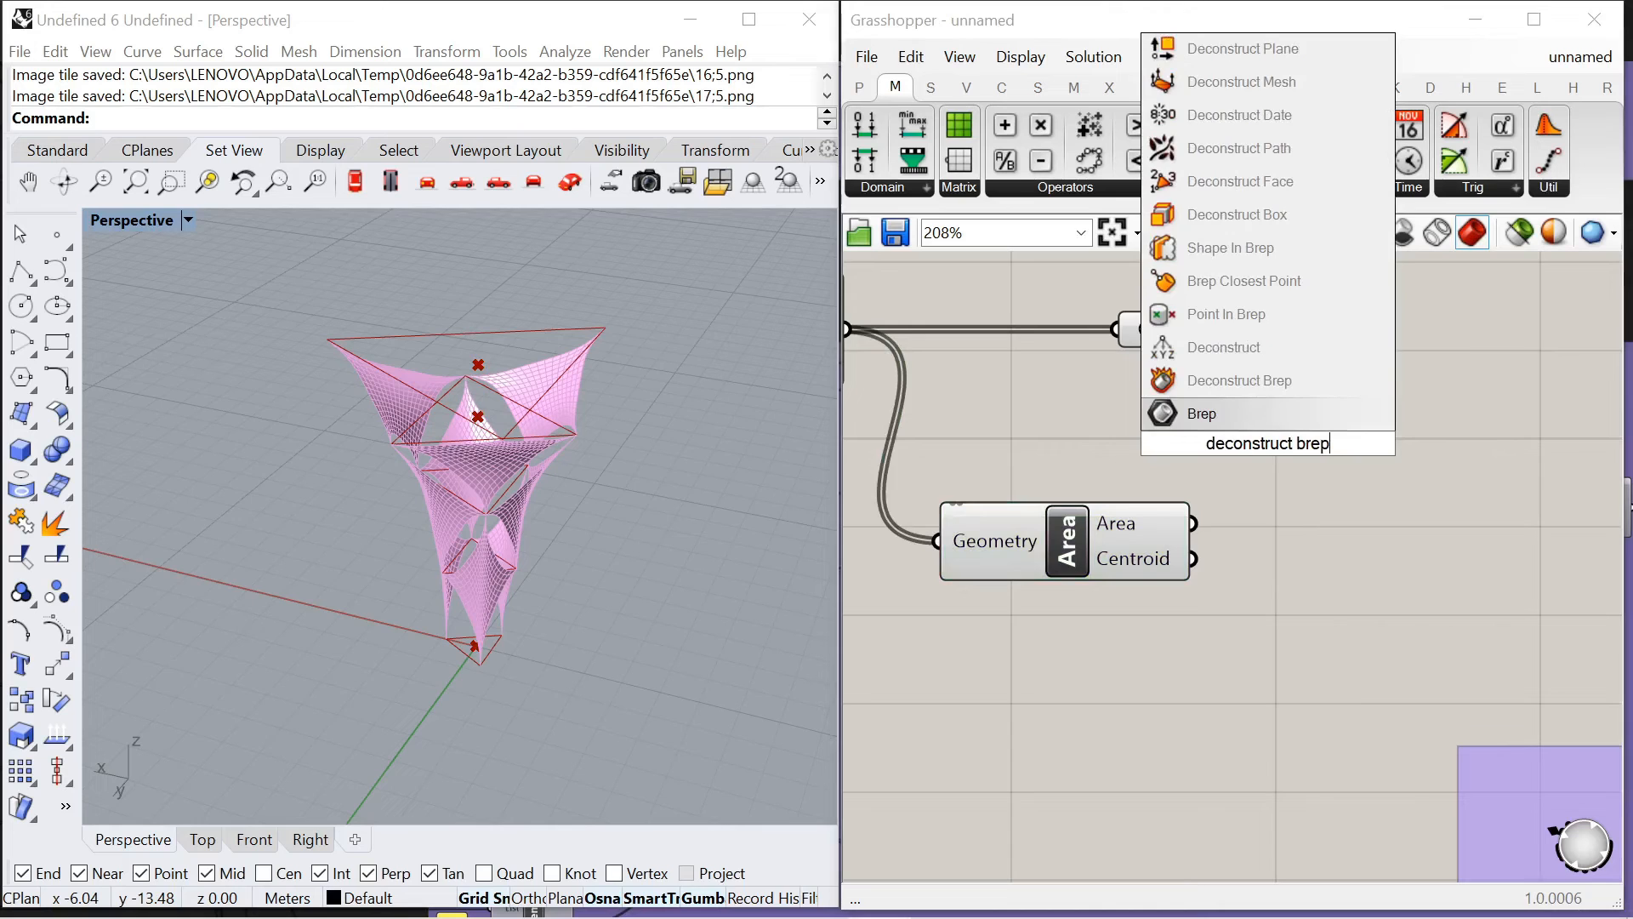
pyautogui.press('Return')
pyautogui.scroll(-2, 1261, 391)
pyautogui.moveTo(1309, 499); pyautogui.dragTo(1281, 523)
pyautogui.moveTo(1084, 535); pyautogui.dragTo(1218, 629)
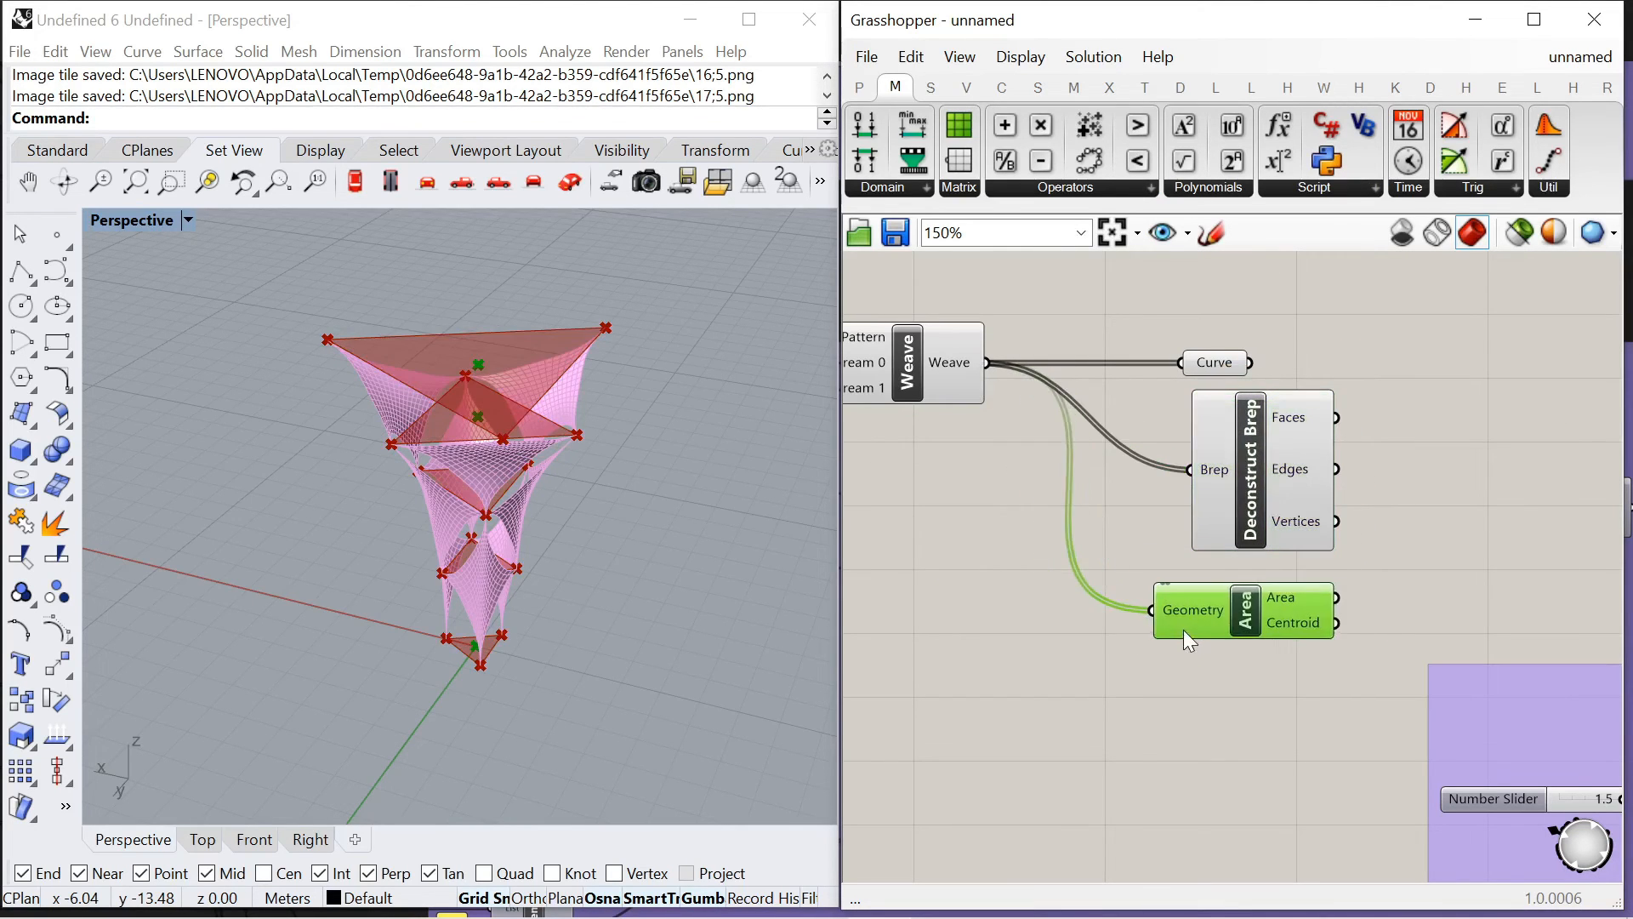
# Add a Line component with Area's grafted Centroid as Start Point and Deconstruct Brep's Vertices as End Point
pyautogui.moveTo(1435, 484); pyautogui.dragTo(1287, 503, button='right')
pyautogui.doubleClick(1284, 496)
pyautogui.write('line')
pyautogui.press('Return')
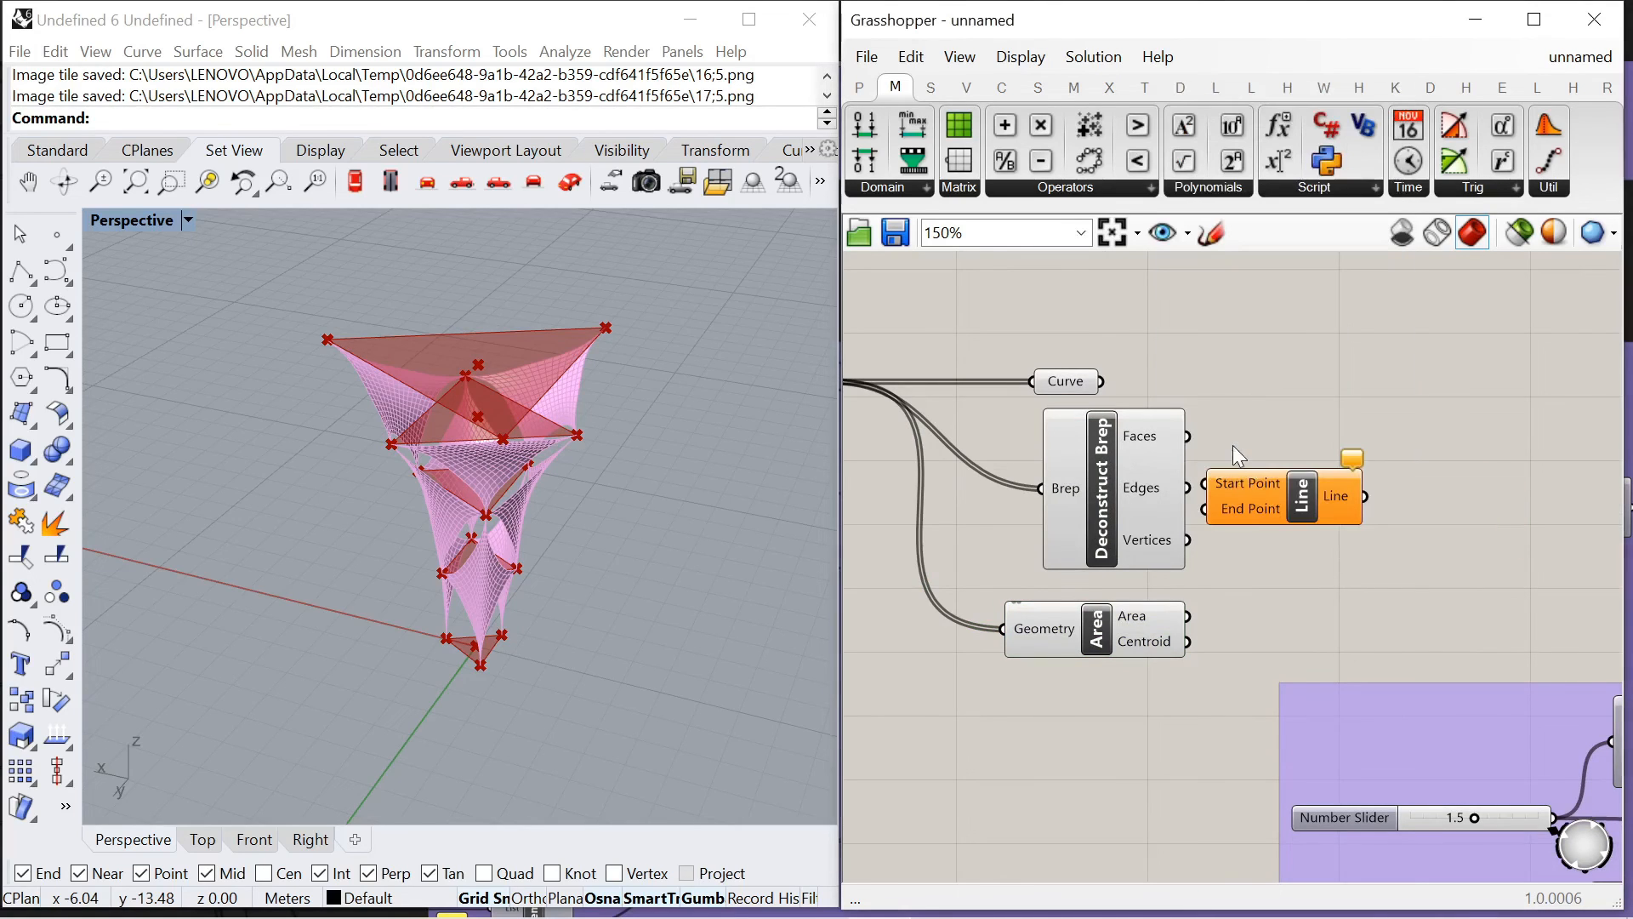
pyautogui.rightClick(1158, 651)
pyautogui.click(1224, 783)
pyautogui.moveTo(1209, 642); pyautogui.dragTo(1262, 502)
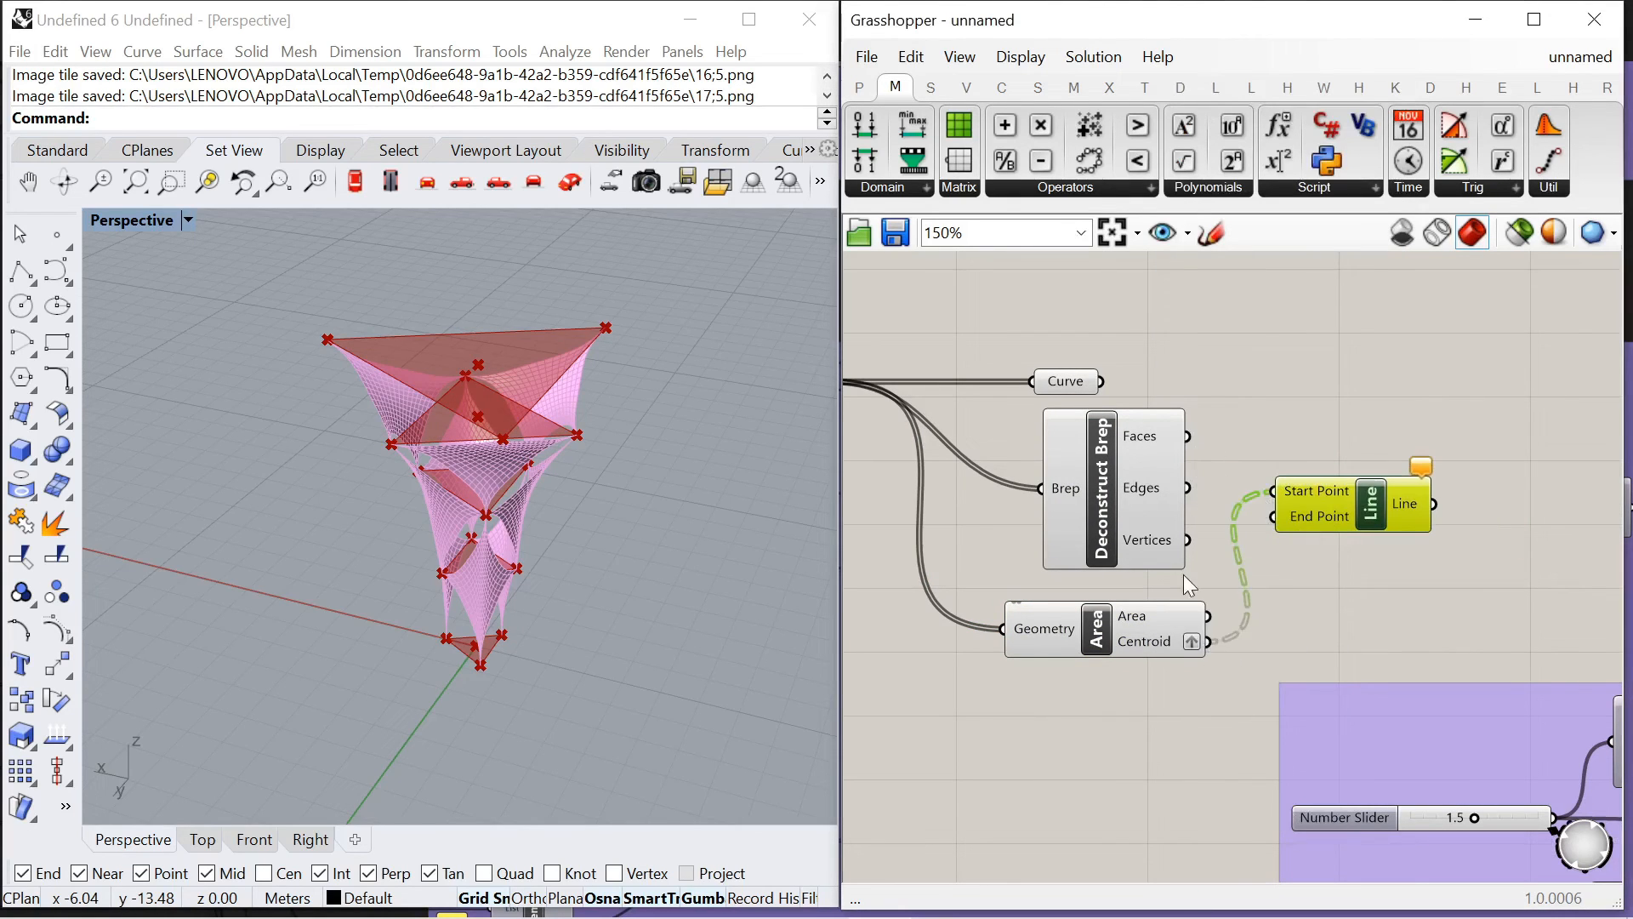
# Turn off the preview of the Weave, Deconstruct Brep and Area components
pyautogui.scroll(-5, 1366, 512)
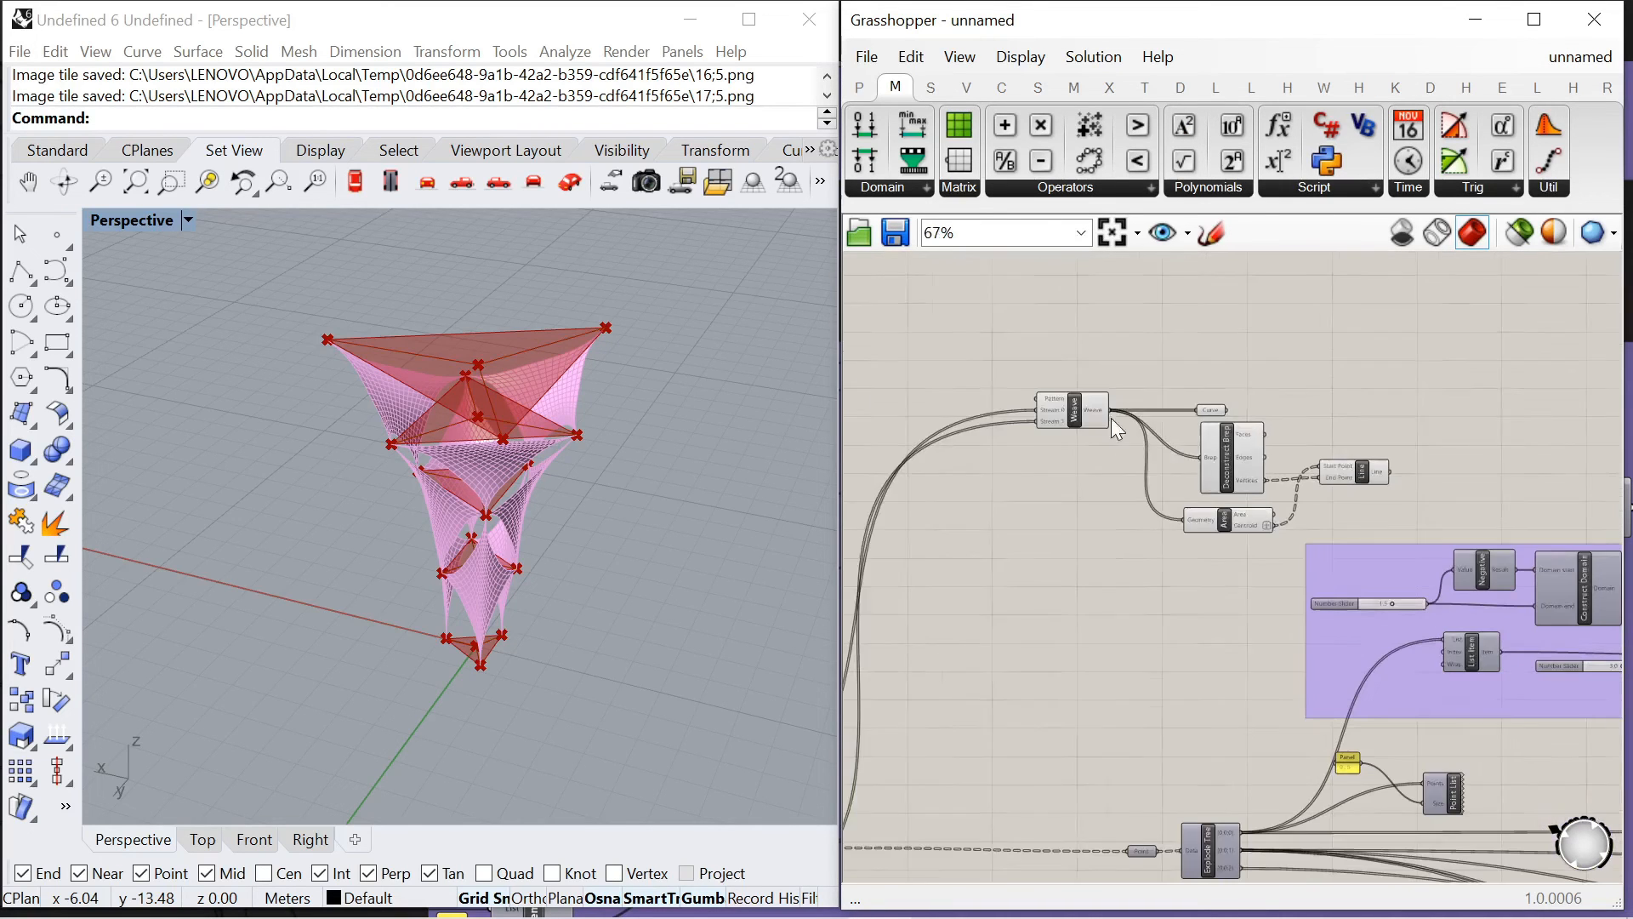
pyautogui.moveTo(1074, 331); pyautogui.dragTo(1240, 686)
pyautogui.scroll(4, 1264, 412)
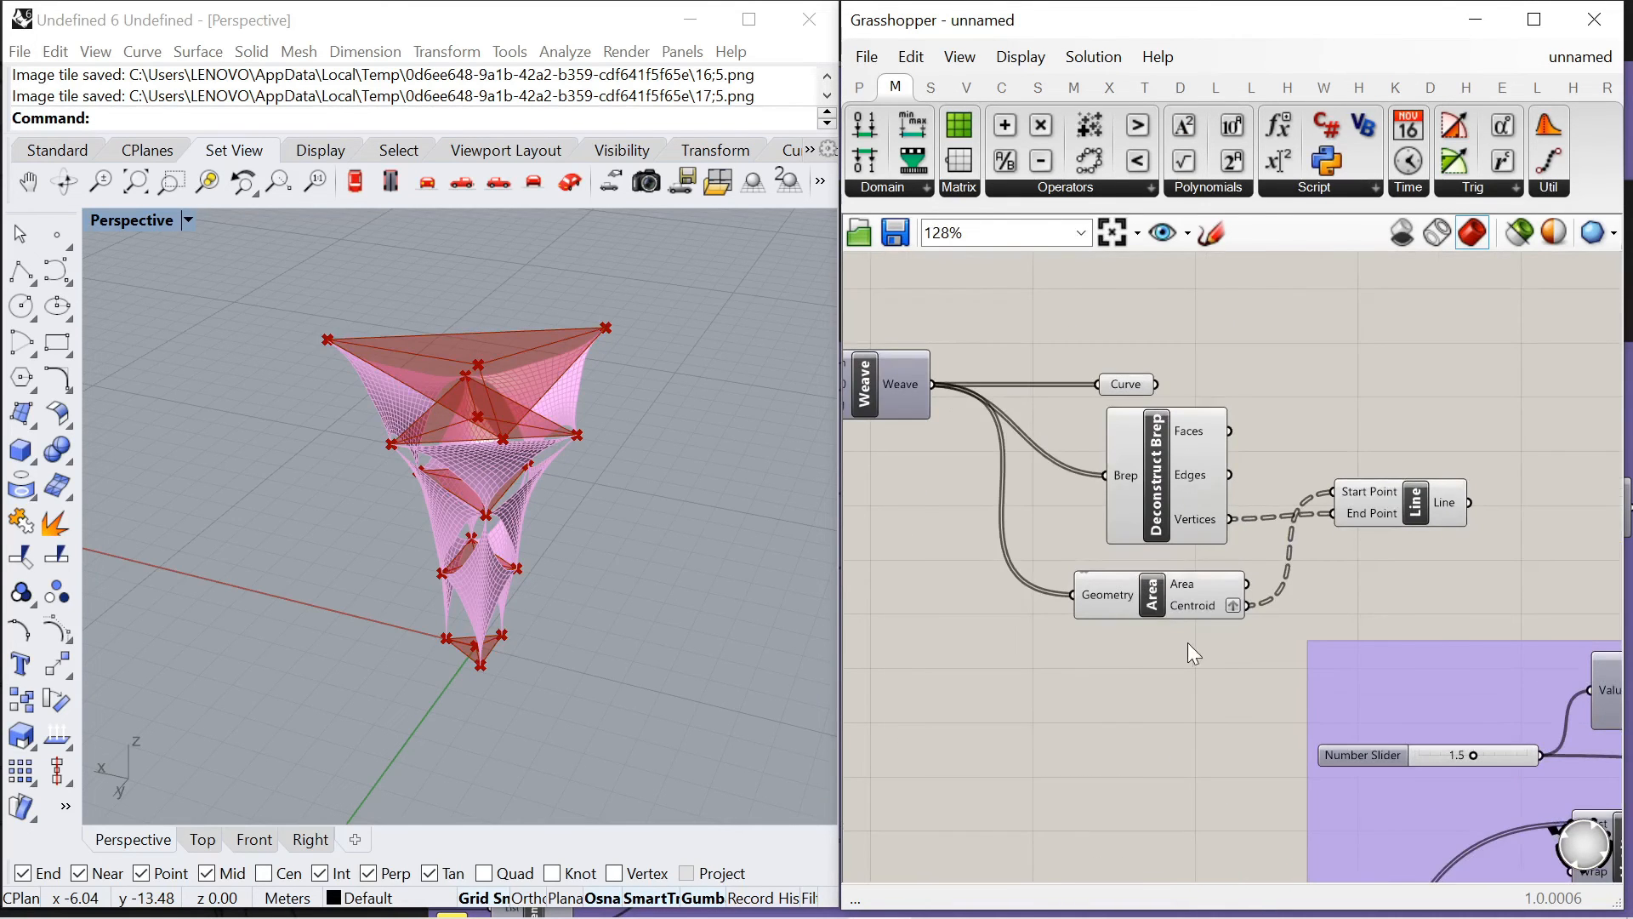
pyautogui.rightClick(1233, 348)
pyautogui.click(1307, 382)
pyautogui.click(1208, 387)
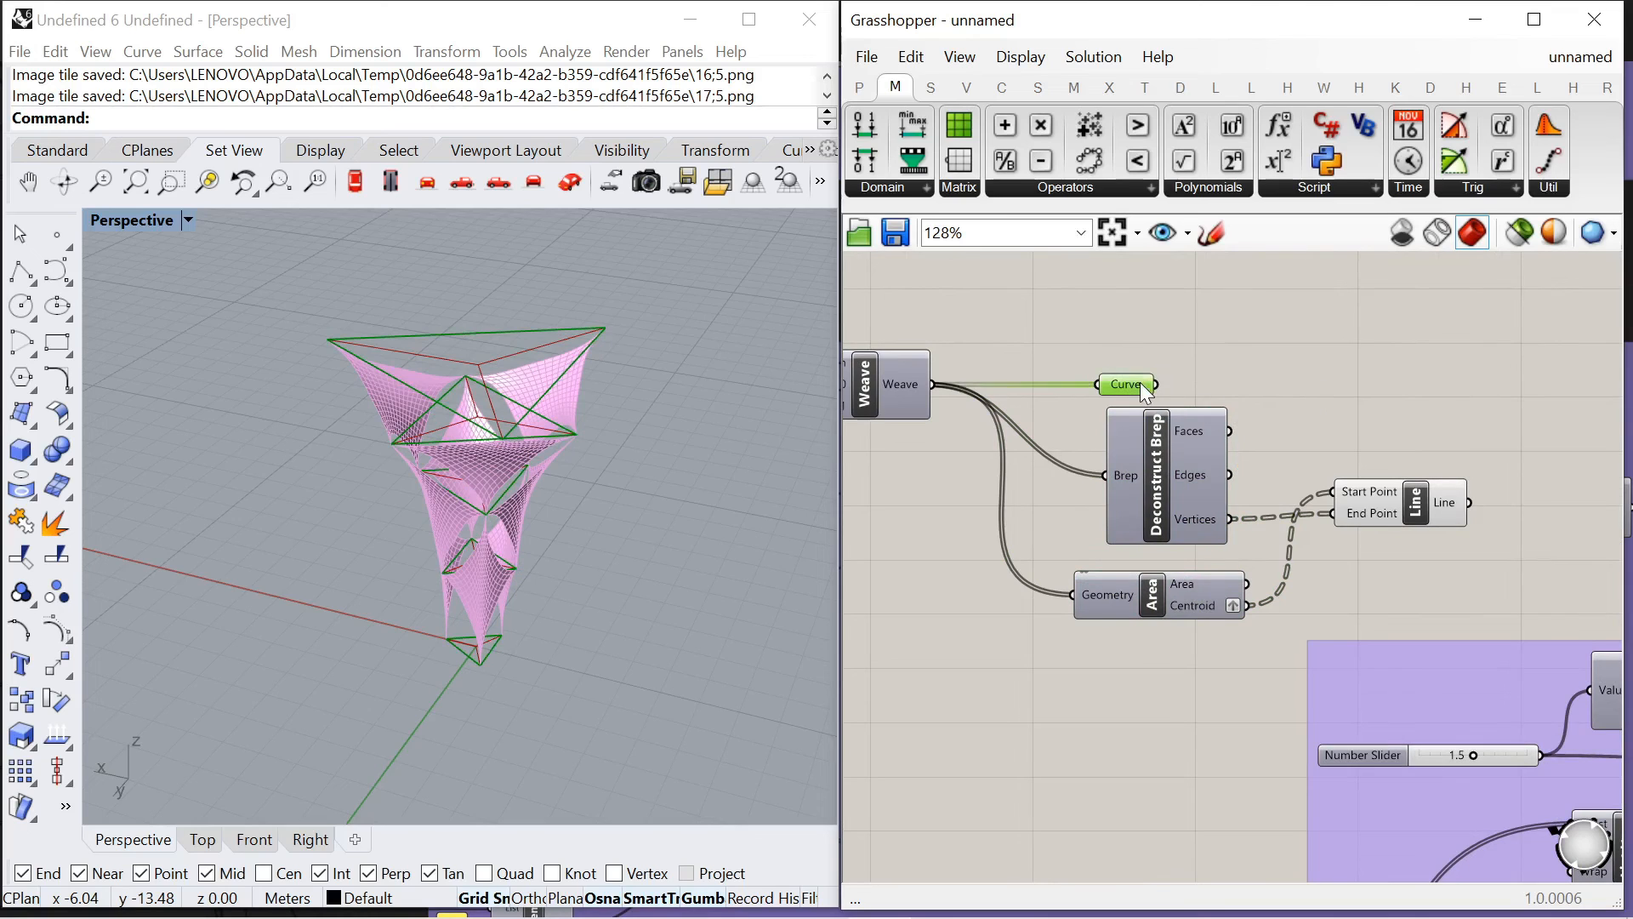
# Move the Curve, Deconstruct Brep, Area and Line components up so they sit centred beside Weave
pyautogui.moveTo(1217, 381); pyautogui.dragTo(1220, 380)
pyautogui.scroll(-2, 1070, 366)
pyautogui.moveTo(1033, 338); pyautogui.dragTo(1393, 560)
pyautogui.moveTo(1307, 468); pyautogui.dragTo(1318, 394)
pyautogui.click(1295, 449)
pyautogui.scroll(2, 1276, 459)
pyautogui.click(1145, 463)
# Add an Interpolate component, connect Area's Centroid to its Vertices input and flatten that input
pyautogui.doubleClick(1294, 482)
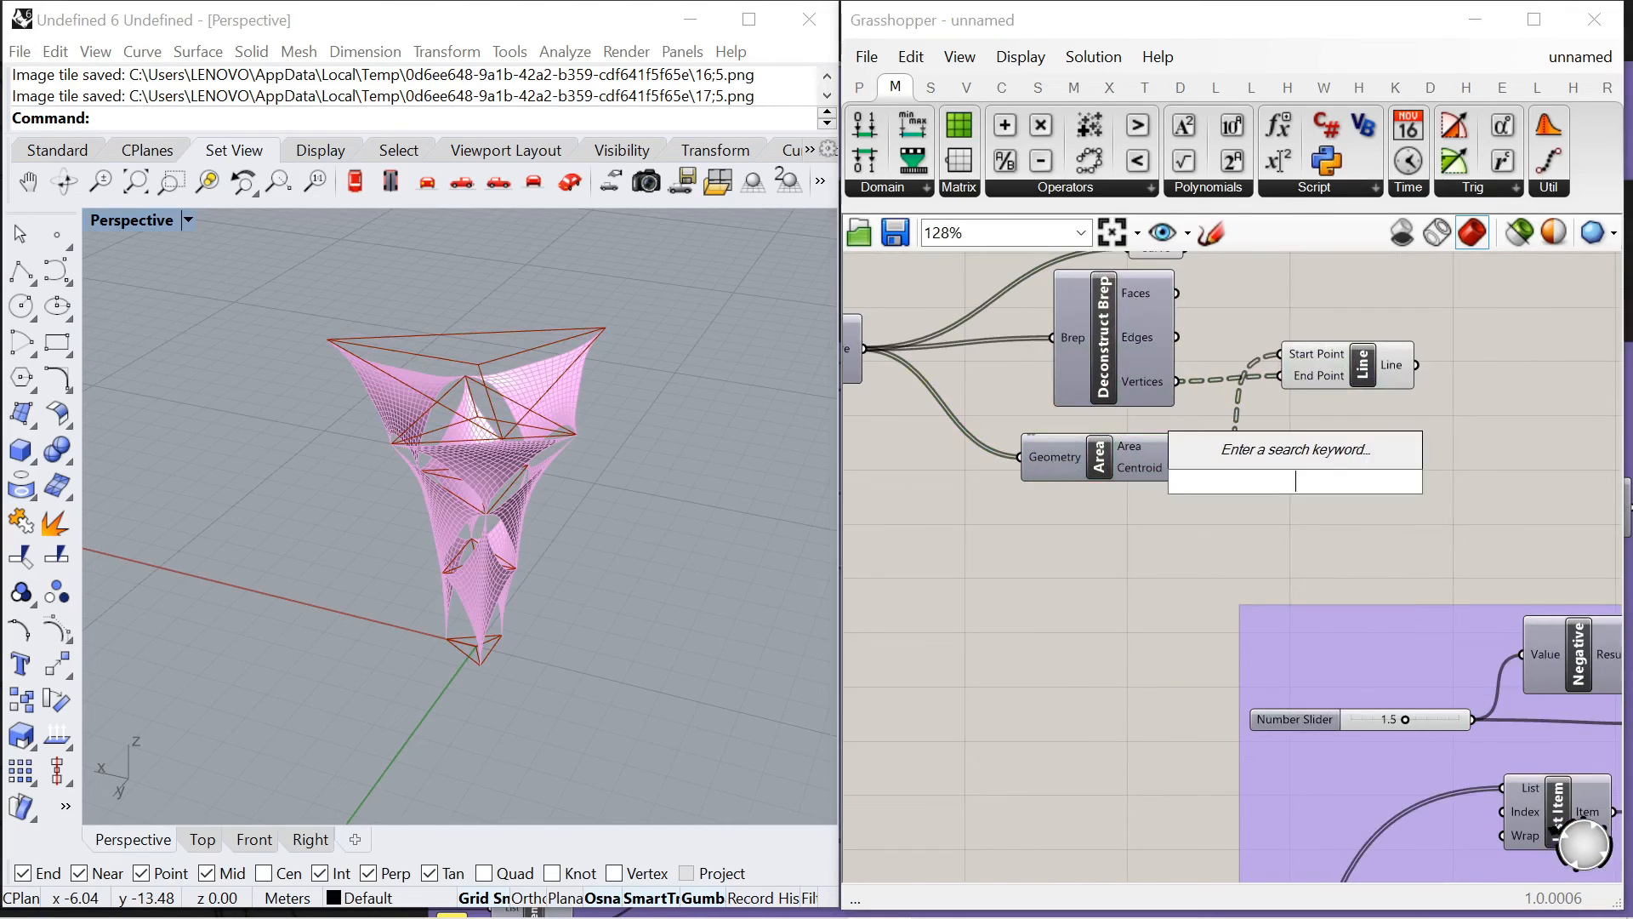
pyautogui.write('inte')
pyautogui.press('Return')
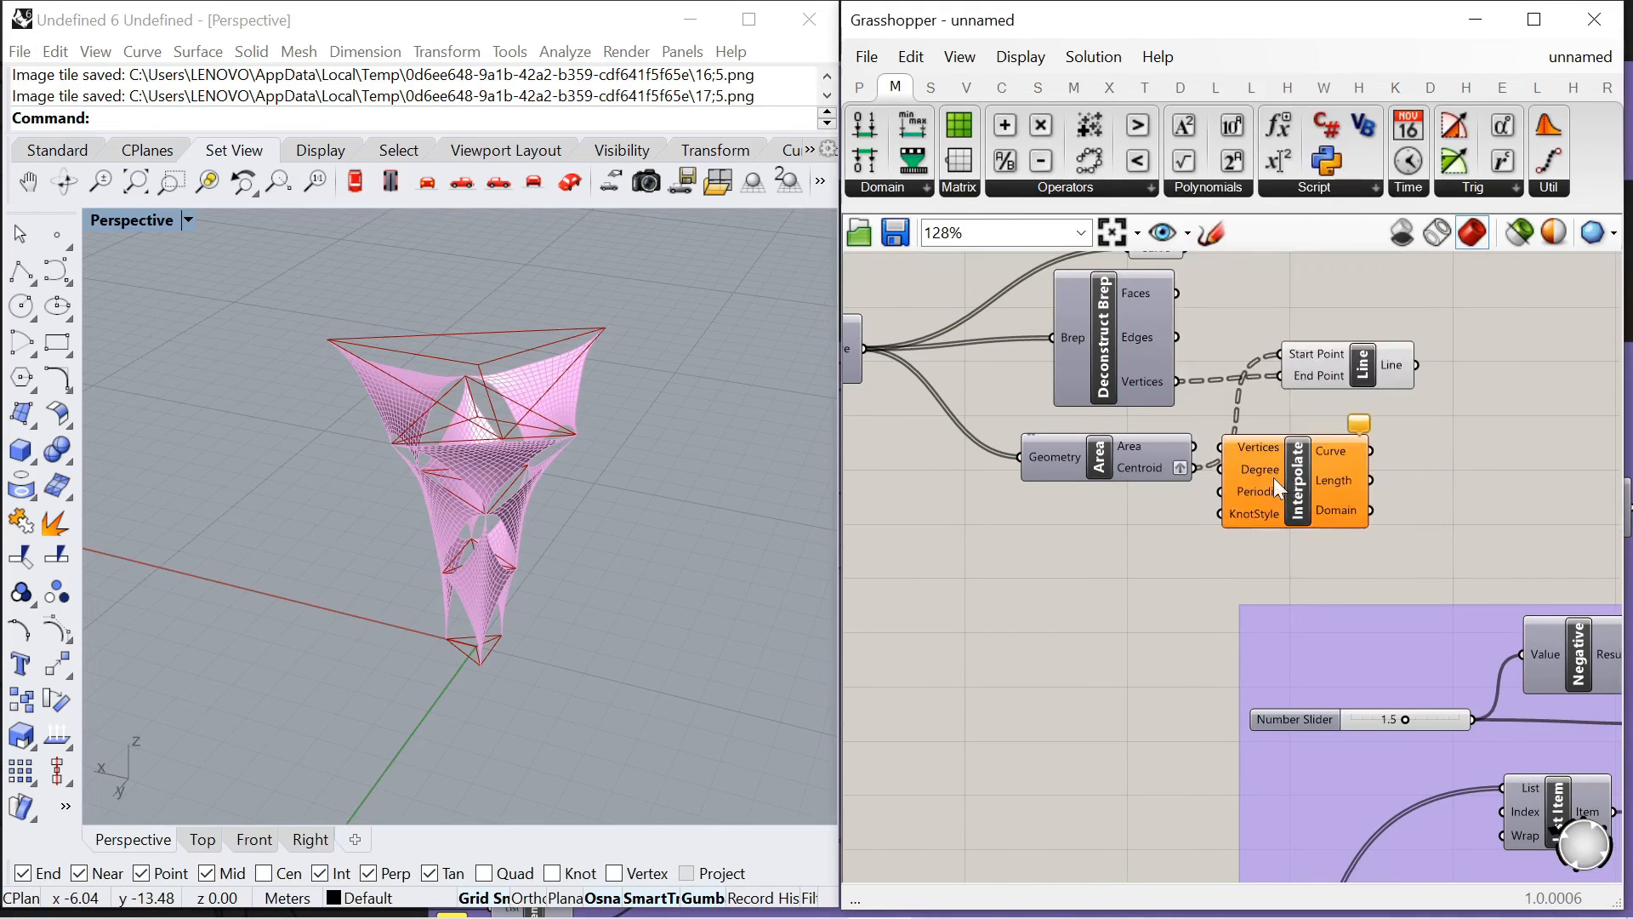
pyautogui.scroll(3, 1273, 477)
pyautogui.moveTo(1154, 455); pyautogui.dragTo(1261, 445)
pyautogui.rightClick(1330, 456)
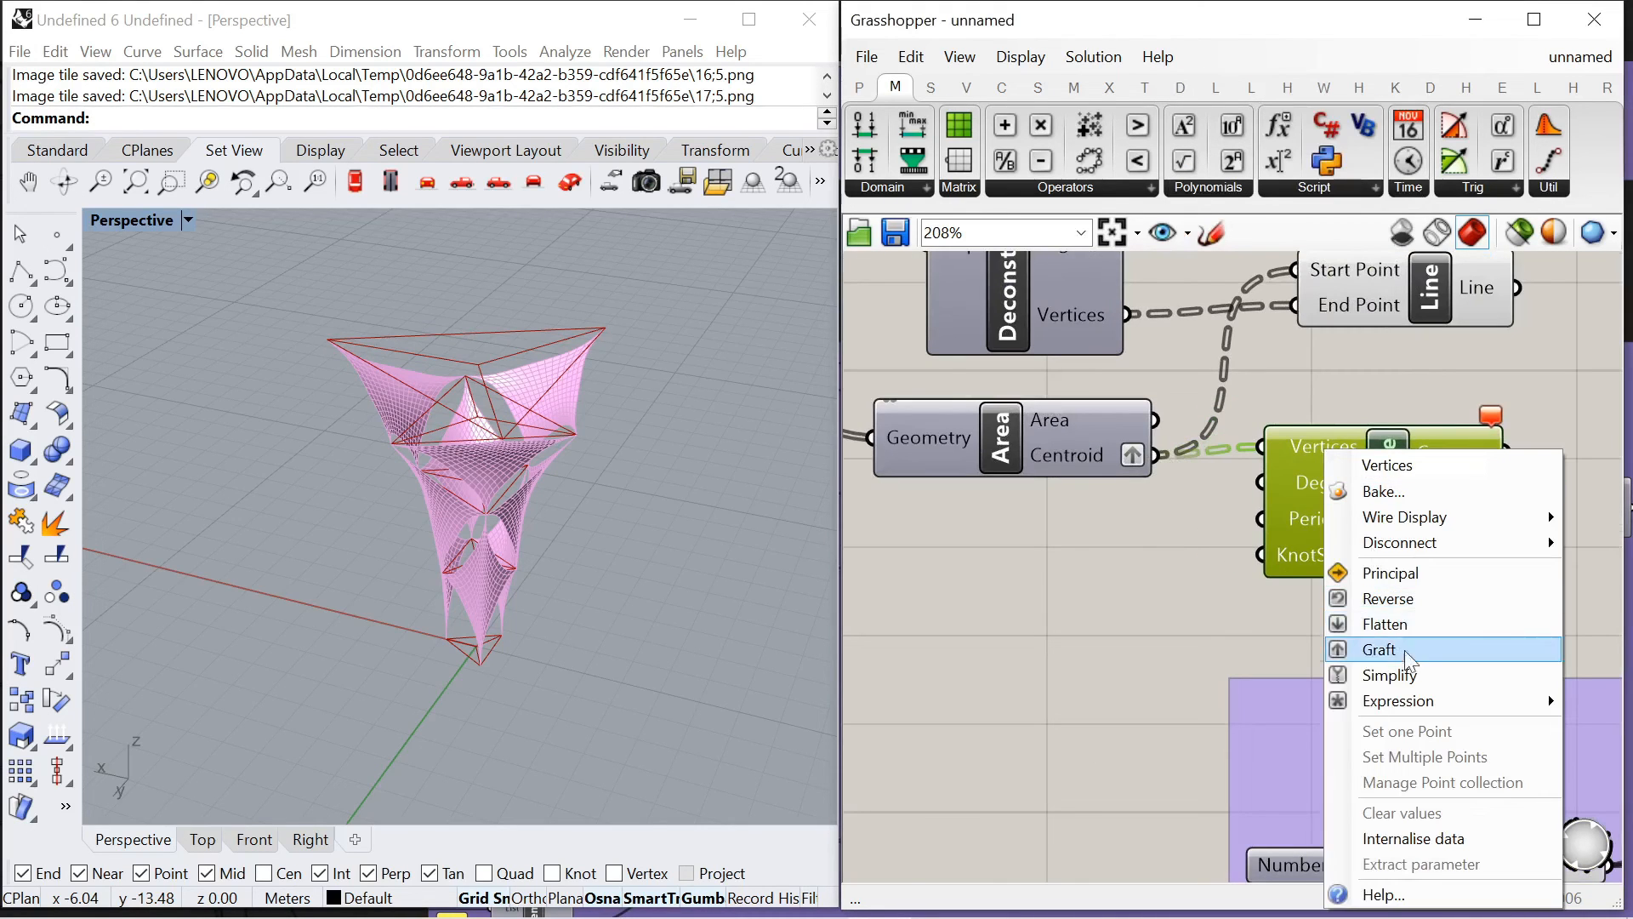
pyautogui.click(1407, 621)
pyautogui.scroll(-3, 1107, 655)
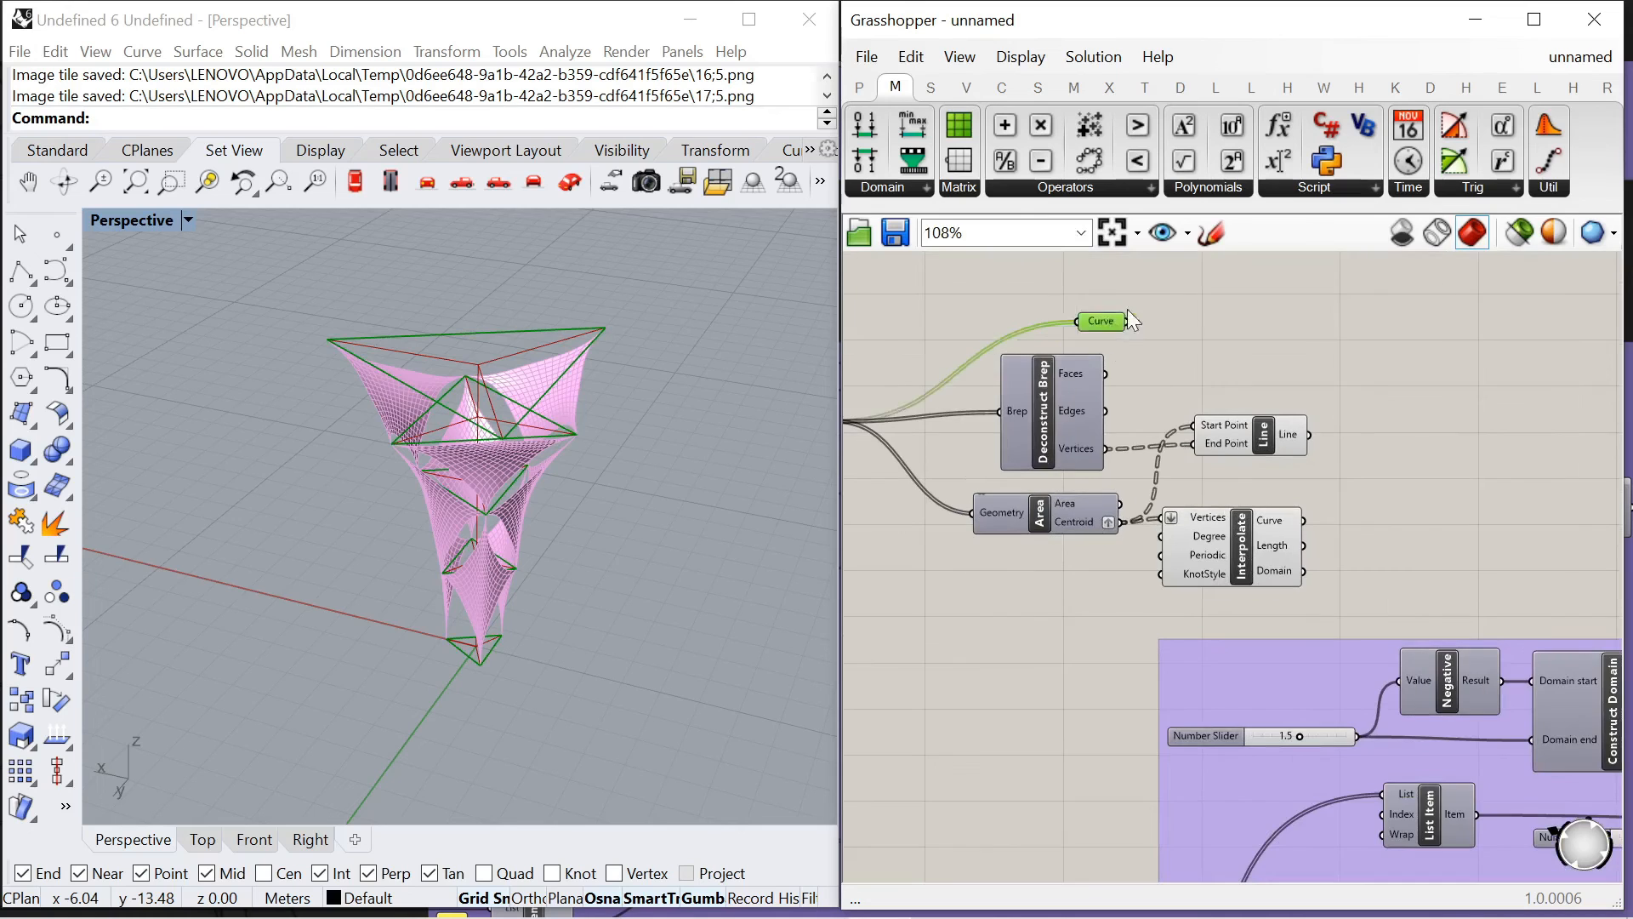
# Add a Pipe component with a 0.05 panel as Radius and connect the triangle Curve parameter to its Curve input
pyautogui.doubleClick(1315, 375)
pyautogui.write('pipe')
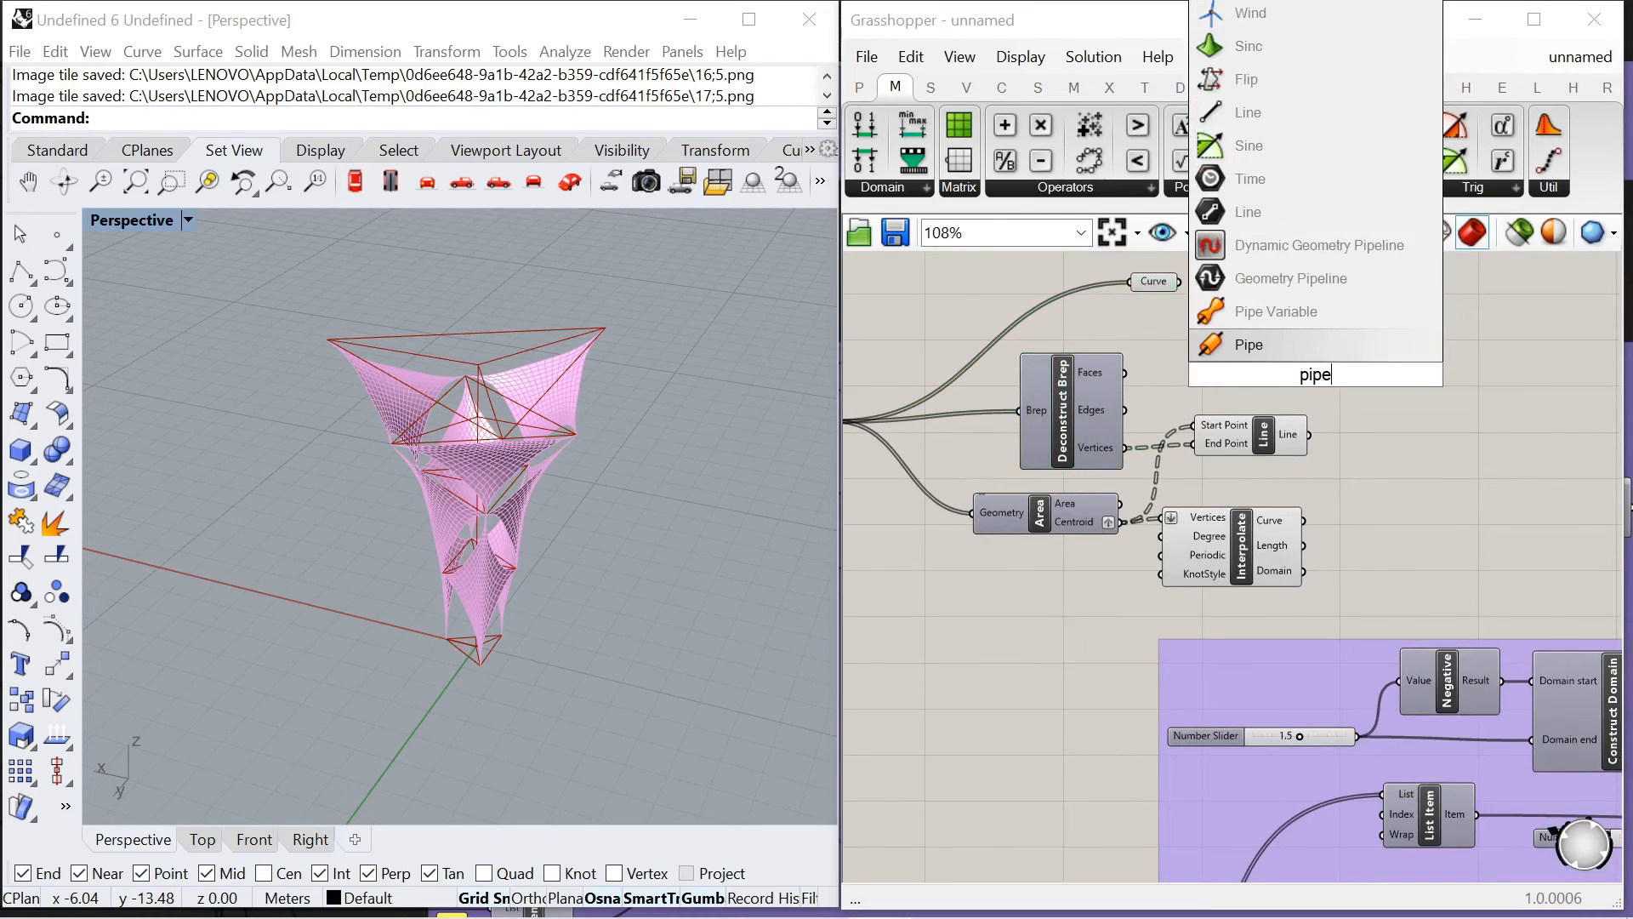
pyautogui.press('Return')
pyautogui.scroll(-2, 1458, 362)
pyautogui.scroll(2, 1458, 363)
pyautogui.doubleClick(1301, 369)
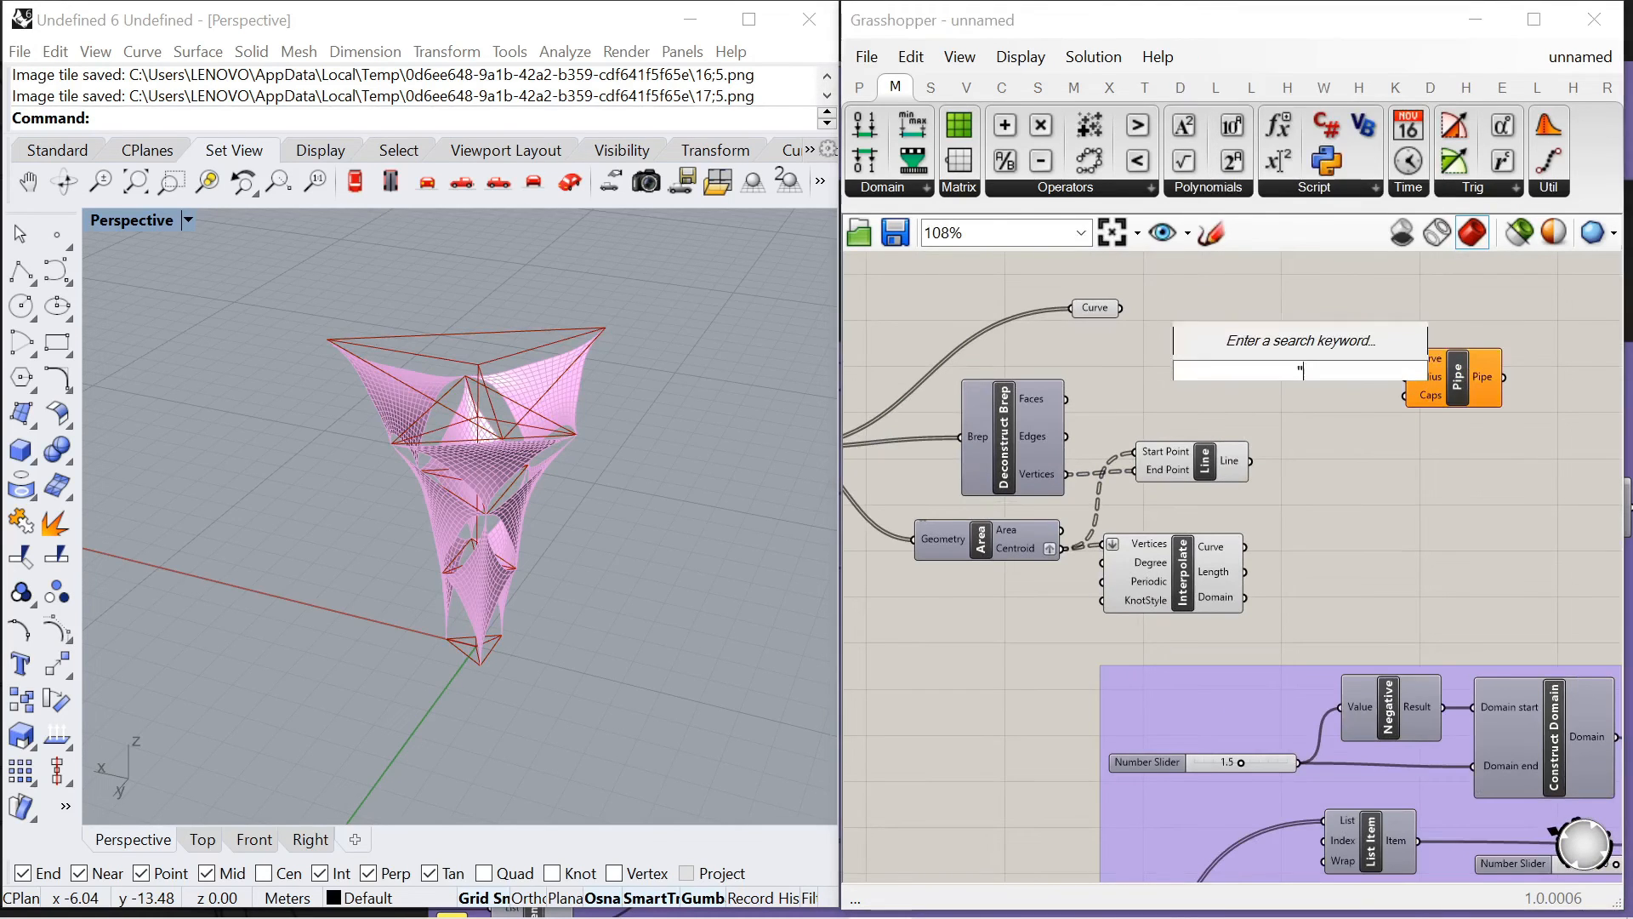
pyautogui.write('"0.05')
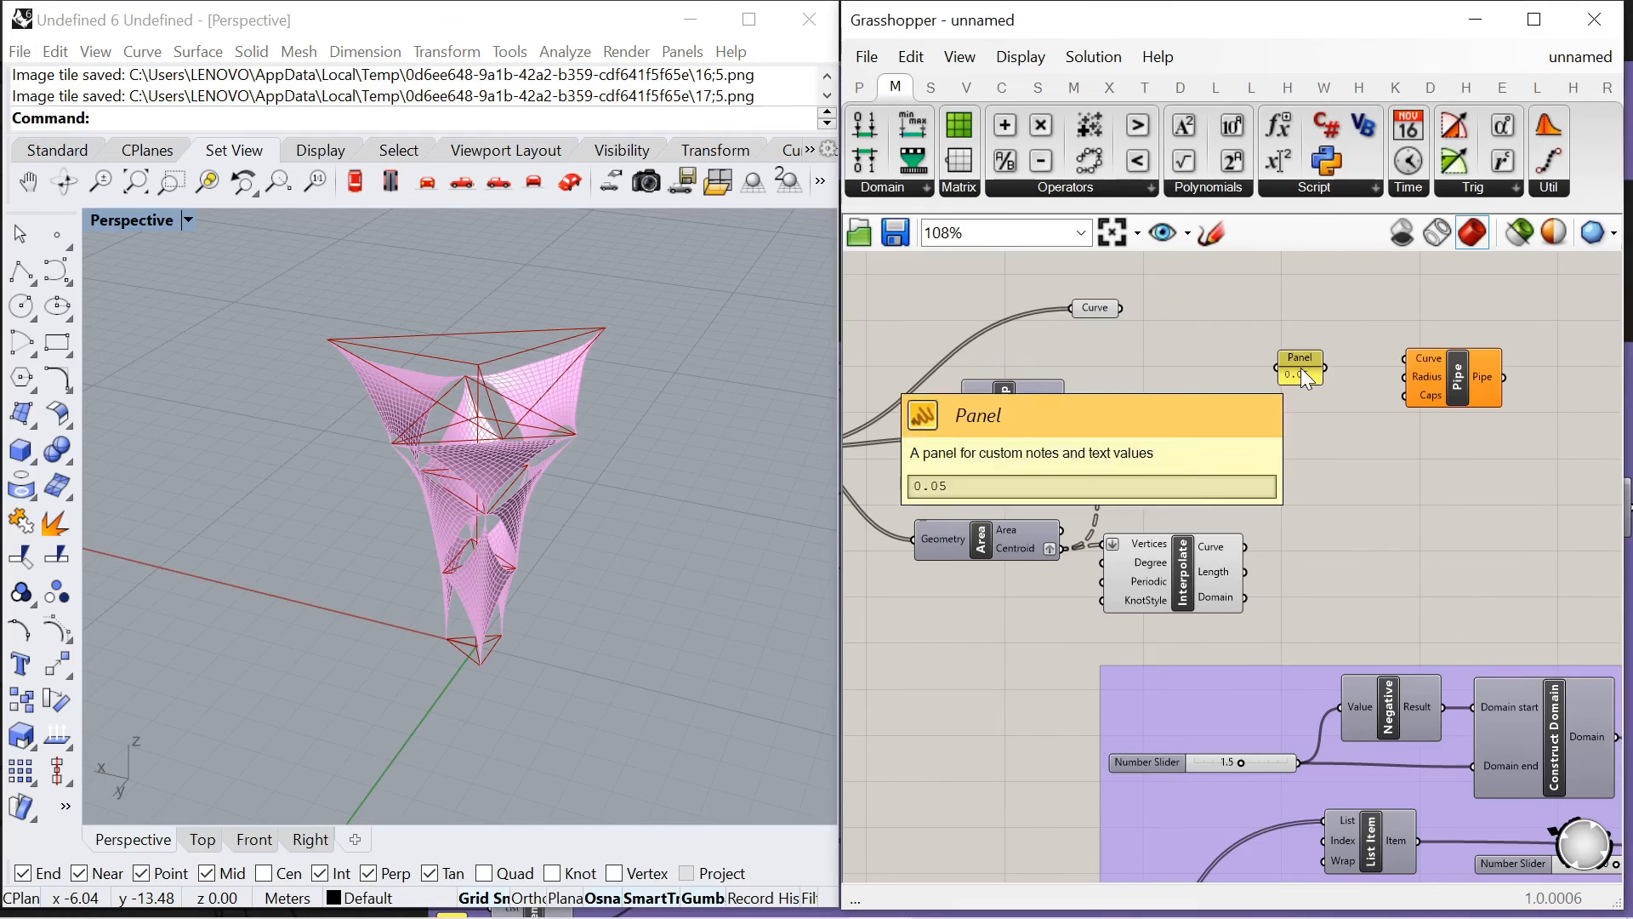
pyautogui.press('Return')
pyautogui.scroll(2, 1313, 379)
pyautogui.moveTo(1348, 349); pyautogui.dragTo(1423, 366)
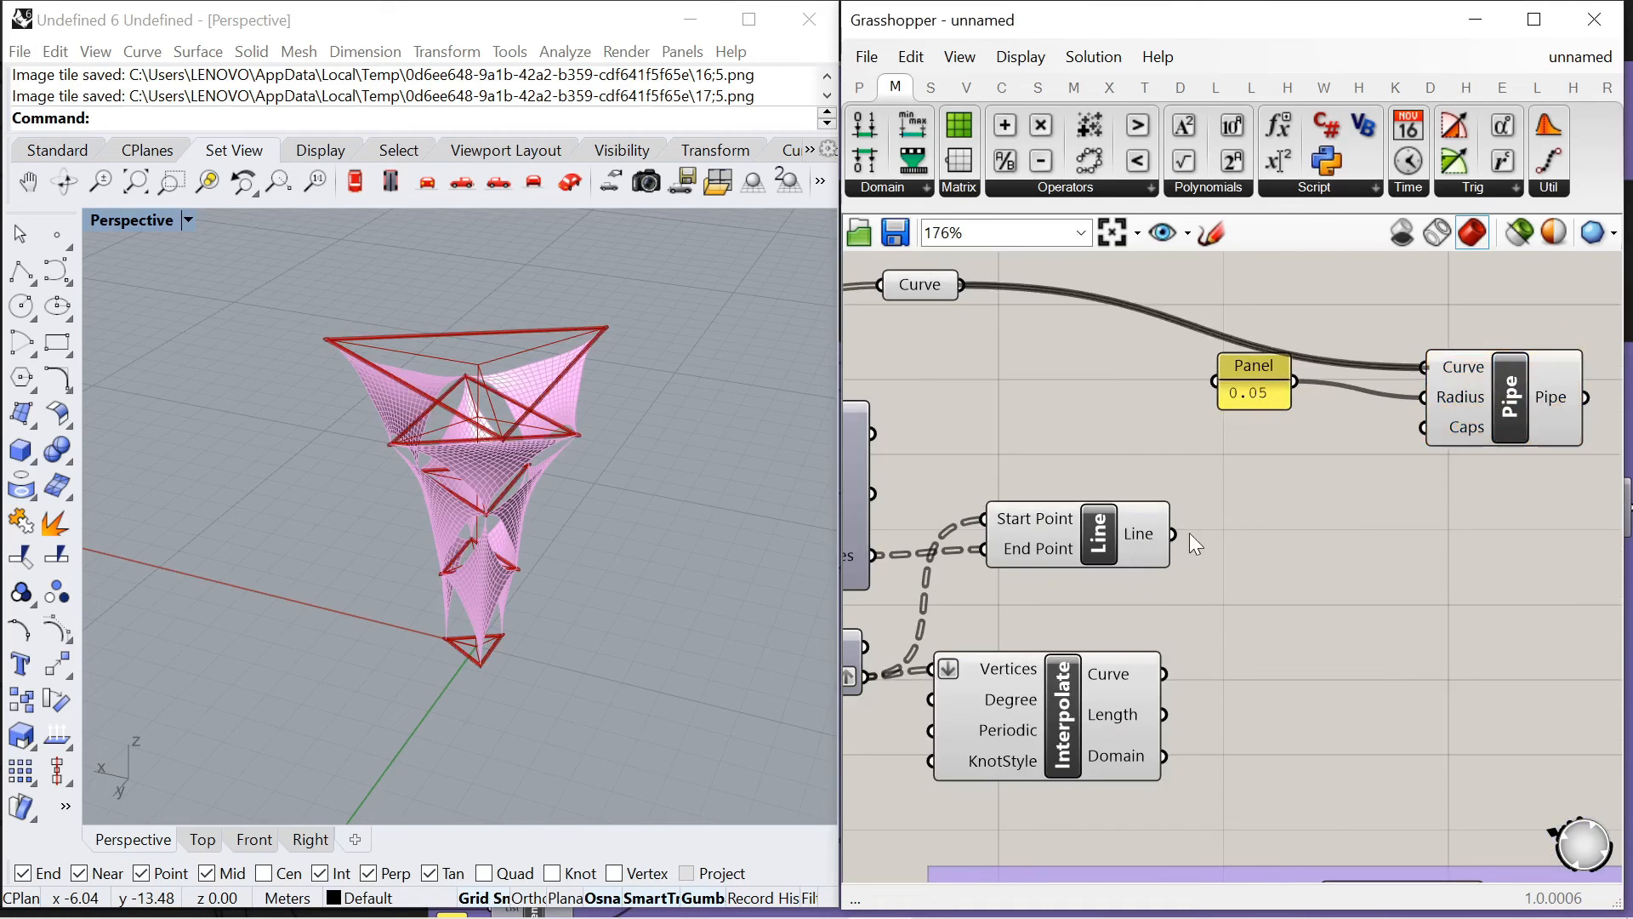
# Add the Line and Interpolate curves to the Pipe's Curve input and hide the previews of the source curve components
pyautogui.scroll(-1, 1253, 565)
pyautogui.moveTo(1198, 732); pyautogui.dragTo(939, 277)
pyautogui.rightClick(1134, 291)
pyautogui.click(1158, 337)
pyautogui.click(1114, 437)
# Reposition the Pipe component and its 0.05 radius panel to tidy the wires
pyautogui.moveTo(1402, 398); pyautogui.dragTo(1284, 422, button='right')
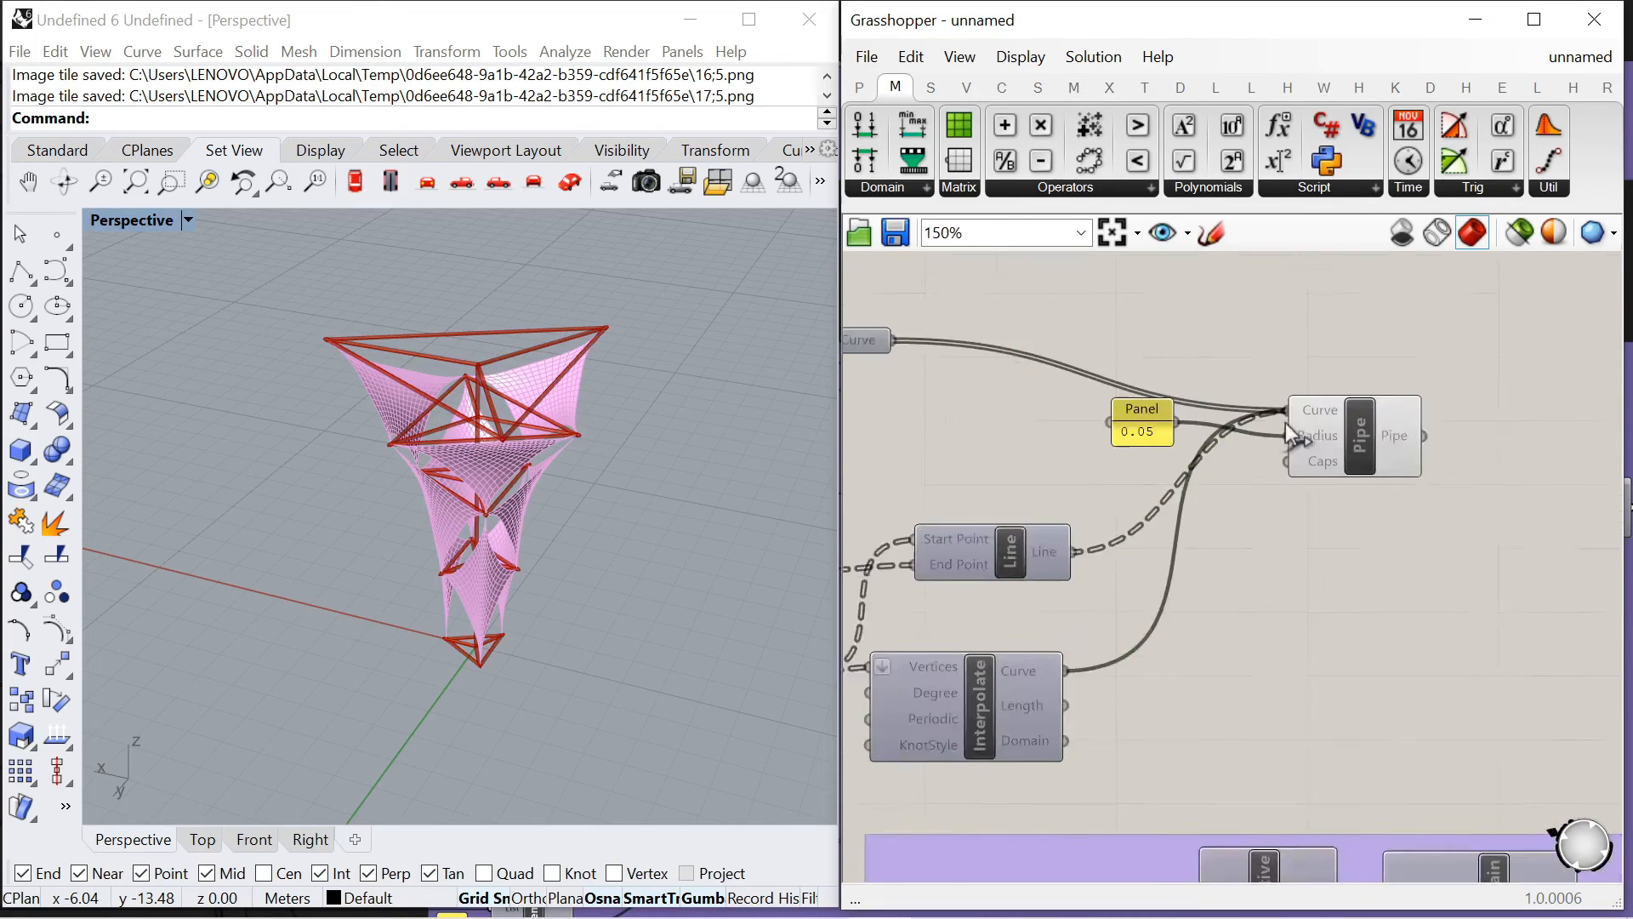
pyautogui.scroll(1, 1285, 422)
pyautogui.moveTo(1361, 432); pyautogui.dragTo(1388, 453)
pyautogui.moveTo(1112, 414); pyautogui.dragTo(1099, 453)
pyautogui.scroll(-3, 1207, 490)
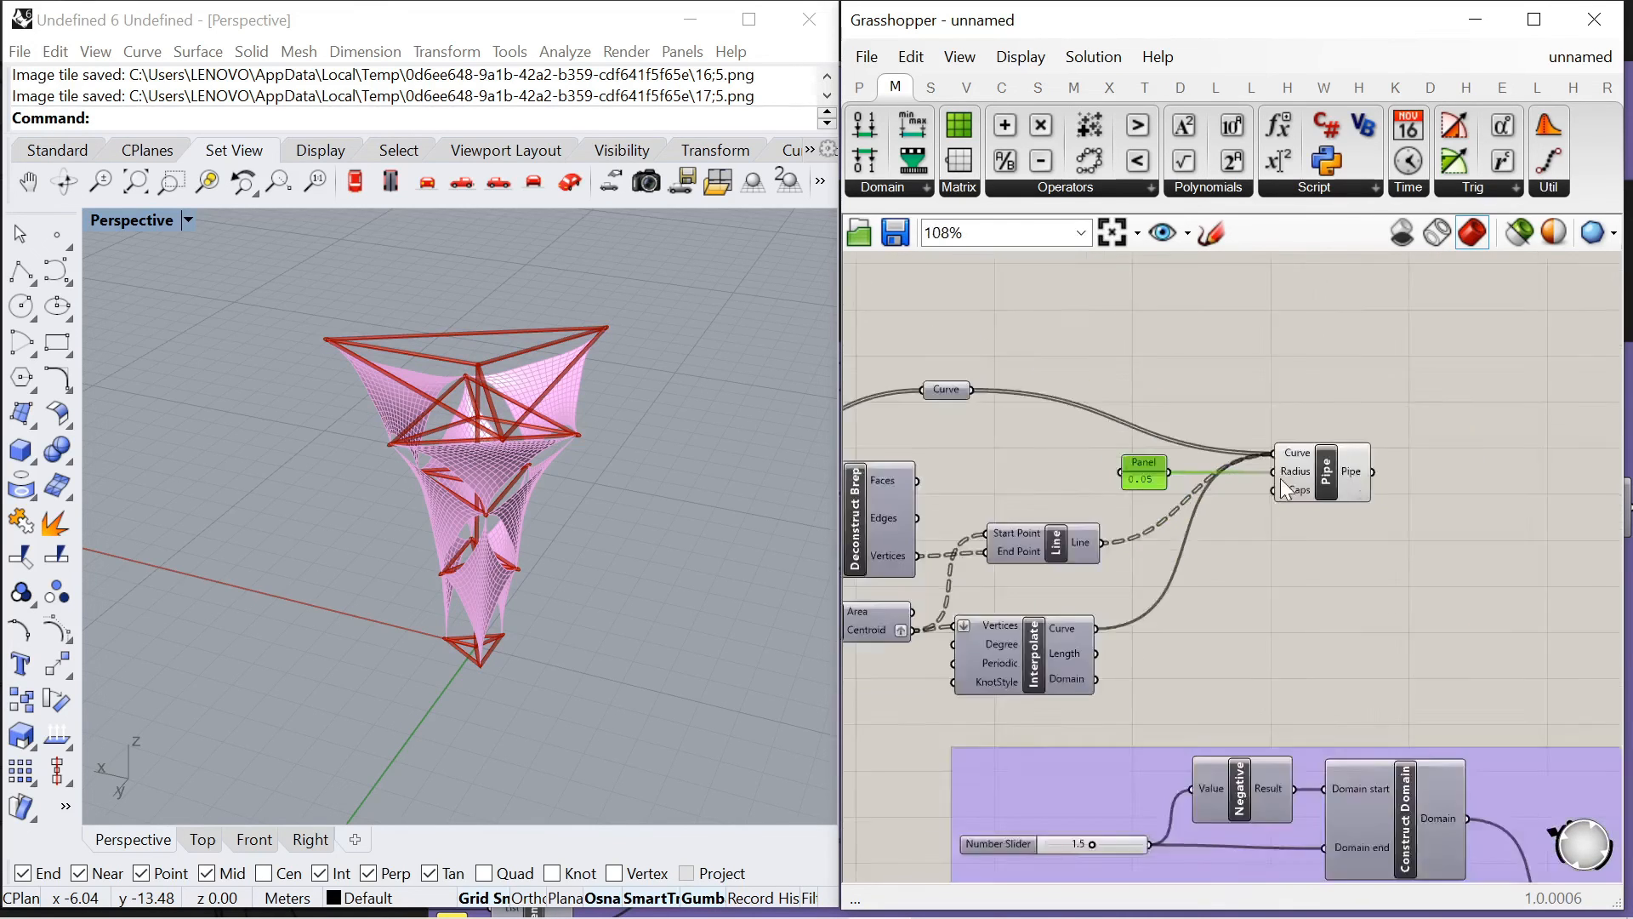
# Add a Custom Preview component and connect the Pipe output to its Geometry input
pyautogui.scroll(4, 1446, 472)
pyautogui.doubleClick(1408, 455)
pyautogui.write('prev')
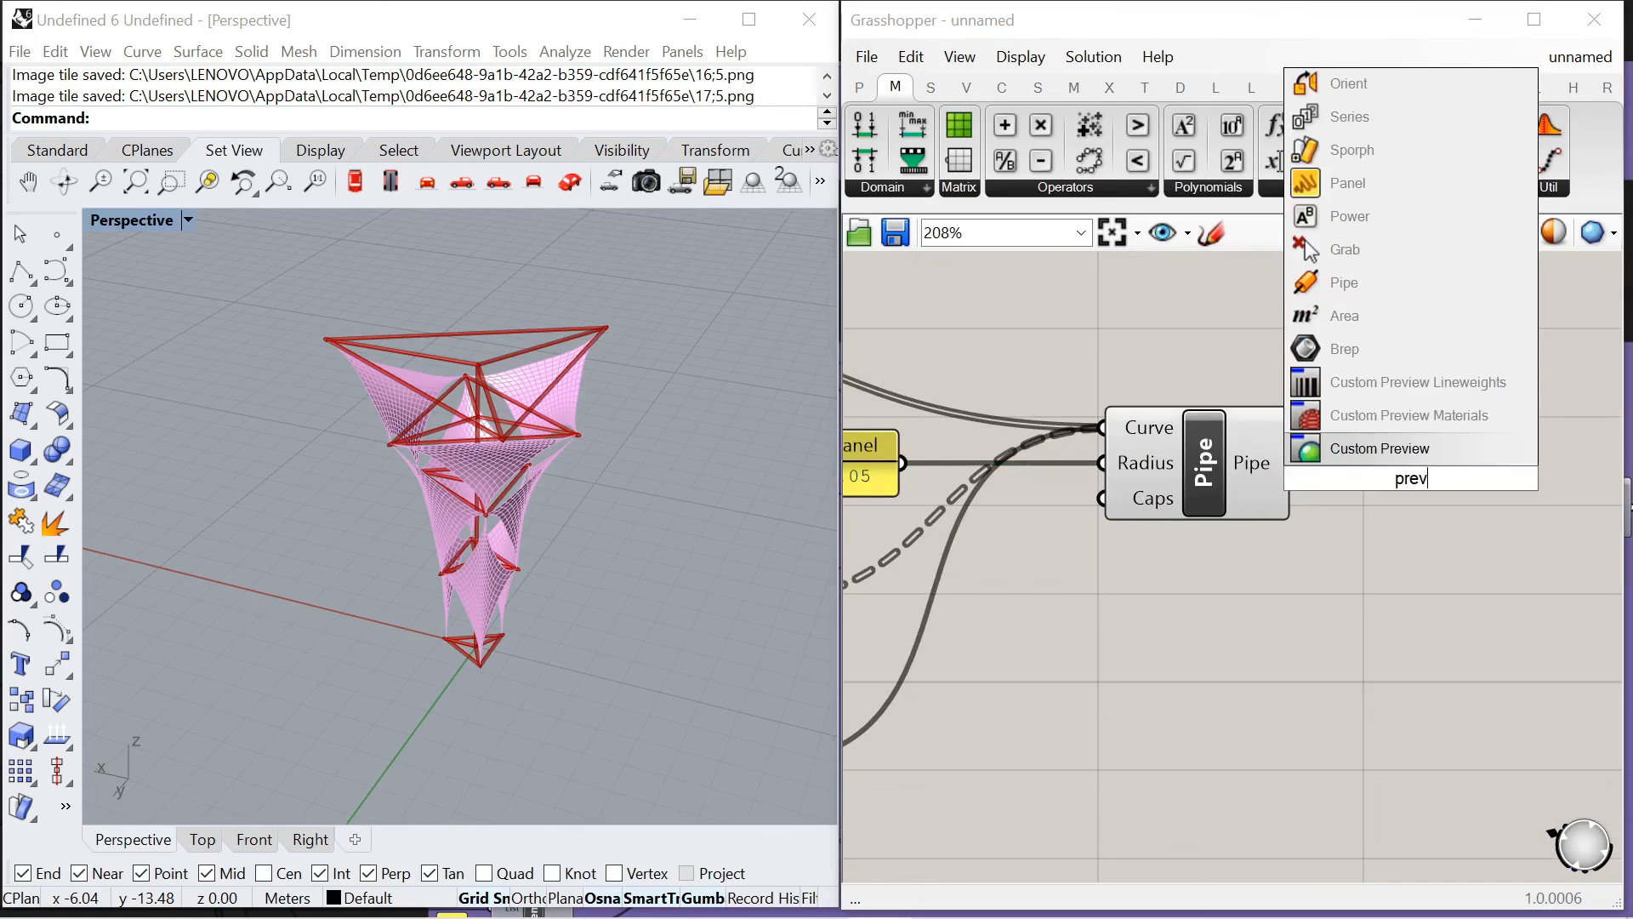
pyautogui.press('Return')
pyautogui.moveTo(1291, 464); pyautogui.dragTo(1510, 494)
# Connect a white Colour Swatch to the Custom Preview's Material input and turn off the Pipe component's own preview
pyautogui.doubleClick(1379, 615)
pyautogui.write('swatch')
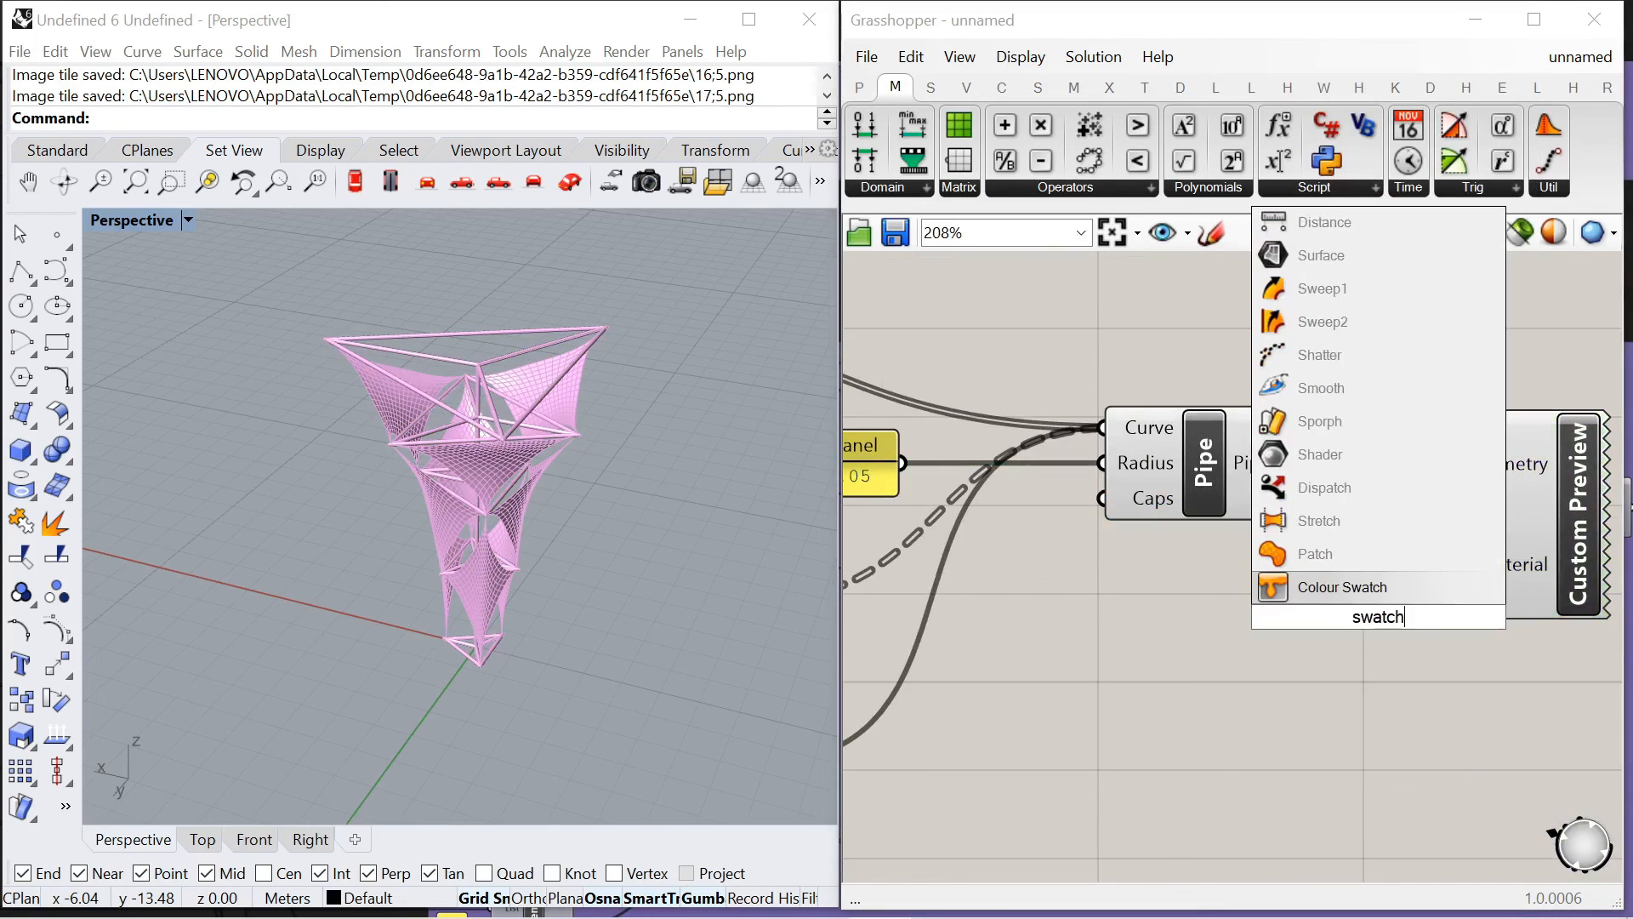
pyautogui.press('Return')
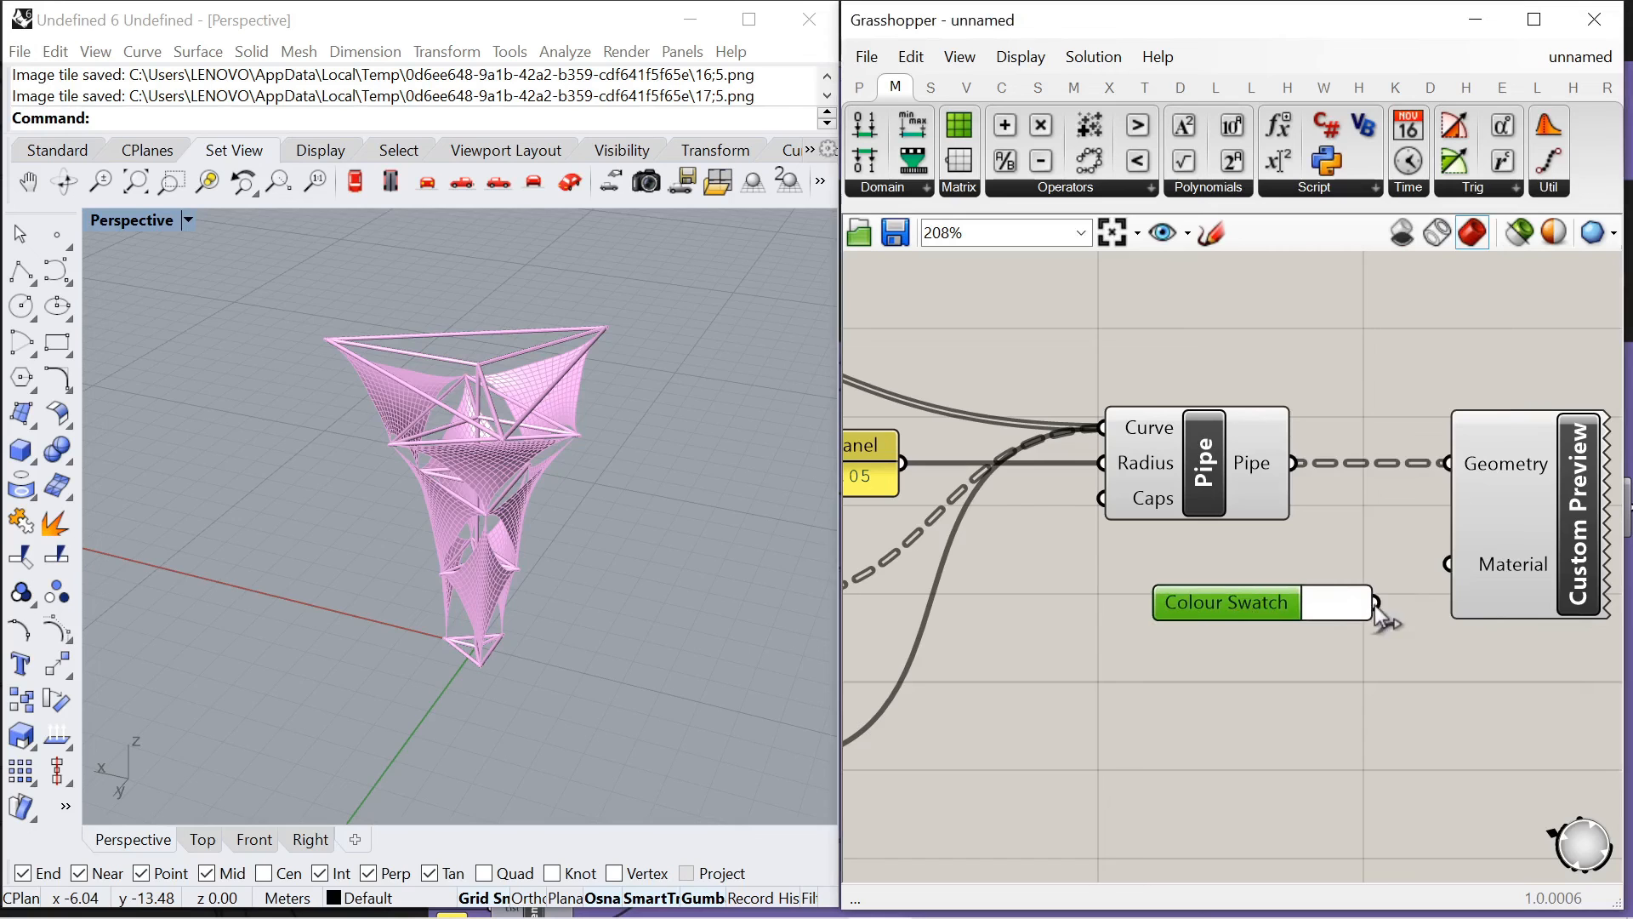
pyautogui.rightClick(1207, 461)
pyautogui.click(1299, 360)
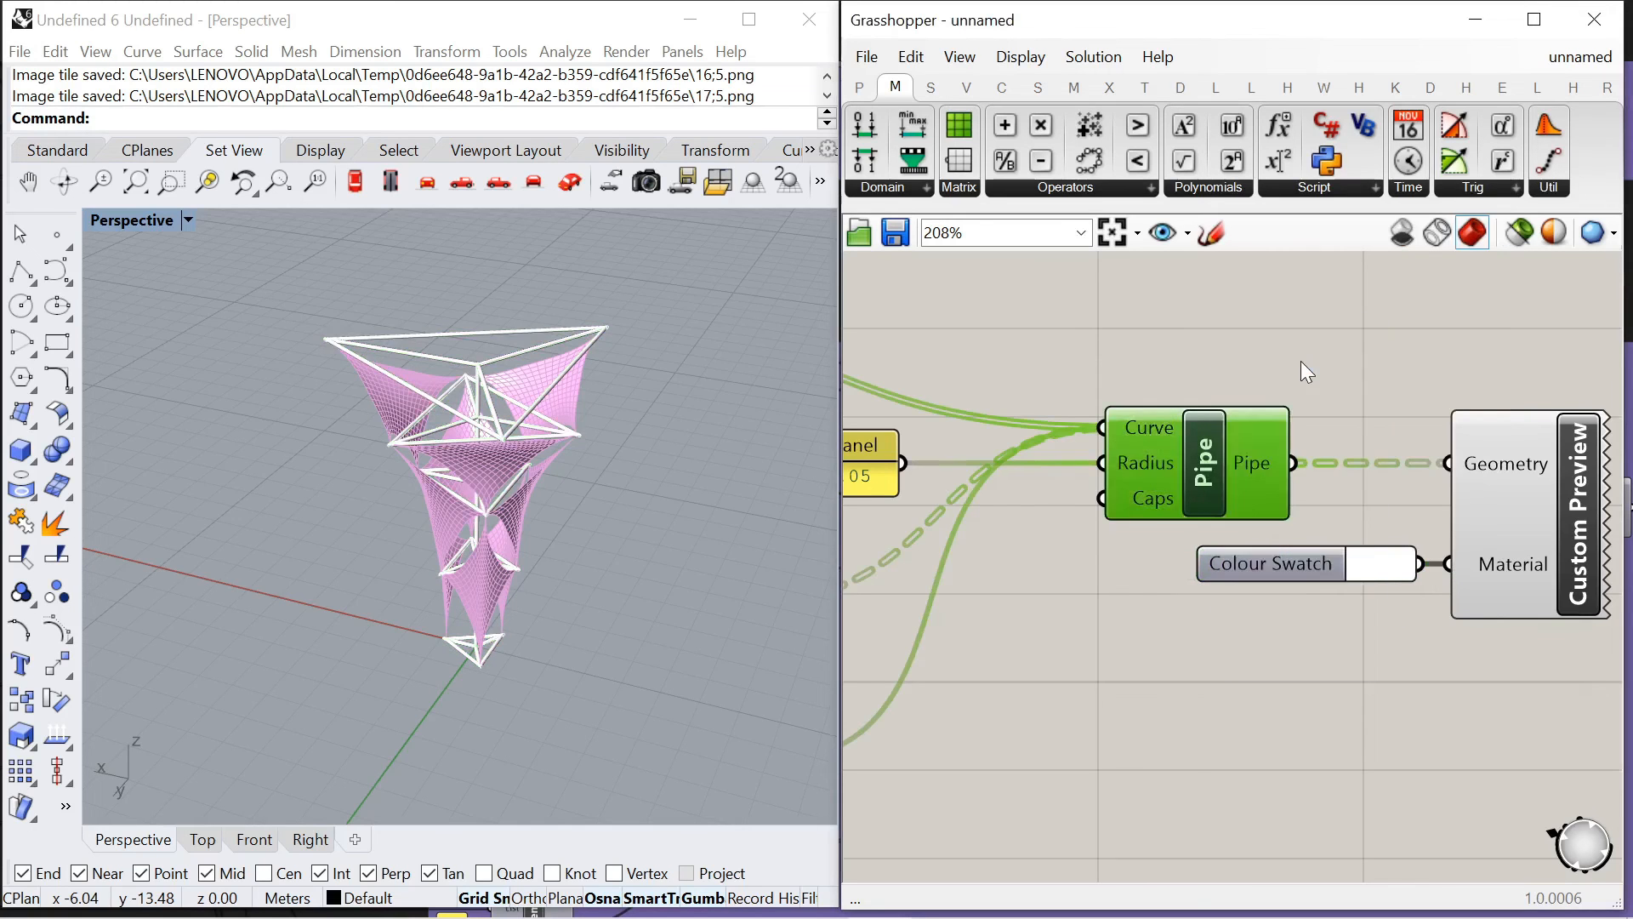
# Set the Perspective viewport to Rendered display and examine the tower's membranes and pipe frames from several sides
pyautogui.scroll(-10, 1334, 386)
pyautogui.scroll(4, 1325, 388)
pyautogui.moveTo(1167, 370); pyautogui.dragTo(1325, 432)
pyautogui.click(1308, 331)
pyautogui.scroll(4, 502, 545)
pyautogui.moveTo(504, 602); pyautogui.dragTo(272, 279, button='right')
pyautogui.scroll(-2, 514, 560)
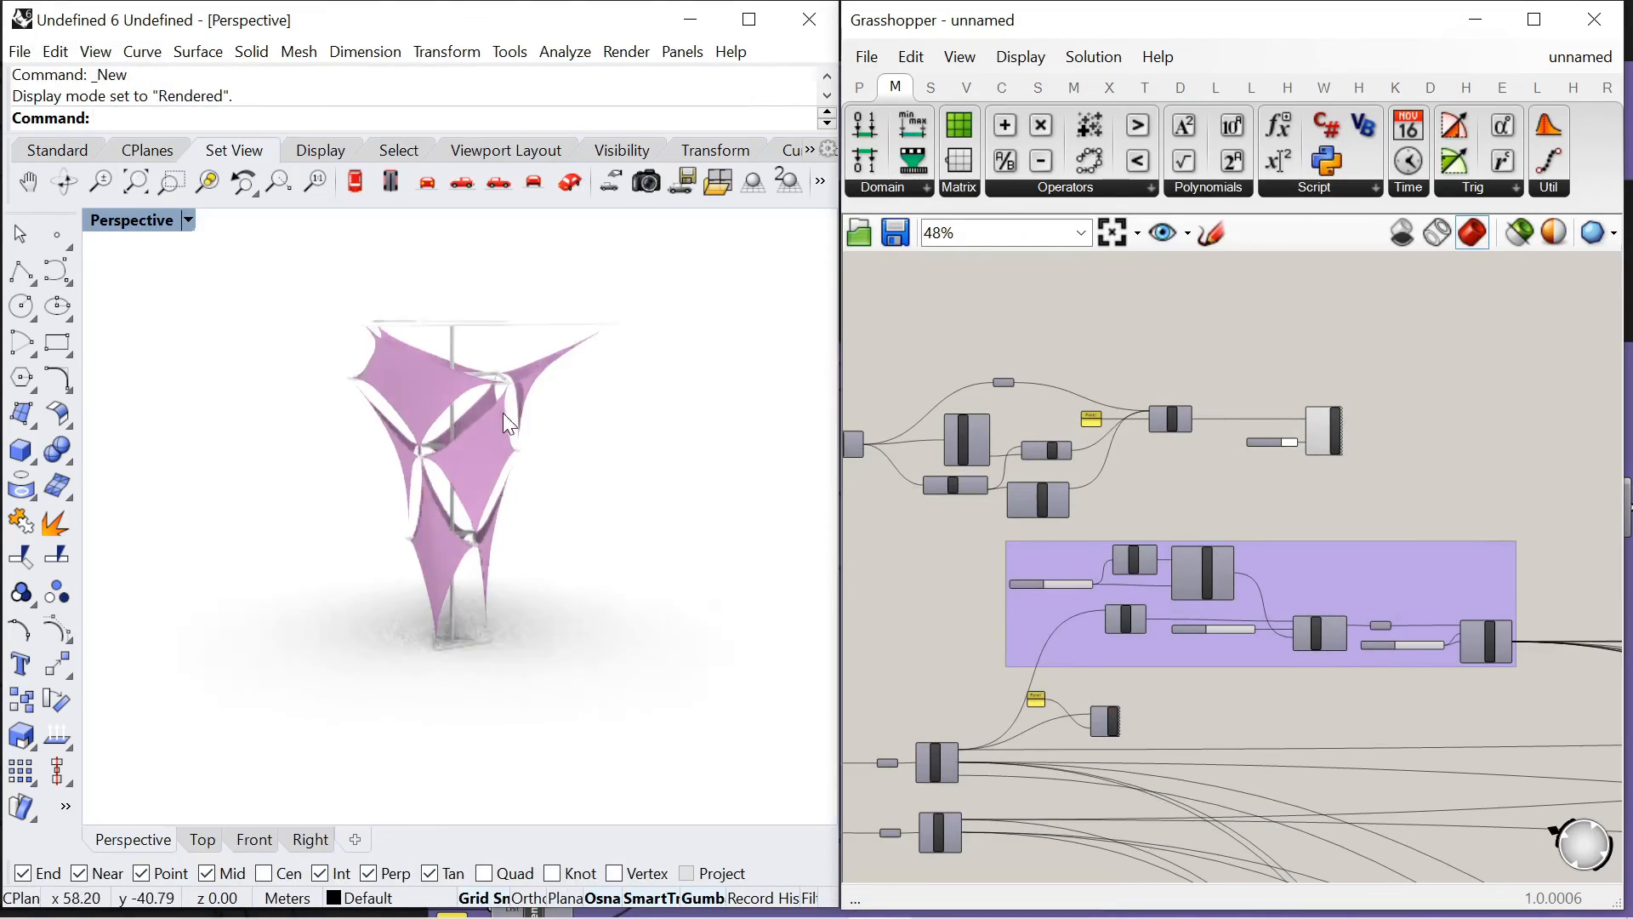
pyautogui.moveTo(506, 412); pyautogui.dragTo(766, 383, button='right')
# Reshape the upper Bezier graph by lowering the control handle near its start point, and check the tower
pyautogui.scroll(6, 452, 441)
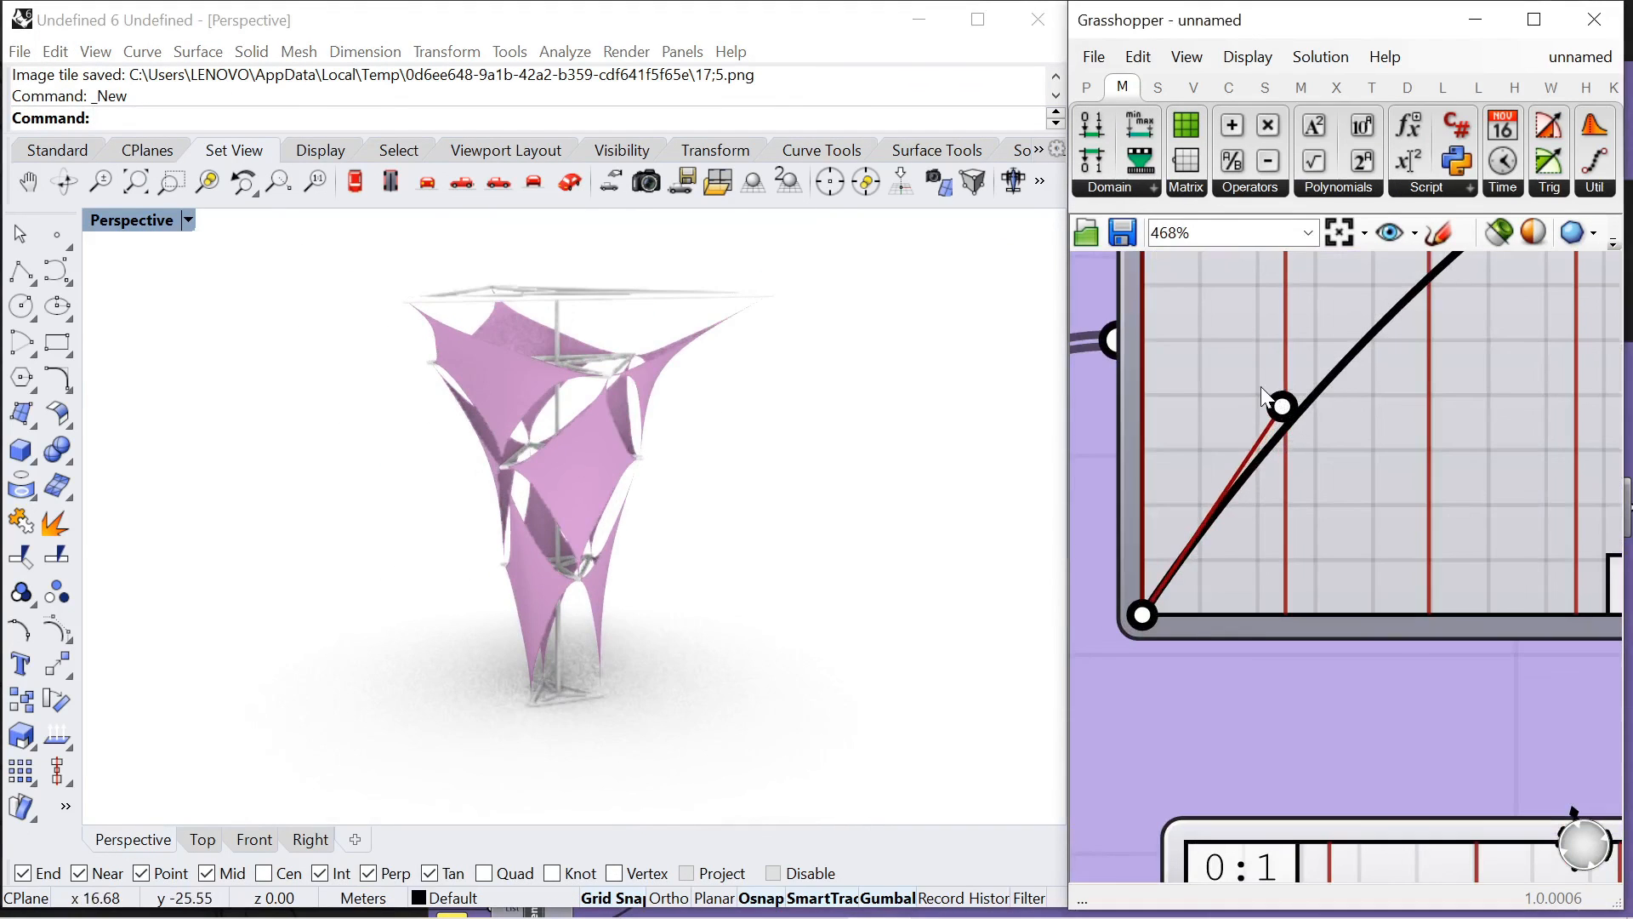
pyautogui.moveTo(1265, 396); pyautogui.dragTo(1218, 469)
pyautogui.click(553, 541)
pyautogui.moveTo(553, 542); pyautogui.dragTo(689, 495, button='right')
# Raise the start-side control handle of the lower Bezier graph slightly and check the tower from another angle
pyautogui.scroll(-5, 1150, 309)
pyautogui.scroll(3, 1264, 751)
pyautogui.moveTo(1276, 709); pyautogui.dragTo(1281, 678)
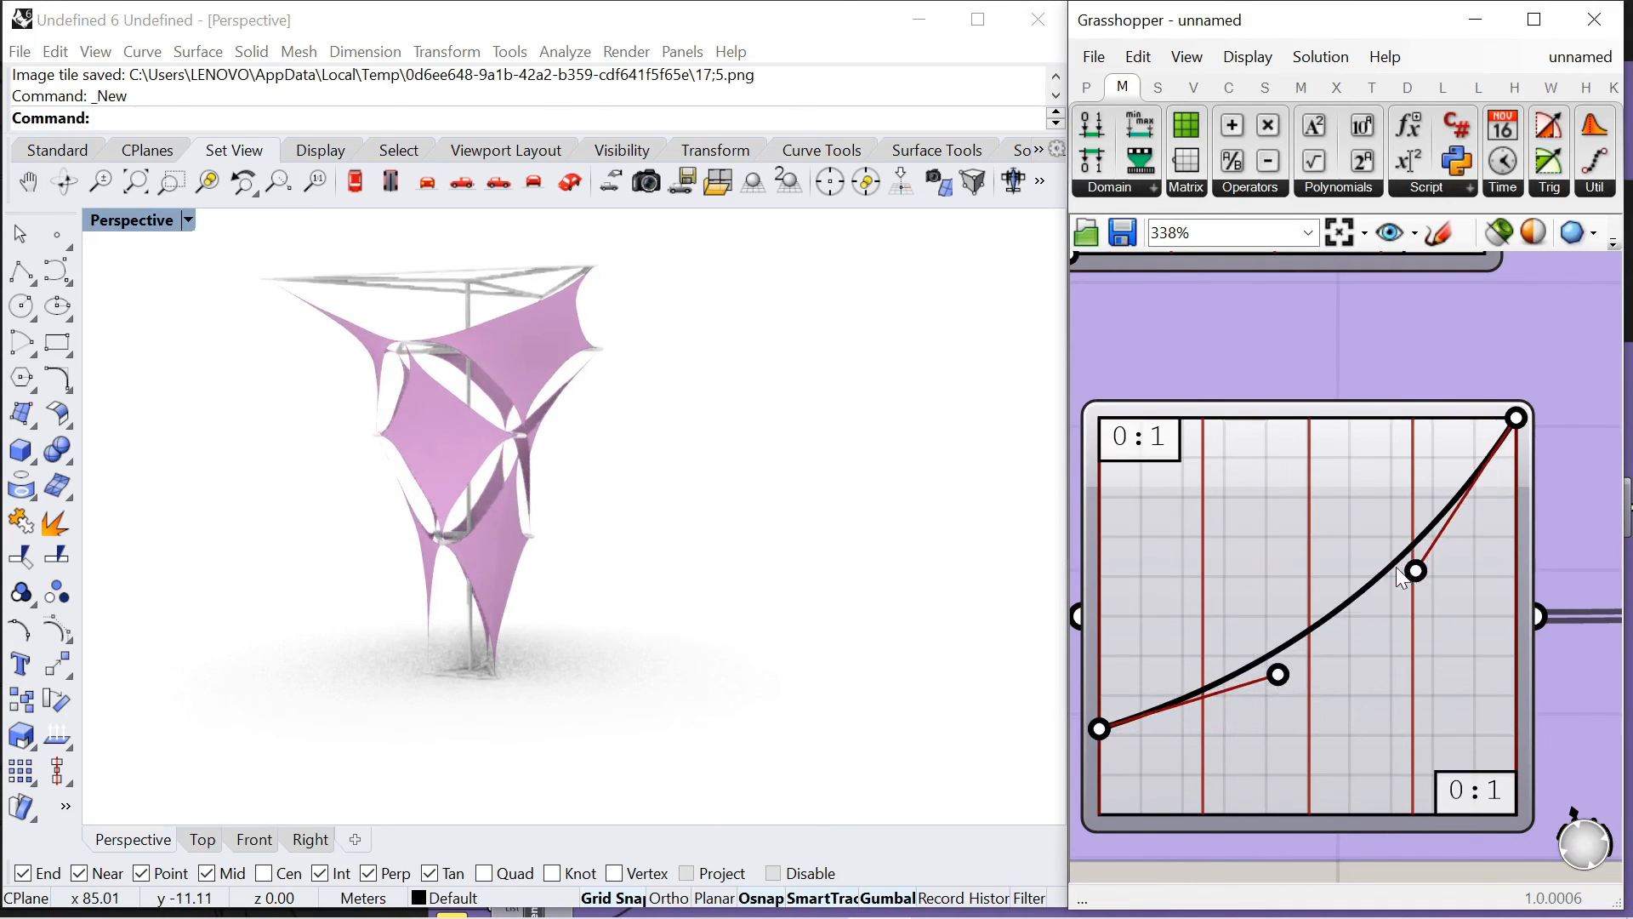
pyautogui.scroll(2, 348, 353)
pyautogui.moveTo(619, 500); pyautogui.dragTo(521, 543, button='right')
# Set the viewport to Wireframe display and fine-tune both control handles of the lower Bezier graph, ending with the start-side handle lowered
pyautogui.scroll(-2, 1259, 551)
pyautogui.scroll(-3, 1264, 537)
pyautogui.scroll(4, 1458, 480)
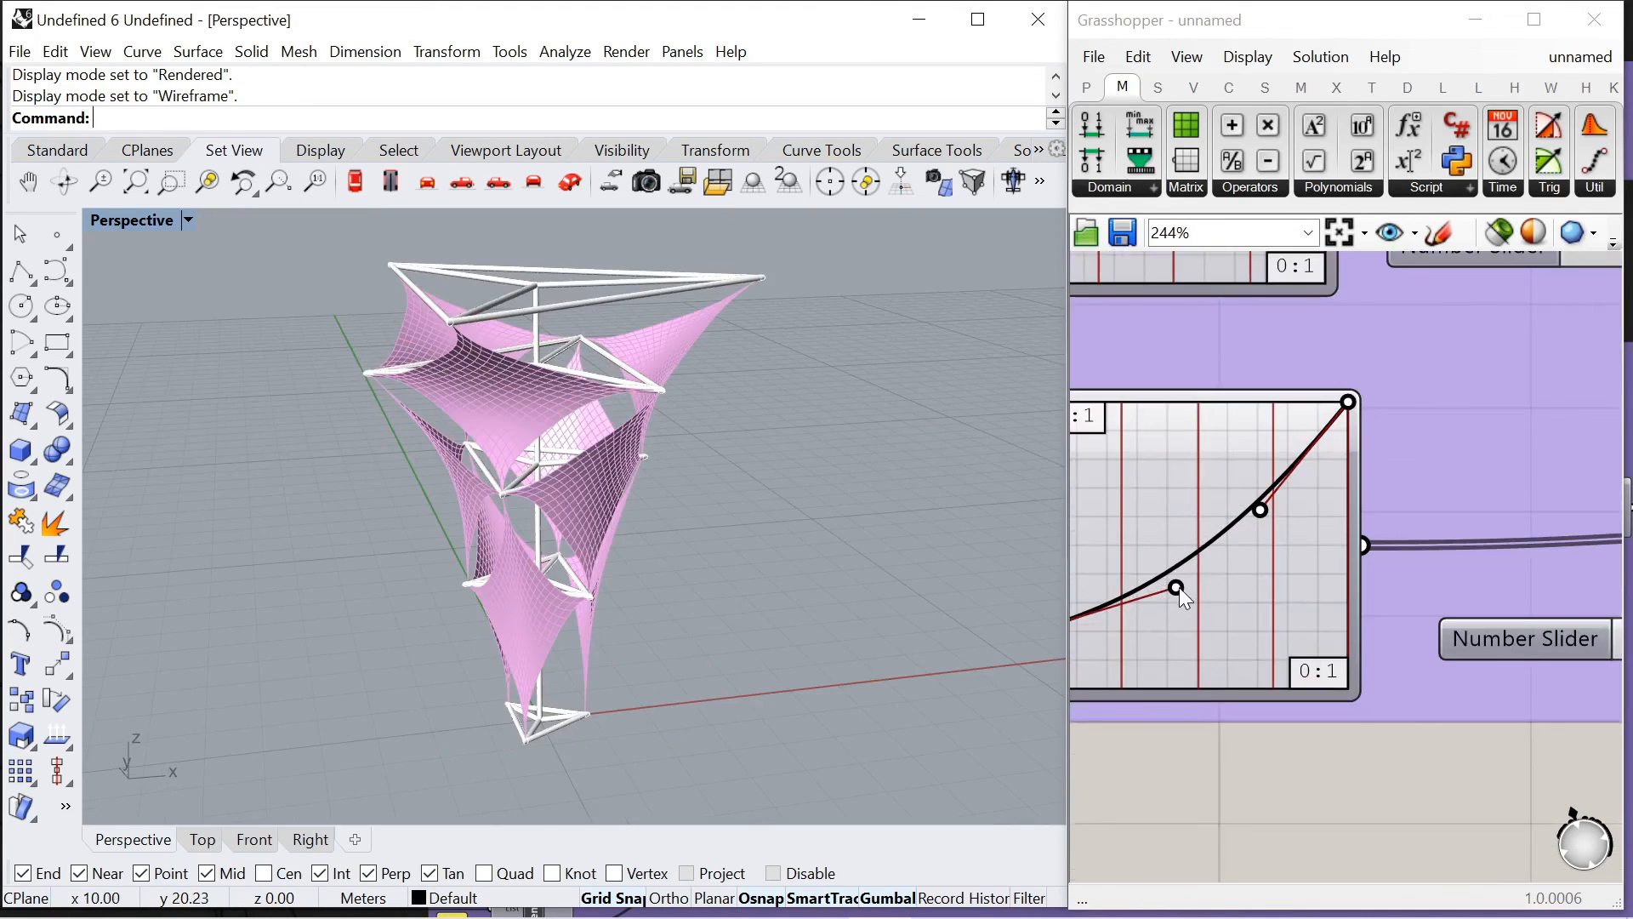
pyautogui.moveTo(1179, 594)
pyautogui.mouseDown()
pyautogui.moveTo(1205, 677)
pyautogui.moveTo(1214, 662)
pyautogui.moveTo(1161, 566)
pyautogui.mouseUp()
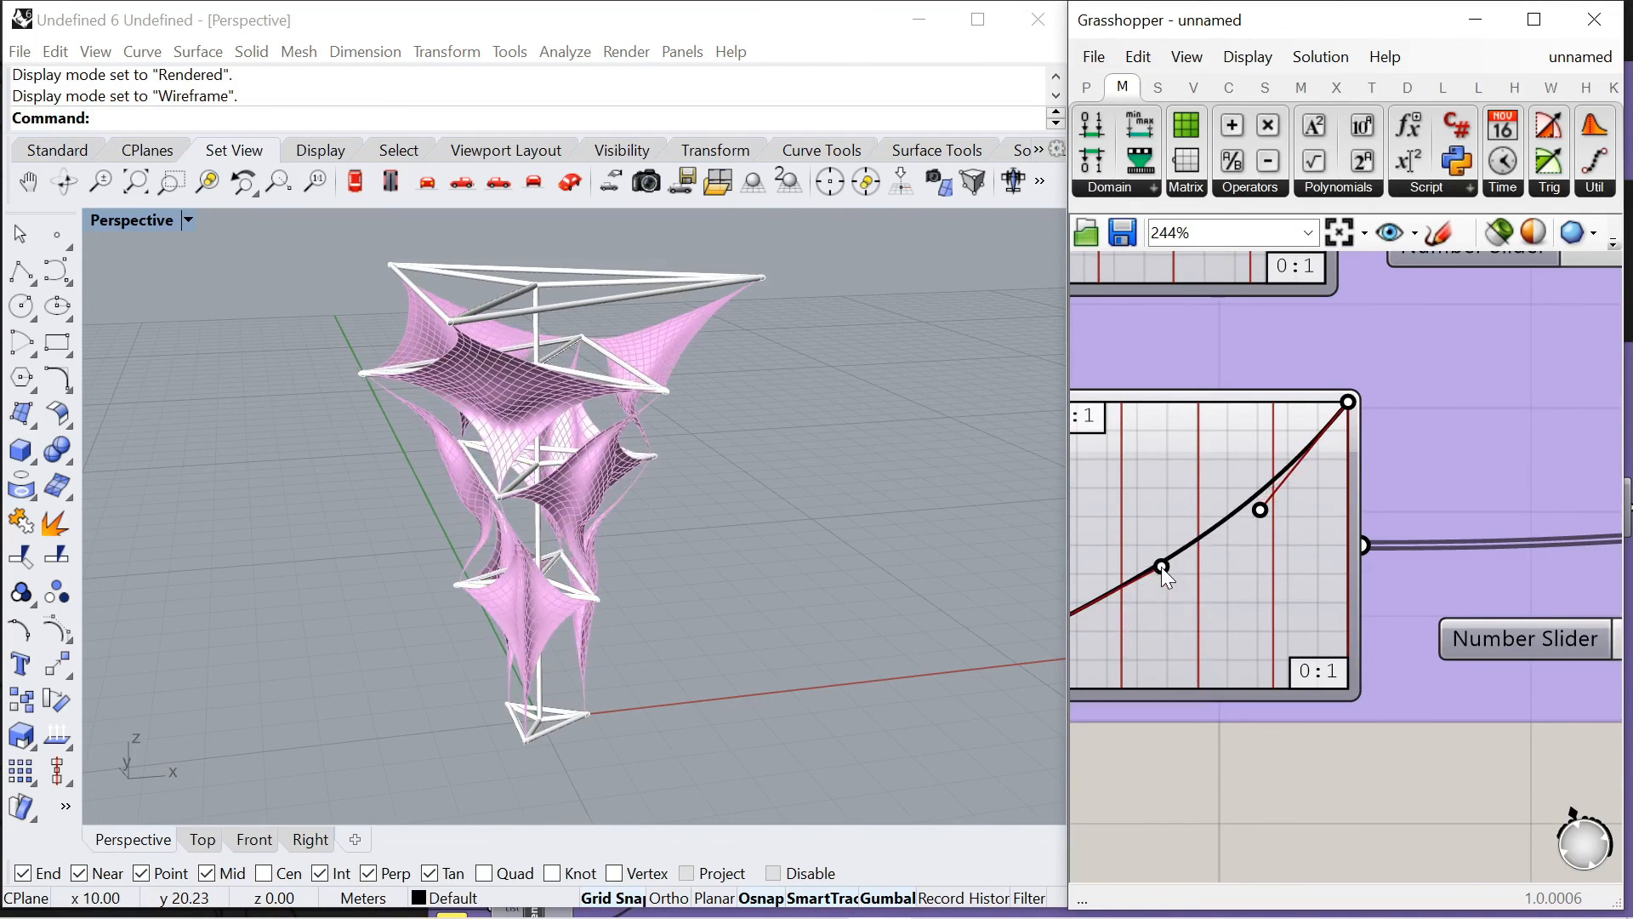
pyautogui.moveTo(581, 403); pyautogui.dragTo(465, 366, button='right')
pyautogui.scroll(2, 470, 374)
pyautogui.moveTo(1262, 511); pyautogui.dragTo(1273, 523)
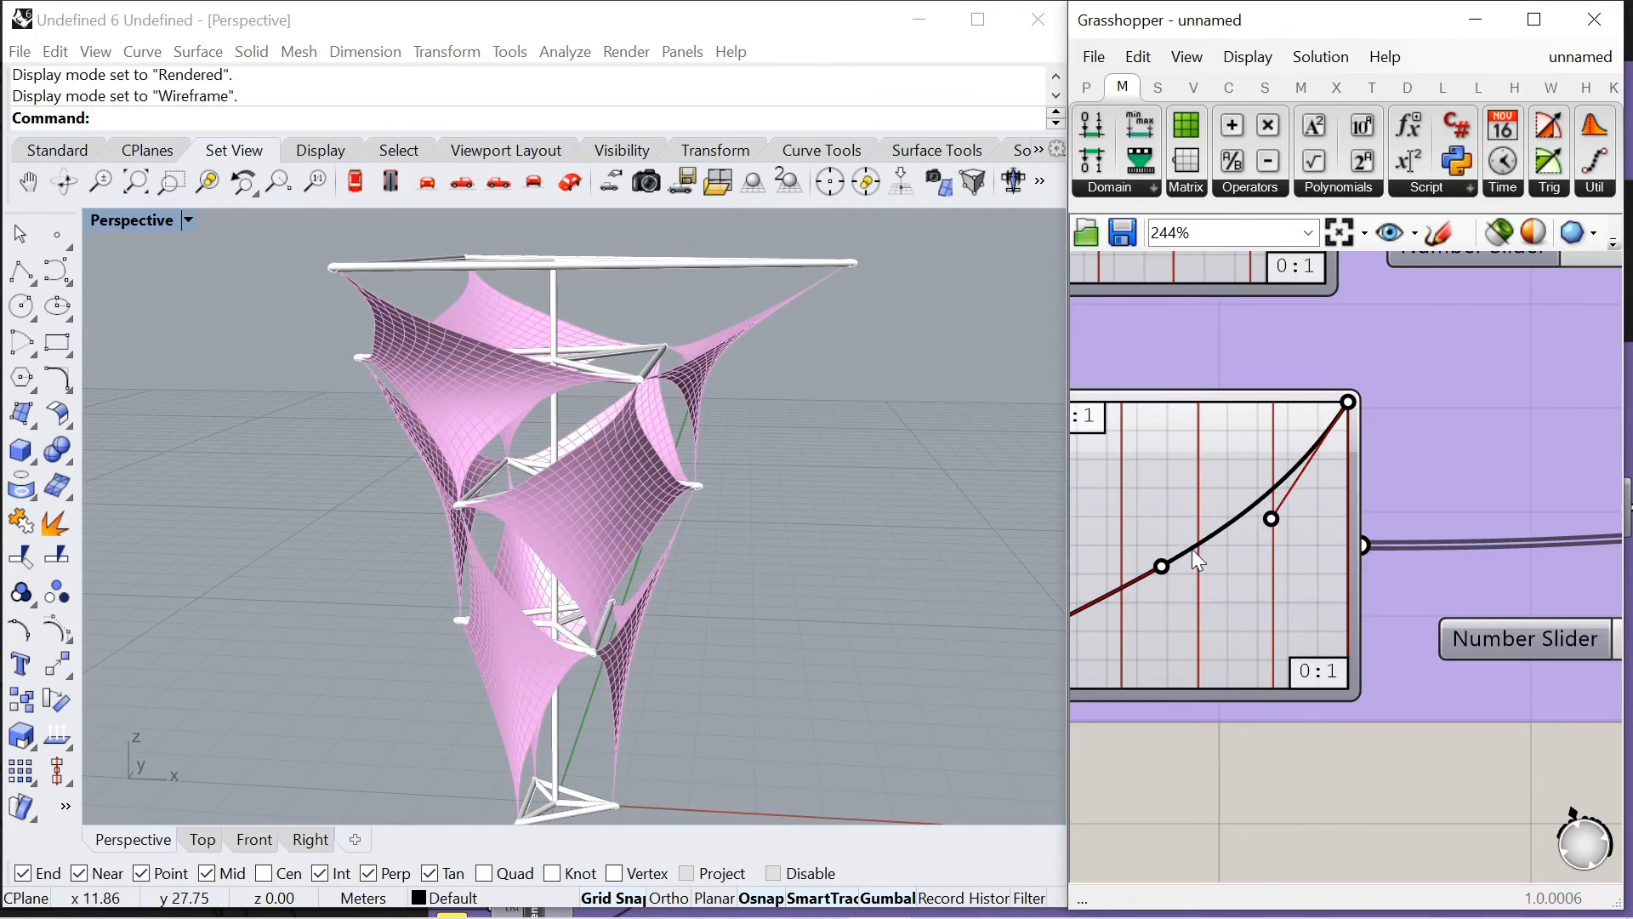
pyautogui.moveTo(1166, 566); pyautogui.dragTo(1084, 623)
# View the finished tower in a maximized Rendered viewport and rotate it with Turntable at speed 22
pyautogui.scroll(-2, 772, 470)
pyautogui.scroll(-2, 1259, 599)
pyautogui.scroll(3, 1123, 613)
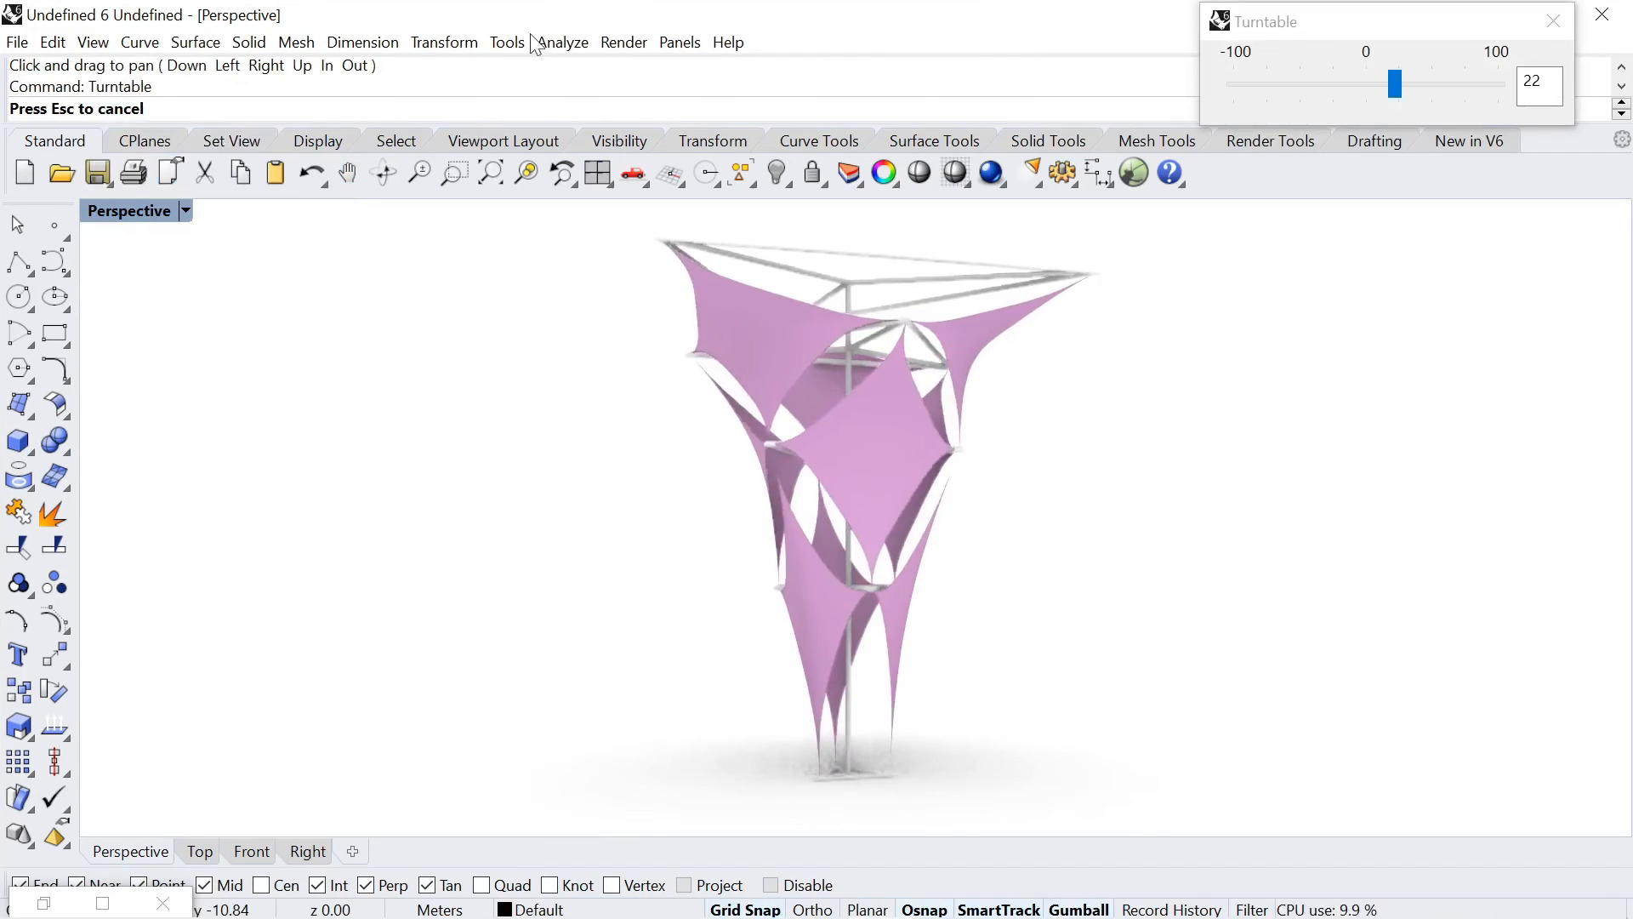